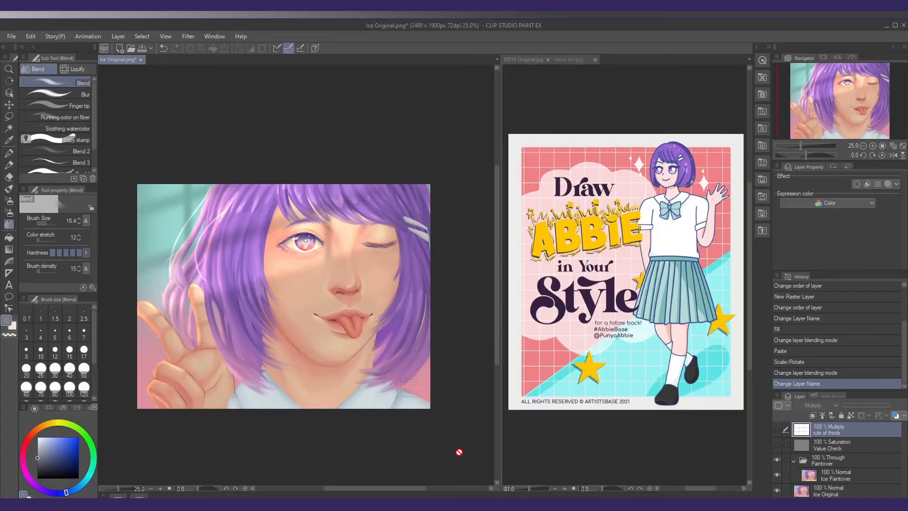
# Enlarge the Ice Original portrait and widen its canvas pane over the reference artwork's pane
pyautogui.moveTo(357, 422); pyautogui.dragTo(373, 424)
pyautogui.moveTo(317, 382)
pyautogui.mouseDown()
pyautogui.moveTo(331, 384)
pyautogui.moveTo(322, 385)
pyautogui.mouseUp()
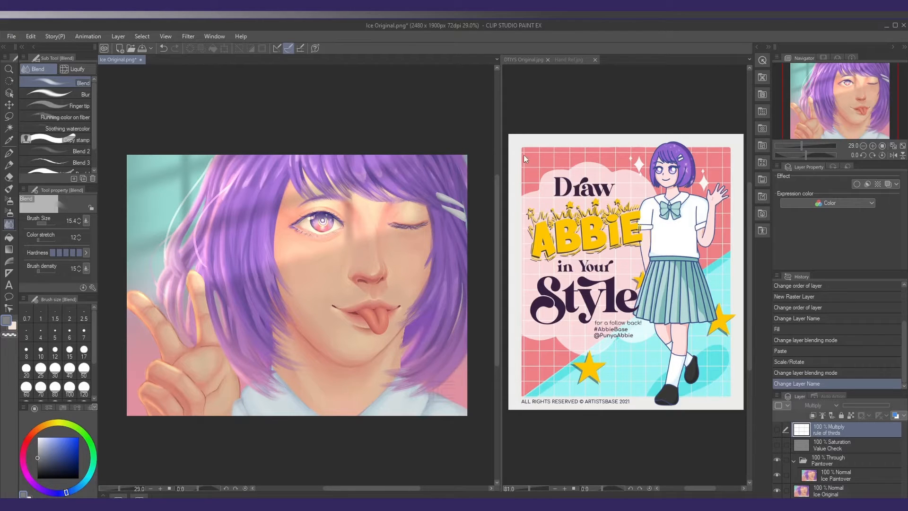
pyautogui.moveTo(500, 227); pyautogui.dragTo(772, 274)
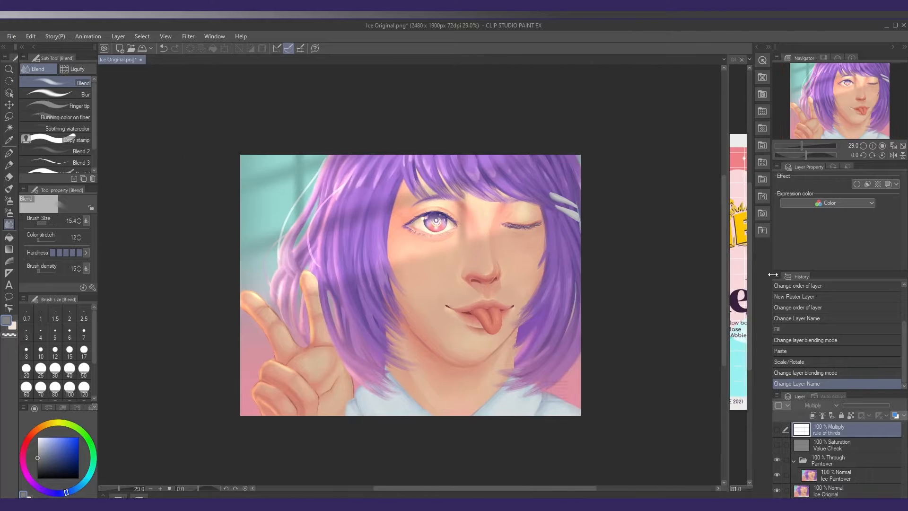
# Toggle the rule of thirds layer on and off to examine the placement of the face in the portrait
pyautogui.click(777, 429)
pyautogui.moveTo(522, 323); pyautogui.dragTo(493, 324)
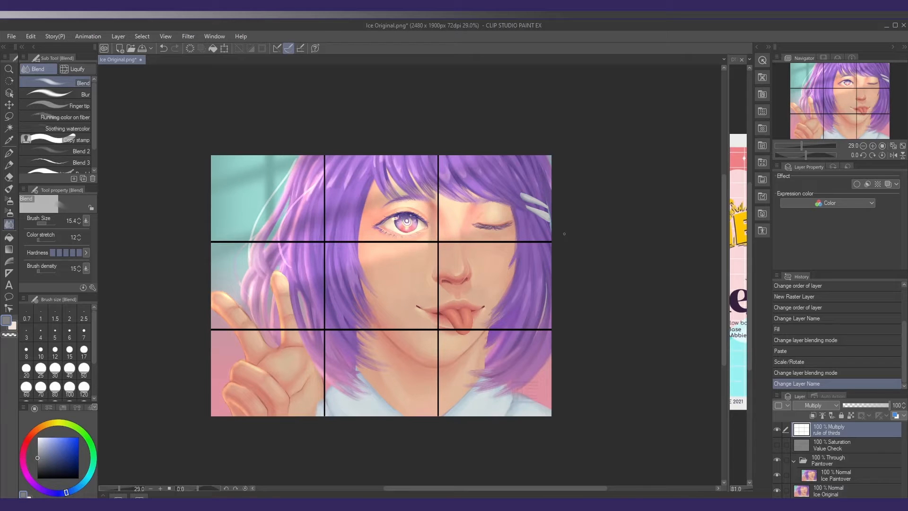
pyautogui.click(777, 429)
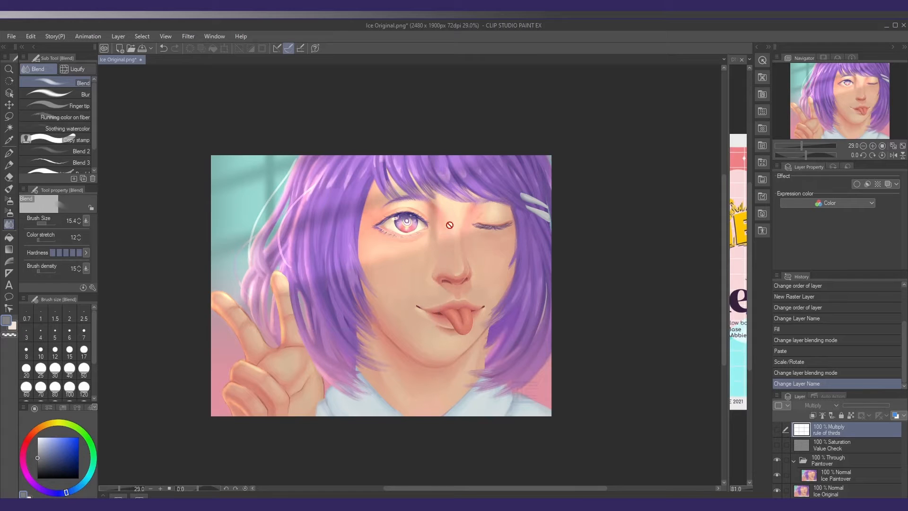
pyautogui.press('k')
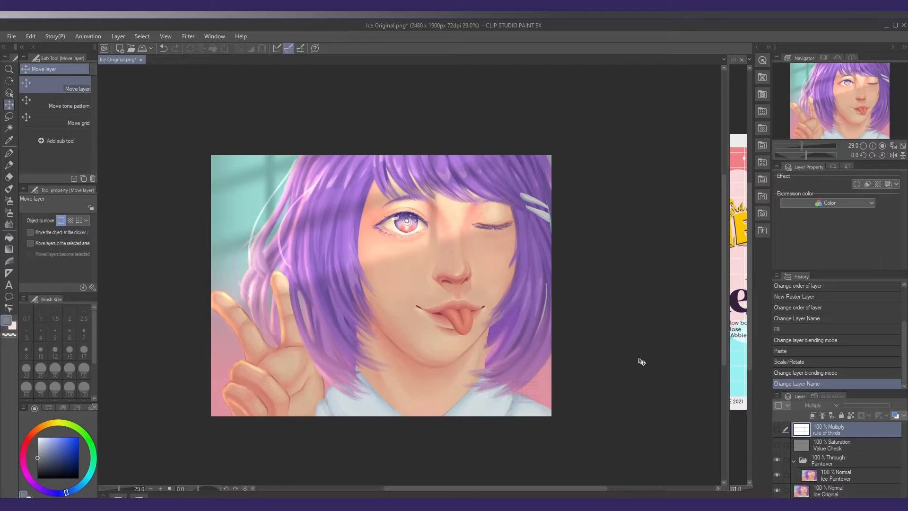
pyautogui.click(776, 429)
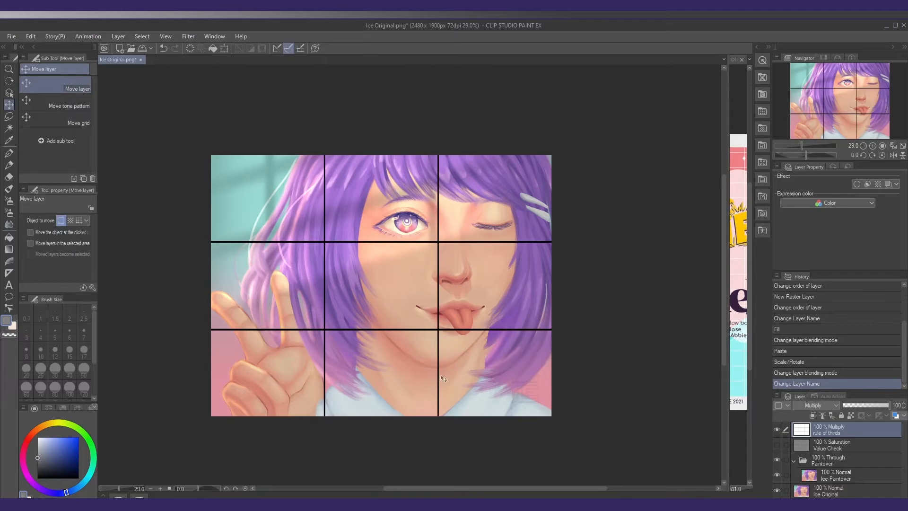
pyautogui.click(778, 430)
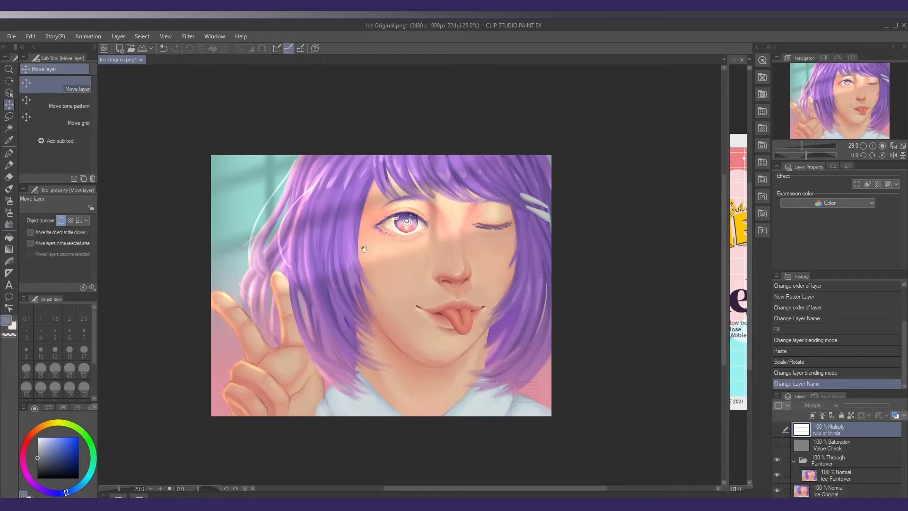
# Widen the canvas to 2650 px, anchored at the middle of its left edge
pyautogui.click(30, 37)
pyautogui.click(62, 295)
pyautogui.click(269, 346)
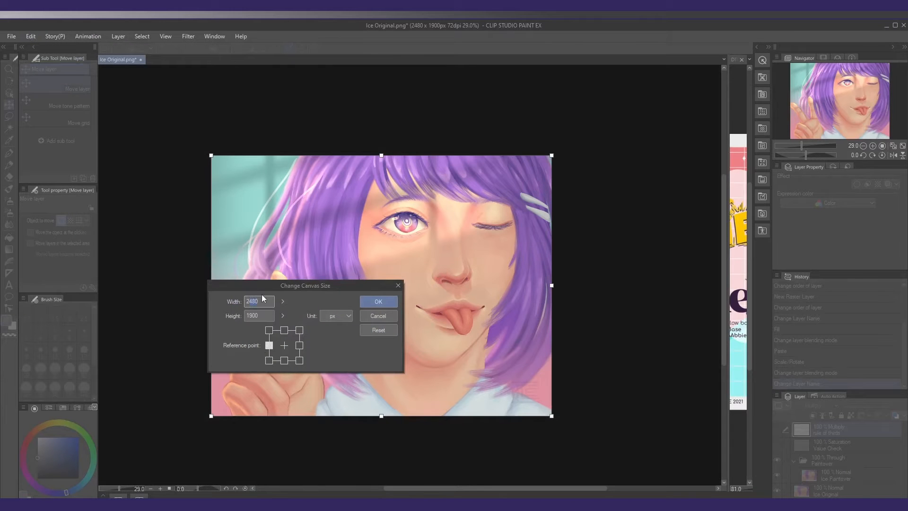
pyautogui.write('2650')
pyautogui.press('Return')
# Stretch the rule of thirds grid across the full width of the enlarged canvas and hide that layer
pyautogui.hotkey('ctrl', 't')
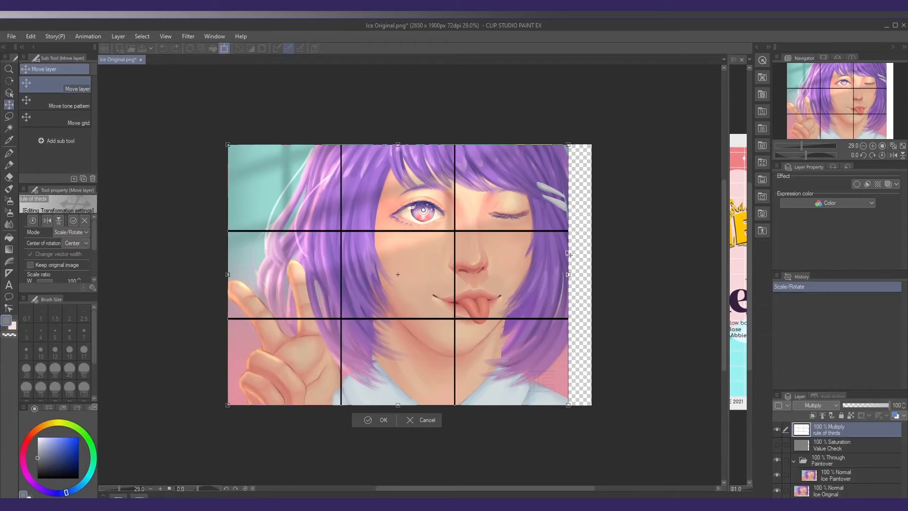
pyautogui.moveTo(567, 273); pyautogui.dragTo(591, 275)
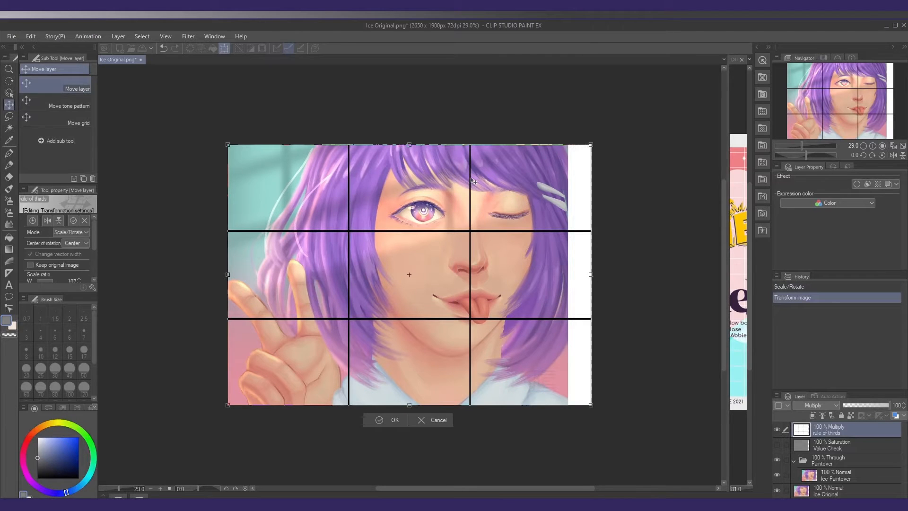
pyautogui.press('Return')
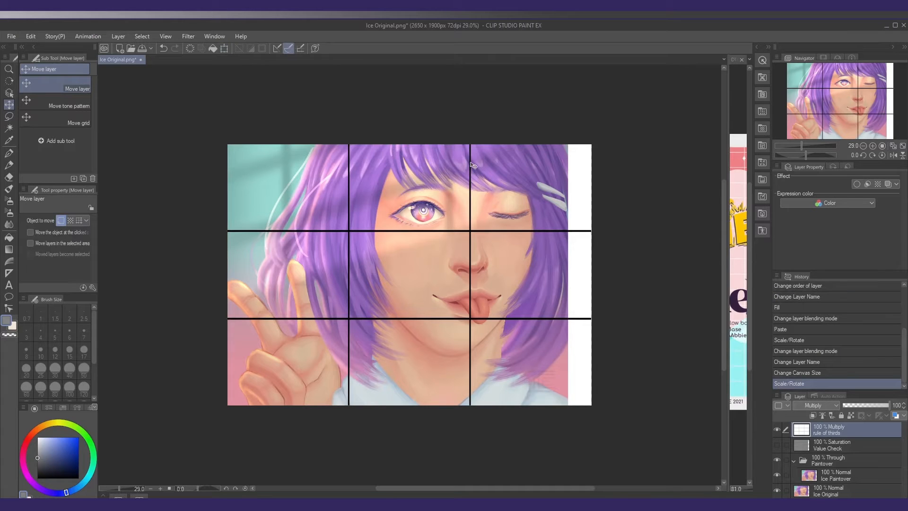
pyautogui.click(777, 428)
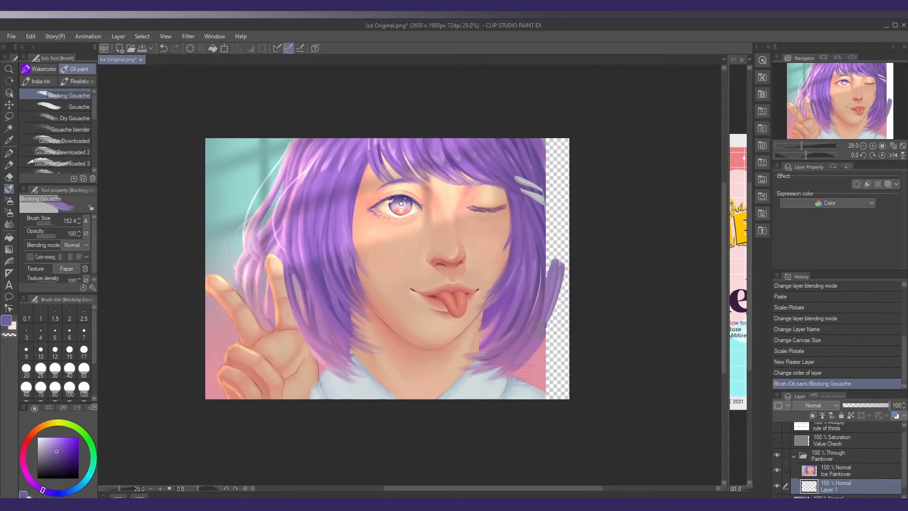
# On a new layer below Ice Paintover, fill the blank right strip with purple hair and background colours using Blocking Gouache
pyautogui.moveTo(557, 142); pyautogui.dragTo(557, 327)
pyautogui.moveTo(558, 265)
pyautogui.mouseDown()
pyautogui.moveTo(528, 381)
pyautogui.moveTo(565, 398)
pyautogui.mouseUp()
pyautogui.moveTo(563, 250); pyautogui.dragTo(549, 335)
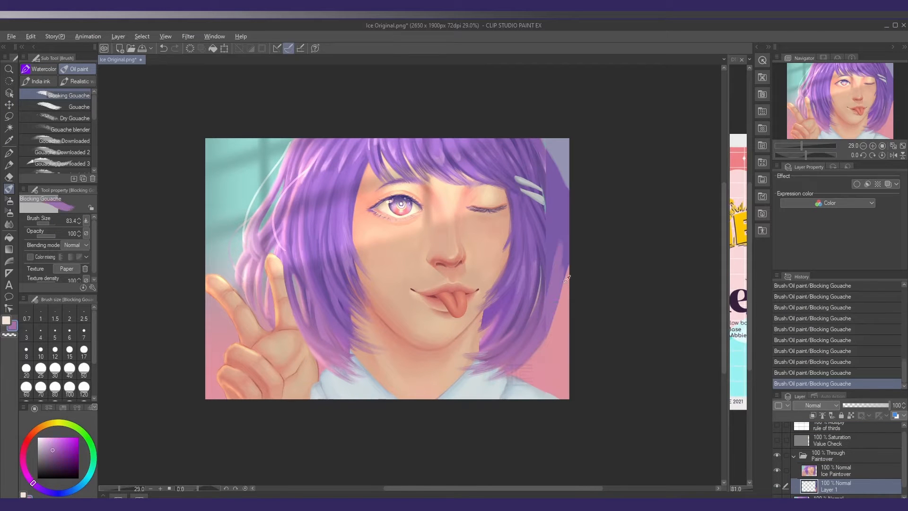
pyautogui.moveTo(568, 227); pyautogui.dragTo(567, 279)
pyautogui.moveTo(558, 161)
pyautogui.mouseDown()
pyautogui.moveTo(570, 287)
pyautogui.moveTo(548, 144)
pyautogui.moveTo(564, 208)
pyautogui.mouseUp()
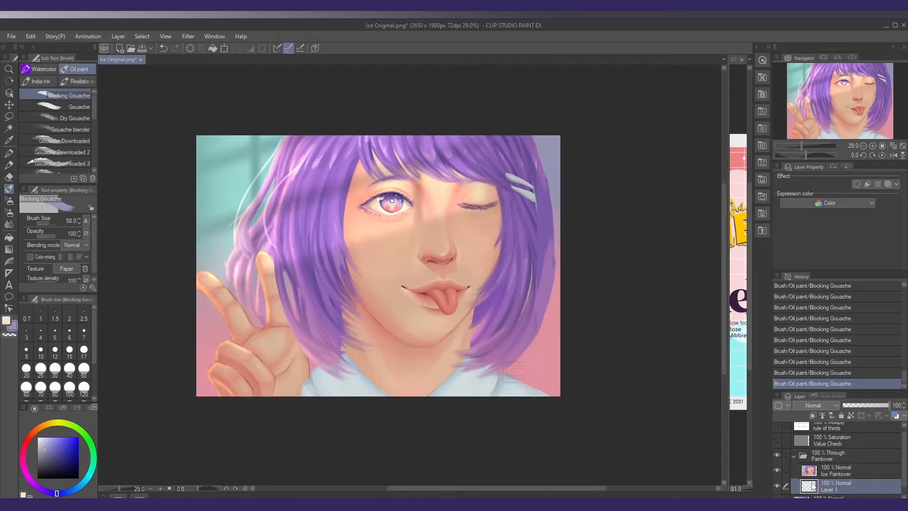
# On a new raster layer above Ice Paintover, paint pale blue background beside the upper right hair using Blocking Gouache
pyautogui.hotkey('ctrl', 'shift', 'n')
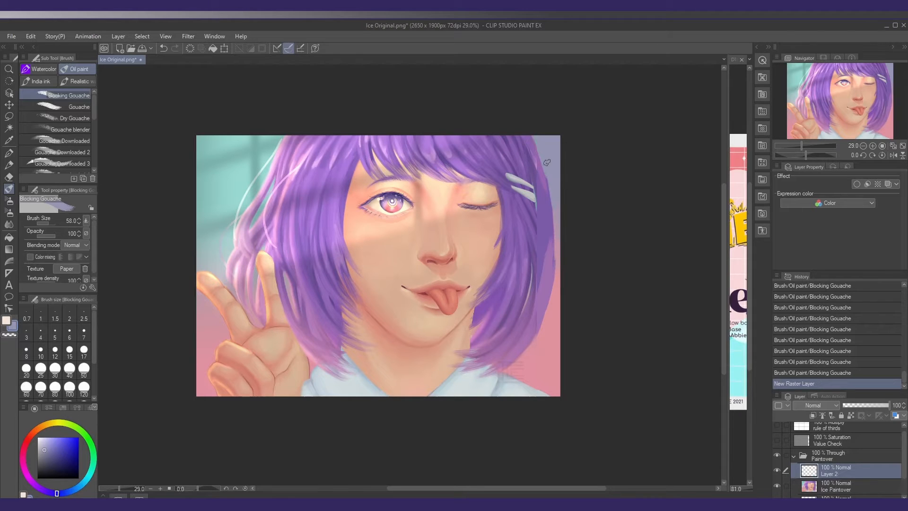
pyautogui.keyDown('alt'); pyautogui.click(283, 150); pyautogui.keyUp('alt')
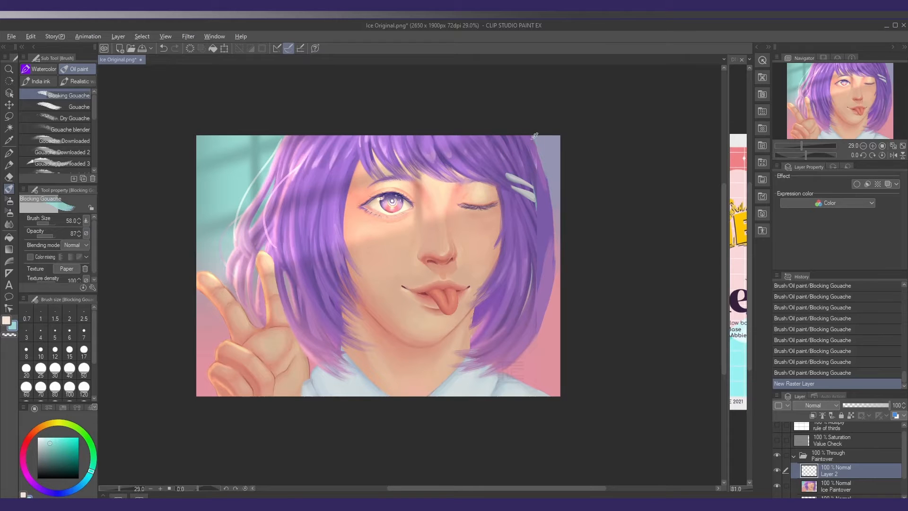
pyautogui.hotkey('ctrl', 'z')
pyautogui.hotkey('ctrl', 'z')
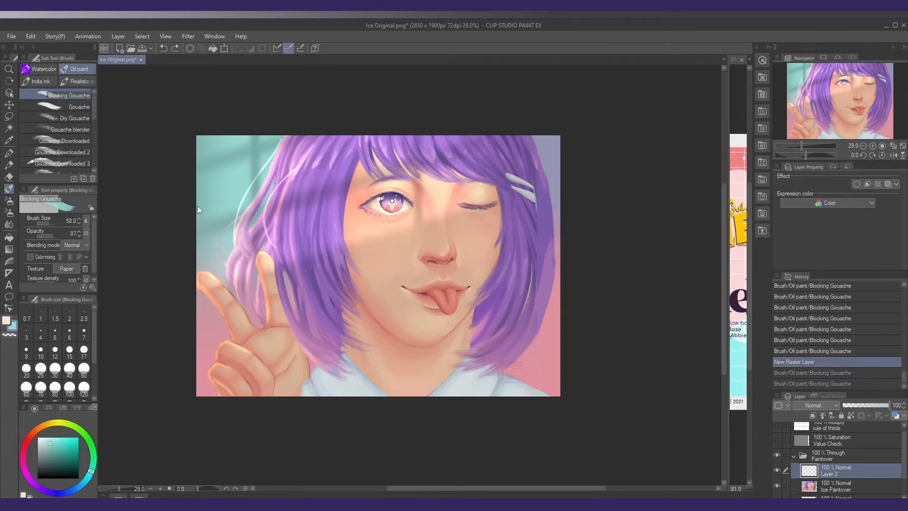
pyautogui.click(50, 232)
pyautogui.moveTo(547, 146); pyautogui.dragTo(544, 173)
pyautogui.moveTo(520, 130)
pyautogui.mouseDown()
pyautogui.moveTo(556, 208)
pyautogui.moveTo(536, 151)
pyautogui.moveTo(553, 191)
pyautogui.moveTo(552, 177)
pyautogui.mouseUp()
pyautogui.click(51, 223)
pyautogui.click(44, 235)
pyautogui.moveTo(544, 138); pyautogui.dragTo(556, 188)
pyautogui.keyDown('alt'); pyautogui.click(548, 147); pyautogui.keyUp('alt')
# Refine the outer contour of the hair on the right and the adjoining background with brush size 67.7
pyautogui.moveTo(537, 137)
pyautogui.mouseDown()
pyautogui.moveTo(554, 178)
pyautogui.moveTo(554, 251)
pyautogui.mouseUp()
pyautogui.click(55, 236)
pyautogui.click(49, 223)
pyautogui.moveTo(554, 203); pyautogui.dragTo(554, 276)
pyautogui.moveTo(553, 246)
pyautogui.mouseDown()
pyautogui.moveTo(546, 316)
pyautogui.moveTo(531, 347)
pyautogui.mouseUp()
pyautogui.keyDown('alt'); pyautogui.click(551, 326); pyautogui.keyUp('alt')
pyautogui.keyDown('alt'); pyautogui.click(542, 162); pyautogui.keyUp('alt')
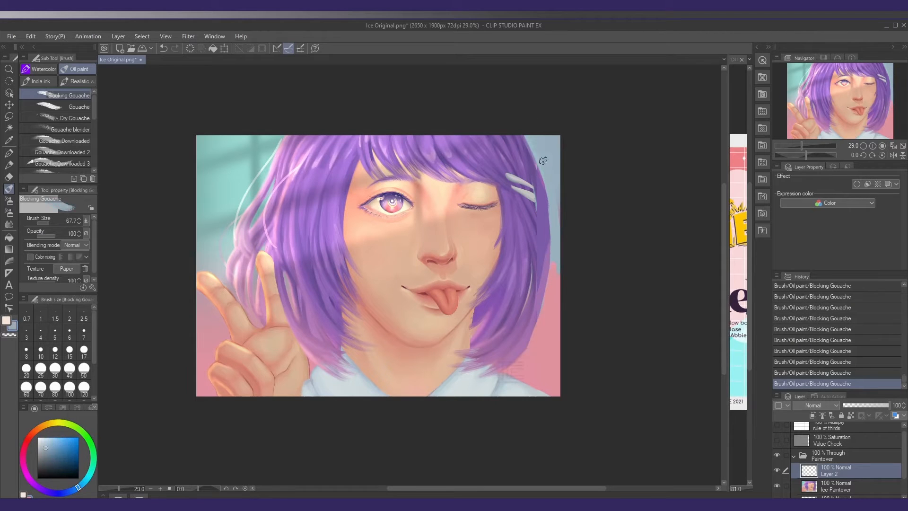
pyautogui.moveTo(542, 162)
pyautogui.mouseDown()
pyautogui.moveTo(560, 220)
pyautogui.moveTo(554, 263)
pyautogui.mouseUp()
# Blend the blue-to-pink background on the right with strokes at 37 opacity, and merge the new paint layers with Ice Paintover
pyautogui.click(44, 235)
pyautogui.keyDown('alt'); pyautogui.click(553, 247); pyautogui.keyUp('alt')
pyautogui.keyDown('alt'); pyautogui.click(552, 206); pyautogui.keyUp('alt')
pyautogui.keyDown('alt'); pyautogui.click(557, 228); pyautogui.keyUp('alt')
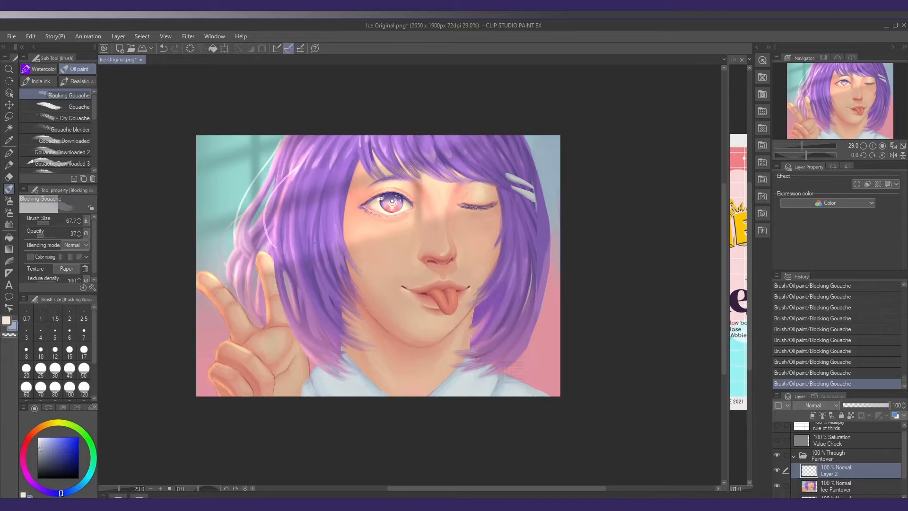
pyautogui.moveTo(496, 286); pyautogui.dragTo(491, 290)
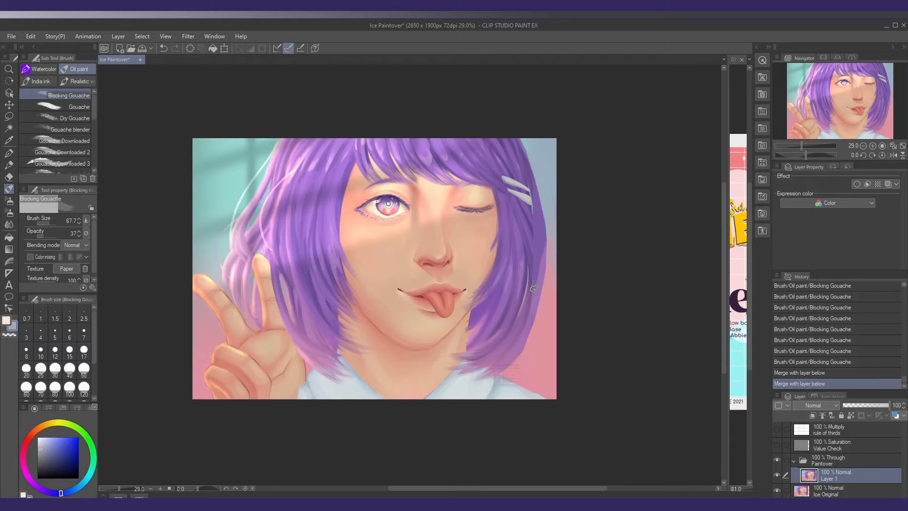
# Mirror the canvas view horizontally to examine the facial proportions, and restore the normal orientation
pyautogui.click(893, 155)
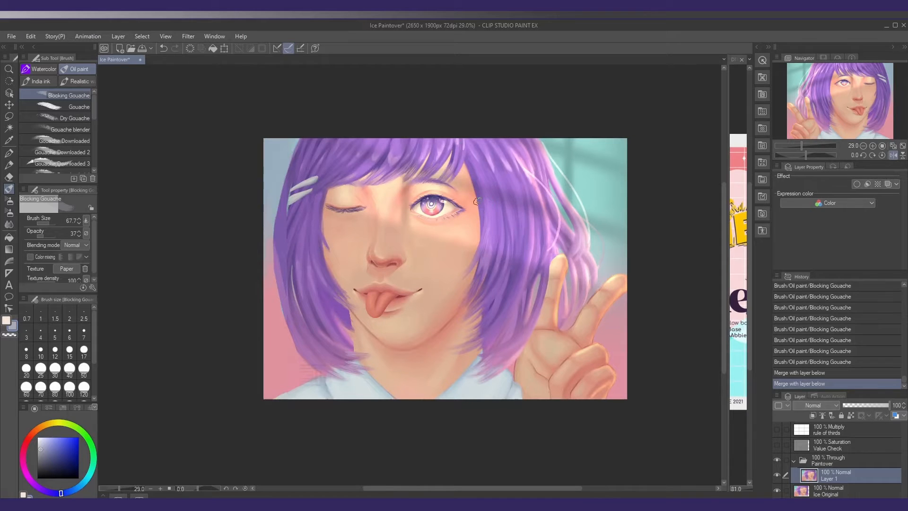
pyautogui.press('h')
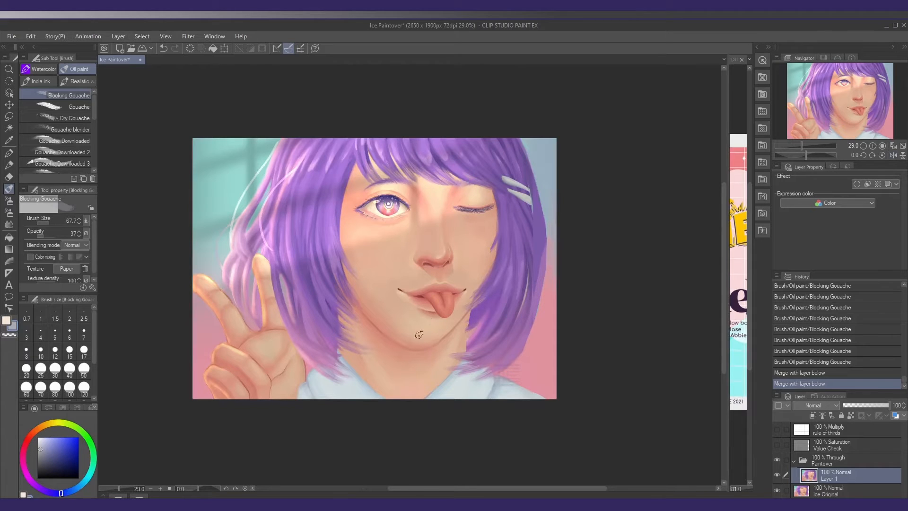
# Reshape the chin and lower jawline with Liquify at strength 21, pushing them toward the right
pyautogui.press('j')
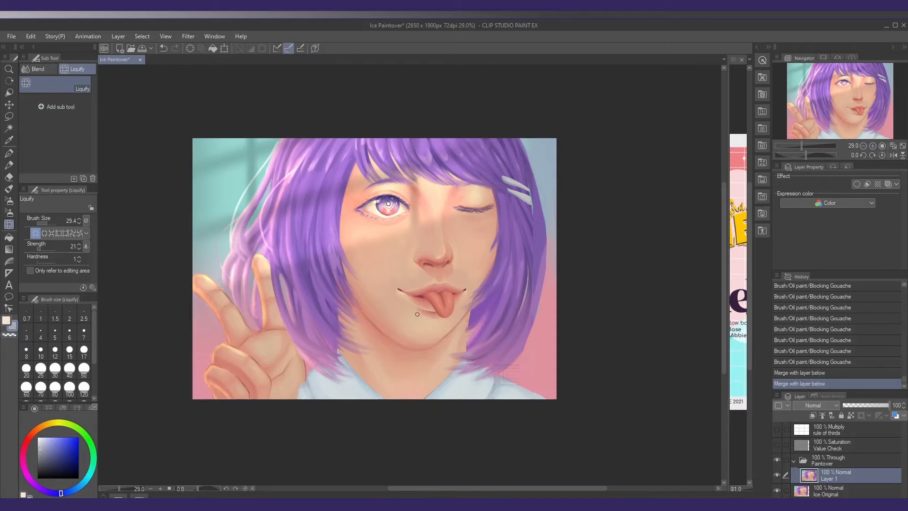
pyautogui.moveTo(416, 321); pyautogui.dragTo(446, 322)
pyautogui.moveTo(386, 348); pyautogui.dragTo(429, 344)
pyautogui.moveTo(382, 336); pyautogui.dragTo(440, 342)
pyautogui.moveTo(388, 335)
pyautogui.mouseDown()
pyautogui.moveTo(453, 335)
pyautogui.moveTo(398, 328)
pyautogui.moveTo(449, 323)
pyautogui.moveTo(423, 319)
pyautogui.moveTo(408, 334)
pyautogui.moveTo(437, 348)
pyautogui.mouseUp()
# Liquify the closed eye, both sides of the face and the lower right hair with a large brush
pyautogui.moveTo(447, 208)
pyautogui.mouseDown()
pyautogui.moveTo(482, 208)
pyautogui.moveTo(468, 205)
pyautogui.mouseUp()
pyautogui.moveTo(481, 204)
pyautogui.mouseDown()
pyautogui.moveTo(485, 216)
pyautogui.moveTo(461, 210)
pyautogui.moveTo(487, 218)
pyautogui.mouseUp()
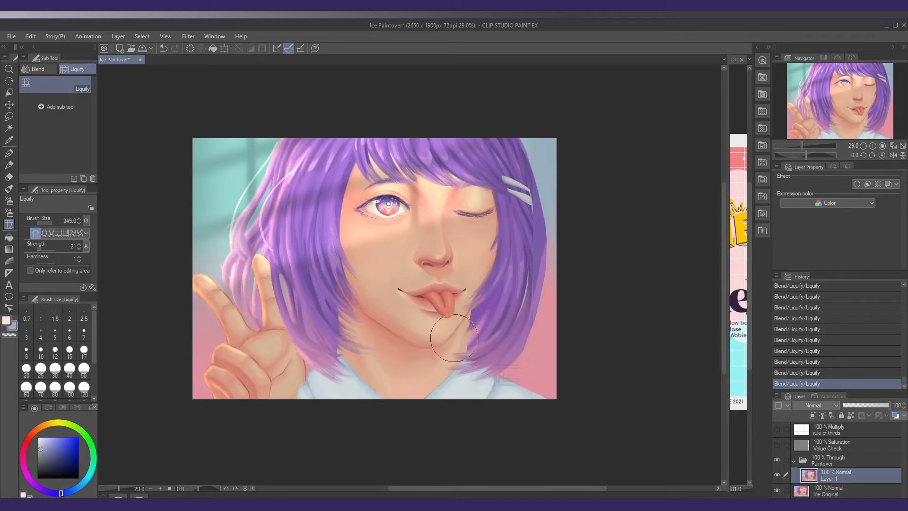
pyautogui.moveTo(509, 251); pyautogui.dragTo(498, 246)
pyautogui.moveTo(504, 209); pyautogui.dragTo(490, 217)
pyautogui.moveTo(347, 269)
pyautogui.mouseDown()
pyautogui.moveTo(358, 269)
pyautogui.moveTo(349, 242)
pyautogui.mouseUp()
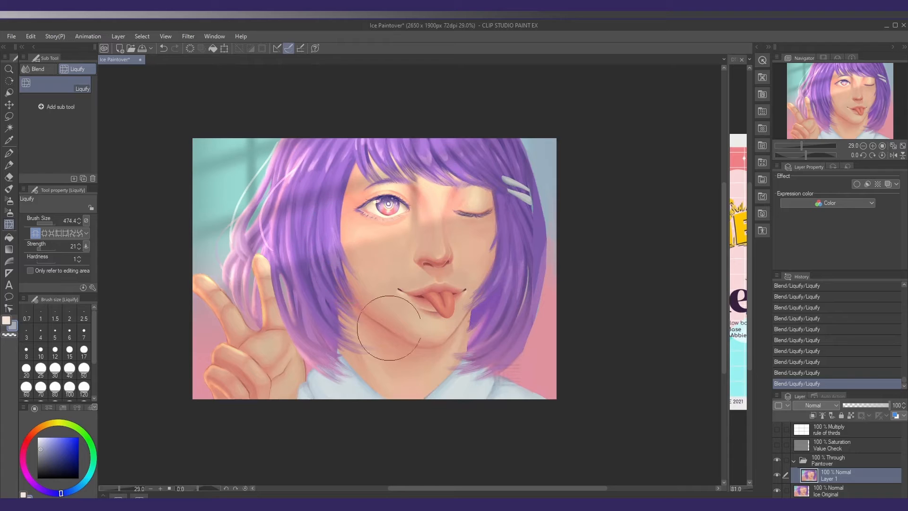
pyautogui.moveTo(494, 340); pyautogui.dragTo(480, 332)
# Reduce the Liquify brush size and push the lower hair tips on both sides of the neck into shape
pyautogui.press('[')
pyautogui.press('[')
pyautogui.press('[')
pyautogui.press('[')
pyautogui.press('[')
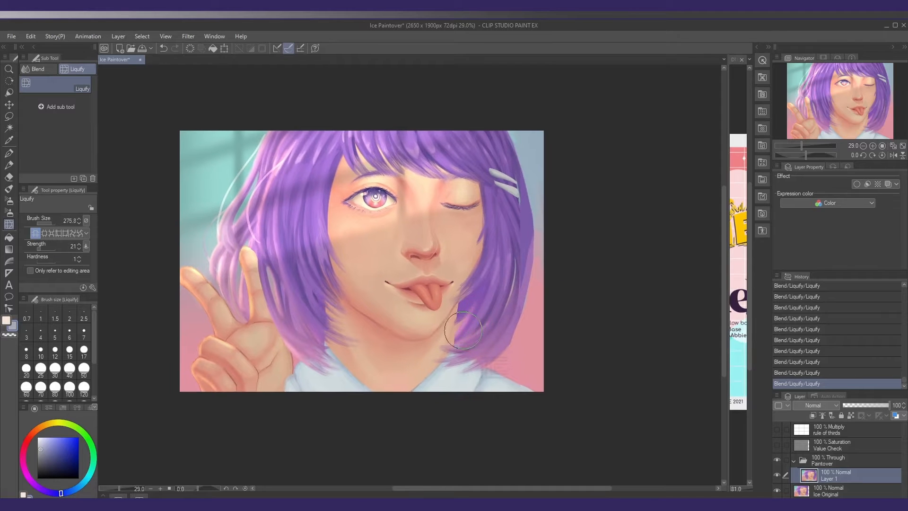
pyautogui.press('[')
pyautogui.press('[')
pyautogui.moveTo(455, 316); pyautogui.dragTo(455, 336)
pyautogui.moveTo(727, 193)
pyautogui.mouseDown()
pyautogui.moveTo(400, 196)
pyautogui.moveTo(727, 202)
pyautogui.mouseUp()
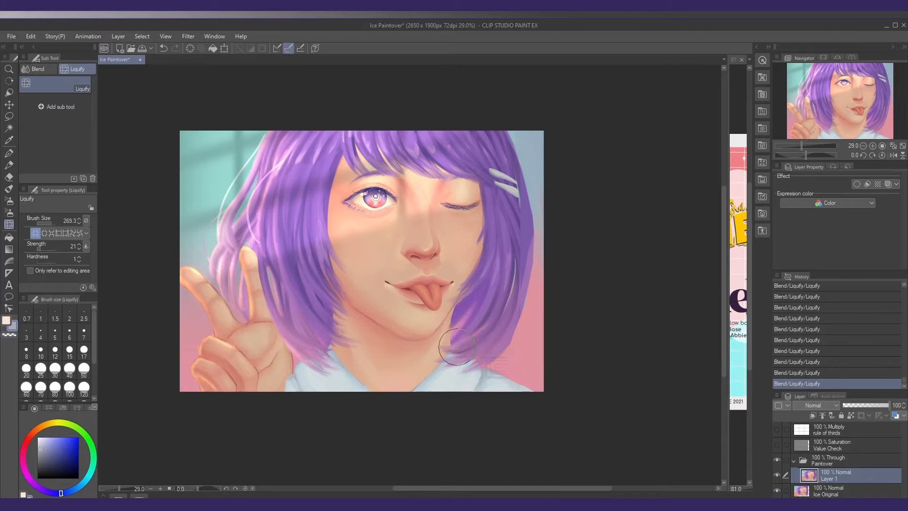
pyautogui.moveTo(354, 329)
pyautogui.mouseDown()
pyautogui.moveTo(327, 312)
pyautogui.moveTo(343, 322)
pyautogui.moveTo(320, 331)
pyautogui.moveTo(338, 337)
pyautogui.moveTo(329, 304)
pyautogui.mouseUp()
pyautogui.moveTo(461, 332)
pyautogui.mouseDown()
pyautogui.moveTo(450, 308)
pyautogui.moveTo(356, 291)
pyautogui.mouseUp()
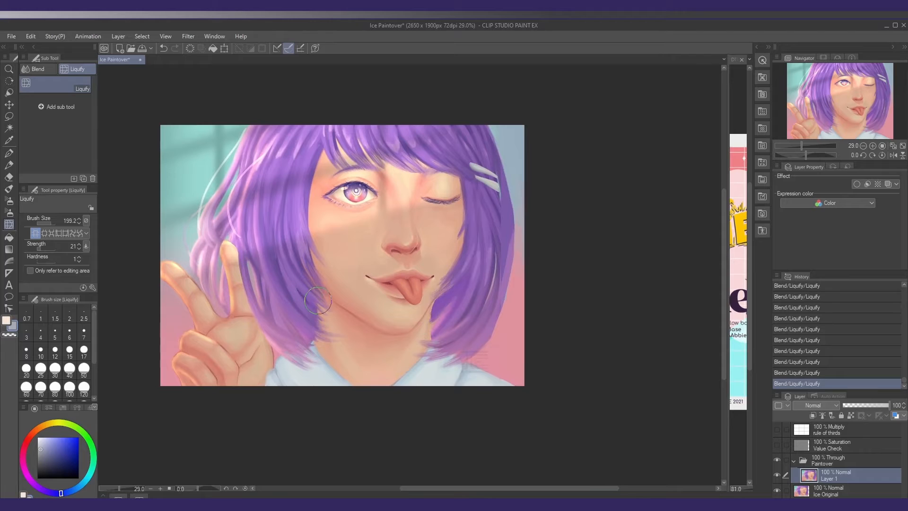
# Fine-tune the hair edges, cheek and jaw contours around the mouth with Liquify at brush size 199.2
pyautogui.moveTo(470, 328); pyautogui.dragTo(461, 329)
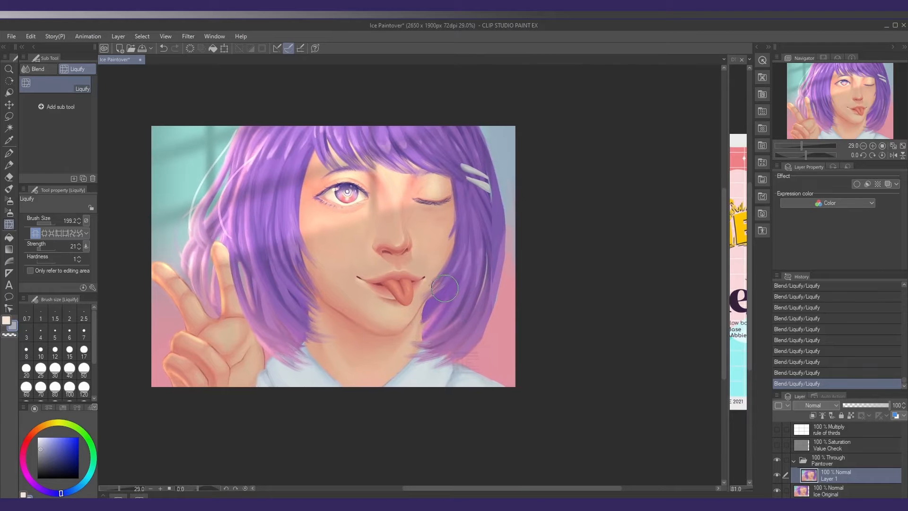
pyautogui.moveTo(438, 290); pyautogui.dragTo(440, 289)
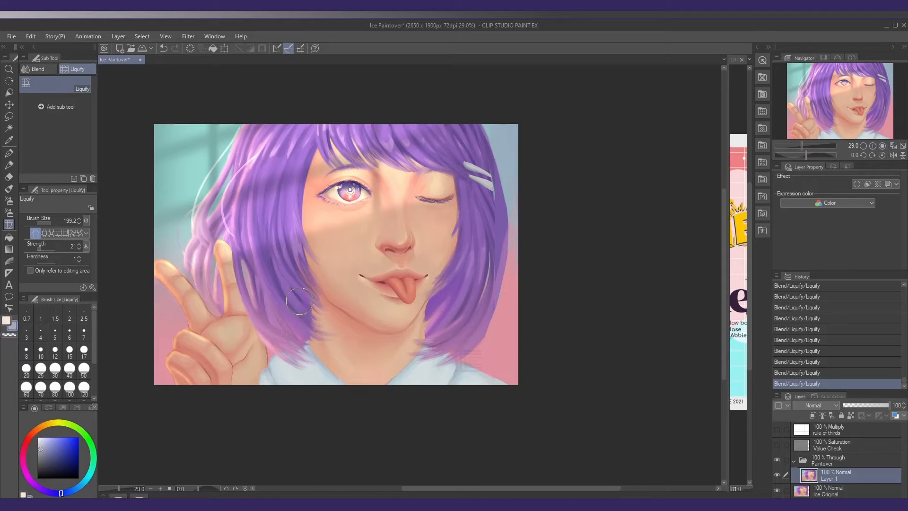
pyautogui.moveTo(351, 309); pyautogui.dragTo(334, 315)
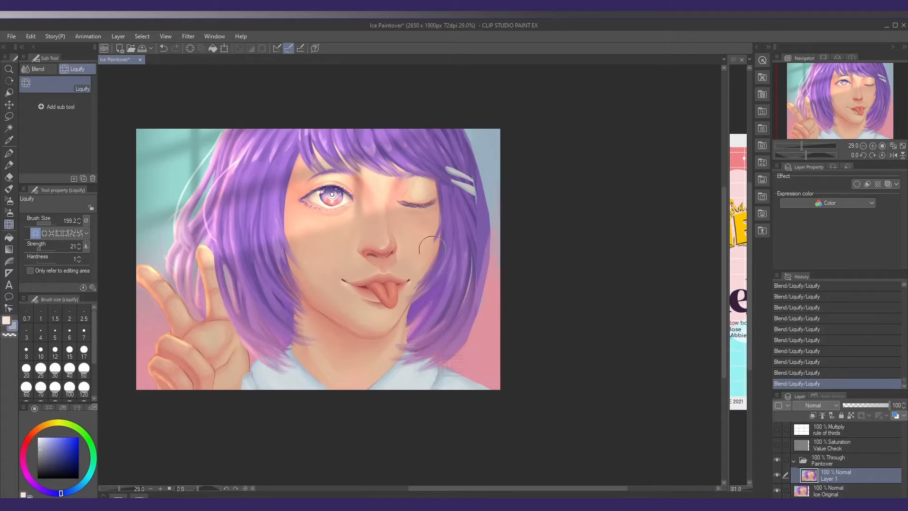
pyautogui.moveTo(411, 289); pyautogui.dragTo(425, 289)
pyautogui.moveTo(356, 333); pyautogui.dragTo(356, 329)
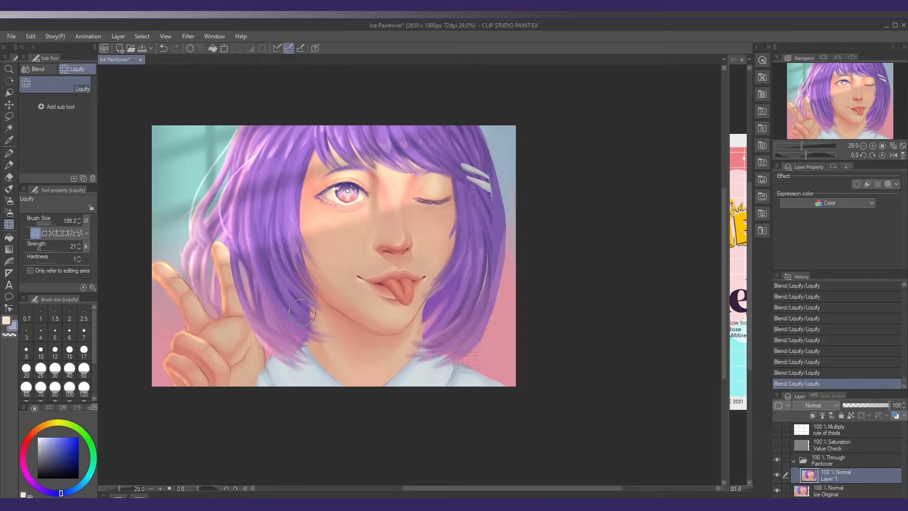
pyautogui.moveTo(459, 345); pyautogui.dragTo(443, 343)
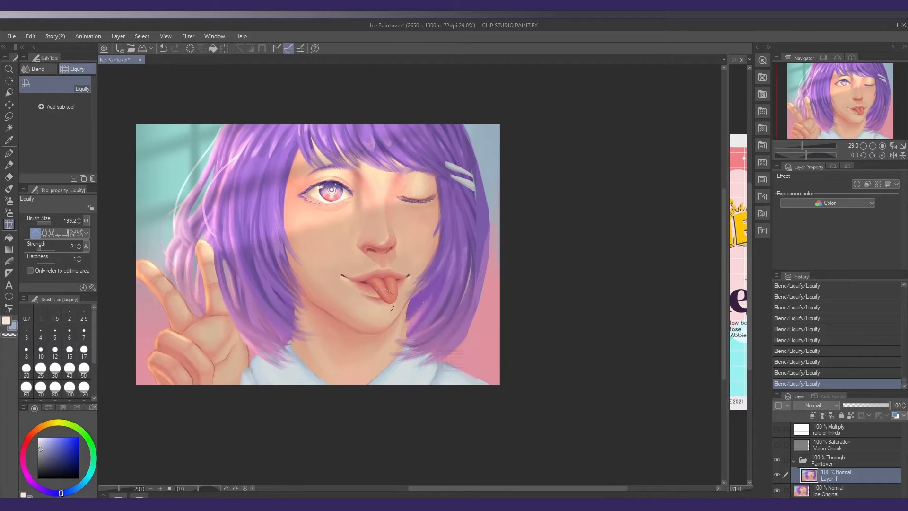
pyautogui.moveTo(386, 329); pyautogui.dragTo(390, 337)
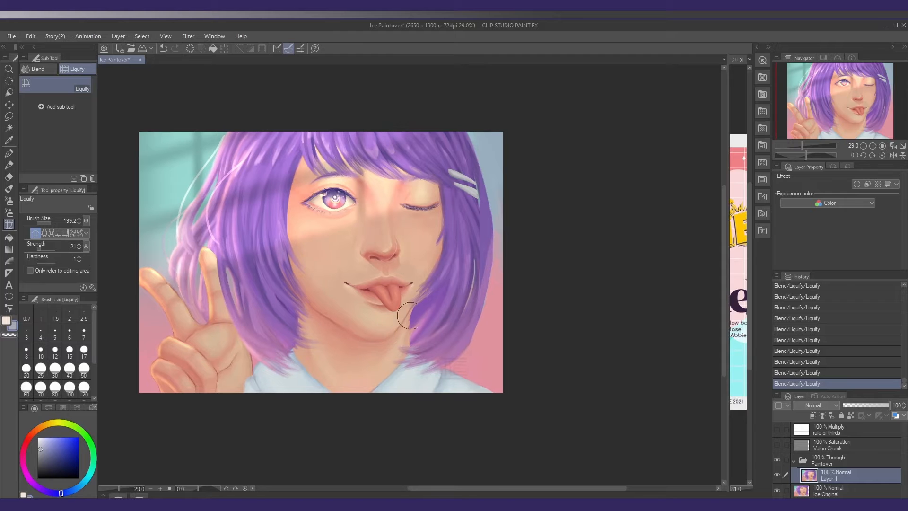
pyautogui.moveTo(321, 341); pyautogui.dragTo(329, 337)
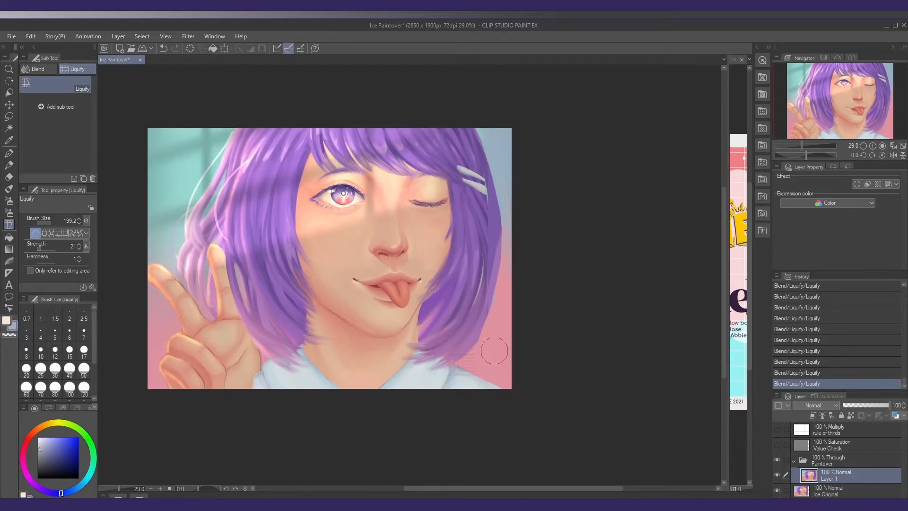
pyautogui.moveTo(473, 350); pyautogui.dragTo(457, 348)
pyautogui.moveTo(369, 242); pyautogui.dragTo(369, 251)
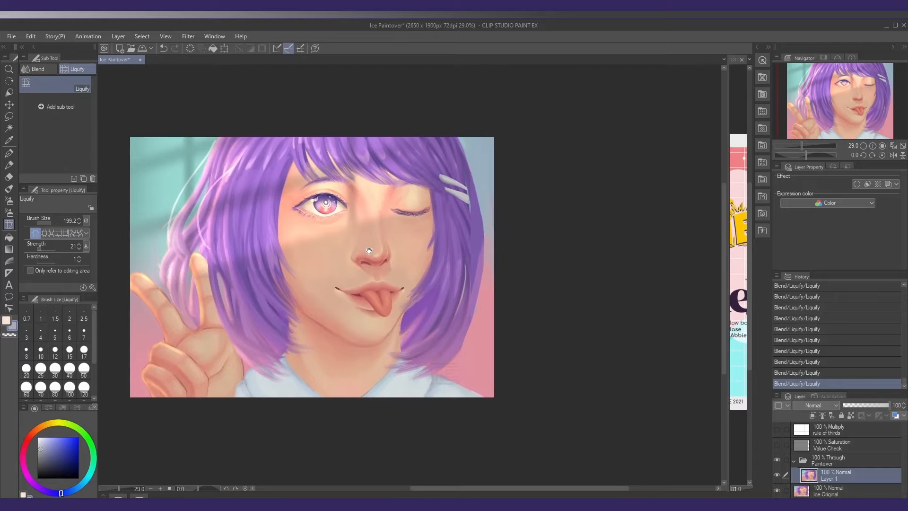
pyautogui.scroll(4, 326, 175)
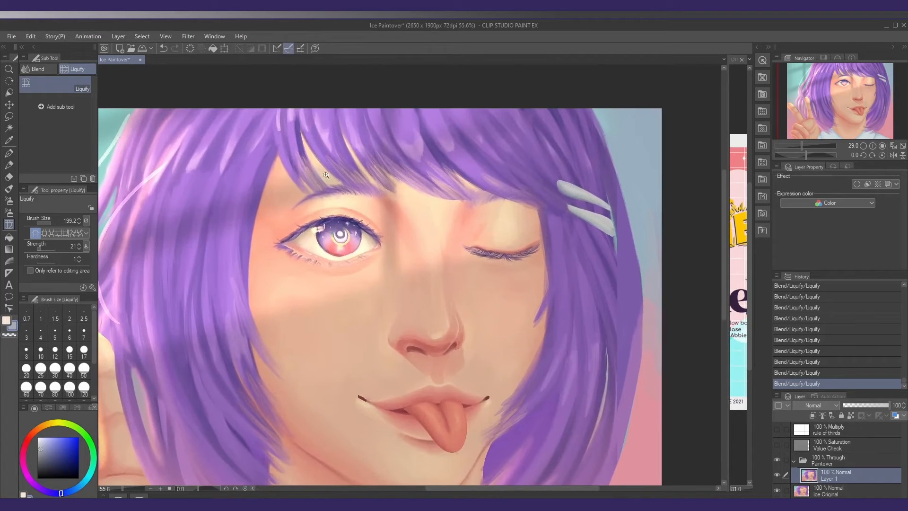
pyautogui.press('[')
pyautogui.press('[')
pyautogui.moveTo(386, 261); pyautogui.dragTo(398, 263)
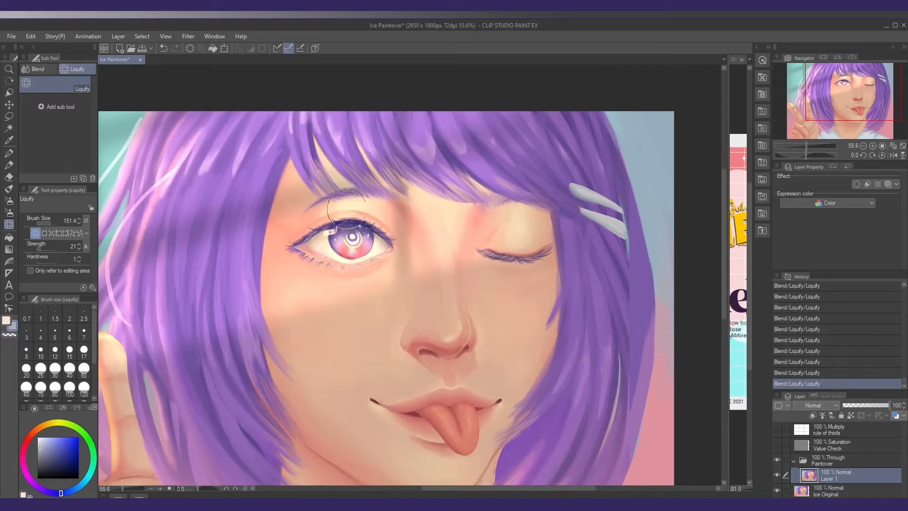
pyautogui.press('p')
pyautogui.moveTo(265, 248); pyautogui.dragTo(266, 248)
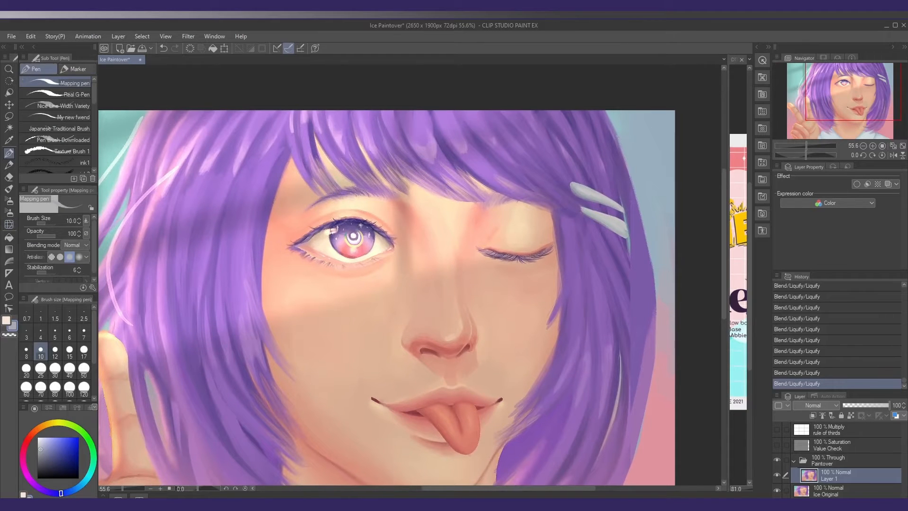
# Try sketching a fuller purple eyebrow and a guide outline around the open eye with the Blocking Gouache brush at size 41.2
pyautogui.press('b')
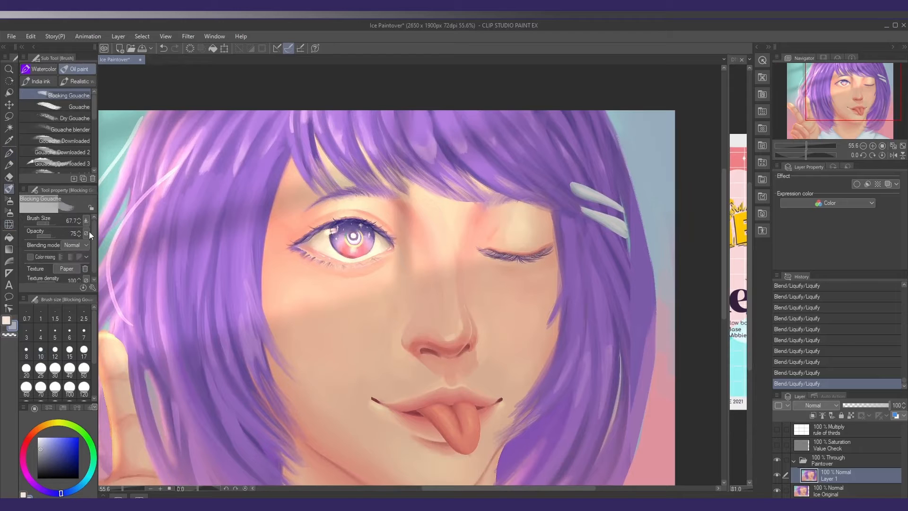
pyautogui.scroll(-2, 341, 251)
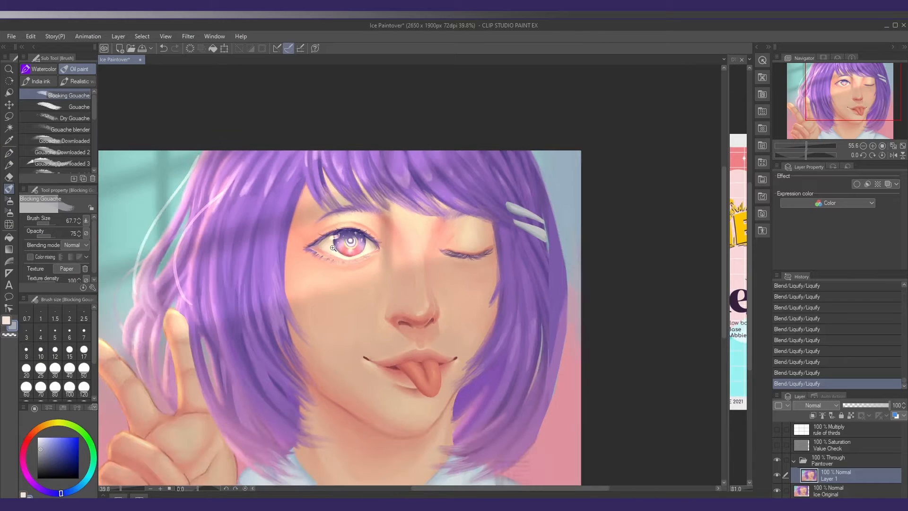
pyautogui.keyDown('alt'); pyautogui.click(348, 204); pyautogui.keyUp('alt')
pyautogui.moveTo(325, 212)
pyautogui.mouseDown()
pyautogui.moveTo(310, 209)
pyautogui.moveTo(350, 203)
pyautogui.moveTo(301, 221)
pyautogui.moveTo(284, 216)
pyautogui.mouseUp()
pyautogui.hotkey('ctrl', 'z')
pyautogui.hotkey('ctrl', 'z')
pyautogui.hotkey('ctrl', 'z')
pyautogui.hotkey('ctrl', 'y')
pyautogui.hotkey('ctrl', 'y')
pyautogui.hotkey('ctrl', 'y')
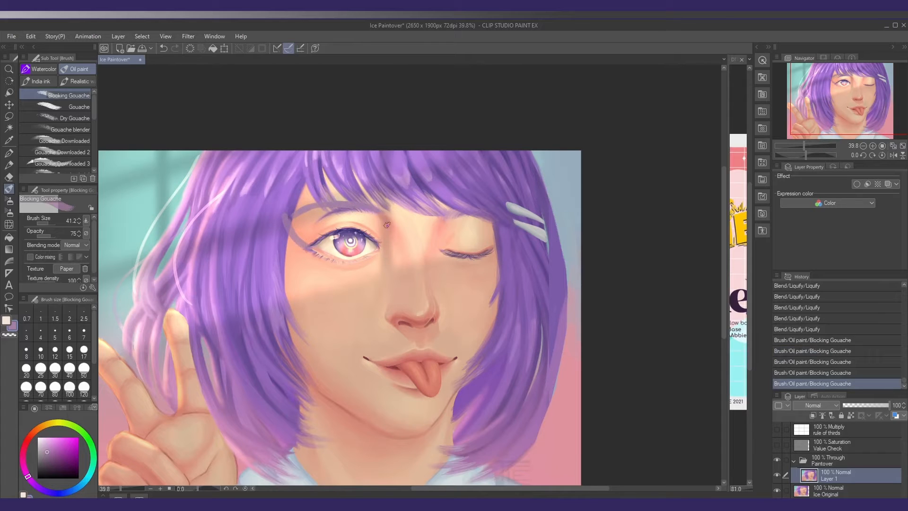
pyautogui.moveTo(387, 225); pyautogui.dragTo(382, 252)
pyautogui.moveTo(318, 204); pyautogui.dragTo(351, 204)
pyautogui.moveTo(352, 205); pyautogui.dragTo(381, 216)
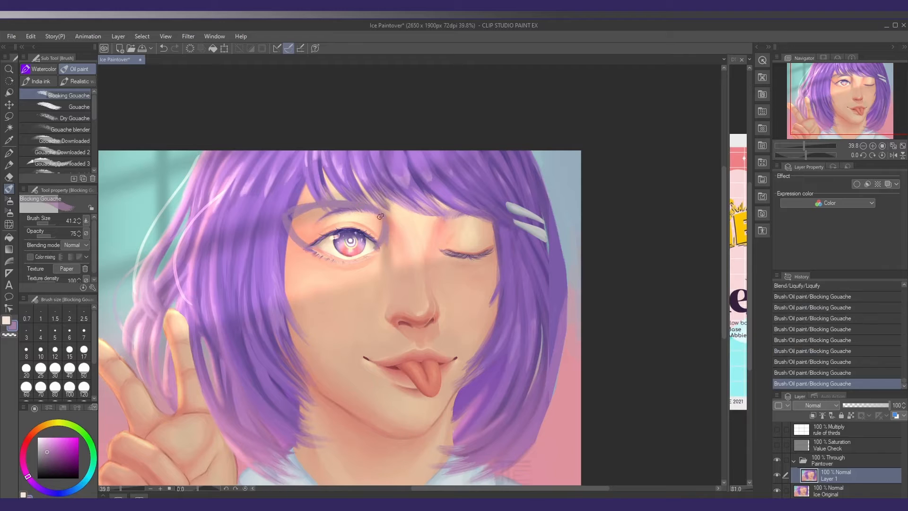
# Undo all the purple gouache strokes painted around the open eye and its eyebrow
pyautogui.hotkey('ctrl', 'z')
pyautogui.hotkey('ctrl', 'z')
pyautogui.hotkey('ctrl', 'z')
pyautogui.hotkey('ctrl', 'z')
pyautogui.hotkey('ctrl', 'z')
pyautogui.hotkey('ctrl', 'z')
pyautogui.hotkey('ctrl', 'z')
pyautogui.hotkey('ctrl', 'z')
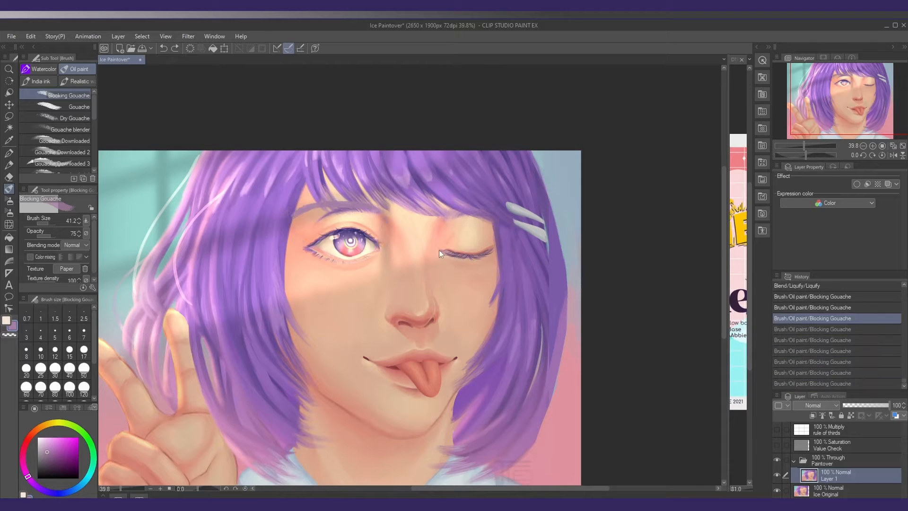
pyautogui.hotkey('ctrl', 'z')
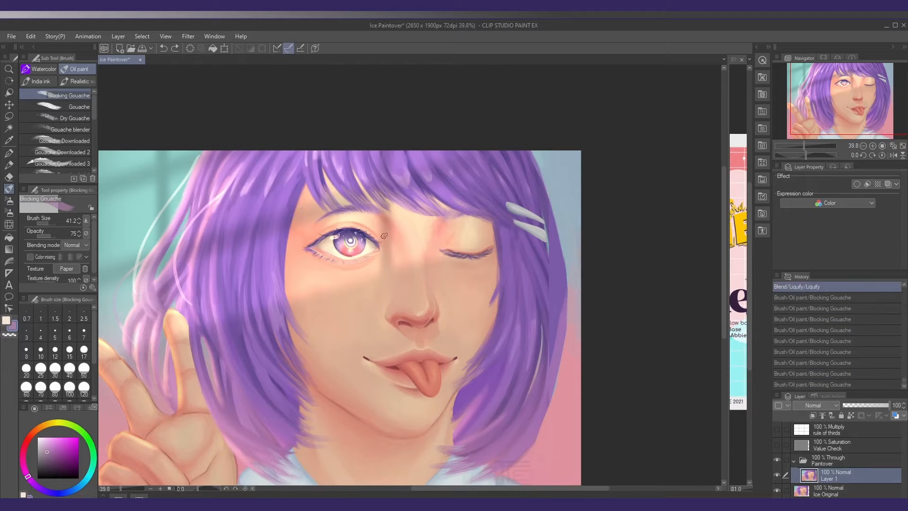
# Lasso the eyebrow above the open eye and paste a copy of it onto a new layer
pyautogui.press('o')
pyautogui.press('m')
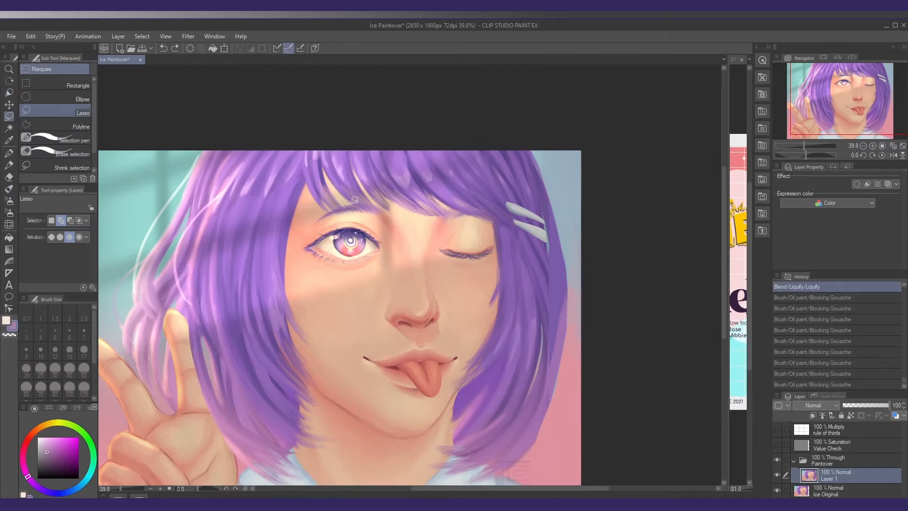
pyautogui.scroll(3, 350, 212)
pyautogui.moveTo(316, 221)
pyautogui.mouseDown()
pyautogui.moveTo(298, 229)
pyautogui.moveTo(322, 205)
pyautogui.moveTo(360, 194)
pyautogui.moveTo(408, 194)
pyautogui.moveTo(432, 206)
pyautogui.mouseUp()
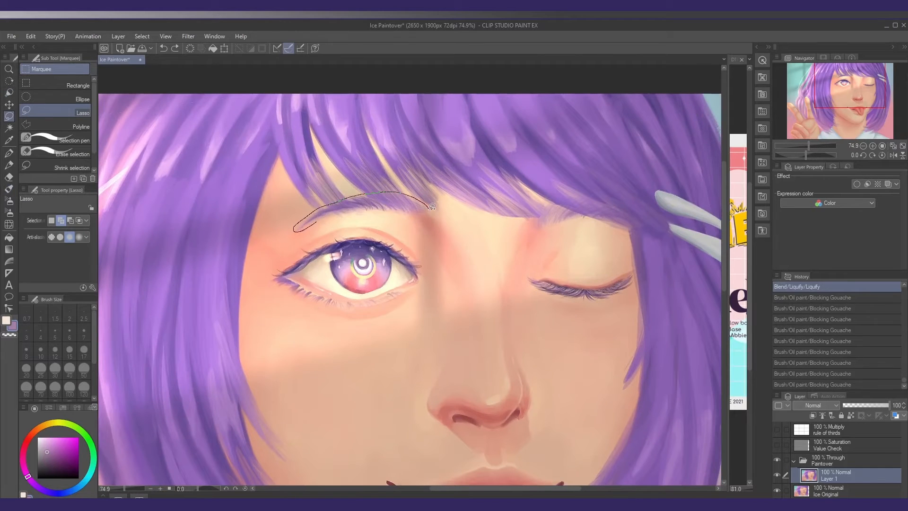
pyautogui.moveTo(365, 209); pyautogui.dragTo(338, 212)
pyautogui.scroll(-3, 369, 223)
# Enlarge, rotate and raise the copied eyebrow so it sits higher above the open eye, and clear the selection
pyautogui.hotkey('ctrl', 't')
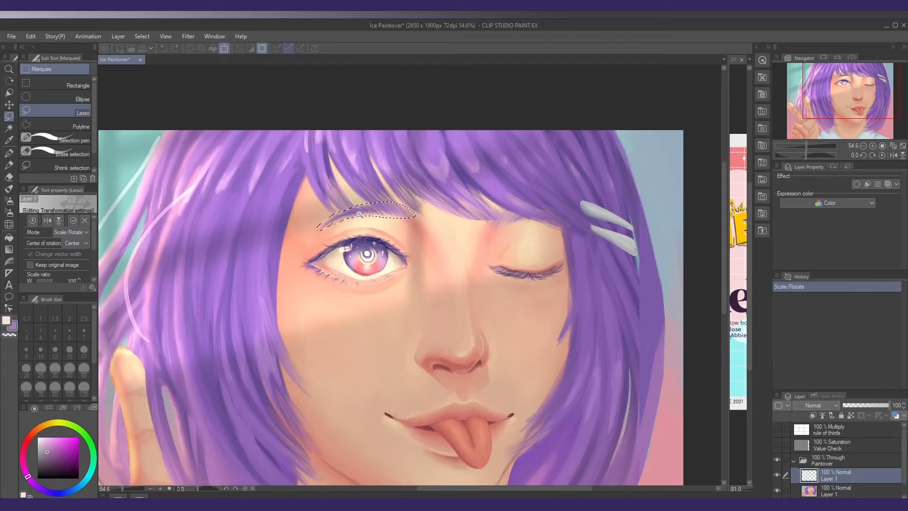
pyautogui.moveTo(414, 182); pyautogui.dragTo(418, 188)
pyautogui.moveTo(325, 211); pyautogui.dragTo(356, 198)
pyautogui.press('Up')
pyautogui.press('Up')
pyautogui.press('Up')
pyautogui.press('Up')
pyautogui.press('Up')
pyautogui.press('Up')
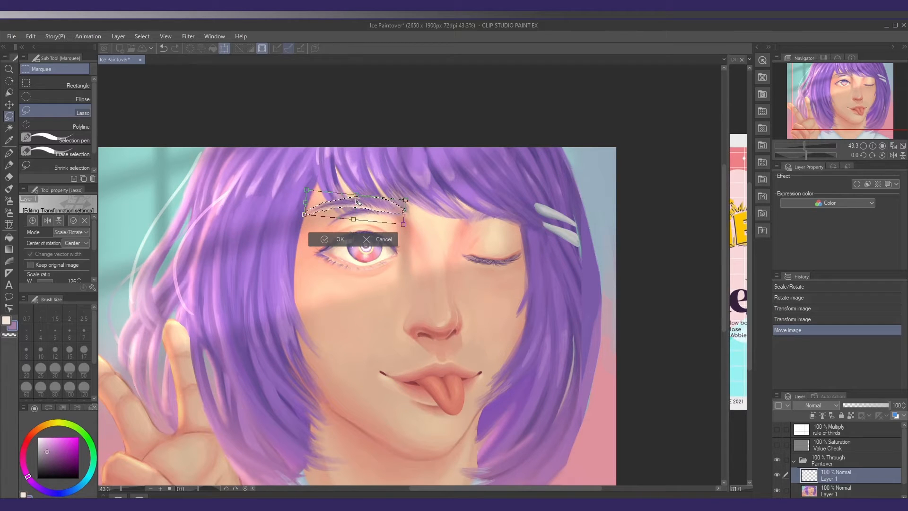
pyautogui.press('Return')
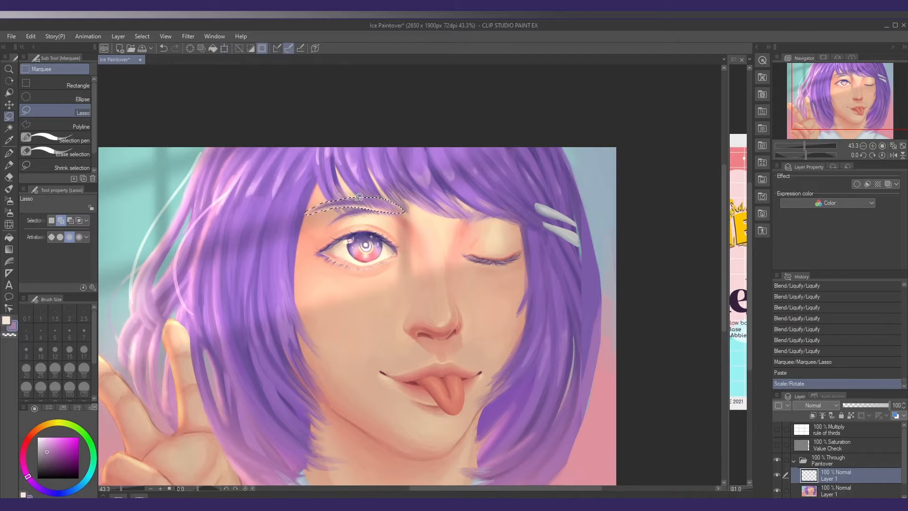
pyautogui.hotkey('ctrl', 'd')
# Try marking the eyebrow's alignment with the open eye using Mapping pen lines at size 10, and undo the marks
pyautogui.press('p')
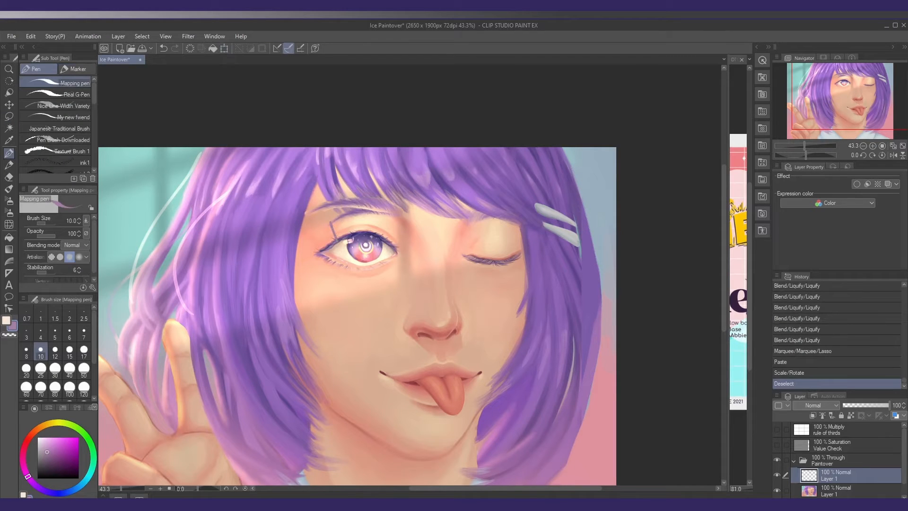
pyautogui.click(366, 244)
pyautogui.click(366, 244)
pyautogui.click(366, 244)
pyautogui.hotkey('ctrl', 'z')
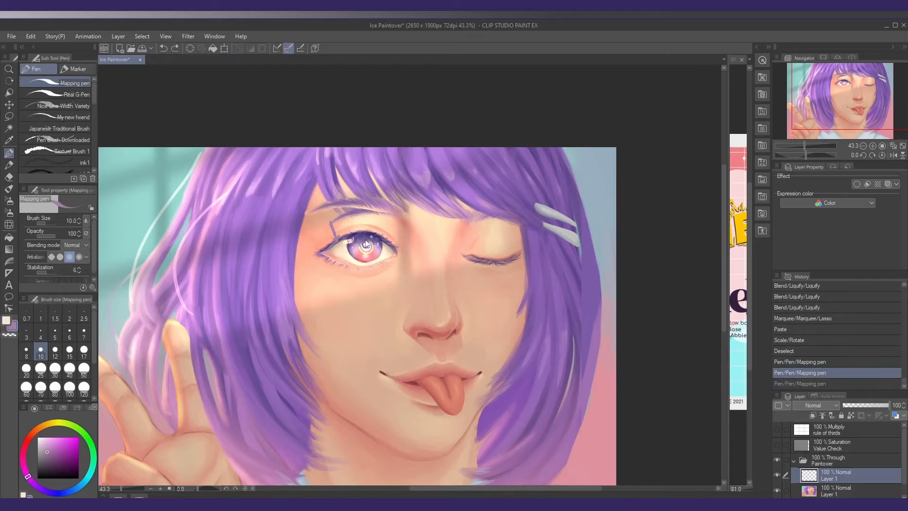
pyautogui.hotkey('ctrl', 'z')
pyautogui.hotkey('ctrl', 'z')
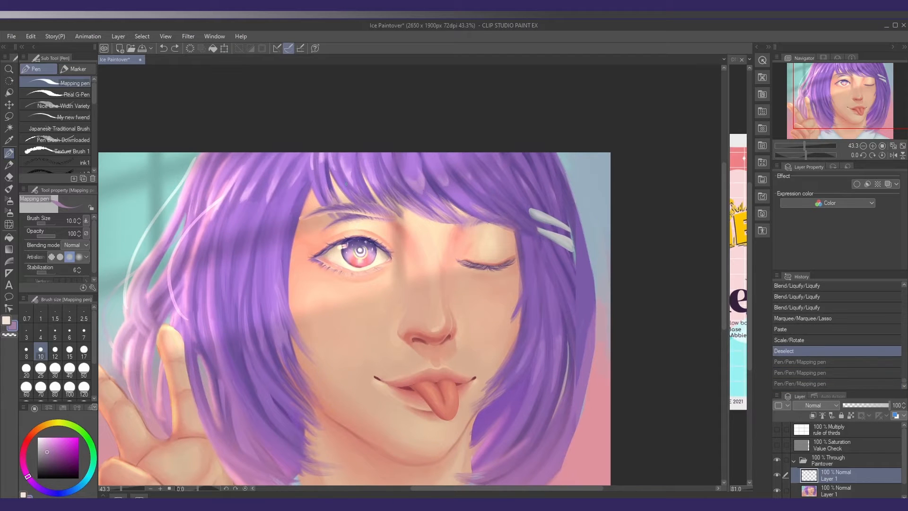
# Nudge the copied eyebrow into position above the open eye with the Move layer tool
pyautogui.press('k')
pyautogui.click(347, 186)
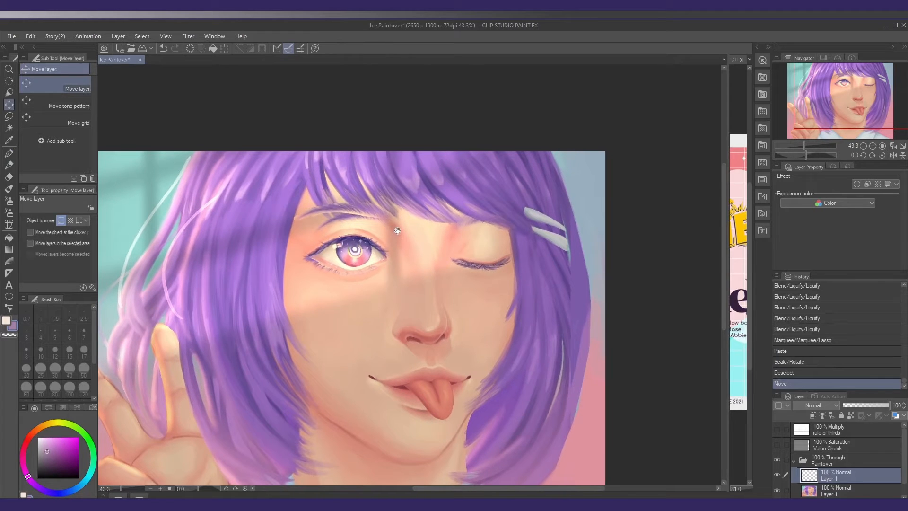
pyautogui.moveTo(398, 230); pyautogui.dragTo(395, 232)
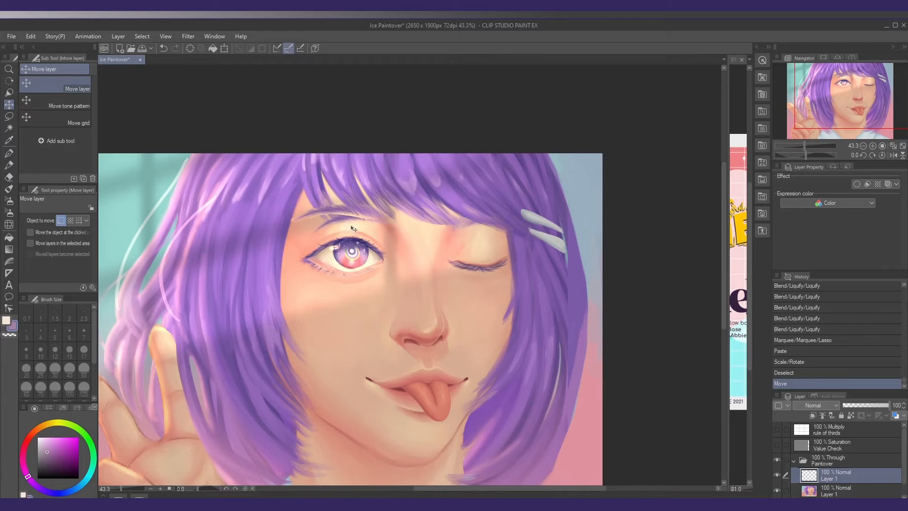
# Cover the old eyebrow beneath the copy with sampled light skin tone using Blocking Gouache at size 29.4
pyautogui.press('b')
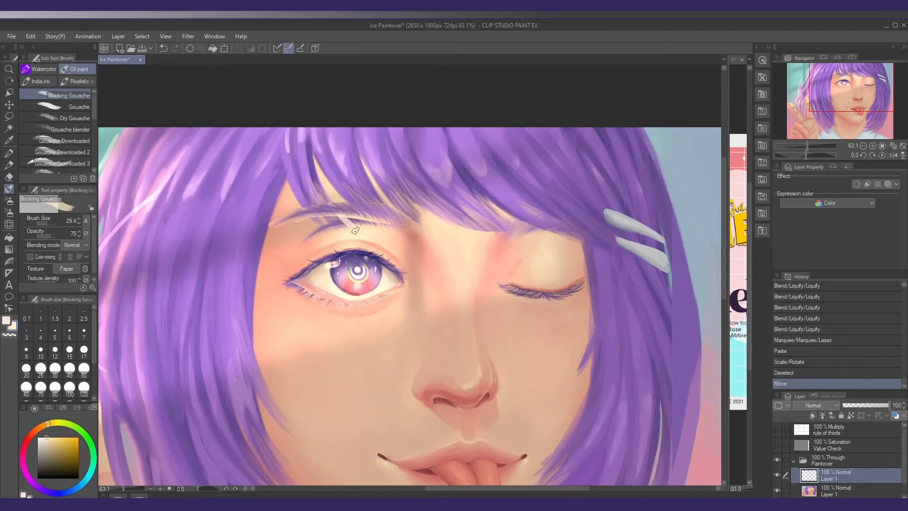
pyautogui.keyDown('alt'); pyautogui.click(400, 233); pyautogui.keyUp('alt')
pyautogui.moveTo(392, 227); pyautogui.dragTo(408, 230)
pyautogui.moveTo(347, 219)
pyautogui.mouseDown()
pyautogui.moveTo(305, 237)
pyautogui.moveTo(341, 226)
pyautogui.mouseUp()
pyautogui.keyDown('alt'); pyautogui.click(316, 236); pyautogui.keyUp('alt')
pyautogui.keyDown('alt'); pyautogui.click(331, 231); pyautogui.keyUp('alt')
pyautogui.keyDown('alt'); pyautogui.click(313, 246); pyautogui.keyUp('alt')
# Blend the paint at the eyebrow's inner end and merge the eyebrow layer into the portrait layer below
pyautogui.press('j')
pyautogui.click(38, 70)
pyautogui.moveTo(407, 231); pyautogui.dragTo(392, 226)
pyautogui.moveTo(378, 225)
pyautogui.mouseDown()
pyautogui.moveTo(307, 231)
pyautogui.moveTo(297, 198)
pyautogui.moveTo(393, 229)
pyautogui.mouseUp()
pyautogui.hotkey('ctrl', 'e')
# Paint over the eyebrow area and overlapping fringe tips with Blocking Gouache at size 49.2 and 42% opacity
pyautogui.press('b')
pyautogui.keyDown('alt'); pyautogui.click(307, 202); pyautogui.keyUp('alt')
pyautogui.keyDown('alt'); pyautogui.click(315, 201); pyautogui.keyUp('alt')
pyautogui.keyDown('alt'); pyautogui.click(367, 206); pyautogui.keyUp('alt')
pyautogui.keyDown('alt'); pyautogui.click(299, 217); pyautogui.keyUp('alt')
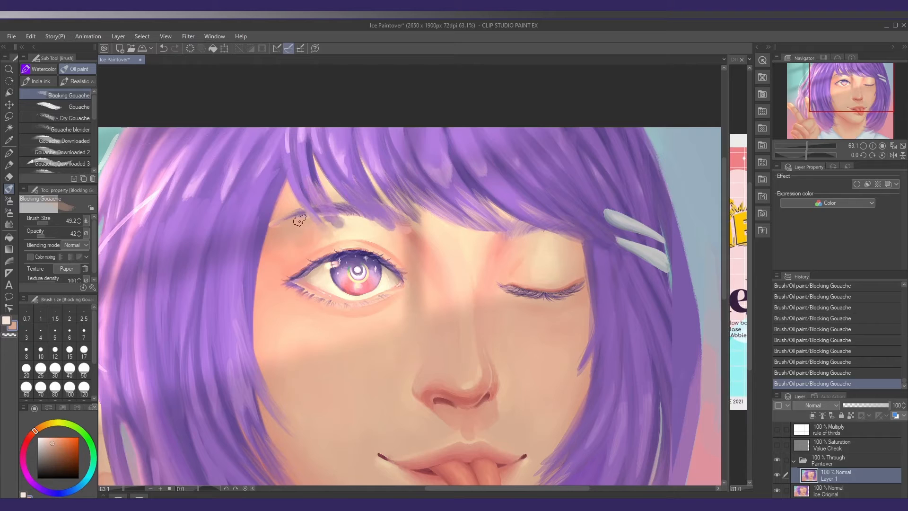
# Refine the skin and edges around the eyebrow's outer tail with Blocking Gouache at size 17 and 59% opacity
pyautogui.scroll(5, 279, 223)
pyautogui.click(48, 236)
pyautogui.keyDown('alt'); pyautogui.click(248, 236); pyautogui.keyUp('alt')
pyautogui.press('[')
pyautogui.moveTo(261, 215); pyautogui.dragTo(252, 249)
pyautogui.keyDown('alt'); pyautogui.click(313, 226); pyautogui.keyUp('alt')
pyautogui.moveTo(312, 194); pyautogui.dragTo(256, 201)
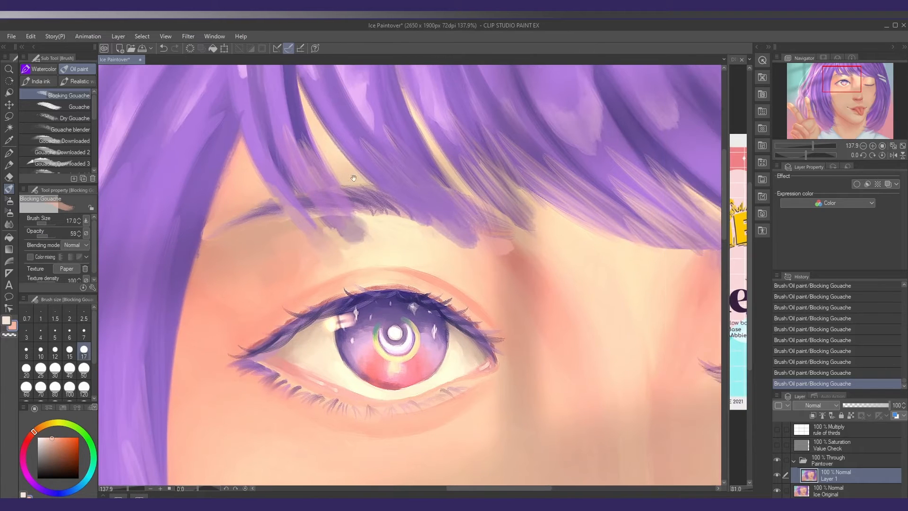
# Clean up the skin around the eyebrow and fringe tips with pale skin tone at brush size 12.2
pyautogui.press('[')
pyautogui.keyDown('alt'); pyautogui.click(364, 177); pyautogui.keyUp('alt')
pyautogui.keyDown('alt'); pyautogui.click(327, 218); pyautogui.keyUp('alt')
pyautogui.keyDown('alt'); pyautogui.click(284, 229); pyautogui.keyUp('alt')
pyautogui.moveTo(311, 213)
pyautogui.mouseDown()
pyautogui.moveTo(324, 223)
pyautogui.moveTo(273, 226)
pyautogui.mouseUp()
pyautogui.keyDown('alt'); pyautogui.click(392, 236); pyautogui.keyUp('alt')
pyautogui.scroll(-7, 419, 239)
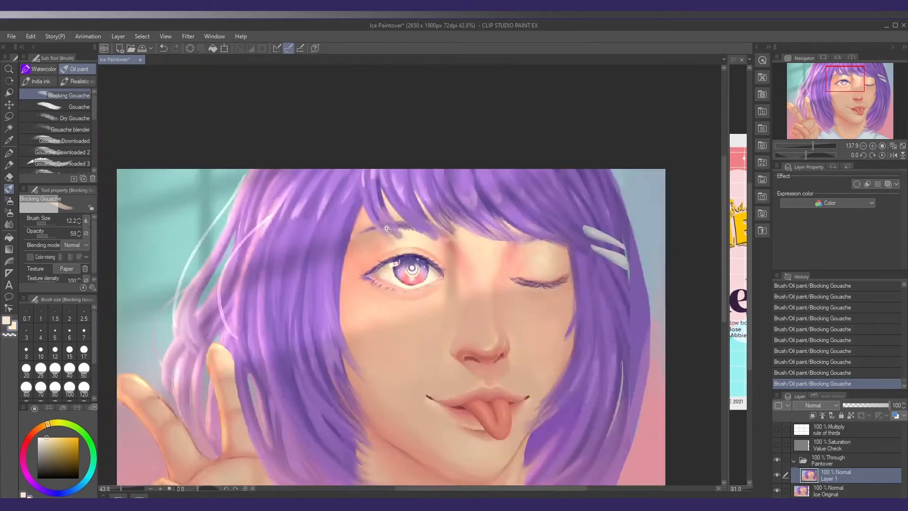
# Soften the skin between the eyebrow and the upper eyelid with a larger brush at 24% opacity
pyautogui.scroll(4, 419, 241)
pyautogui.click(39, 236)
pyautogui.keyDown('alt'); pyautogui.click(342, 216); pyautogui.keyUp('alt')
pyautogui.press(']')
pyautogui.press(']')
pyautogui.press(']')
pyautogui.moveTo(364, 234)
pyautogui.mouseDown()
pyautogui.moveTo(359, 244)
pyautogui.moveTo(371, 236)
pyautogui.mouseUp()
pyautogui.keyDown('alt'); pyautogui.click(361, 245); pyautogui.keyUp('alt')
pyautogui.scroll(-6, 368, 245)
# Smooth the skin shading from the eyebrow's inner end across to the nose bridge with low-opacity gouache strokes
pyautogui.scroll(5, 369, 243)
pyautogui.keyDown('alt'); pyautogui.click(374, 232); pyautogui.keyUp('alt')
pyautogui.keyDown('alt'); pyautogui.click(374, 232); pyautogui.keyUp('alt')
pyautogui.keyDown('alt'); pyautogui.click(453, 237); pyautogui.keyUp('alt')
pyautogui.moveTo(441, 230); pyautogui.dragTo(452, 244)
pyautogui.keyDown('alt'); pyautogui.click(444, 232); pyautogui.keyUp('alt')
pyautogui.moveTo(501, 232); pyautogui.dragTo(385, 245)
pyautogui.scroll(-6, 520, 253)
pyautogui.scroll(3, 463, 259)
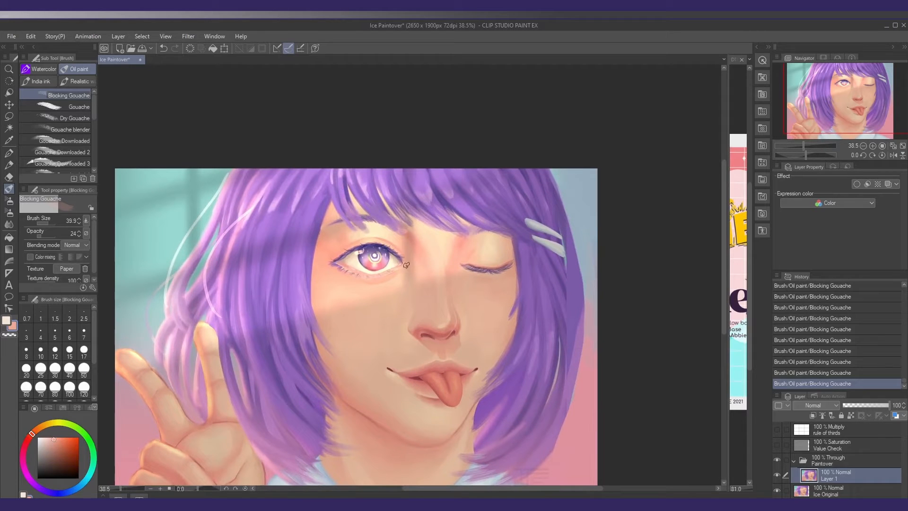
# Lasso the whole open eye, nudge it slightly left away from the nose, and clear the selection
pyautogui.press('m')
pyautogui.moveTo(374, 257)
pyautogui.mouseDown()
pyautogui.moveTo(393, 226)
pyautogui.moveTo(397, 234)
pyautogui.mouseUp()
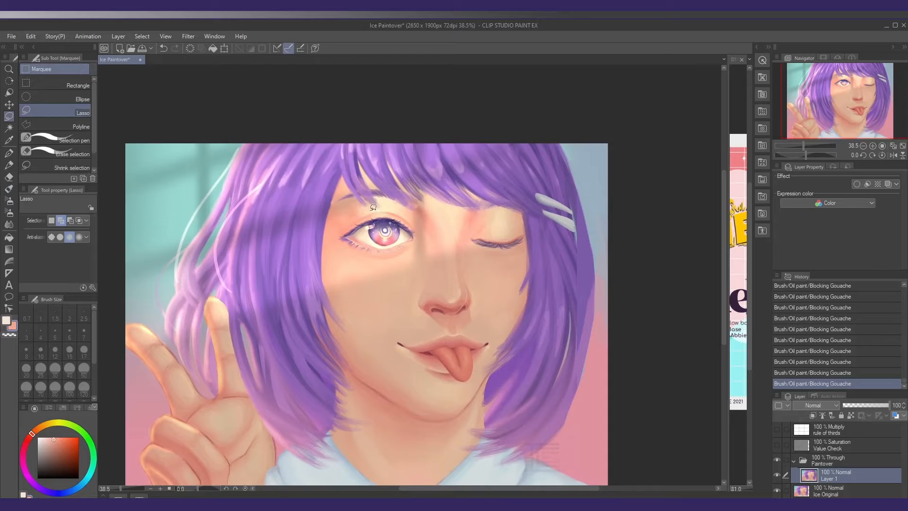
pyautogui.moveTo(396, 231); pyautogui.dragTo(399, 231)
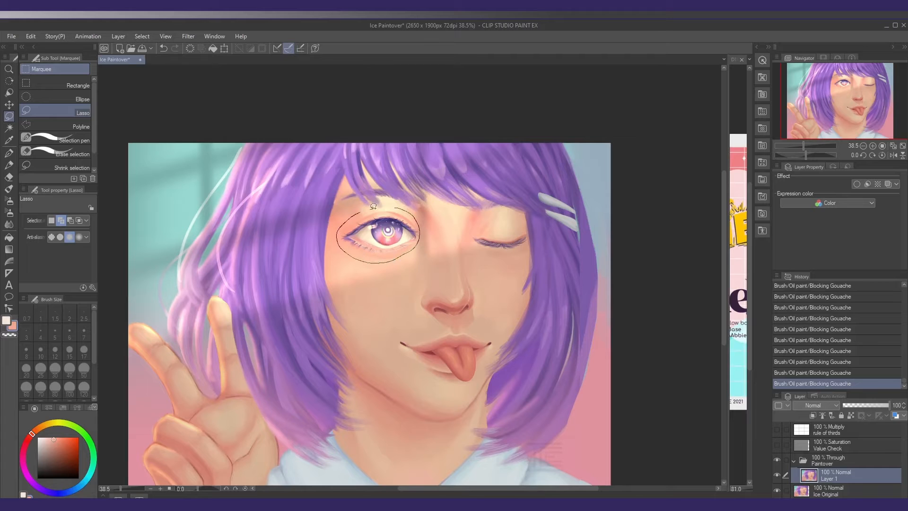
pyautogui.moveTo(373, 207)
pyautogui.mouseDown()
pyautogui.moveTo(412, 210)
pyautogui.moveTo(421, 219)
pyautogui.moveTo(405, 236)
pyautogui.mouseUp()
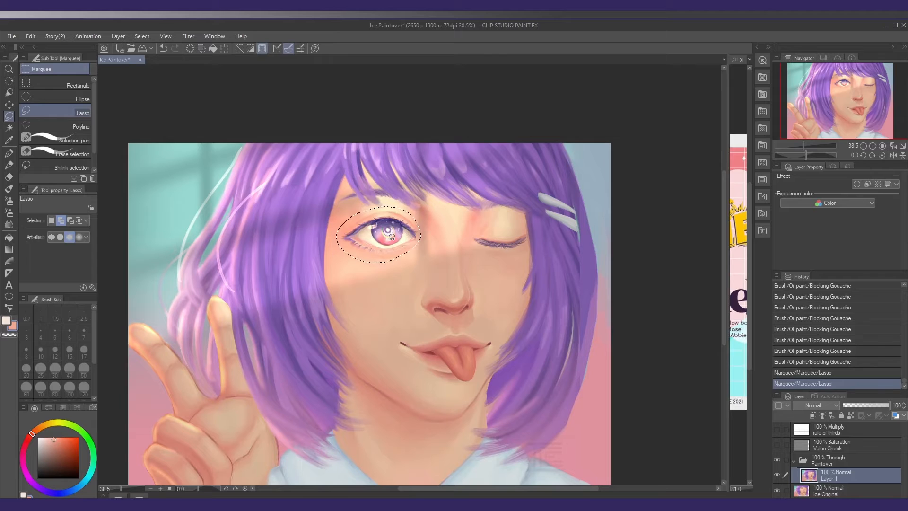
pyautogui.press('k')
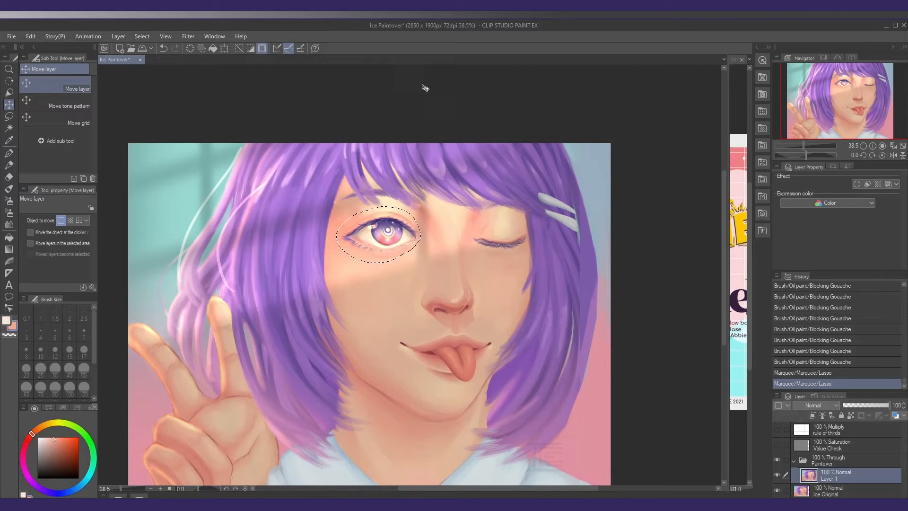
pyautogui.press('Left')
pyautogui.press('Left')
pyautogui.press('Left')
pyautogui.press('Left')
pyautogui.press('Left')
pyautogui.press('Left')
pyautogui.press('Left')
pyautogui.press('Left')
pyautogui.press('Left')
pyautogui.press('Left')
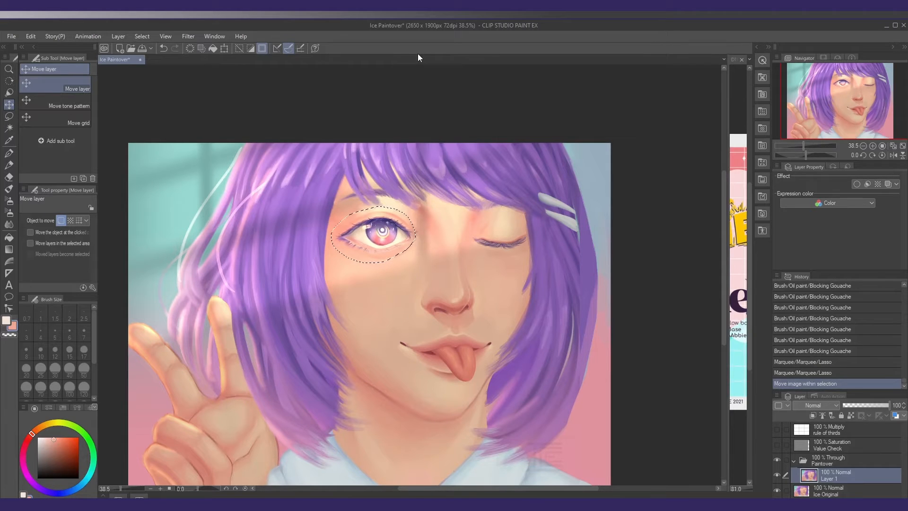
pyautogui.hotkey('ctrl', 'd')
# Paint skin tone over the upper eyelid near the inner eye corner with Blocking Gouache at size 23.7 and 77% opacity
pyautogui.press('b')
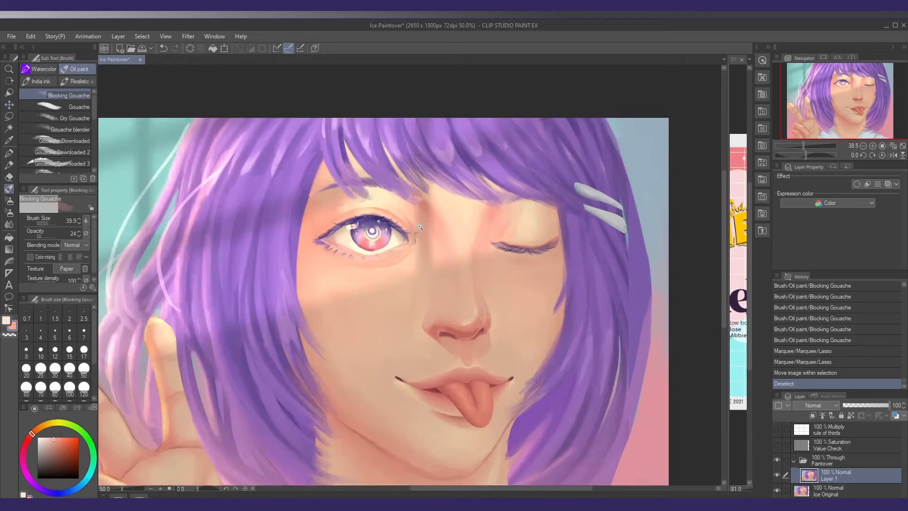
pyautogui.scroll(4, 416, 229)
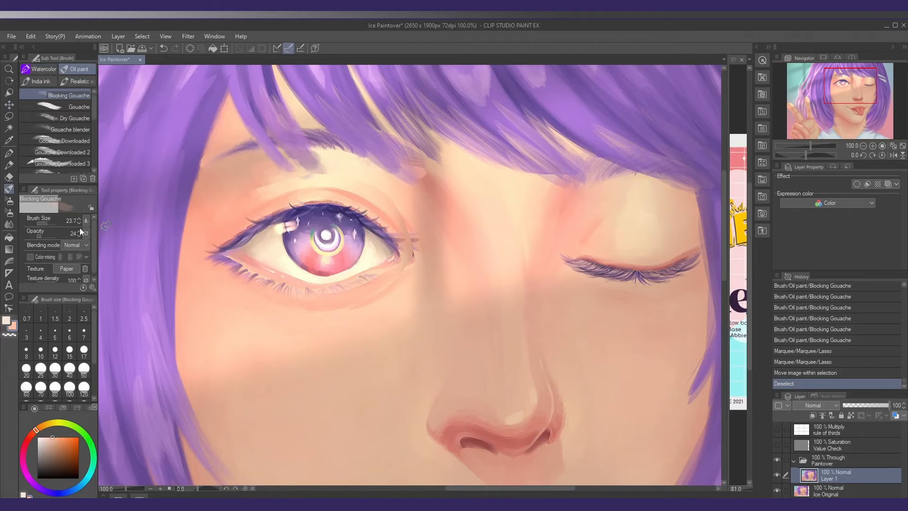
pyautogui.click(51, 236)
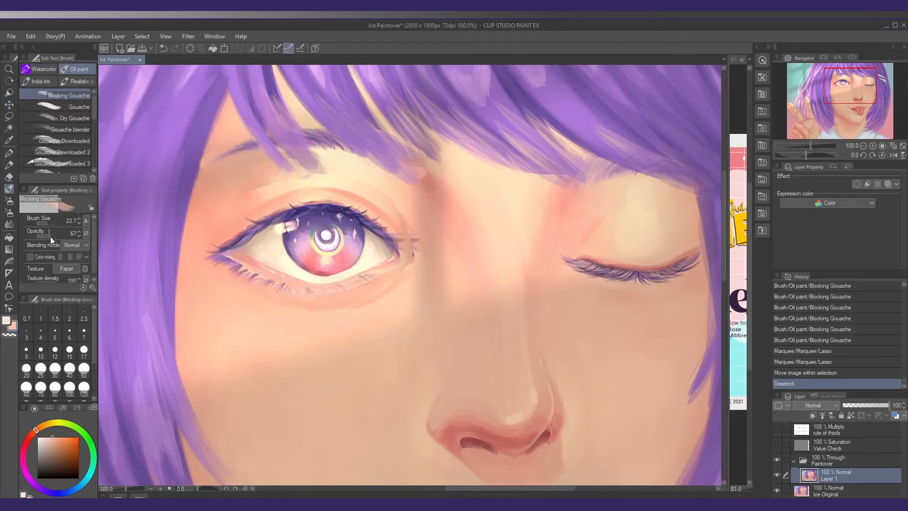
pyautogui.keyDown('alt'); pyautogui.click(366, 188); pyautogui.keyUp('alt')
pyautogui.moveTo(381, 194); pyautogui.dragTo(398, 205)
pyautogui.moveTo(384, 189)
pyautogui.mouseDown()
pyautogui.moveTo(404, 212)
pyautogui.moveTo(380, 204)
pyautogui.mouseUp()
pyautogui.keyDown('alt'); pyautogui.click(396, 208); pyautogui.keyUp('alt')
pyautogui.keyDown('alt'); pyautogui.click(392, 194); pyautogui.keyUp('alt')
# Paint sampled skin tones along the eyelid above the open eye, working from the middle to the outer end
pyautogui.keyDown('alt'); pyautogui.click(351, 173); pyautogui.keyUp('alt')
pyautogui.moveTo(346, 176); pyautogui.dragTo(262, 190)
pyautogui.keyDown('alt'); pyautogui.click(311, 178); pyautogui.keyUp('alt')
pyautogui.keyDown('alt'); pyautogui.click(293, 180); pyautogui.keyUp('alt')
pyautogui.keyDown('alt'); pyautogui.click(268, 189); pyautogui.keyUp('alt')
pyautogui.keyDown('alt'); pyautogui.click(256, 199); pyautogui.keyUp('alt')
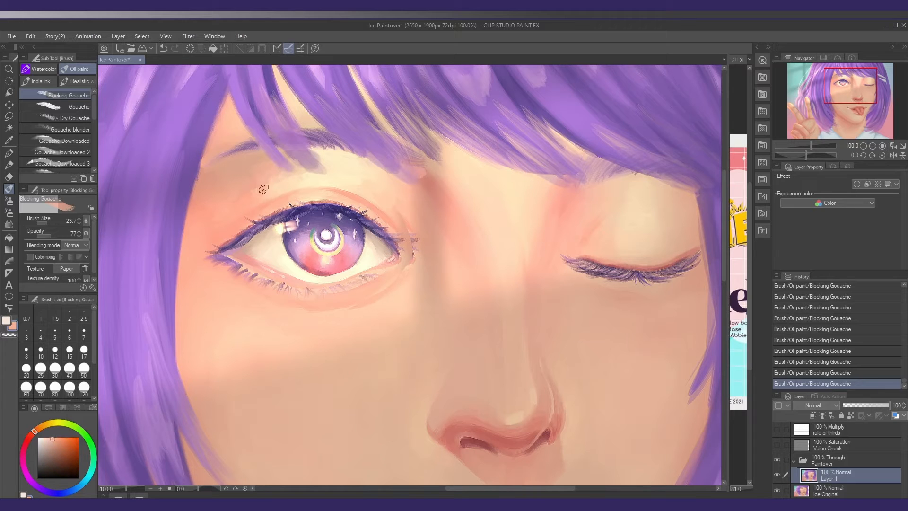
# Cover the leftover lash and seam marks beside the open eye's inner corner with sampled skin tone
pyautogui.keyDown('alt'); pyautogui.click(394, 209); pyautogui.keyUp('alt')
pyautogui.keyDown('alt'); pyautogui.click(404, 226); pyautogui.keyUp('alt')
pyautogui.keyDown('alt'); pyautogui.click(410, 248); pyautogui.keyUp('alt')
pyautogui.keyDown('alt'); pyautogui.click(414, 262); pyautogui.keyUp('alt')
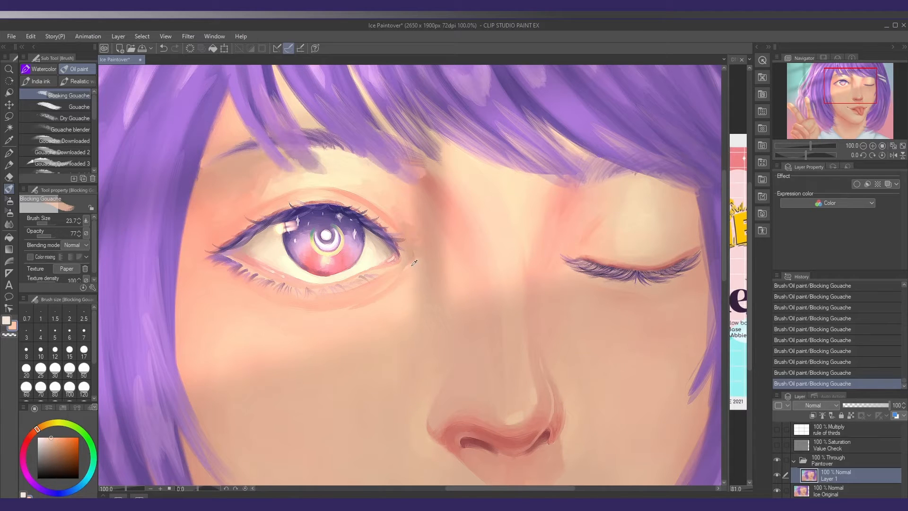
# Refine the skin below the open eye's inner corner and lower lid at brush size 15.8
pyautogui.press('[')
pyautogui.moveTo(407, 261); pyautogui.dragTo(393, 267)
pyautogui.keyDown('alt'); pyautogui.click(417, 264); pyautogui.keyUp('alt')
pyautogui.keyDown('alt'); pyautogui.click(386, 300); pyautogui.keyUp('alt')
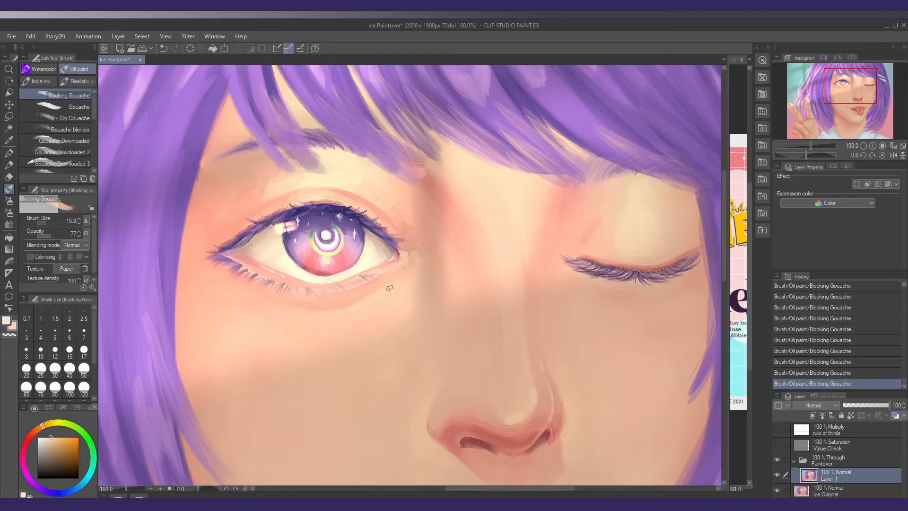
# Reshape the open eye's outer corner and lower lid with Liquify at brush size 151.4 and strength 21
pyautogui.scroll(-9, 427, 291)
pyautogui.moveTo(428, 294); pyautogui.dragTo(394, 275)
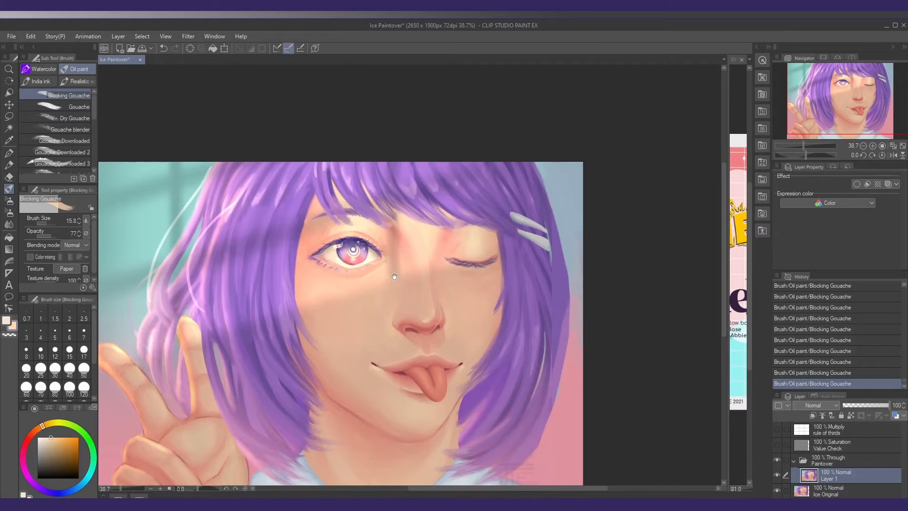
pyautogui.press('j')
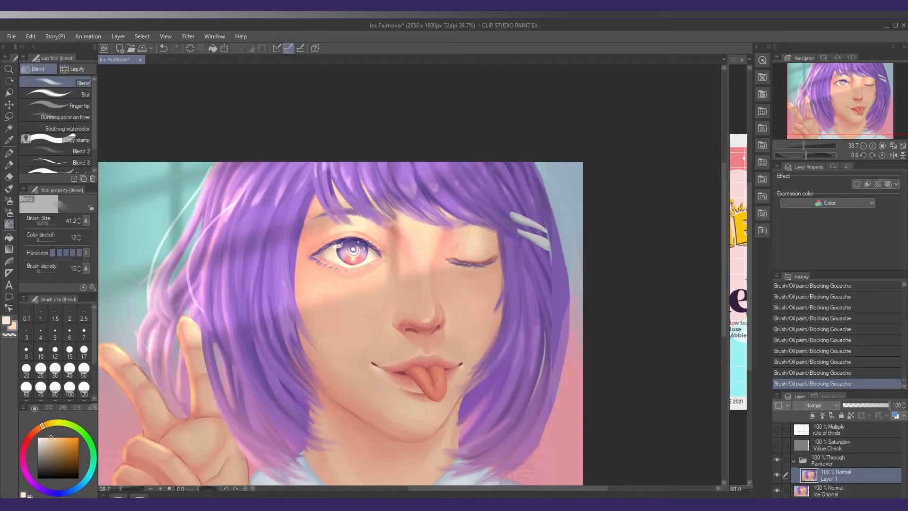
pyautogui.click(76, 69)
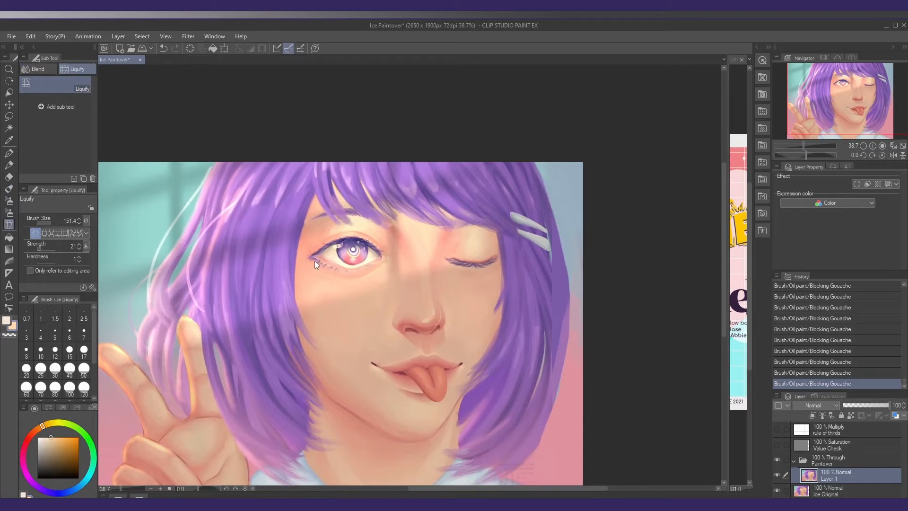
pyautogui.scroll(2, 316, 256)
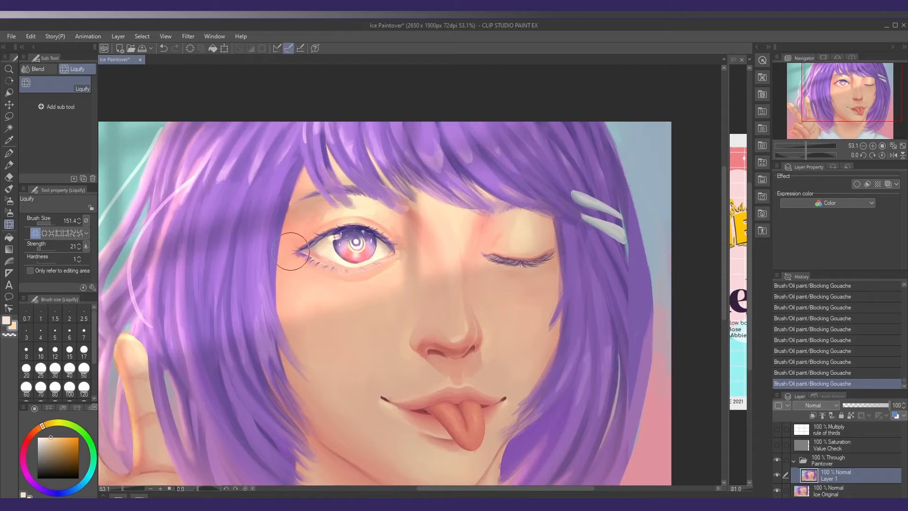
pyautogui.moveTo(300, 250); pyautogui.dragTo(307, 246)
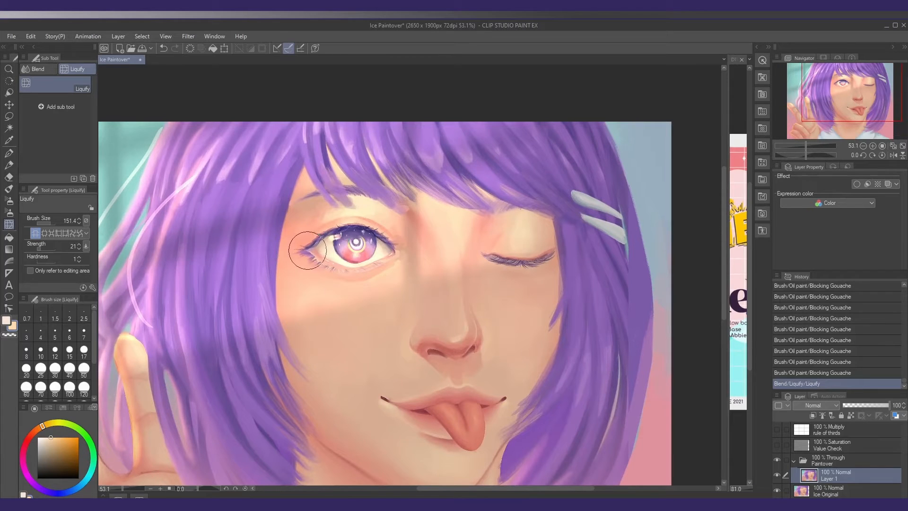
pyautogui.moveTo(370, 267); pyautogui.dragTo(345, 265)
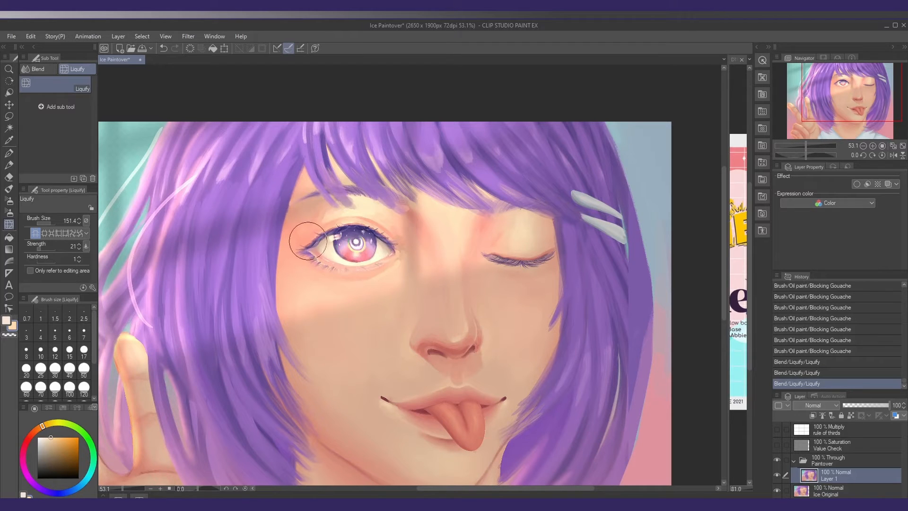
pyautogui.moveTo(368, 260)
pyautogui.mouseDown()
pyautogui.moveTo(389, 243)
pyautogui.moveTo(398, 252)
pyautogui.mouseUp()
# Refine the open eye's outline and the closed eye's outer corner with Liquify at brush size 122.5
pyautogui.press('[')
pyautogui.moveTo(320, 257)
pyautogui.mouseDown()
pyautogui.moveTo(302, 251)
pyautogui.moveTo(310, 256)
pyautogui.mouseUp()
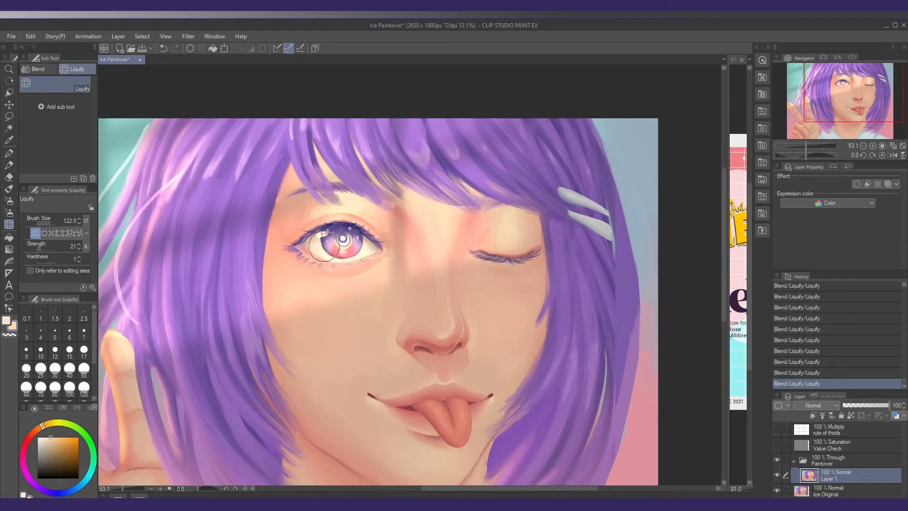
pyautogui.moveTo(380, 267)
pyautogui.mouseDown()
pyautogui.moveTo(362, 265)
pyautogui.moveTo(376, 265)
pyautogui.mouseUp()
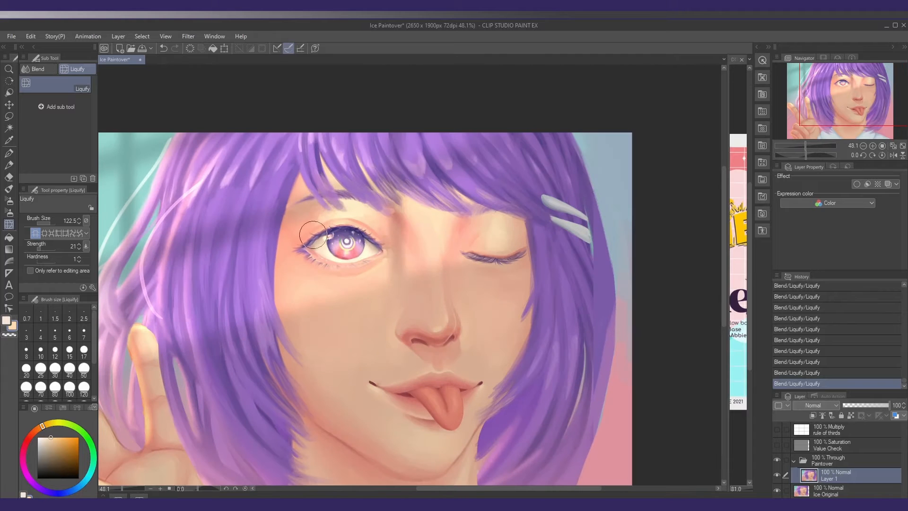
pyautogui.moveTo(386, 280); pyautogui.dragTo(376, 279)
pyautogui.moveTo(378, 278); pyautogui.dragTo(395, 281)
pyautogui.moveTo(529, 249); pyautogui.dragTo(524, 256)
# Mirror the canvas view horizontally to check the facial proportions
pyautogui.moveTo(397, 298); pyautogui.dragTo(386, 297)
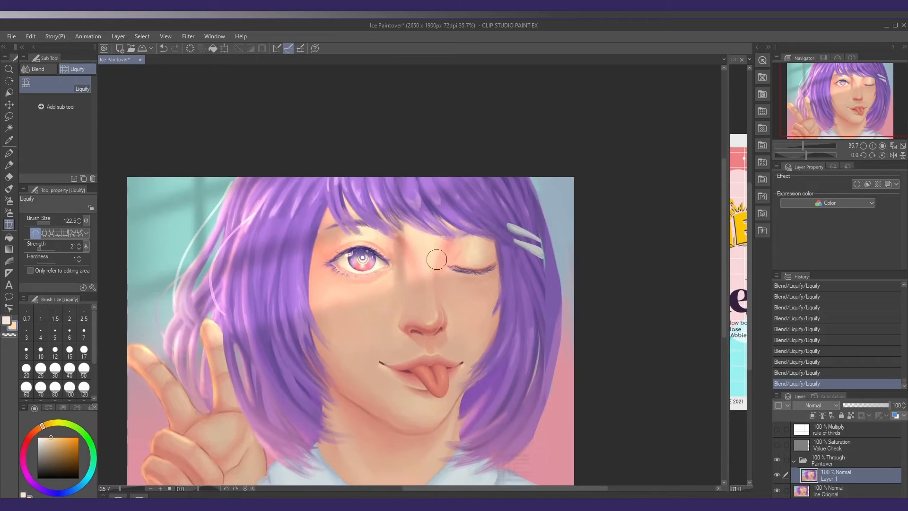
pyautogui.moveTo(436, 255); pyautogui.dragTo(411, 251)
pyautogui.moveTo(431, 300)
pyautogui.mouseDown()
pyautogui.moveTo(413, 283)
pyautogui.moveTo(431, 295)
pyautogui.moveTo(342, 280)
pyautogui.mouseUp()
pyautogui.click(893, 155)
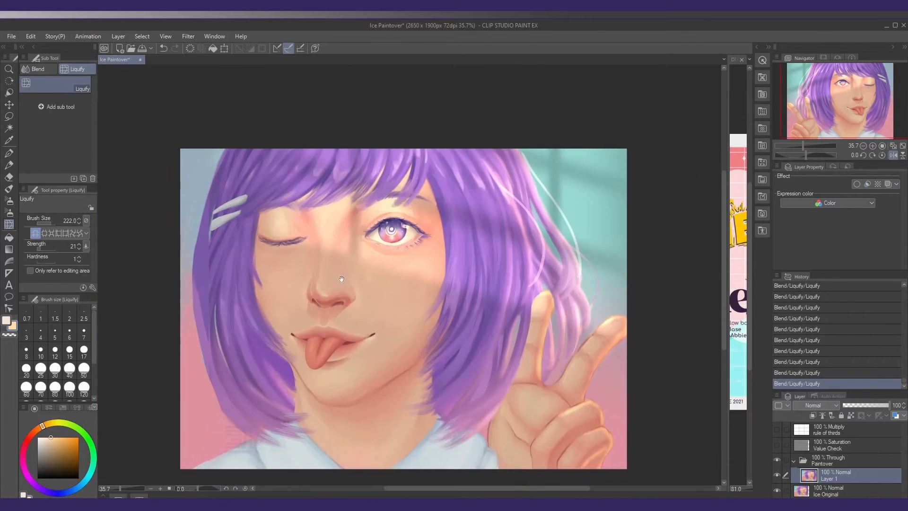
pyautogui.moveTo(306, 251); pyautogui.dragTo(301, 251)
# Lasso the closed eye with its lid, nudge it slightly toward the nose, and clear the selection
pyautogui.press('o')
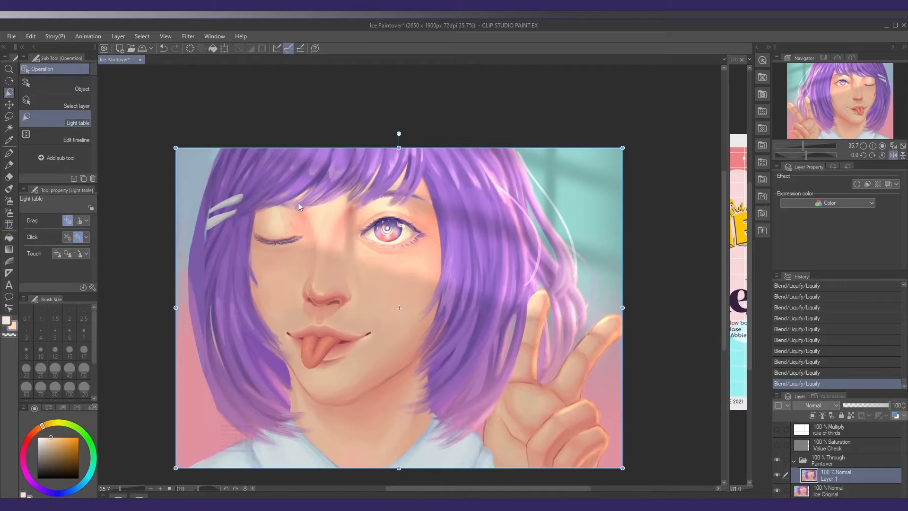
pyautogui.press('m')
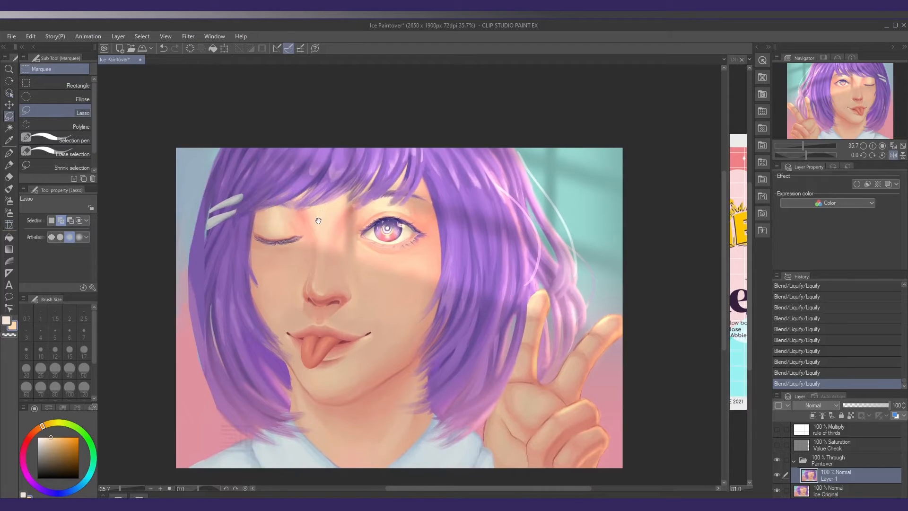
pyautogui.moveTo(318, 221); pyautogui.dragTo(315, 221)
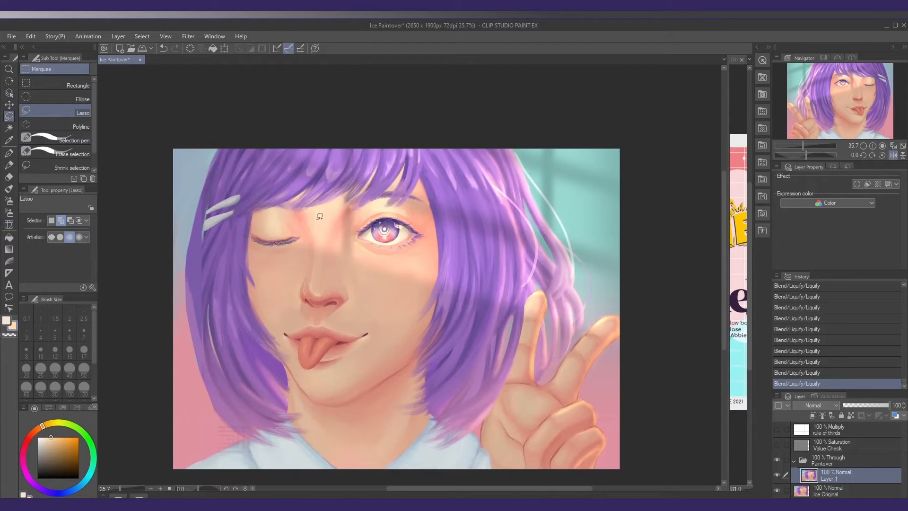
pyautogui.click(893, 156)
pyautogui.click(893, 155)
pyautogui.moveTo(339, 246)
pyautogui.mouseDown()
pyautogui.moveTo(317, 228)
pyautogui.moveTo(284, 225)
pyautogui.moveTo(296, 203)
pyautogui.moveTo(287, 199)
pyautogui.mouseUp()
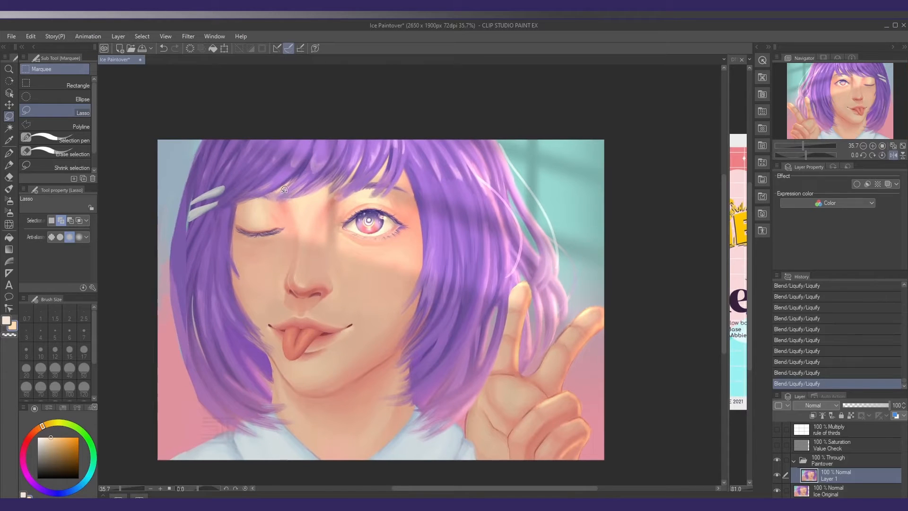
pyautogui.scroll(3, 275, 189)
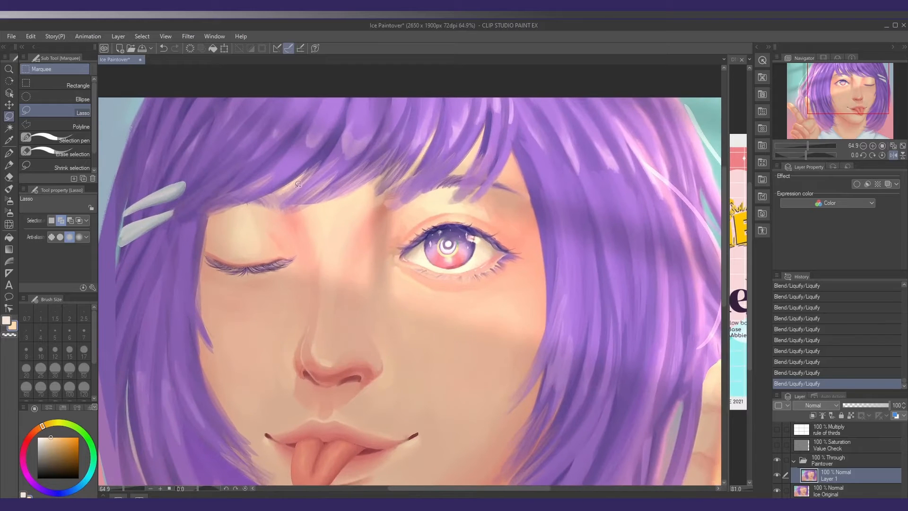
pyautogui.scroll(-4, 251, 199)
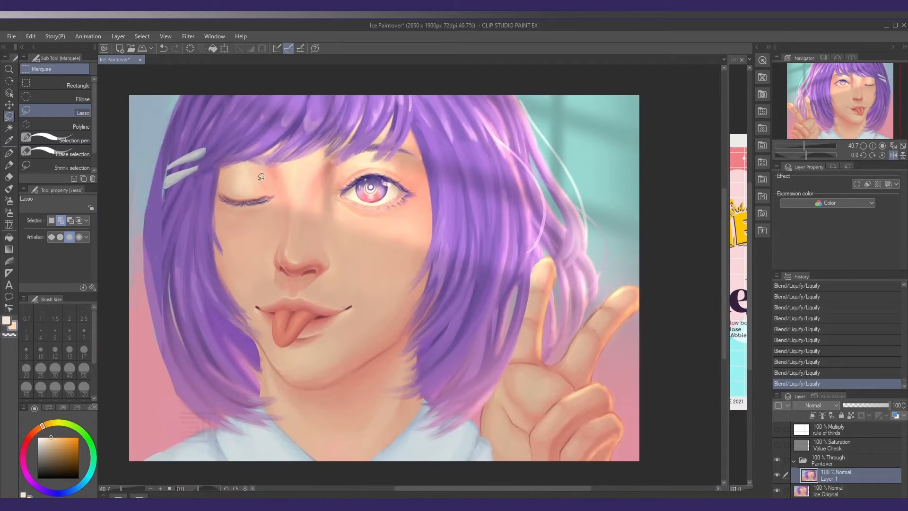
pyautogui.moveTo(249, 169); pyautogui.dragTo(283, 188)
pyautogui.moveTo(220, 200); pyautogui.dragTo(233, 167)
pyautogui.press('k')
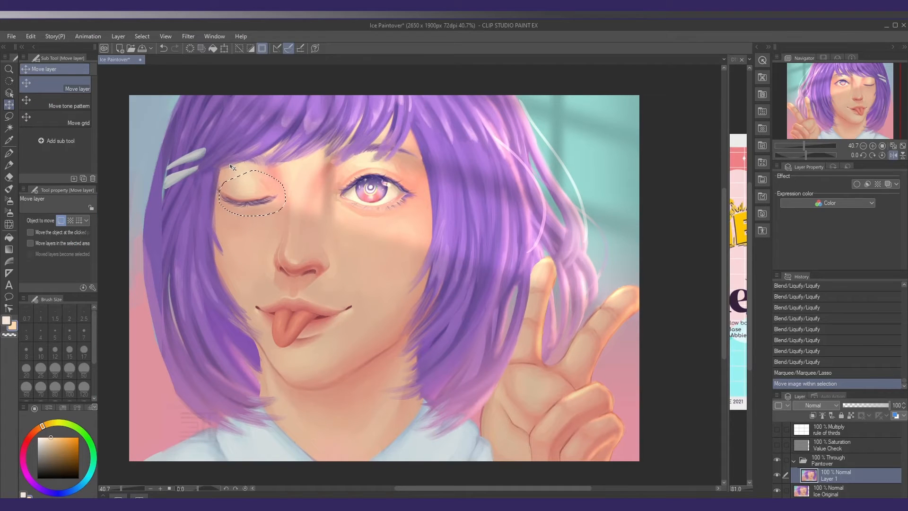
pyautogui.hotkey('ctrl', 'd')
# Paint over the seam at the closed eye's outer corner and below its lashes with Blocking Gouache at size 15.8
pyautogui.press('b')
pyautogui.scroll(3, 208, 182)
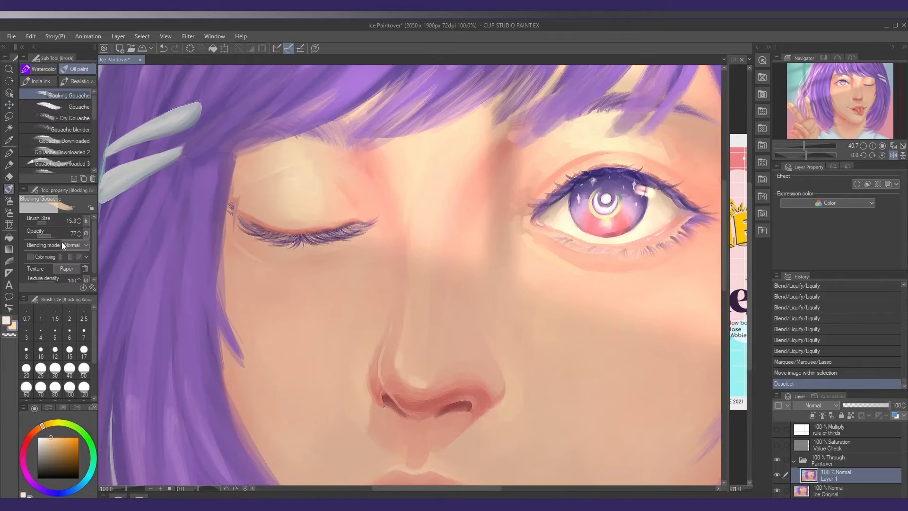
pyautogui.keyDown('alt'); pyautogui.click(234, 198); pyautogui.keyUp('alt')
pyautogui.moveTo(235, 195)
pyautogui.mouseDown()
pyautogui.moveTo(240, 232)
pyautogui.moveTo(229, 210)
pyautogui.mouseUp()
pyautogui.moveTo(230, 218); pyautogui.dragTo(241, 251)
pyautogui.keyDown('alt'); pyautogui.click(231, 239); pyautogui.keyUp('alt')
pyautogui.moveTo(239, 247); pyautogui.dragTo(253, 257)
pyautogui.keyDown('alt'); pyautogui.click(269, 268); pyautogui.keyUp('alt')
# Blend the moved closed eyelid's upper edge and inner side into the surrounding skin with sampled tones
pyautogui.keyDown('alt'); pyautogui.click(283, 174); pyautogui.keyUp('alt')
pyautogui.keyDown('alt'); pyautogui.click(276, 174); pyautogui.keyUp('alt')
pyautogui.moveTo(282, 175); pyautogui.dragTo(267, 178)
pyautogui.scroll(-2, 276, 173)
pyautogui.scroll(1, 419, 189)
pyautogui.keyDown('alt'); pyautogui.click(401, 176); pyautogui.keyUp('alt')
pyautogui.moveTo(402, 176); pyautogui.dragTo(405, 179)
pyautogui.scroll(-3, 391, 289)
pyautogui.scroll(2, 390, 289)
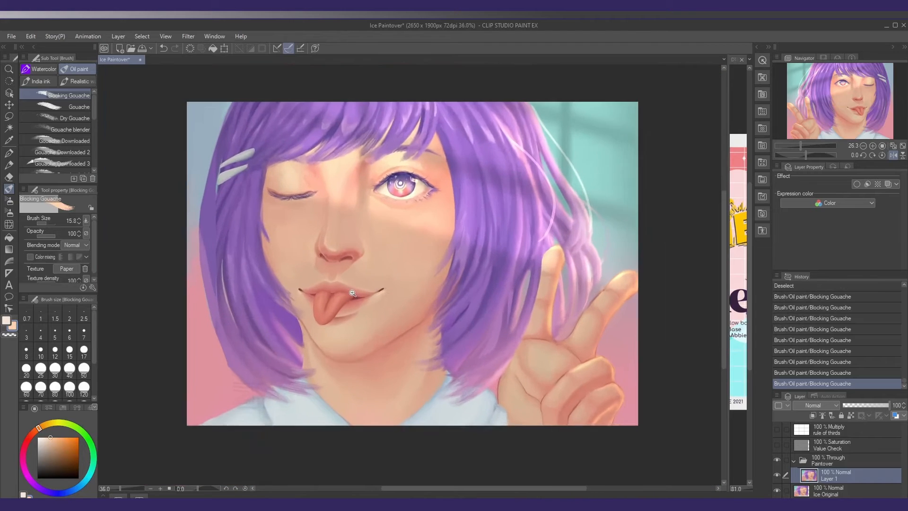
# Lasso the mouth and tongue, nudge them slightly toward the open-eye side of the face, and clear the selection
pyautogui.scroll(-1, 378, 279)
pyautogui.press('m')
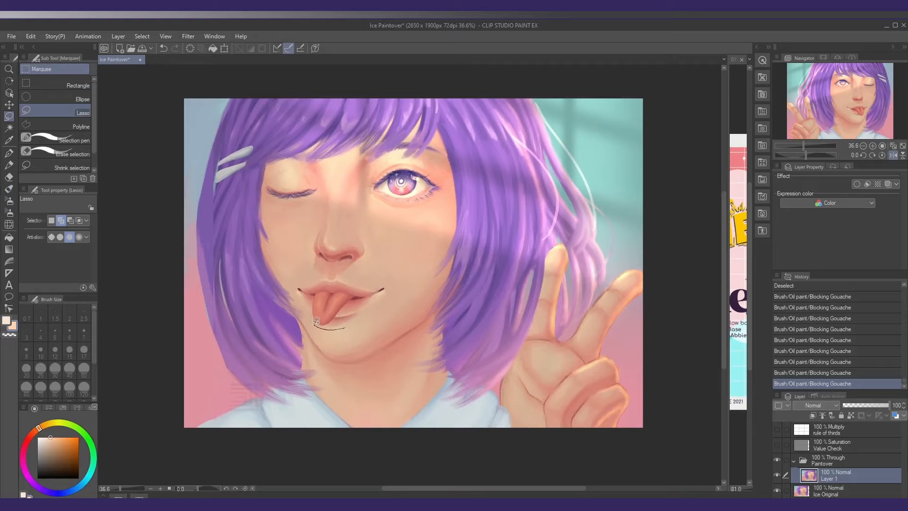
pyautogui.moveTo(339, 266)
pyautogui.mouseDown()
pyautogui.moveTo(393, 298)
pyautogui.moveTo(347, 327)
pyautogui.mouseUp()
pyautogui.click(894, 155)
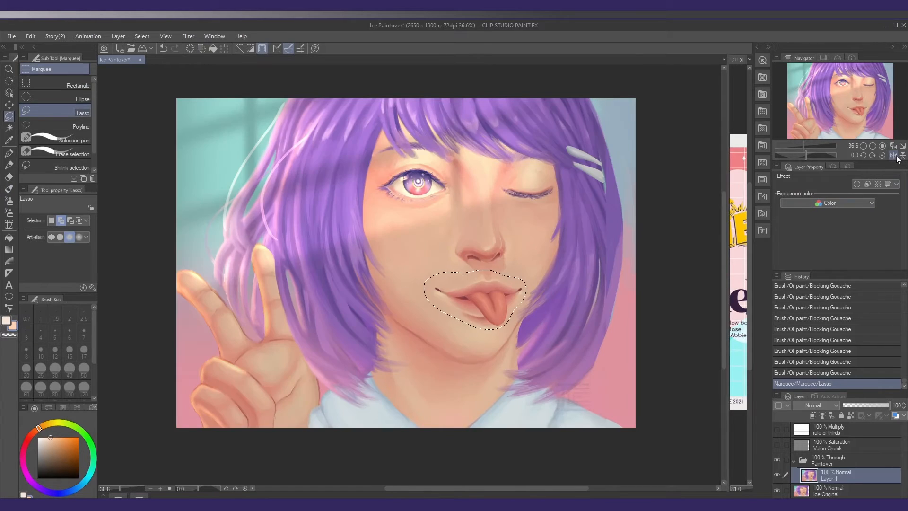
pyautogui.click(893, 155)
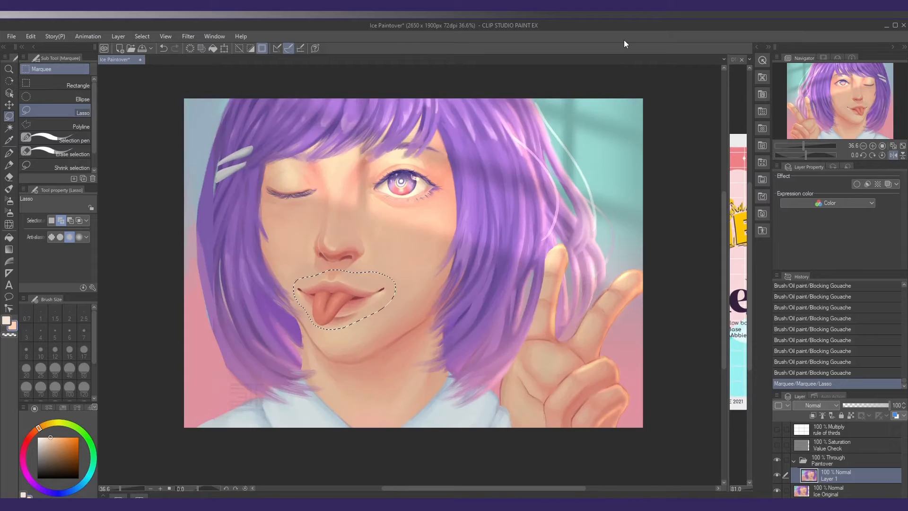
pyautogui.press('k')
pyautogui.press('Right')
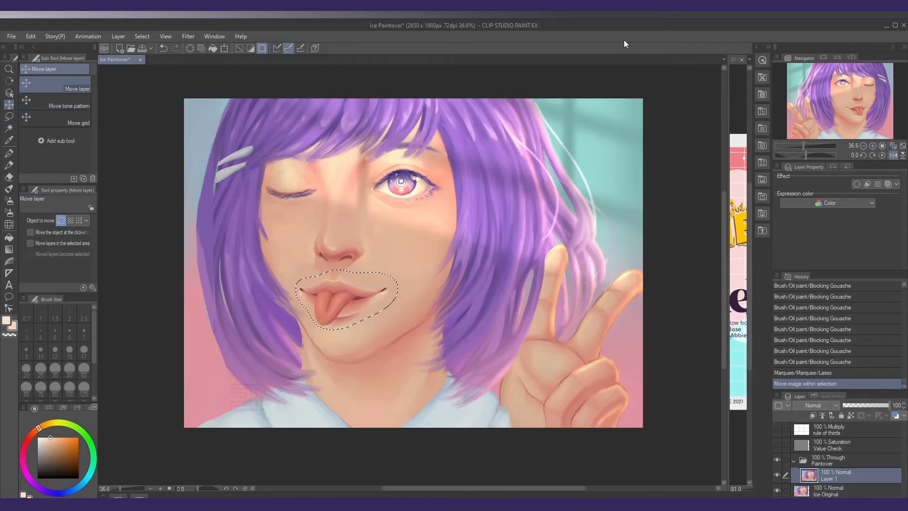
pyautogui.hotkey('ctrl', 'd')
pyautogui.moveTo(384, 277); pyautogui.dragTo(379, 275)
# Push the hair edge and cheek contour beside the closed eye into shape with Liquify at brush size 222
pyautogui.press('j')
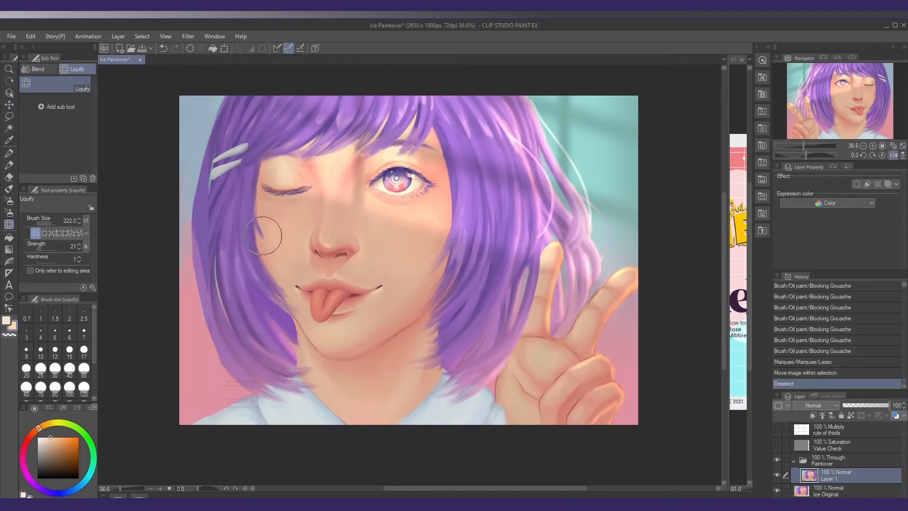
pyautogui.moveTo(259, 214)
pyautogui.mouseDown()
pyautogui.moveTo(252, 217)
pyautogui.moveTo(256, 212)
pyautogui.mouseUp()
pyautogui.moveTo(263, 249); pyautogui.dragTo(265, 231)
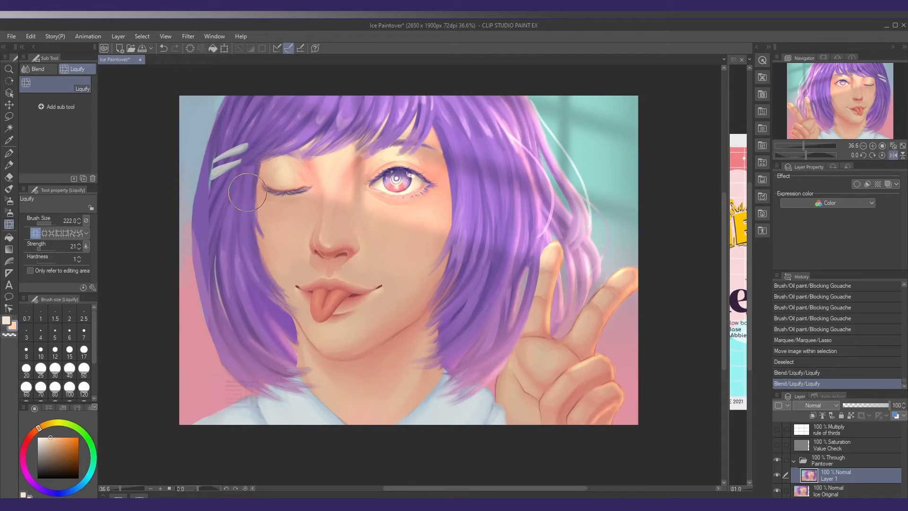
pyautogui.moveTo(248, 192); pyautogui.dragTo(252, 181)
pyautogui.moveTo(413, 262); pyautogui.dragTo(407, 260)
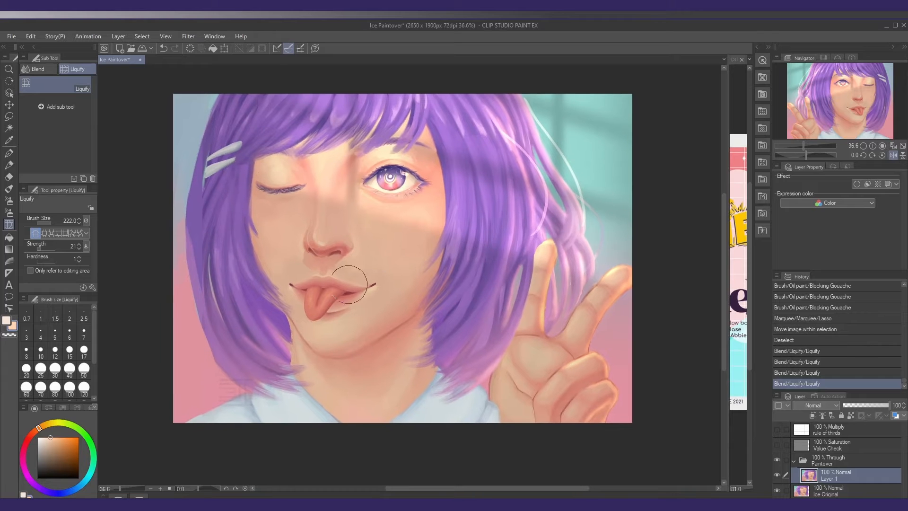
pyautogui.moveTo(234, 213); pyautogui.dragTo(239, 211)
# Adjust the chin, jawline and neighbouring hair edge with Liquify, reducing the brush size to 208.5 for the jaw
pyautogui.moveTo(319, 346)
pyautogui.mouseDown()
pyautogui.moveTo(343, 368)
pyautogui.moveTo(340, 347)
pyautogui.moveTo(353, 364)
pyautogui.moveTo(355, 348)
pyautogui.moveTo(349, 360)
pyautogui.moveTo(341, 348)
pyautogui.moveTo(364, 361)
pyautogui.mouseUp()
pyautogui.press(']')
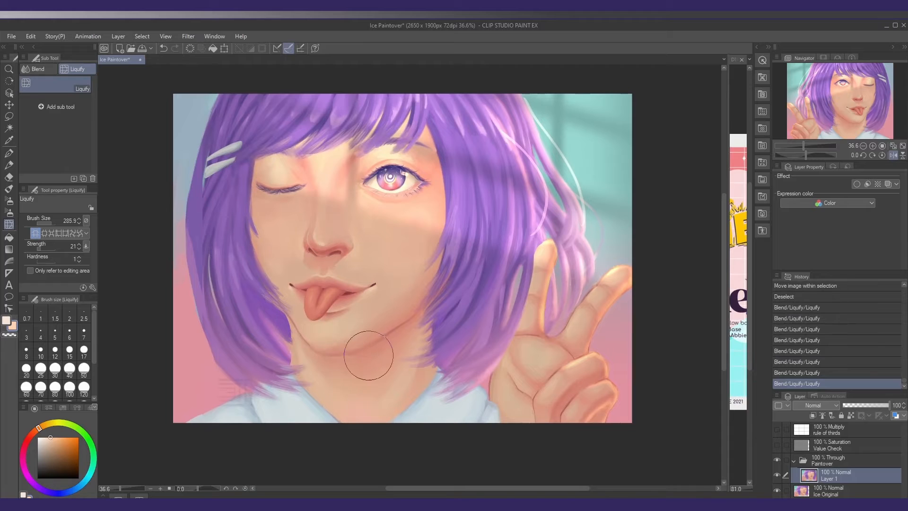
pyautogui.press('[')
pyautogui.press('[')
pyautogui.moveTo(295, 361); pyautogui.dragTo(294, 357)
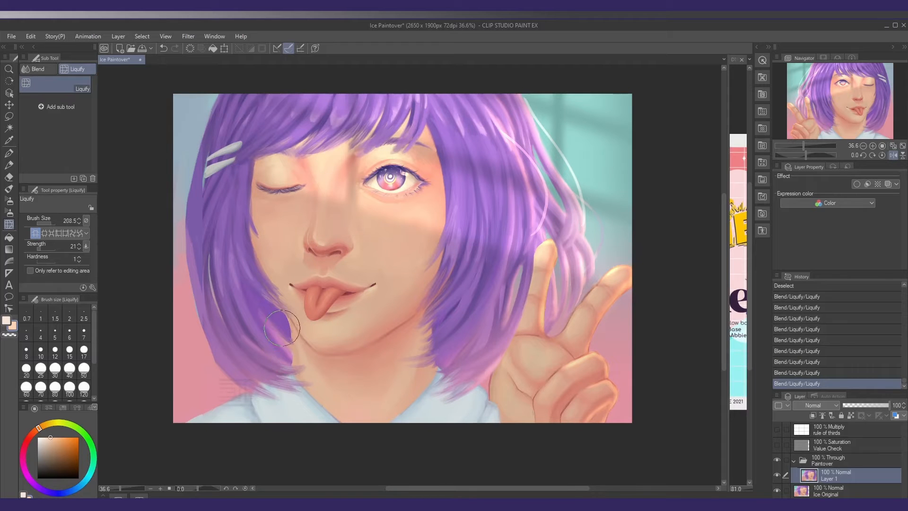
pyautogui.moveTo(280, 328); pyautogui.dragTo(291, 332)
pyautogui.scroll(-1, 368, 316)
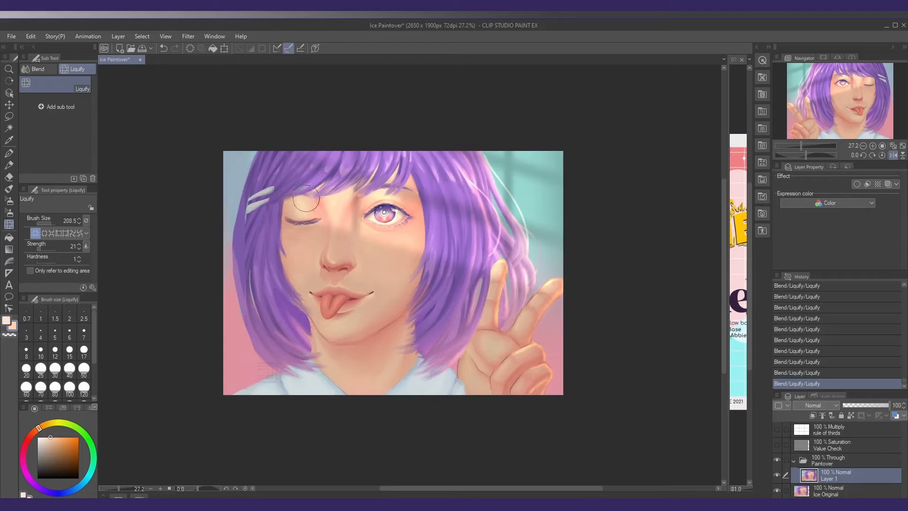
pyautogui.moveTo(397, 229); pyautogui.dragTo(398, 224)
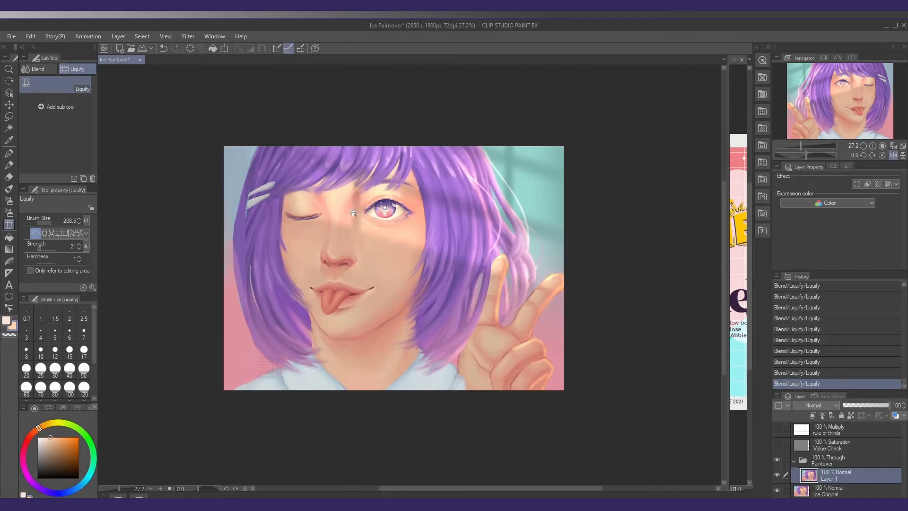
# Adjust the upper lip with Liquify and return the mirrored canvas view to its normal orientation
pyautogui.scroll(1, 359, 213)
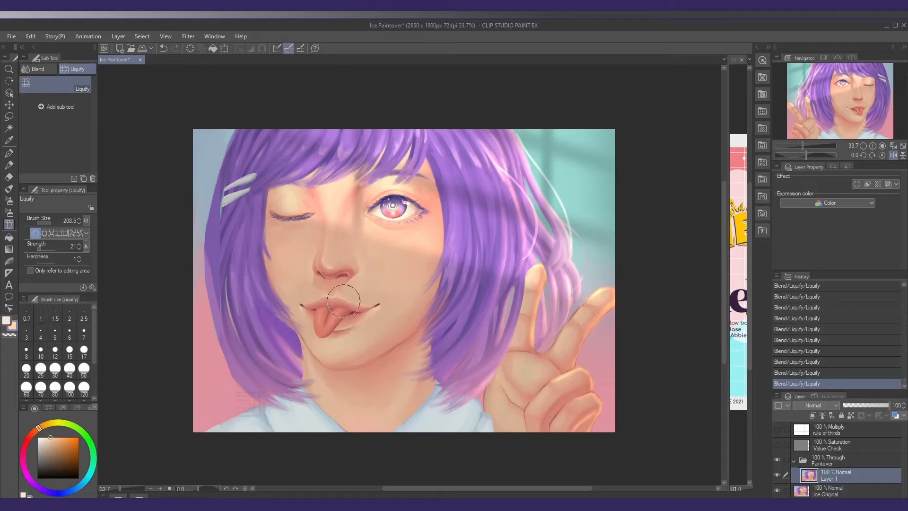
pyautogui.moveTo(345, 303); pyautogui.dragTo(363, 298)
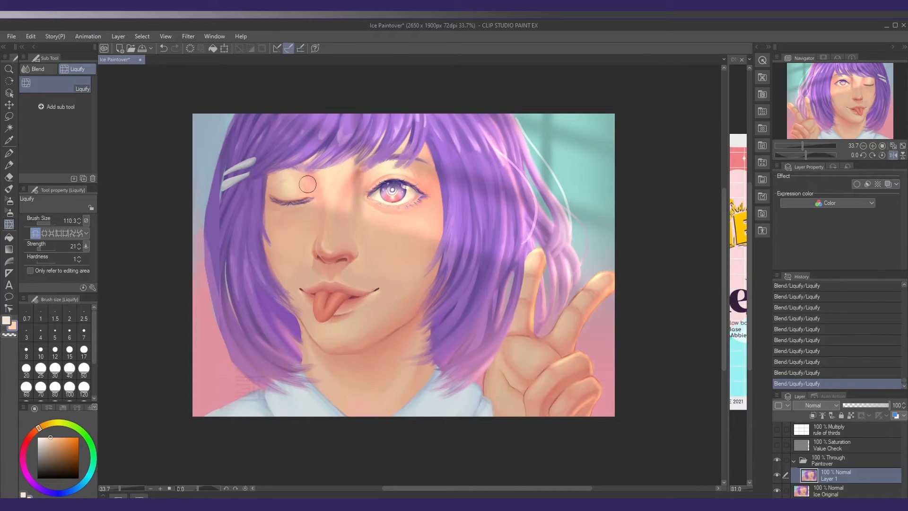
pyautogui.scroll(1, 270, 196)
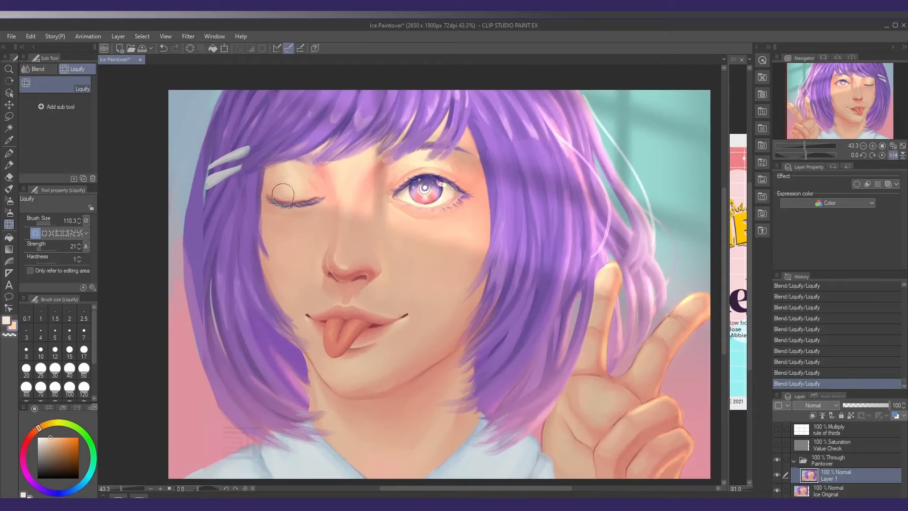
pyautogui.scroll(-1, 421, 236)
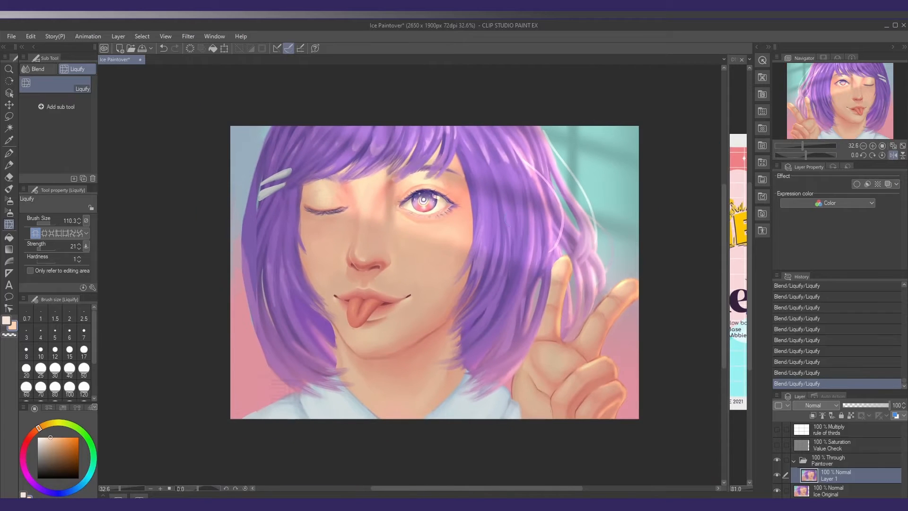
pyautogui.click(893, 155)
pyautogui.moveTo(453, 272)
pyautogui.mouseDown()
pyautogui.moveTo(409, 276)
pyautogui.moveTo(441, 263)
pyautogui.mouseUp()
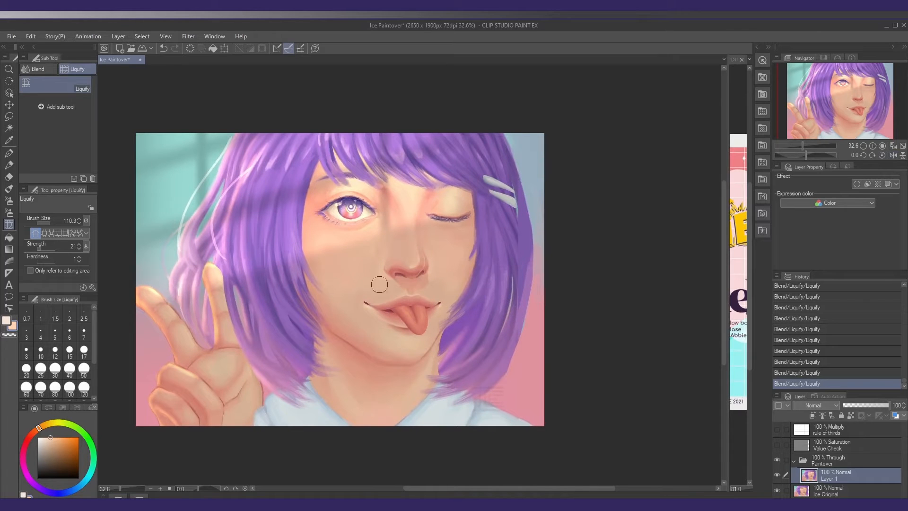
# Try painting the edge where the upper lip meets the tongue with the Mapping pen, and undo the strokes
pyautogui.moveTo(379, 285)
pyautogui.mouseDown()
pyautogui.moveTo(363, 296)
pyautogui.moveTo(398, 284)
pyautogui.moveTo(416, 247)
pyautogui.mouseUp()
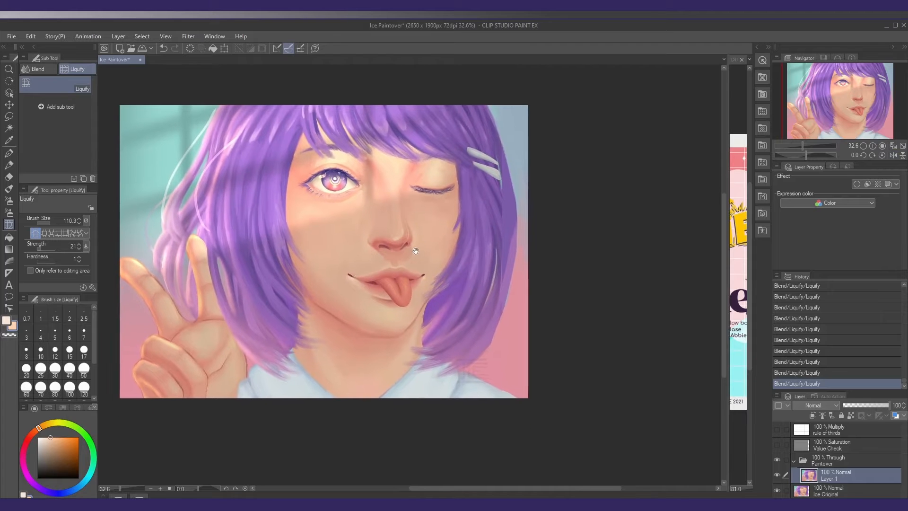
pyautogui.moveTo(396, 281); pyautogui.dragTo(422, 281)
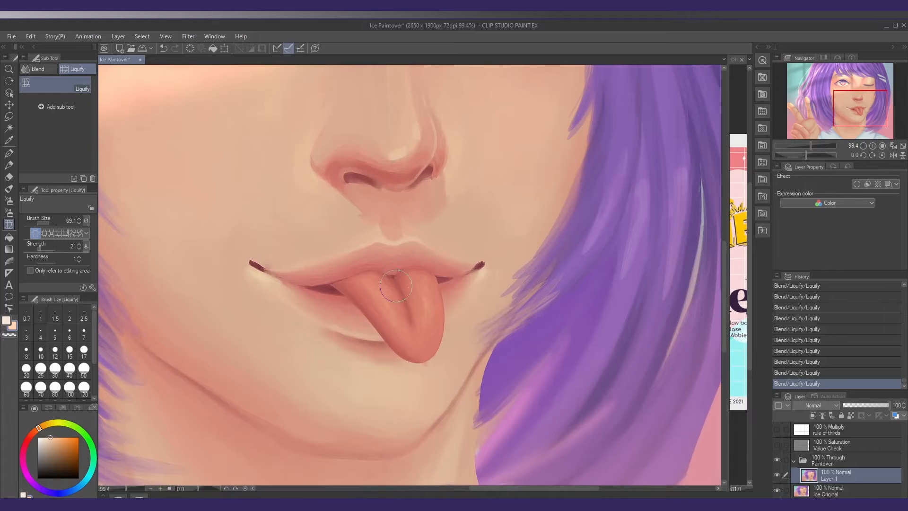
pyautogui.press('p')
pyautogui.moveTo(331, 282)
pyautogui.mouseDown()
pyautogui.moveTo(370, 269)
pyautogui.moveTo(393, 275)
pyautogui.mouseUp()
pyautogui.hotkey('ctrl', 'z')
pyautogui.moveTo(394, 275)
pyautogui.mouseDown()
pyautogui.moveTo(417, 268)
pyautogui.moveTo(438, 277)
pyautogui.moveTo(339, 263)
pyautogui.moveTo(386, 262)
pyautogui.mouseUp()
pyautogui.hotkey('ctrl', 'z')
pyautogui.hotkey('ctrl', 'z')
pyautogui.hotkey('ctrl', 'z')
# Repaint the upper lip's lower edge over the top of the tongue with the Mapping pen at size 10 and full opacity
pyautogui.keyDown('alt'); pyautogui.click(323, 261); pyautogui.keyUp('alt')
pyautogui.keyDown('alt'); pyautogui.click(387, 258); pyautogui.keyUp('alt')
pyautogui.moveTo(389, 262); pyautogui.dragTo(366, 267)
pyautogui.keyDown('alt'); pyautogui.click(364, 269); pyautogui.keyUp('alt')
pyautogui.moveTo(361, 265); pyautogui.dragTo(373, 266)
pyautogui.keyDown('alt'); pyautogui.click(367, 269); pyautogui.keyUp('alt')
pyautogui.keyDown('alt'); pyautogui.click(367, 268); pyautogui.keyUp('alt')
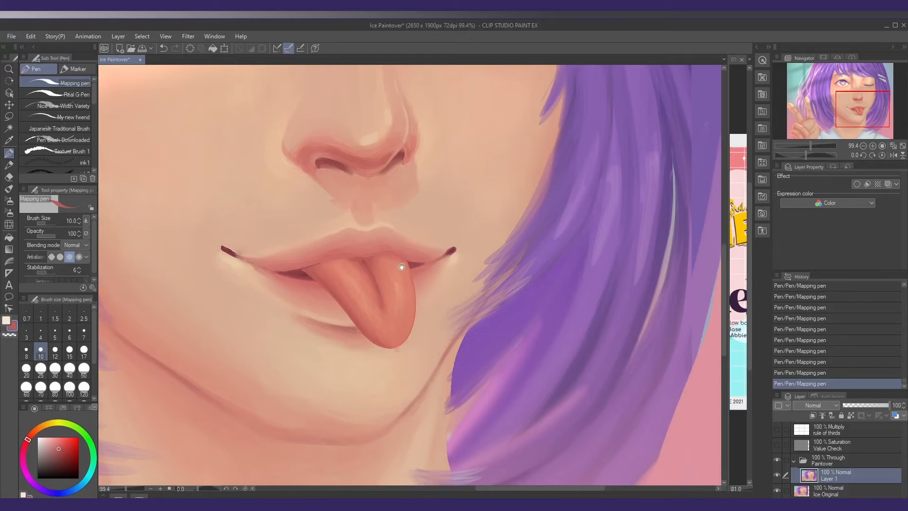
# Touch up the line between the lips on both sides of the tongue with colours sampled from the mouth
pyautogui.keyDown('alt'); pyautogui.click(416, 268); pyautogui.keyUp('alt')
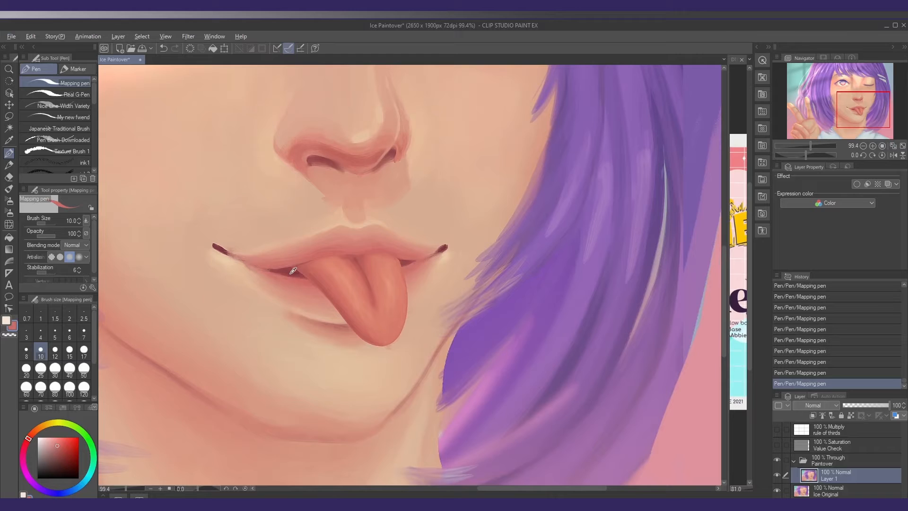
pyautogui.keyDown('alt'); pyautogui.click(281, 275); pyautogui.keyUp('alt')
pyautogui.keyDown('alt'); pyautogui.click(295, 260); pyautogui.keyUp('alt')
pyautogui.moveTo(315, 254); pyautogui.dragTo(361, 252)
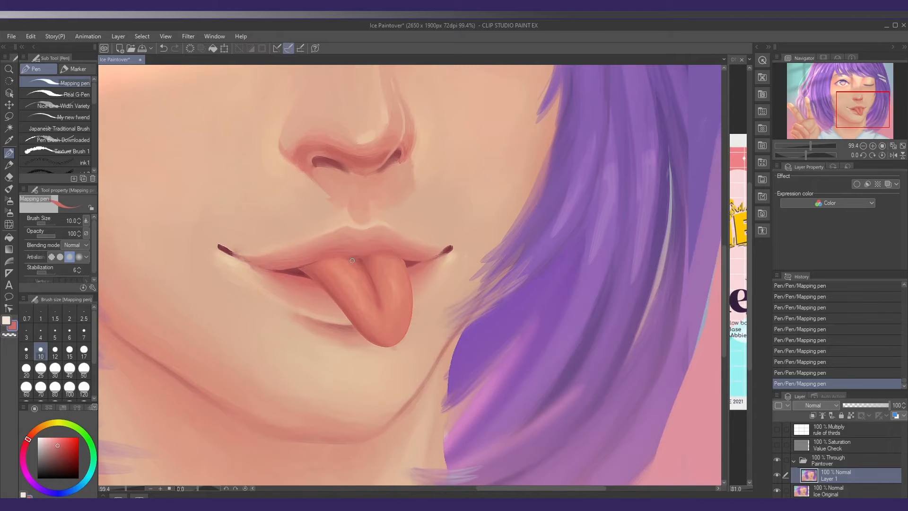
pyautogui.press('super')
pyautogui.press('super')
pyautogui.press('super')
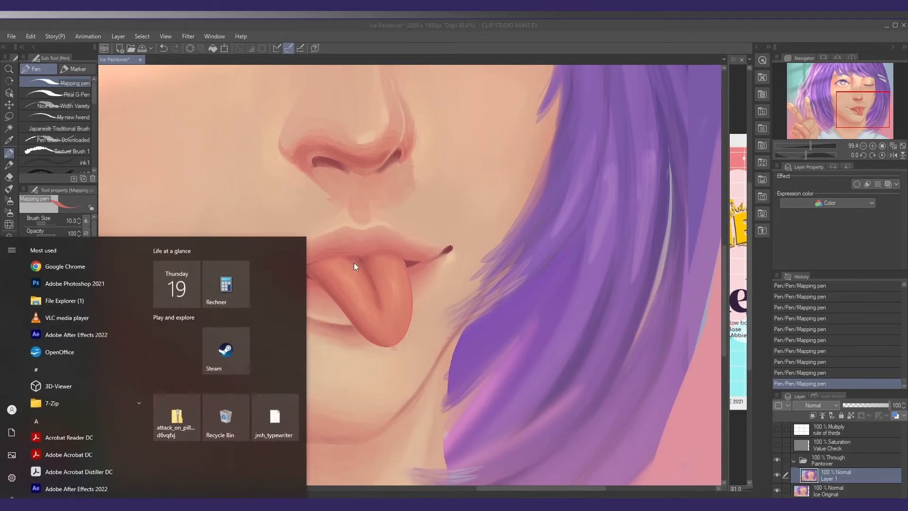
pyautogui.press('super')
# Refine the upper lip's edge above the tongue's central groove using sampled lip colours
pyautogui.keyDown('alt'); pyautogui.click(376, 256); pyautogui.keyUp('alt')
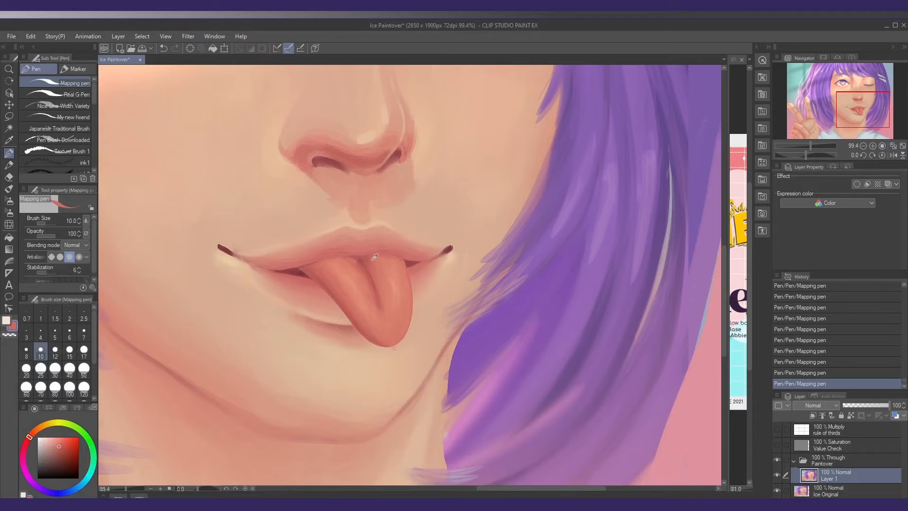
pyautogui.keyDown('alt'); pyautogui.click(370, 258); pyautogui.keyUp('alt')
pyautogui.keyDown('alt'); pyautogui.click(362, 260); pyautogui.keyUp('alt')
pyautogui.moveTo(391, 314); pyautogui.dragTo(392, 292)
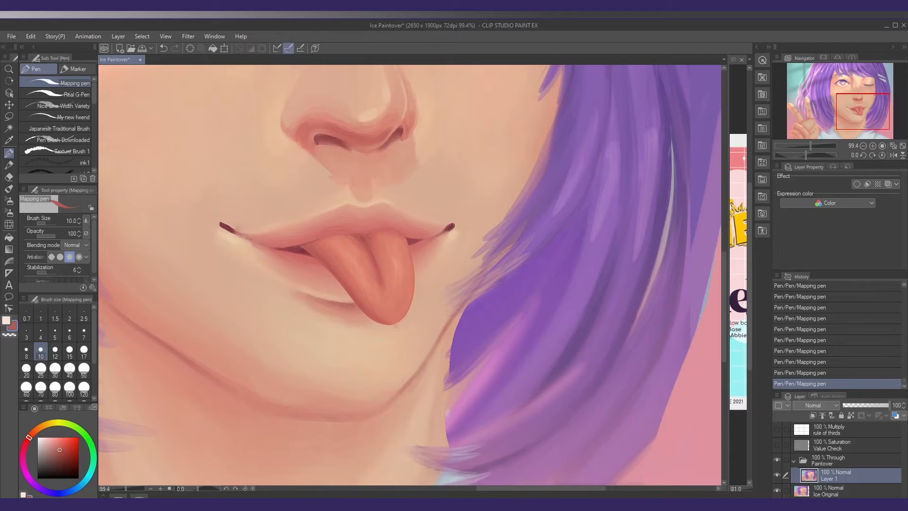
# Set the Mapping pen to size 21 and opacity 49, and blend the tongue's surface just below the upper lip
pyautogui.moveTo(49, 235); pyautogui.dragTo(46, 235)
pyautogui.keyDown('alt'); pyautogui.click(363, 240); pyautogui.keyUp('alt')
pyautogui.moveTo(358, 244); pyautogui.dragTo(360, 253)
pyautogui.keyDown('alt'); pyautogui.click(383, 242); pyautogui.keyUp('alt')
pyautogui.keyDown('alt'); pyautogui.click(360, 249); pyautogui.keyUp('alt')
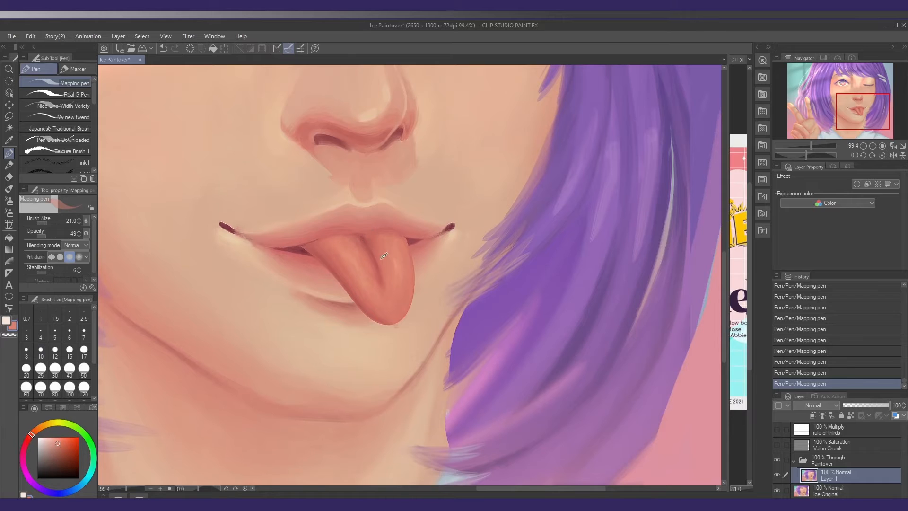
pyautogui.keyDown('alt'); pyautogui.click(369, 240); pyautogui.keyUp('alt')
pyautogui.keyDown('alt'); pyautogui.click(377, 273); pyautogui.keyUp('alt')
# Lower the pen opacity to 26 and smooth the tongue's central groove and upper surface with sampled tongue tones
pyautogui.click(41, 236)
pyautogui.keyDown('alt'); pyautogui.click(379, 240); pyautogui.keyUp('alt')
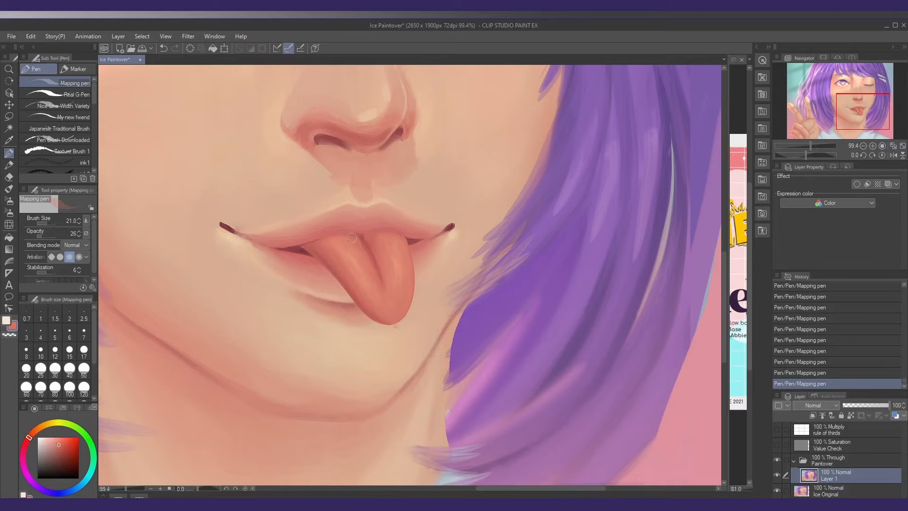
pyautogui.keyDown('alt'); pyautogui.click(372, 275); pyautogui.keyUp('alt')
pyautogui.keyDown('alt'); pyautogui.click(366, 261); pyautogui.keyUp('alt')
pyautogui.keyDown('alt'); pyautogui.click(359, 264); pyautogui.keyUp('alt')
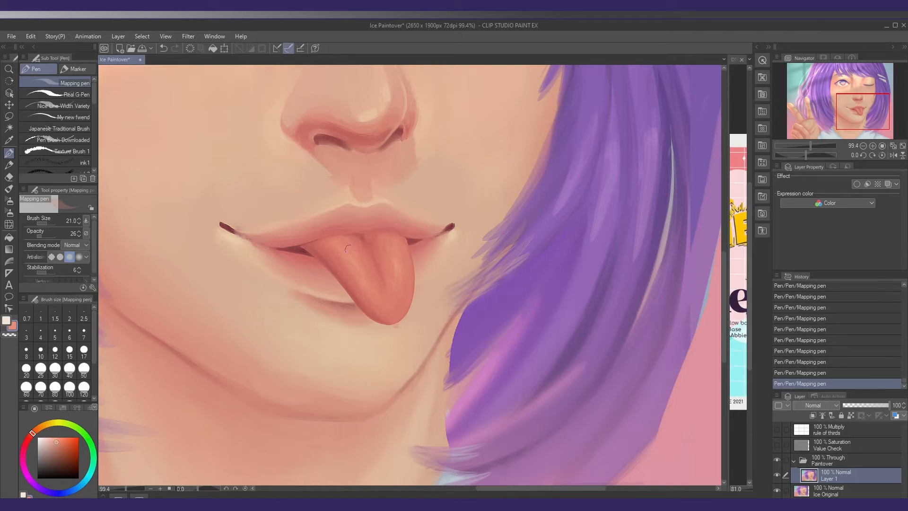
pyautogui.keyDown('alt'); pyautogui.click(392, 260); pyautogui.keyUp('alt')
pyautogui.keyDown('alt'); pyautogui.click(392, 247); pyautogui.keyUp('alt')
pyautogui.keyDown('alt'); pyautogui.click(343, 237); pyautogui.keyUp('alt')
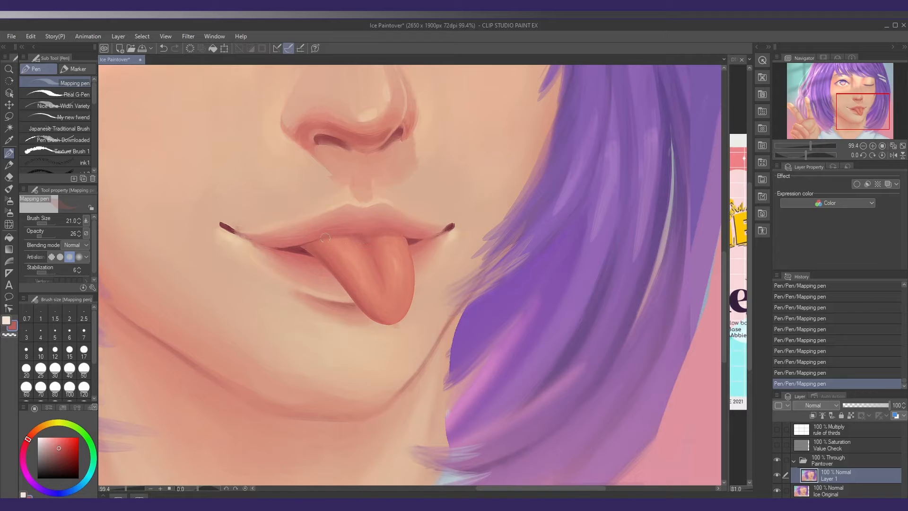
# Shade the top of the tongue directly beneath the upper lip with soft reddish strokes
pyautogui.keyDown('alt'); pyautogui.click(391, 234); pyautogui.keyUp('alt')
pyautogui.keyDown('alt'); pyautogui.click(386, 236); pyautogui.keyUp('alt')
pyautogui.keyDown('alt'); pyautogui.click(379, 244); pyautogui.keyUp('alt')
pyautogui.keyDown('alt'); pyautogui.click(367, 243); pyautogui.keyUp('alt')
pyautogui.moveTo(371, 240); pyautogui.dragTo(363, 246)
pyautogui.keyDown('alt'); pyautogui.click(363, 245); pyautogui.keyUp('alt')
pyautogui.scroll(-5, 359, 241)
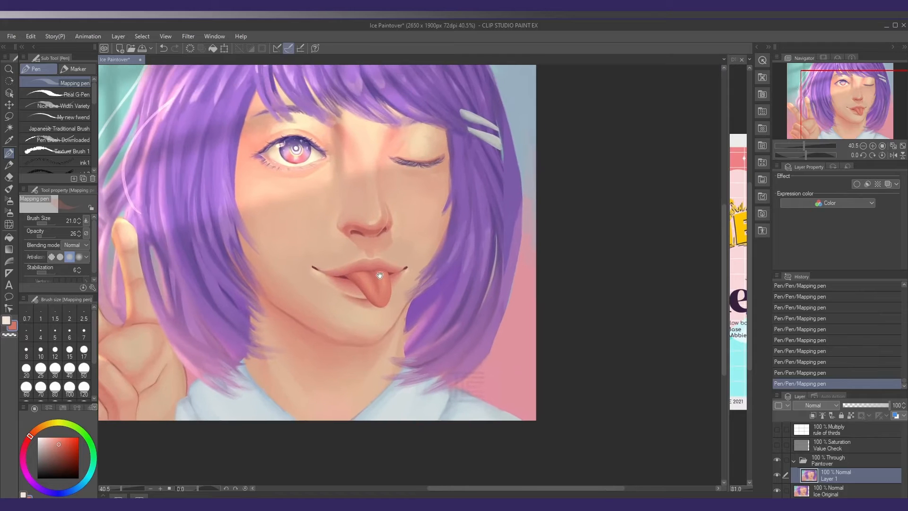
# Compare the corrected face with the original by hiding and showing the Paintover folder again
pyautogui.moveTo(371, 283); pyautogui.dragTo(361, 320)
pyautogui.moveTo(335, 272); pyautogui.dragTo(367, 287)
pyautogui.scroll(5, 267, 189)
pyautogui.keyDown('alt'); pyautogui.click(266, 176); pyautogui.keyUp('alt')
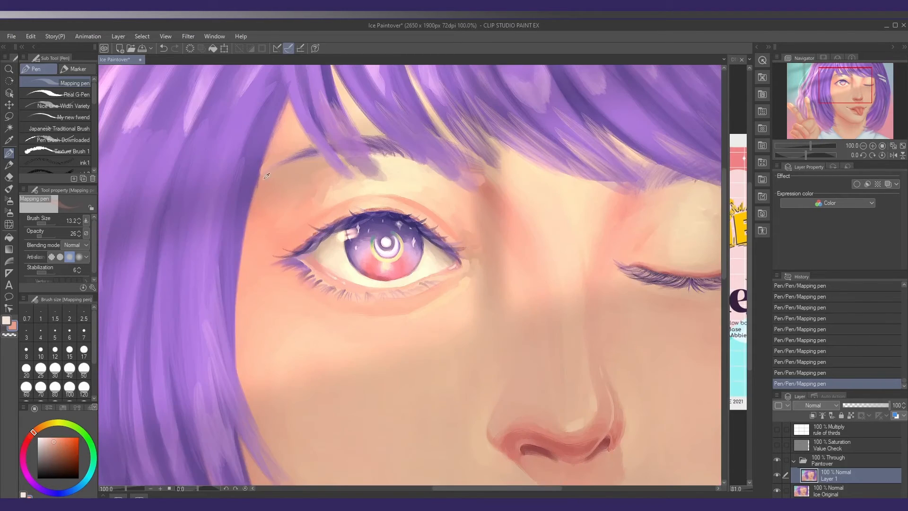
pyautogui.scroll(-6, 265, 182)
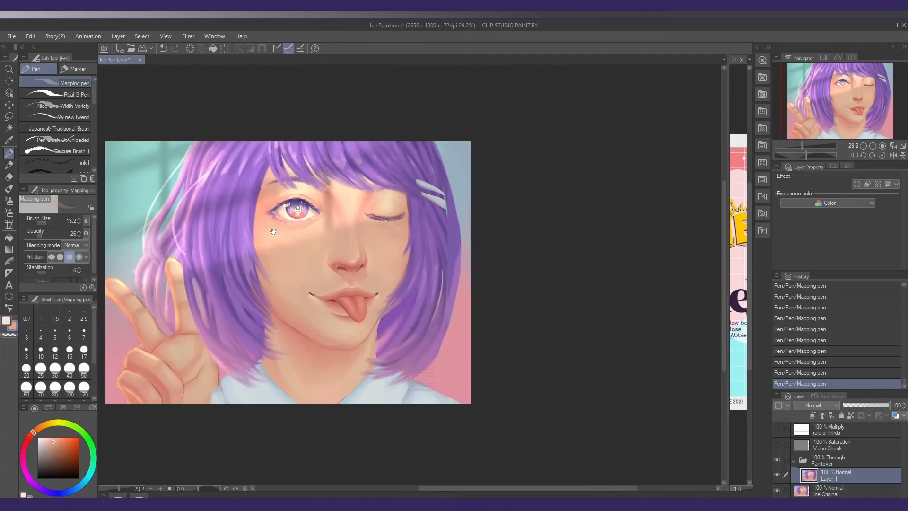
pyautogui.click(777, 459)
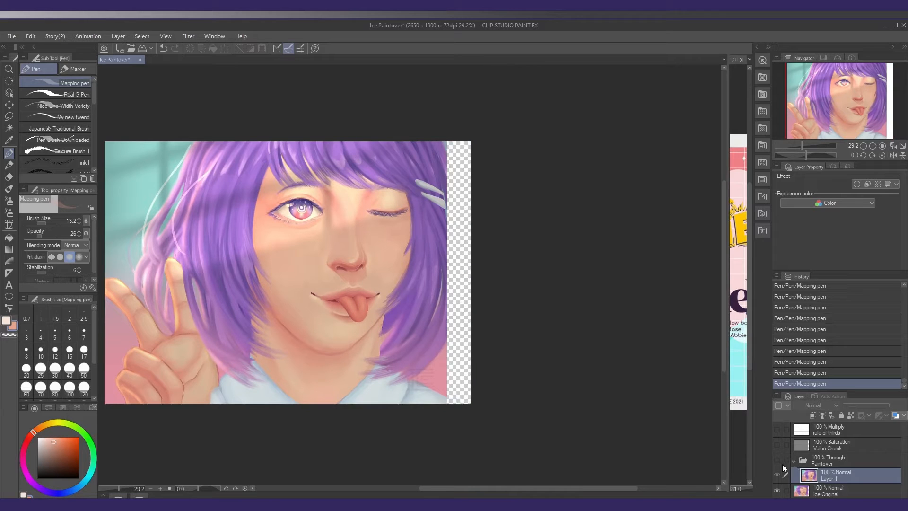
pyautogui.click(777, 460)
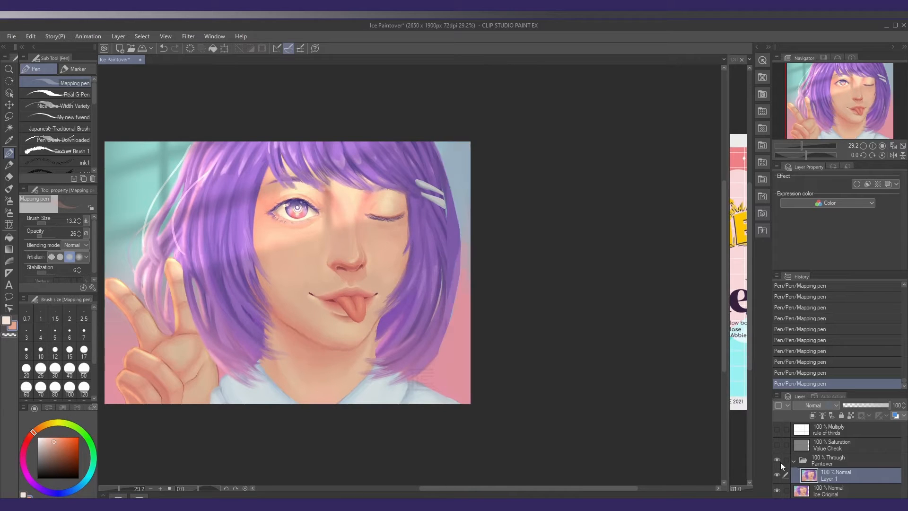
pyautogui.moveTo(379, 246); pyautogui.dragTo(394, 260)
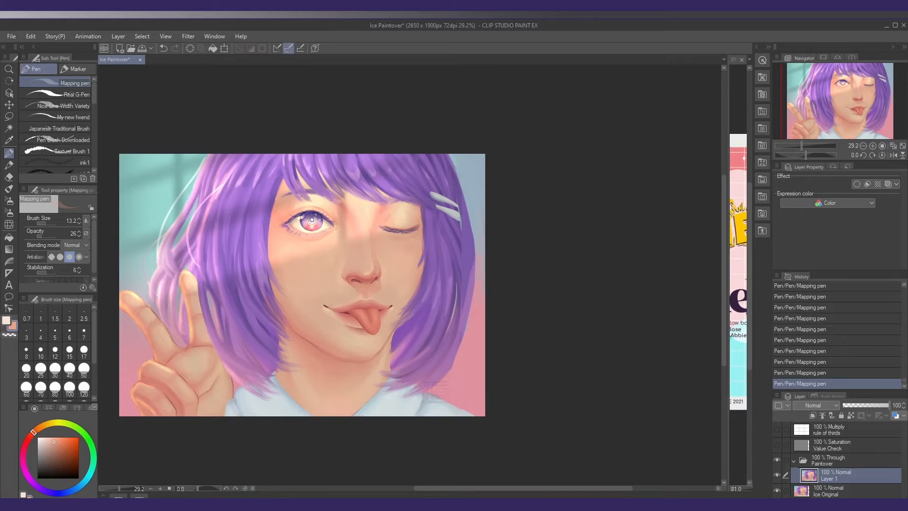
pyautogui.moveTo(326, 327); pyautogui.dragTo(331, 322)
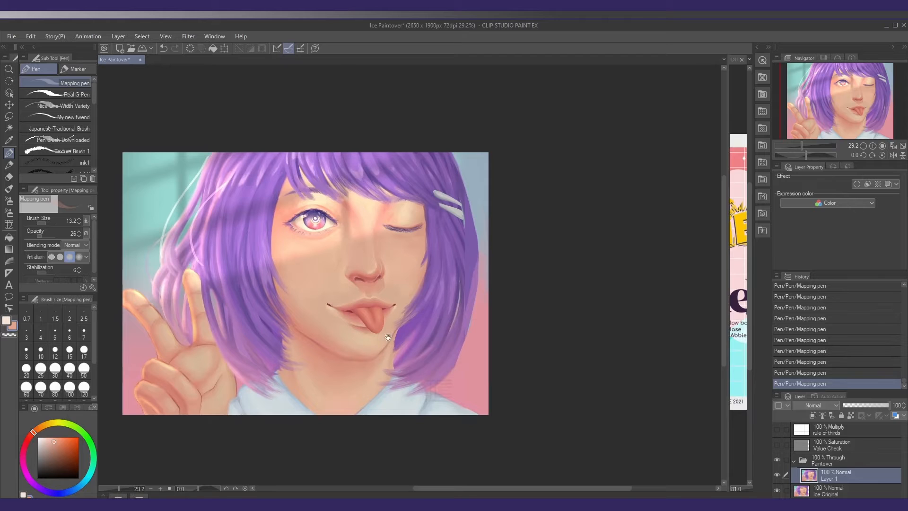
pyautogui.moveTo(388, 337); pyautogui.dragTo(394, 330)
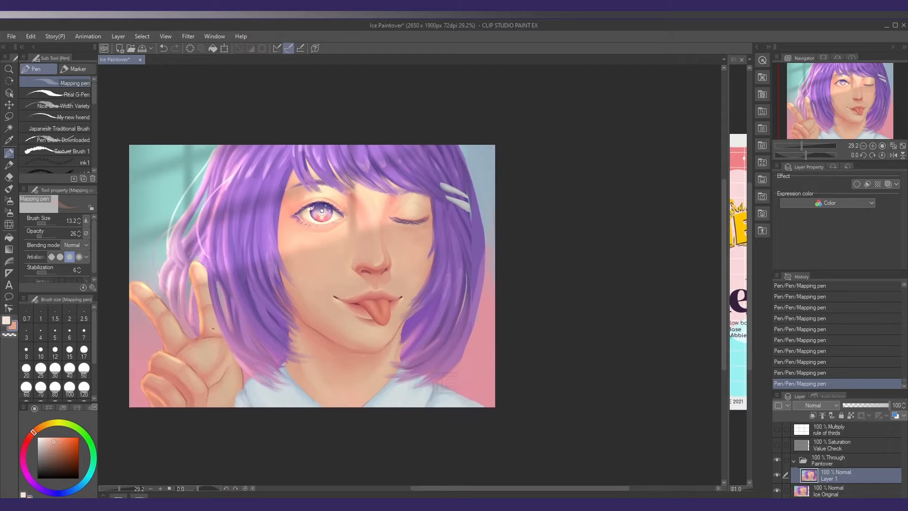
pyautogui.moveTo(226, 327); pyautogui.dragTo(233, 295)
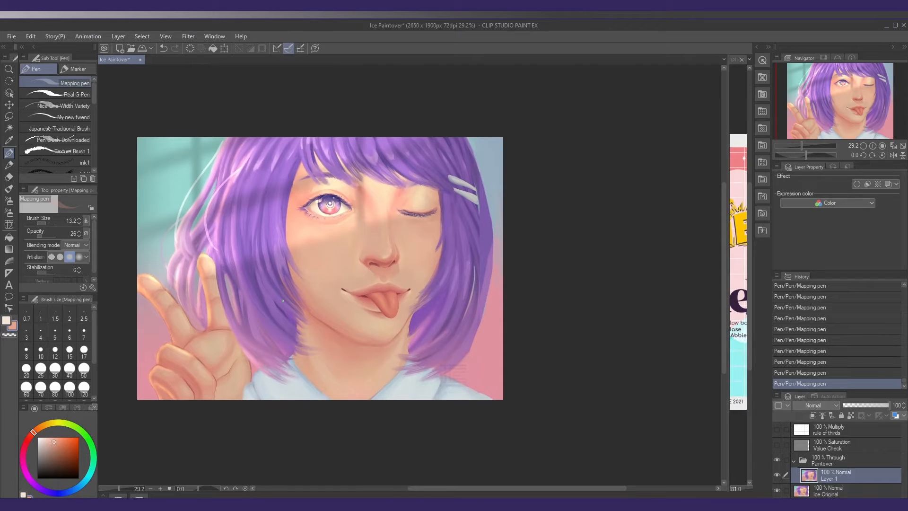
# Lasso the hair beside the raised finger, try painting it with the Mapping pen at size 235.5, undo the strokes and deselect
pyautogui.press('o')
pyautogui.press('m')
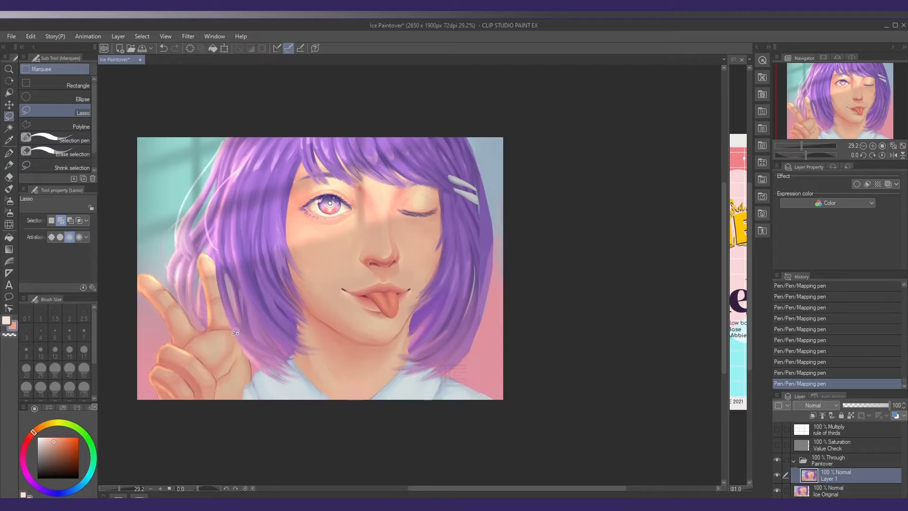
pyautogui.moveTo(215, 265)
pyautogui.mouseDown()
pyautogui.moveTo(231, 326)
pyautogui.moveTo(257, 358)
pyautogui.moveTo(270, 277)
pyautogui.moveTo(224, 245)
pyautogui.mouseUp()
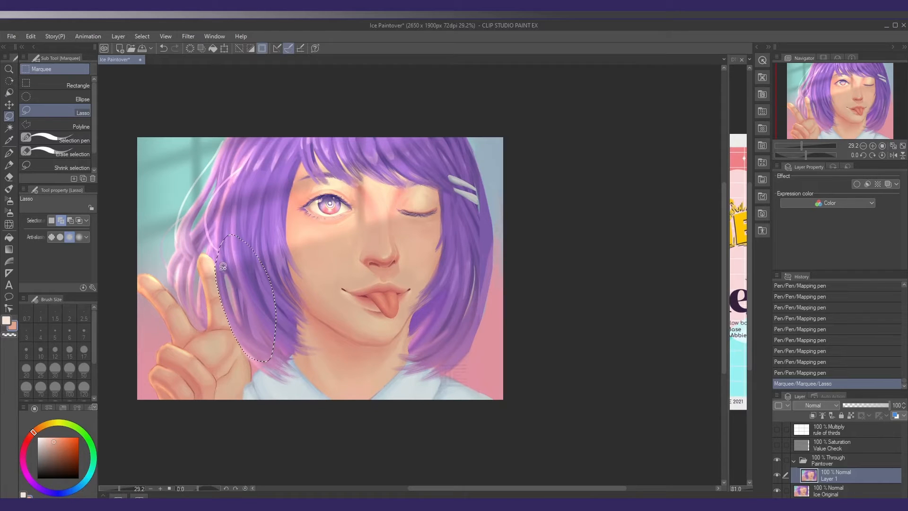
pyautogui.press('p')
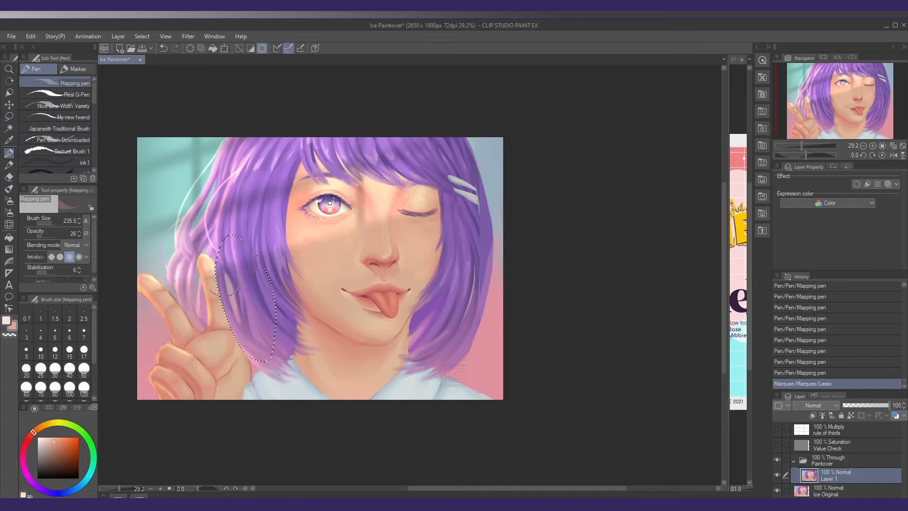
pyautogui.moveTo(227, 279)
pyautogui.mouseDown()
pyautogui.moveTo(258, 307)
pyautogui.moveTo(241, 319)
pyautogui.mouseUp()
pyautogui.hotkey('ctrl', 'z')
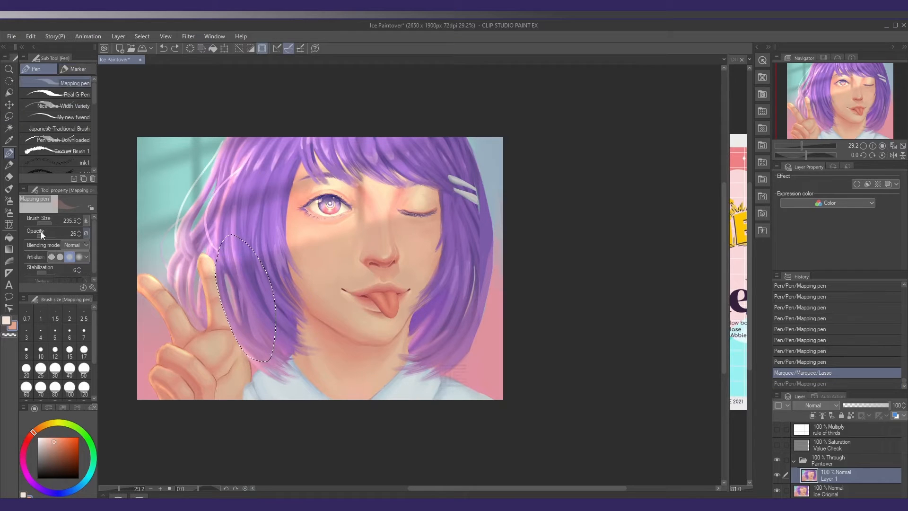
pyautogui.click(55, 235)
pyautogui.moveTo(215, 274)
pyautogui.mouseDown()
pyautogui.moveTo(245, 341)
pyautogui.moveTo(232, 284)
pyautogui.moveTo(234, 292)
pyautogui.mouseUp()
pyautogui.hotkey('ctrl', 'z')
pyautogui.moveTo(215, 322)
pyautogui.mouseDown()
pyautogui.moveTo(230, 318)
pyautogui.moveTo(249, 333)
pyautogui.mouseUp()
pyautogui.hotkey('ctrl', 'd')
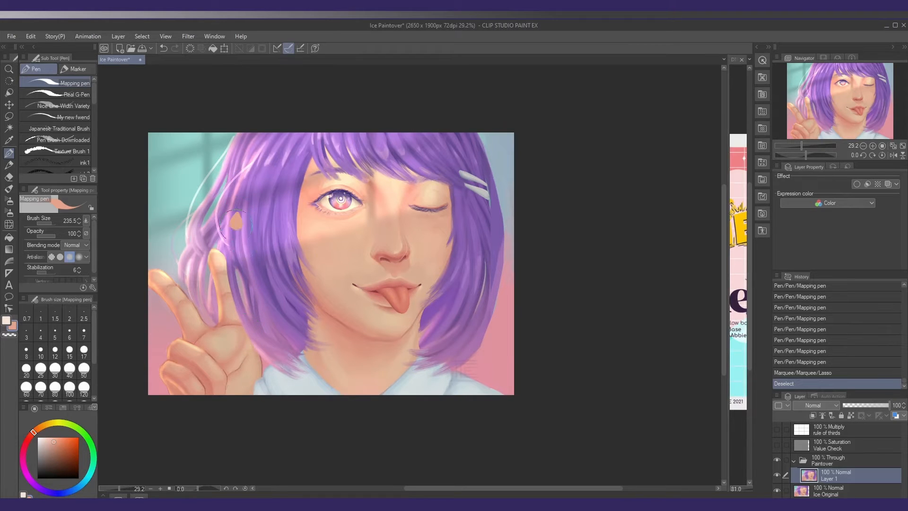
# Try a broad peach stroke down the hair beside the raised hand at full opacity, and undo it
pyautogui.moveTo(233, 227)
pyautogui.mouseDown()
pyautogui.moveTo(270, 335)
pyautogui.moveTo(234, 222)
pyautogui.mouseUp()
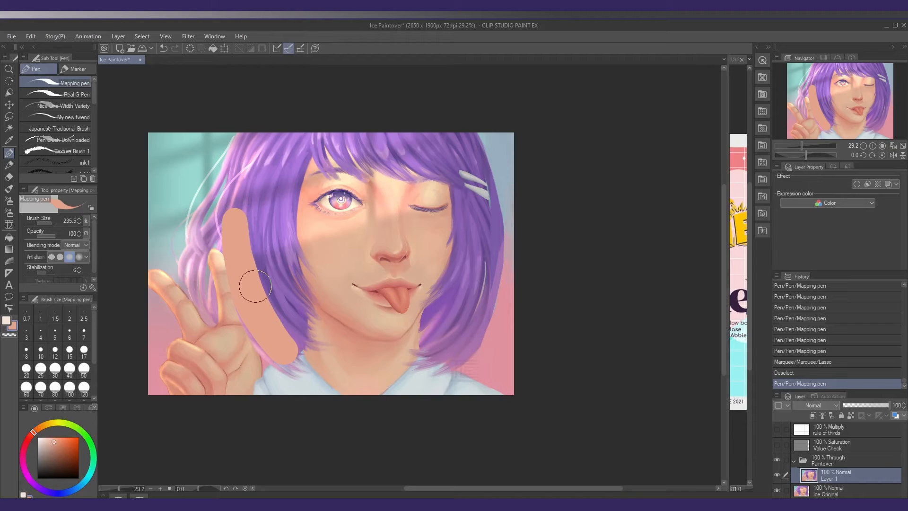
pyautogui.hotkey('ctrl', 'z')
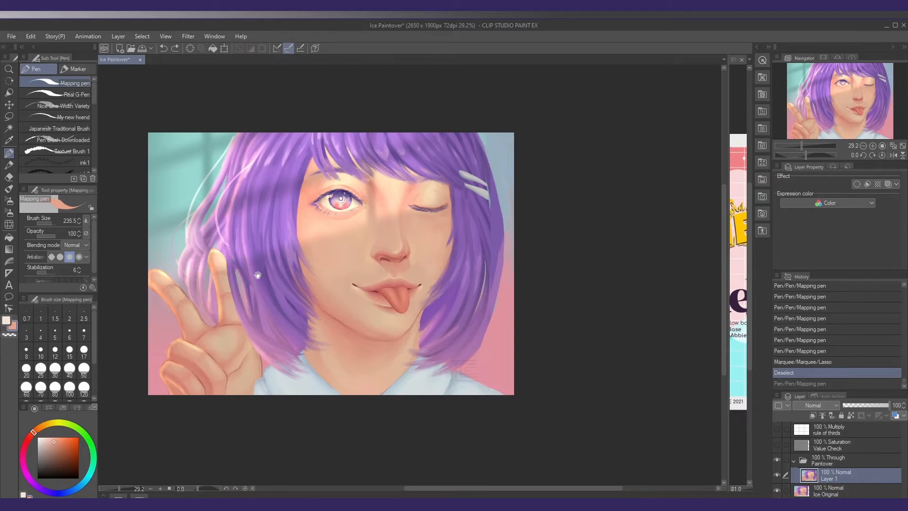
pyautogui.moveTo(258, 275)
pyautogui.mouseDown()
pyautogui.moveTo(264, 267)
pyautogui.moveTo(253, 280)
pyautogui.mouseUp()
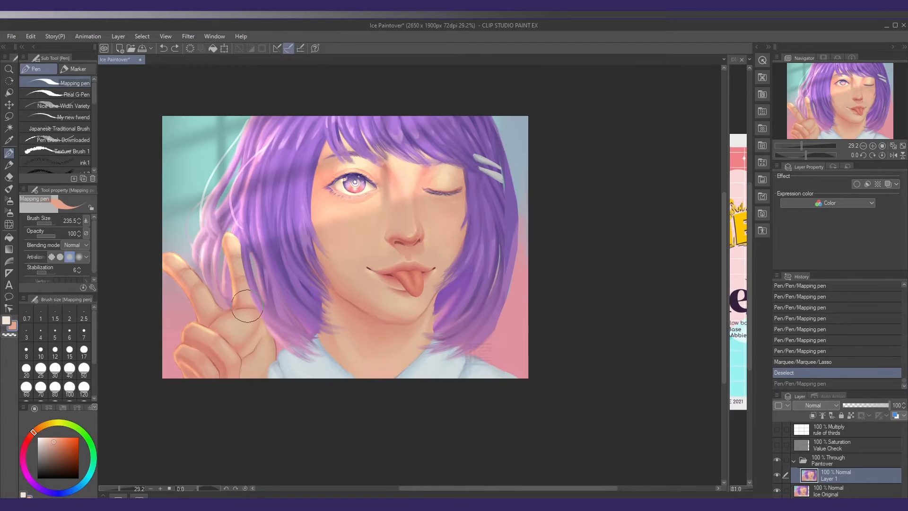
# Widen the reference view beside the painting, display Hand Ref.jpg in it, and return to the paintover canvas
pyautogui.press('o')
pyautogui.press('m')
pyautogui.moveTo(253, 305); pyautogui.dragTo(254, 302)
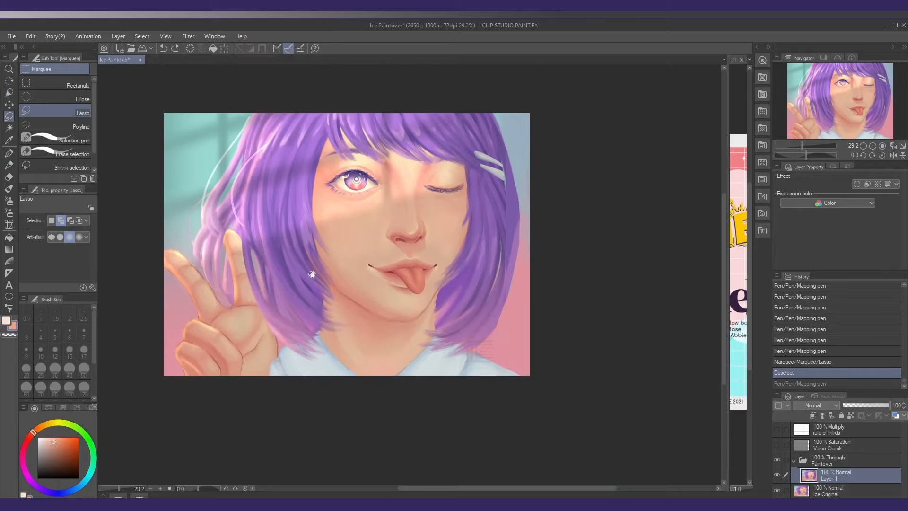
pyautogui.moveTo(727, 242); pyautogui.dragTo(531, 242)
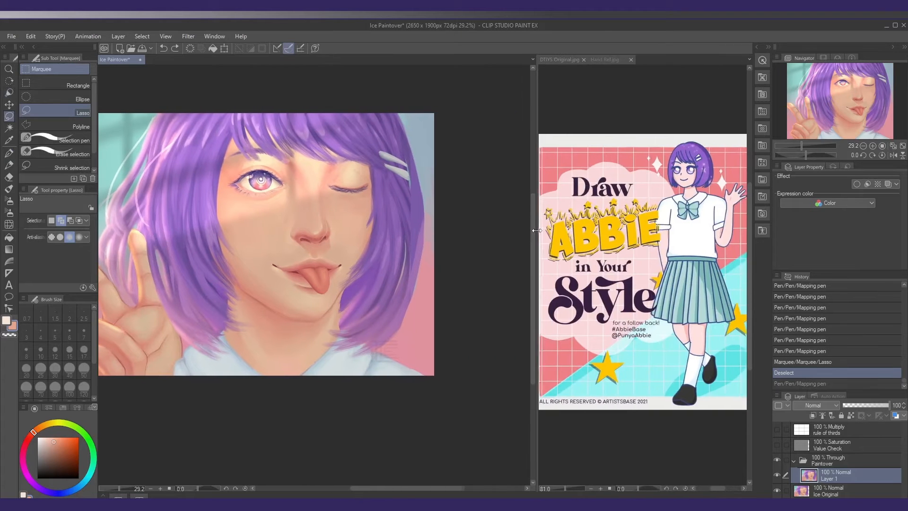
pyautogui.click(605, 61)
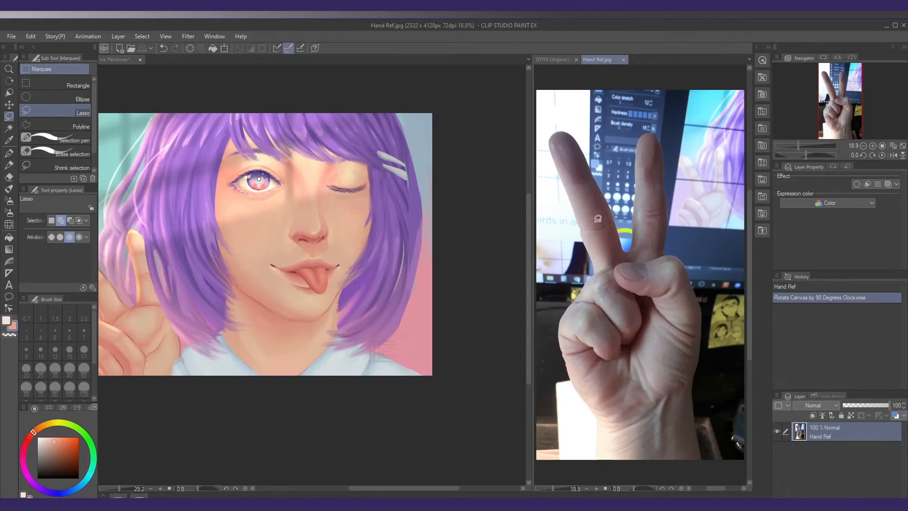
pyautogui.moveTo(193, 281); pyautogui.dragTo(249, 296)
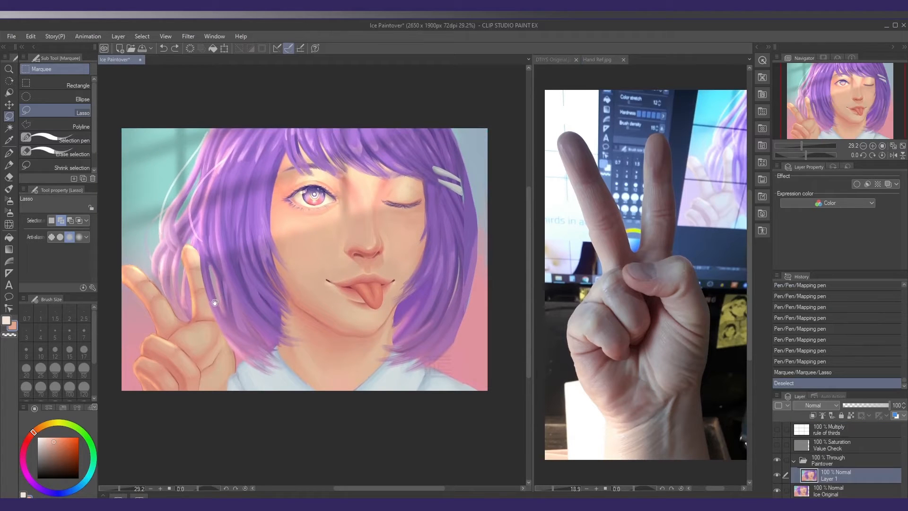
pyautogui.moveTo(202, 295); pyautogui.dragTo(210, 294)
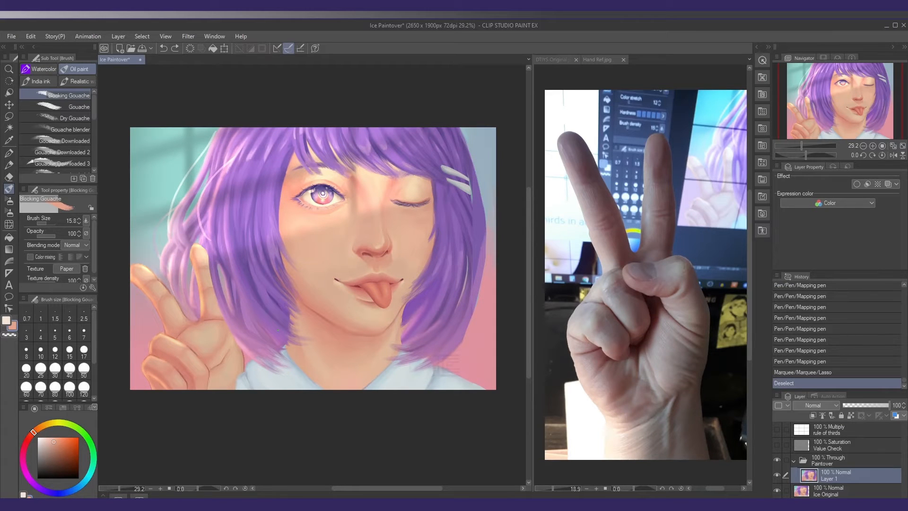
# Lasso the raised fingers, fist and palm of the peace-sign hand and paste a copy of the hand onto its own layer
pyautogui.press('m')
pyautogui.moveTo(196, 310); pyautogui.dragTo(205, 307)
pyautogui.moveTo(152, 295); pyautogui.dragTo(173, 297)
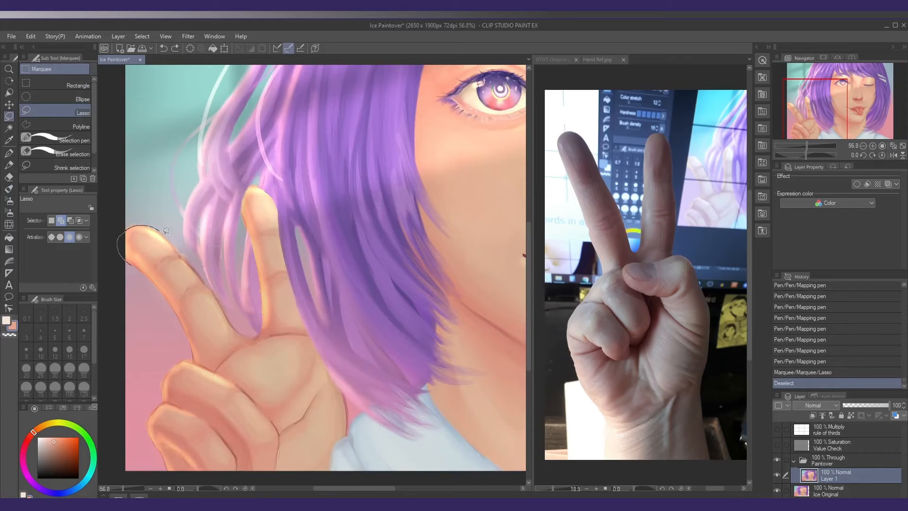
pyautogui.moveTo(207, 330); pyautogui.dragTo(124, 232)
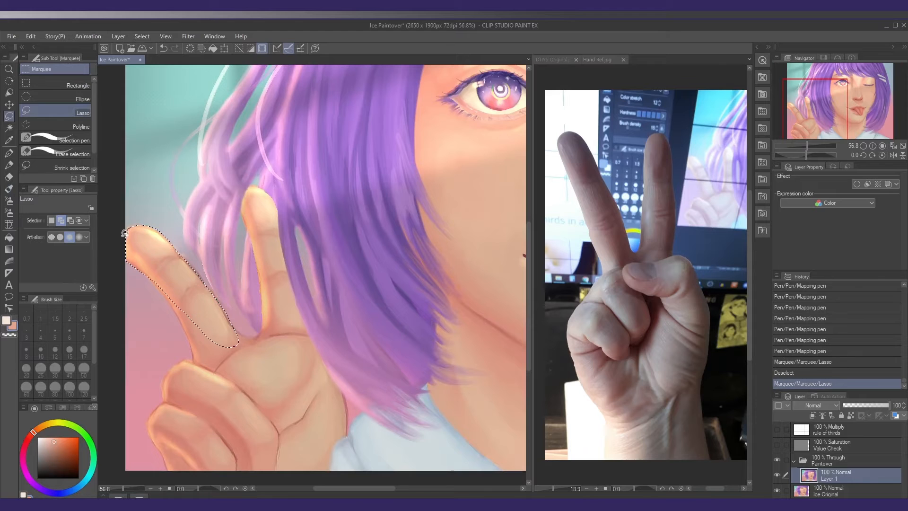
pyautogui.moveTo(245, 220)
pyautogui.mouseDown()
pyautogui.moveTo(242, 204)
pyautogui.moveTo(277, 208)
pyautogui.moveTo(284, 241)
pyautogui.moveTo(265, 318)
pyautogui.moveTo(245, 221)
pyautogui.mouseUp()
pyautogui.moveTo(246, 284); pyautogui.dragTo(233, 201)
pyautogui.moveTo(220, 244)
pyautogui.mouseDown()
pyautogui.moveTo(247, 245)
pyautogui.moveTo(283, 218)
pyautogui.moveTo(322, 298)
pyautogui.moveTo(336, 359)
pyautogui.moveTo(235, 415)
pyautogui.moveTo(188, 296)
pyautogui.moveTo(240, 295)
pyautogui.mouseUp()
pyautogui.moveTo(187, 346)
pyautogui.mouseDown()
pyautogui.moveTo(228, 278)
pyautogui.moveTo(245, 393)
pyautogui.moveTo(198, 367)
pyautogui.moveTo(187, 346)
pyautogui.mouseUp()
pyautogui.moveTo(209, 226)
pyautogui.mouseDown()
pyautogui.moveTo(250, 286)
pyautogui.moveTo(291, 295)
pyautogui.moveTo(284, 279)
pyautogui.mouseUp()
pyautogui.moveTo(326, 264)
pyautogui.mouseDown()
pyautogui.moveTo(300, 260)
pyautogui.moveTo(333, 258)
pyautogui.moveTo(364, 321)
pyautogui.moveTo(366, 350)
pyautogui.mouseUp()
pyautogui.scroll(-5, 366, 350)
pyautogui.hotkey('ctrl', 'c')
pyautogui.hotkey('ctrl', 'v')
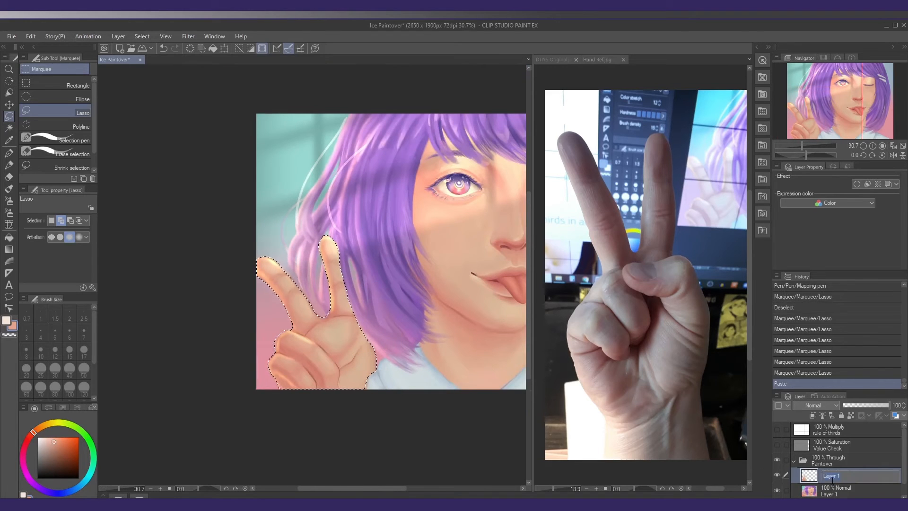
# Hide the hand copy and paint sampled pink and grey-blue background over the raised fingers on the painting layer with Blocking Gouache
pyautogui.click(776, 475)
pyautogui.click(831, 489)
pyautogui.press('b')
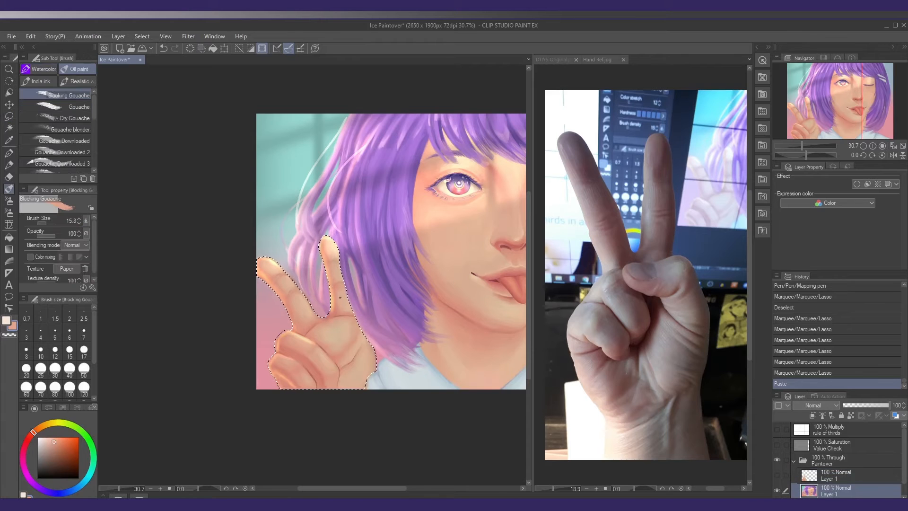
pyautogui.keyDown('alt'); pyautogui.click(279, 318); pyautogui.keyUp('alt')
pyautogui.moveTo(279, 316)
pyautogui.mouseDown()
pyautogui.moveTo(355, 308)
pyautogui.moveTo(349, 293)
pyautogui.mouseUp()
pyautogui.keyDown('alt'); pyautogui.click(270, 304); pyautogui.keyUp('alt')
pyautogui.keyDown('alt'); pyautogui.click(265, 296); pyautogui.keyUp('alt')
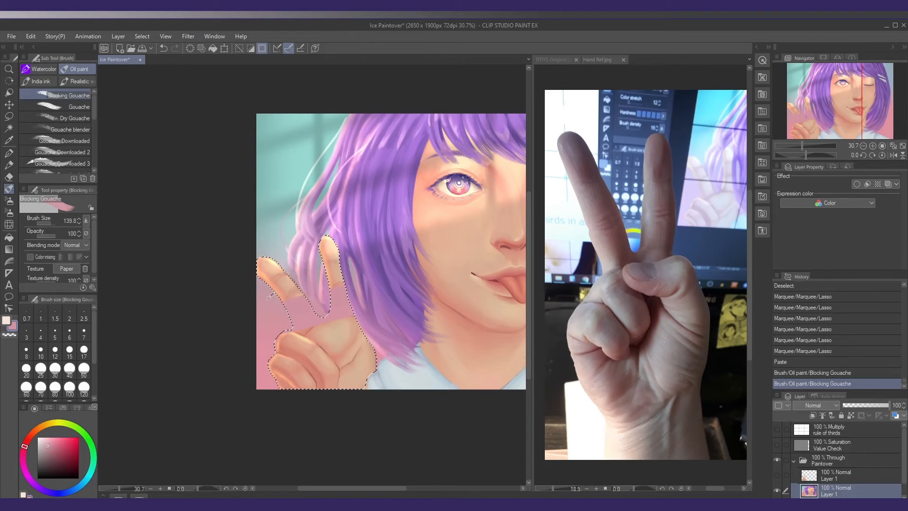
pyautogui.keyDown('alt'); pyautogui.click(259, 287); pyautogui.keyUp('alt')
pyautogui.moveTo(277, 298)
pyautogui.mouseDown()
pyautogui.moveTo(349, 273)
pyautogui.moveTo(259, 284)
pyautogui.moveTo(341, 266)
pyautogui.mouseUp()
pyautogui.keyDown('alt'); pyautogui.click(285, 267); pyautogui.keyUp('alt')
pyautogui.moveTo(279, 275); pyautogui.dragTo(335, 256)
pyautogui.keyDown('alt'); pyautogui.click(276, 255); pyautogui.keyUp('alt')
pyautogui.moveTo(261, 263); pyautogui.dragTo(280, 270)
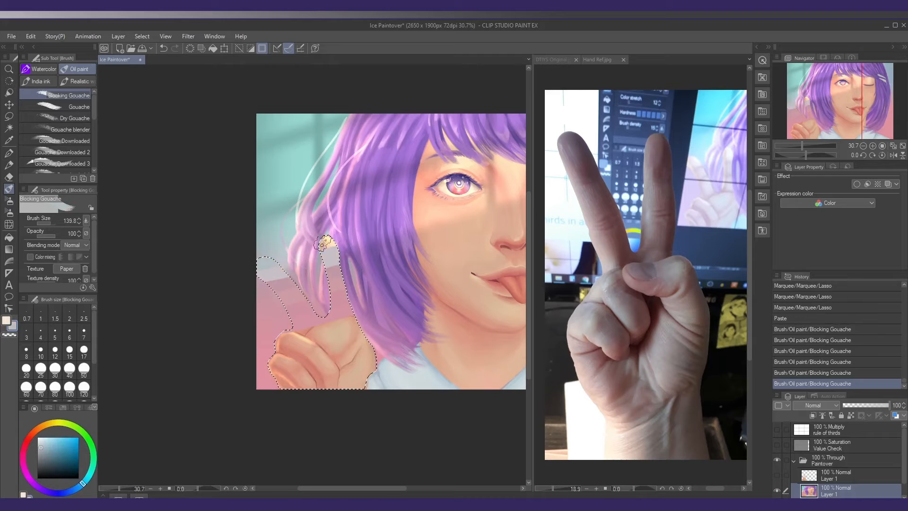
# Cover the remaining fingertip, fist and palm inside the selection with the sampled background colours
pyautogui.moveTo(324, 242); pyautogui.dragTo(334, 252)
pyautogui.keyDown('alt'); pyautogui.click(266, 286); pyautogui.keyUp('alt')
pyautogui.moveTo(264, 280); pyautogui.dragTo(338, 265)
pyautogui.keyDown('alt'); pyautogui.click(269, 327); pyautogui.keyUp('alt')
pyautogui.moveTo(281, 327)
pyautogui.mouseDown()
pyautogui.moveTo(347, 318)
pyautogui.moveTo(356, 326)
pyautogui.mouseUp()
pyautogui.moveTo(282, 338); pyautogui.dragTo(362, 330)
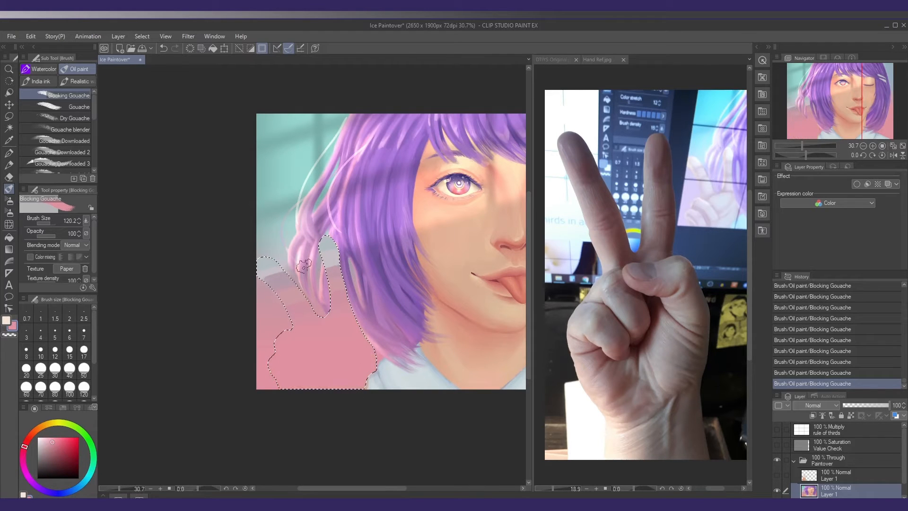
# Smooth the filled background with the Blur tool, deselect, and soften the edge beside the hair strands with a smaller brush
pyautogui.click(9, 225)
pyautogui.click(34, 69)
pyautogui.click(56, 94)
pyautogui.moveTo(327, 253); pyautogui.dragTo(331, 279)
pyautogui.moveTo(331, 269)
pyautogui.mouseDown()
pyautogui.moveTo(344, 294)
pyautogui.moveTo(334, 287)
pyautogui.mouseUp()
pyautogui.moveTo(278, 284)
pyautogui.mouseDown()
pyautogui.moveTo(300, 301)
pyautogui.moveTo(274, 269)
pyautogui.moveTo(295, 284)
pyautogui.moveTo(285, 303)
pyautogui.moveTo(261, 260)
pyautogui.moveTo(332, 284)
pyautogui.moveTo(328, 257)
pyautogui.moveTo(311, 313)
pyautogui.moveTo(326, 270)
pyautogui.mouseUp()
pyautogui.hotkey('ctrl', 'd')
pyautogui.press('[')
pyautogui.press('[')
pyautogui.press('[')
pyautogui.moveTo(322, 268); pyautogui.dragTo(317, 284)
# Try Blocking Gouache strokes in a sampled pink over the gap in the hair, and undo both
pyautogui.press('b')
pyautogui.keyDown('alt'); pyautogui.click(320, 268); pyautogui.keyUp('alt')
pyautogui.moveTo(332, 233); pyautogui.dragTo(326, 260)
pyautogui.moveTo(335, 246); pyautogui.dragTo(330, 277)
pyautogui.hotkey('ctrl', 'z')
pyautogui.hotkey('ctrl', 'z')
# Paint hair strands over the gap left by the raised finger with a smaller Blocking Gouache brush at reduced opacity, undoing one stray stroke
pyautogui.press('[')
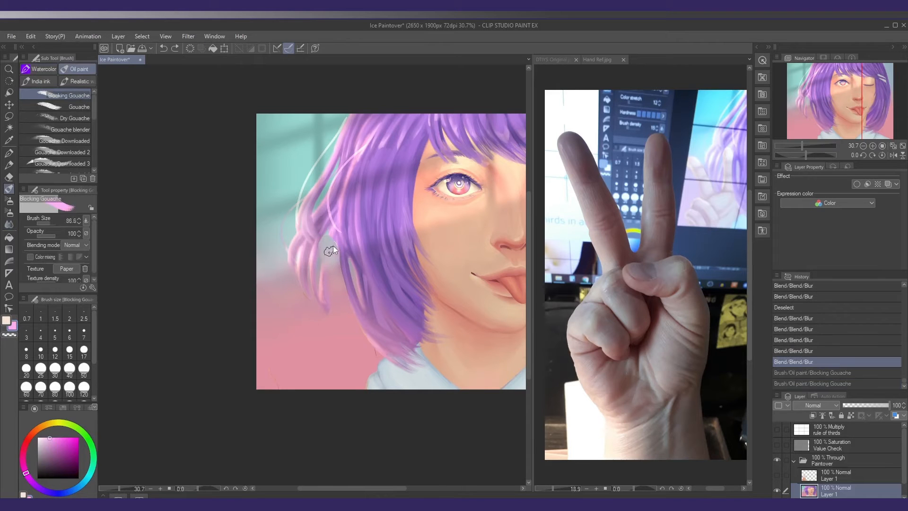
pyautogui.press('[')
pyautogui.press('[')
pyautogui.keyDown('alt'); pyautogui.click(305, 245); pyautogui.keyUp('alt')
pyautogui.click(46, 236)
pyautogui.moveTo(333, 232); pyautogui.dragTo(326, 268)
pyautogui.moveTo(330, 238)
pyautogui.mouseDown()
pyautogui.moveTo(324, 279)
pyautogui.moveTo(327, 266)
pyautogui.mouseUp()
pyautogui.moveTo(327, 246)
pyautogui.mouseDown()
pyautogui.moveTo(323, 283)
pyautogui.moveTo(321, 270)
pyautogui.mouseUp()
pyautogui.hotkey('ctrl', 'z')
pyautogui.moveTo(326, 234); pyautogui.dragTo(316, 265)
pyautogui.moveTo(333, 224)
pyautogui.mouseDown()
pyautogui.moveTo(319, 250)
pyautogui.moveTo(338, 243)
pyautogui.mouseUp()
pyautogui.keyDown('alt'); pyautogui.click(342, 240); pyautogui.keyUp('alt')
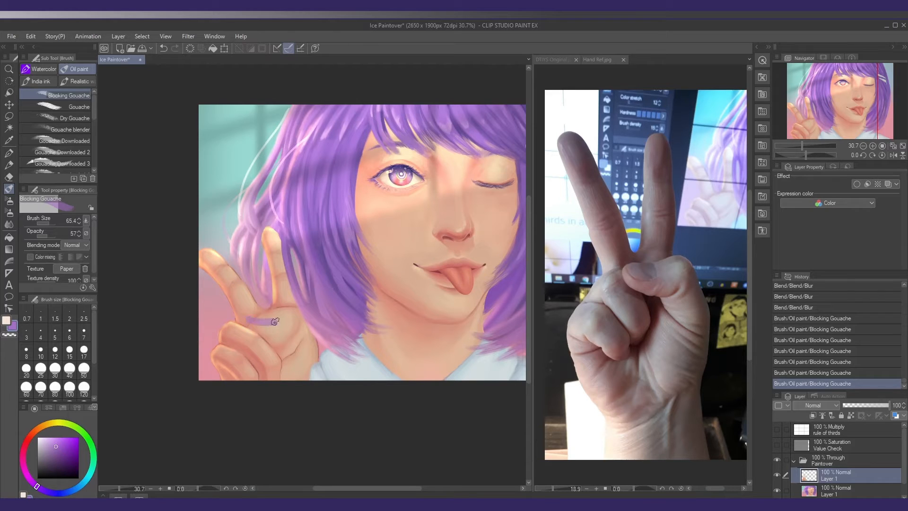
# Try a purple stroke across the palm on the hand layer, and undo it
pyautogui.moveTo(274, 322); pyautogui.dragTo(295, 310)
pyautogui.moveTo(253, 333)
pyautogui.mouseDown()
pyautogui.moveTo(289, 320)
pyautogui.moveTo(281, 373)
pyautogui.moveTo(305, 320)
pyautogui.moveTo(290, 316)
pyautogui.moveTo(286, 327)
pyautogui.mouseUp()
pyautogui.hotkey('ctrl', 'z')
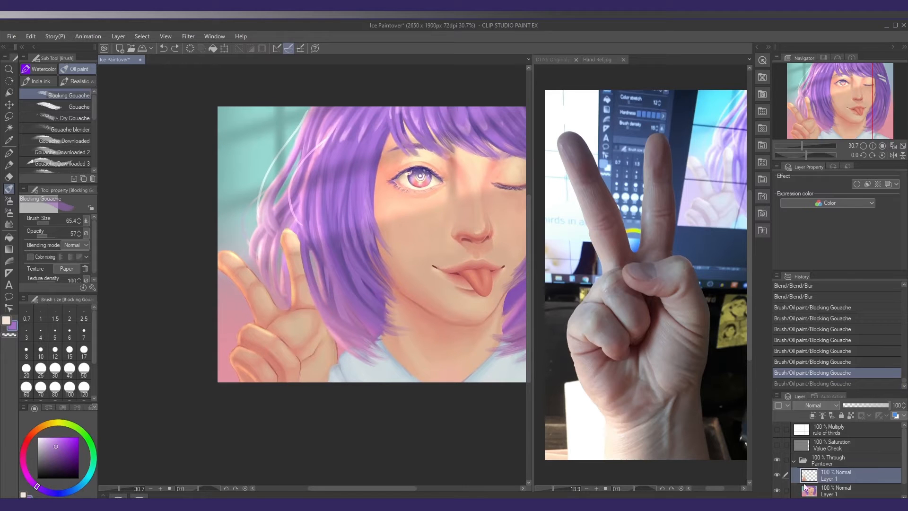
# Repaint the palm and wrist in flat sampled peach with Blocking Gouache at opacity 100, covering the old creases
pyautogui.moveTo(284, 293); pyautogui.dragTo(278, 282)
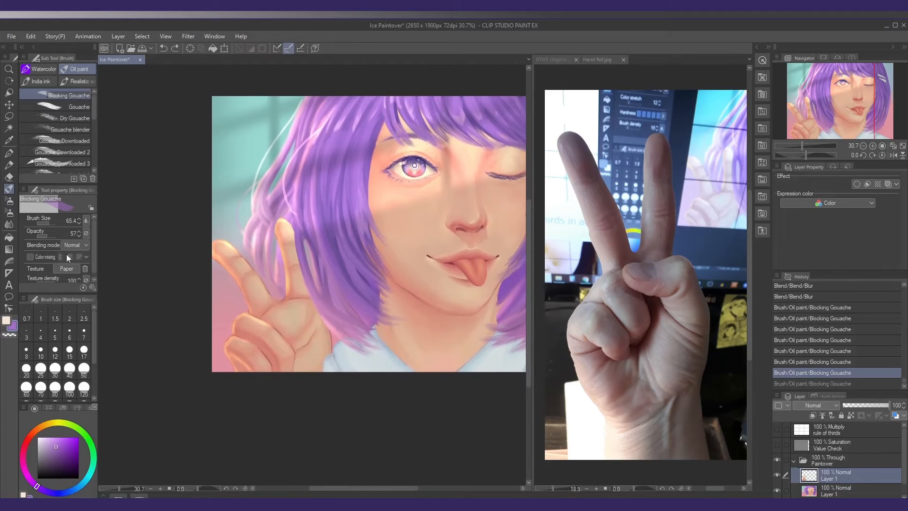
pyautogui.moveTo(317, 264); pyautogui.dragTo(299, 299)
pyautogui.scroll(1, 258, 319)
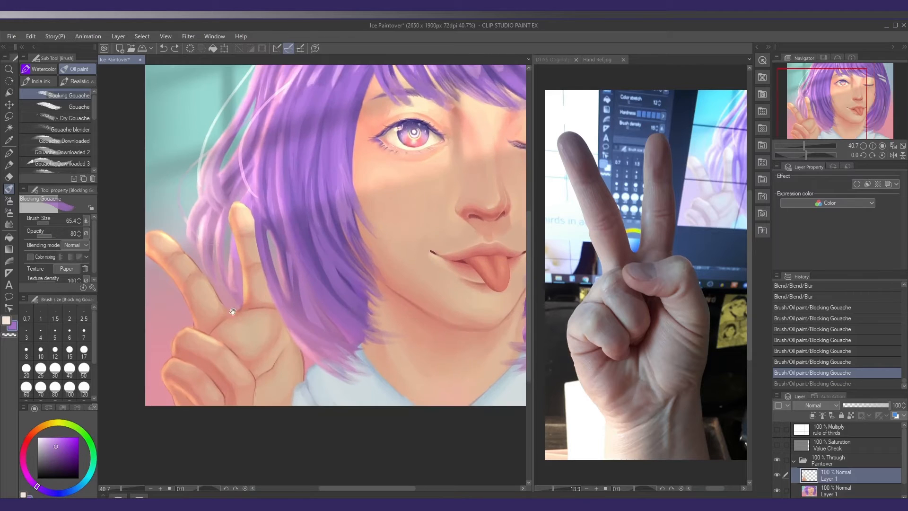
pyautogui.keyDown('alt'); pyautogui.click(222, 353); pyautogui.keyUp('alt')
pyautogui.click(55, 236)
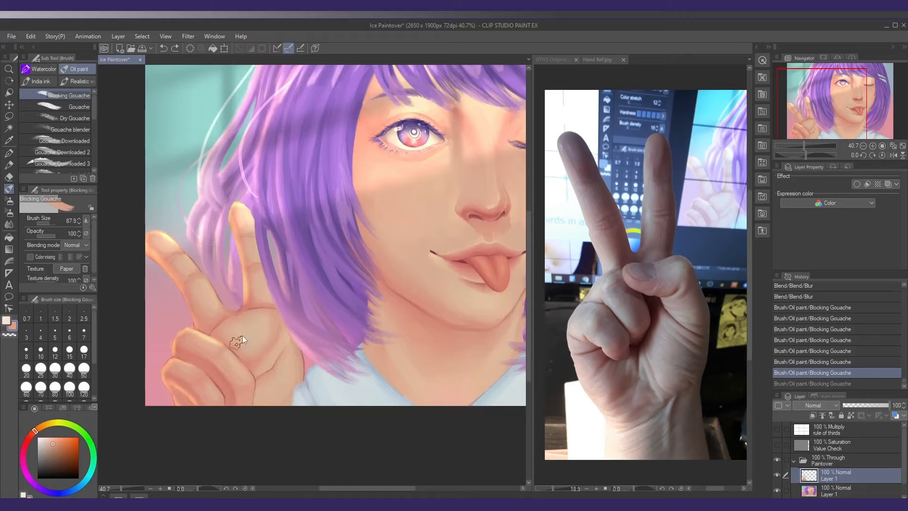
pyautogui.moveTo(241, 338)
pyautogui.mouseDown()
pyautogui.moveTo(272, 317)
pyautogui.moveTo(223, 335)
pyautogui.moveTo(273, 335)
pyautogui.moveTo(273, 313)
pyautogui.moveTo(280, 317)
pyautogui.moveTo(294, 354)
pyautogui.moveTo(264, 394)
pyautogui.moveTo(279, 366)
pyautogui.moveTo(289, 405)
pyautogui.mouseUp()
pyautogui.press('[')
pyautogui.keyDown('alt'); pyautogui.click(296, 375); pyautogui.keyUp('alt')
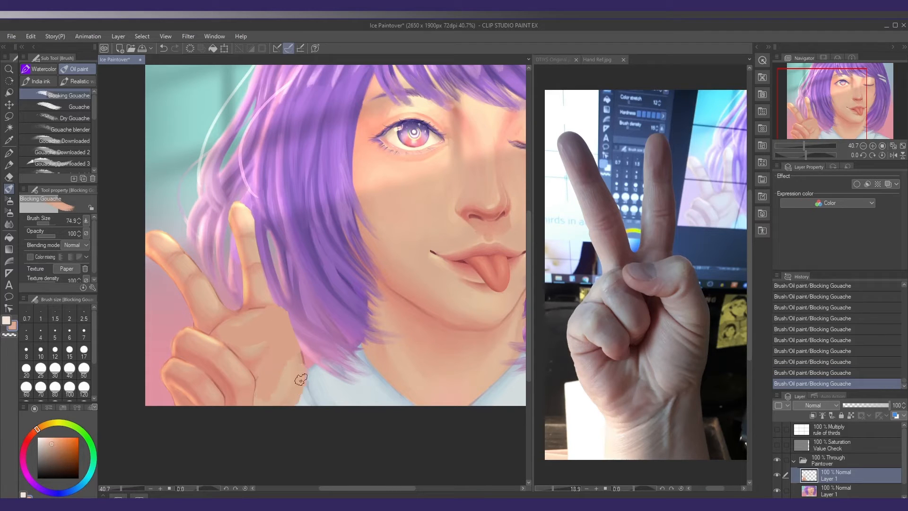
pyautogui.moveTo(302, 369); pyautogui.dragTo(302, 355)
# Block in darker skin planes on the lower palm and beside the curled fingers with a smaller brush
pyautogui.press('[')
pyautogui.press('[')
pyautogui.moveTo(260, 378)
pyautogui.mouseDown()
pyautogui.moveTo(271, 384)
pyautogui.moveTo(275, 373)
pyautogui.mouseUp()
pyautogui.press('[')
pyautogui.keyDown('alt'); pyautogui.click(274, 386); pyautogui.keyUp('alt')
pyautogui.moveTo(215, 387); pyautogui.dragTo(225, 384)
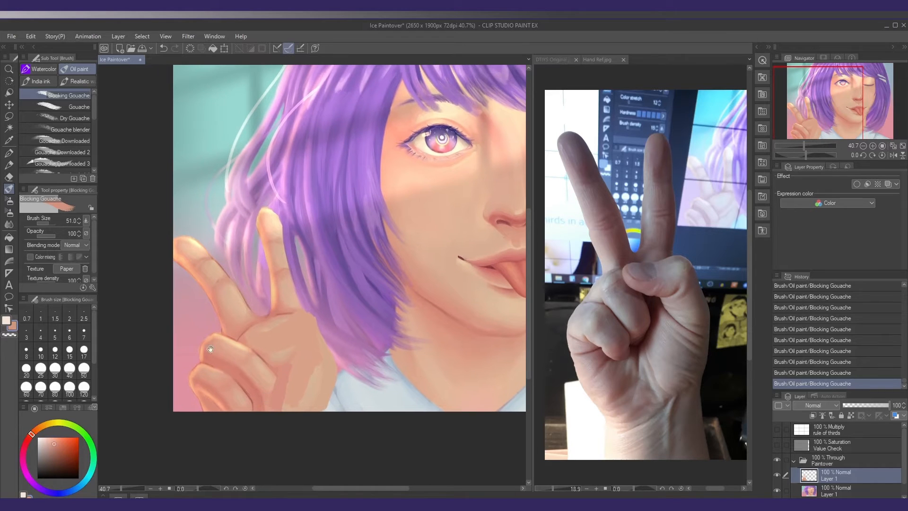
# Repaint the curled fingers in simplified skin tones sampled from the hand, using a finer Blocking Gouache brush
pyautogui.press('[')
pyautogui.keyDown('alt'); pyautogui.click(203, 387); pyautogui.keyUp('alt')
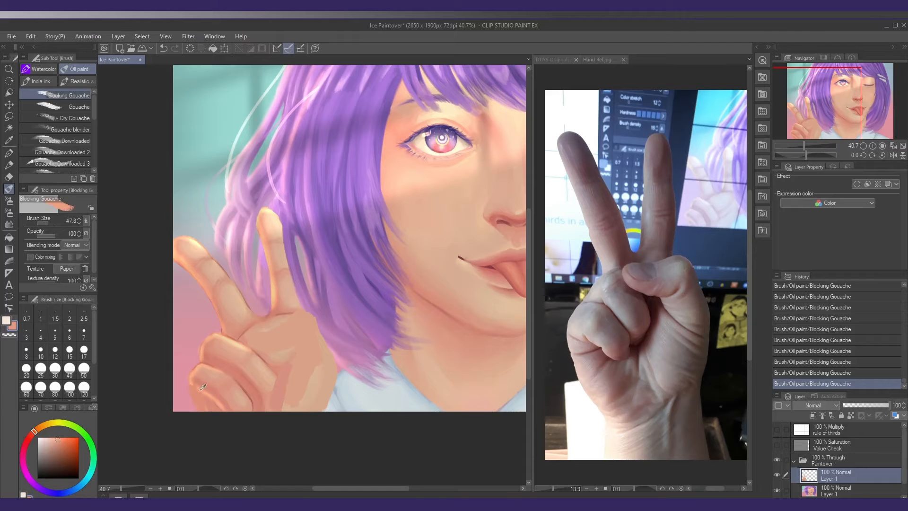
pyautogui.moveTo(192, 384)
pyautogui.mouseDown()
pyautogui.moveTo(197, 410)
pyautogui.moveTo(212, 411)
pyautogui.mouseUp()
pyautogui.press('[')
pyautogui.keyDown('alt'); pyautogui.click(203, 396); pyautogui.keyUp('alt')
pyautogui.keyDown('alt'); pyautogui.click(222, 367); pyautogui.keyUp('alt')
pyautogui.keyDown('alt'); pyautogui.click(200, 358); pyautogui.keyUp('alt')
# Trim the outer contour of the upper curled finger with the eraser
pyautogui.press('e')
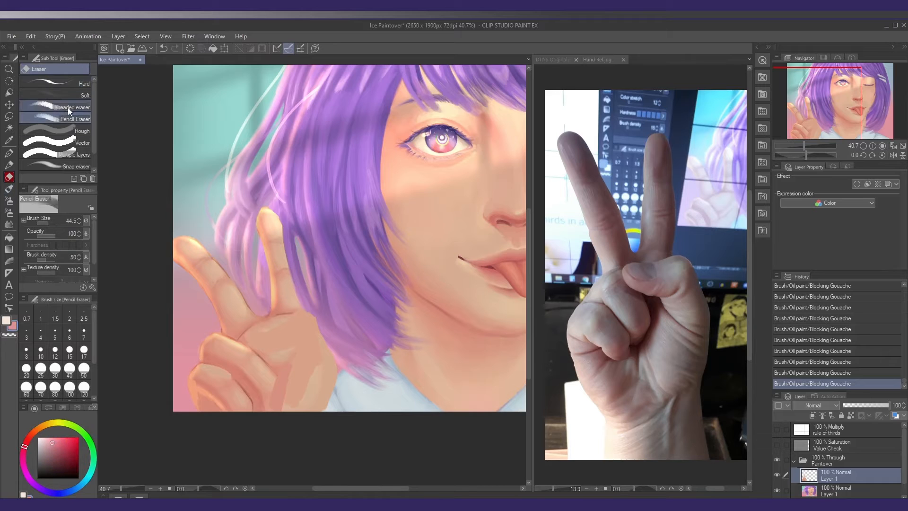
pyautogui.moveTo(197, 359)
pyautogui.mouseDown()
pyautogui.moveTo(188, 383)
pyautogui.moveTo(201, 351)
pyautogui.mouseUp()
pyautogui.moveTo(197, 361); pyautogui.dragTo(208, 334)
pyautogui.moveTo(202, 341)
pyautogui.mouseDown()
pyautogui.moveTo(215, 331)
pyautogui.moveTo(202, 358)
pyautogui.moveTo(211, 336)
pyautogui.mouseUp()
# Reshape the upper curled finger's knuckle with sampled skin tones and add a pale highlight on top of it
pyautogui.press('b')
pyautogui.keyDown('alt'); pyautogui.click(217, 345); pyautogui.keyUp('alt')
pyautogui.moveTo(207, 345); pyautogui.dragTo(218, 334)
pyautogui.moveTo(212, 338); pyautogui.dragTo(238, 341)
pyautogui.moveTo(231, 339)
pyautogui.mouseDown()
pyautogui.moveTo(245, 347)
pyautogui.moveTo(229, 344)
pyautogui.mouseUp()
pyautogui.keyDown('alt'); pyautogui.click(233, 344); pyautogui.keyUp('alt')
pyautogui.moveTo(222, 347); pyautogui.dragTo(238, 340)
pyautogui.moveTo(231, 339); pyautogui.dragTo(242, 349)
pyautogui.keyDown('alt'); pyautogui.click(233, 350); pyautogui.keyUp('alt')
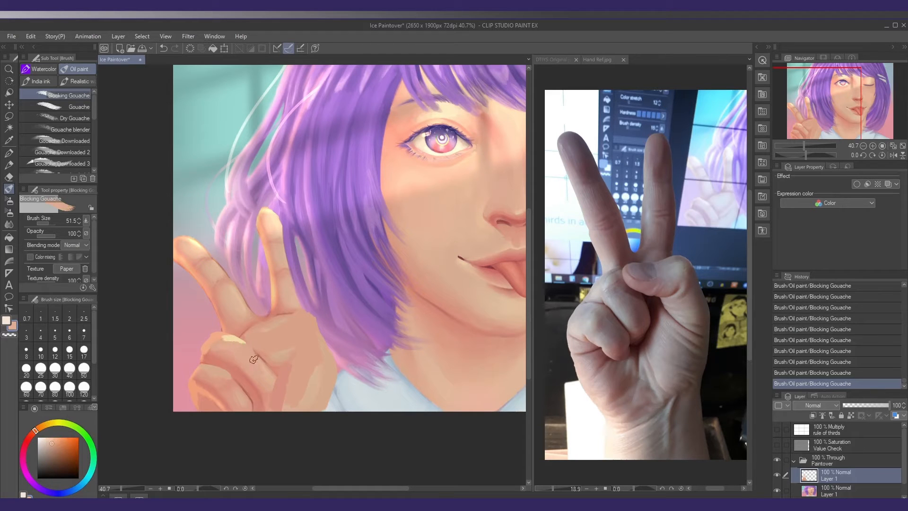
# Paint a darker shadow between the curled fingers and the palm, and refine the finger planes with sampled skin tones
pyautogui.keyDown('alt'); pyautogui.click(259, 354); pyautogui.keyUp('alt')
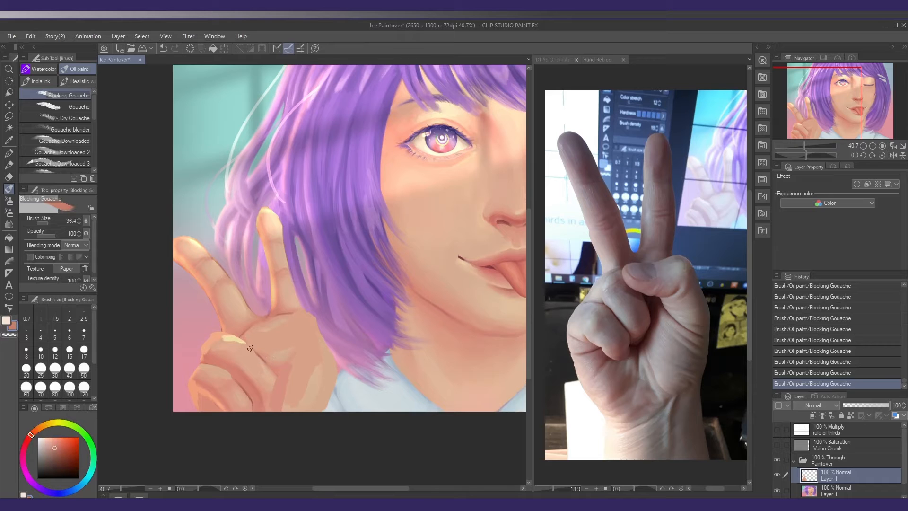
pyautogui.keyDown('alt'); pyautogui.click(254, 377); pyautogui.keyUp('alt')
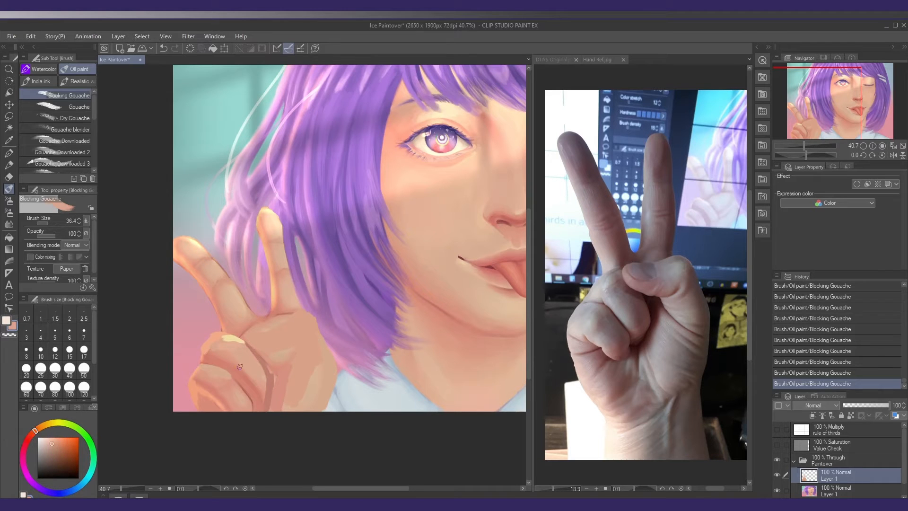
pyautogui.moveTo(240, 366); pyautogui.dragTo(257, 385)
pyautogui.keyDown('alt'); pyautogui.click(262, 393); pyautogui.keyUp('alt')
pyautogui.moveTo(236, 314); pyautogui.dragTo(241, 323)
# Reshape the outer raised finger with the Liquify tool, making it slimmer and more upright
pyautogui.press('j')
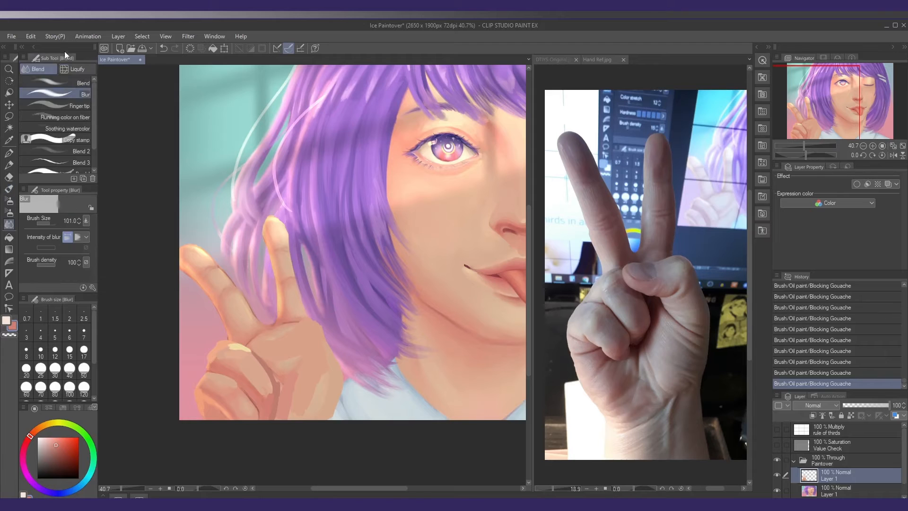
pyautogui.click(76, 69)
pyautogui.moveTo(190, 265)
pyautogui.mouseDown()
pyautogui.moveTo(160, 270)
pyautogui.moveTo(205, 259)
pyautogui.mouseUp()
pyautogui.moveTo(178, 278)
pyautogui.mouseDown()
pyautogui.moveTo(202, 249)
pyautogui.moveTo(200, 239)
pyautogui.moveTo(202, 278)
pyautogui.moveTo(195, 250)
pyautogui.mouseUp()
pyautogui.moveTo(174, 267)
pyautogui.mouseDown()
pyautogui.moveTo(211, 259)
pyautogui.moveTo(208, 235)
pyautogui.moveTo(194, 229)
pyautogui.moveTo(190, 256)
pyautogui.moveTo(231, 274)
pyautogui.moveTo(231, 300)
pyautogui.mouseUp()
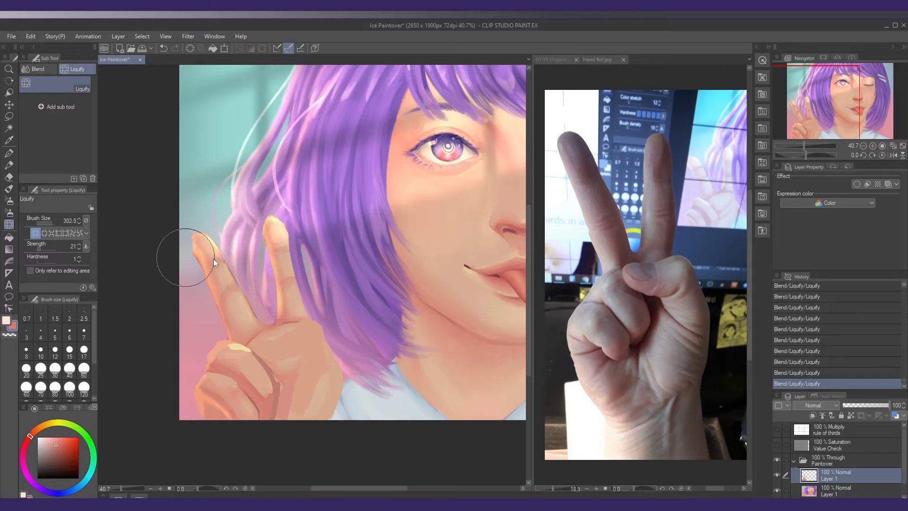
pyautogui.moveTo(213, 259)
pyautogui.mouseDown()
pyautogui.moveTo(202, 259)
pyautogui.moveTo(198, 229)
pyautogui.moveTo(193, 257)
pyautogui.mouseUp()
pyautogui.moveTo(221, 294)
pyautogui.mouseDown()
pyautogui.moveTo(237, 295)
pyautogui.moveTo(230, 301)
pyautogui.moveTo(231, 278)
pyautogui.mouseUp()
# Repaint the outer raised finger's tip and edge with a sampled skin tone in Blocking Gouache
pyautogui.press('b')
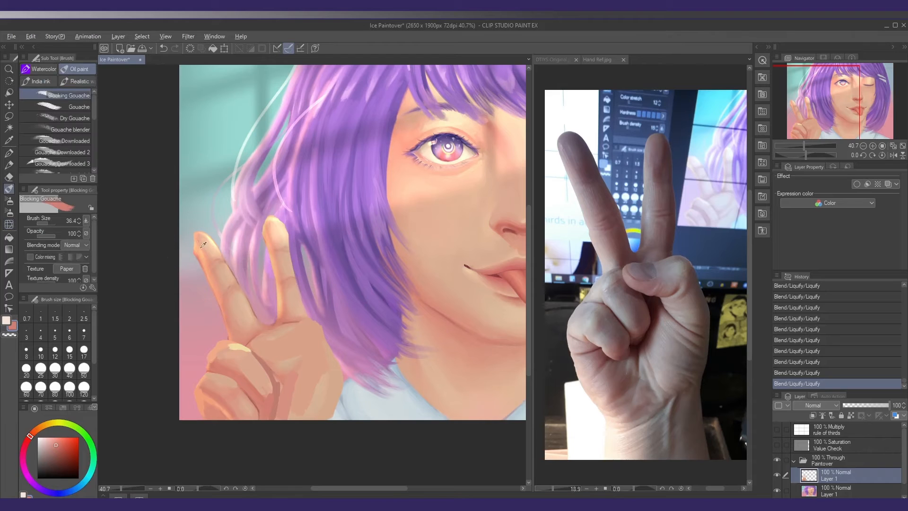
pyautogui.keyDown('alt'); pyautogui.click(197, 249); pyautogui.keyUp('alt')
pyautogui.moveTo(196, 248); pyautogui.dragTo(194, 251)
pyautogui.moveTo(193, 235); pyautogui.dragTo(192, 244)
# Trim the inner raised finger's edges with the Kneaded eraser and repaint its hair-side edge and middle in light skin tones
pyautogui.moveTo(305, 275); pyautogui.dragTo(259, 249)
pyautogui.press('e')
pyautogui.moveTo(258, 253)
pyautogui.mouseDown()
pyautogui.moveTo(256, 244)
pyautogui.moveTo(284, 249)
pyautogui.moveTo(293, 294)
pyautogui.mouseUp()
pyautogui.press('b')
pyautogui.keyDown('alt'); pyautogui.click(281, 238); pyautogui.keyUp('alt')
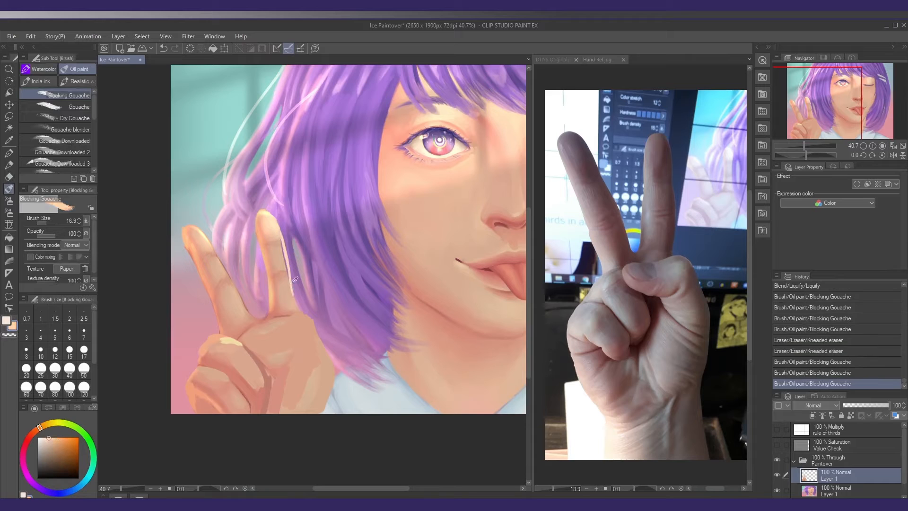
pyautogui.keyDown('alt'); pyautogui.click(290, 279); pyautogui.keyUp('alt')
pyautogui.moveTo(285, 255); pyautogui.dragTo(294, 299)
pyautogui.keyDown('alt'); pyautogui.click(283, 256); pyautogui.keyUp('alt')
pyautogui.moveTo(280, 237); pyautogui.dragTo(288, 263)
pyautogui.moveTo(285, 253); pyautogui.dragTo(290, 270)
pyautogui.scroll(-1, 289, 270)
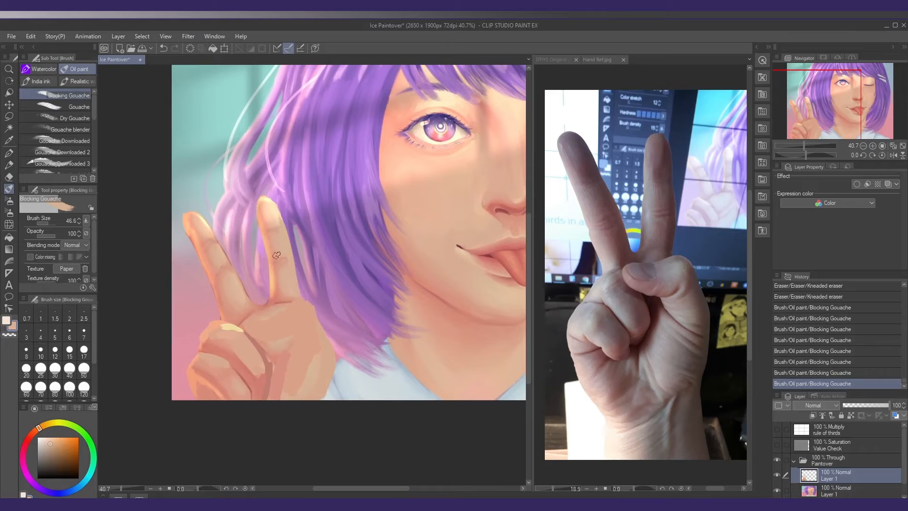
# Lasso the inner raised finger, move it slightly towards the outer finger, and deselect
pyautogui.press('o')
pyautogui.press('m')
pyautogui.moveTo(256, 291); pyautogui.dragTo(245, 193)
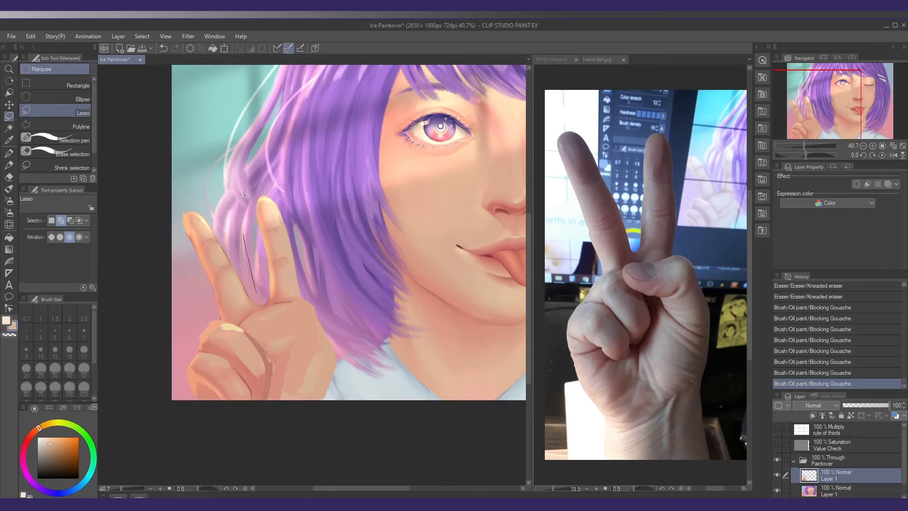
pyautogui.moveTo(274, 304); pyautogui.dragTo(257, 290)
pyautogui.press('k')
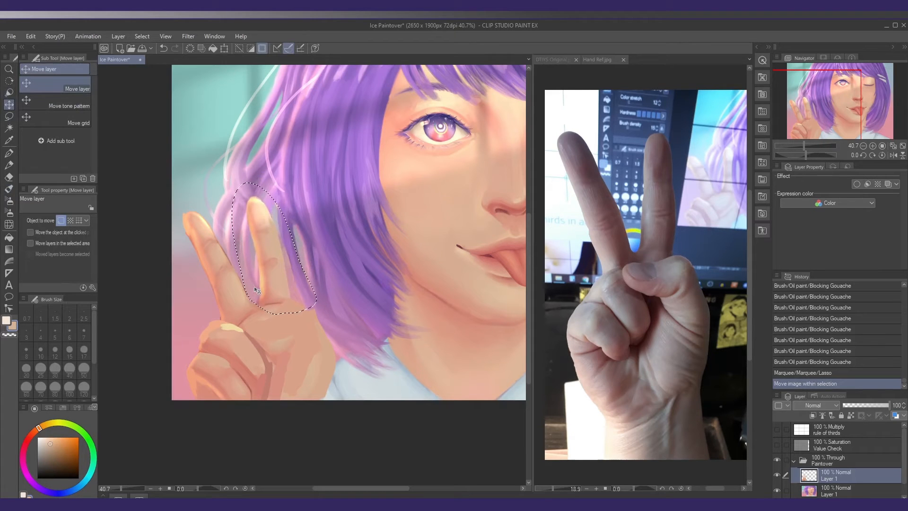
pyautogui.hotkey('ctrl', 'd')
# Clean up the gap between the bases of the two raised fingers with the Kneaded eraser
pyautogui.press('e')
pyautogui.moveTo(253, 293); pyautogui.dragTo(256, 300)
pyautogui.moveTo(253, 294); pyautogui.dragTo(256, 300)
pyautogui.moveTo(253, 295); pyautogui.dragTo(255, 297)
pyautogui.moveTo(252, 291); pyautogui.dragTo(252, 290)
# Paint a reddish-brown shadow across the palm beside the curled fingers with Blocking Gouache at size 36.9
pyautogui.press('b')
pyautogui.moveTo(308, 310); pyautogui.dragTo(319, 300)
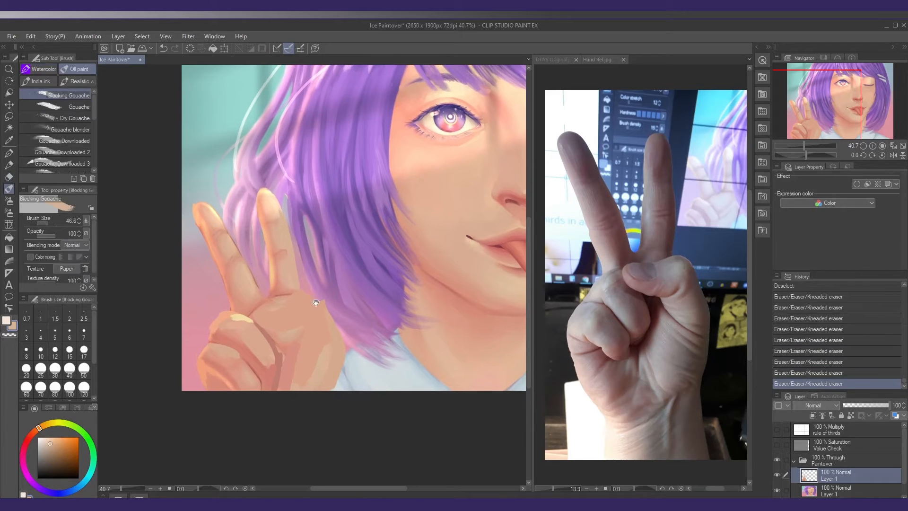
pyautogui.keyDown('alt'); pyautogui.click(276, 341); pyautogui.keyUp('alt')
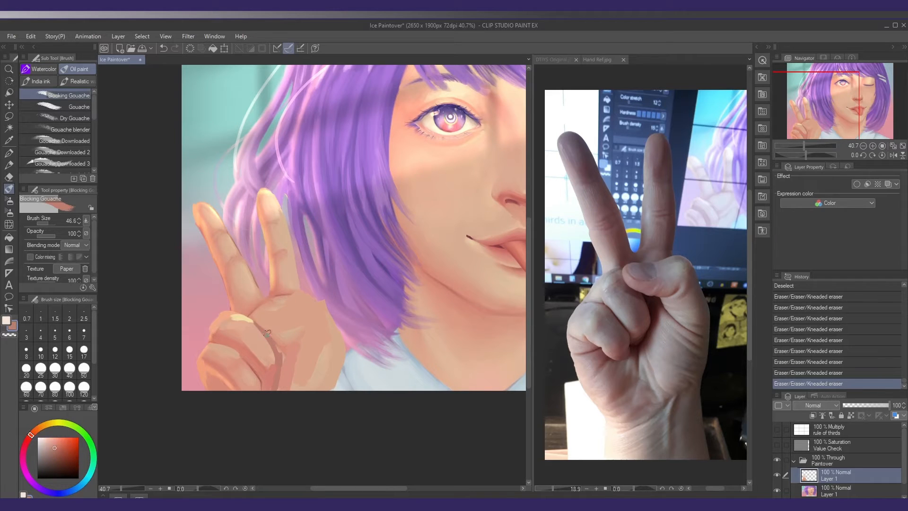
pyautogui.press('[')
pyautogui.press('[')
pyautogui.moveTo(266, 331); pyautogui.dragTo(298, 333)
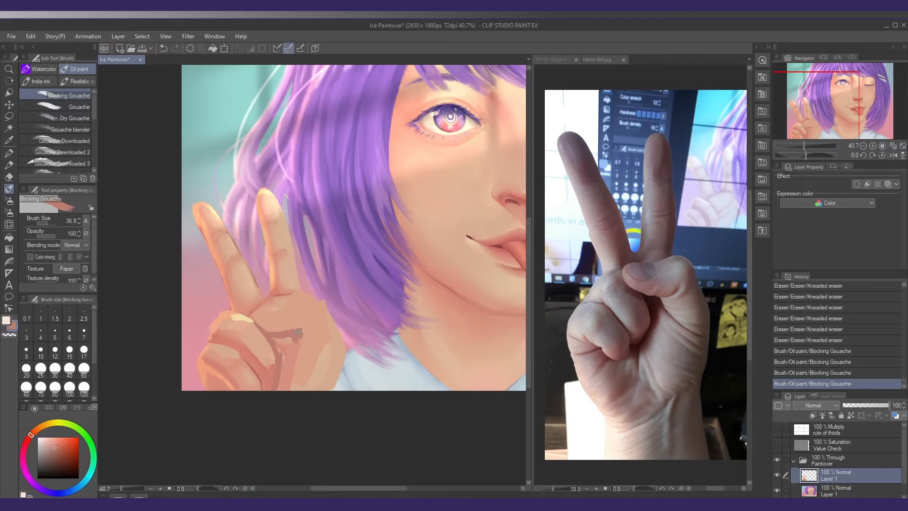
pyautogui.keyDown('alt'); pyautogui.click(302, 331); pyautogui.keyUp('alt')
pyautogui.click(302, 329)
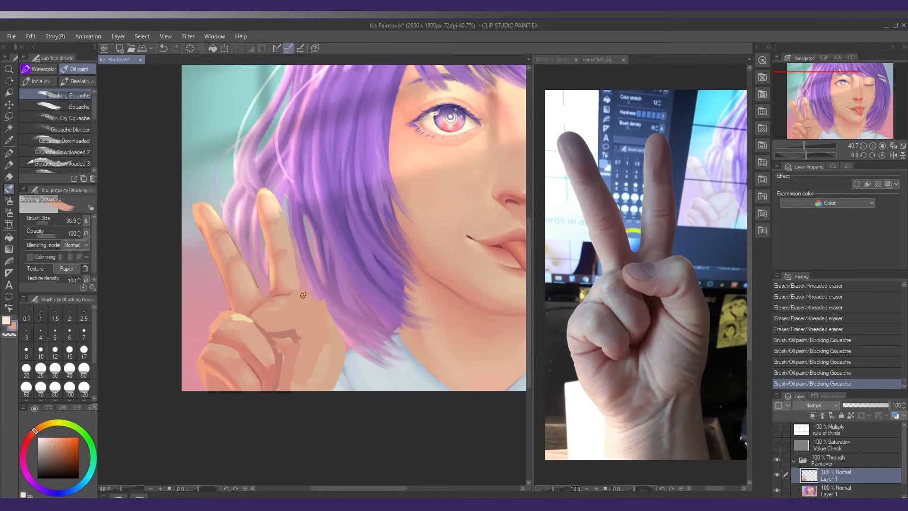
# Round out the palm's hair-side edge in peach and trim its outer contour down to the wrist with the Kneaded eraser
pyautogui.moveTo(303, 295); pyautogui.dragTo(312, 299)
pyautogui.moveTo(315, 300); pyautogui.dragTo(322, 298)
pyautogui.moveTo(314, 297)
pyautogui.mouseDown()
pyautogui.moveTo(320, 302)
pyautogui.moveTo(284, 308)
pyautogui.moveTo(335, 321)
pyautogui.moveTo(344, 346)
pyautogui.mouseUp()
pyautogui.press('e')
pyautogui.moveTo(341, 333); pyautogui.dragTo(337, 385)
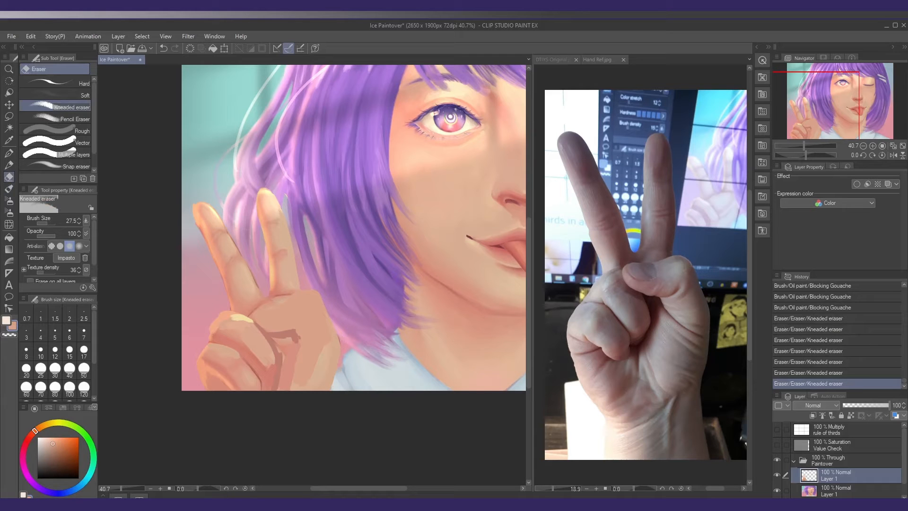
pyautogui.press('b')
pyautogui.moveTo(301, 334); pyautogui.dragTo(306, 329)
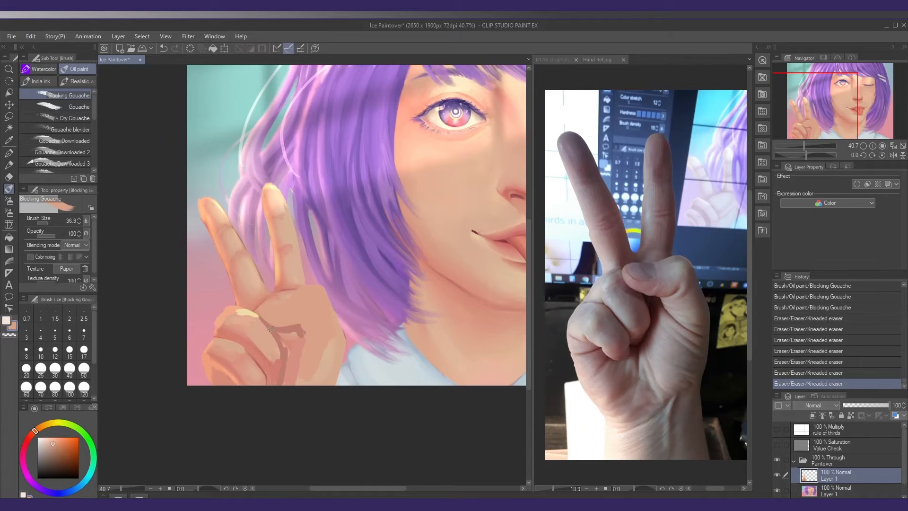
# Block in the folded thumb across the palm with Blocking Gouache and tidy its upper edge with the Kneaded eraser
pyautogui.keyDown('alt'); pyautogui.click(247, 312); pyautogui.keyUp('alt')
pyautogui.moveTo(259, 310); pyautogui.dragTo(287, 303)
pyautogui.moveTo(284, 302); pyautogui.dragTo(324, 289)
pyautogui.keyDown('alt'); pyautogui.click(286, 327); pyautogui.keyUp('alt')
pyautogui.moveTo(265, 319); pyautogui.dragTo(288, 329)
pyautogui.press('e')
pyautogui.moveTo(306, 284)
pyautogui.mouseDown()
pyautogui.moveTo(298, 244)
pyautogui.moveTo(300, 278)
pyautogui.mouseUp()
pyautogui.press('b')
pyautogui.keyDown('alt'); pyautogui.click(289, 241); pyautogui.keyUp('alt')
# Trim the outer raised finger's inner edge down to its base with the Kneaded eraser
pyautogui.press('e')
pyautogui.moveTo(249, 250); pyautogui.dragTo(261, 274)
pyautogui.moveTo(241, 235); pyautogui.dragTo(259, 271)
pyautogui.moveTo(255, 260); pyautogui.dragTo(266, 286)
# Paint the reddish-brown shadow directly beneath the folded thumb with Blocking Gouache
pyautogui.press('b')
pyautogui.keyDown('alt'); pyautogui.click(289, 330); pyautogui.keyUp('alt')
pyautogui.moveTo(280, 326)
pyautogui.mouseDown()
pyautogui.moveTo(288, 337)
pyautogui.moveTo(303, 328)
pyautogui.mouseUp()
# Lasso the curled fingers, move them slightly, and deselect
pyautogui.press('m')
pyautogui.moveTo(223, 300)
pyautogui.mouseDown()
pyautogui.moveTo(247, 308)
pyautogui.moveTo(218, 305)
pyautogui.mouseUp()
pyautogui.press('k')
pyautogui.moveTo(257, 350)
pyautogui.mouseDown()
pyautogui.moveTo(285, 378)
pyautogui.moveTo(292, 345)
pyautogui.moveTo(287, 364)
pyautogui.mouseUp()
pyautogui.hotkey('ctrl', 'd')
# Paint the light and shadow planes of the thumb's knuckle and base with Blocking Gouache
pyautogui.press('b')
pyautogui.keyDown('alt'); pyautogui.click(282, 362); pyautogui.keyUp('alt')
pyautogui.keyDown('alt'); pyautogui.click(289, 371); pyautogui.keyUp('alt')
pyautogui.keyDown('alt'); pyautogui.click(313, 333); pyautogui.keyUp('alt')
pyautogui.moveTo(307, 331); pyautogui.dragTo(303, 338)
pyautogui.keyDown('alt'); pyautogui.click(314, 316); pyautogui.keyUp('alt')
pyautogui.moveTo(292, 307); pyautogui.dragTo(312, 298)
pyautogui.moveTo(315, 301)
pyautogui.mouseDown()
pyautogui.moveTo(325, 318)
pyautogui.moveTo(314, 334)
pyautogui.mouseUp()
pyautogui.moveTo(316, 336)
pyautogui.mouseDown()
pyautogui.moveTo(310, 354)
pyautogui.moveTo(313, 341)
pyautogui.mouseUp()
# Lock the layer's transparent pixels and glaze the palm's hair-side edge with Blocking Gouache at 31 opacity
pyautogui.keyDown('alt'); pyautogui.click(290, 366); pyautogui.keyUp('alt')
pyautogui.click(43, 236)
pyautogui.click(50, 224)
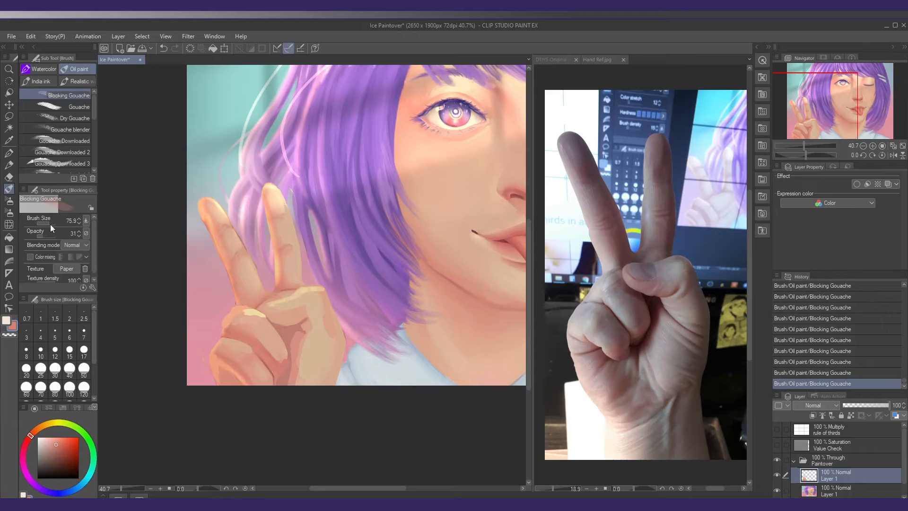
pyautogui.moveTo(329, 376); pyautogui.dragTo(297, 382)
pyautogui.click(851, 415)
pyautogui.moveTo(344, 342); pyautogui.dragTo(331, 381)
pyautogui.moveTo(337, 353); pyautogui.dragTo(318, 374)
pyautogui.keyDown('alt'); pyautogui.click(322, 360); pyautogui.keyUp('alt')
# Unlock the transparent pixels and clean the outer raised finger's inner base with the Kneaded eraser
pyautogui.moveTo(256, 269); pyautogui.dragTo(258, 269)
pyautogui.moveTo(259, 278); pyautogui.dragTo(257, 259)
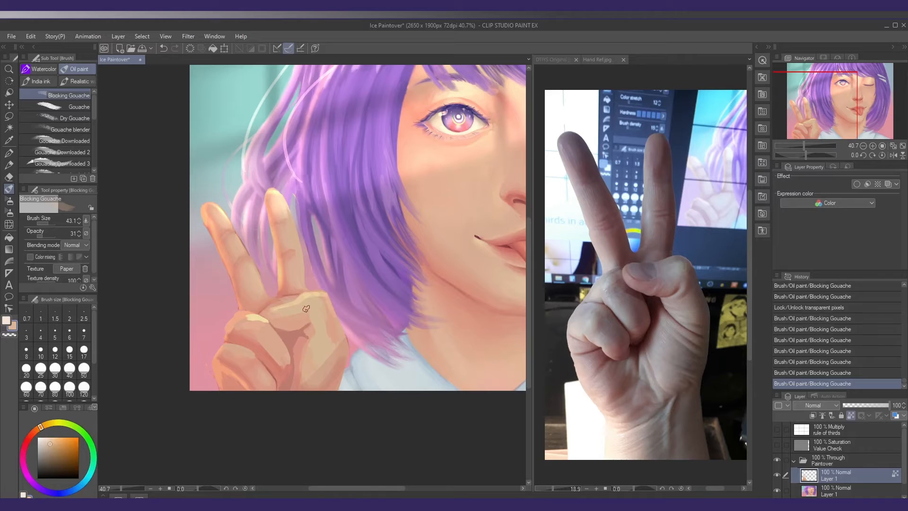
pyautogui.press('e')
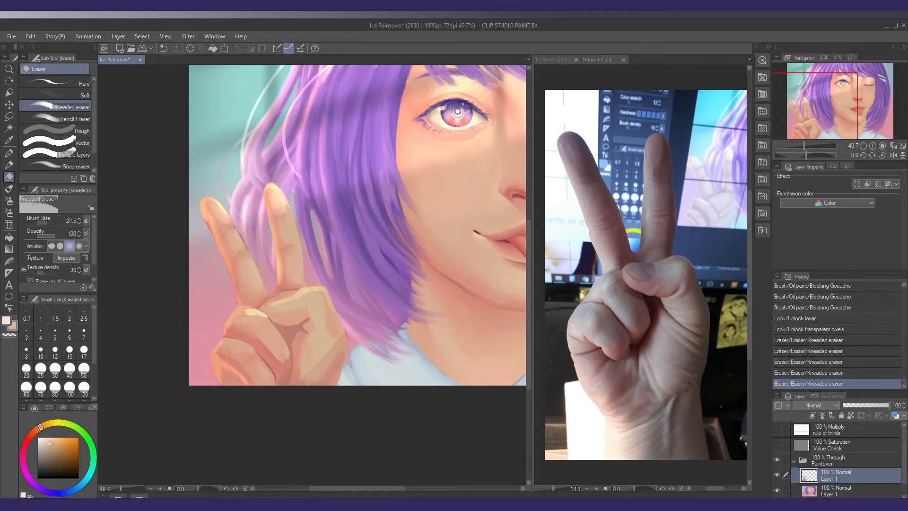
pyautogui.press('b')
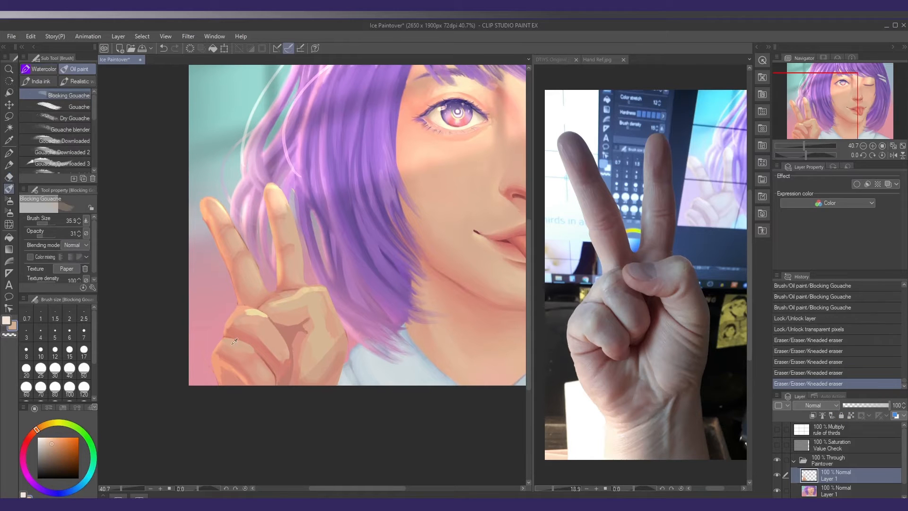
# Deepen the creases and shadow planes of the curled fingers with reddish Blocking Gouache
pyautogui.moveTo(226, 343)
pyautogui.mouseDown()
pyautogui.moveTo(273, 359)
pyautogui.moveTo(279, 381)
pyautogui.mouseUp()
pyautogui.keyDown('alt'); pyautogui.click(272, 363); pyautogui.keyUp('alt')
pyautogui.moveTo(279, 363); pyautogui.dragTo(276, 382)
pyautogui.moveTo(284, 362)
pyautogui.mouseDown()
pyautogui.moveTo(279, 379)
pyautogui.moveTo(273, 374)
pyautogui.mouseUp()
pyautogui.keyDown('alt'); pyautogui.click(273, 368); pyautogui.keyUp('alt')
pyautogui.moveTo(271, 365); pyautogui.dragTo(273, 384)
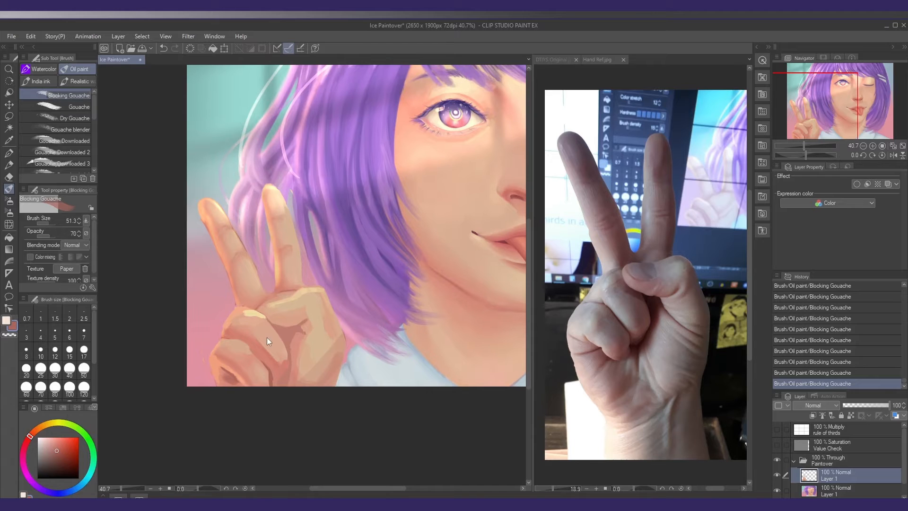
pyautogui.moveTo(246, 344); pyautogui.dragTo(250, 376)
# Define the thumb tip's contour and underside shading with Blocking Gouache at size 14.5 and 100 opacity
pyautogui.scroll(1, 302, 347)
pyautogui.keyDown('alt'); pyautogui.click(304, 347); pyautogui.keyUp('alt')
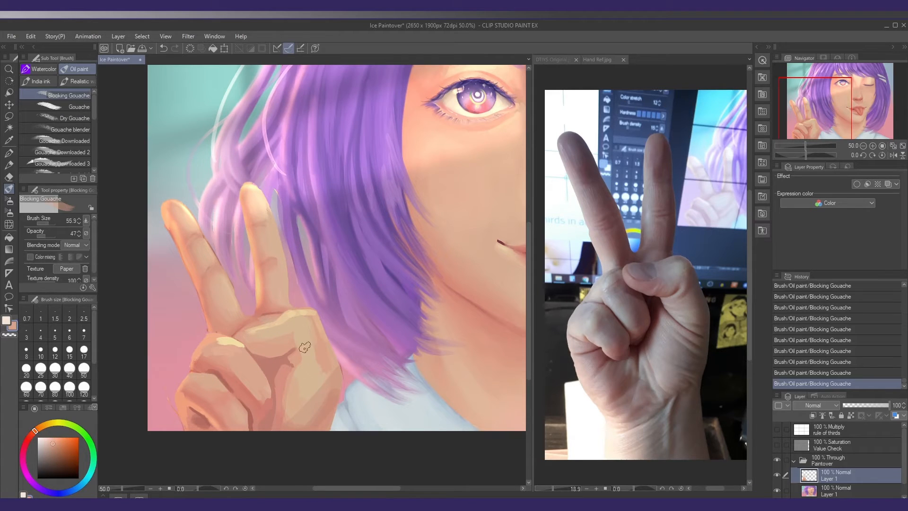
pyautogui.keyDown('alt'); pyautogui.click(251, 336); pyautogui.keyUp('alt')
pyautogui.keyDown('alt'); pyautogui.click(272, 354); pyautogui.keyUp('alt')
pyautogui.keyDown('alt'); pyautogui.click(249, 323); pyautogui.keyUp('alt')
pyautogui.keyDown('alt'); pyautogui.click(271, 362); pyautogui.keyUp('alt')
pyautogui.press('[')
pyautogui.press('[')
pyautogui.press('[')
pyautogui.moveTo(47, 236); pyautogui.dragTo(55, 236)
pyautogui.hotkey('ctrl', 'z')
pyautogui.moveTo(258, 353); pyautogui.dragTo(279, 358)
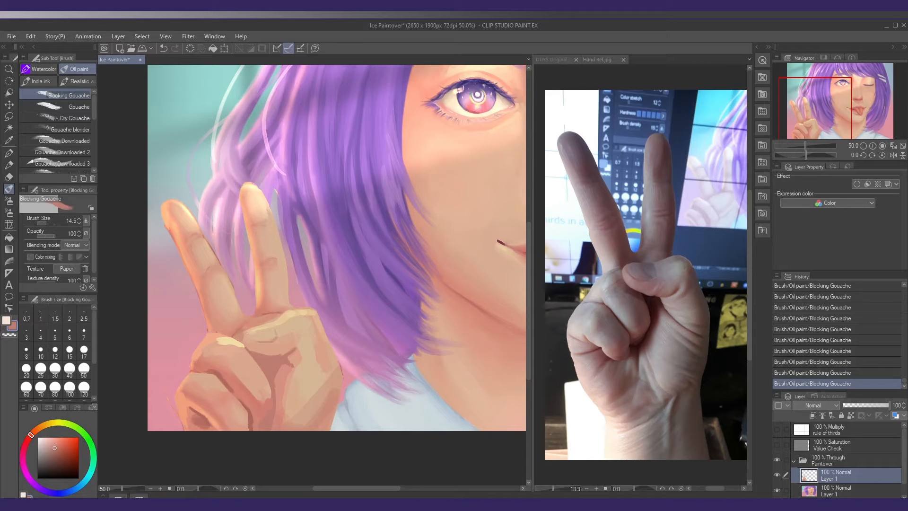
# Reshape the palm's outer edge, thumb knuckle and inner raised finger with Liquify at size 273.5 and strength 21
pyautogui.press('j')
pyautogui.moveTo(352, 385); pyautogui.dragTo(341, 381)
pyautogui.moveTo(328, 321); pyautogui.dragTo(332, 321)
pyautogui.press('[')
pyautogui.press('[')
pyautogui.press('[')
pyautogui.moveTo(293, 265); pyautogui.dragTo(284, 239)
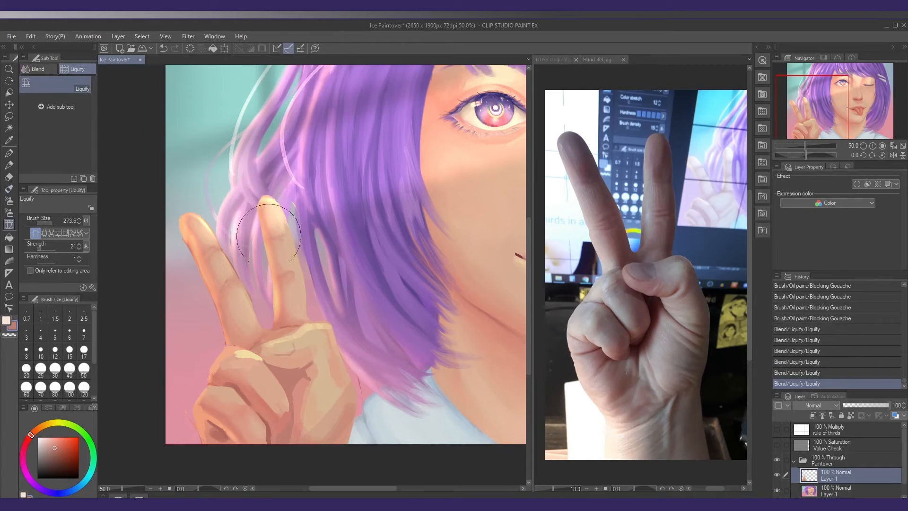
# Refine the contours of the curled fingers and palm with Liquify at brush size 159.8
pyautogui.moveTo(225, 334)
pyautogui.mouseDown()
pyautogui.moveTo(233, 334)
pyautogui.moveTo(223, 305)
pyautogui.mouseUp()
pyautogui.moveTo(299, 406); pyautogui.dragTo(293, 413)
pyautogui.moveTo(285, 360); pyautogui.dragTo(276, 355)
pyautogui.moveTo(203, 340); pyautogui.dragTo(229, 325)
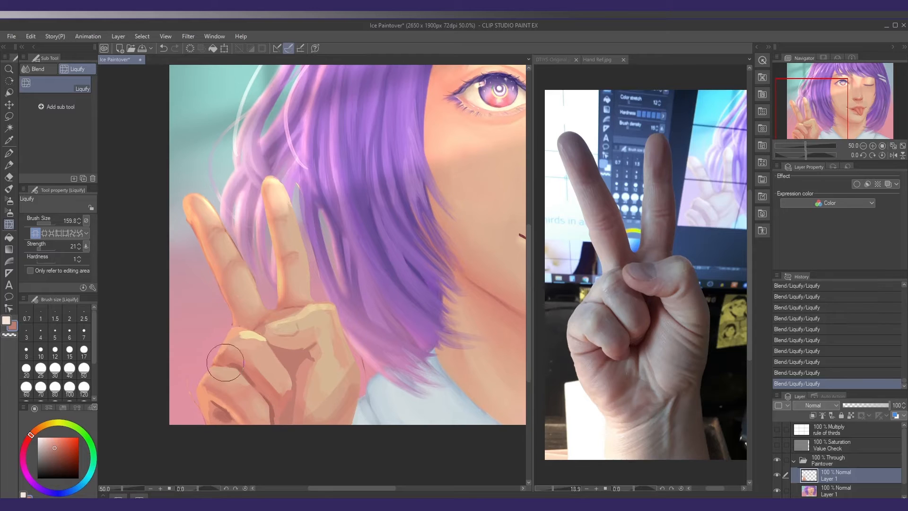
pyautogui.moveTo(262, 425); pyautogui.dragTo(255, 429)
pyautogui.moveTo(348, 369); pyautogui.dragTo(351, 376)
# Lasso the curled fingers, adjust them with Scale/Rotate, and deselect
pyautogui.press('o')
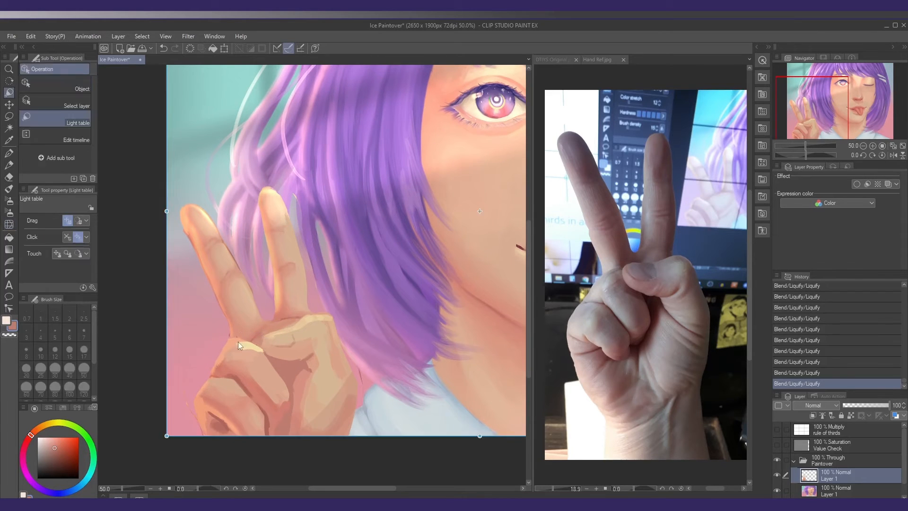
pyautogui.press('m')
pyautogui.moveTo(225, 337)
pyautogui.mouseDown()
pyautogui.moveTo(268, 349)
pyautogui.moveTo(166, 364)
pyautogui.mouseUp()
pyautogui.hotkey('ctrl', 't')
# Clean and repaint the join between the outer raised finger and the curled-finger knuckle with Blocking Gouache at size 22.9
pyautogui.press('b')
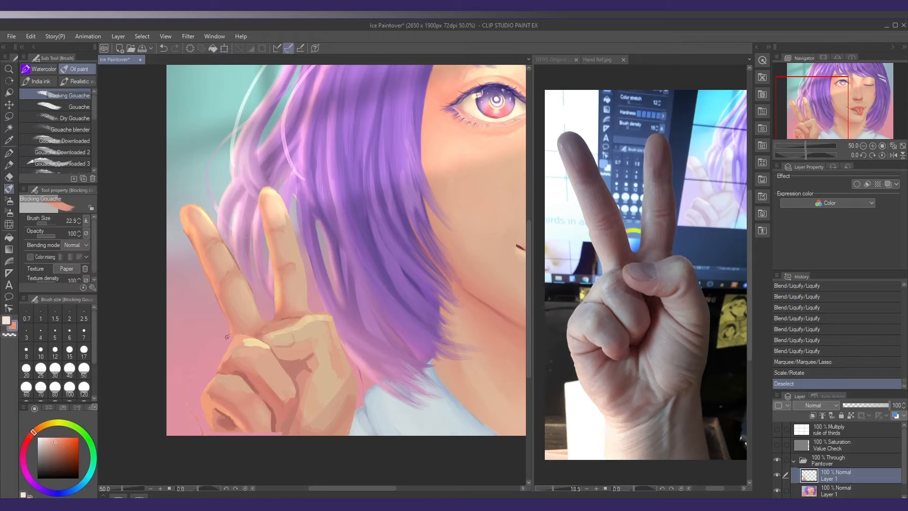
pyautogui.press('e')
pyautogui.moveTo(229, 331); pyautogui.dragTo(230, 337)
pyautogui.press('b')
pyautogui.moveTo(229, 326)
pyautogui.mouseDown()
pyautogui.moveTo(231, 335)
pyautogui.moveTo(243, 331)
pyautogui.mouseUp()
pyautogui.moveTo(237, 337); pyautogui.dragTo(250, 330)
# Paint the shadows between the curled fingers and along the palm with Blocking Gouache at size 22.9
pyautogui.moveTo(255, 379); pyautogui.dragTo(255, 354)
pyautogui.moveTo(226, 411); pyautogui.dragTo(211, 409)
pyautogui.moveTo(222, 409); pyautogui.dragTo(242, 410)
pyautogui.moveTo(239, 410); pyautogui.dragTo(282, 414)
pyautogui.keyDown('alt'); pyautogui.click(280, 399); pyautogui.keyUp('alt')
pyautogui.moveTo(300, 390); pyautogui.dragTo(281, 387)
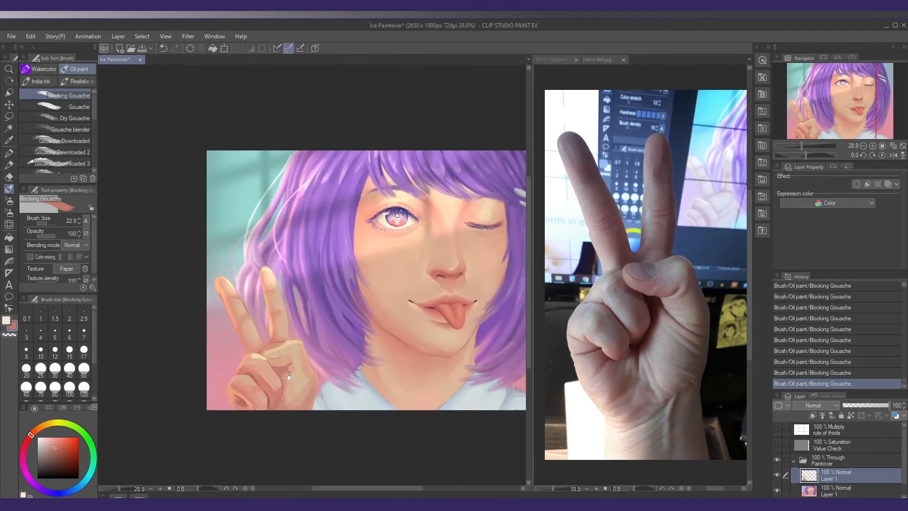
# Refine the thumb tip's edge where it meets the curled finger with Blocking Gouache at size 22.9
pyautogui.scroll(4, 280, 387)
pyautogui.keyDown('alt'); pyautogui.click(279, 355); pyautogui.keyUp('alt')
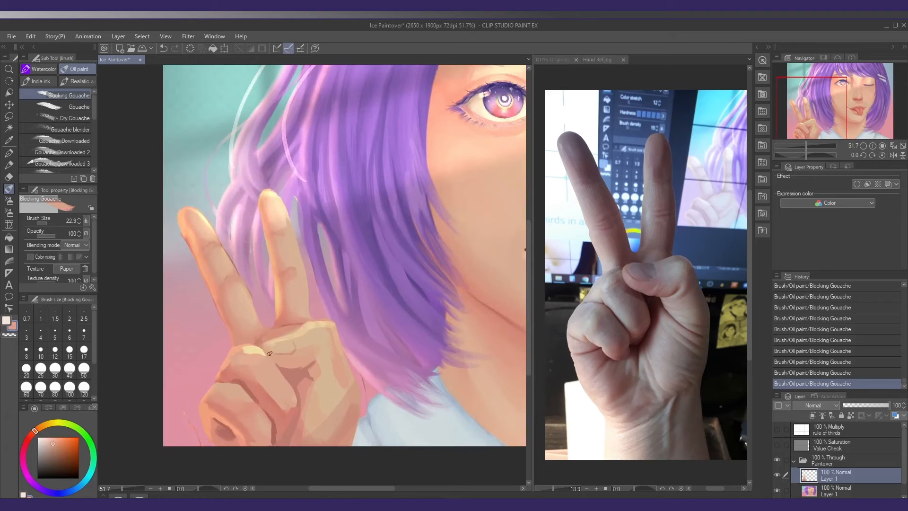
pyautogui.keyDown('alt'); pyautogui.click(265, 356); pyautogui.keyUp('alt')
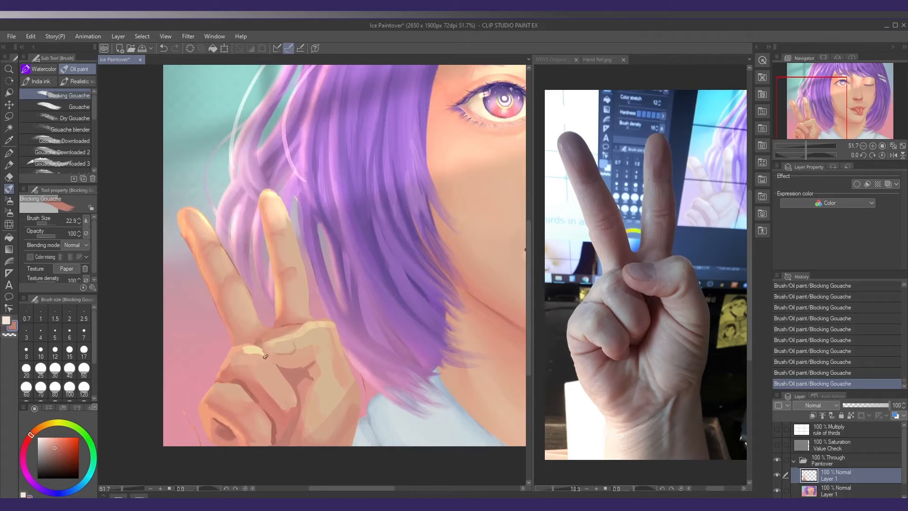
pyautogui.moveTo(298, 356); pyautogui.dragTo(290, 357)
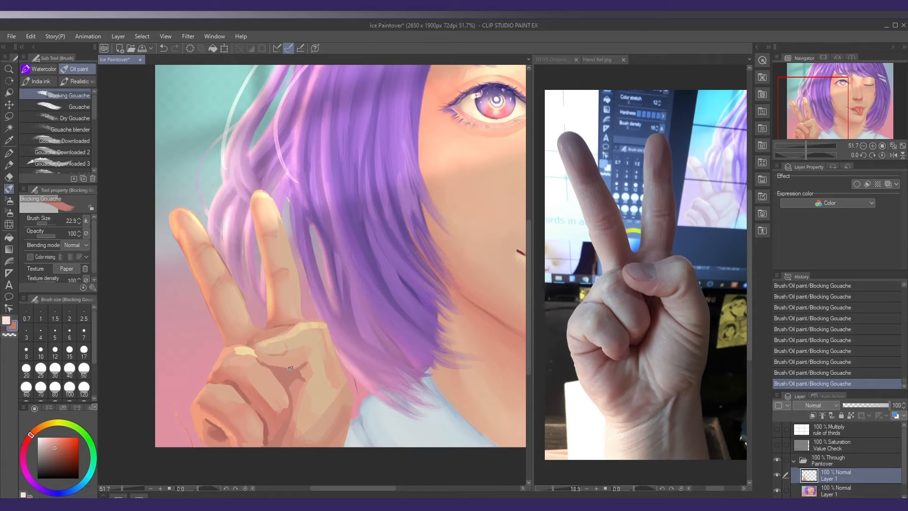
pyautogui.moveTo(303, 356); pyautogui.dragTo(254, 347)
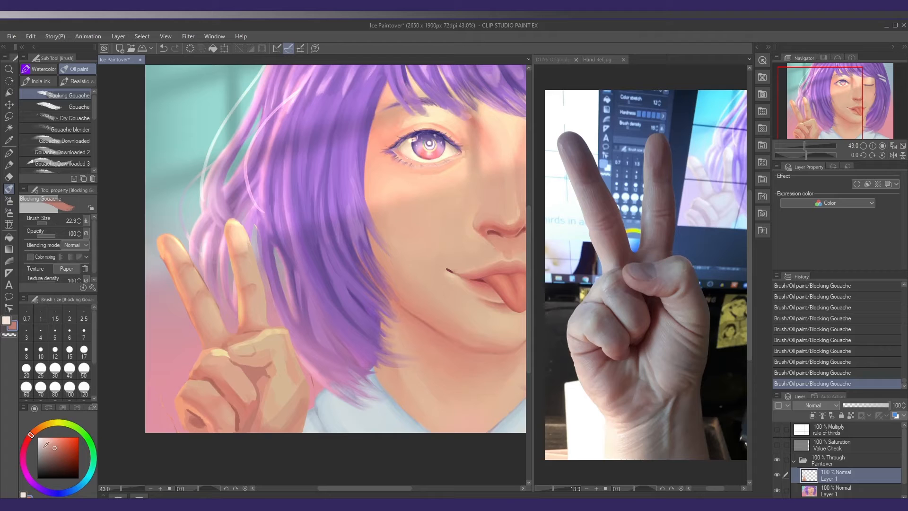
# Block in the thumbnail with purple sampled from the hair
pyautogui.moveTo(171, 352); pyautogui.dragTo(142, 366)
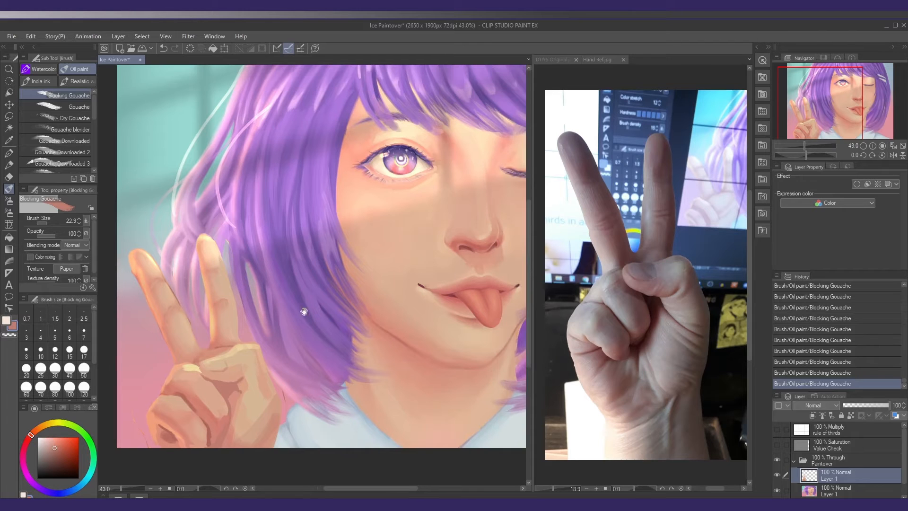
pyautogui.keyDown('alt'); pyautogui.click(314, 192); pyautogui.keyUp('alt')
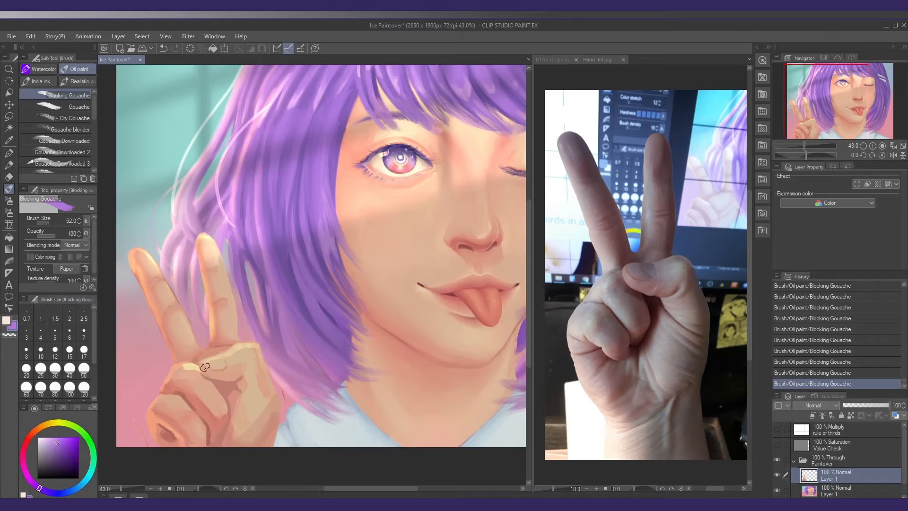
pyautogui.scroll(2, 205, 366)
pyautogui.moveTo(185, 367)
pyautogui.mouseDown()
pyautogui.moveTo(235, 358)
pyautogui.moveTo(231, 370)
pyautogui.moveTo(198, 365)
pyautogui.moveTo(227, 366)
pyautogui.moveTo(217, 365)
pyautogui.mouseUp()
pyautogui.hotkey('ctrl', 'z')
pyautogui.press('[')
pyautogui.press('[')
pyautogui.press('[')
pyautogui.press('[')
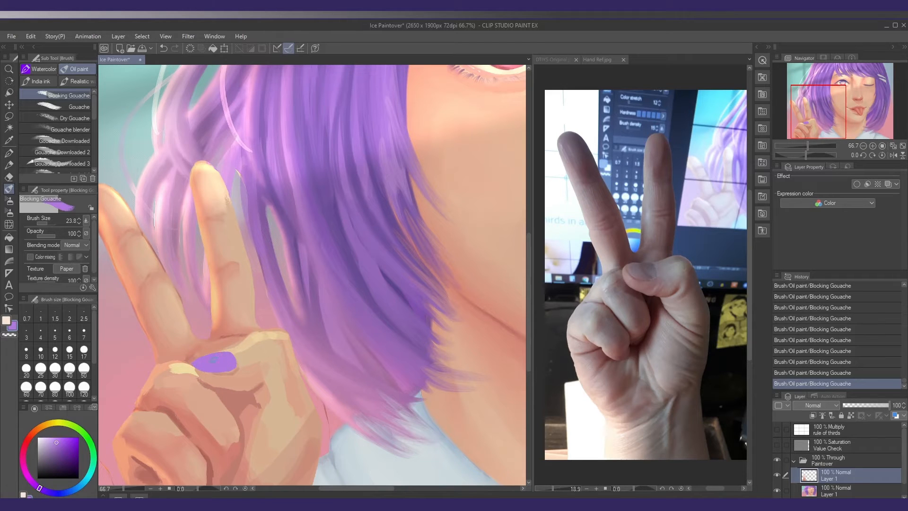
# Sharpen the purple thumbnail's pointed tip and upper edge with Blocking Gouache at size 12.4
pyautogui.keyDown('ctrl'); pyautogui.click(200, 363); pyautogui.keyUp('ctrl')
pyautogui.hotkey('ctrl', 'z')
pyautogui.keyDown('ctrl'); pyautogui.click(201, 363); pyautogui.keyUp('ctrl')
pyautogui.keyDown('ctrl'); pyautogui.click(201, 364); pyautogui.keyUp('ctrl')
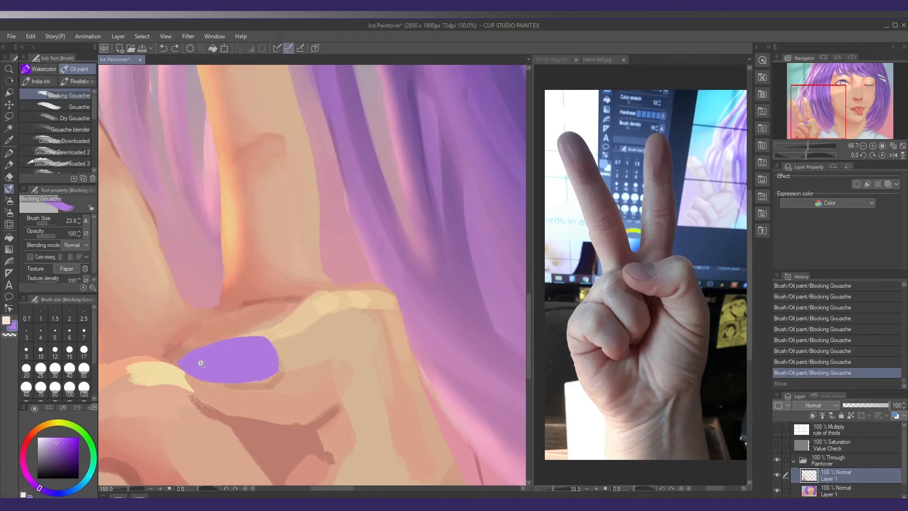
pyautogui.hotkey('ctrl', 'z')
pyautogui.moveTo(200, 363); pyautogui.dragTo(197, 354)
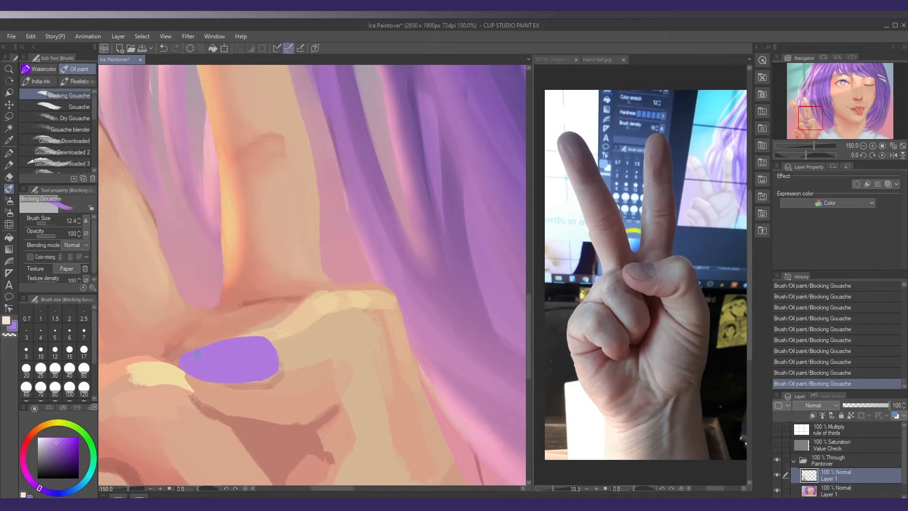
pyautogui.keyDown('alt'); pyautogui.click(244, 350); pyautogui.keyUp('alt')
pyautogui.keyDown('alt'); pyautogui.click(244, 349); pyautogui.keyUp('alt')
pyautogui.keyDown('alt'); pyautogui.click(244, 350); pyautogui.keyUp('alt')
pyautogui.keyDown('ctrl'); pyautogui.click(247, 361); pyautogui.keyUp('ctrl')
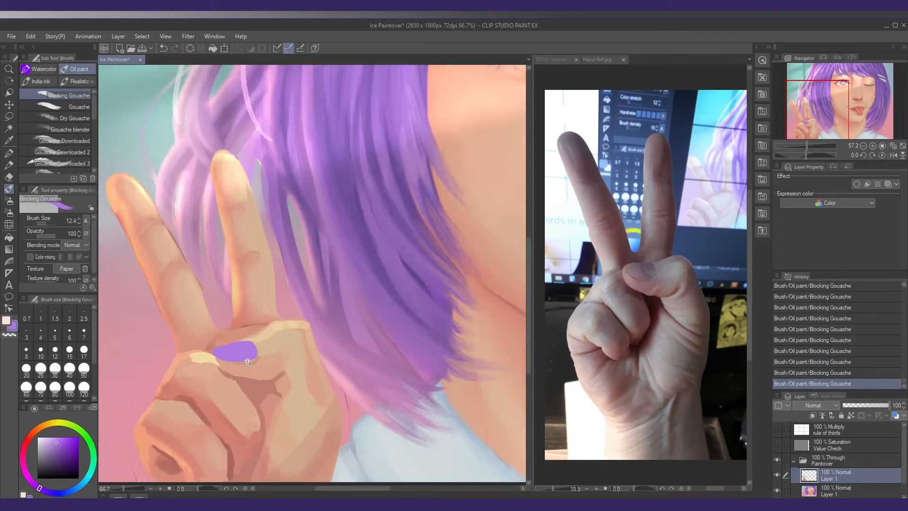
# Clean up the thumbnail's outline with sampled skin tone and hair purple at size 12.4
pyautogui.keyDown('ctrl'); pyautogui.click(250, 360); pyautogui.keyUp('ctrl')
pyautogui.keyDown('alt'); pyautogui.click(217, 364); pyautogui.keyUp('alt')
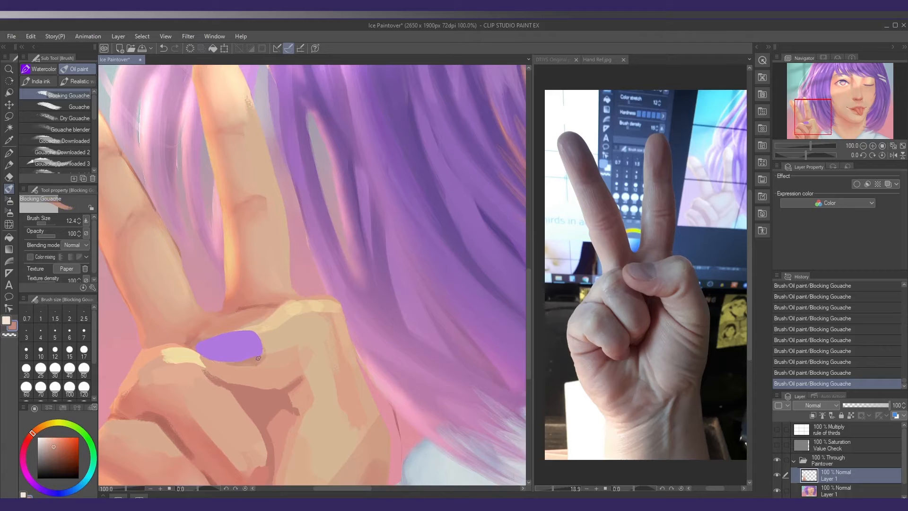
pyautogui.keyDown('alt'); pyautogui.click(248, 365); pyautogui.keyUp('alt')
pyautogui.keyDown('alt'); pyautogui.click(243, 352); pyautogui.keyUp('alt')
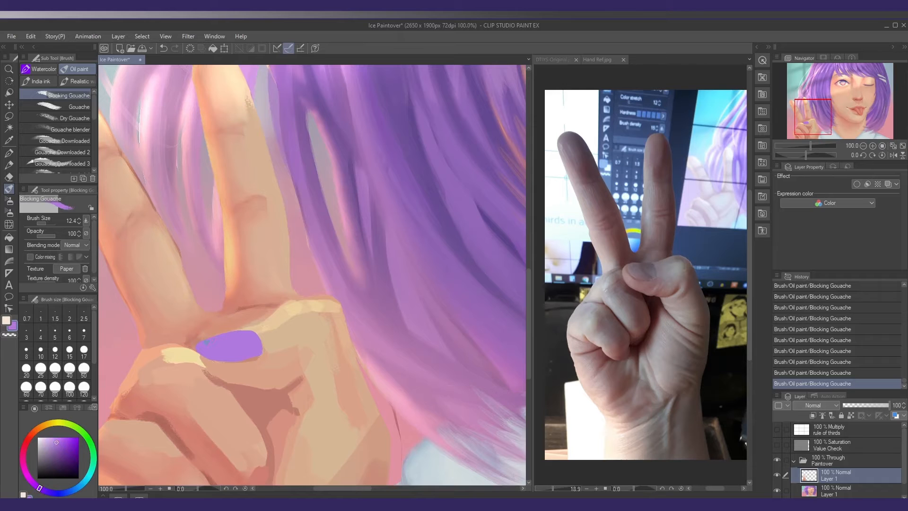
pyautogui.moveTo(207, 341)
pyautogui.mouseDown()
pyautogui.moveTo(254, 332)
pyautogui.moveTo(235, 339)
pyautogui.moveTo(296, 349)
pyautogui.mouseUp()
# Paint a bunny head with two ears on the purple thumbnail in pale blue sampled from the shirt
pyautogui.keyDown('alt'); pyautogui.click(347, 402); pyautogui.keyUp('alt')
pyautogui.press('[')
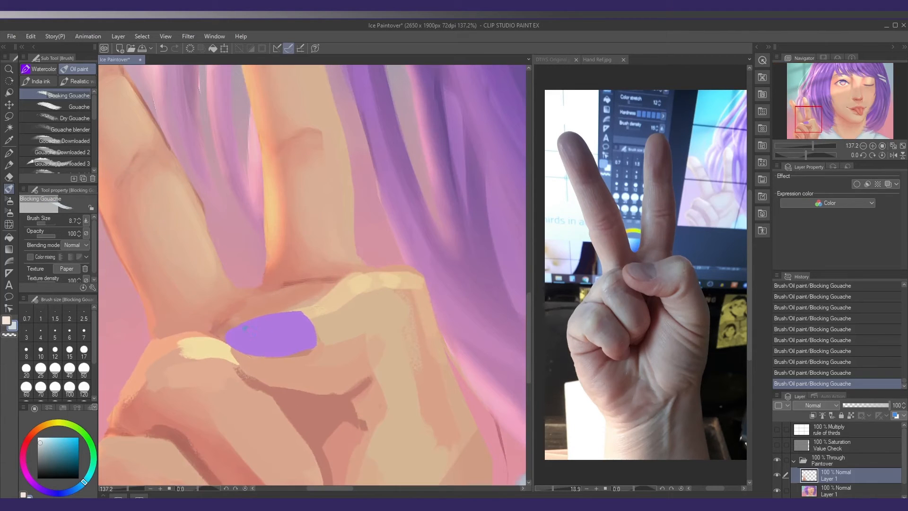
pyautogui.moveTo(246, 327); pyautogui.dragTo(259, 329)
pyautogui.press(']')
pyautogui.press(']')
pyautogui.moveTo(264, 339)
pyautogui.mouseDown()
pyautogui.moveTo(284, 328)
pyautogui.moveTo(270, 338)
pyautogui.mouseUp()
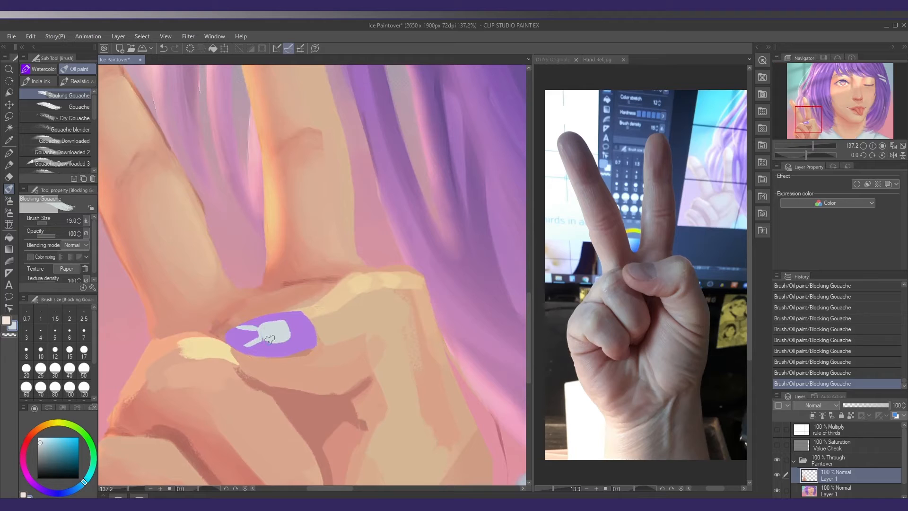
pyautogui.press('[')
pyautogui.press('[')
pyautogui.moveTo(238, 328)
pyautogui.mouseDown()
pyautogui.moveTo(256, 329)
pyautogui.moveTo(254, 345)
pyautogui.moveTo(297, 328)
pyautogui.mouseUp()
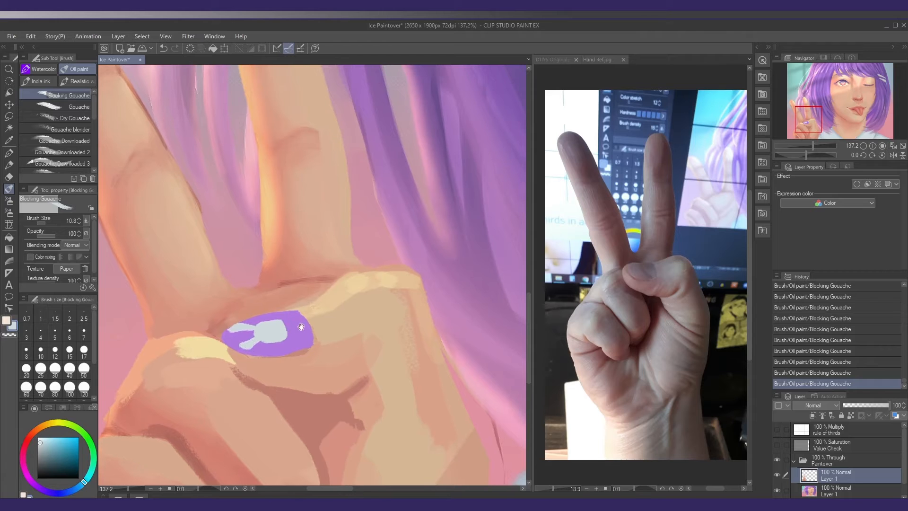
# Paint a small heart beside the bunny on the thumbnail in pink sampled from the open eye
pyautogui.scroll(-5, 303, 328)
pyautogui.moveTo(450, 277); pyautogui.dragTo(304, 298)
pyautogui.scroll(-5, 305, 297)
pyautogui.moveTo(420, 229); pyautogui.dragTo(382, 239)
pyautogui.scroll(3, 318, 200)
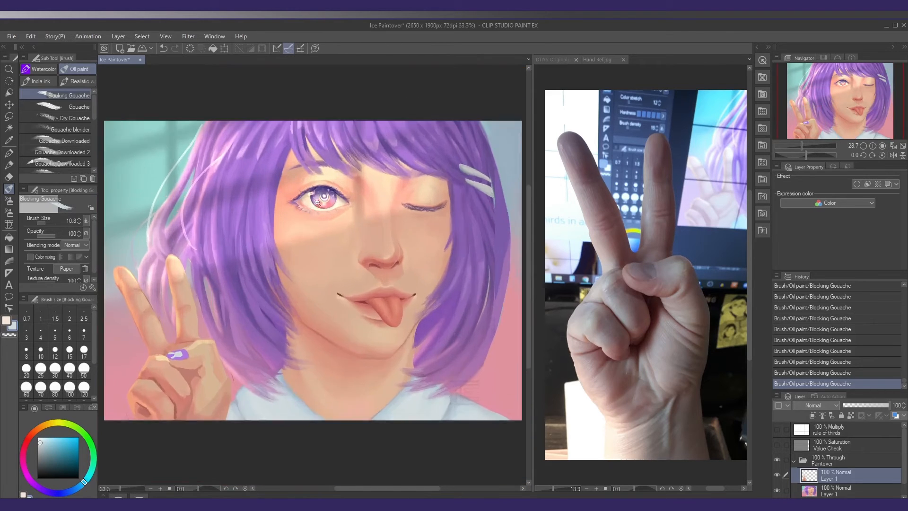
pyautogui.keyDown('alt'); pyautogui.click(327, 199); pyautogui.keyUp('alt')
pyautogui.moveTo(205, 365); pyautogui.dragTo(434, 170)
pyautogui.scroll(3, 302, 304)
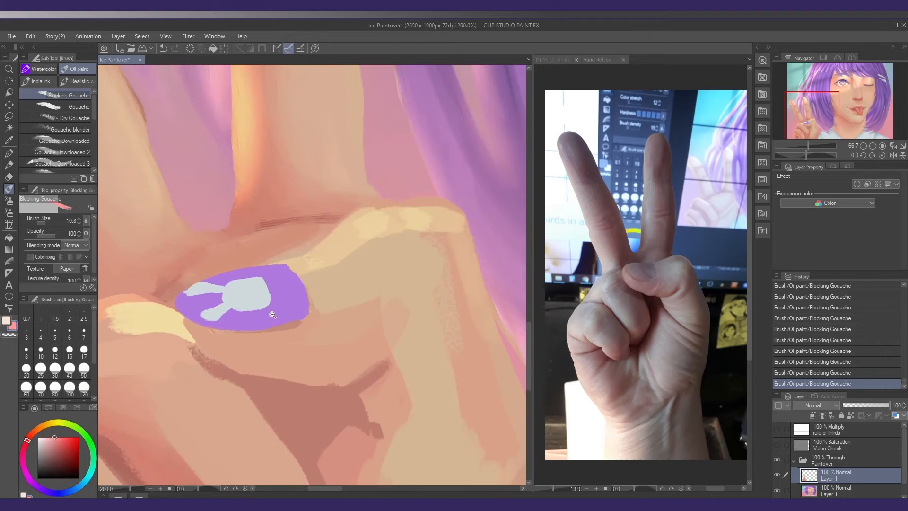
pyautogui.moveTo(285, 304)
pyautogui.mouseDown()
pyautogui.moveTo(279, 297)
pyautogui.moveTo(291, 307)
pyautogui.moveTo(272, 312)
pyautogui.moveTo(286, 304)
pyautogui.mouseUp()
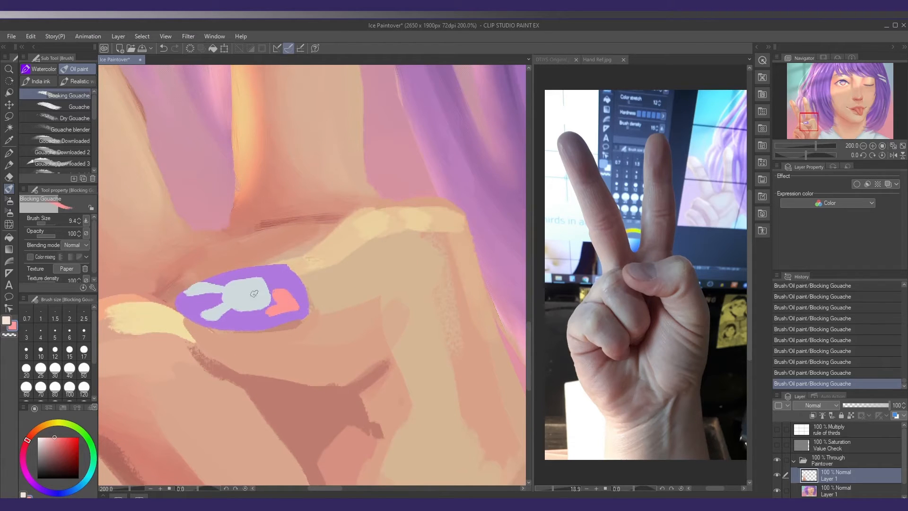
# Draw the bunny's facial features on the thumbnail in dark purple sampled from the eye, using brush size 7
pyautogui.scroll(-6, 256, 294)
pyautogui.scroll(1, 382, 172)
pyautogui.keyDown('alt'); pyautogui.click(381, 148); pyautogui.keyUp('alt')
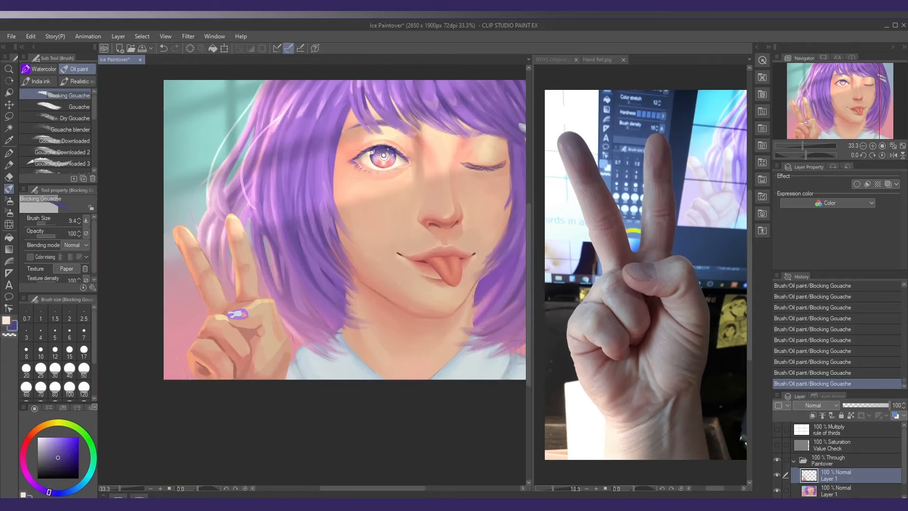
pyautogui.scroll(7, 245, 316)
pyautogui.press('[')
pyautogui.press('[')
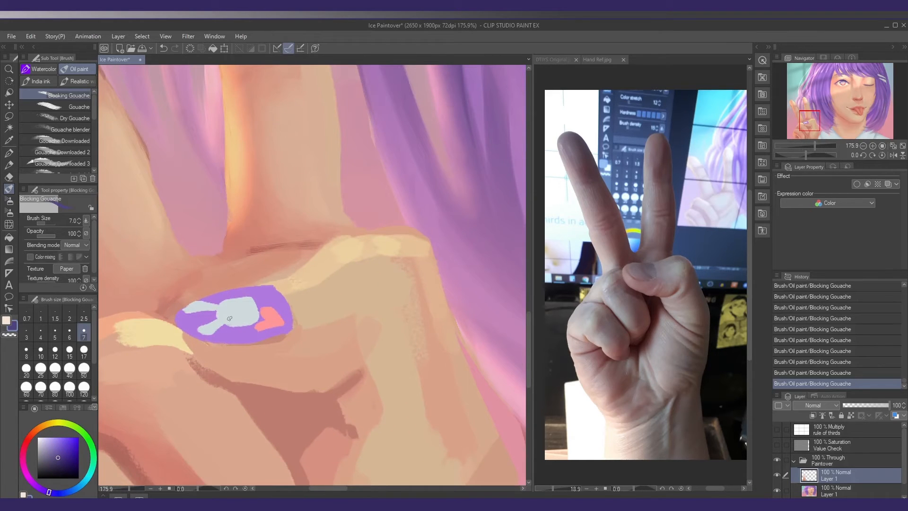
pyautogui.moveTo(226, 318)
pyautogui.mouseDown()
pyautogui.moveTo(248, 311)
pyautogui.moveTo(252, 317)
pyautogui.moveTo(242, 321)
pyautogui.mouseUp()
pyautogui.scroll(-7, 269, 304)
pyautogui.scroll(4, 315, 320)
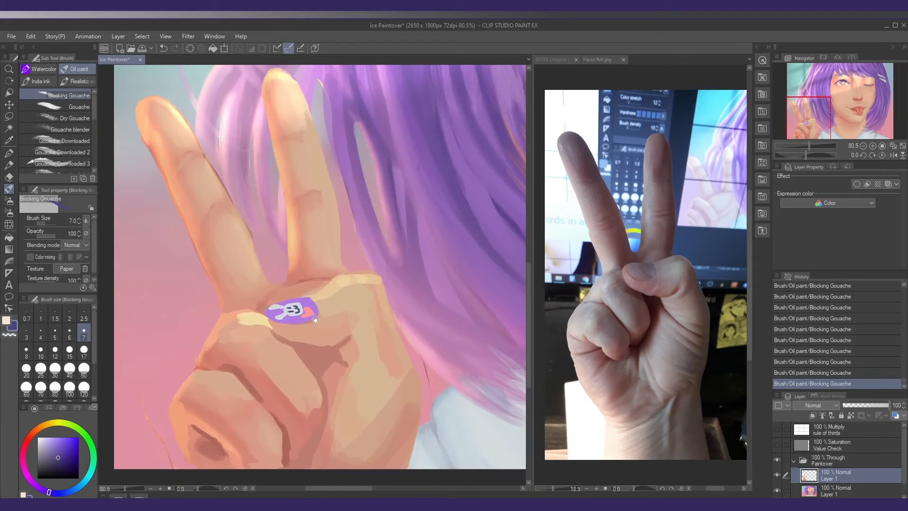
# Shade the thumbnail art with muted dark purple Blocking Gouache in Multiply mode at 14 opacity and size 32.8
pyautogui.scroll(1, 315, 320)
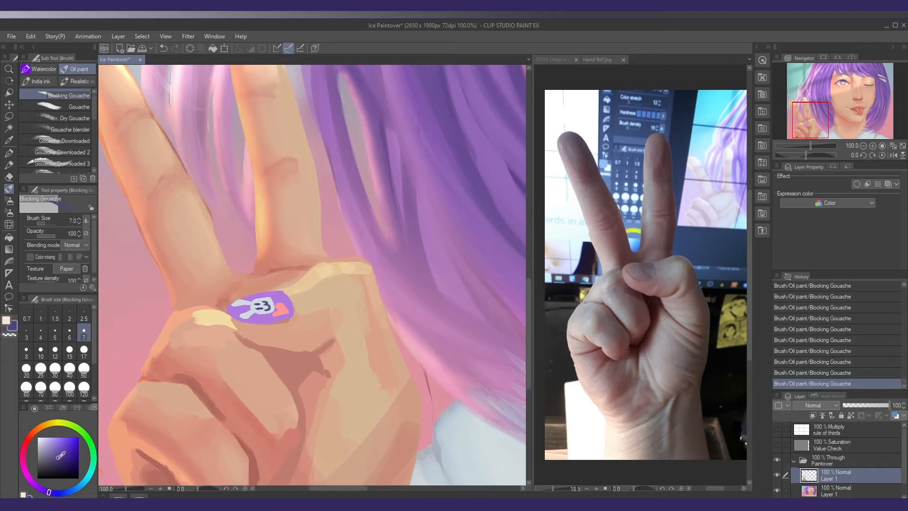
pyautogui.moveTo(61, 455); pyautogui.dragTo(47, 461)
pyautogui.click(42, 235)
pyautogui.click(73, 244)
pyautogui.click(66, 274)
pyautogui.moveTo(256, 312)
pyautogui.mouseDown()
pyautogui.moveTo(282, 310)
pyautogui.moveTo(241, 315)
pyautogui.mouseUp()
pyautogui.hotkey('ctrl', 'z')
pyautogui.click(39, 235)
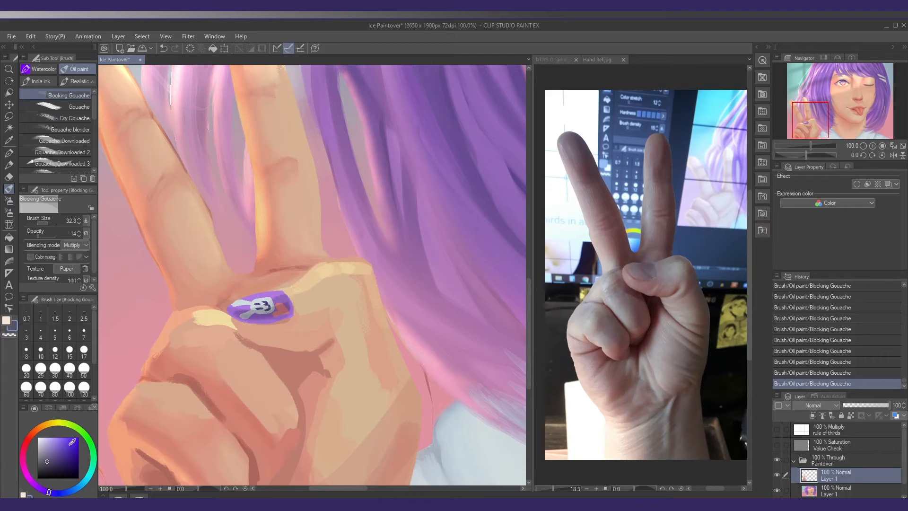
# Brighten the painted thumbnail with pale yellow Blocking Gouache in Overlay mode at 14 opacity
pyautogui.click(53, 422)
pyautogui.click(45, 439)
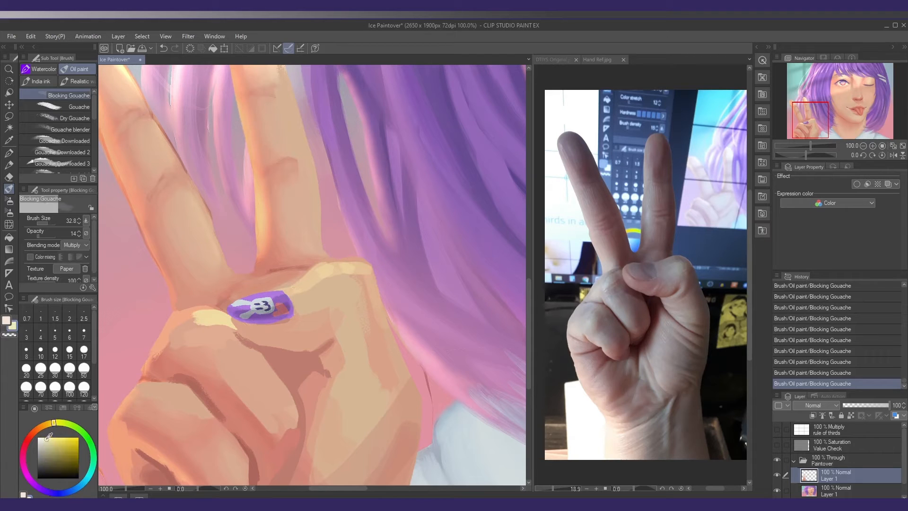
pyautogui.click(69, 244)
pyautogui.click(61, 362)
pyautogui.moveTo(271, 280)
pyautogui.mouseDown()
pyautogui.moveTo(283, 295)
pyautogui.moveTo(194, 305)
pyautogui.mouseUp()
pyautogui.keyDown('alt'); pyautogui.click(257, 315); pyautogui.keyUp('alt')
pyautogui.moveTo(254, 348); pyautogui.dragTo(259, 353)
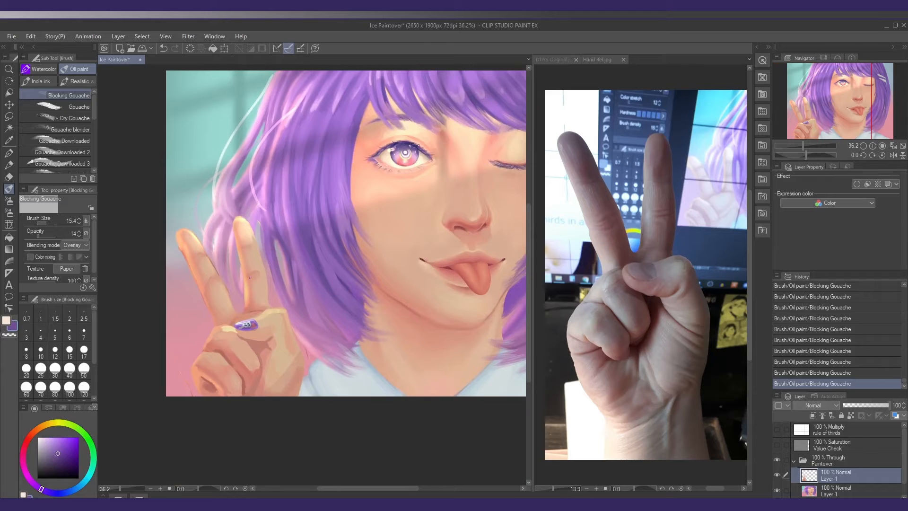
# Sample a light orange skin tone from the middle of the raised finger and set the brush to Normal blending at 100 opacity
pyautogui.moveTo(256, 297)
pyautogui.mouseDown()
pyautogui.moveTo(238, 296)
pyautogui.moveTo(246, 301)
pyautogui.mouseUp()
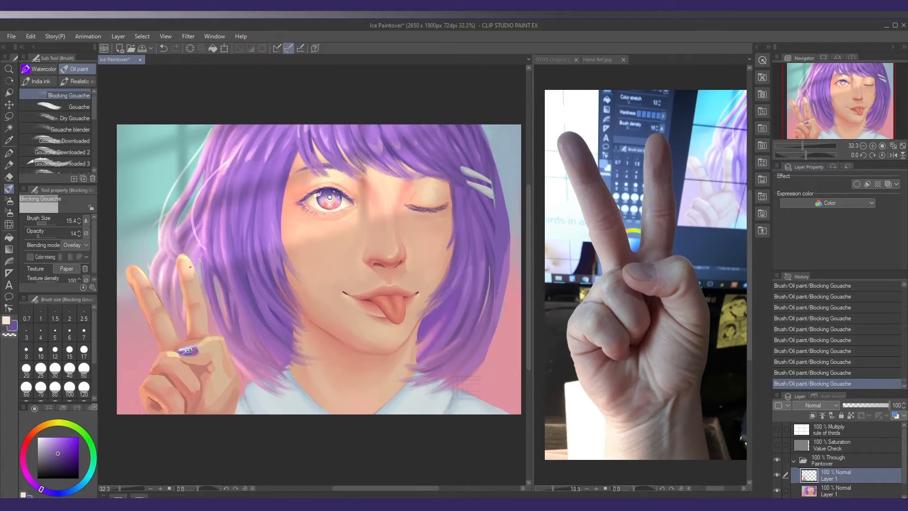
pyautogui.moveTo(191, 306); pyautogui.dragTo(220, 291)
pyautogui.keyDown('alt'); pyautogui.click(222, 311); pyautogui.keyUp('alt')
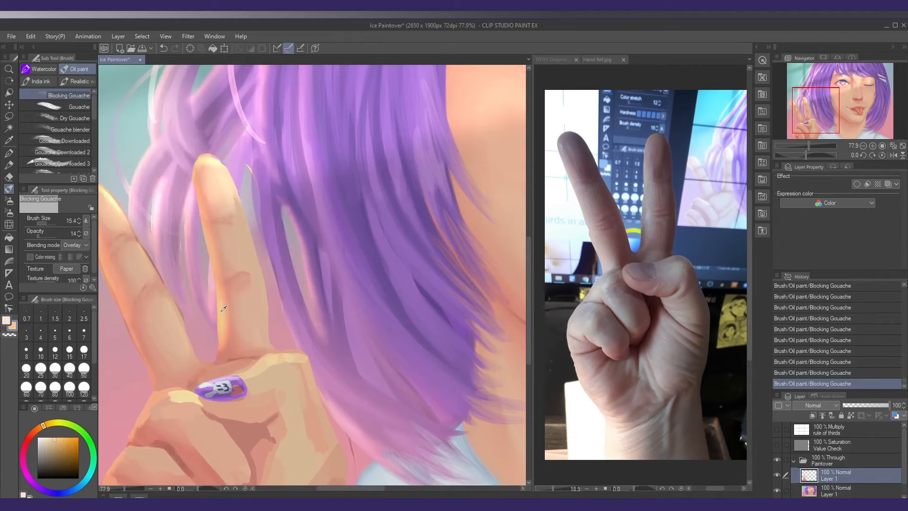
pyautogui.moveTo(143, 331); pyautogui.dragTo(167, 321)
pyautogui.moveTo(50, 237); pyautogui.dragTo(90, 238)
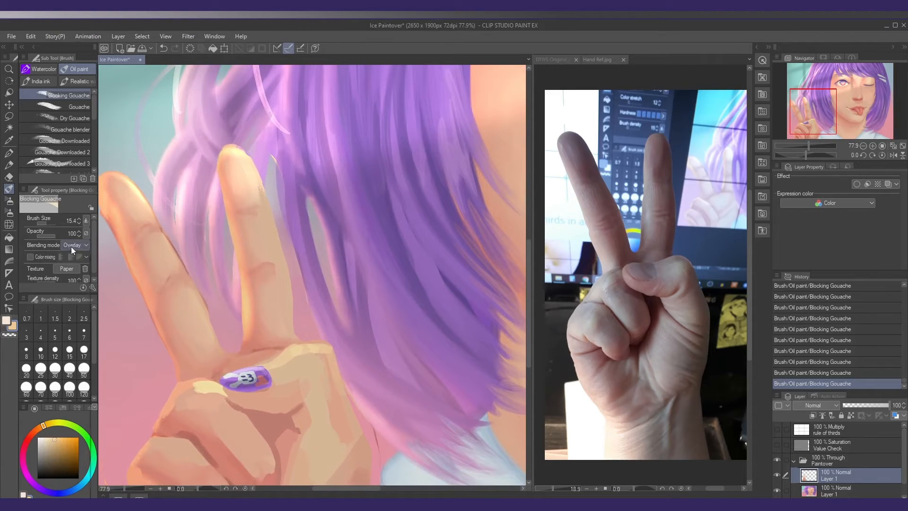
pyautogui.click(73, 245)
pyautogui.click(64, 256)
# Try painting warm light strokes along the tip and inner edge of the raised finger nearest the hair
pyautogui.moveTo(219, 183); pyautogui.dragTo(245, 312)
pyautogui.hotkey('ctrl', 'z')
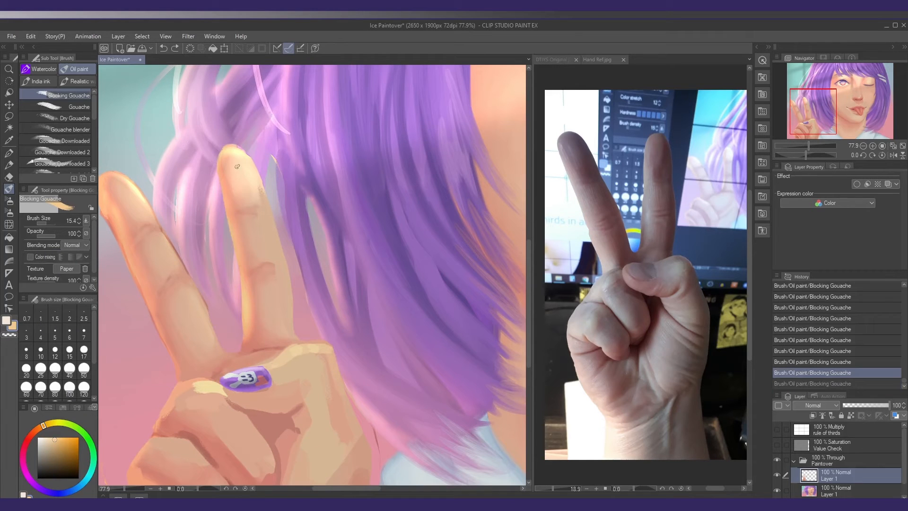
pyautogui.keyDown('alt'); pyautogui.click(241, 150); pyautogui.keyUp('alt')
pyautogui.moveTo(227, 156)
pyautogui.mouseDown()
pyautogui.moveTo(257, 185)
pyautogui.moveTo(226, 221)
pyautogui.mouseUp()
pyautogui.hotkey('ctrl', 'z')
# Try edging the raised finger beside the hair with a stroke of sampled orange skin tone
pyautogui.scroll(-4, 268, 203)
pyautogui.scroll(-2, 226, 221)
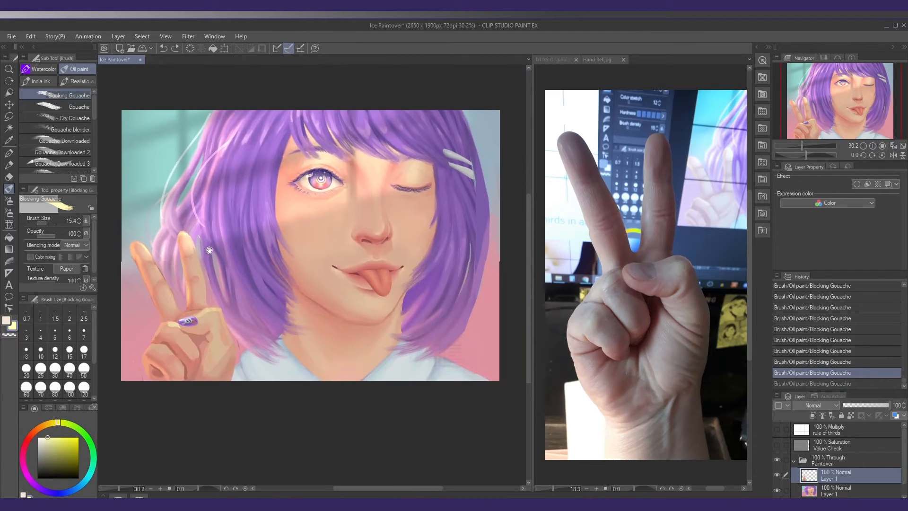
pyautogui.moveTo(283, 212); pyautogui.dragTo(308, 213)
pyautogui.moveTo(217, 254); pyautogui.dragTo(214, 256)
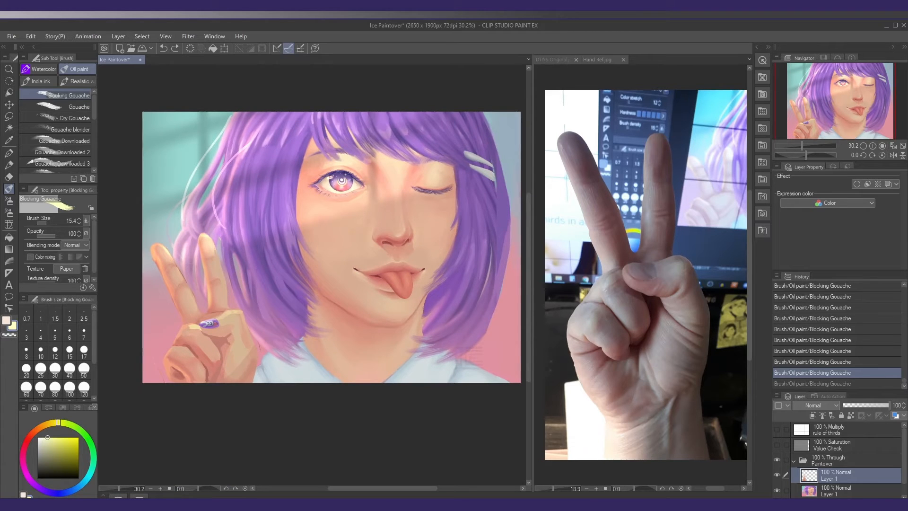
pyautogui.scroll(2, 189, 297)
pyautogui.moveTo(216, 256); pyautogui.dragTo(223, 282)
pyautogui.moveTo(253, 157); pyautogui.dragTo(249, 194)
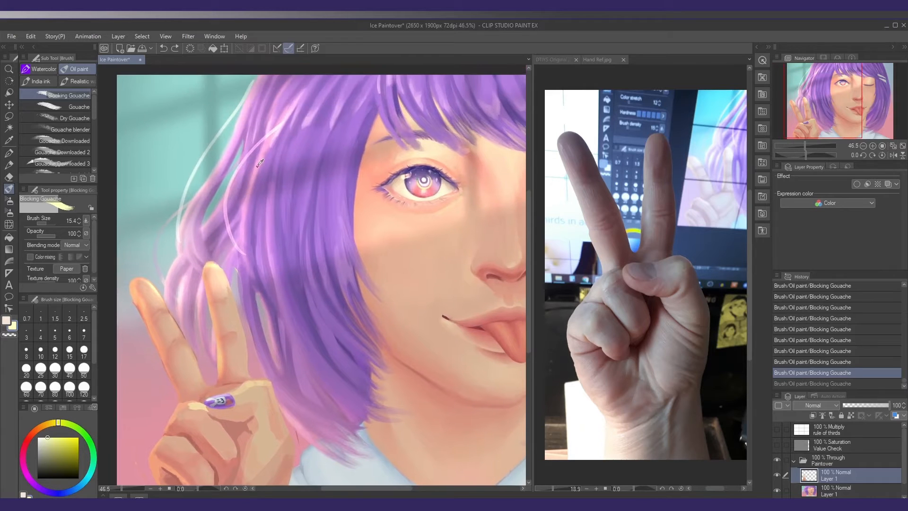
pyautogui.keyDown('alt'); pyautogui.click(248, 195); pyautogui.keyUp('alt')
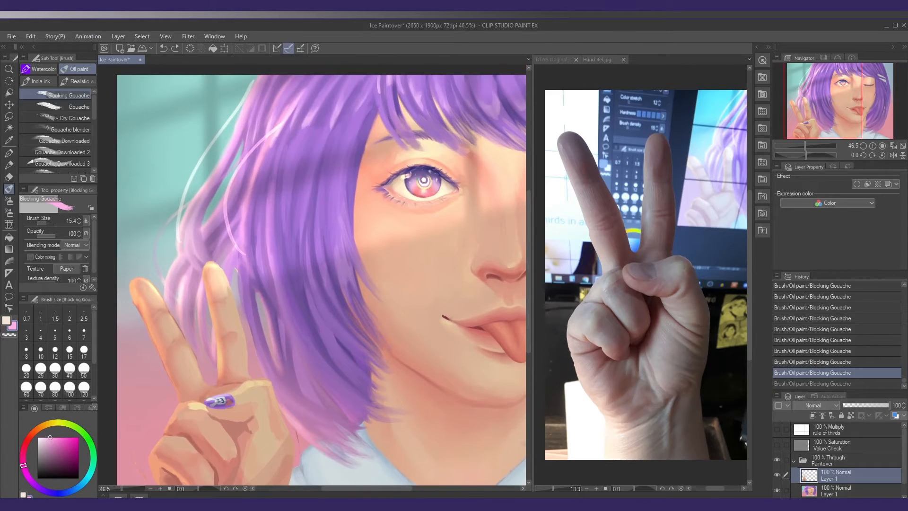
pyautogui.moveTo(223, 360); pyautogui.dragTo(242, 273)
pyautogui.keyDown('alt'); pyautogui.click(242, 273); pyautogui.keyUp('alt')
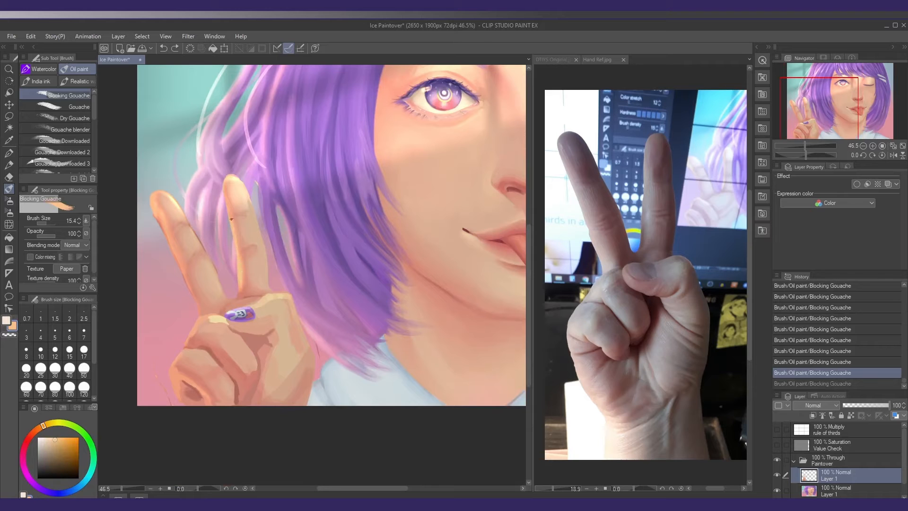
pyautogui.moveTo(231, 209); pyautogui.dragTo(234, 265)
pyautogui.moveTo(258, 226)
pyautogui.mouseDown()
pyautogui.moveTo(239, 257)
pyautogui.moveTo(209, 276)
pyautogui.moveTo(230, 265)
pyautogui.moveTo(242, 287)
pyautogui.mouseUp()
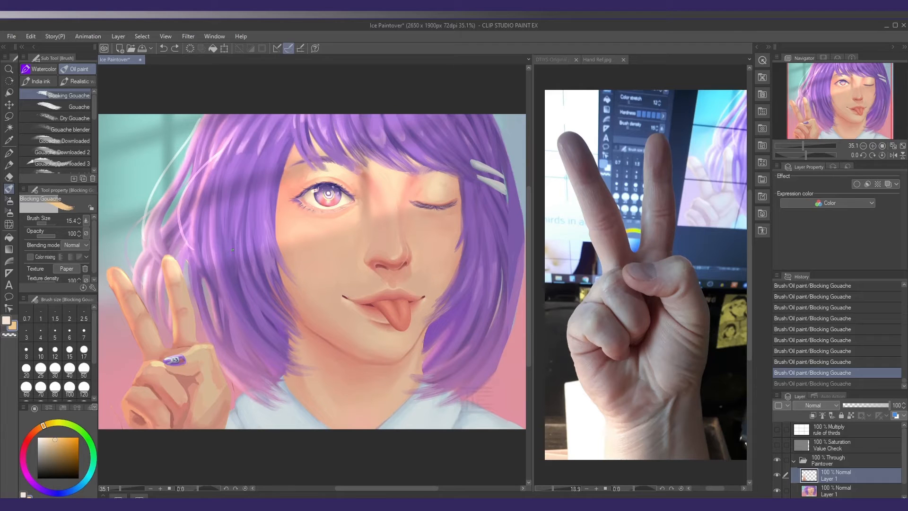
# On the lower Layer 1, soften the skin above the open eye with sampled pale yellow at size 45.1 and opacity 19
pyautogui.moveTo(235, 251); pyautogui.dragTo(232, 252)
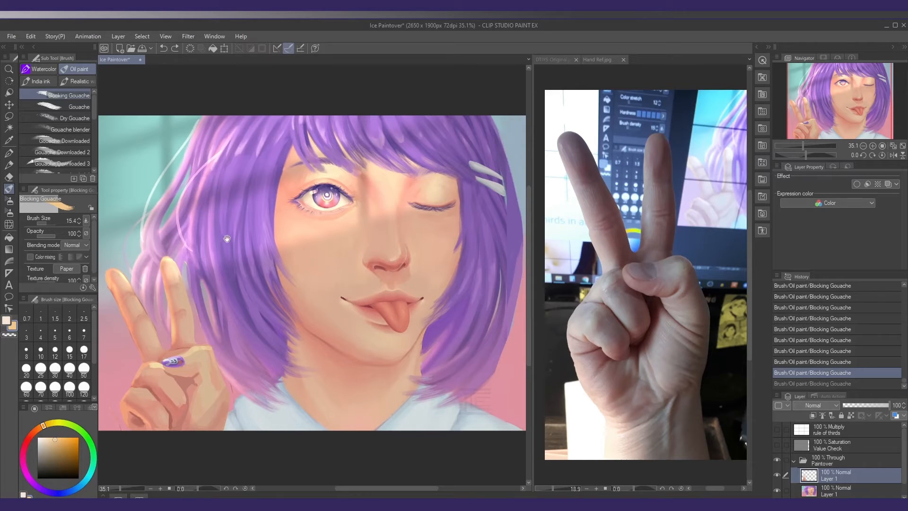
pyautogui.moveTo(226, 238); pyautogui.dragTo(235, 245)
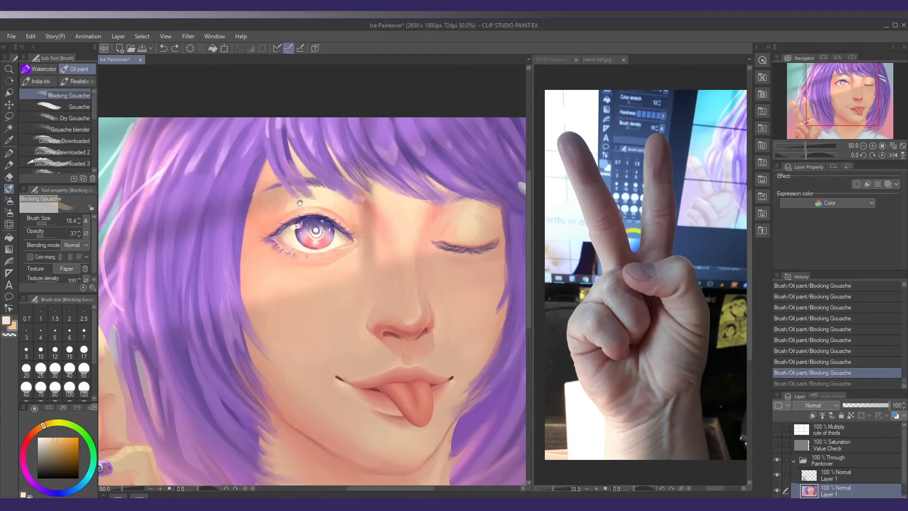
pyautogui.moveTo(302, 203); pyautogui.dragTo(287, 201)
pyautogui.keyDown('alt'); pyautogui.click(298, 200); pyautogui.keyUp('alt')
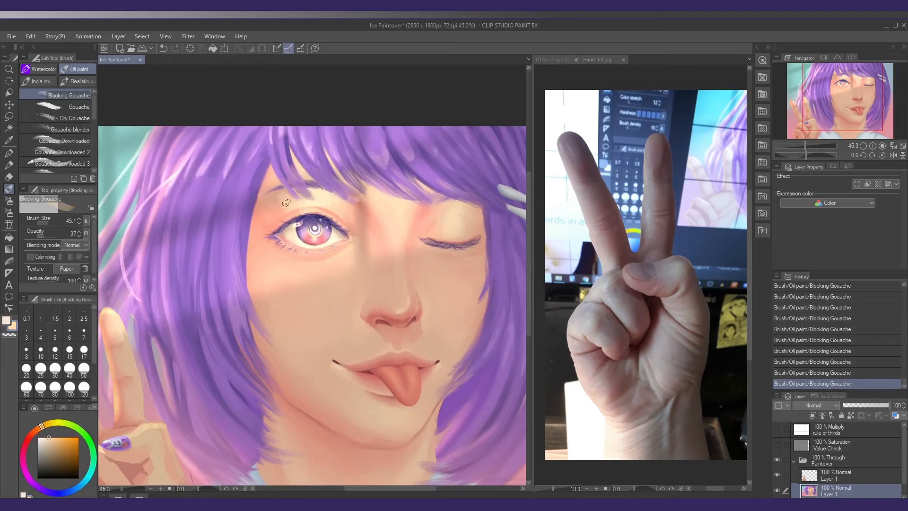
pyautogui.moveTo(42, 235); pyautogui.dragTo(41, 235)
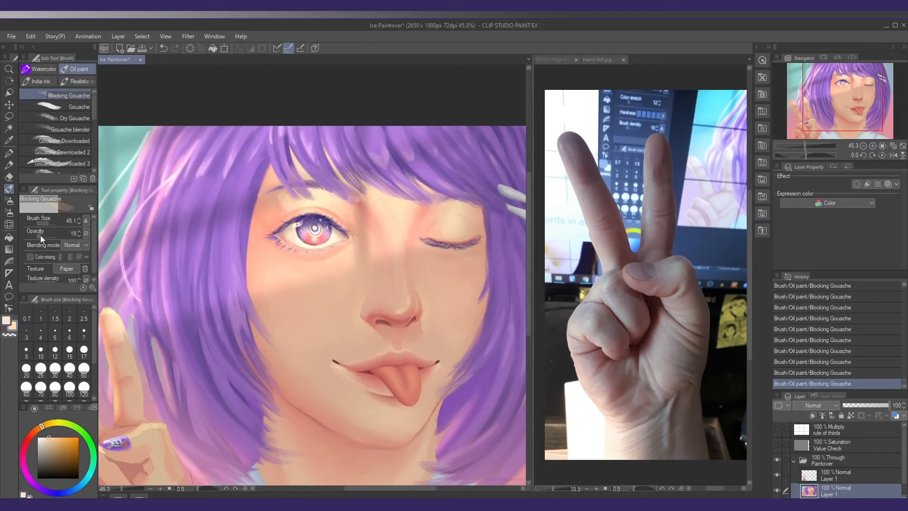
pyautogui.keyDown('alt'); pyautogui.click(301, 196); pyautogui.keyUp('alt')
pyautogui.keyDown('alt'); pyautogui.click(287, 203); pyautogui.keyUp('alt')
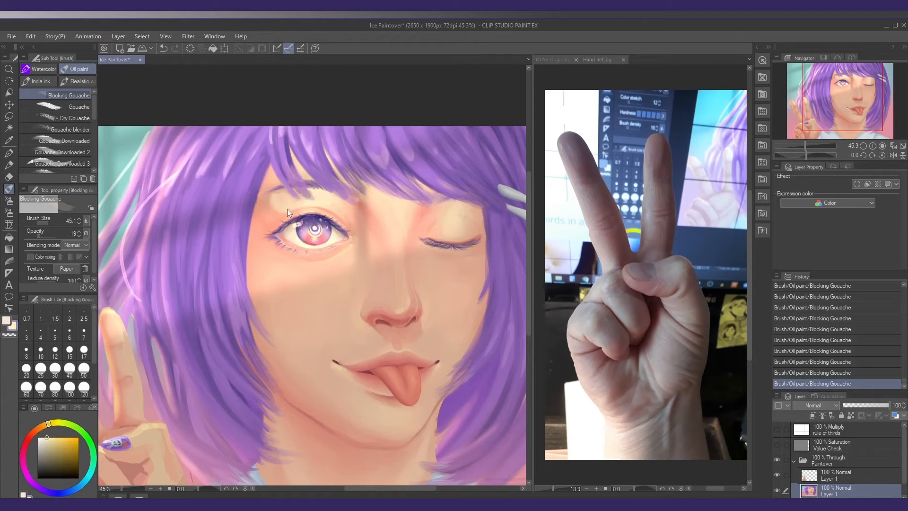
# Blend sampled peach and orange skin tones into the outer brow area above the open eye
pyautogui.keyDown('alt'); pyautogui.click(293, 202); pyautogui.keyUp('alt')
pyautogui.keyDown('alt'); pyautogui.click(285, 201); pyautogui.keyUp('alt')
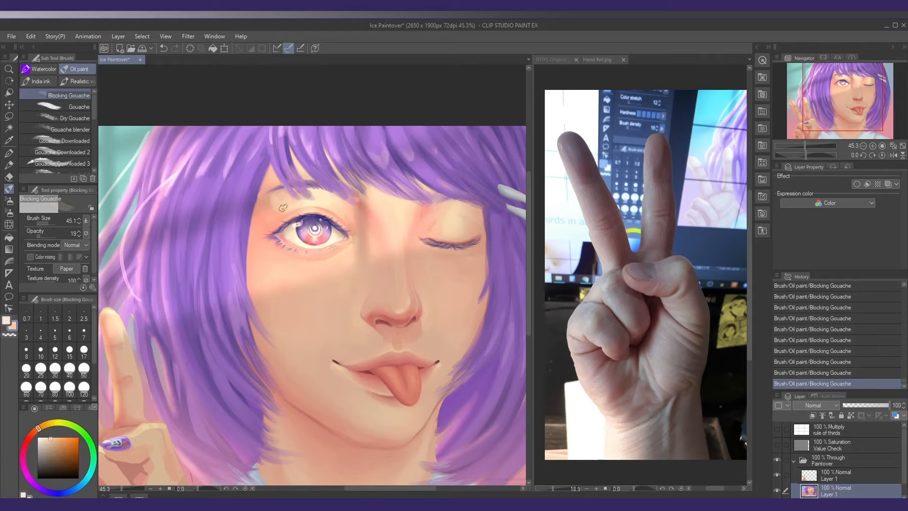
pyautogui.keyDown('alt'); pyautogui.click(287, 201); pyautogui.keyUp('alt')
pyautogui.keyDown('alt'); pyautogui.click(276, 201); pyautogui.keyUp('alt')
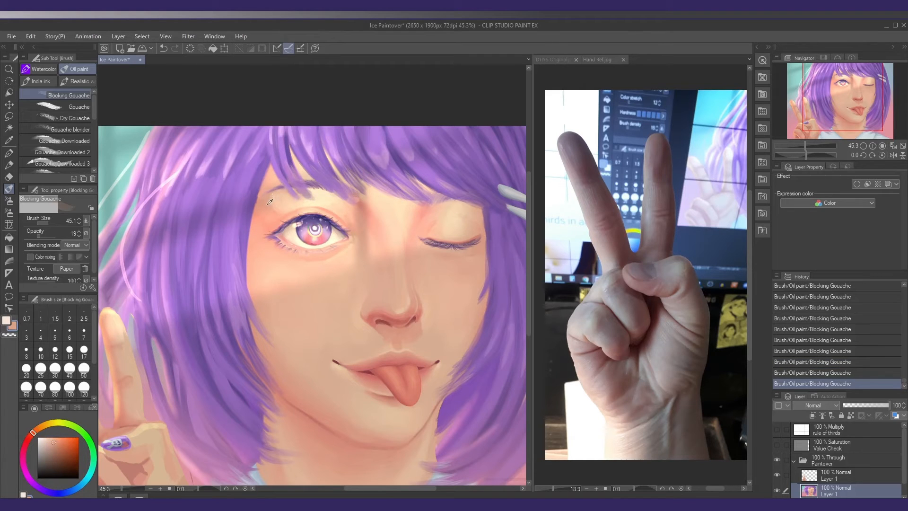
pyautogui.keyDown('alt'); pyautogui.click(267, 207); pyautogui.keyUp('alt')
pyautogui.keyDown('alt'); pyautogui.click(278, 204); pyautogui.keyUp('alt')
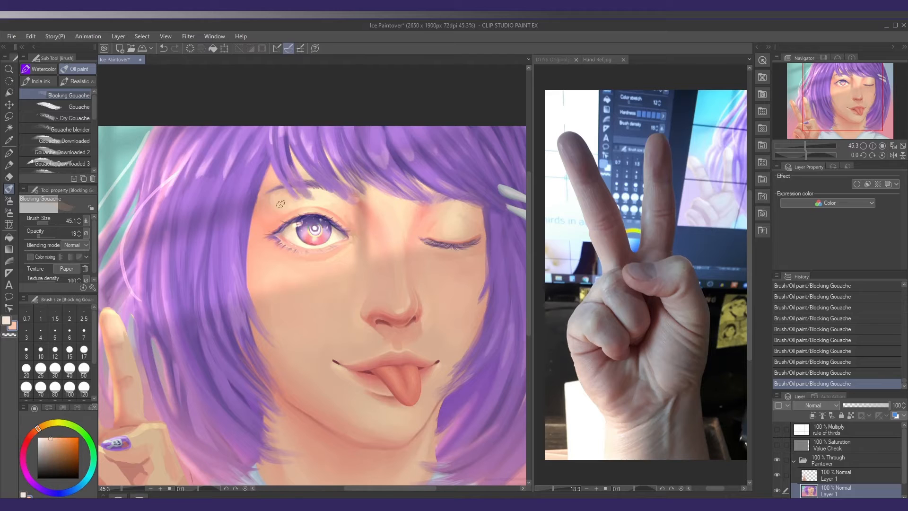
# Blend sampled reddish skin tones between the open eye's inner corner and the bridge of the nose
pyautogui.moveTo(357, 224); pyautogui.dragTo(350, 216)
pyautogui.keyDown('alt'); pyautogui.click(336, 202); pyautogui.keyUp('alt')
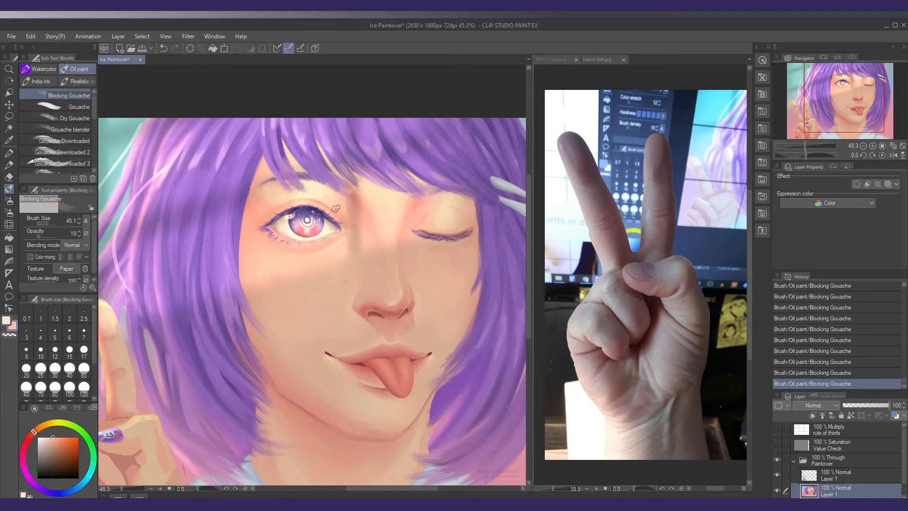
pyautogui.keyDown('alt'); pyautogui.click(326, 182); pyautogui.keyUp('alt')
pyautogui.hotkey('ctrl', 'z')
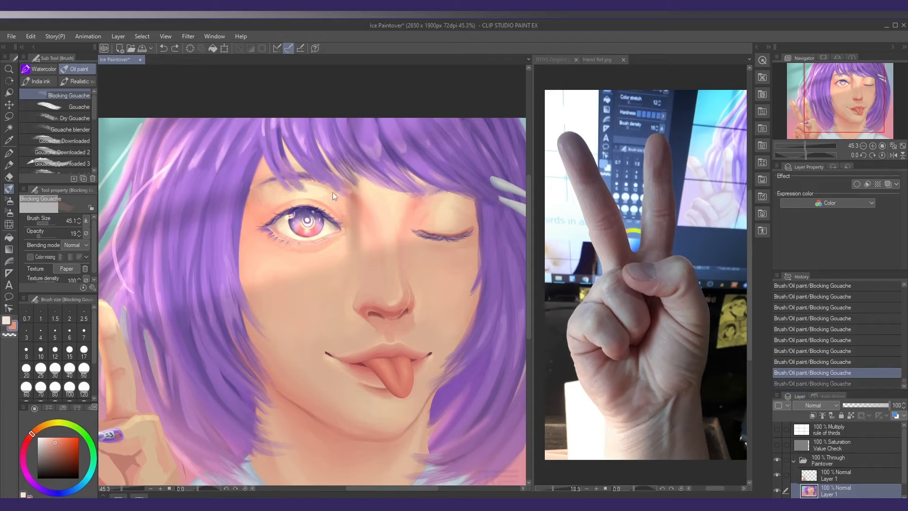
pyautogui.moveTo(334, 195); pyautogui.dragTo(338, 199)
pyautogui.moveTo(326, 163); pyautogui.dragTo(321, 163)
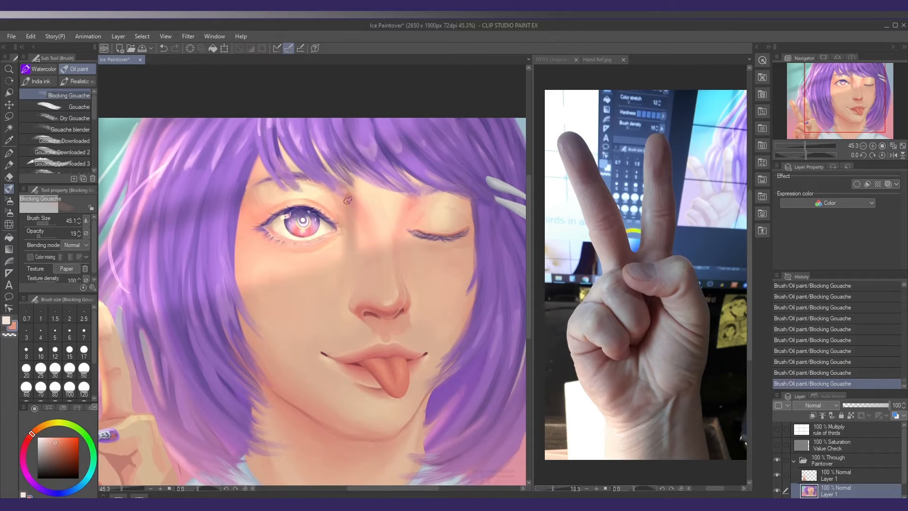
# Blend sampled peach skin tones into the inner corner of the winking eye beside the nose bridge
pyautogui.moveTo(409, 220); pyautogui.dragTo(406, 219)
pyautogui.keyDown('alt'); pyautogui.click(401, 215); pyautogui.keyUp('alt')
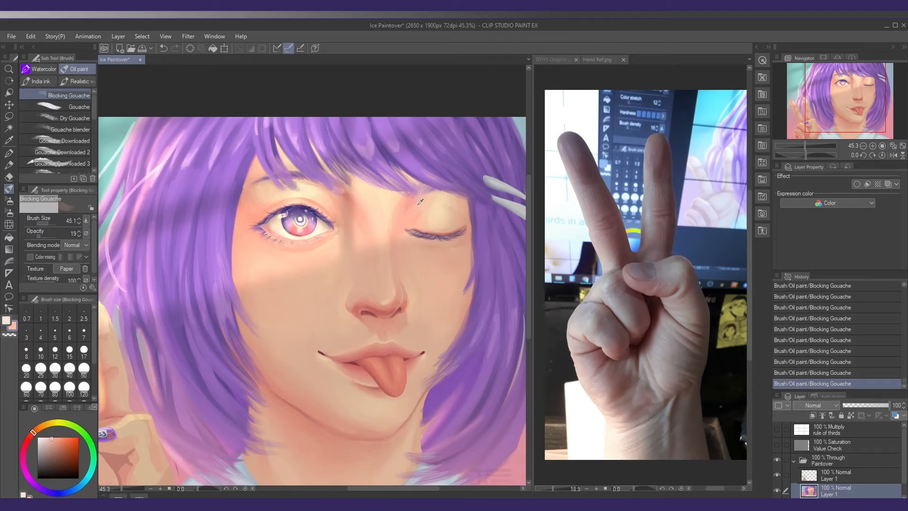
pyautogui.keyDown('alt'); pyautogui.click(418, 205); pyautogui.keyUp('alt')
pyautogui.keyDown('alt'); pyautogui.click(415, 220); pyautogui.keyUp('alt')
pyautogui.keyDown('ctrl'); pyautogui.click(401, 234); pyautogui.keyUp('ctrl')
# Lighten the skin above the open eye's inner corner with sampled pale yellow and enlarge the brush to 56.6
pyautogui.moveTo(406, 233); pyautogui.dragTo(334, 213)
pyautogui.keyDown('alt'); pyautogui.click(333, 209); pyautogui.keyUp('alt')
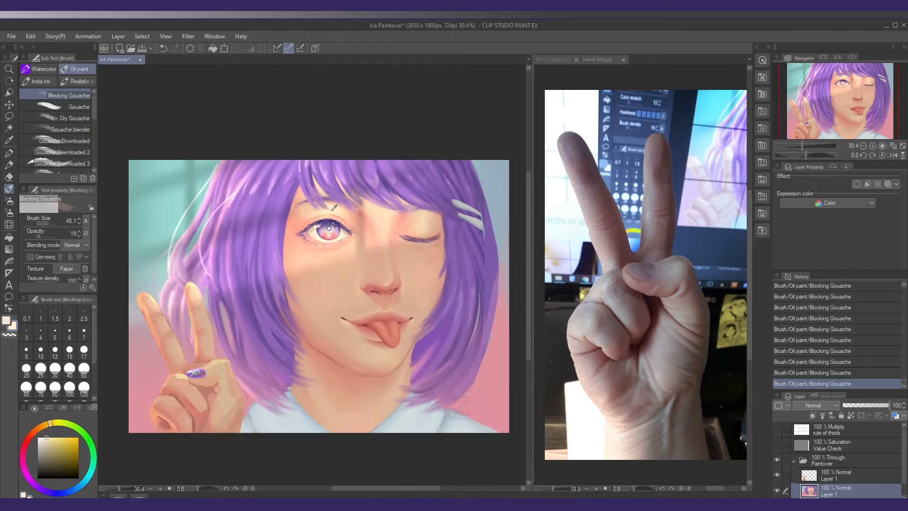
pyautogui.keyDown('ctrl'); pyautogui.click(340, 214); pyautogui.keyUp('ctrl')
pyautogui.press(']')
pyautogui.keyDown('alt'); pyautogui.click(325, 210); pyautogui.keyUp('alt')
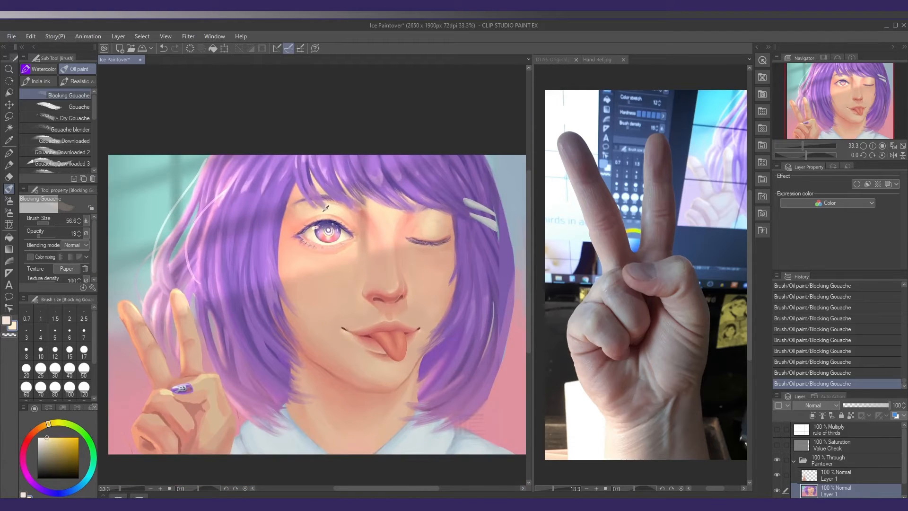
# Lighten the cheeks with broad pale yellow strokes at brush size 109.1 and opacity 19
pyautogui.click(43, 235)
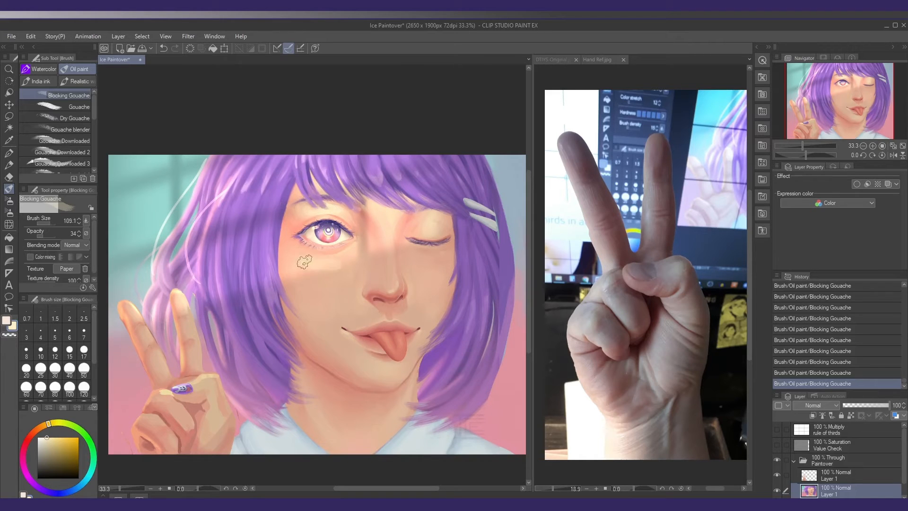
pyautogui.moveTo(312, 274); pyautogui.dragTo(348, 267)
pyautogui.hotkey('ctrl', 'z')
pyautogui.click(41, 236)
pyautogui.click(41, 236)
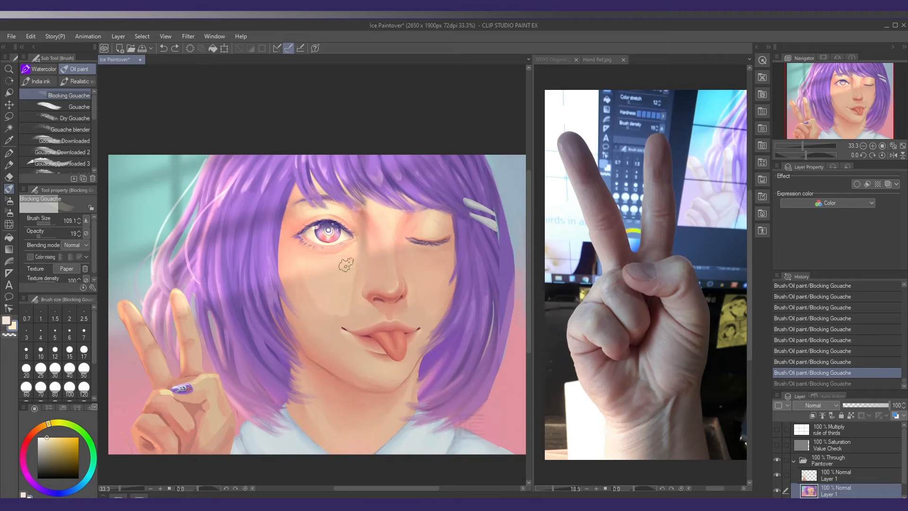
pyautogui.moveTo(339, 300)
pyautogui.mouseDown()
pyautogui.moveTo(432, 291)
pyautogui.moveTo(424, 285)
pyautogui.moveTo(422, 295)
pyautogui.moveTo(415, 263)
pyautogui.moveTo(432, 282)
pyautogui.moveTo(426, 286)
pyautogui.mouseUp()
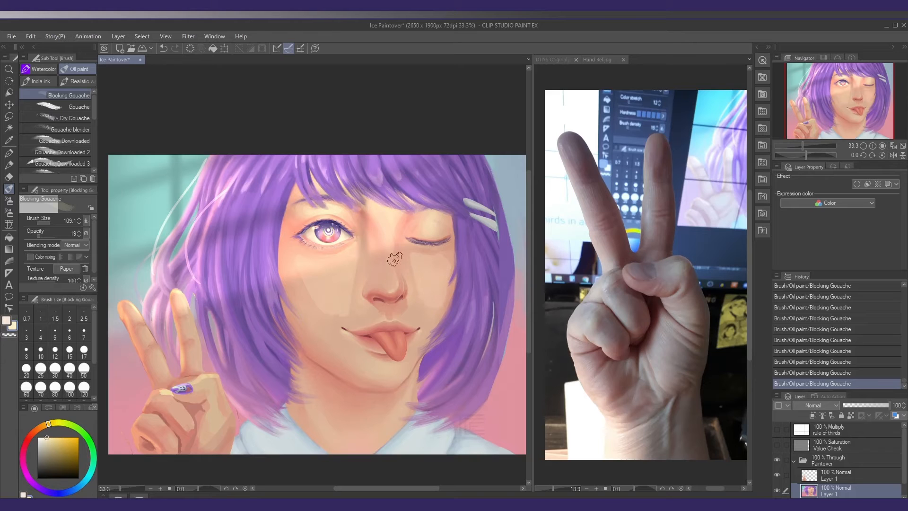
# Reduce the brush size to 56.6 and paint pale yellow light down the bridge of the nose
pyautogui.press('[')
pyautogui.moveTo(388, 240); pyautogui.dragTo(388, 276)
pyautogui.press('[')
pyautogui.press('[')
pyautogui.hotkey('ctrl', 'z')
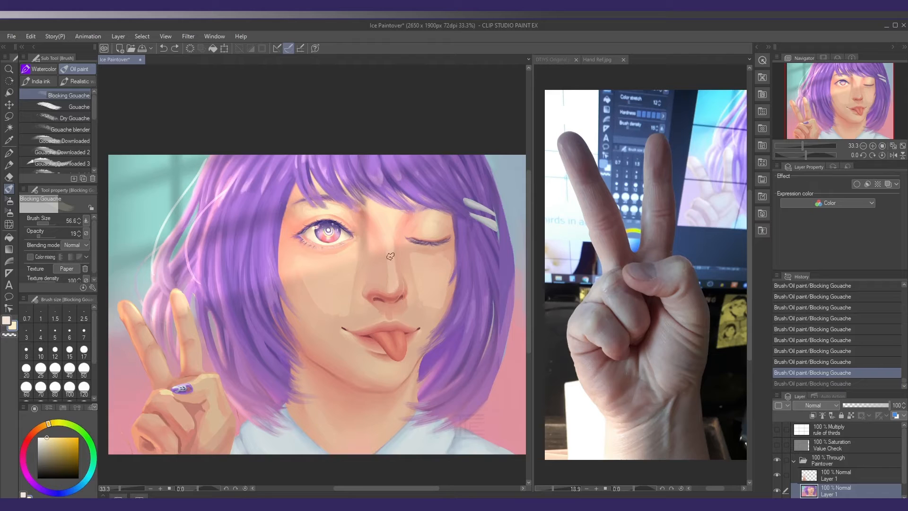
pyautogui.moveTo(386, 220); pyautogui.dragTo(388, 236)
pyautogui.moveTo(384, 248); pyautogui.dragTo(374, 245)
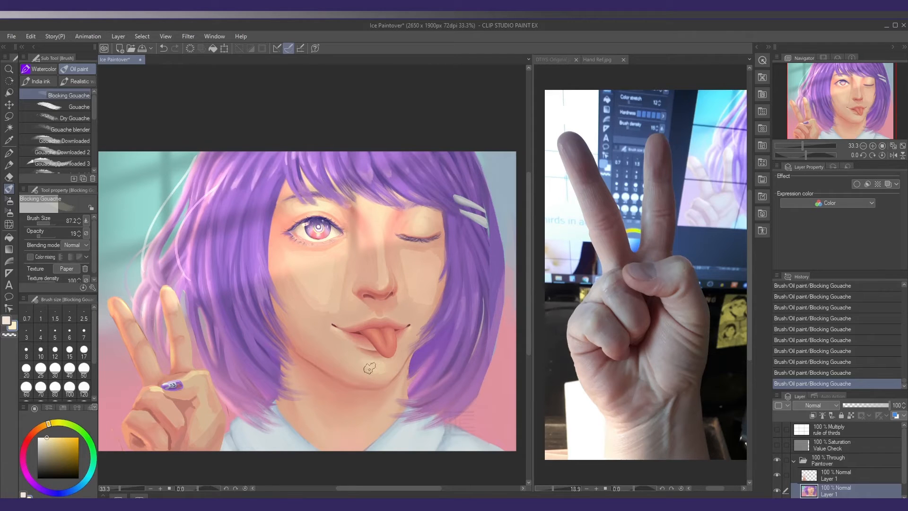
# Lighten the skin above the upper lip and on the cheek beside the nose at brush size 39.5
pyautogui.moveTo(386, 315); pyautogui.dragTo(387, 316)
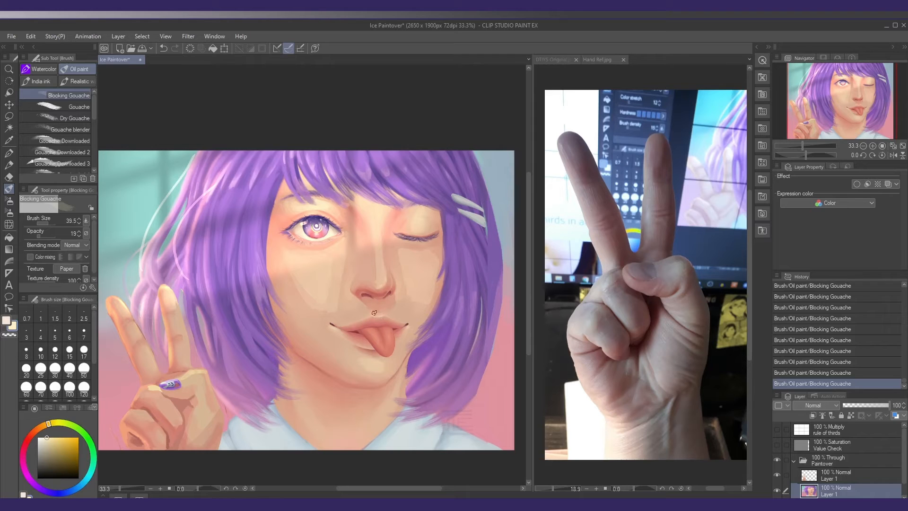
pyautogui.moveTo(349, 316); pyautogui.dragTo(343, 322)
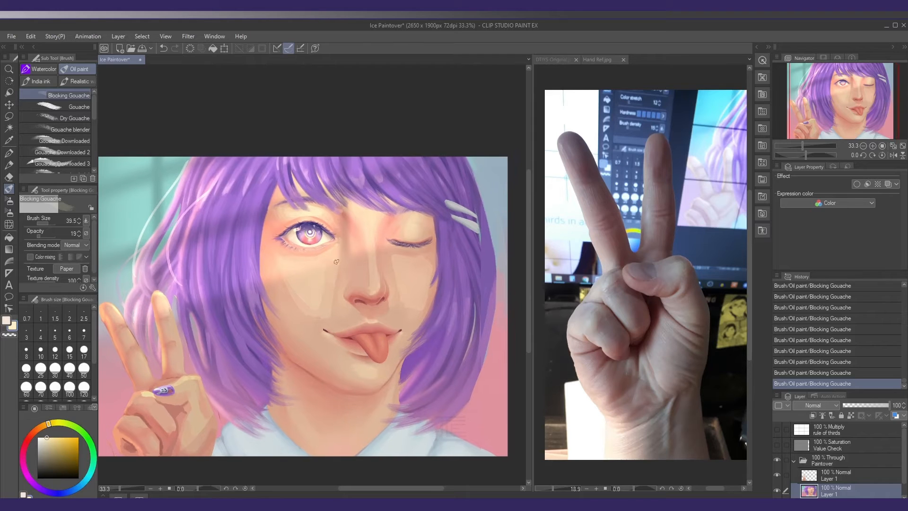
pyautogui.keyDown('alt'); pyautogui.click(332, 296); pyautogui.keyUp('alt')
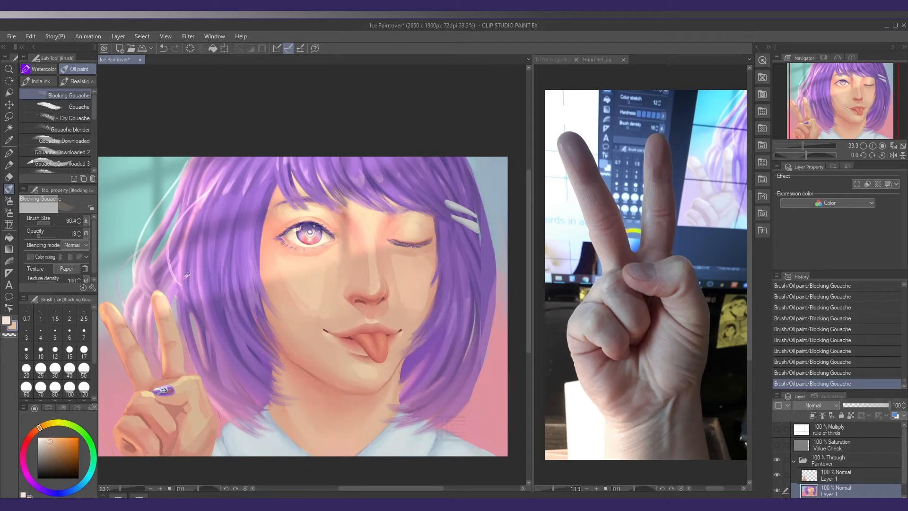
# Smooth the cheek below the open eye with sampled peach at opacity 31 and brush size 85.2, redoing the last stroke
pyautogui.click(41, 235)
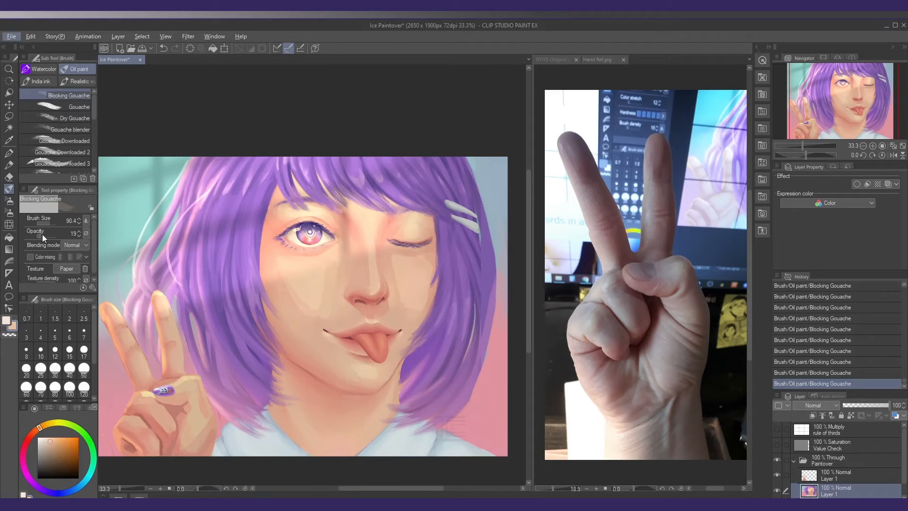
pyautogui.keyDown('alt'); pyautogui.click(321, 280); pyautogui.keyUp('alt')
pyautogui.moveTo(302, 274); pyautogui.dragTo(306, 273)
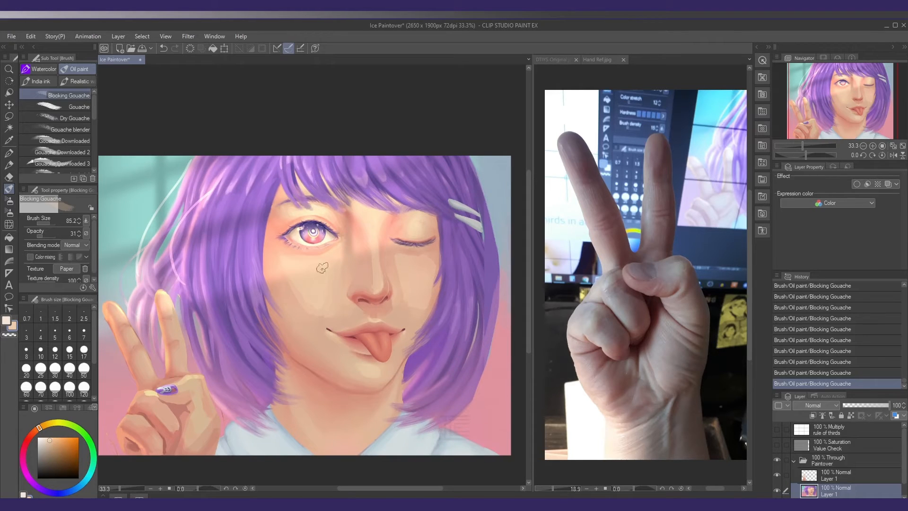
pyautogui.keyDown('alt'); pyautogui.click(302, 297); pyautogui.keyUp('alt')
pyautogui.scroll(-1, 360, 364)
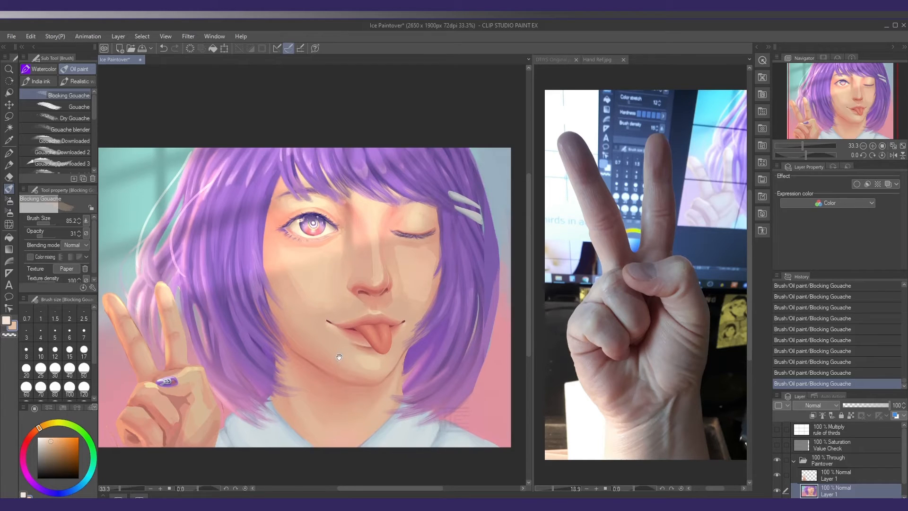
pyautogui.keyDown('alt'); pyautogui.click(300, 280); pyautogui.keyUp('alt')
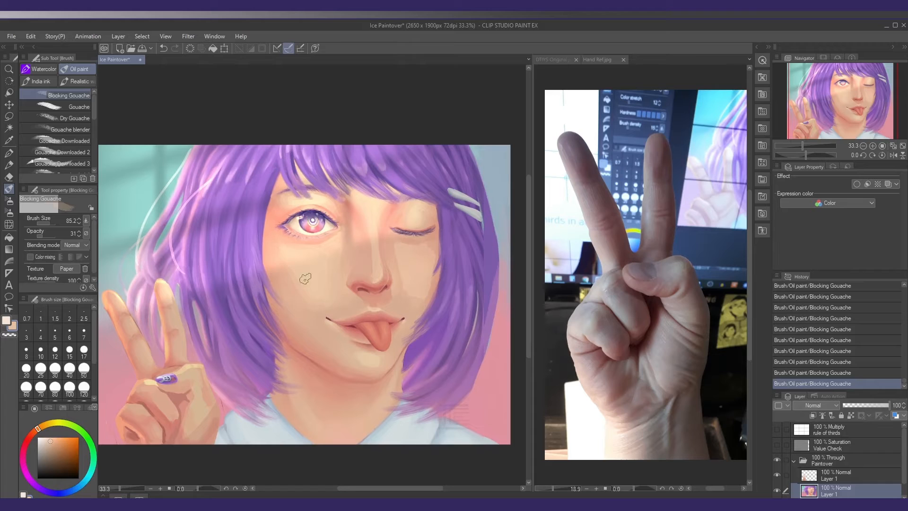
pyautogui.hotkey('ctrl', 'z')
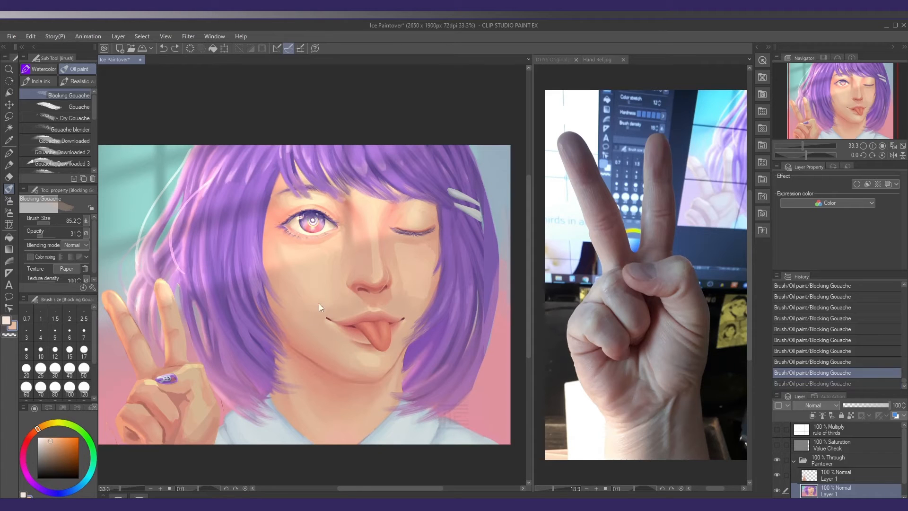
pyautogui.click(318, 306)
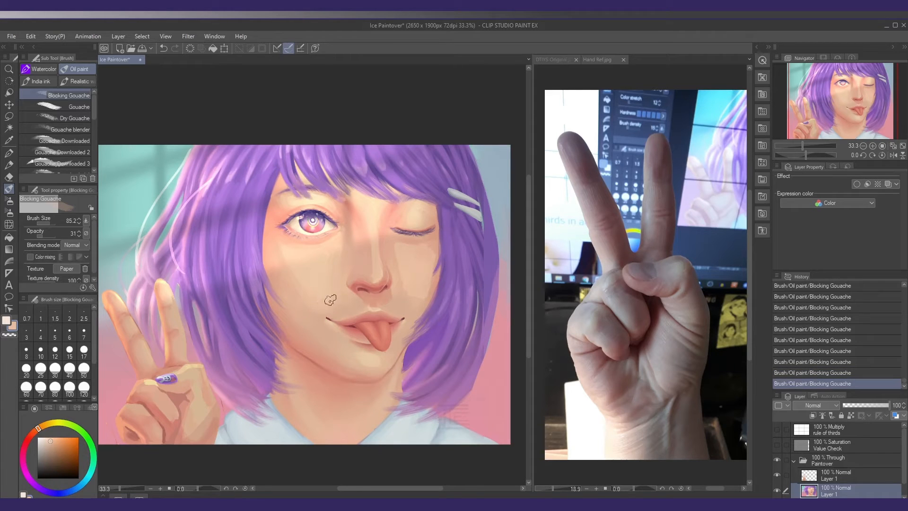
# Blend peach skin tones over the outer cheek under the open eye and below the winking eye toward the nose
pyautogui.keyDown('alt'); pyautogui.click(288, 265); pyautogui.keyUp('alt')
pyautogui.keyDown('alt'); pyautogui.click(283, 253); pyautogui.keyUp('alt')
pyautogui.keyDown('alt'); pyautogui.click(403, 268); pyautogui.keyUp('alt')
pyautogui.keyDown('alt'); pyautogui.click(416, 249); pyautogui.keyUp('alt')
pyautogui.moveTo(407, 247)
pyautogui.mouseDown()
pyautogui.moveTo(420, 243)
pyautogui.moveTo(375, 256)
pyautogui.mouseUp()
pyautogui.keyDown('alt'); pyautogui.click(399, 255); pyautogui.keyUp('alt')
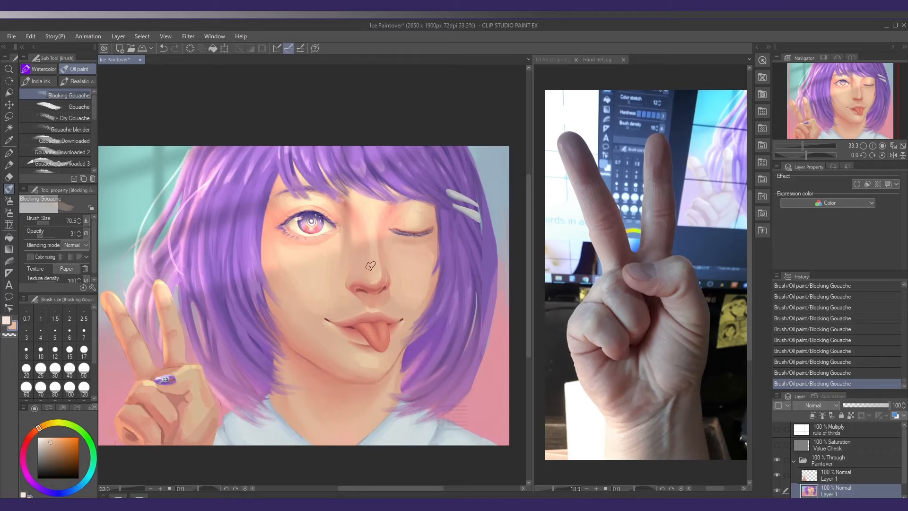
# Even out the skin on the nose bridge, chin and cheek with sampled peach and pale yellow tones
pyautogui.keyDown('alt'); pyautogui.click(367, 255); pyautogui.keyUp('alt')
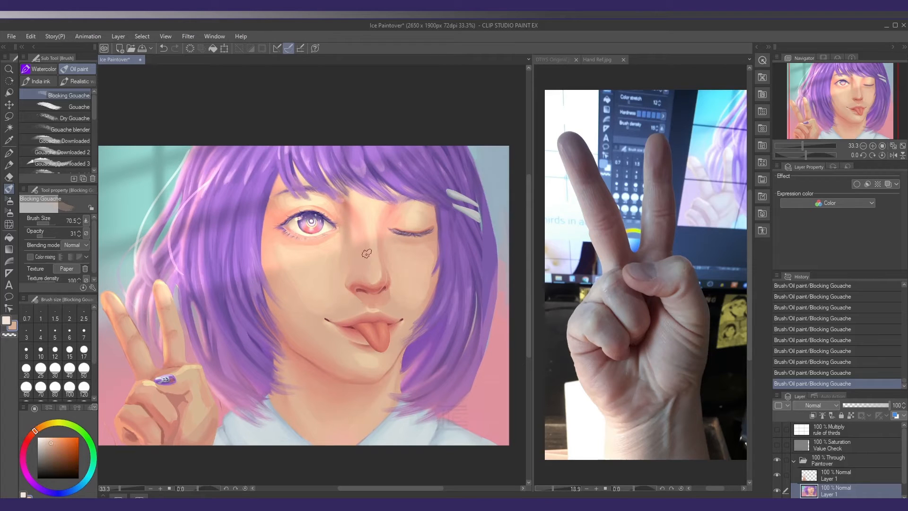
pyautogui.keyDown('alt'); pyautogui.click(361, 352); pyautogui.keyUp('alt')
pyautogui.keyDown('alt'); pyautogui.click(314, 305); pyautogui.keyUp('alt')
pyautogui.keyDown('alt'); pyautogui.click(316, 317); pyautogui.keyUp('alt')
pyautogui.keyDown('alt'); pyautogui.click(315, 312); pyautogui.keyUp('alt')
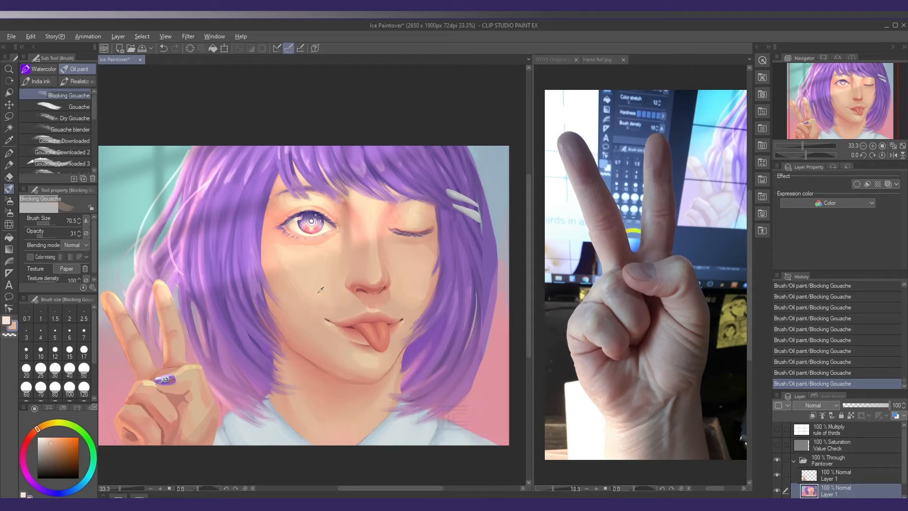
pyautogui.keyDown('alt'); pyautogui.click(392, 291); pyautogui.keyUp('alt')
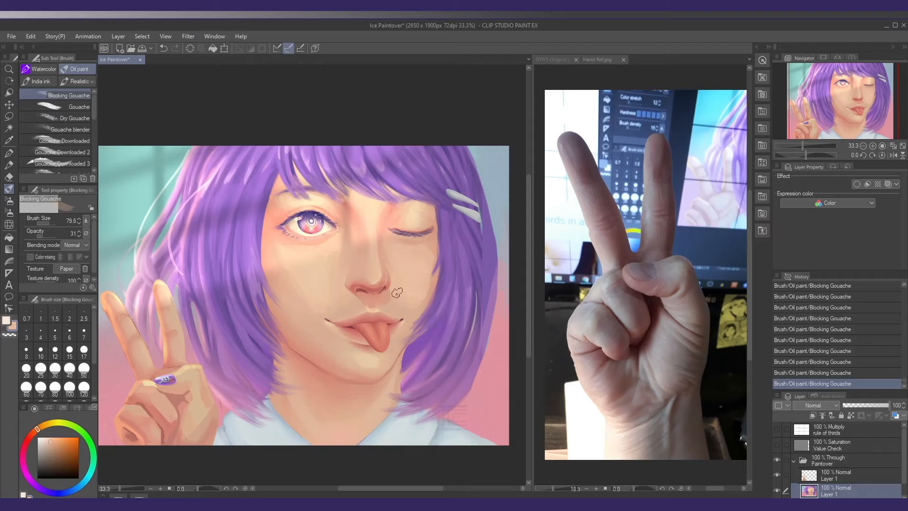
pyautogui.keyDown('alt'); pyautogui.click(369, 361); pyautogui.keyUp('alt')
pyautogui.keyDown('alt'); pyautogui.click(304, 235); pyautogui.keyUp('alt')
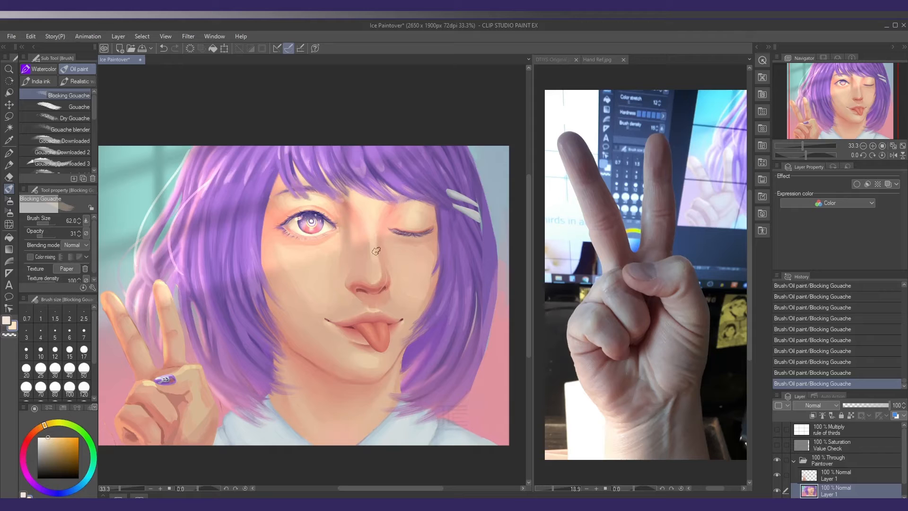
# Undo the nose bridge highlight and repaint it down the nose in pale yellow at brush size 49.1, comparing versions
pyautogui.hotkey('ctrl', 'z')
pyautogui.hotkey('ctrl', 'z')
pyautogui.moveTo(374, 240); pyautogui.dragTo(376, 254)
pyautogui.hotkey('ctrl', 'z')
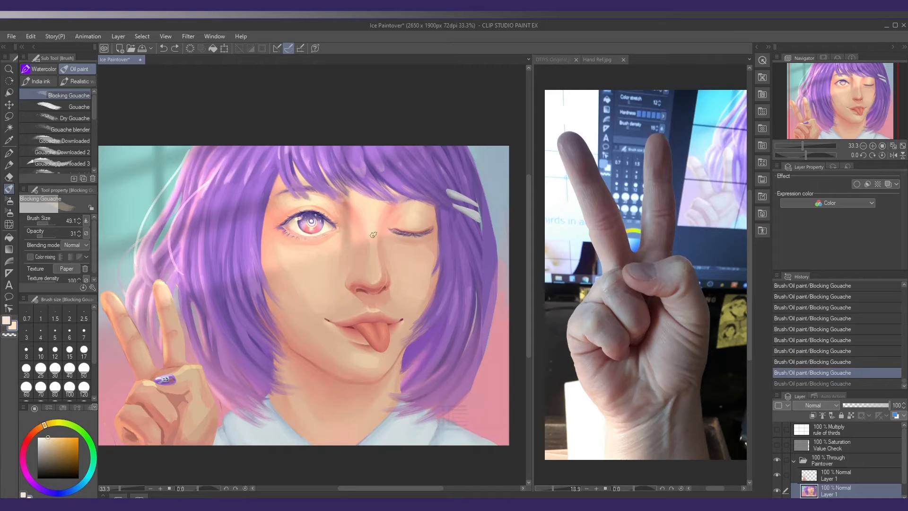
pyautogui.hotkey('ctrl', 'y')
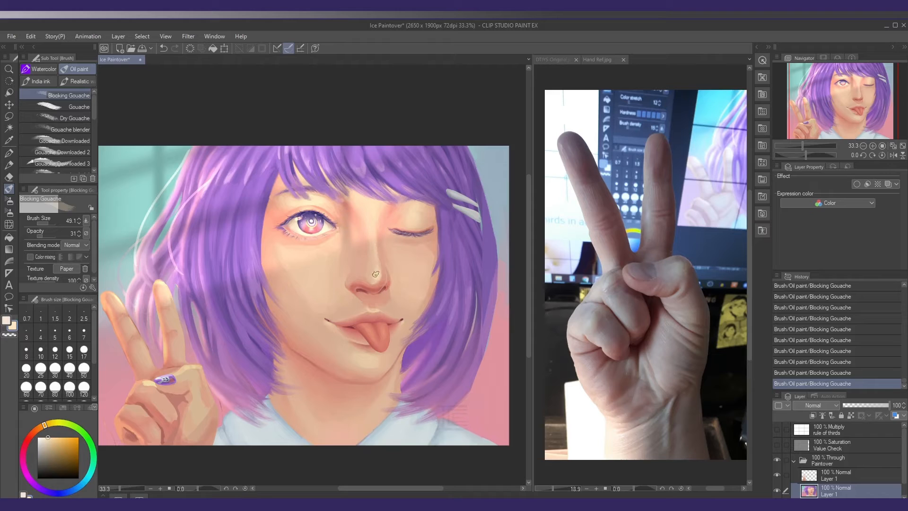
pyautogui.hotkey('ctrl', 'z')
pyautogui.hotkey('ctrl', 'z')
pyautogui.hotkey('ctrl', 'y')
pyautogui.hotkey('ctrl', 'y')
pyautogui.moveTo(385, 273); pyautogui.dragTo(379, 266)
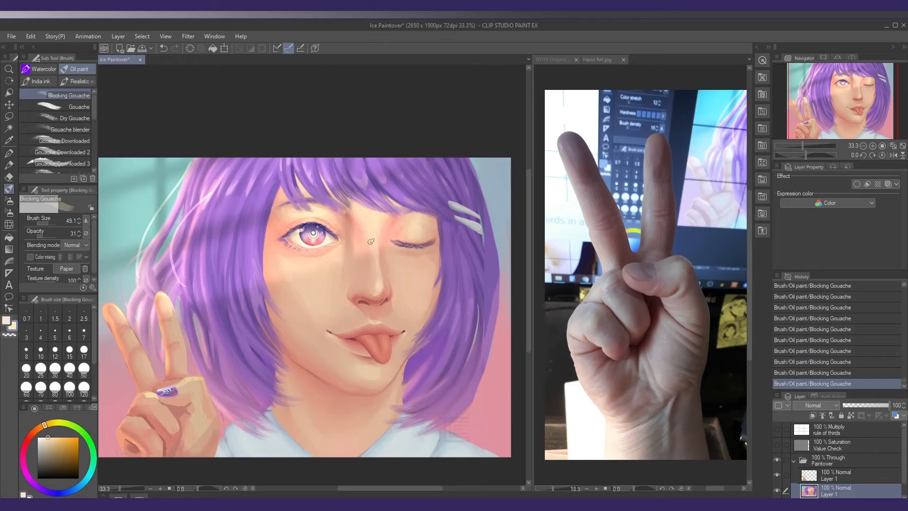
# Refine the bangs and the forehead skin beneath them with sampled orange-pink and purple at brush size 45.6
pyautogui.keyDown('alt'); pyautogui.click(389, 221); pyautogui.keyUp('alt')
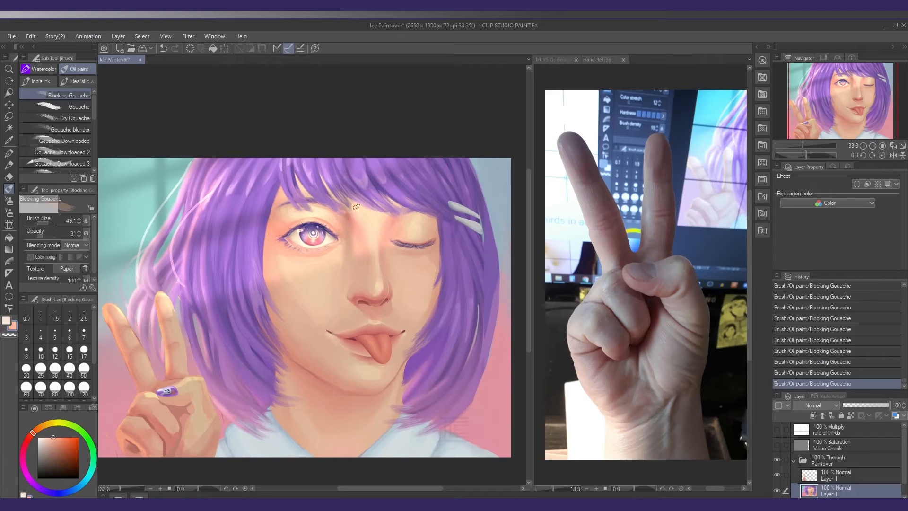
pyautogui.keyDown('alt'); pyautogui.click(281, 198); pyautogui.keyUp('alt')
pyautogui.keyDown('alt'); pyautogui.click(332, 180); pyautogui.keyUp('alt')
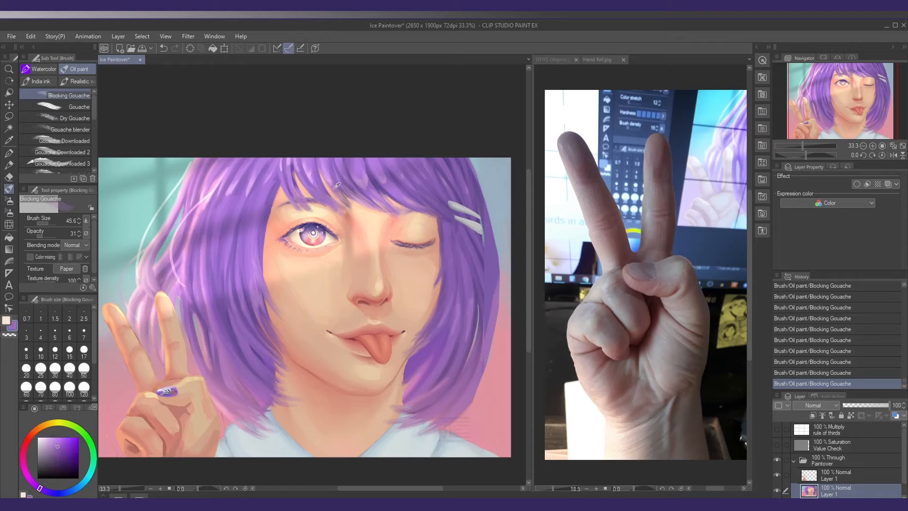
pyautogui.press('alt')
pyautogui.press('alt')
pyautogui.keyDown('alt'); pyautogui.click(277, 213); pyautogui.keyUp('alt')
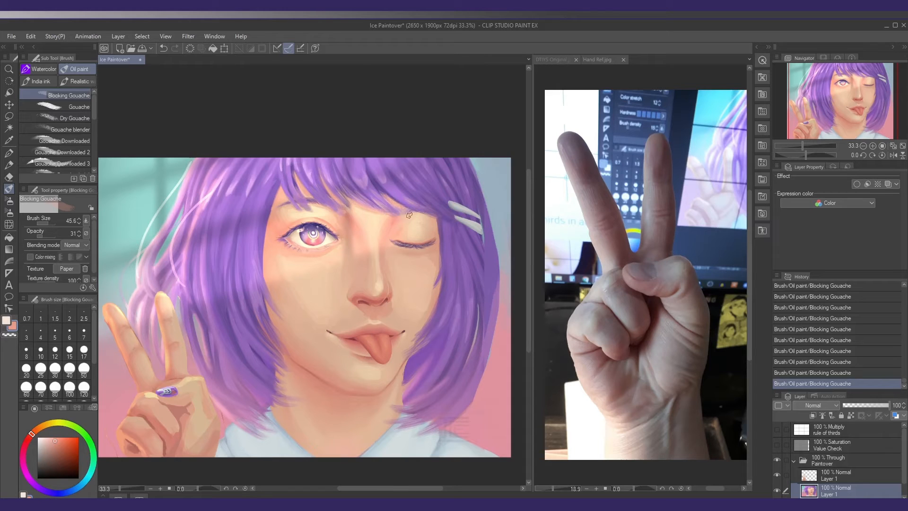
# Blend sampled peach into the cheek below the open eye and the nose's side at opacity 9 and brush size 57.6
pyautogui.click(39, 236)
pyautogui.press('[')
pyautogui.keyDown('alt'); pyautogui.click(284, 257); pyautogui.keyUp('alt')
pyautogui.keyDown('alt'); pyautogui.click(366, 278); pyautogui.keyUp('alt')
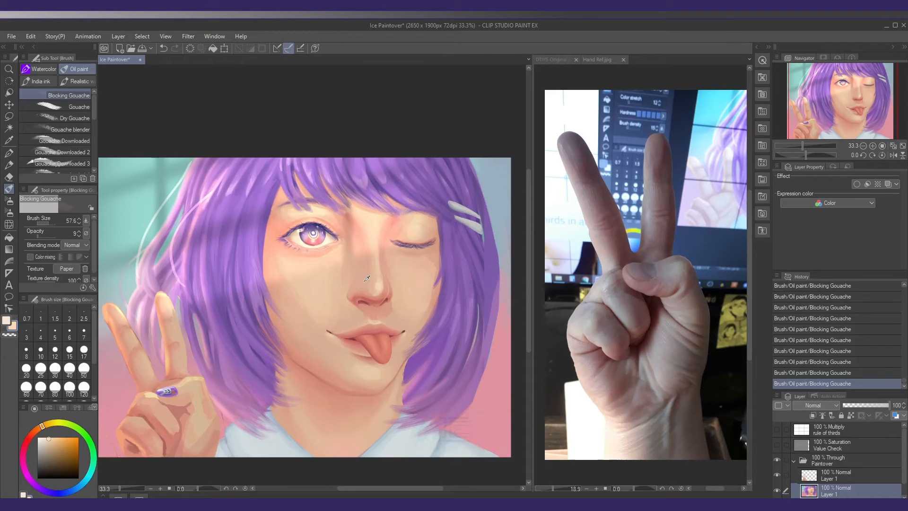
# Lighten the skin at the open eye's inner corner with pale peach at opacity 34 and brush size 48.1
pyautogui.click(43, 439)
pyautogui.scroll(2, 360, 232)
pyautogui.click(43, 236)
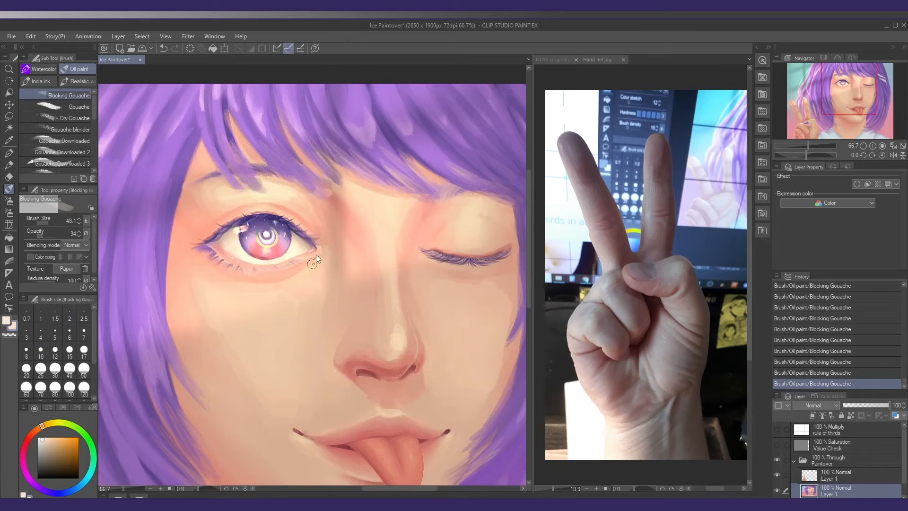
pyautogui.moveTo(321, 256); pyautogui.dragTo(321, 251)
# Touch up the skin around the open eye's outer lid and brow with a light peach tone
pyautogui.click(42, 438)
pyautogui.scroll(-2, 339, 255)
pyautogui.keyDown('alt'); pyautogui.click(255, 211); pyautogui.keyUp('alt')
pyautogui.scroll(-2, 254, 211)
pyautogui.scroll(1, 255, 213)
pyautogui.keyDown('alt'); pyautogui.click(253, 216); pyautogui.keyUp('alt')
# Warm the skin between the brows and at the winking eye's inner corner at opacity 11 and brush size 86.5
pyautogui.click(38, 235)
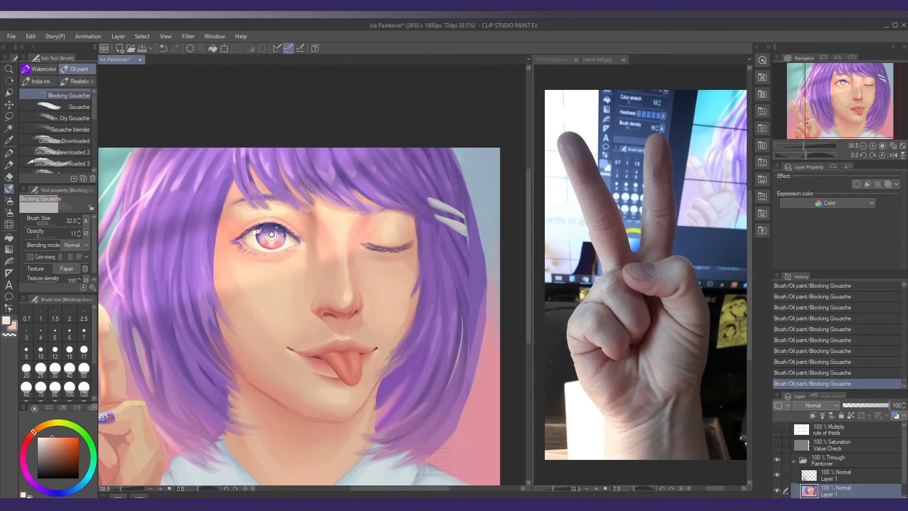
pyautogui.scroll(-1, 256, 232)
pyautogui.click(48, 223)
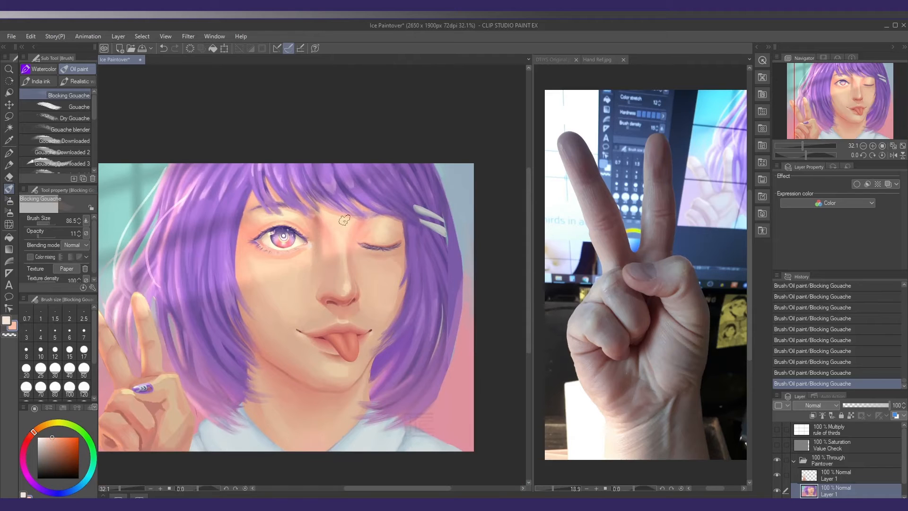
pyautogui.keyDown('alt'); pyautogui.click(323, 223); pyautogui.keyUp('alt')
pyautogui.moveTo(367, 245); pyautogui.dragTo(359, 242)
# Model the winking eye's lid and the skin just under its lashes at brush size 61.0, raising opacity to 26
pyautogui.press('[')
pyautogui.keyDown('alt'); pyautogui.click(380, 226); pyautogui.keyUp('alt')
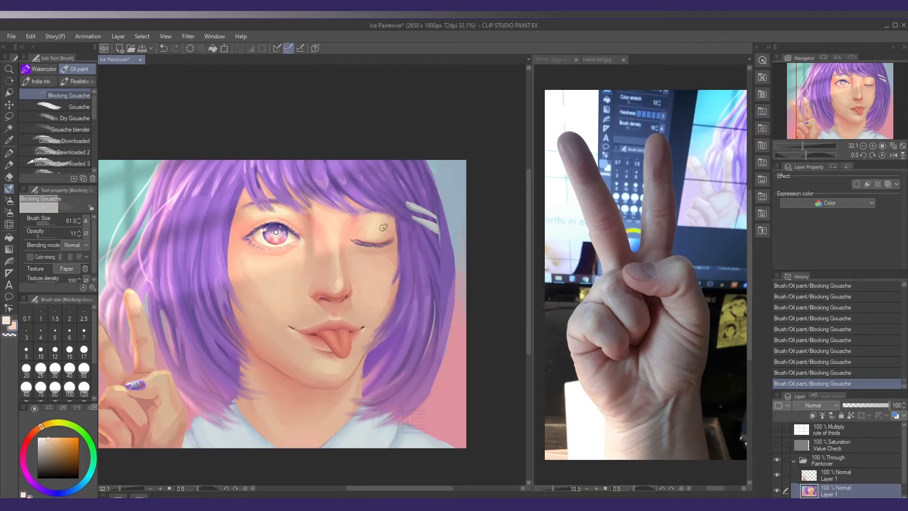
pyautogui.click(42, 236)
pyautogui.keyDown('alt'); pyautogui.click(381, 229); pyautogui.keyUp('alt')
pyautogui.keyDown('alt'); pyautogui.click(358, 230); pyautogui.keyUp('alt')
pyautogui.keyDown('alt'); pyautogui.click(371, 251); pyautogui.keyUp('alt')
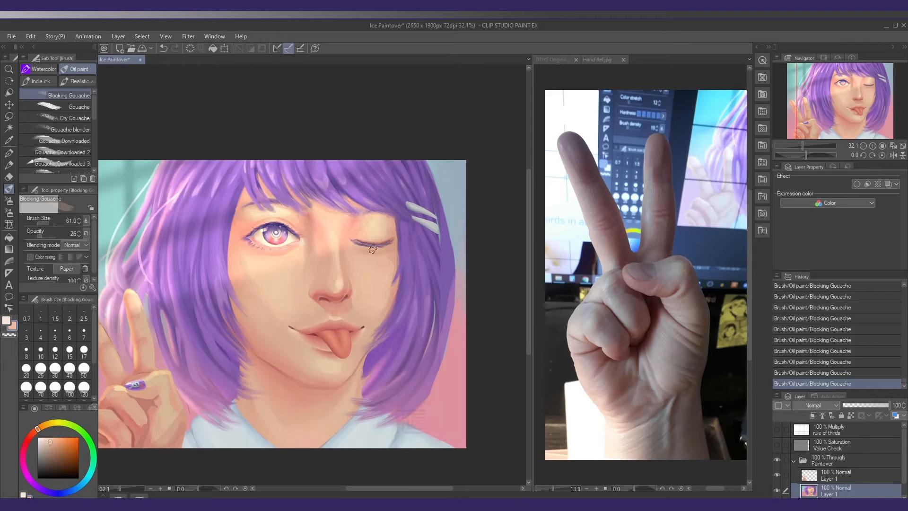
# Soften the cheek below the winking eye with sampled peach strokes
pyautogui.keyDown('alt'); pyautogui.click(366, 259); pyautogui.keyUp('alt')
pyautogui.press(']')
pyautogui.moveTo(364, 260); pyautogui.dragTo(379, 266)
pyautogui.keyDown('alt'); pyautogui.click(383, 264); pyautogui.keyUp('alt')
# Try shading the nostril and nose tip with sampled reddish skin tones at brush size 56.3
pyautogui.moveTo(349, 308); pyautogui.dragTo(334, 285)
pyautogui.keyDown('alt'); pyautogui.click(317, 284); pyautogui.keyUp('alt')
pyautogui.hotkey('ctrl', 'z')
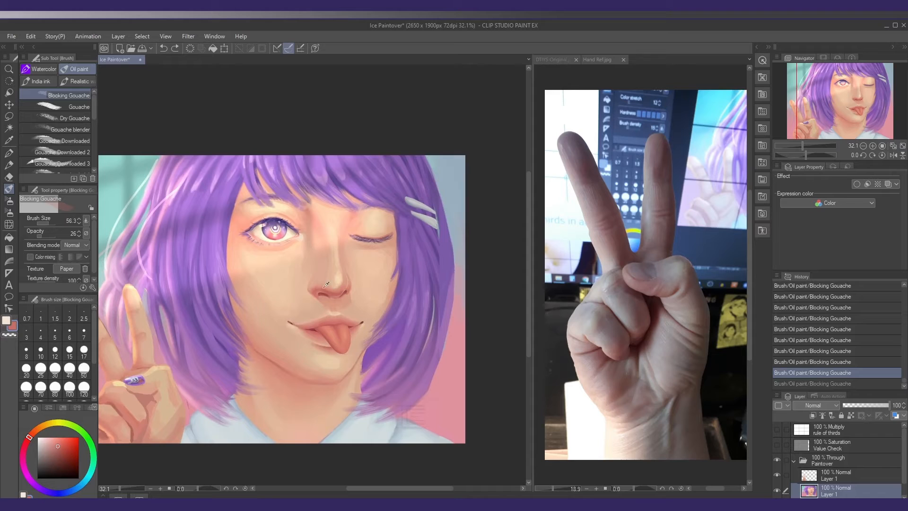
pyautogui.press('[')
pyautogui.keyDown('alt'); pyautogui.click(327, 288); pyautogui.keyUp('alt')
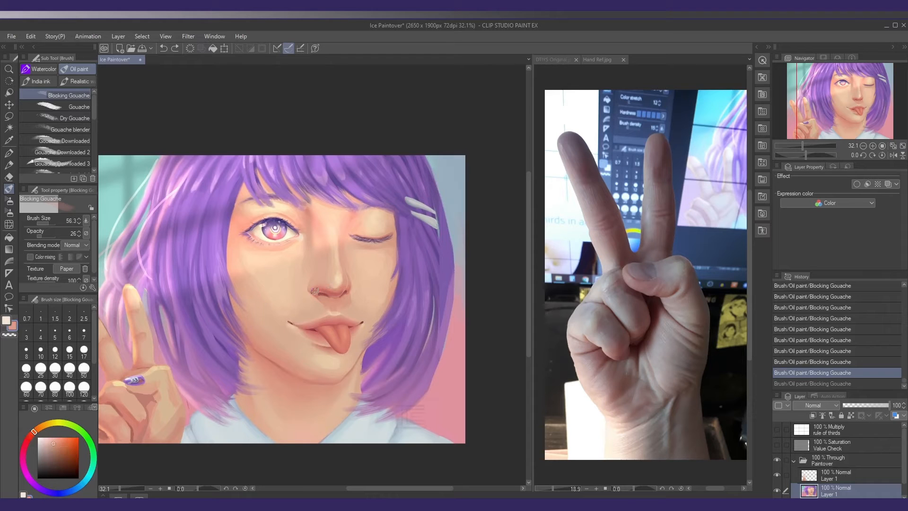
pyautogui.moveTo(312, 292); pyautogui.dragTo(341, 295)
pyautogui.hotkey('ctrl', 'z')
pyautogui.keyDown('alt'); pyautogui.click(327, 292); pyautogui.keyUp('alt')
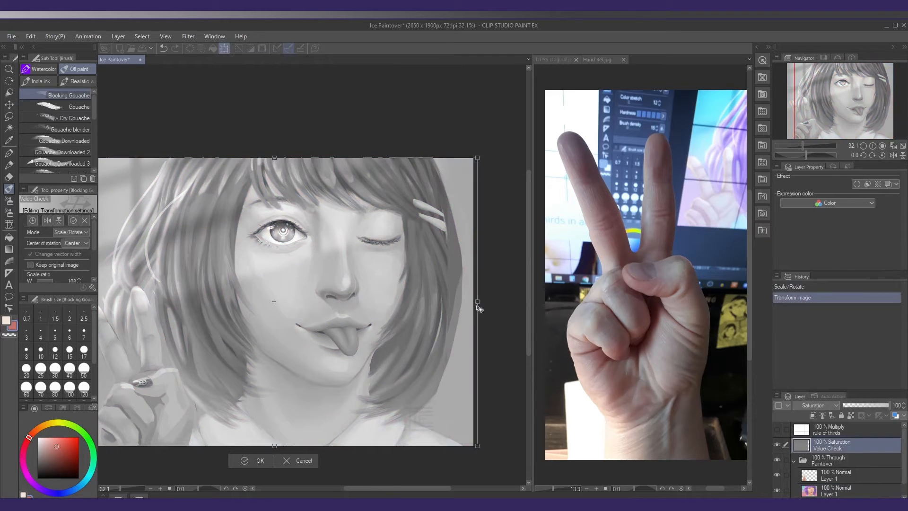
# Apply the Value Check layer's transform, review the portrait in greyscale, then hide that layer and reselect the painted Layer 1
pyautogui.press('Return')
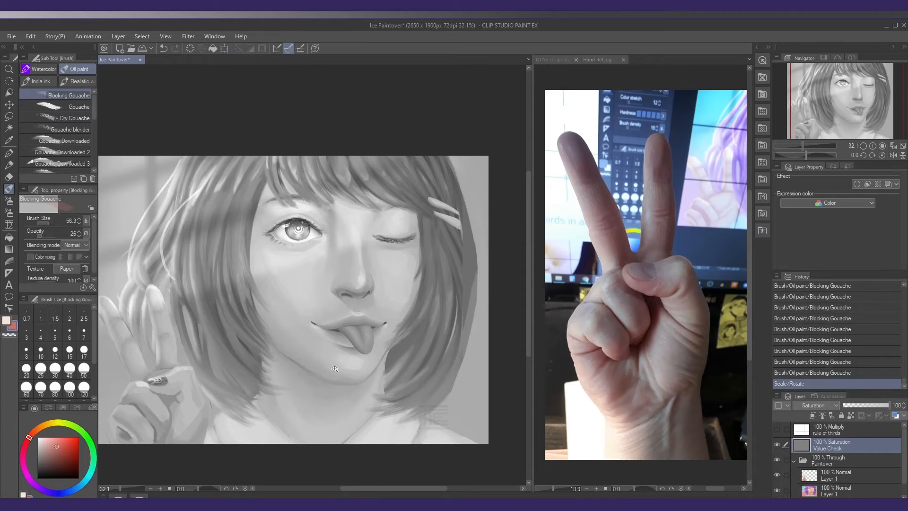
pyautogui.scroll(-2, 334, 368)
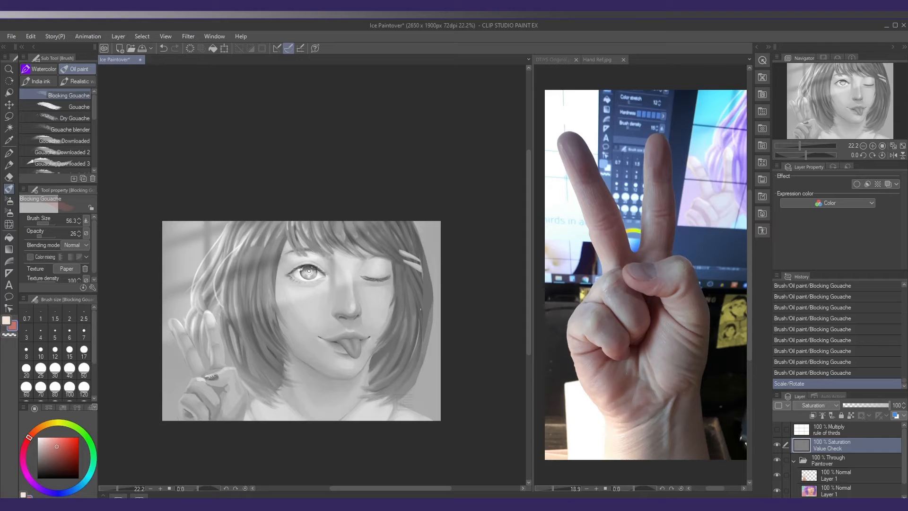
pyautogui.click(777, 444)
pyautogui.click(832, 491)
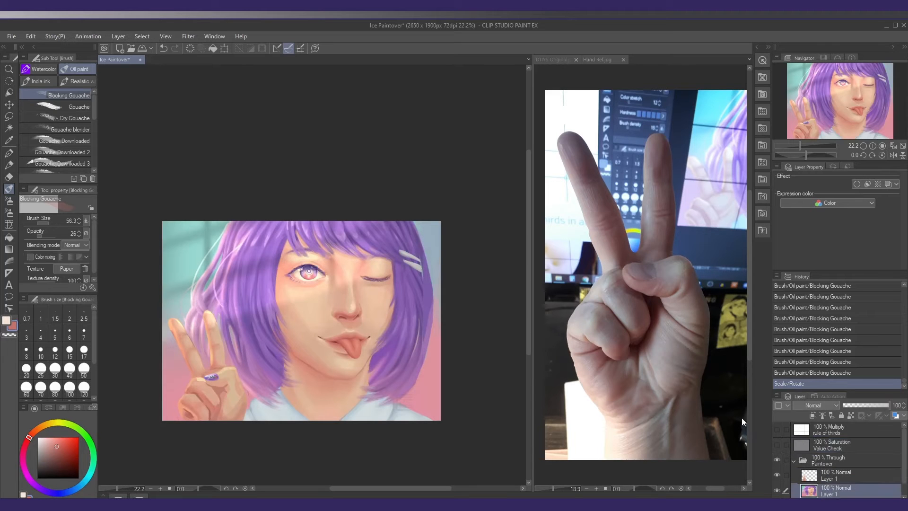
# Shift the colour toward orange-red and shade the nostril and nose tip at brush size 46.9, undoing the misplaced strokes
pyautogui.moveTo(347, 318)
pyautogui.mouseDown()
pyautogui.moveTo(374, 317)
pyautogui.moveTo(346, 305)
pyautogui.mouseUp()
pyautogui.keyDown('alt'); pyautogui.click(352, 312); pyautogui.keyUp('alt')
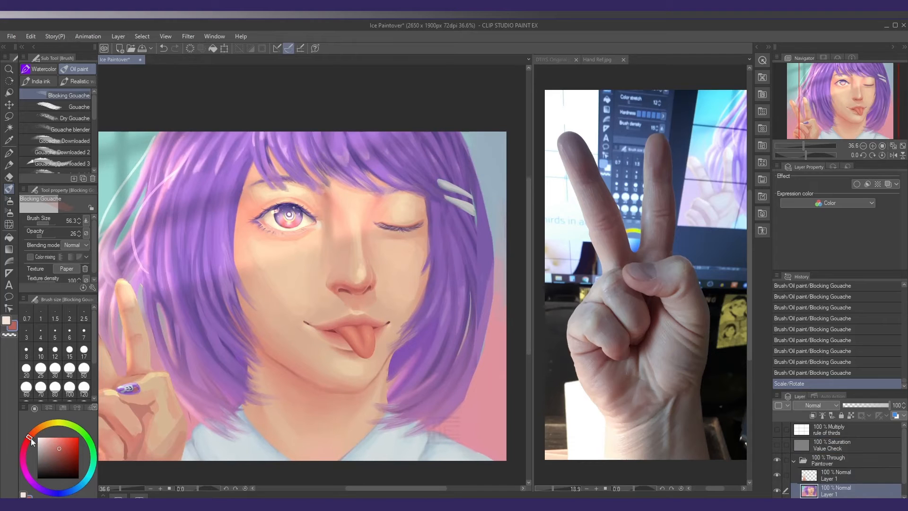
pyautogui.moveTo(31, 438); pyautogui.dragTo(33, 434)
pyautogui.moveTo(337, 287)
pyautogui.mouseDown()
pyautogui.moveTo(351, 291)
pyautogui.moveTo(295, 294)
pyautogui.mouseUp()
pyautogui.moveTo(298, 286); pyautogui.dragTo(294, 298)
pyautogui.hotkey('ctrl', 'z')
pyautogui.hotkey('ctrl', 'z')
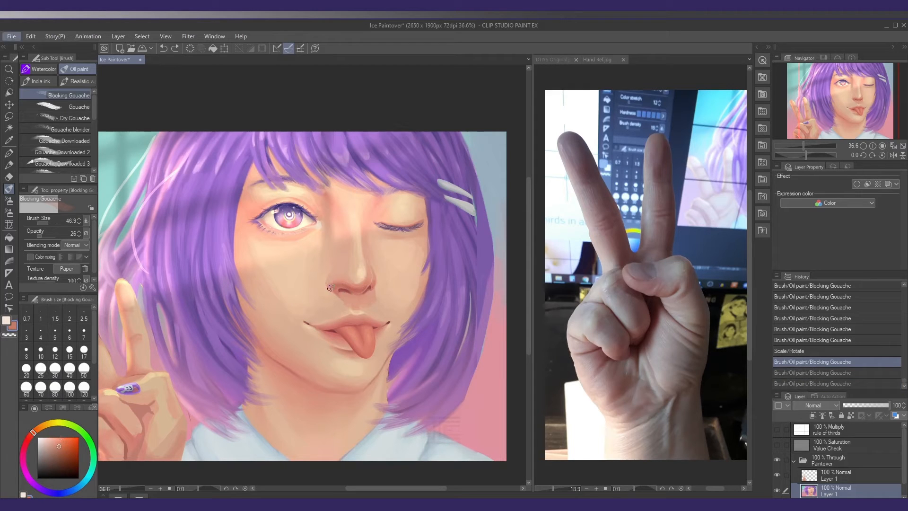
pyautogui.moveTo(333, 286); pyautogui.dragTo(353, 283)
pyautogui.moveTo(350, 285)
pyautogui.mouseDown()
pyautogui.moveTo(359, 283)
pyautogui.moveTo(350, 281)
pyautogui.mouseUp()
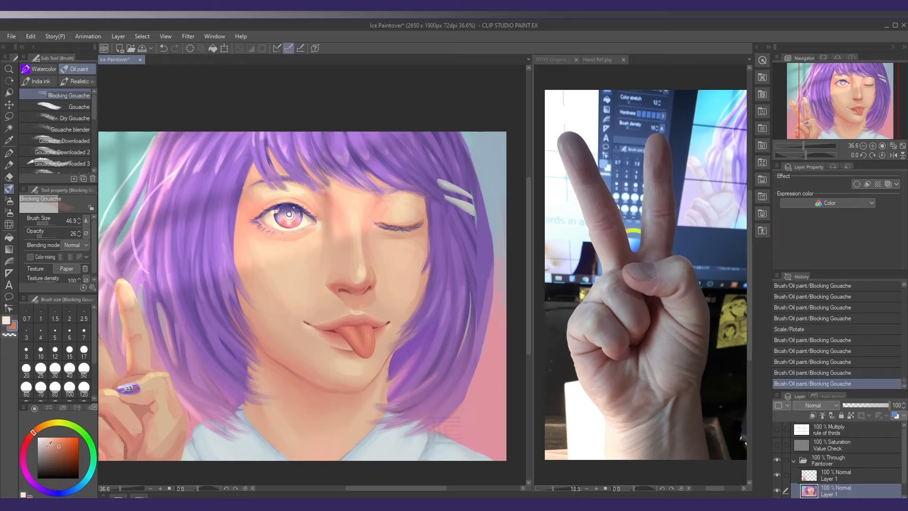
# Try a more orange skin tone on the nose tip above the nostril
pyautogui.click(39, 429)
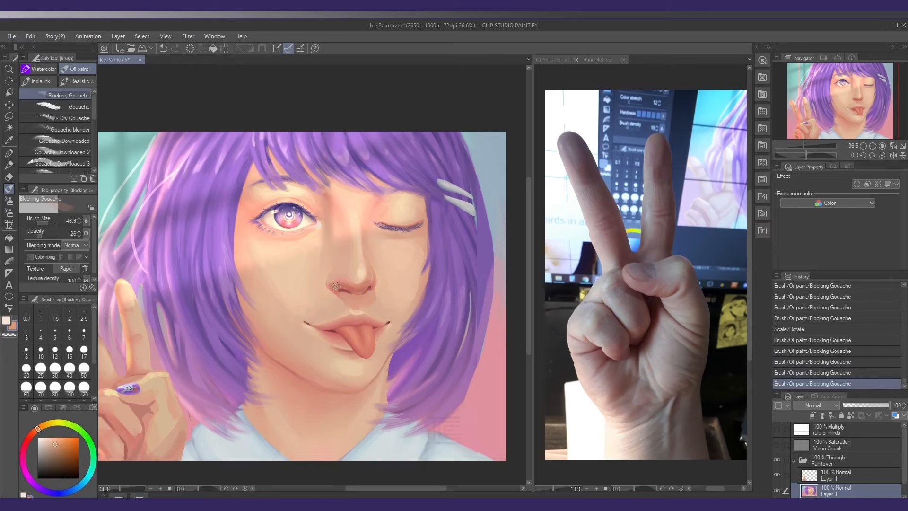
pyautogui.moveTo(343, 286)
pyautogui.mouseDown()
pyautogui.moveTo(375, 296)
pyautogui.moveTo(337, 287)
pyautogui.moveTo(341, 280)
pyautogui.mouseUp()
pyautogui.hotkey('ctrl', 'z')
pyautogui.hotkey('ctrl', 'z')
pyautogui.hotkey('ctrl', 'z')
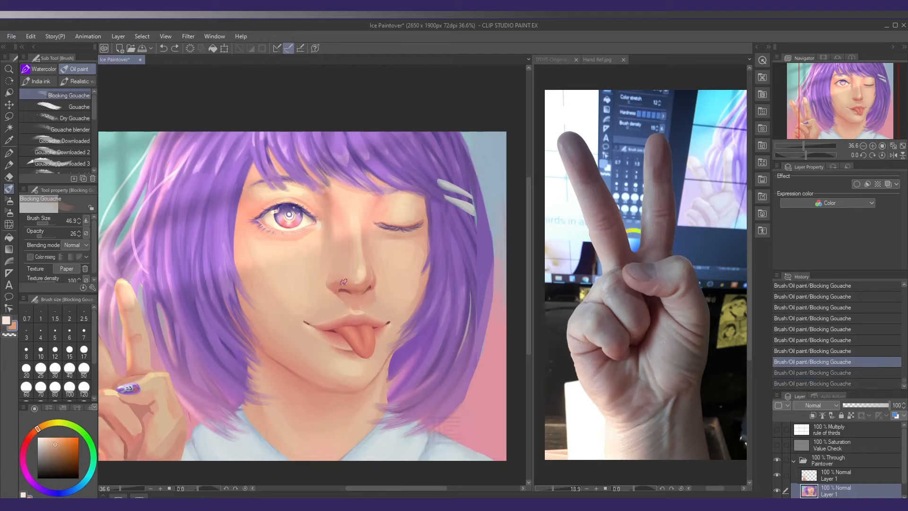
pyautogui.keyDown('alt'); pyautogui.click(340, 276); pyautogui.keyUp('alt')
pyautogui.keyDown('alt'); pyautogui.click(342, 278); pyautogui.keyUp('alt')
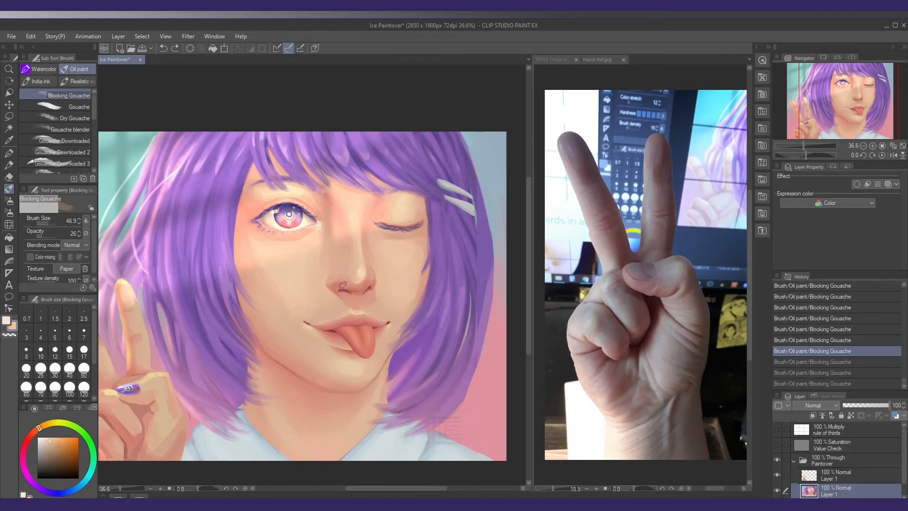
# Undo the strokes across the nose's underside and touch up the nose tip with light peach at opacity 16
pyautogui.moveTo(331, 289); pyautogui.dragTo(354, 287)
pyautogui.hotkey('ctrl', 'z')
pyautogui.hotkey('ctrl', 'z')
pyautogui.hotkey('ctrl', 'z')
pyautogui.moveTo(365, 284); pyautogui.dragTo(367, 283)
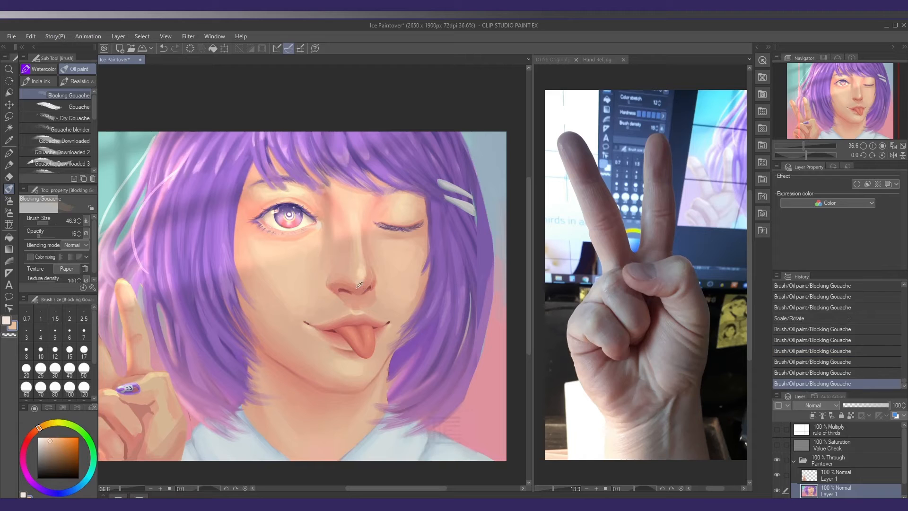
# Try an orange-red tone on the underside of the nose beside the nostril
pyautogui.keyDown('alt'); pyautogui.click(354, 287); pyautogui.keyUp('alt')
pyautogui.click(34, 431)
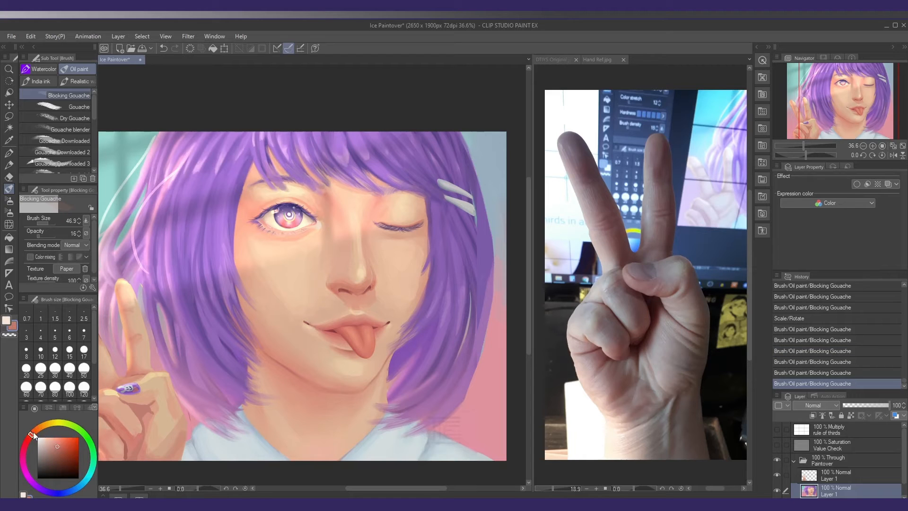
pyautogui.click(62, 445)
pyautogui.moveTo(358, 287); pyautogui.dragTo(368, 282)
pyautogui.hotkey('ctrl', 'z')
pyautogui.hotkey('ctrl', 'z')
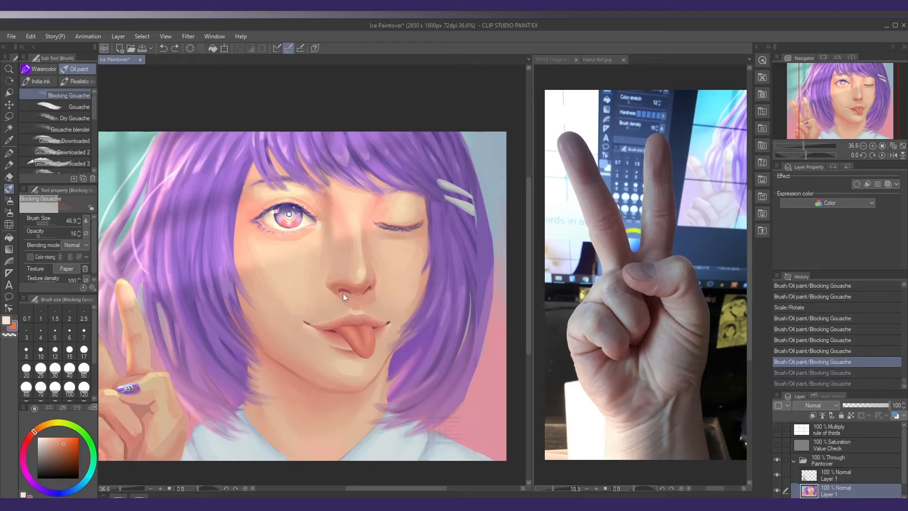
# Shade the nostril and the underside of the nose with sampled orange and reddish skin tones, raising the opacity to 29
pyautogui.click(60, 441)
pyautogui.click(39, 428)
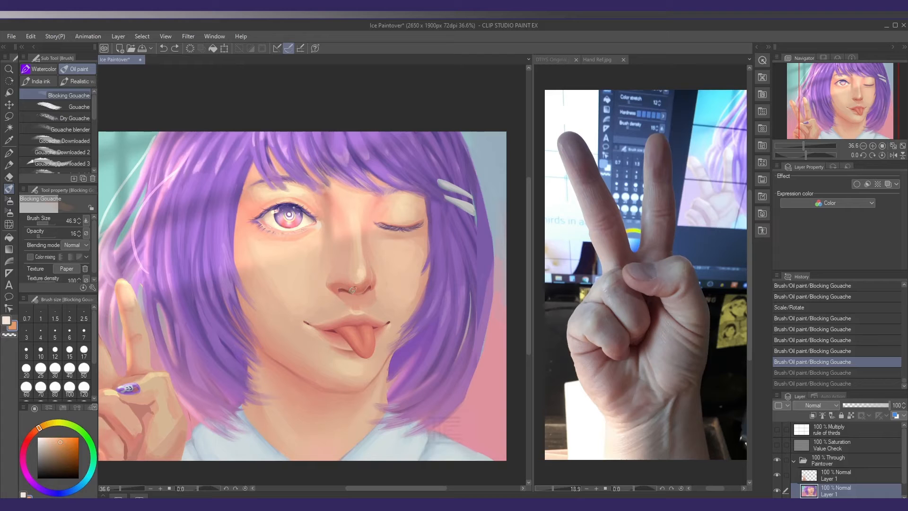
pyautogui.moveTo(352, 290)
pyautogui.mouseDown()
pyautogui.moveTo(368, 280)
pyautogui.moveTo(350, 283)
pyautogui.mouseUp()
pyautogui.keyDown('alt'); pyautogui.click(345, 278); pyautogui.keyUp('alt')
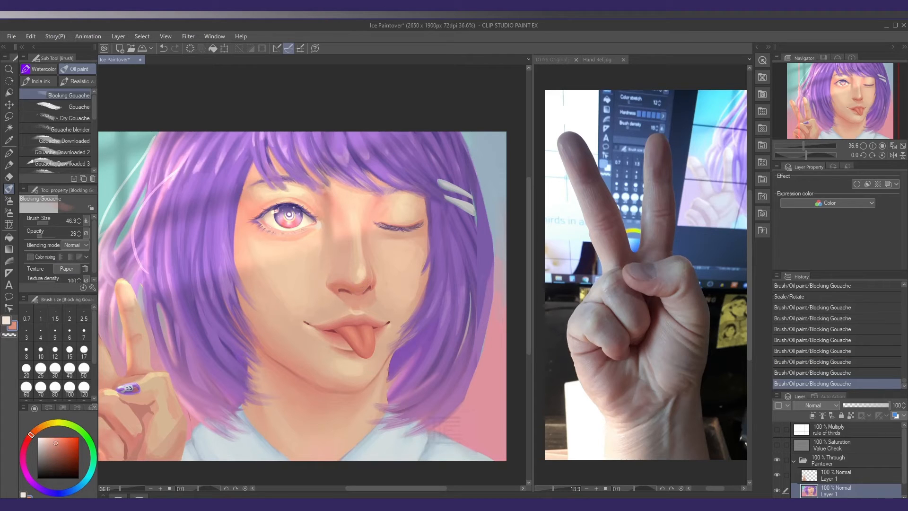
pyautogui.keyDown('alt'); pyautogui.click(349, 281); pyautogui.keyUp('alt')
pyautogui.moveTo(352, 288)
pyautogui.mouseDown()
pyautogui.moveTo(360, 285)
pyautogui.moveTo(333, 288)
pyautogui.moveTo(364, 293)
pyautogui.mouseUp()
pyautogui.keyDown('alt'); pyautogui.click(357, 287); pyautogui.keyUp('alt')
# Darken the shadow under the jaw and chin with reddish brown at opacity 21, undoing the stray stroke on the neck
pyautogui.scroll(-1, 365, 294)
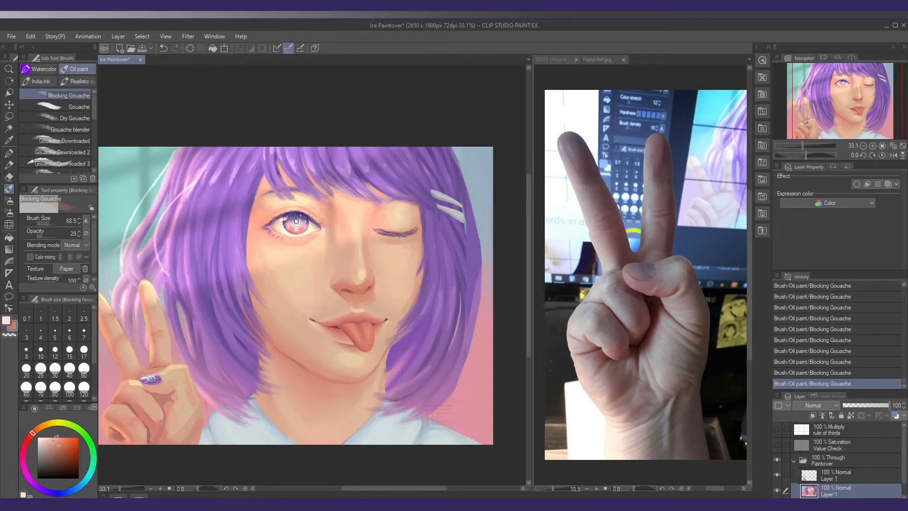
pyautogui.click(62, 446)
pyautogui.scroll(-2, 308, 369)
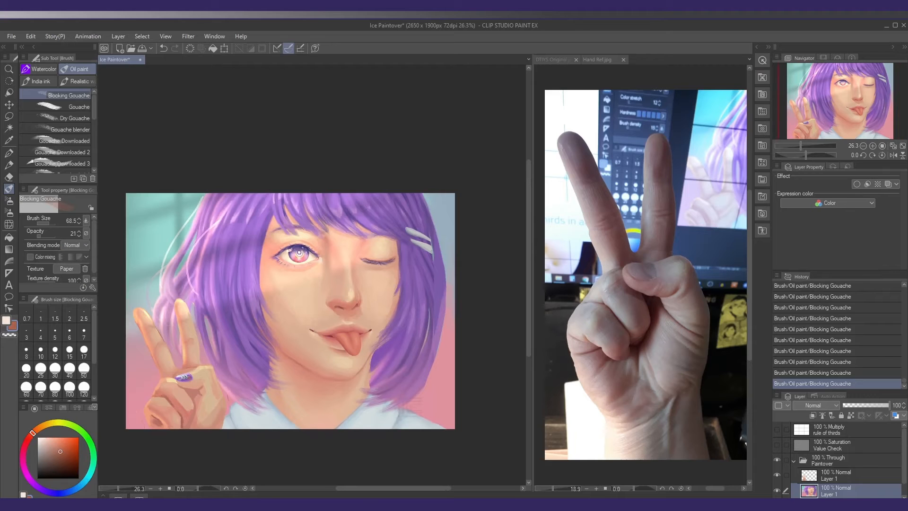
pyautogui.moveTo(372, 357)
pyautogui.mouseDown()
pyautogui.moveTo(346, 386)
pyautogui.moveTo(329, 388)
pyautogui.moveTo(274, 360)
pyautogui.moveTo(329, 392)
pyautogui.moveTo(293, 373)
pyautogui.moveTo(340, 389)
pyautogui.moveTo(345, 383)
pyautogui.moveTo(326, 387)
pyautogui.moveTo(281, 360)
pyautogui.moveTo(307, 386)
pyautogui.moveTo(333, 395)
pyautogui.moveTo(360, 365)
pyautogui.mouseUp()
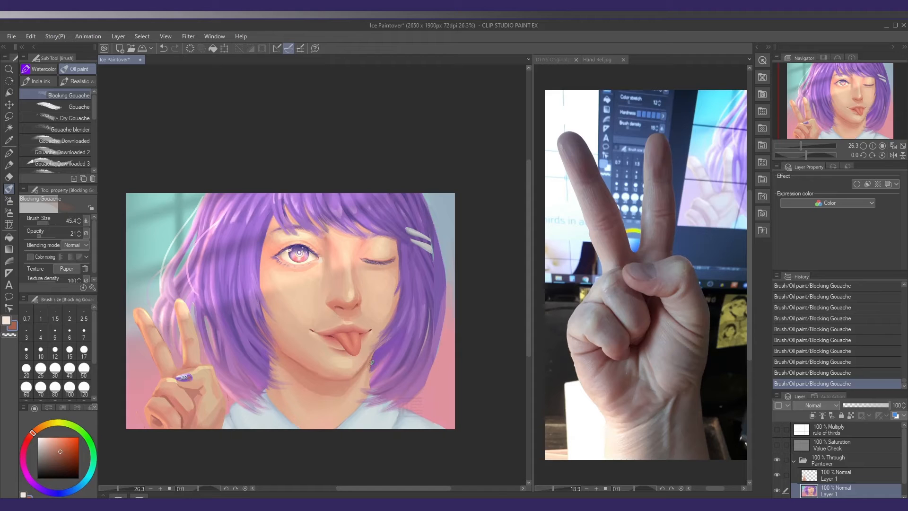
pyautogui.moveTo(366, 379); pyautogui.dragTo(370, 379)
pyautogui.hotkey('ctrl', 'z')
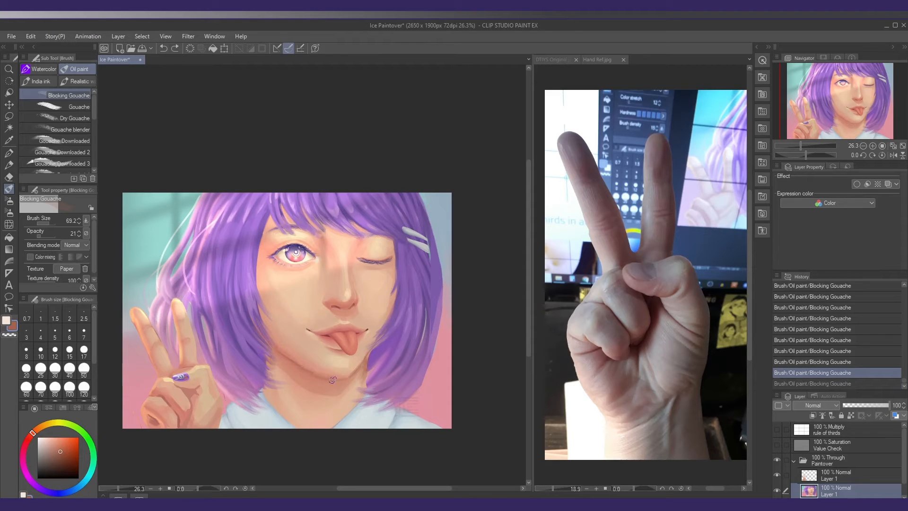
pyautogui.moveTo(331, 387); pyautogui.dragTo(343, 382)
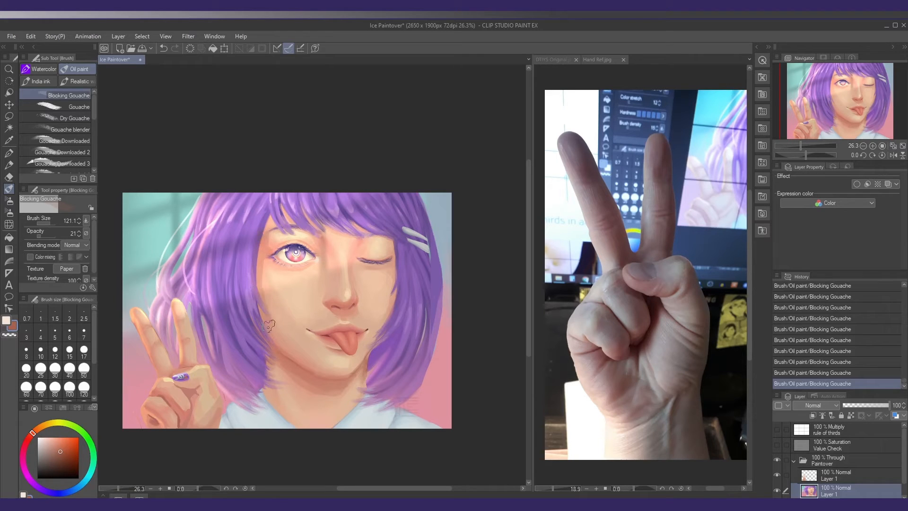
# Deepen the shadow along the cheek and jaw edge beside the hair at brush size 121.1
pyautogui.moveTo(324, 288); pyautogui.dragTo(318, 290)
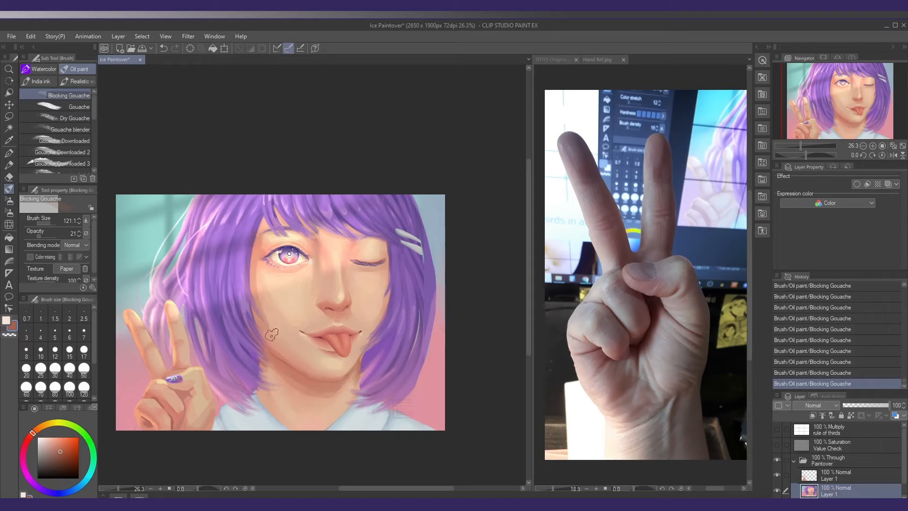
pyautogui.moveTo(265, 326); pyautogui.dragTo(259, 325)
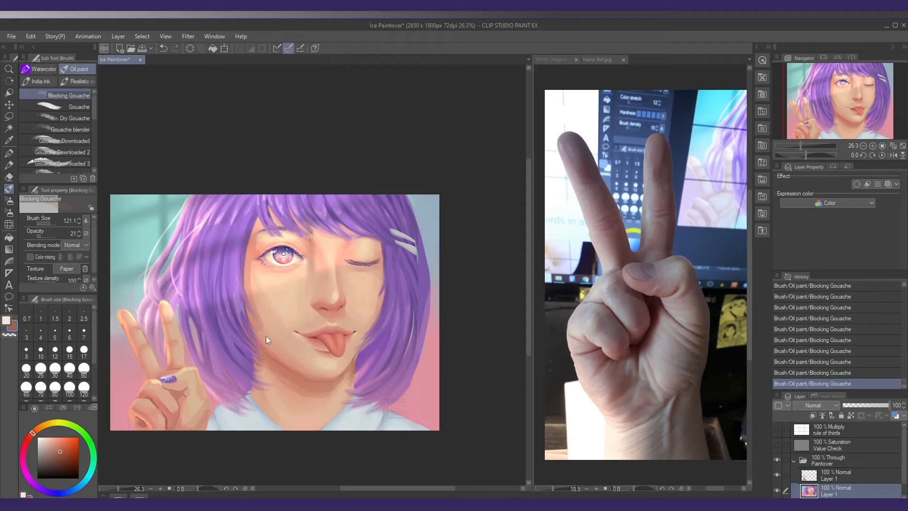
pyautogui.moveTo(272, 339)
pyautogui.mouseDown()
pyautogui.moveTo(251, 314)
pyautogui.moveTo(277, 356)
pyautogui.moveTo(298, 368)
pyautogui.mouseUp()
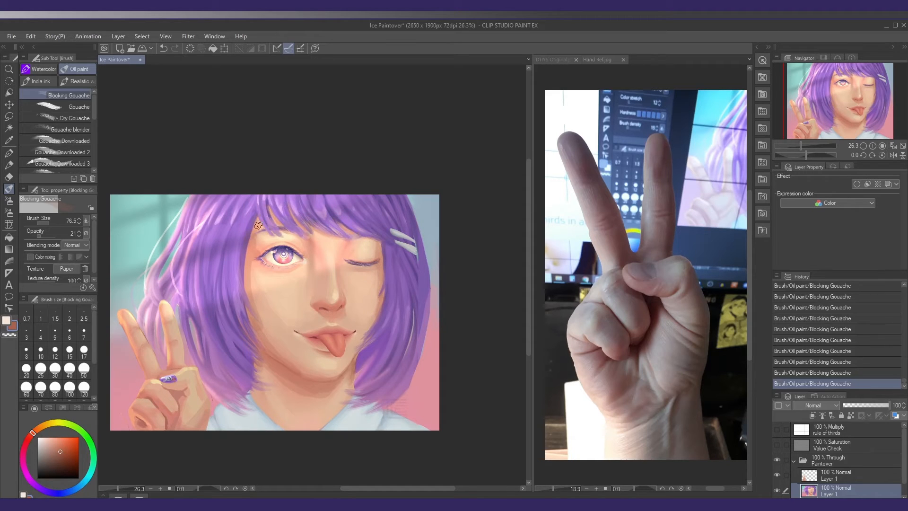
# Sample a light peach from between the brows and touch up the skin around the eyes at brush size 47.8
pyautogui.moveTo(306, 260)
pyautogui.mouseDown()
pyautogui.moveTo(314, 253)
pyautogui.moveTo(302, 246)
pyautogui.moveTo(314, 256)
pyautogui.mouseUp()
pyautogui.keyDown('alt'); pyautogui.click(325, 243); pyautogui.keyUp('alt')
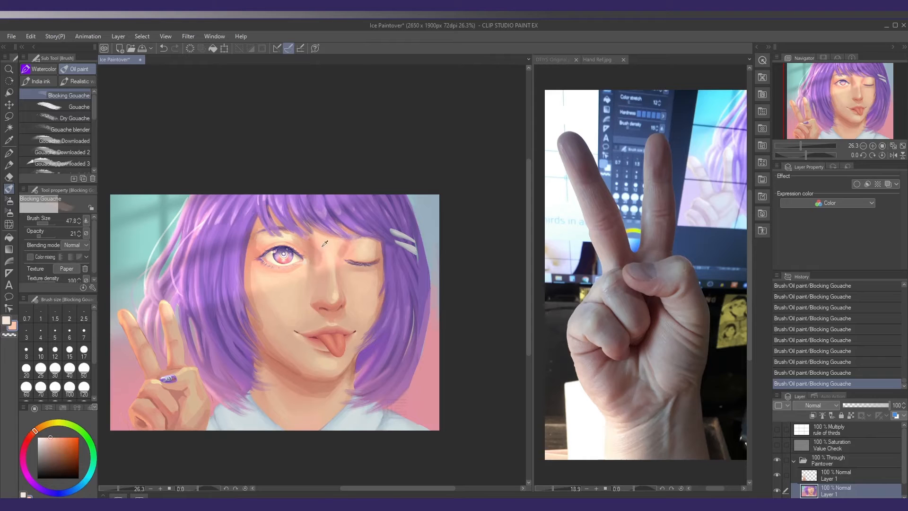
pyautogui.moveTo(343, 246)
pyautogui.mouseDown()
pyautogui.moveTo(323, 260)
pyautogui.moveTo(346, 258)
pyautogui.moveTo(330, 259)
pyautogui.moveTo(342, 268)
pyautogui.moveTo(333, 270)
pyautogui.moveTo(309, 235)
pyautogui.moveTo(329, 242)
pyautogui.moveTo(306, 236)
pyautogui.moveTo(352, 241)
pyautogui.mouseUp()
# Reshape the facial features with Liquify at brush size 221.8 and strength 21
pyautogui.press('j')
pyautogui.press('[')
pyautogui.press('[')
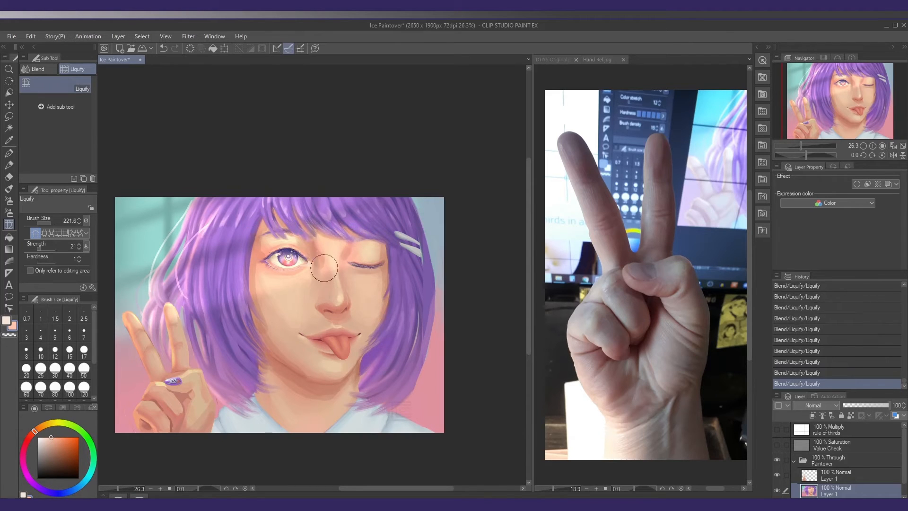
# Return to the Blocking Gouache brush and repaint the face edge beside the open eye with a sampled skin tone
pyautogui.press('b')
pyautogui.keyDown('alt'); pyautogui.click(257, 267); pyautogui.keyUp('alt')
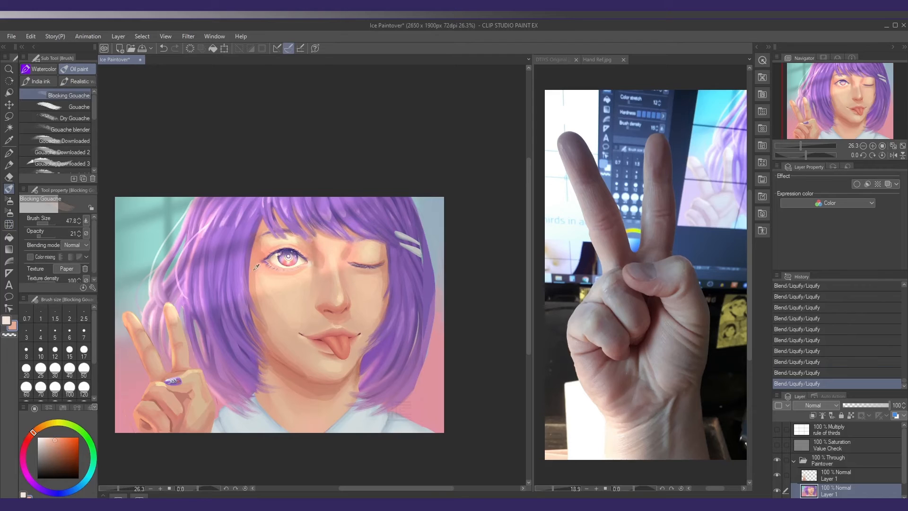
pyautogui.click(256, 270)
pyautogui.moveTo(249, 298); pyautogui.dragTo(241, 290)
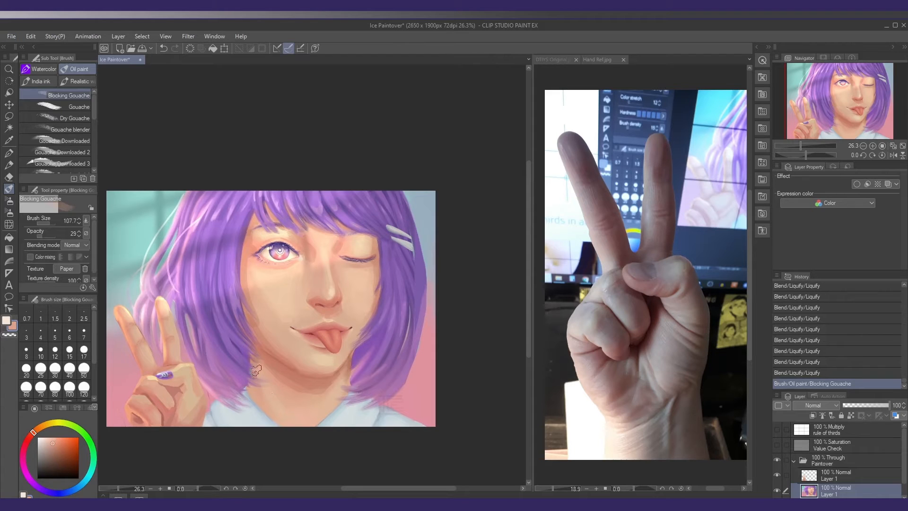
# Paint skin tones over the side of the neck beneath the hair ends at brush size 107.7 and opacity 29
pyautogui.moveTo(257, 372)
pyautogui.mouseDown()
pyautogui.moveTo(270, 392)
pyautogui.moveTo(264, 372)
pyautogui.moveTo(271, 407)
pyautogui.moveTo(265, 388)
pyautogui.mouseUp()
pyautogui.moveTo(261, 374); pyautogui.dragTo(266, 379)
pyautogui.keyDown('alt'); pyautogui.click(266, 378); pyautogui.keyUp('alt')
pyautogui.keyDown('alt'); pyautogui.click(267, 376); pyautogui.keyUp('alt')
pyautogui.moveTo(289, 418); pyautogui.dragTo(275, 391)
pyautogui.moveTo(271, 384)
pyautogui.mouseDown()
pyautogui.moveTo(278, 394)
pyautogui.moveTo(271, 378)
pyautogui.mouseUp()
pyautogui.keyDown('alt'); pyautogui.click(285, 410); pyautogui.keyUp('alt')
pyautogui.keyDown('alt'); pyautogui.click(265, 380); pyautogui.keyUp('alt')
pyautogui.keyDown('alt'); pyautogui.click(261, 379); pyautogui.keyUp('alt')
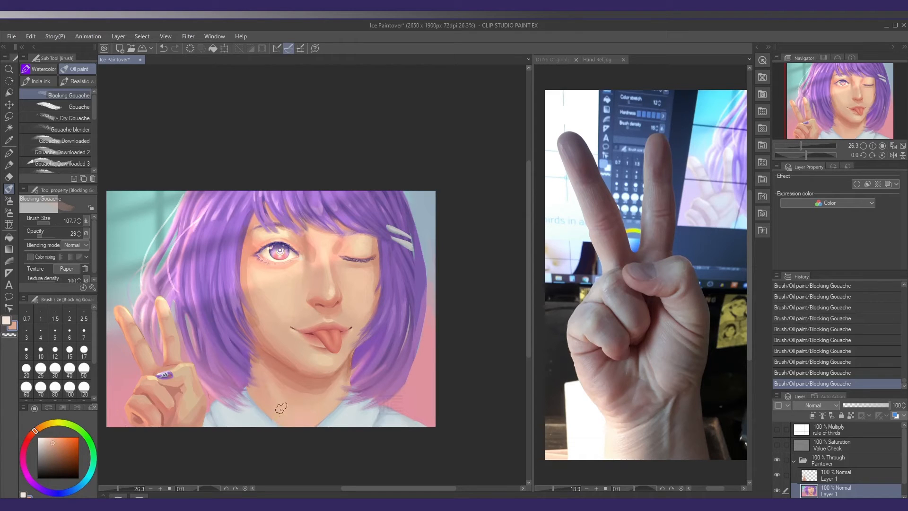
# Blend the neck between jaw and collar with sampled skin tones, cleaning up the edge against the hair
pyautogui.keyDown('alt'); pyautogui.click(325, 416); pyautogui.keyUp('alt')
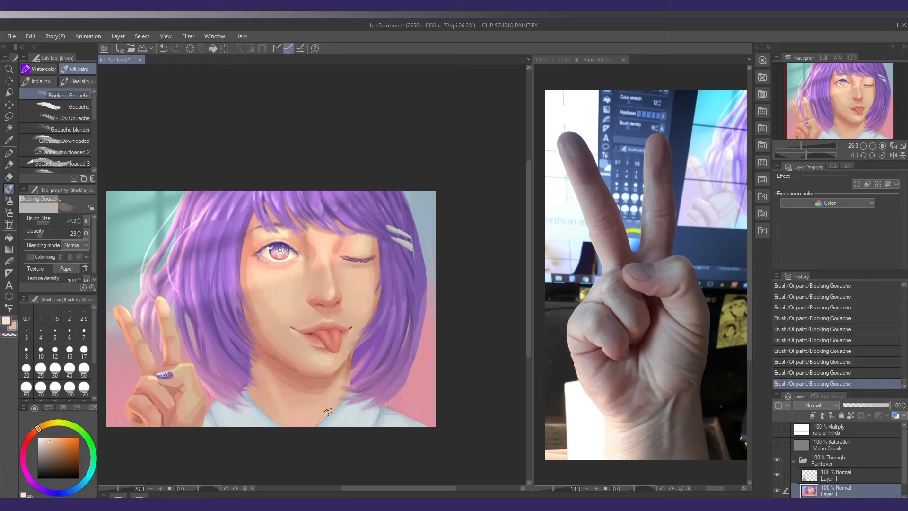
pyautogui.moveTo(271, 374)
pyautogui.mouseDown()
pyautogui.moveTo(283, 394)
pyautogui.moveTo(266, 375)
pyautogui.mouseUp()
pyautogui.keyDown('alt'); pyautogui.click(272, 387); pyautogui.keyUp('alt')
pyautogui.keyDown('alt'); pyautogui.click(282, 397); pyautogui.keyUp('alt')
pyautogui.keyDown('alt'); pyautogui.click(261, 362); pyautogui.keyUp('alt')
pyautogui.moveTo(252, 358); pyautogui.dragTo(266, 399)
pyautogui.moveTo(255, 361)
pyautogui.mouseDown()
pyautogui.moveTo(271, 401)
pyautogui.moveTo(263, 383)
pyautogui.moveTo(290, 367)
pyautogui.mouseUp()
# Reduce the brush size to 69.6 and refine the neck's far edge under the hair with light peach
pyautogui.press('[')
pyautogui.press('[')
pyautogui.press('[')
pyautogui.keyDown('alt'); pyautogui.click(343, 367); pyautogui.keyUp('alt')
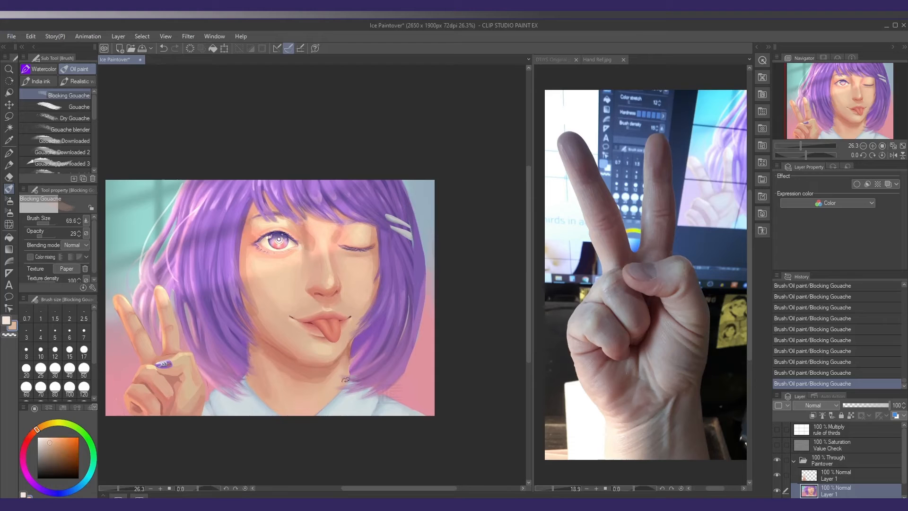
pyautogui.keyDown('alt'); pyautogui.click(346, 360); pyautogui.keyUp('alt')
pyautogui.keyDown('alt'); pyautogui.click(350, 369); pyautogui.keyUp('alt')
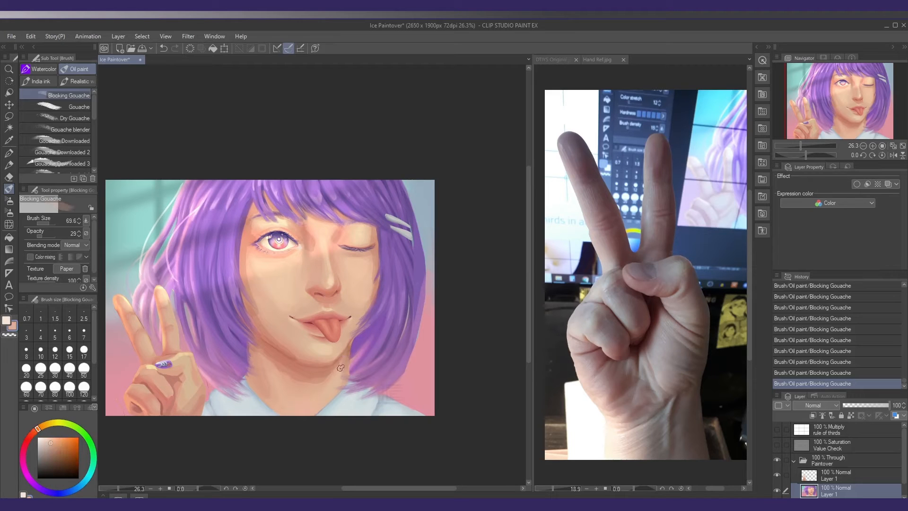
# Deepen the neck shadow below the jaw with a redder sampled skin tone
pyautogui.keyDown('alt'); pyautogui.click(284, 368); pyautogui.keyUp('alt')
pyautogui.keyDown('alt'); pyautogui.click(283, 359); pyautogui.keyUp('alt')
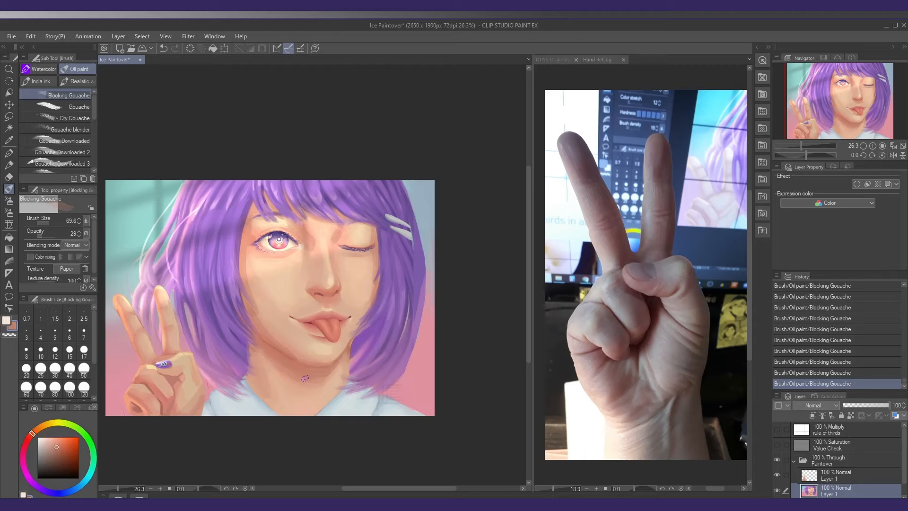
pyautogui.keyDown('alt'); pyautogui.click(271, 365); pyautogui.keyUp('alt')
pyautogui.keyDown('alt'); pyautogui.click(260, 358); pyautogui.keyUp('alt')
pyautogui.keyDown('alt'); pyautogui.click(270, 372); pyautogui.keyUp('alt')
pyautogui.press(']')
pyautogui.moveTo(270, 375); pyautogui.dragTo(257, 377)
# Shade the cheek and jaw edge beside the hair at brush size 60.1
pyautogui.keyDown('alt'); pyautogui.click(231, 303); pyautogui.keyUp('alt')
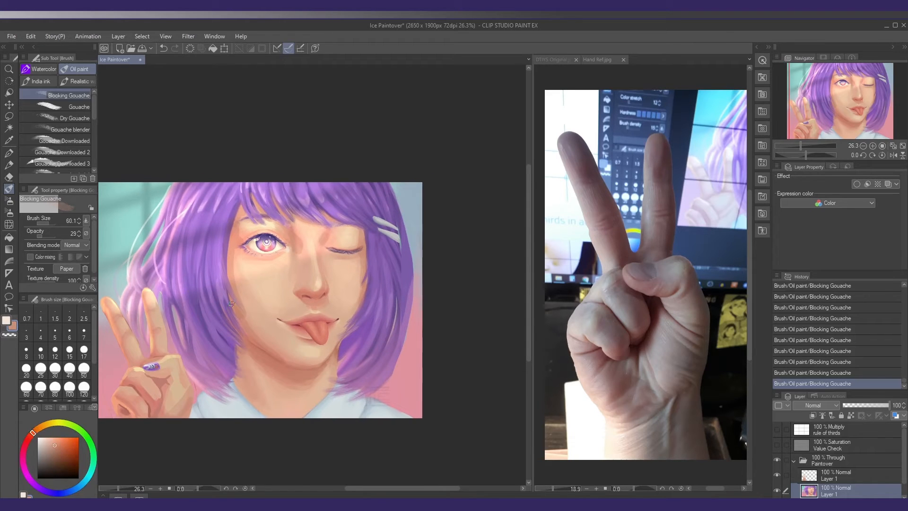
pyautogui.keyDown('alt'); pyautogui.click(266, 347); pyautogui.keyUp('alt')
pyautogui.moveTo(253, 311); pyautogui.dragTo(251, 318)
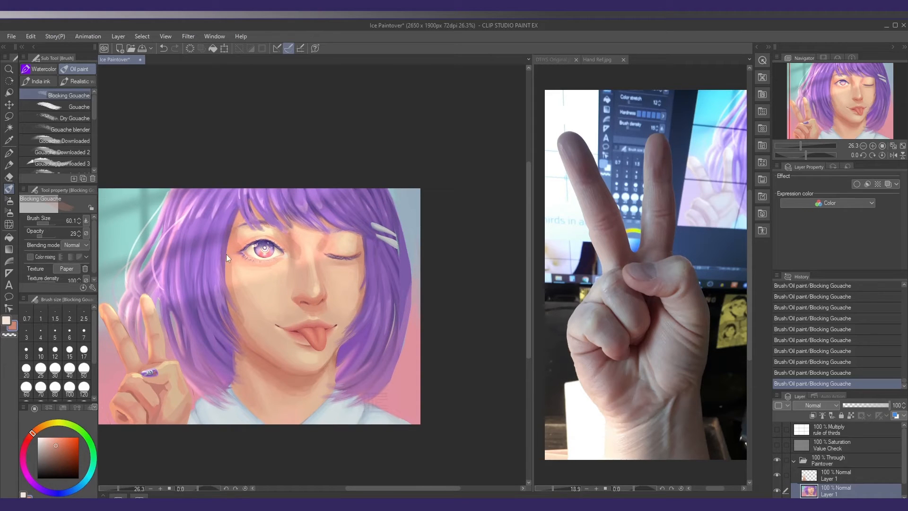
# Touch up the skin at the open eye's outer brow and around the winking eyelid
pyautogui.keyDown('alt'); pyautogui.click(236, 236); pyautogui.keyUp('alt')
pyautogui.keyDown('alt'); pyautogui.click(339, 236); pyautogui.keyUp('alt')
pyautogui.moveTo(311, 251); pyautogui.dragTo(354, 242)
pyautogui.keyDown('alt'); pyautogui.click(349, 251); pyautogui.keyUp('alt')
# Raise the opacity to 37 and blend sampled skin tones over the nose bridge, inner eye corner and brow
pyautogui.keyDown('alt'); pyautogui.click(293, 251); pyautogui.keyUp('alt')
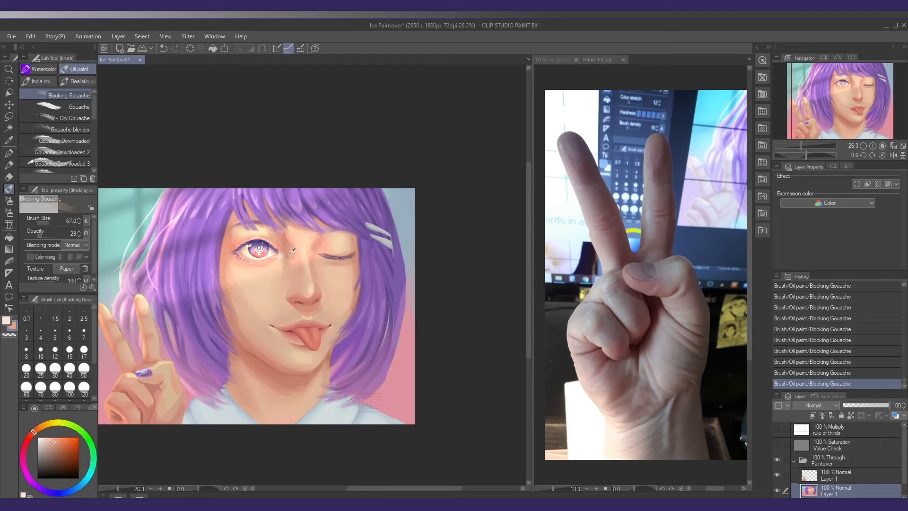
pyautogui.keyDown('alt'); pyautogui.click(289, 260); pyautogui.keyUp('alt')
pyautogui.click(41, 235)
pyautogui.keyDown('ctrl'); pyautogui.click(280, 254); pyautogui.keyUp('ctrl')
pyautogui.keyDown('alt'); pyautogui.click(289, 241); pyautogui.keyUp('alt')
pyautogui.keyDown('alt'); pyautogui.click(290, 242); pyautogui.keyUp('alt')
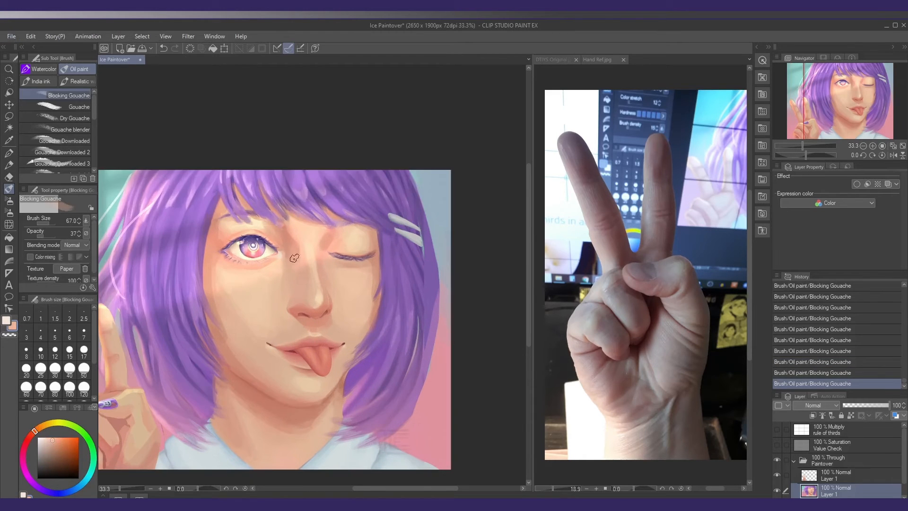
pyautogui.keyDown('alt'); pyautogui.click(294, 258); pyautogui.keyUp('alt')
pyautogui.keyDown('alt'); pyautogui.click(263, 225); pyautogui.keyUp('alt')
pyautogui.keyDown('alt'); pyautogui.click(222, 211); pyautogui.keyUp('alt')
pyautogui.keyDown('alt'); pyautogui.click(305, 269); pyautogui.keyUp('alt')
pyautogui.moveTo(305, 269); pyautogui.dragTo(299, 239)
# Blend the cheek below the open eye into its shaded edge with sampled skin tones at opacity 37
pyautogui.keyDown('alt'); pyautogui.click(216, 317); pyautogui.keyUp('alt')
pyautogui.keyDown('alt'); pyautogui.click(229, 332); pyautogui.keyUp('alt')
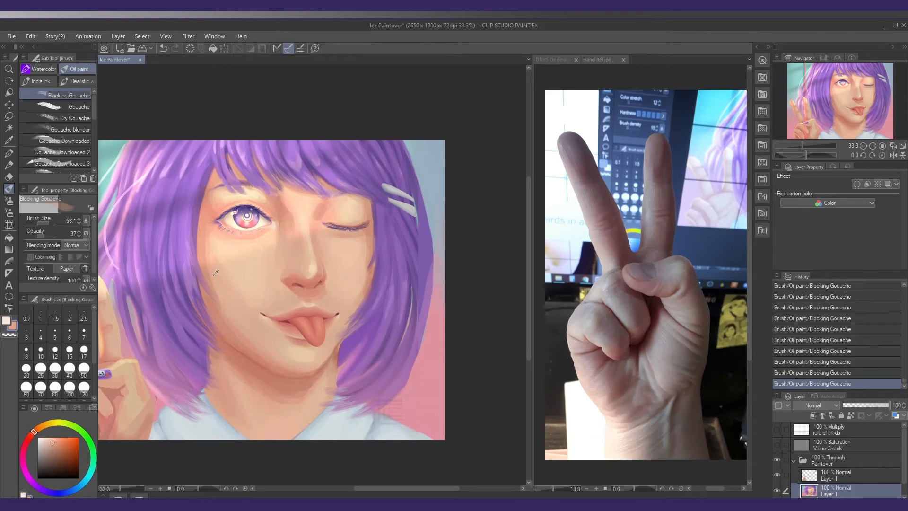
pyautogui.keyDown('alt'); pyautogui.click(215, 284); pyautogui.keyUp('alt')
pyautogui.moveTo(230, 249); pyautogui.dragTo(235, 249)
pyautogui.moveTo(229, 268)
pyautogui.mouseDown()
pyautogui.moveTo(236, 296)
pyautogui.moveTo(212, 283)
pyautogui.mouseUp()
pyautogui.keyDown('alt'); pyautogui.click(218, 279); pyautogui.keyUp('alt')
pyautogui.keyDown('alt'); pyautogui.click(221, 311); pyautogui.keyUp('alt')
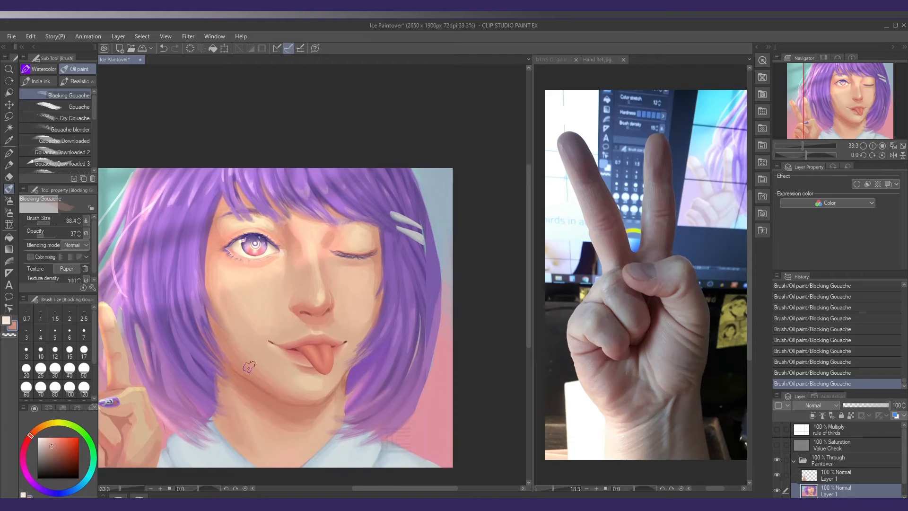
pyautogui.keyDown('alt'); pyautogui.click(222, 314); pyautogui.keyUp('alt')
# Touch up the cheek below the winking eye at brush size 74.5
pyautogui.scroll(-2, 266, 354)
pyautogui.keyDown('alt'); pyautogui.click(350, 297); pyautogui.keyUp('alt')
pyautogui.moveTo(349, 307); pyautogui.dragTo(349, 322)
pyautogui.keyDown('alt'); pyautogui.click(347, 299); pyautogui.keyUp('alt')
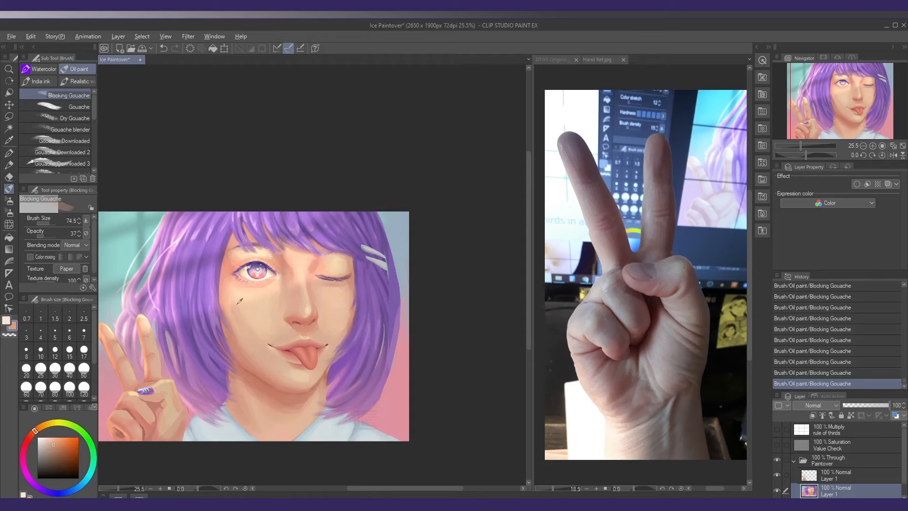
# Soften the lit cheek below the open eye with sampled peach and yellower skin tones
pyautogui.keyDown('alt'); pyautogui.click(239, 301); pyautogui.keyUp('alt')
pyautogui.keyDown('alt'); pyautogui.click(247, 335); pyautogui.keyUp('alt')
pyautogui.moveTo(239, 326); pyautogui.dragTo(248, 317)
pyautogui.keyDown('alt'); pyautogui.click(260, 317); pyautogui.keyUp('alt')
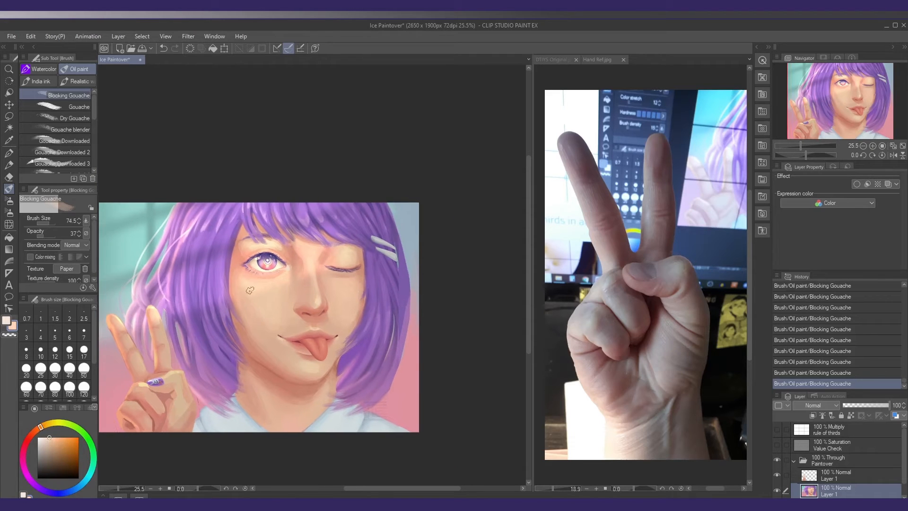
pyautogui.keyDown('alt'); pyautogui.click(269, 288); pyautogui.keyUp('alt')
# Try skin-tone strokes on the winking eyelid, reducing the opacity to 21 and the brush size to 64.3
pyautogui.scroll(2, 346, 258)
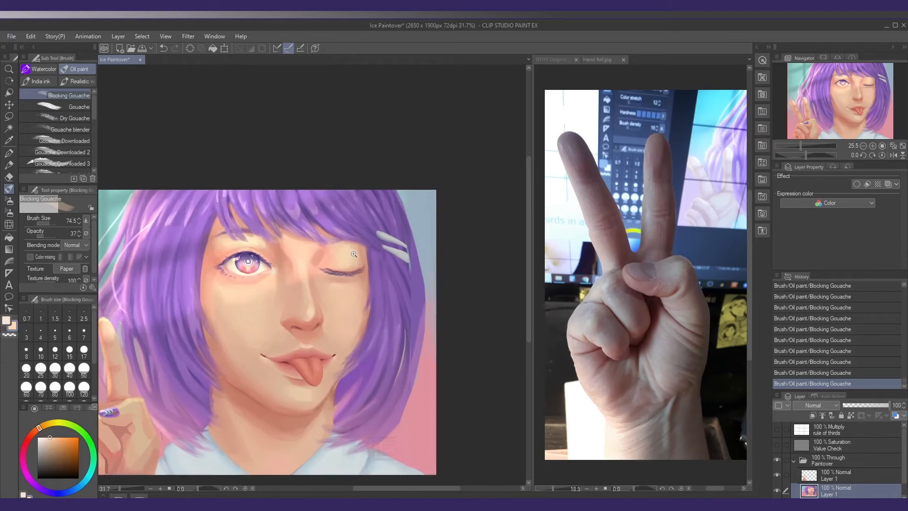
pyautogui.keyDown('alt'); pyautogui.click(347, 257); pyautogui.keyUp('alt')
pyautogui.hotkey('ctrl', 'z')
pyautogui.click(41, 235)
pyautogui.press('[')
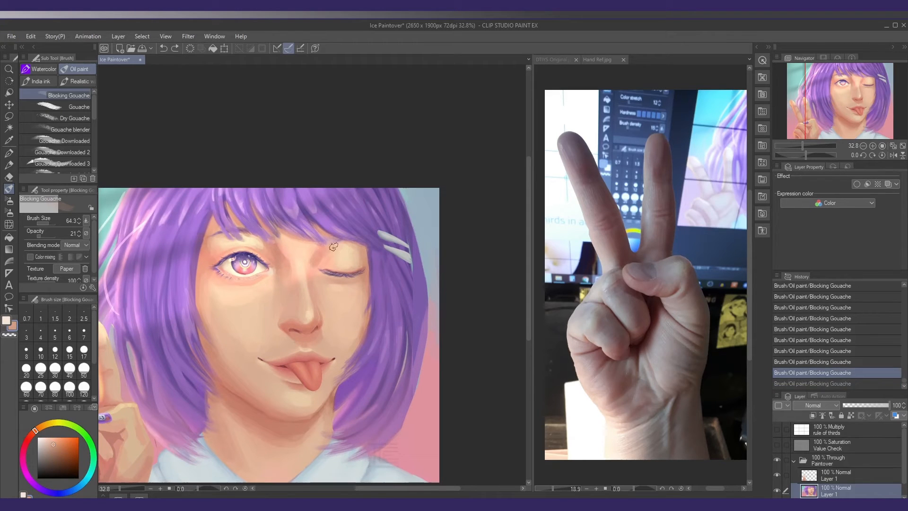
pyautogui.moveTo(334, 247); pyautogui.dragTo(341, 255)
pyautogui.hotkey('ctrl', 'z')
# Touch up the skin above the open eye and at the outer brow beside the hair
pyautogui.keyDown('alt'); pyautogui.click(265, 246); pyautogui.keyUp('alt')
pyautogui.moveTo(265, 246); pyautogui.dragTo(248, 246)
pyautogui.keyDown('alt'); pyautogui.click(208, 249); pyautogui.keyUp('alt')
pyautogui.keyDown('alt'); pyautogui.click(254, 243); pyautogui.keyUp('alt')
# Blend the skin around the nose and upper lip with a smaller brush
pyautogui.press('[')
pyautogui.keyDown('alt'); pyautogui.click(305, 303); pyautogui.keyUp('alt')
pyautogui.moveTo(304, 300); pyautogui.dragTo(301, 290)
pyautogui.moveTo(287, 357); pyautogui.dragTo(296, 322)
# Define the jawline and the shadow under the chin with reddish skin tone at brush size 37.6 and opacity 34
pyautogui.press('[')
pyautogui.keyDown('alt'); pyautogui.click(252, 357); pyautogui.keyUp('alt')
pyautogui.keyDown('alt'); pyautogui.click(251, 358); pyautogui.keyUp('alt')
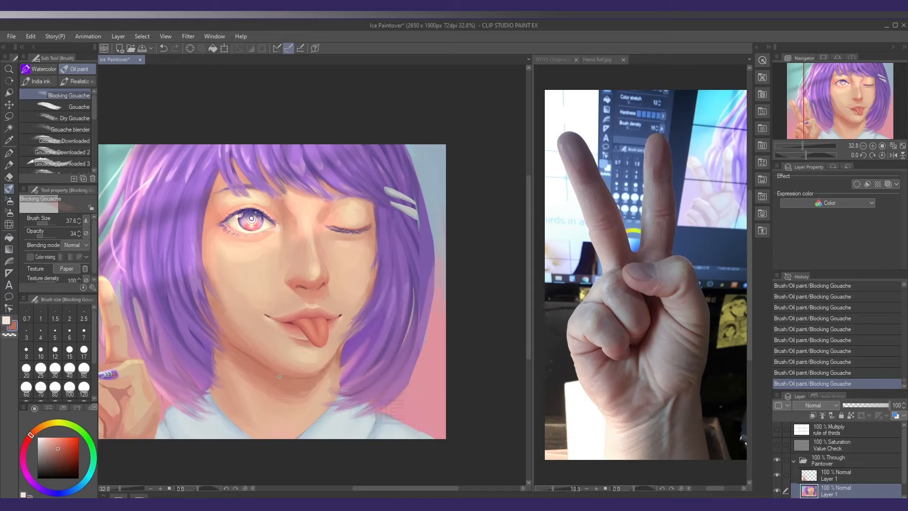
pyautogui.moveTo(252, 380); pyautogui.dragTo(249, 380)
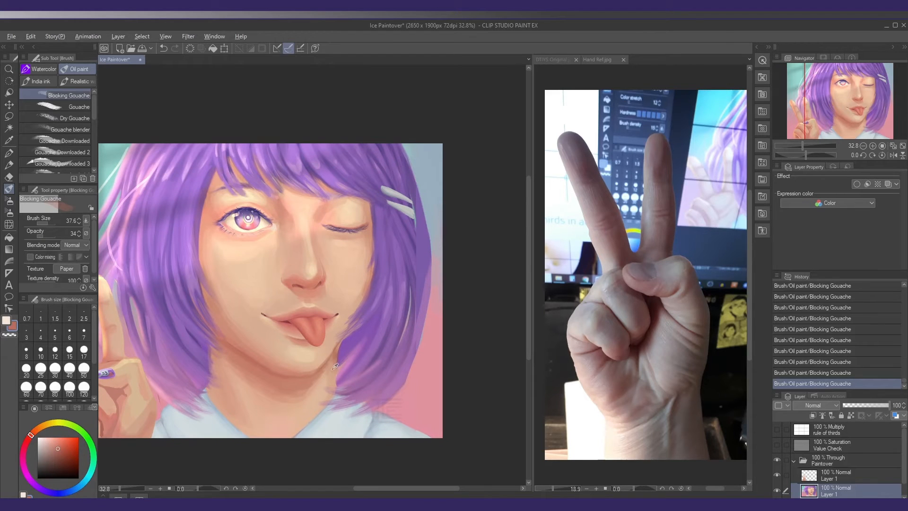
# Touch up the jaw and cheek at brush size 88.1 and compare against the original by toggling the Paintover folder's visibility
pyautogui.scroll(-3, 331, 366)
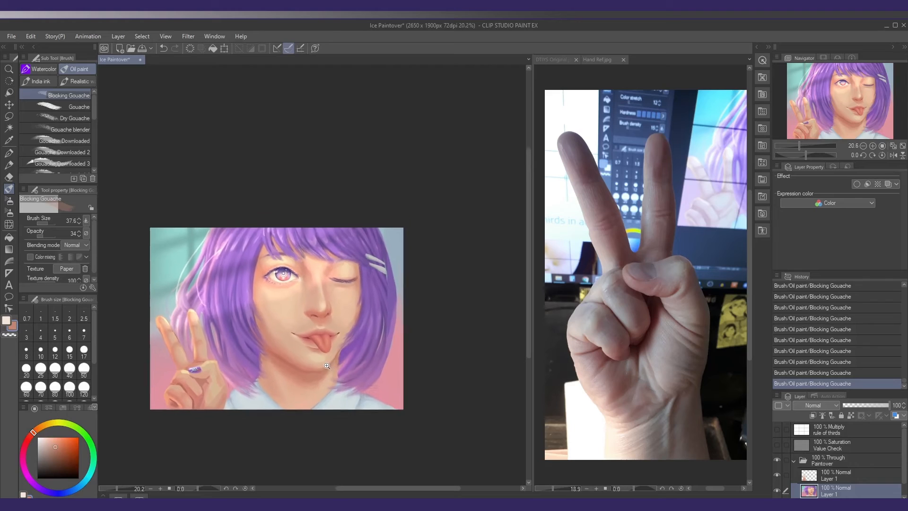
pyautogui.moveTo(327, 365); pyautogui.dragTo(325, 366)
pyautogui.moveTo(281, 319); pyautogui.dragTo(281, 319)
pyautogui.keyDown('alt'); pyautogui.click(283, 326); pyautogui.keyUp('alt')
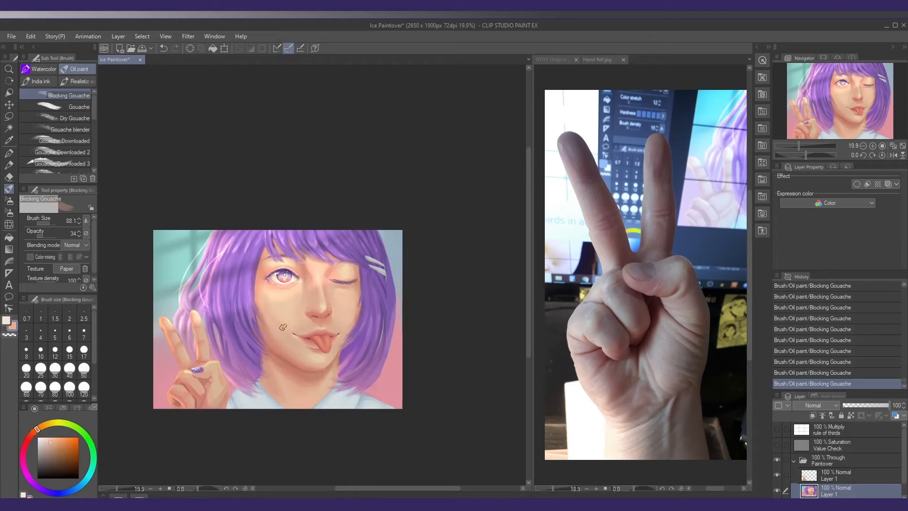
pyautogui.click(778, 461)
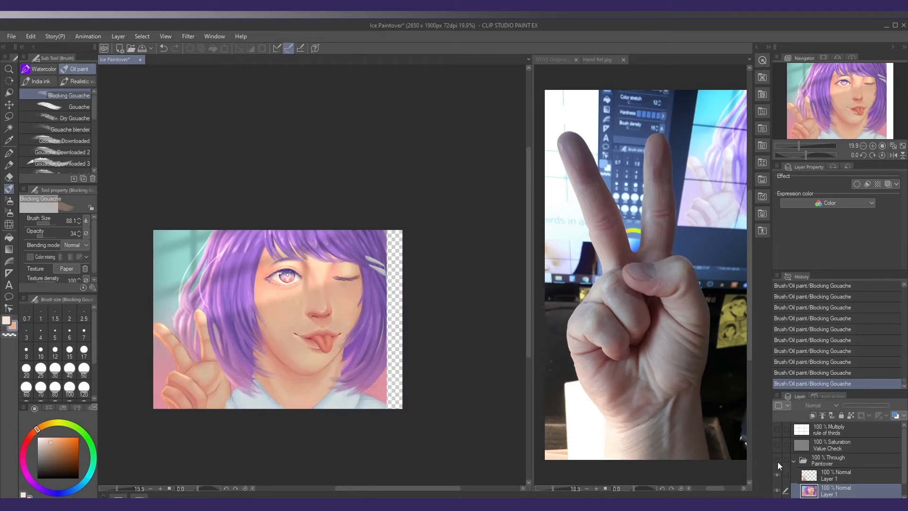
pyautogui.click(777, 462)
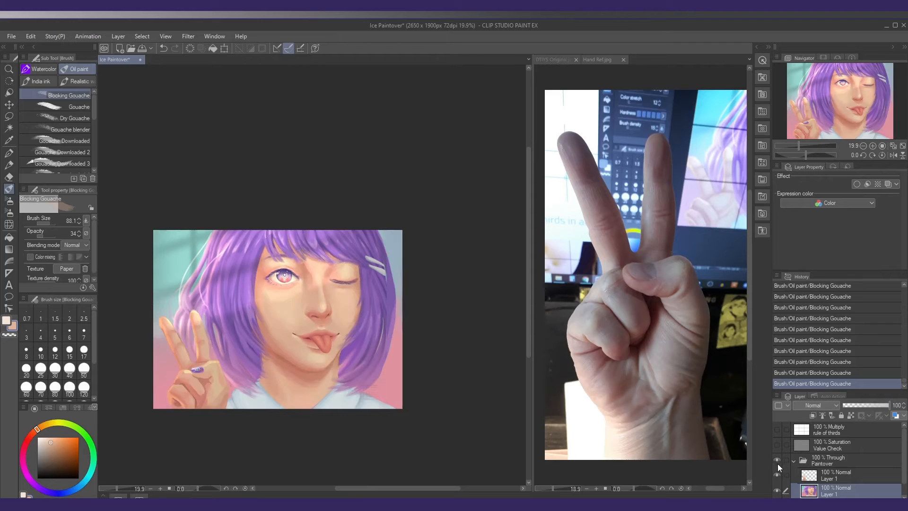
# Compare the repainted face with the original by switching the Paintover folder's visibility off and on
pyautogui.click(779, 464)
pyautogui.click(777, 462)
pyautogui.click(777, 462)
pyautogui.click(777, 463)
pyautogui.scroll(1, 286, 321)
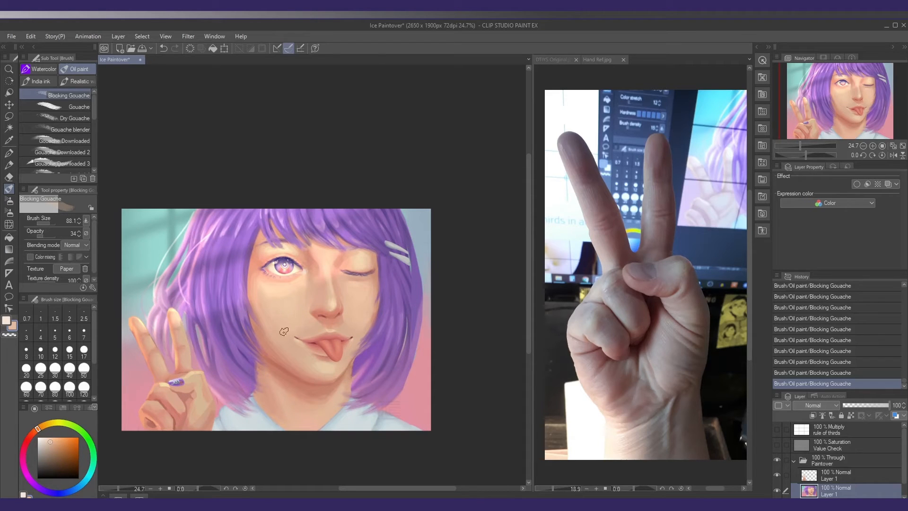
# Blend the skin around the nose bridge and both eyes with Blocking Gouache at brush size 43.2 and opacity 34
pyautogui.keyDown('alt'); pyautogui.click(279, 294); pyautogui.keyUp('alt')
pyautogui.moveTo(325, 269); pyautogui.dragTo(313, 257)
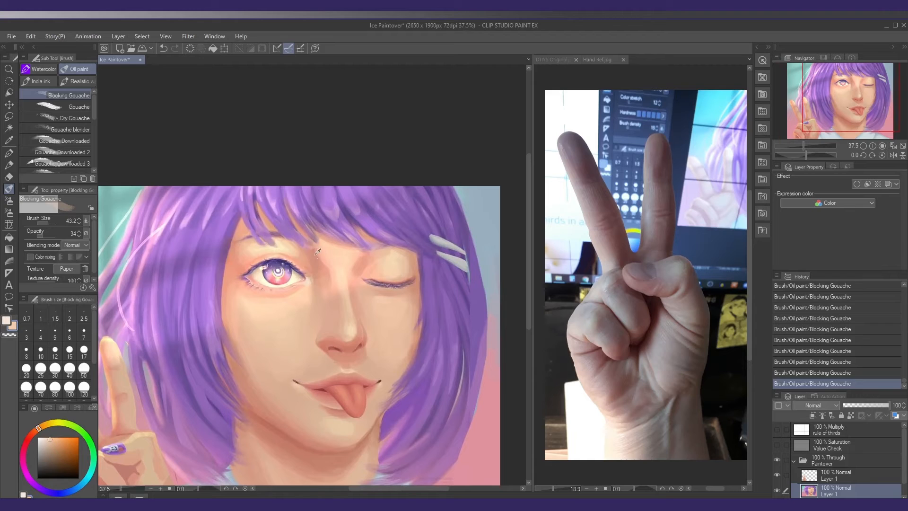
pyautogui.keyDown('alt'); pyautogui.click(315, 256); pyautogui.keyUp('alt')
pyautogui.keyDown('alt'); pyautogui.click(326, 286); pyautogui.keyUp('alt')
pyautogui.keyDown('alt'); pyautogui.click(295, 254); pyautogui.keyUp('alt')
pyautogui.keyDown('alt'); pyautogui.click(392, 258); pyautogui.keyUp('alt')
pyautogui.moveTo(382, 278); pyautogui.dragTo(388, 262)
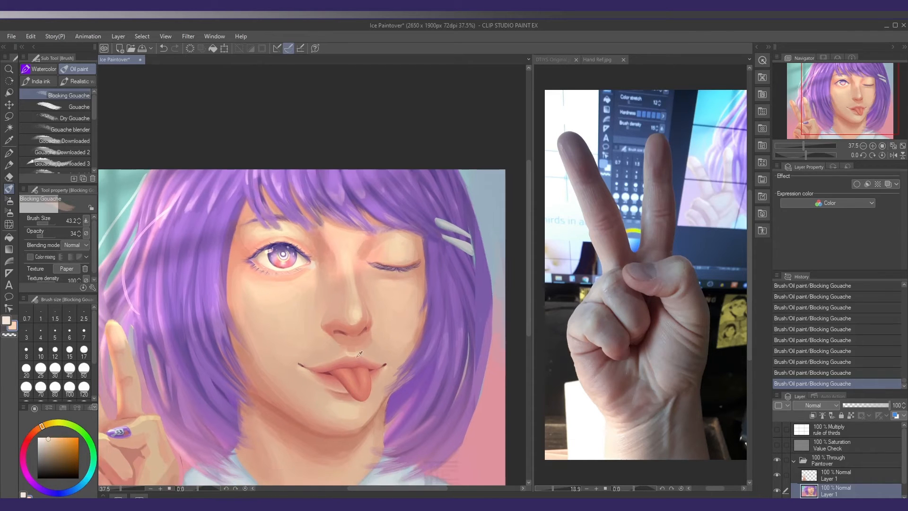
# Touch up the skin above the upper lip and below the tongue toward the chin with sampled tones
pyautogui.keyDown('alt'); pyautogui.click(352, 366); pyautogui.keyUp('alt')
pyautogui.keyDown('alt'); pyautogui.click(358, 413); pyautogui.keyUp('alt')
pyautogui.keyDown('alt'); pyautogui.click(366, 427); pyautogui.keyUp('alt')
pyautogui.hotkey('ctrl', '-')
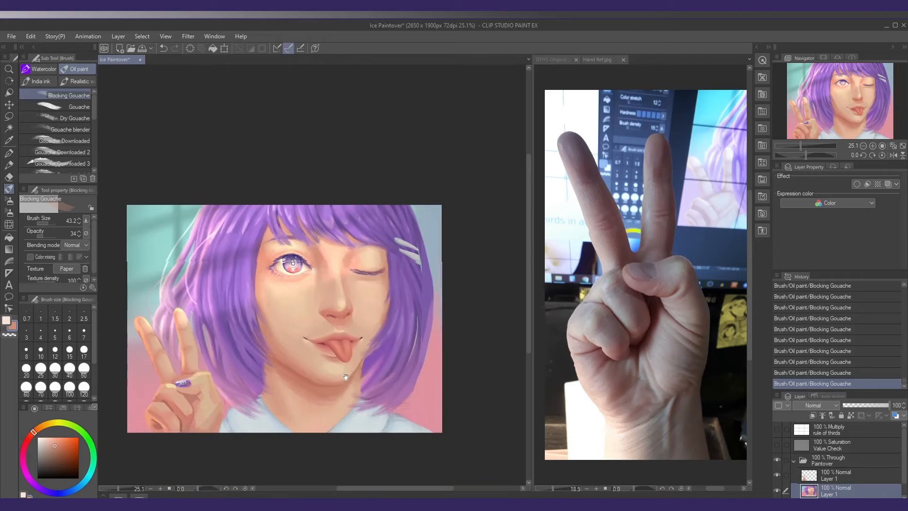
# Refine the edge between the cheek, jaw and hair on the winking side at brush size 34.7 and opacity 100
pyautogui.hotkey('ctrl', '+')
pyautogui.hotkey('ctrl', '+')
pyautogui.moveTo(397, 422)
pyautogui.mouseDown()
pyautogui.moveTo(368, 359)
pyautogui.moveTo(416, 323)
pyautogui.moveTo(416, 357)
pyautogui.mouseUp()
pyautogui.click(55, 236)
pyautogui.keyDown('alt'); pyautogui.click(429, 313); pyautogui.keyUp('alt')
pyautogui.press('[')
pyautogui.moveTo(435, 332); pyautogui.dragTo(416, 357)
pyautogui.hotkey('ctrl', 'z')
pyautogui.hotkey('ctrl', 'z')
pyautogui.moveTo(437, 325); pyautogui.dragTo(418, 352)
pyautogui.keyDown('alt'); pyautogui.click(410, 317); pyautogui.keyUp('alt')
pyautogui.scroll(-3, 412, 313)
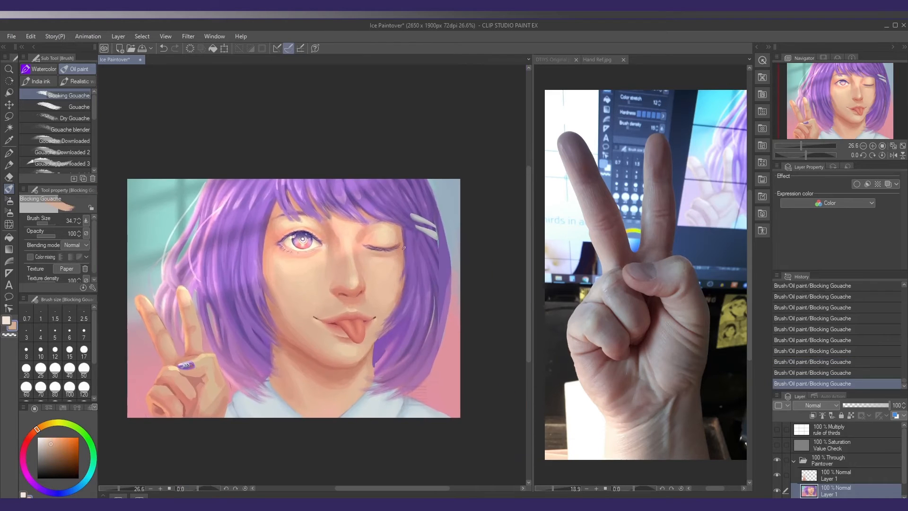
# Undo the latest strokes beside the closed eye and repaint the hair edge there in purple
pyautogui.keyDown('alt'); pyautogui.click(411, 240); pyautogui.keyUp('alt')
pyautogui.hotkey('ctrl', 'z')
pyautogui.hotkey('ctrl', 'z')
pyautogui.hotkey('ctrl', 'z')
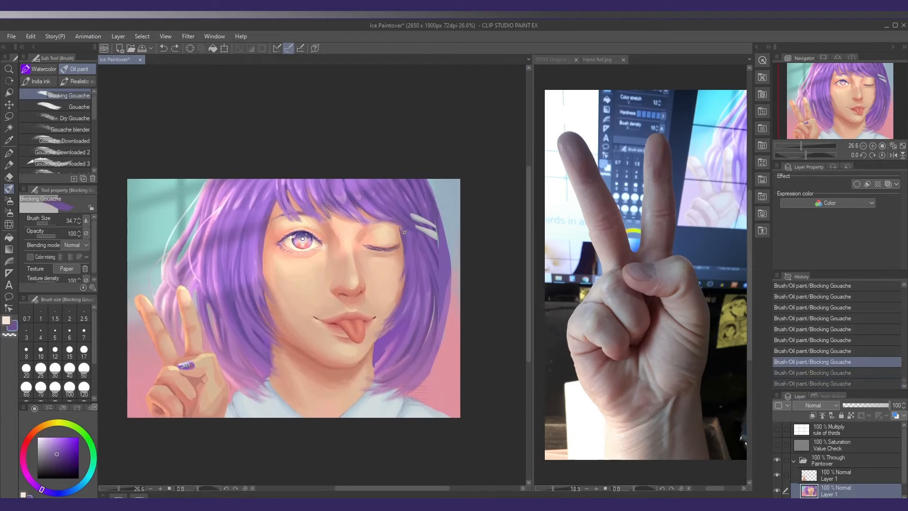
pyautogui.moveTo(401, 226)
pyautogui.mouseDown()
pyautogui.moveTo(404, 264)
pyautogui.moveTo(392, 262)
pyautogui.mouseUp()
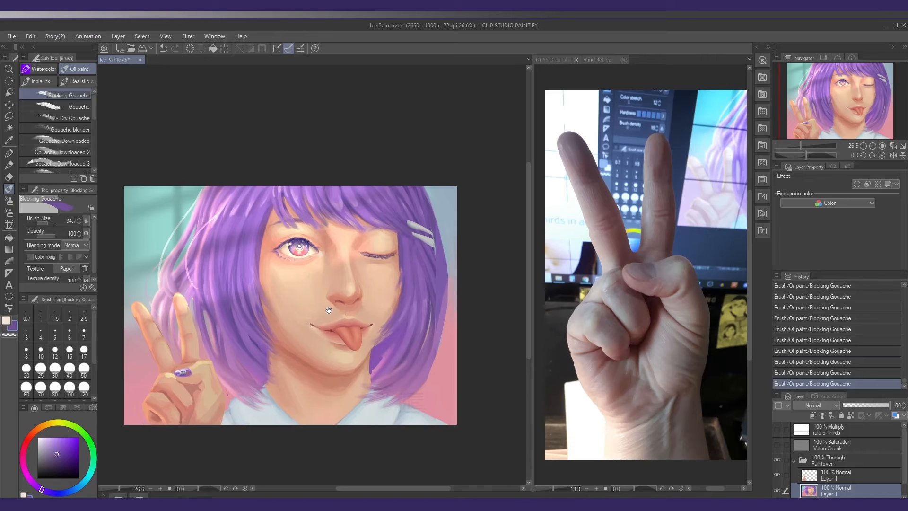
pyautogui.moveTo(328, 311)
pyautogui.mouseDown()
pyautogui.moveTo(300, 310)
pyautogui.moveTo(308, 302)
pyautogui.mouseUp()
# Switch to the Soft airbrush and choose a saturated red as the painting color
pyautogui.press('b')
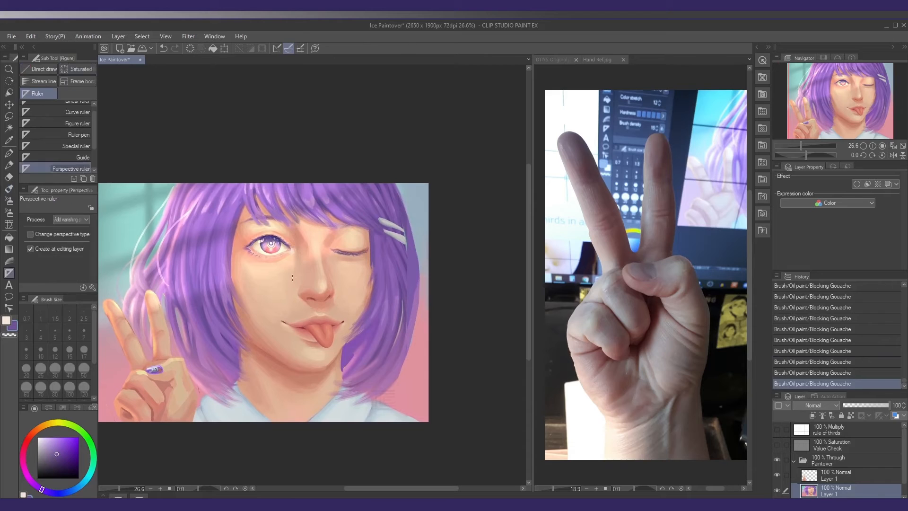
pyautogui.click(32, 437)
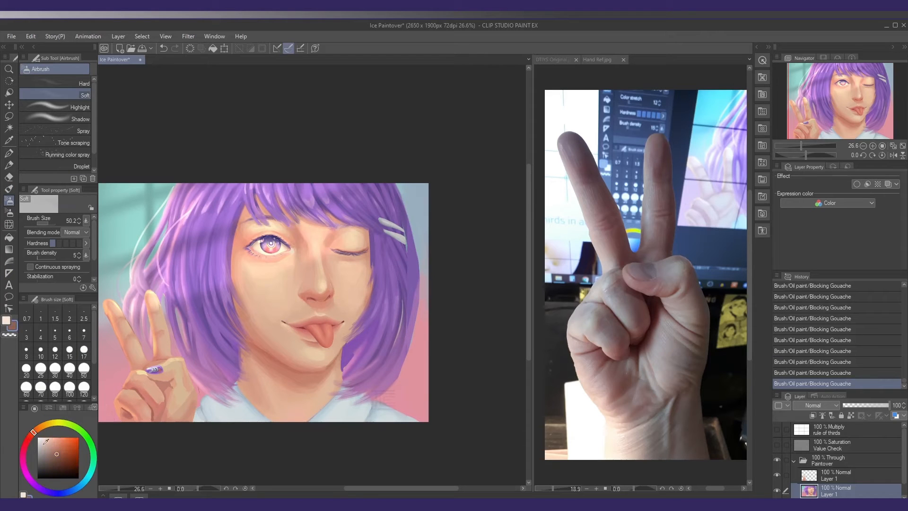
pyautogui.click(67, 445)
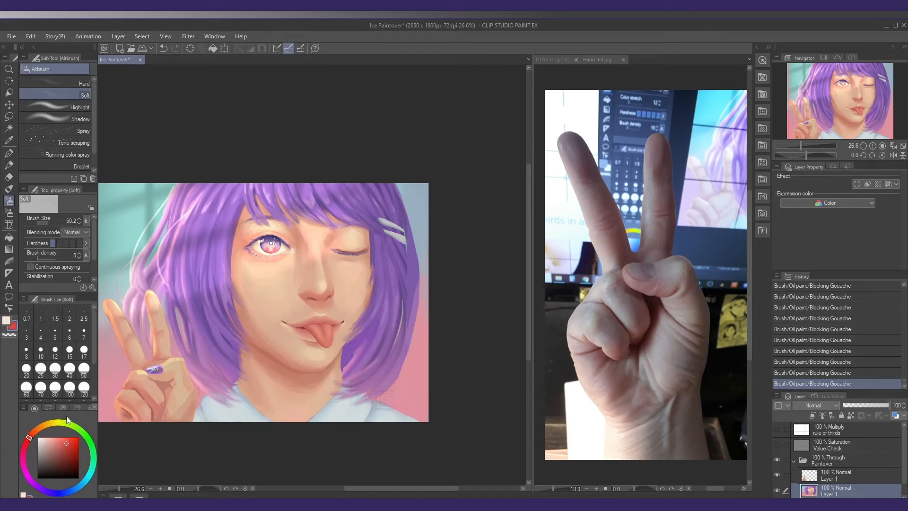
# Select the whole face with the Lasso, adding areas along the hairline, cheeks and chin
pyautogui.press('o')
pyautogui.press('m')
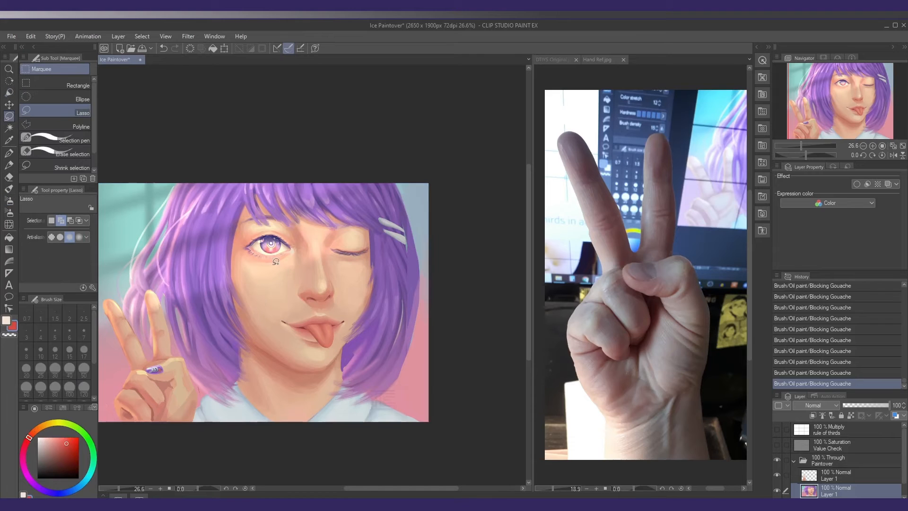
pyautogui.moveTo(276, 219)
pyautogui.mouseDown()
pyautogui.moveTo(335, 246)
pyautogui.moveTo(355, 298)
pyautogui.moveTo(321, 337)
pyautogui.moveTo(279, 347)
pyautogui.mouseUp()
pyautogui.moveTo(234, 277); pyautogui.dragTo(234, 272)
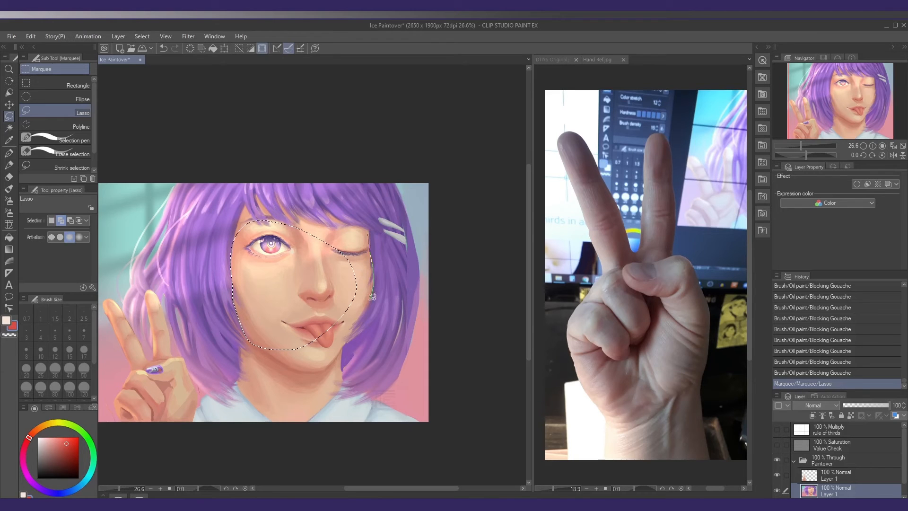
pyautogui.moveTo(373, 297)
pyautogui.mouseDown()
pyautogui.moveTo(329, 368)
pyautogui.moveTo(262, 362)
pyautogui.moveTo(248, 330)
pyautogui.moveTo(347, 221)
pyautogui.moveTo(371, 233)
pyautogui.moveTo(278, 195)
pyautogui.moveTo(335, 239)
pyautogui.moveTo(301, 238)
pyautogui.moveTo(292, 214)
pyautogui.moveTo(251, 207)
pyautogui.moveTo(266, 200)
pyautogui.moveTo(284, 229)
pyautogui.moveTo(248, 216)
pyautogui.moveTo(237, 236)
pyautogui.moveTo(245, 205)
pyautogui.moveTo(265, 228)
pyautogui.mouseUp()
pyautogui.moveTo(229, 325)
pyautogui.mouseDown()
pyautogui.moveTo(236, 303)
pyautogui.moveTo(244, 334)
pyautogui.mouseUp()
# Airbrush red blush onto both cheeks with the Soft airbrush at brush density 3 and size 758.4
pyautogui.press('b')
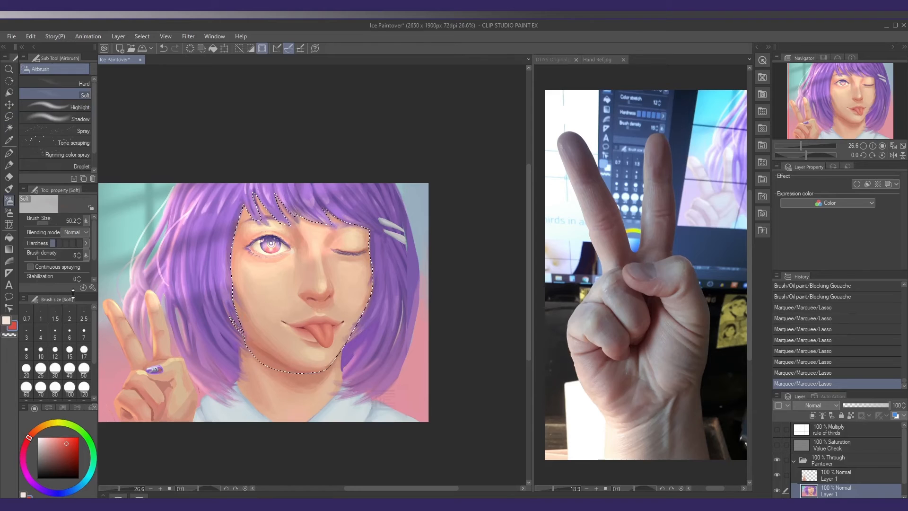
pyautogui.click(78, 256)
pyautogui.click(78, 256)
pyautogui.moveTo(241, 285)
pyautogui.keyDown('ctrl'); pyautogui.keyDown('alt'); pyautogui.mouseDown()
pyautogui.moveTo(290, 290)
pyautogui.moveTo(266, 301)
pyautogui.mouseUp(); pyautogui.keyUp('alt'); pyautogui.keyUp('ctrl')
pyautogui.moveTo(63, 440); pyautogui.dragTo(69, 444)
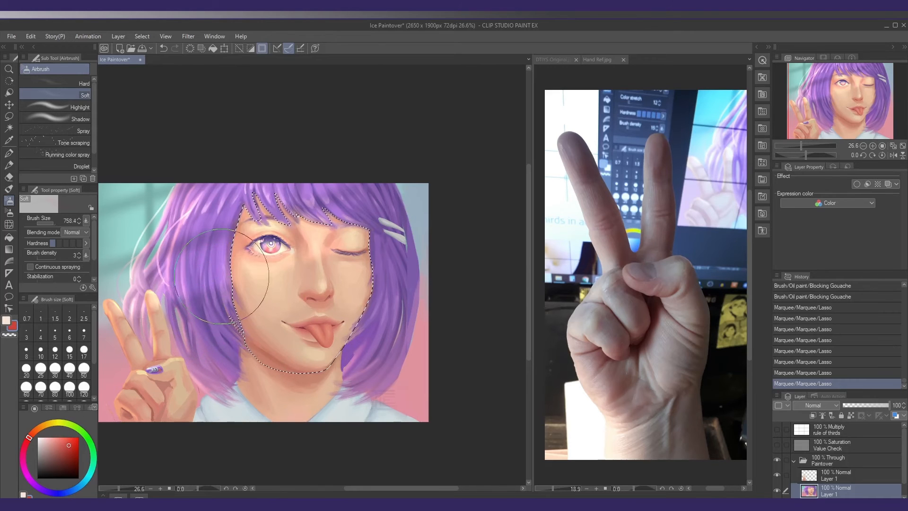
pyautogui.moveTo(226, 291)
pyautogui.mouseDown()
pyautogui.moveTo(252, 304)
pyautogui.moveTo(237, 270)
pyautogui.moveTo(263, 302)
pyautogui.mouseUp()
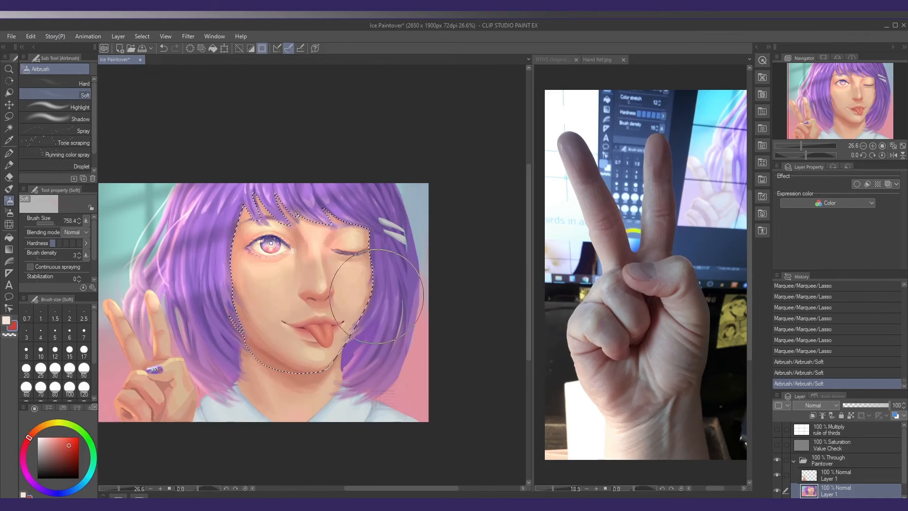
pyautogui.moveTo(373, 290)
pyautogui.mouseDown()
pyautogui.moveTo(366, 314)
pyautogui.moveTo(361, 296)
pyautogui.moveTo(336, 279)
pyautogui.mouseUp()
# Add more soft red to the cheeks, nose and mouth area, reducing the airbrush size to 282.1
pyautogui.keyDown('ctrl'); pyautogui.keyDown('alt'); pyautogui.moveTo(287, 300); pyautogui.dragTo(278, 298); pyautogui.keyUp('alt'); pyautogui.keyUp('ctrl')
pyautogui.moveTo(237, 293)
pyautogui.mouseDown()
pyautogui.moveTo(228, 302)
pyautogui.moveTo(237, 293)
pyautogui.mouseUp()
pyautogui.moveTo(332, 295)
pyautogui.keyDown('ctrl'); pyautogui.keyDown('alt'); pyautogui.mouseDown()
pyautogui.moveTo(315, 293)
pyautogui.moveTo(337, 293)
pyautogui.mouseUp(); pyautogui.keyUp('alt'); pyautogui.keyUp('ctrl')
pyautogui.keyDown('ctrl'); pyautogui.keyDown('alt'); pyautogui.moveTo(329, 329); pyautogui.dragTo(284, 324); pyautogui.keyUp('alt'); pyautogui.keyUp('ctrl')
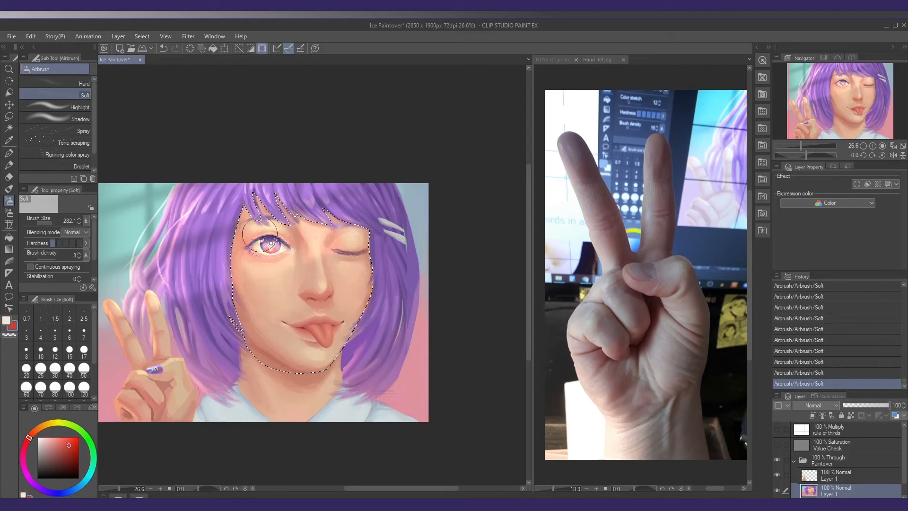
pyautogui.moveTo(342, 299); pyautogui.dragTo(335, 300)
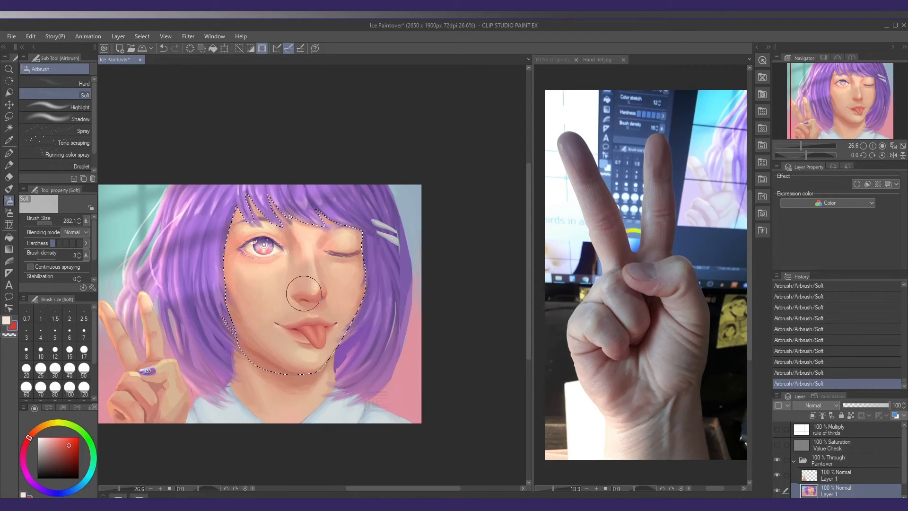
# Compare the face before and after the blush by stepping back to the last Lasso history state and returning
pyautogui.moveTo(904, 381); pyautogui.dragTo(906, 379)
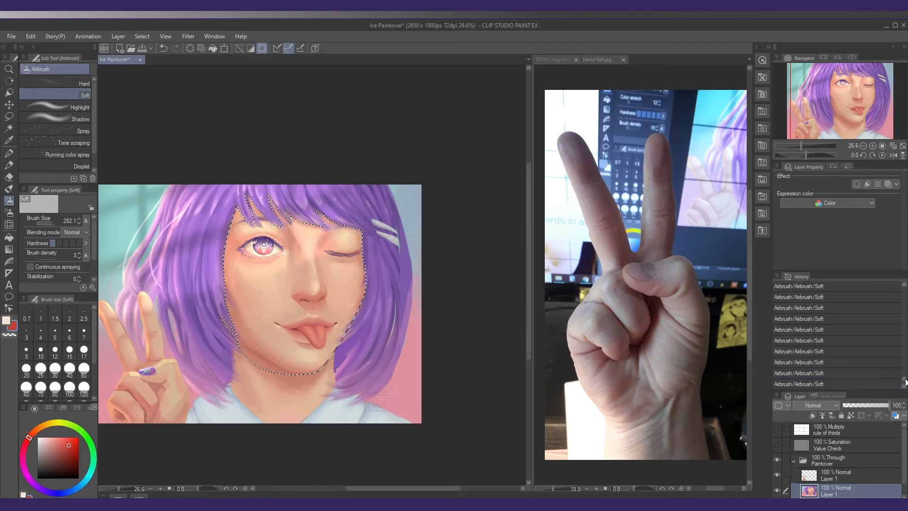
pyautogui.scroll(3, 905, 376)
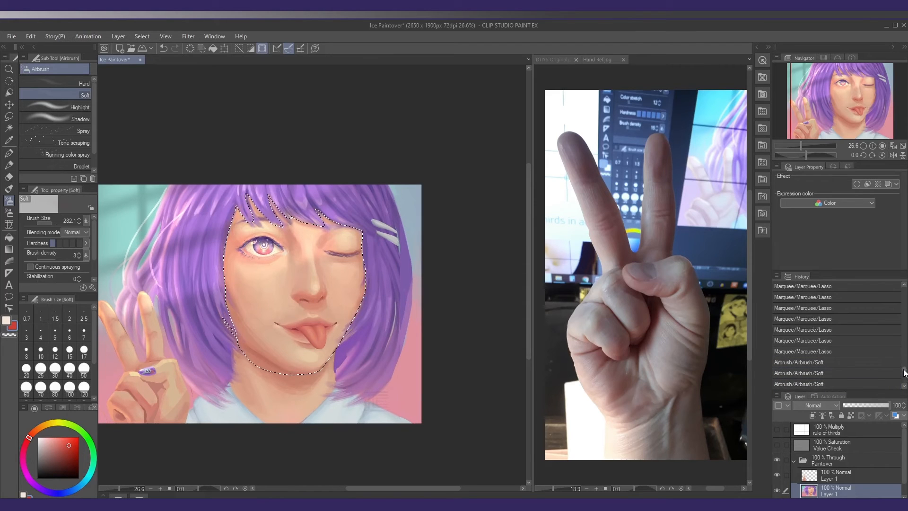
pyautogui.click(842, 352)
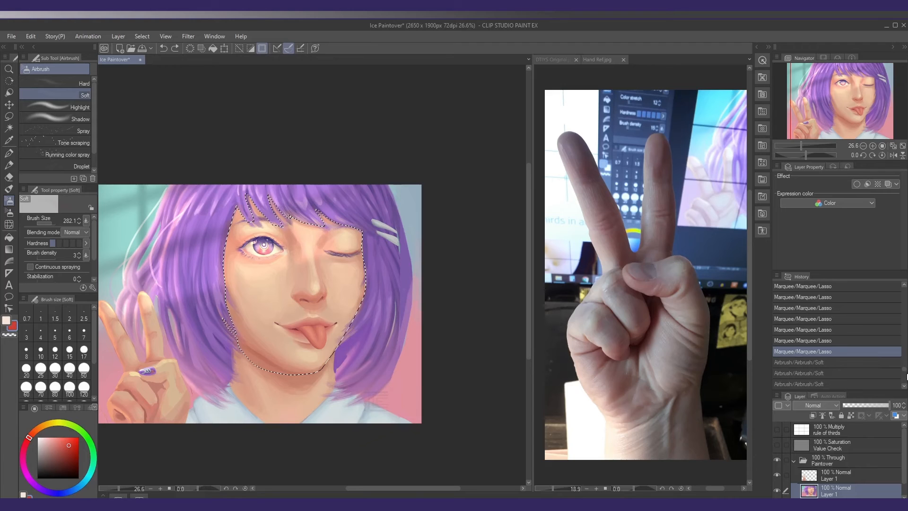
pyautogui.scroll(-3, 851, 374)
pyautogui.click(857, 381)
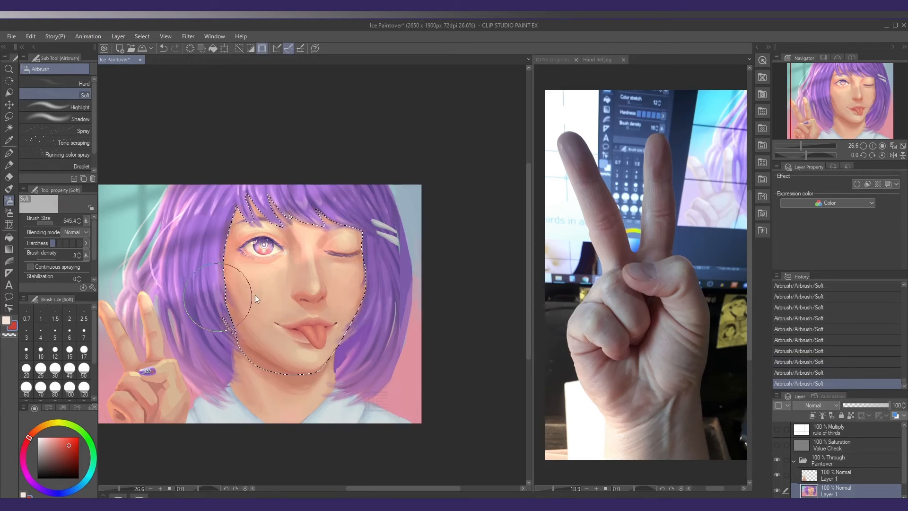
# Rework the blush on both cheeks at airbrush size 545.4, undoing strong strokes, and clear the face selection
pyautogui.moveTo(238, 289); pyautogui.dragTo(253, 306)
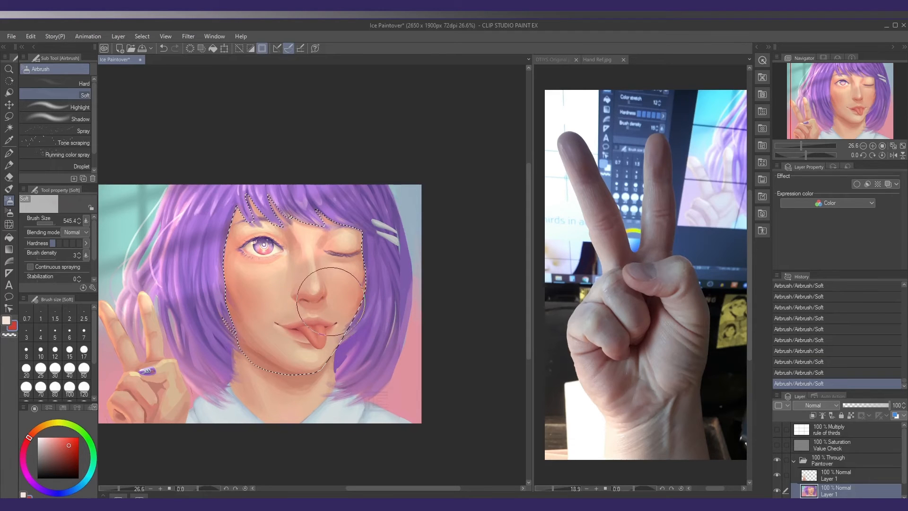
pyautogui.hotkey('ctrl', 'z')
pyautogui.hotkey('ctrl', 'z')
pyautogui.moveTo(249, 295); pyautogui.dragTo(253, 327)
pyautogui.moveTo(355, 318); pyautogui.dragTo(353, 314)
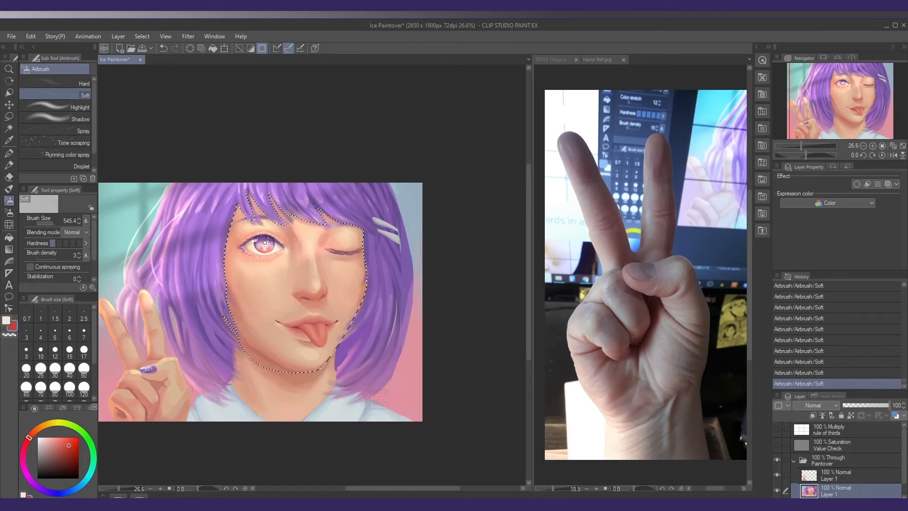
pyautogui.hotkey('ctrl', 'd')
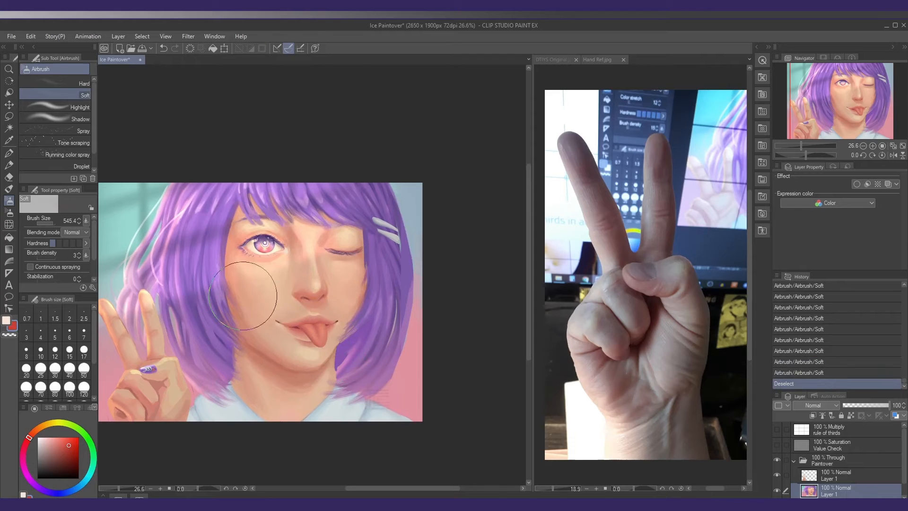
pyautogui.moveTo(260, 302)
pyautogui.mouseDown()
pyautogui.moveTo(255, 309)
pyautogui.moveTo(254, 297)
pyautogui.moveTo(275, 289)
pyautogui.mouseUp()
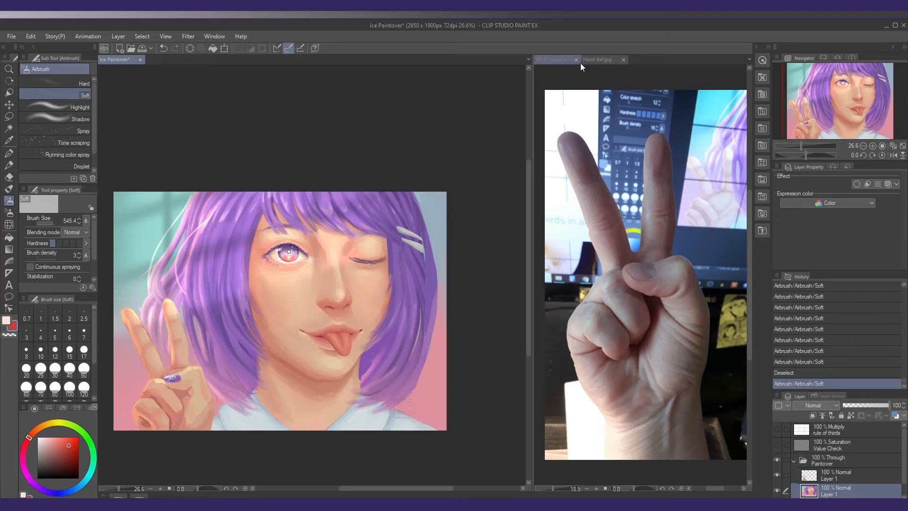
# Open the DTIYS Original reference and examine the character's head and hair clips up close
pyautogui.click(552, 60)
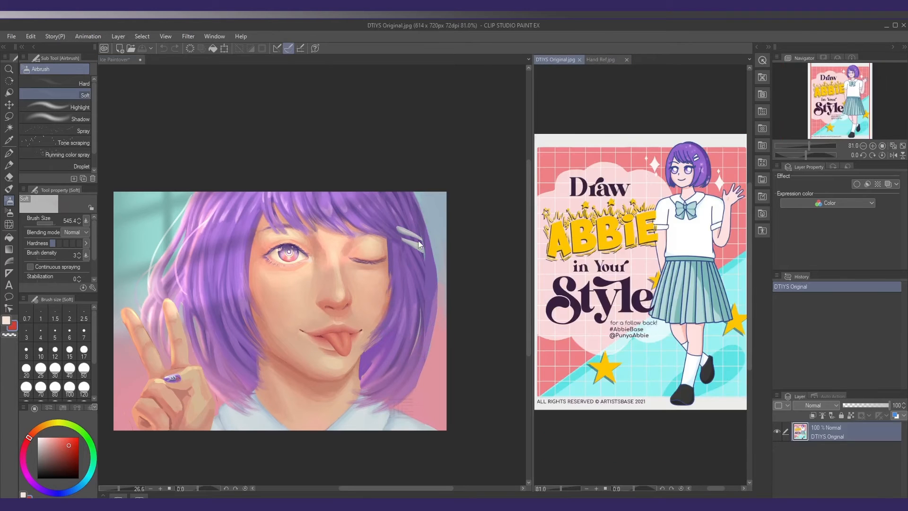
pyautogui.moveTo(440, 239)
pyautogui.mouseDown()
pyautogui.moveTo(430, 240)
pyautogui.moveTo(435, 263)
pyautogui.moveTo(426, 244)
pyautogui.moveTo(408, 241)
pyautogui.mouseUp()
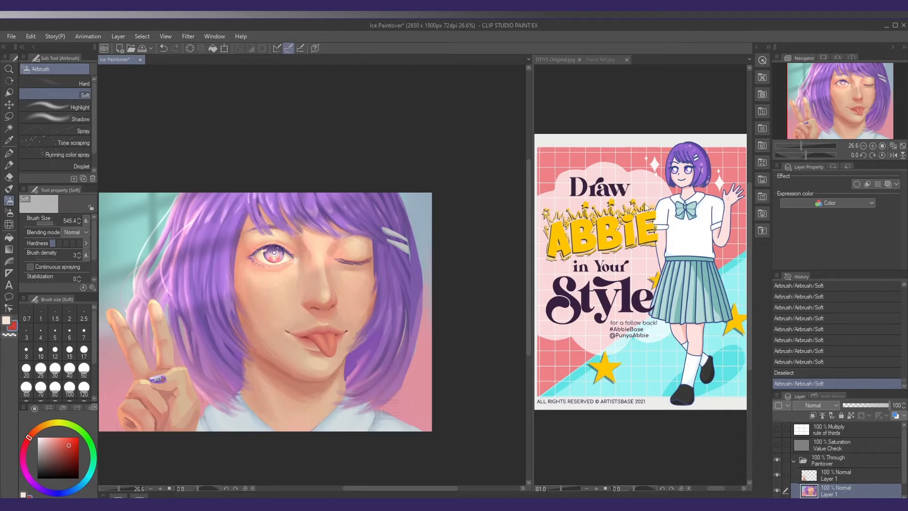
pyautogui.click(687, 185)
pyautogui.scroll(6, 687, 184)
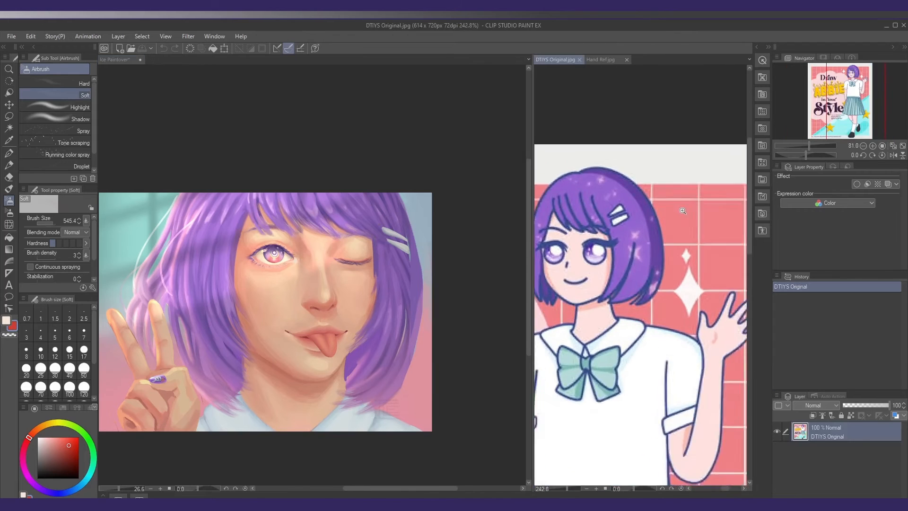
pyautogui.moveTo(645, 221); pyautogui.dragTo(659, 223)
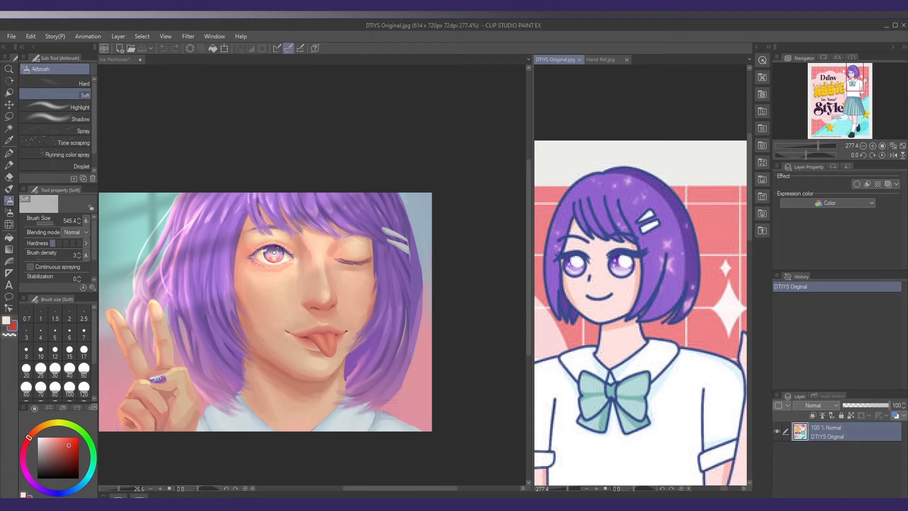
pyautogui.moveTo(633, 94); pyautogui.dragTo(637, 93)
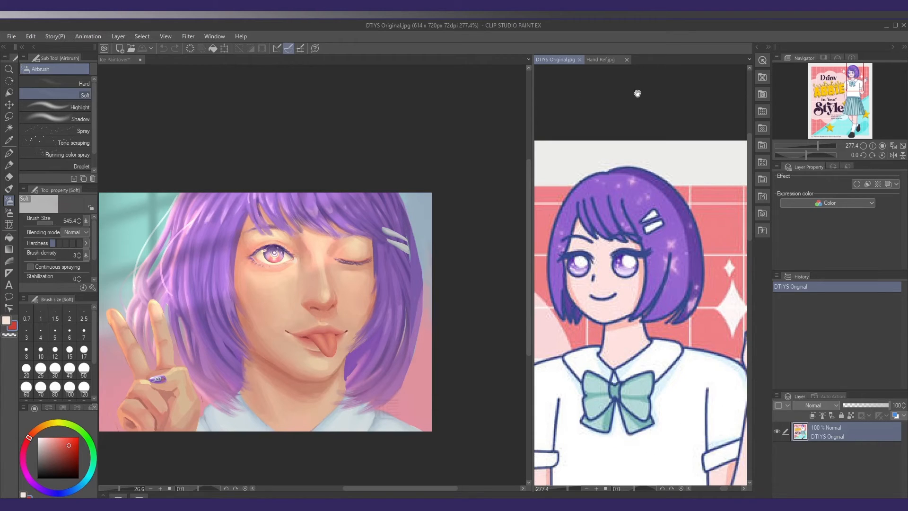
# Circle the reference character's hair clips in red with the Mapping pen at size 4.1, and undo the marks
pyautogui.click(650, 226)
pyautogui.press('p')
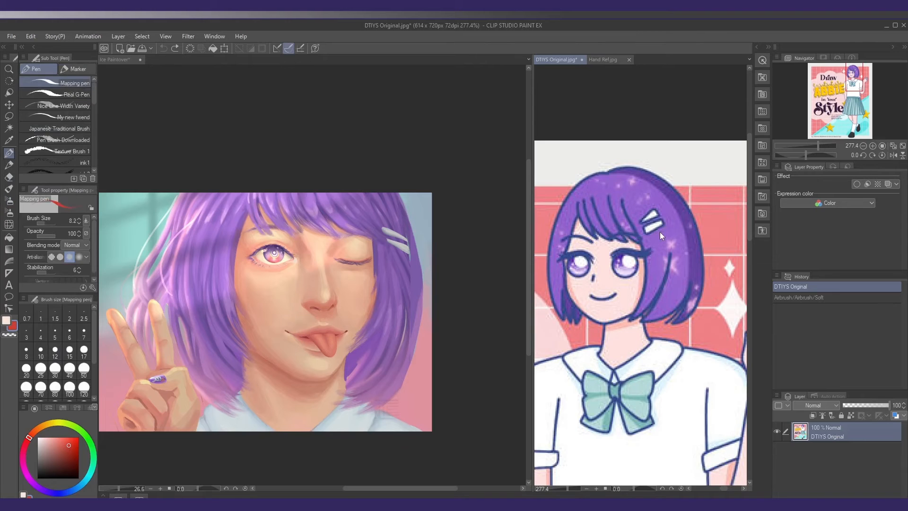
pyautogui.press('[')
pyautogui.press('[')
pyautogui.press('[')
pyautogui.press('[')
pyautogui.moveTo(638, 230)
pyautogui.mouseDown()
pyautogui.moveTo(655, 240)
pyautogui.moveTo(644, 238)
pyautogui.mouseUp()
pyautogui.moveTo(639, 223)
pyautogui.mouseDown()
pyautogui.moveTo(664, 210)
pyautogui.moveTo(667, 219)
pyautogui.mouseUp()
pyautogui.hotkey('ctrl', 'z')
pyautogui.hotkey('ctrl', 'z')
pyautogui.hotkey('ctrl', 'z')
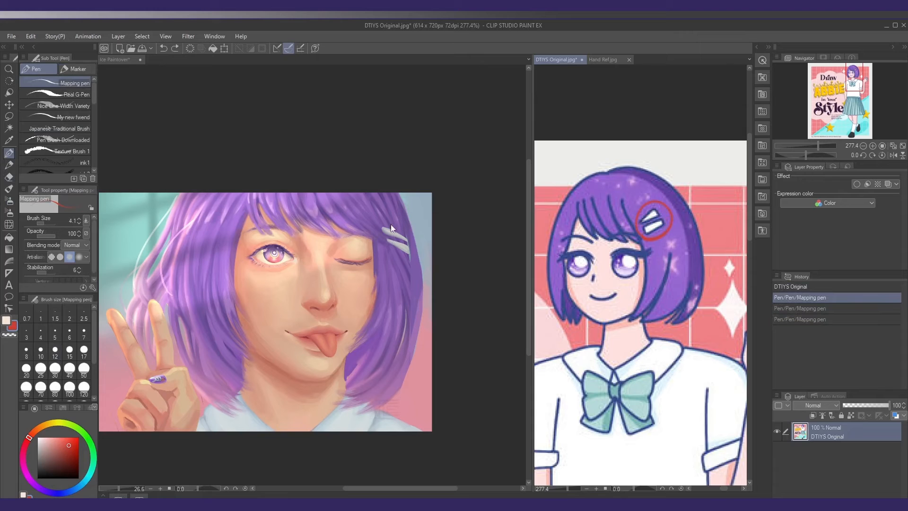
# Mark the placement of the portrait's hair clips with red Mapping pen strokes, and undo the marks
pyautogui.click(401, 241)
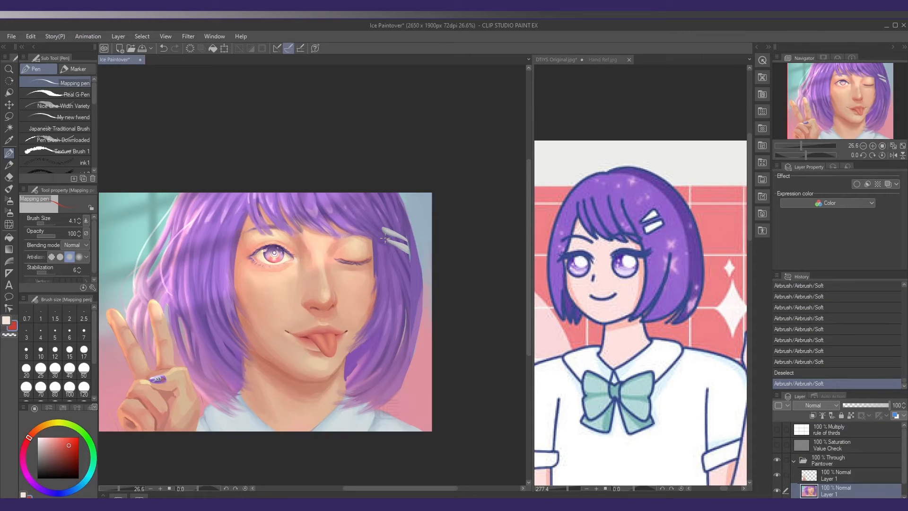
pyautogui.moveTo(391, 241)
pyautogui.mouseDown()
pyautogui.moveTo(408, 250)
pyautogui.moveTo(408, 241)
pyautogui.mouseUp()
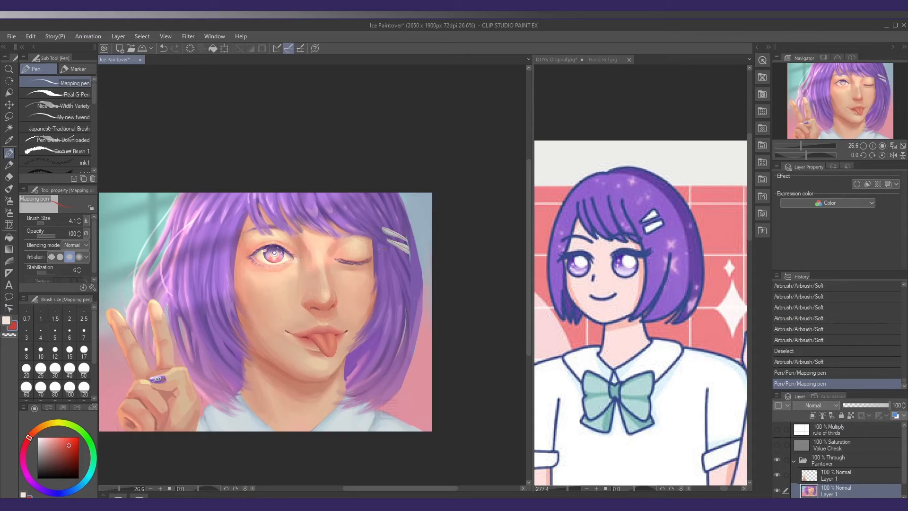
pyautogui.hotkey('ctrl', 'z')
pyautogui.hotkey('ctrl', 'z')
pyautogui.hotkey('ctrl', 'z')
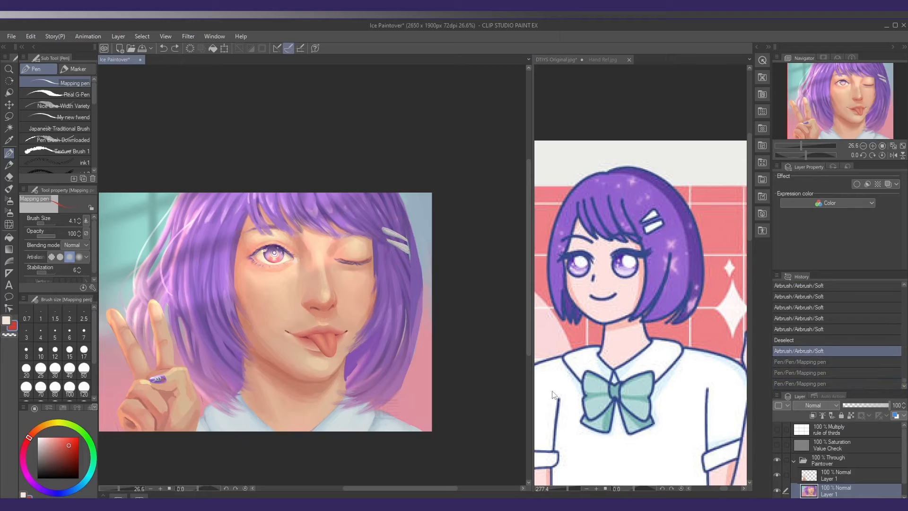
# Select the portrait's two hair clips together with a freehand lasso outline
pyautogui.press('o')
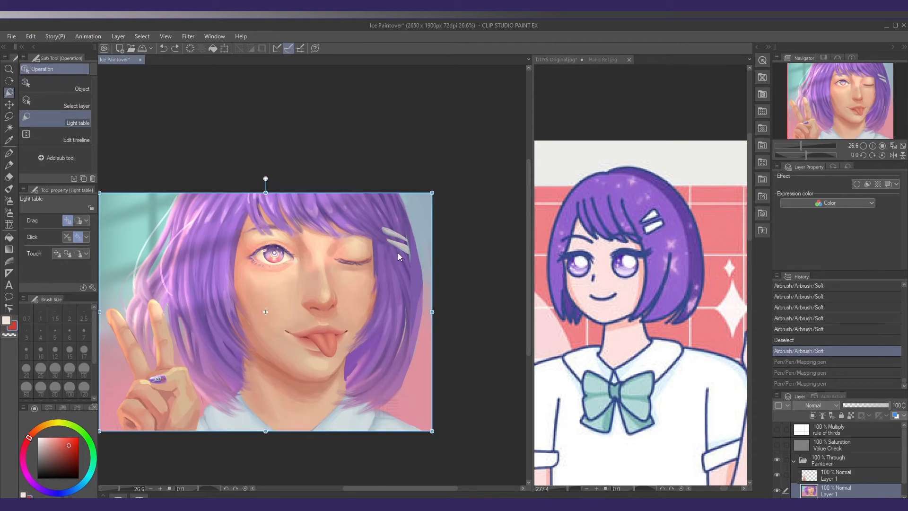
pyautogui.press('m')
pyautogui.scroll(5, 398, 253)
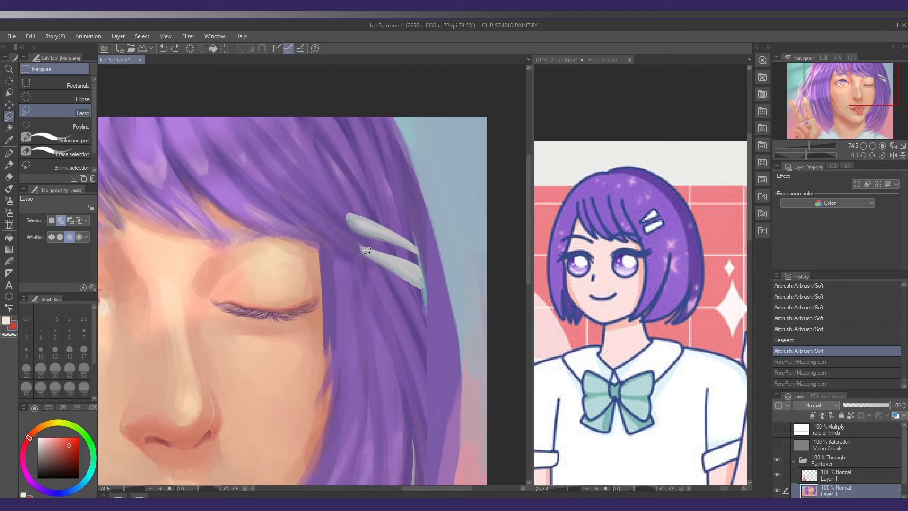
pyautogui.moveTo(362, 258)
pyautogui.mouseDown()
pyautogui.moveTo(348, 226)
pyautogui.moveTo(353, 212)
pyautogui.moveTo(410, 234)
pyautogui.moveTo(429, 264)
pyautogui.moveTo(427, 287)
pyautogui.moveTo(388, 270)
pyautogui.mouseUp()
pyautogui.scroll(-4, 392, 265)
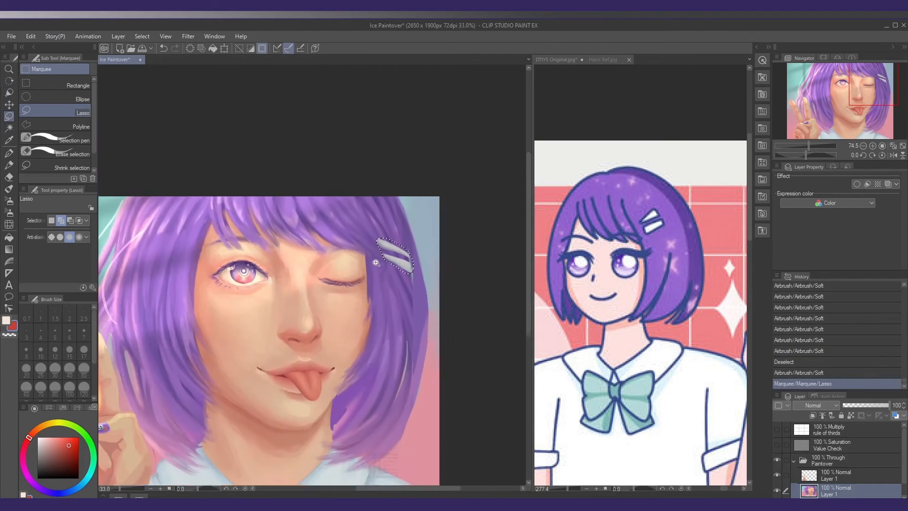
pyautogui.scroll(-1, 376, 262)
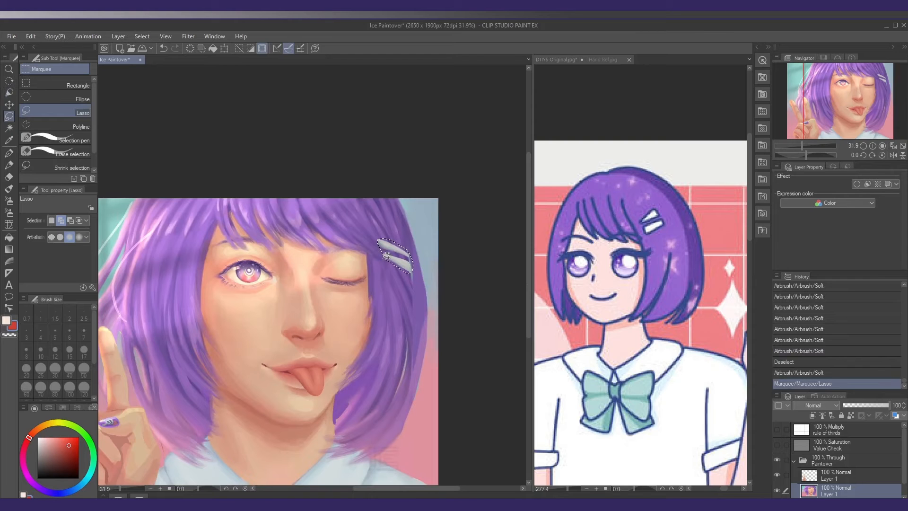
# Duplicate the selected hair clips, rotate the copy to slant upward, place it higher on the hair, and clear the selection
pyautogui.hotkey('ctrl', 't')
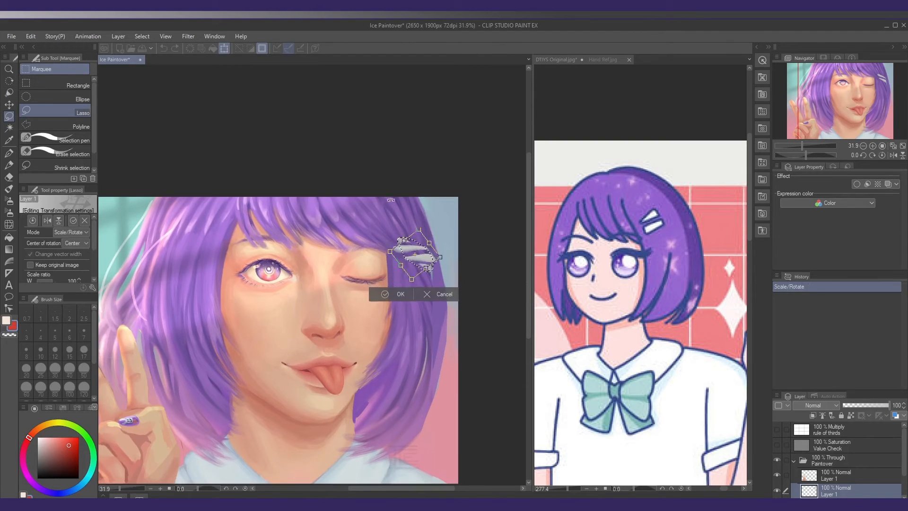
pyautogui.moveTo(391, 200); pyautogui.dragTo(373, 213)
pyautogui.moveTo(398, 254); pyautogui.dragTo(387, 222)
pyautogui.moveTo(387, 222); pyautogui.dragTo(441, 220)
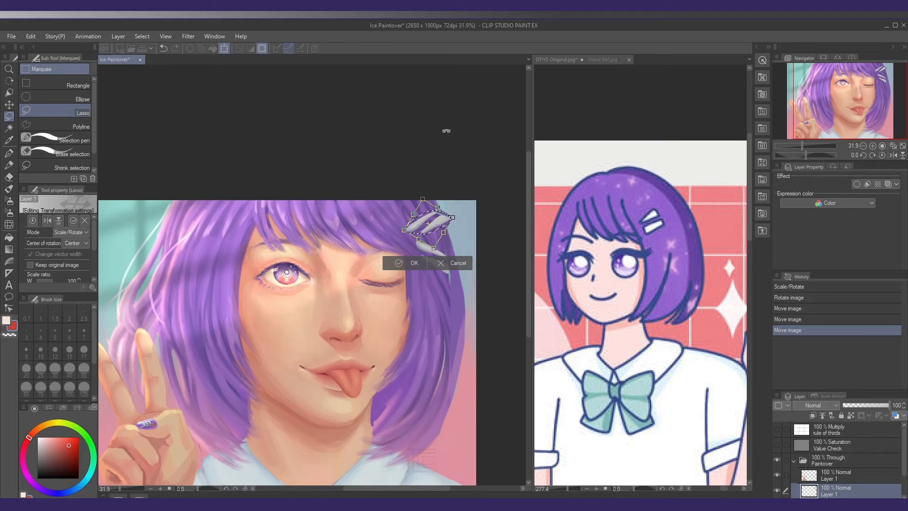
pyautogui.press('Return')
pyautogui.hotkey('ctrl', 'd')
# Lasso the upper clip of the copied pair, transform it into a new position, and clear the selection
pyautogui.press('e')
pyautogui.scroll(2, 453, 215)
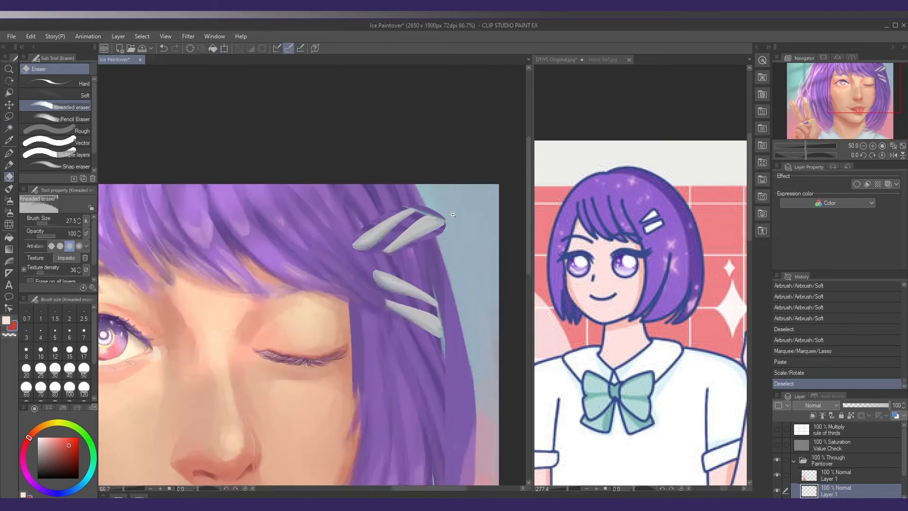
pyautogui.scroll(1, 453, 214)
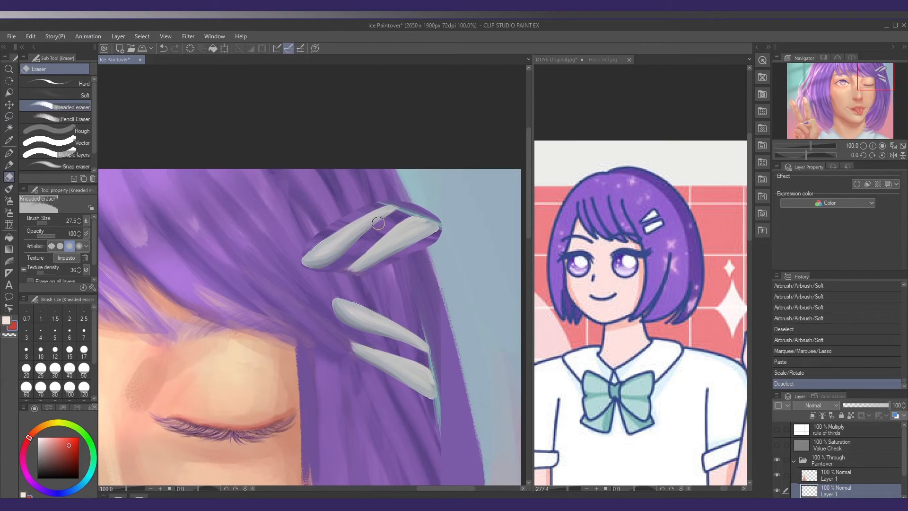
pyautogui.press('m')
pyautogui.moveTo(396, 213)
pyautogui.mouseDown()
pyautogui.moveTo(327, 277)
pyautogui.moveTo(282, 263)
pyautogui.moveTo(399, 201)
pyautogui.mouseUp()
pyautogui.hotkey('ctrl', 't')
pyautogui.press('Return')
pyautogui.hotkey('ctrl', 'd')
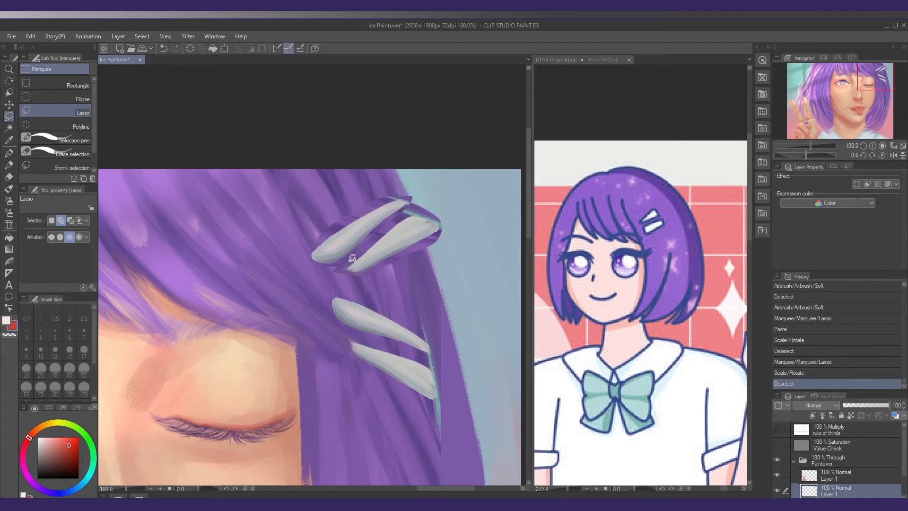
# Erase the leftover hair patches around the copied clips with the Kneaded eraser at size 21.4
pyautogui.press('e')
pyautogui.moveTo(305, 258)
pyautogui.mouseDown()
pyautogui.moveTo(350, 262)
pyautogui.moveTo(315, 269)
pyautogui.moveTo(342, 261)
pyautogui.moveTo(409, 207)
pyautogui.mouseUp()
pyautogui.moveTo(410, 209); pyautogui.dragTo(417, 199)
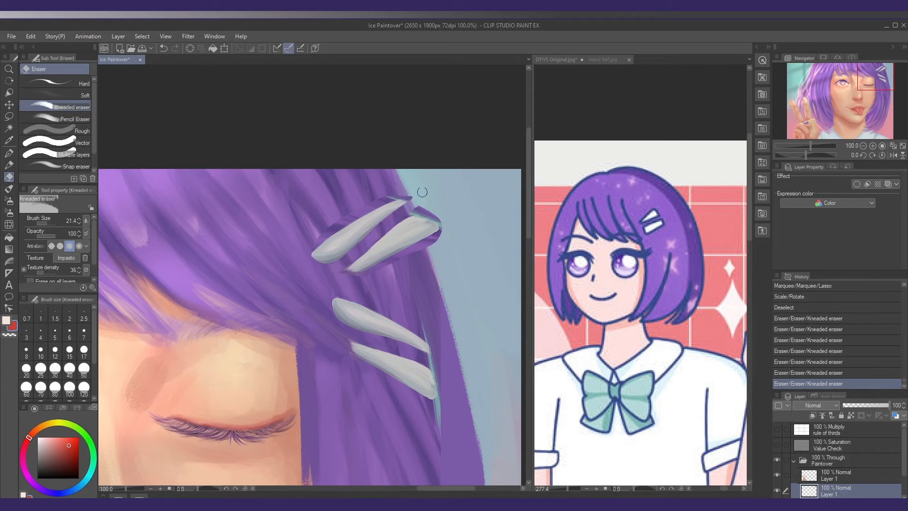
pyautogui.moveTo(339, 224)
pyautogui.mouseDown()
pyautogui.moveTo(407, 190)
pyautogui.moveTo(400, 195)
pyautogui.moveTo(428, 205)
pyautogui.moveTo(414, 211)
pyautogui.moveTo(437, 233)
pyautogui.mouseUp()
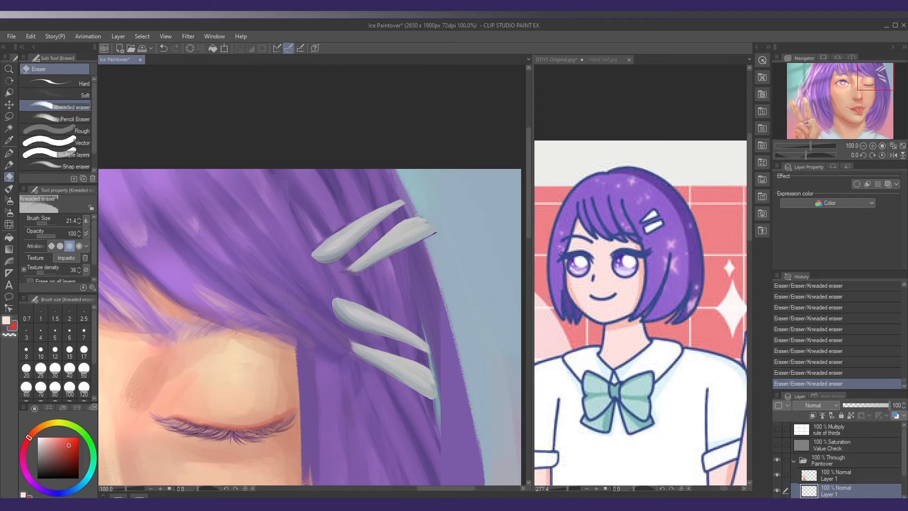
pyautogui.moveTo(307, 255); pyautogui.dragTo(351, 216)
pyautogui.moveTo(368, 315); pyautogui.dragTo(359, 294)
pyautogui.scroll(-1, 889, 466)
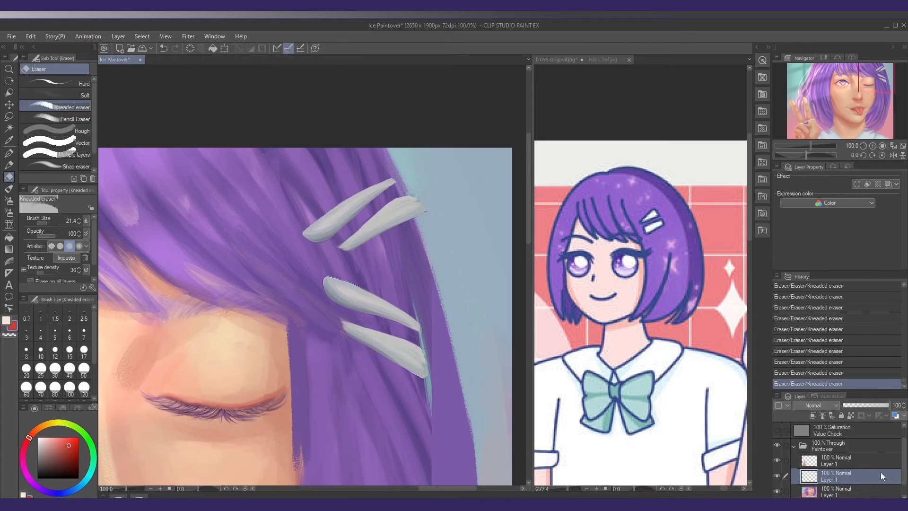
# On the portrait layer, cover the outer ends of the old hair clips with purple Blocking Gouache strokes at size 34.7
pyautogui.click(844, 485)
pyautogui.press('b')
pyautogui.moveTo(362, 332); pyautogui.dragTo(353, 294)
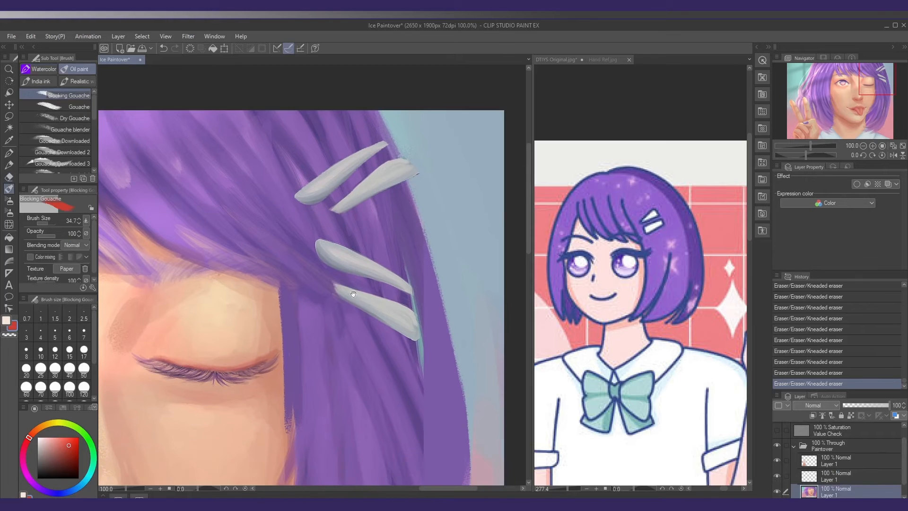
pyautogui.keyDown('alt'); pyautogui.click(377, 259); pyautogui.keyUp('alt')
pyautogui.moveTo(385, 261); pyautogui.dragTo(400, 349)
pyautogui.keyDown('alt'); pyautogui.click(395, 261); pyautogui.keyUp('alt')
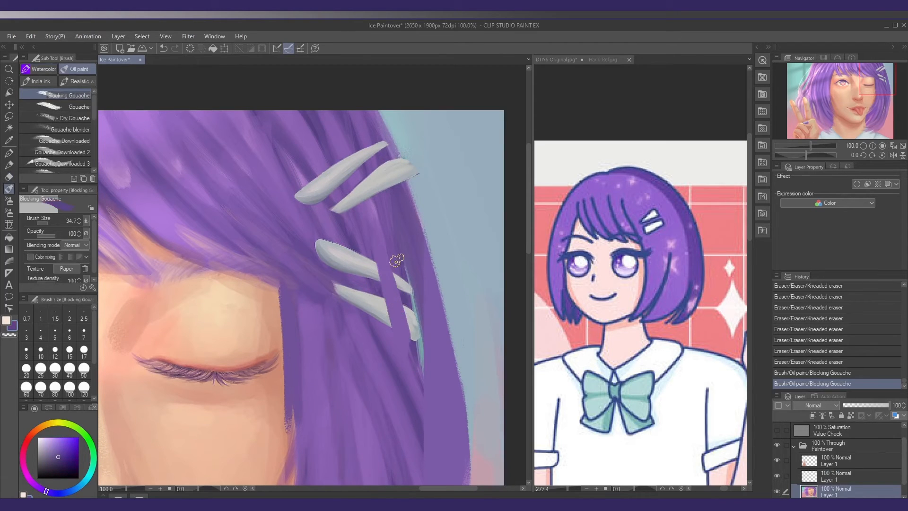
pyautogui.moveTo(400, 256); pyautogui.dragTo(416, 350)
pyautogui.moveTo(416, 304); pyautogui.dragTo(422, 377)
pyautogui.moveTo(395, 264); pyautogui.dragTo(414, 366)
pyautogui.keyDown('alt'); pyautogui.click(429, 343); pyautogui.keyUp('alt')
pyautogui.moveTo(419, 310); pyautogui.dragTo(427, 377)
pyautogui.moveTo(417, 284); pyautogui.dragTo(430, 361)
# Paint sampled purple hair strands over the rest of the old clips, and set the brush to size 27.4 and opacity 52
pyautogui.keyDown('alt'); pyautogui.click(368, 261); pyautogui.keyUp('alt')
pyautogui.moveTo(357, 231); pyautogui.dragTo(390, 336)
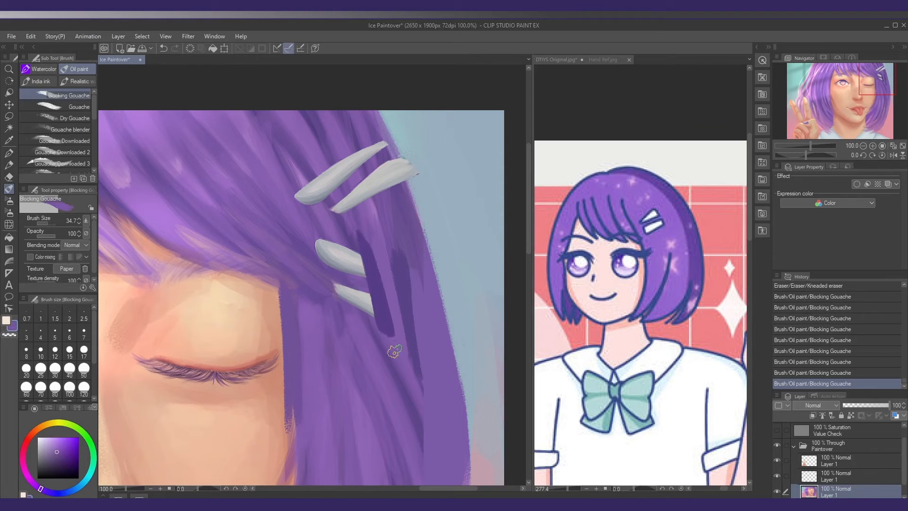
pyautogui.moveTo(354, 267)
pyautogui.mouseDown()
pyautogui.moveTo(383, 335)
pyautogui.moveTo(359, 278)
pyautogui.mouseUp()
pyautogui.moveTo(345, 233); pyautogui.dragTo(354, 264)
pyautogui.keyDown('alt'); pyautogui.click(341, 221); pyautogui.keyUp('alt')
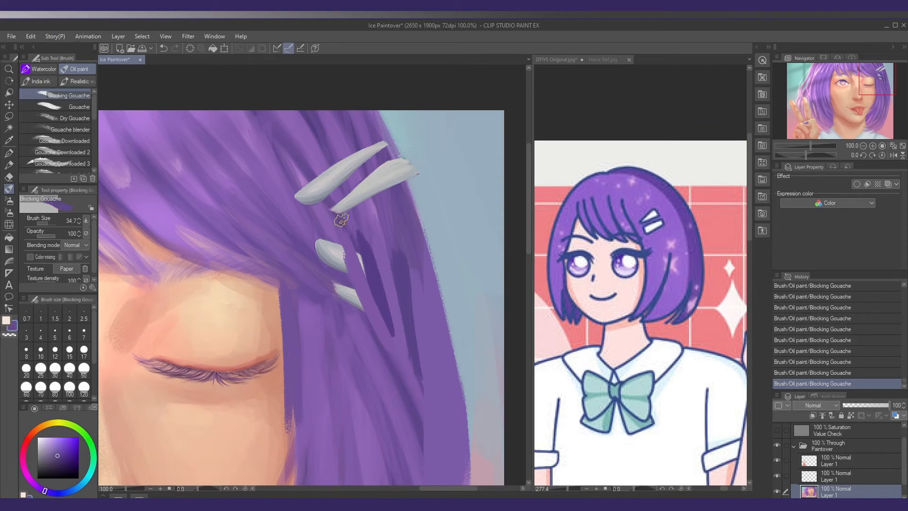
pyautogui.moveTo(341, 220); pyautogui.dragTo(376, 316)
pyautogui.keyDown('alt'); pyautogui.click(323, 228); pyautogui.keyUp('alt')
pyautogui.moveTo(326, 230); pyautogui.dragTo(353, 301)
pyautogui.keyDown('alt'); pyautogui.click(319, 233); pyautogui.keyUp('alt')
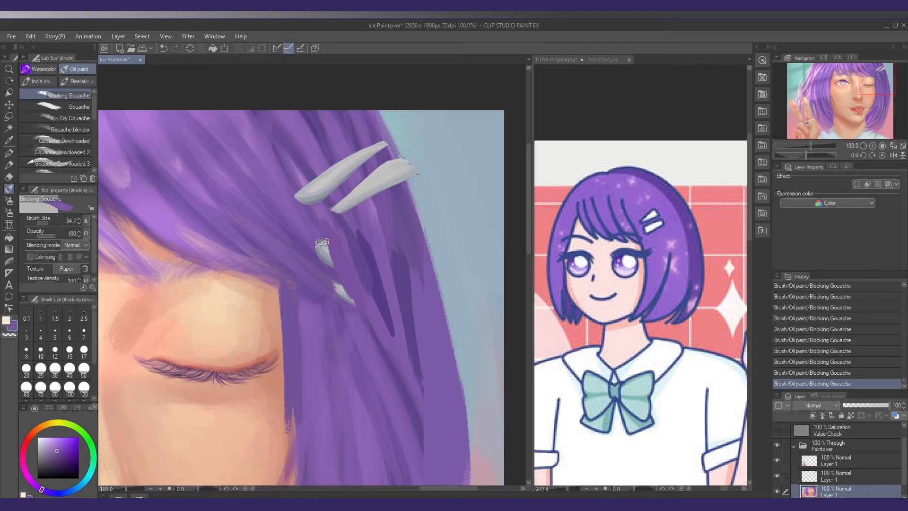
pyautogui.moveTo(321, 236)
pyautogui.mouseDown()
pyautogui.moveTo(344, 293)
pyautogui.moveTo(328, 275)
pyautogui.mouseUp()
pyautogui.keyDown('alt'); pyautogui.click(365, 248); pyautogui.keyUp('alt')
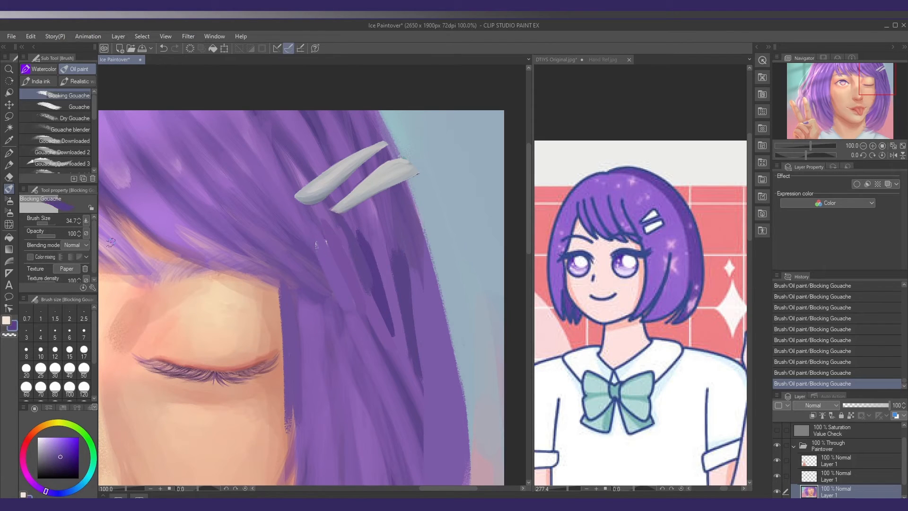
pyautogui.click(47, 235)
pyautogui.moveTo(370, 233); pyautogui.dragTo(379, 240)
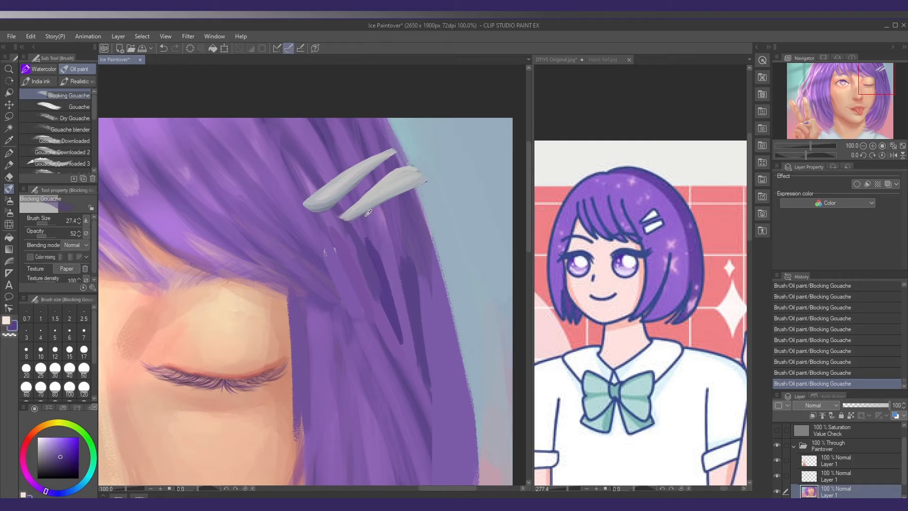
# Lasso the lower clip on the copied clips' layer, nudge it inward, and clear the selection
pyautogui.click(833, 478)
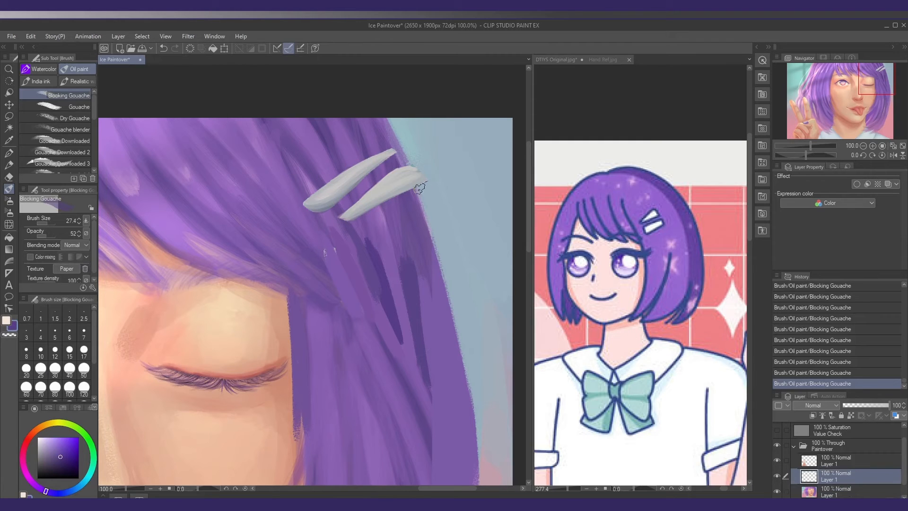
pyautogui.press('e')
pyautogui.press('m')
pyautogui.moveTo(369, 230)
pyautogui.mouseDown()
pyautogui.moveTo(334, 218)
pyautogui.moveTo(456, 173)
pyautogui.moveTo(371, 233)
pyautogui.mouseUp()
pyautogui.press('k')
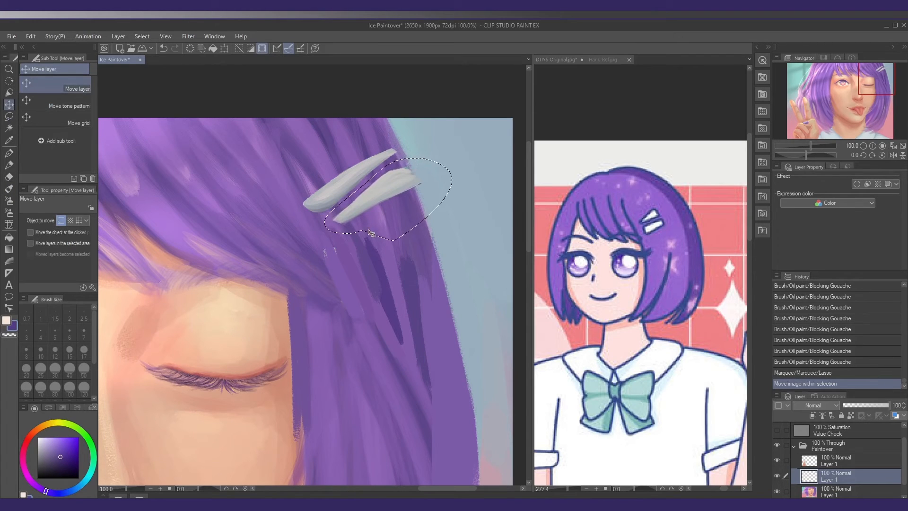
pyautogui.hotkey('ctrl', 'd')
# Trim the outer tip of the lower hair clip with the Kneaded eraser
pyautogui.press('e')
pyautogui.click(415, 176)
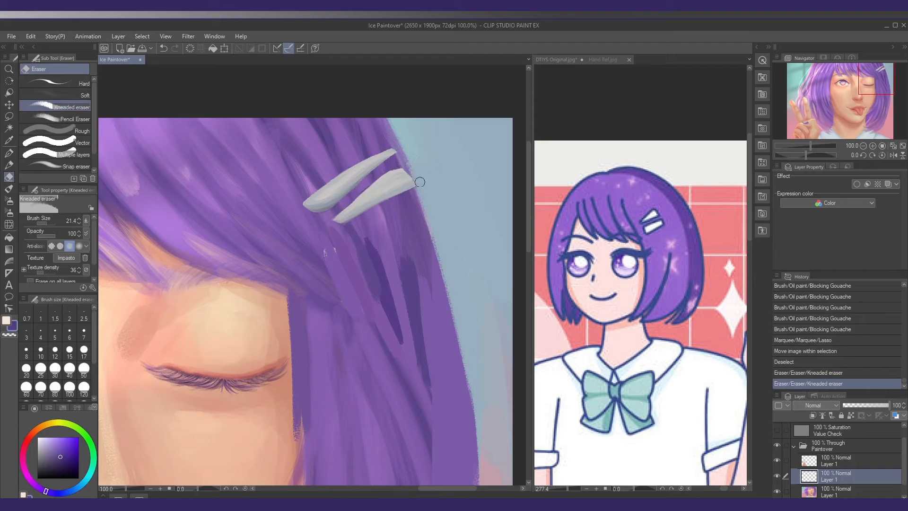
pyautogui.click(414, 177)
pyautogui.click(414, 179)
# On the portrait layer, paint out the last traces of the old clips and blend the hair strands below the new ones
pyautogui.click(833, 495)
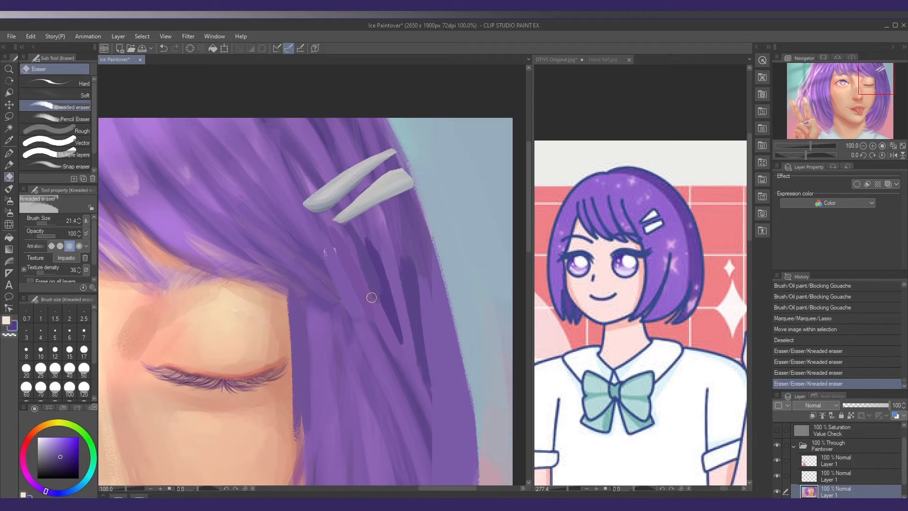
pyautogui.press('b')
pyautogui.click(311, 235)
pyautogui.click(328, 256)
pyautogui.moveTo(339, 274); pyautogui.dragTo(349, 296)
pyautogui.keyDown('alt'); pyautogui.click(324, 228); pyautogui.keyUp('alt')
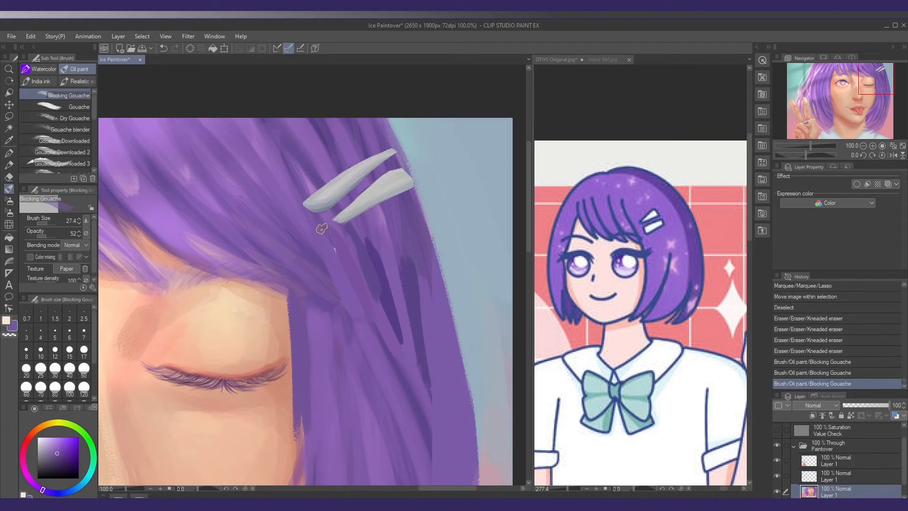
pyautogui.moveTo(324, 228); pyautogui.dragTo(365, 310)
pyautogui.moveTo(367, 312); pyautogui.dragTo(384, 349)
pyautogui.keyDown('alt'); pyautogui.click(386, 353); pyautogui.keyUp('alt')
pyautogui.keyDown('alt'); pyautogui.click(377, 338); pyautogui.keyUp('alt')
pyautogui.moveTo(366, 318); pyautogui.dragTo(350, 288)
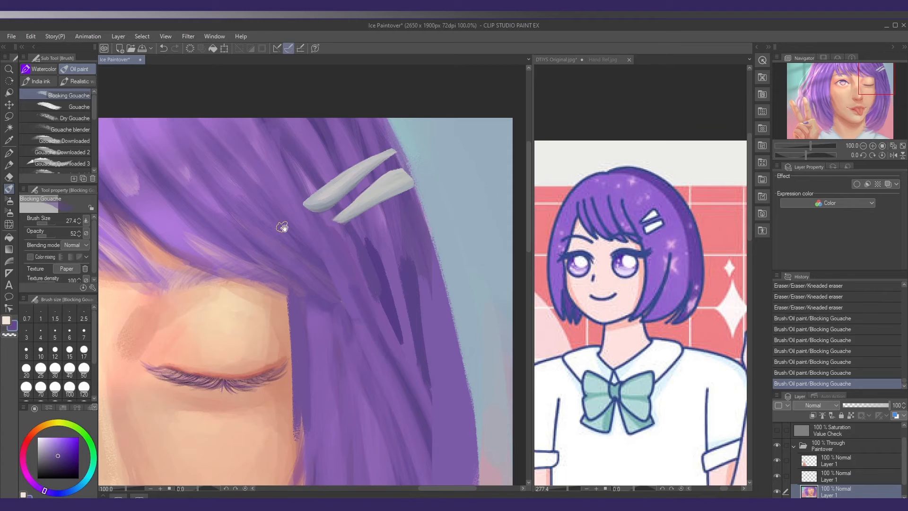
# Paint dark purple shadows beneath the new clips at size 19.5, lowering the opacity to 31, and merge the clips layer down
pyautogui.moveTo(282, 226); pyautogui.dragTo(280, 237)
pyautogui.keyDown('alt'); pyautogui.click(376, 271); pyautogui.keyUp('alt')
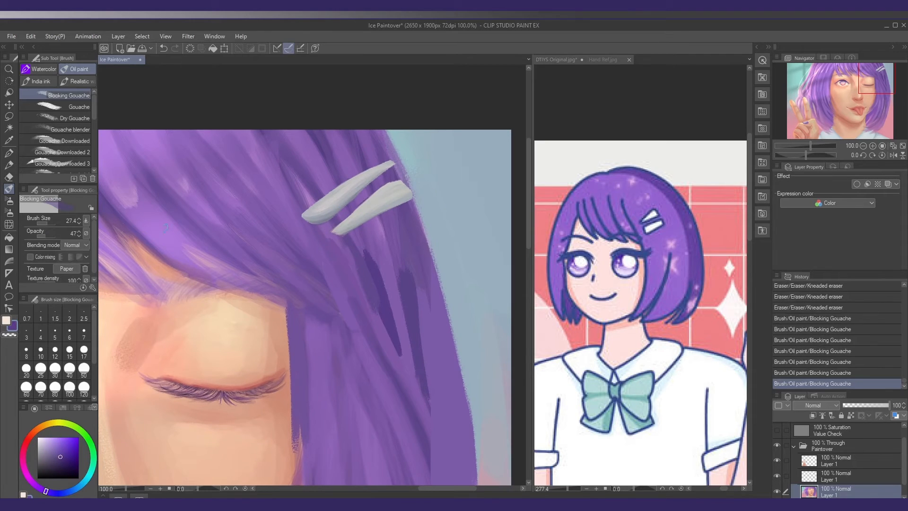
pyautogui.scroll(-1, 359, 248)
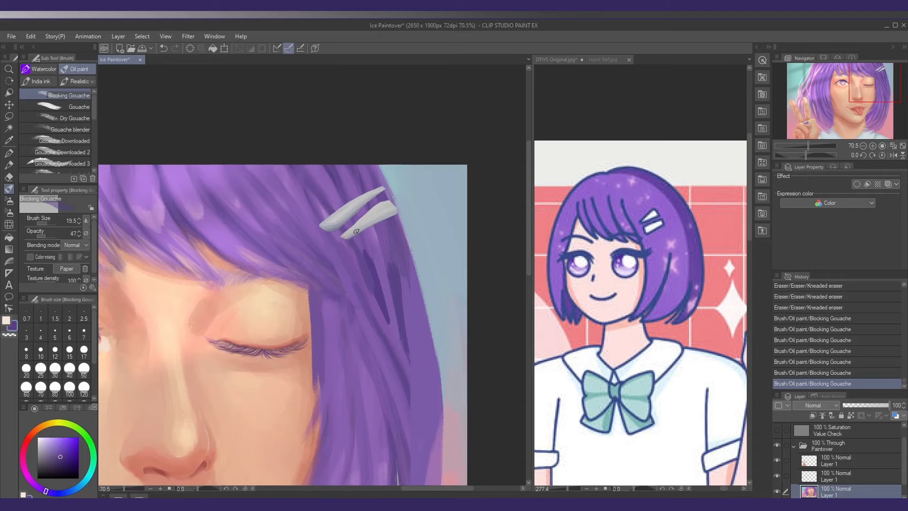
pyautogui.moveTo(352, 233); pyautogui.dragTo(383, 219)
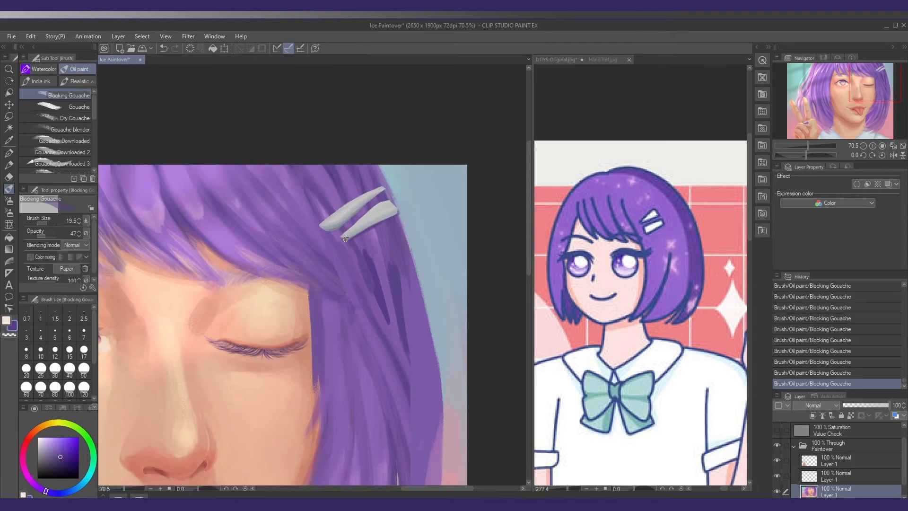
pyautogui.moveTo(256, 222); pyautogui.dragTo(261, 221)
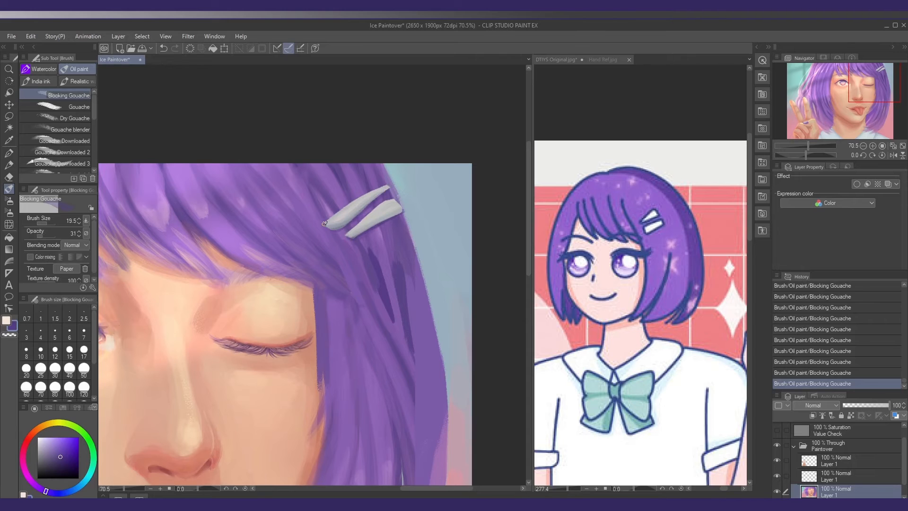
pyautogui.scroll(-3, 339, 224)
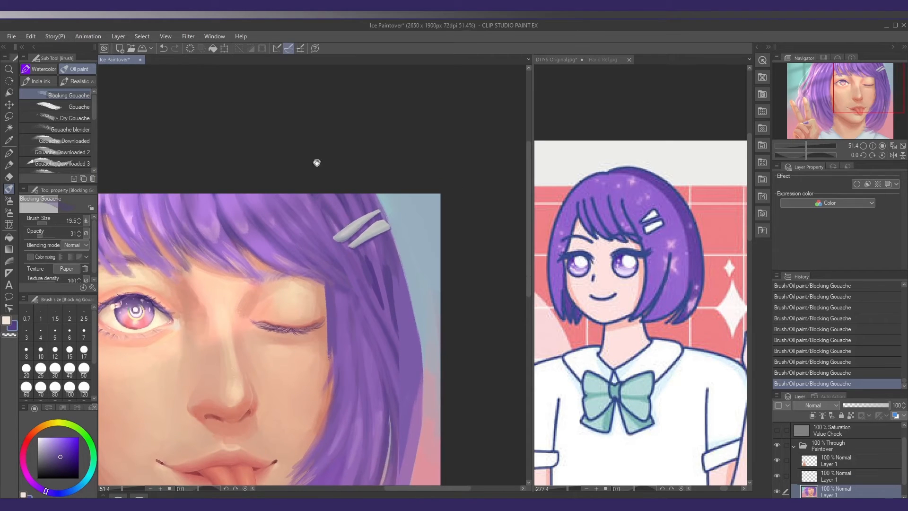
pyautogui.moveTo(354, 257); pyautogui.dragTo(363, 262)
pyautogui.click(818, 479)
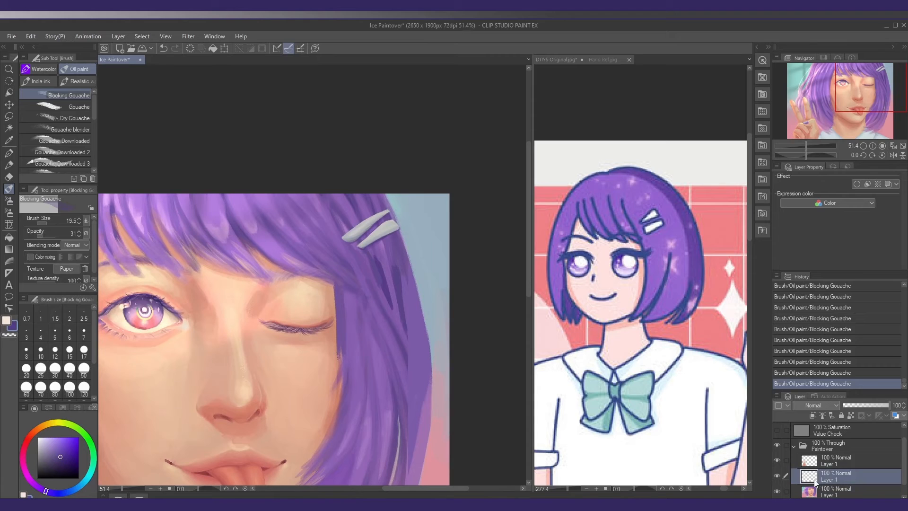
pyautogui.hotkey('ctrl', 'e')
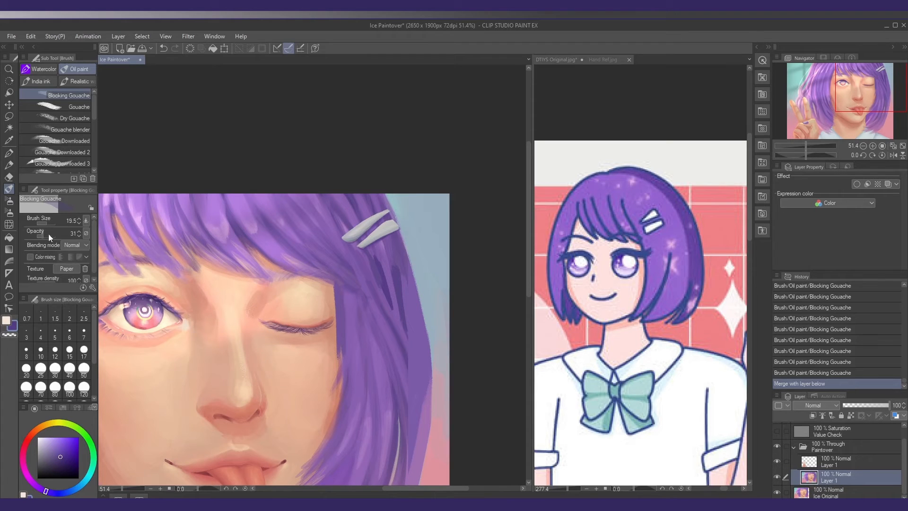
# Paint purple hair strands around the inner ends of the clips with Blocking Gouache at size 24.7 and opacity 100
pyautogui.moveTo(48, 233); pyautogui.dragTo(64, 233)
pyautogui.keyDown('alt'); pyautogui.click(338, 231); pyautogui.keyUp('alt')
pyautogui.moveTo(341, 233)
pyautogui.mouseDown()
pyautogui.moveTo(326, 205)
pyautogui.moveTo(345, 242)
pyautogui.mouseUp()
pyautogui.press(']')
pyautogui.moveTo(323, 198); pyautogui.dragTo(345, 234)
pyautogui.keyDown('alt'); pyautogui.click(327, 204); pyautogui.keyUp('alt')
pyautogui.moveTo(333, 202); pyautogui.dragTo(351, 248)
# Paint more hair over the upper clip's inner end, and set the brush to size 67.6 and opacity 47
pyautogui.scroll(-6, 370, 266)
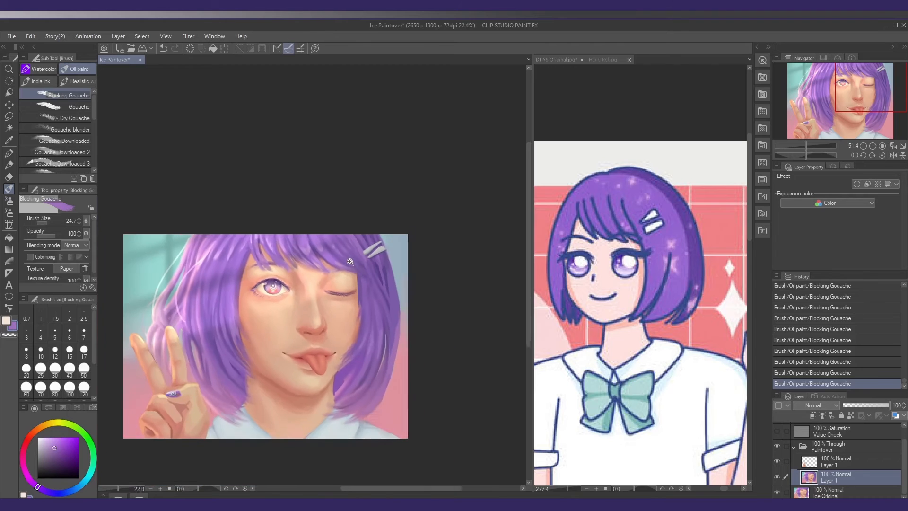
pyautogui.scroll(4, 370, 265)
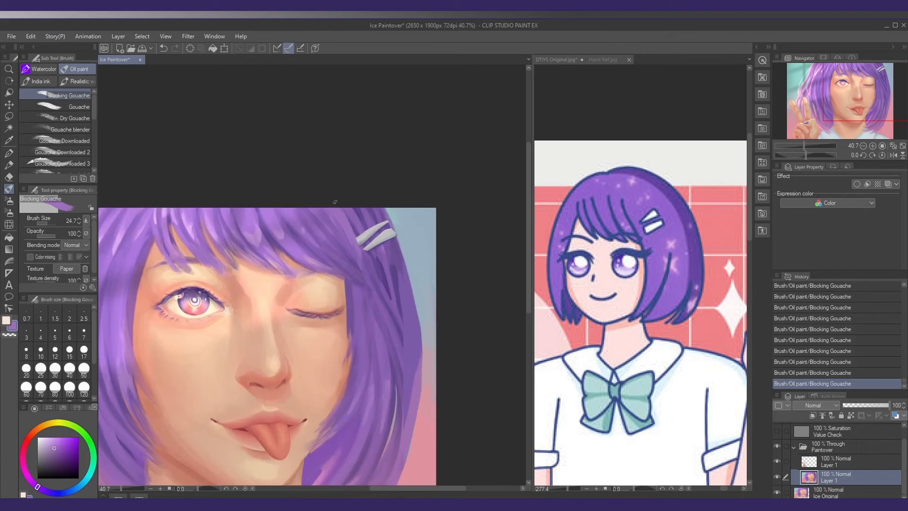
pyautogui.moveTo(344, 213); pyautogui.dragTo(358, 246)
pyautogui.keyDown('alt'); pyautogui.click(334, 220); pyautogui.keyUp('alt')
pyautogui.moveTo(336, 232); pyautogui.dragTo(345, 231)
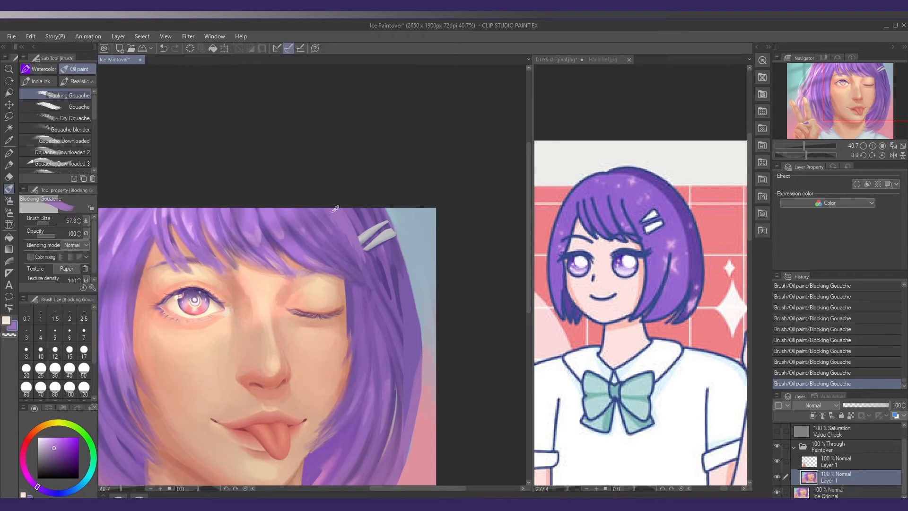
pyautogui.keyDown('alt'); pyautogui.click(358, 256); pyautogui.keyUp('alt')
pyautogui.click(45, 236)
# Clean up the hair's outer edge beside the clips with the blue background colour at brush size 24.1
pyautogui.moveTo(392, 219); pyautogui.dragTo(408, 235)
pyautogui.keyDown('alt'); pyautogui.click(401, 226); pyautogui.keyUp('alt')
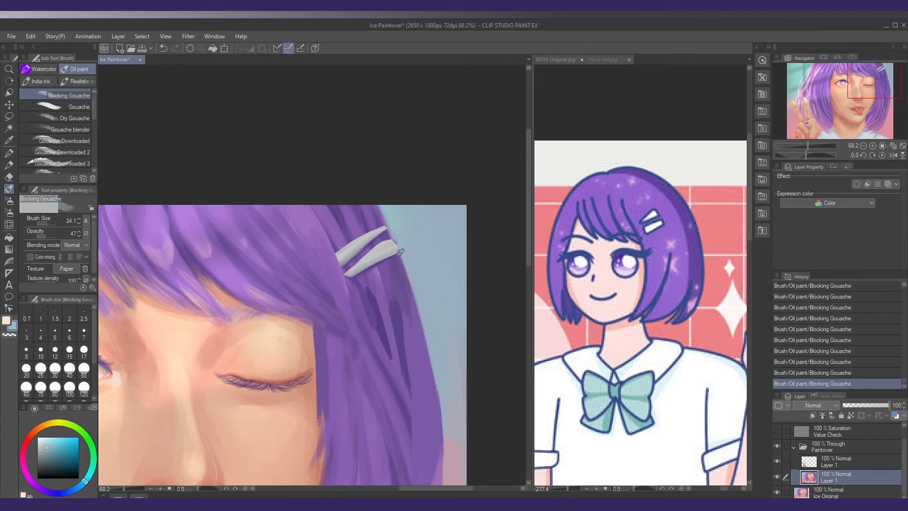
pyautogui.moveTo(419, 294); pyautogui.dragTo(410, 242)
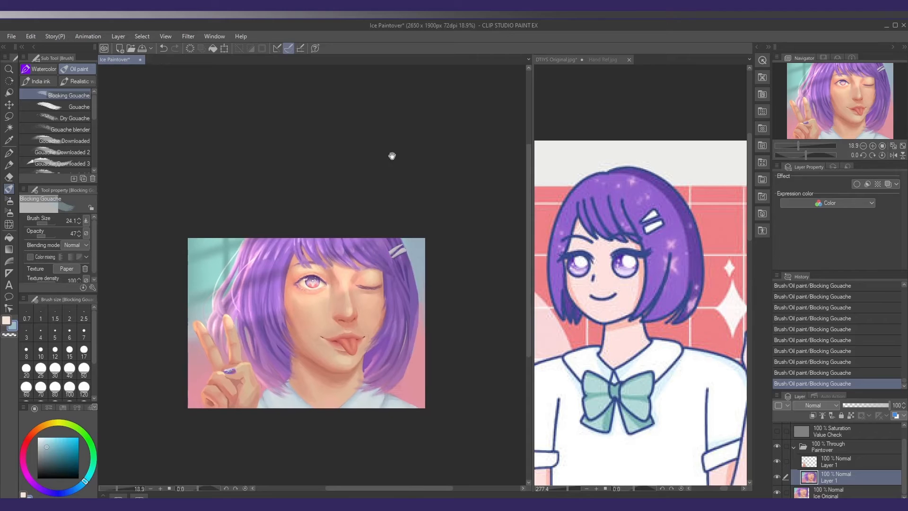
# Sample a light purple from the hair and touch up the strands with the brush at size 58.2
pyautogui.scroll(1, 401, 259)
pyautogui.keyDown('alt'); pyautogui.click(383, 246); pyautogui.keyUp('alt')
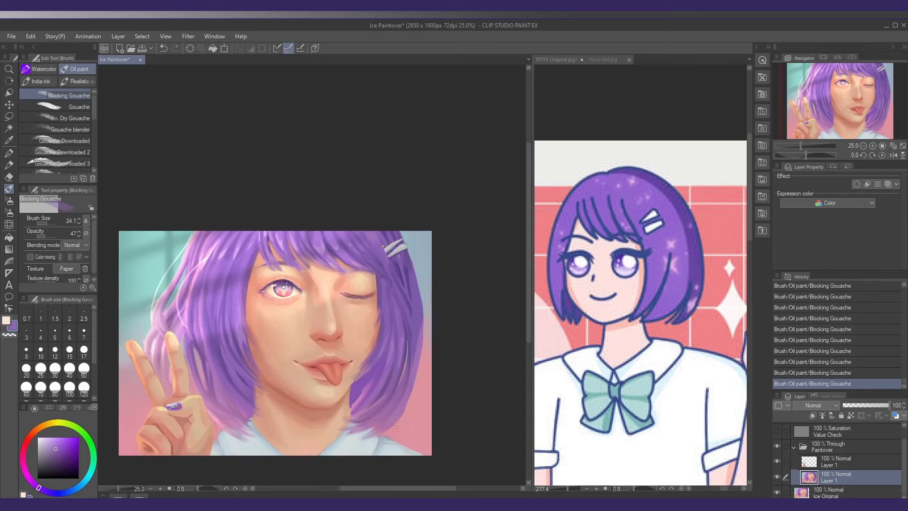
pyautogui.keyDown('alt'); pyautogui.click(324, 246); pyautogui.keyUp('alt')
pyautogui.moveTo(365, 263)
pyautogui.mouseDown()
pyautogui.moveTo(392, 252)
pyautogui.moveTo(381, 255)
pyautogui.mouseUp()
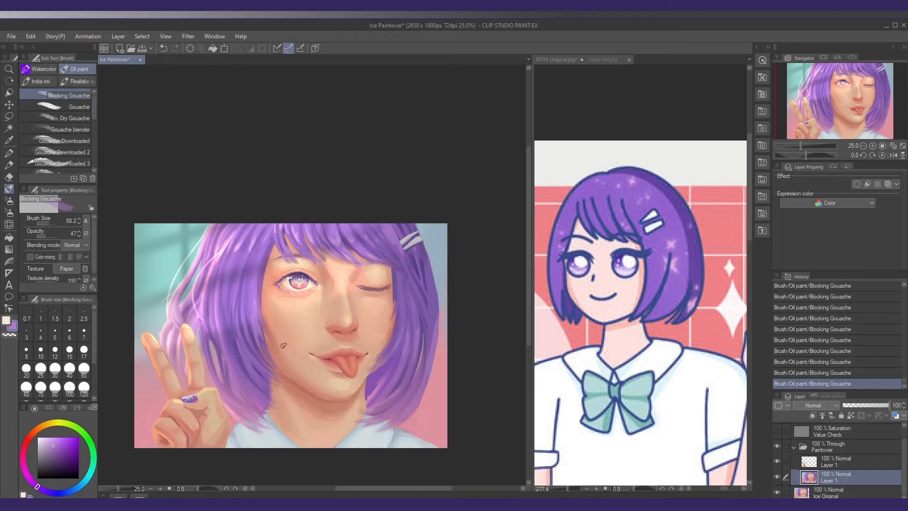
# Try a light purple stroke on the inner hair edge beside the cheek and undo it
pyautogui.moveTo(300, 330)
pyautogui.mouseDown()
pyautogui.moveTo(303, 310)
pyautogui.moveTo(267, 311)
pyautogui.mouseUp()
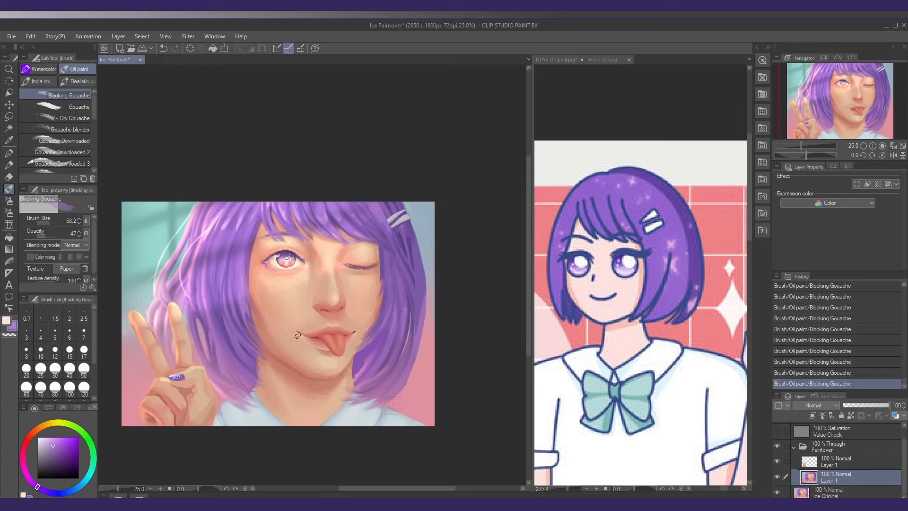
pyautogui.moveTo(299, 341); pyautogui.dragTo(292, 334)
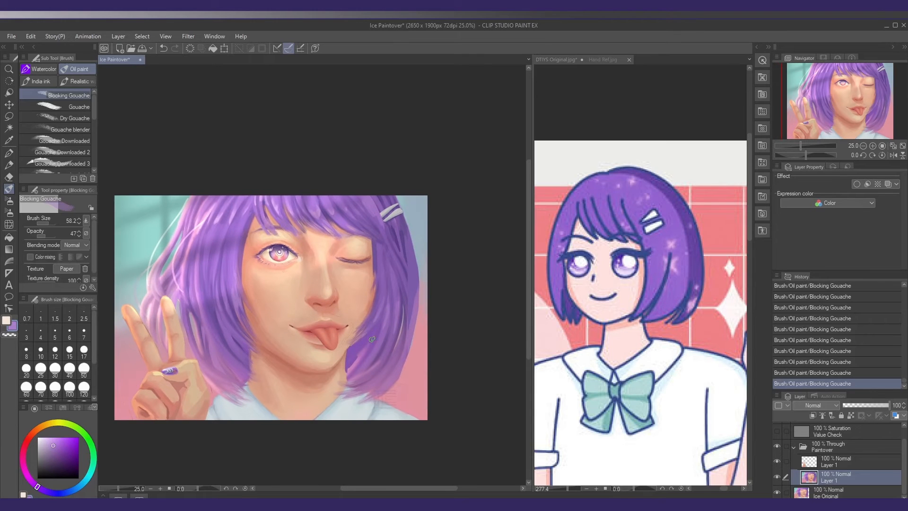
pyautogui.moveTo(351, 333)
pyautogui.mouseDown()
pyautogui.moveTo(371, 331)
pyautogui.moveTo(351, 336)
pyautogui.mouseUp()
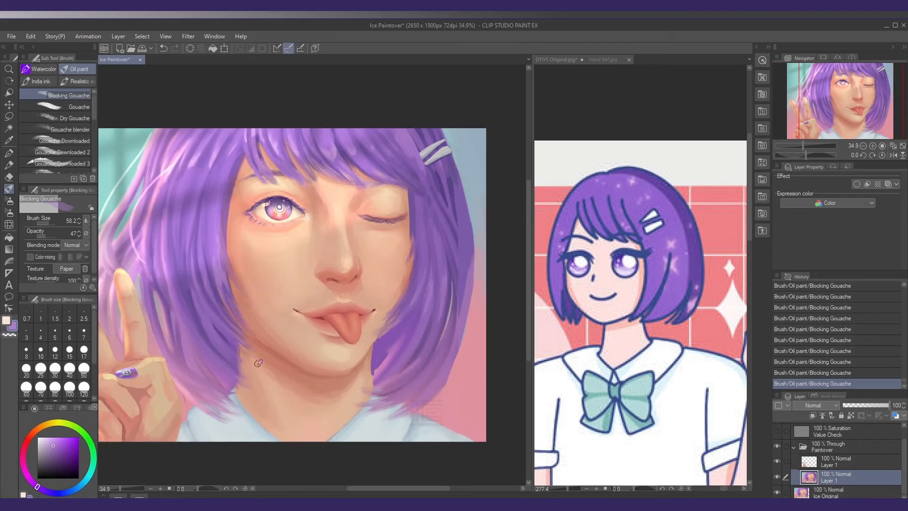
pyautogui.moveTo(255, 358); pyautogui.dragTo(256, 361)
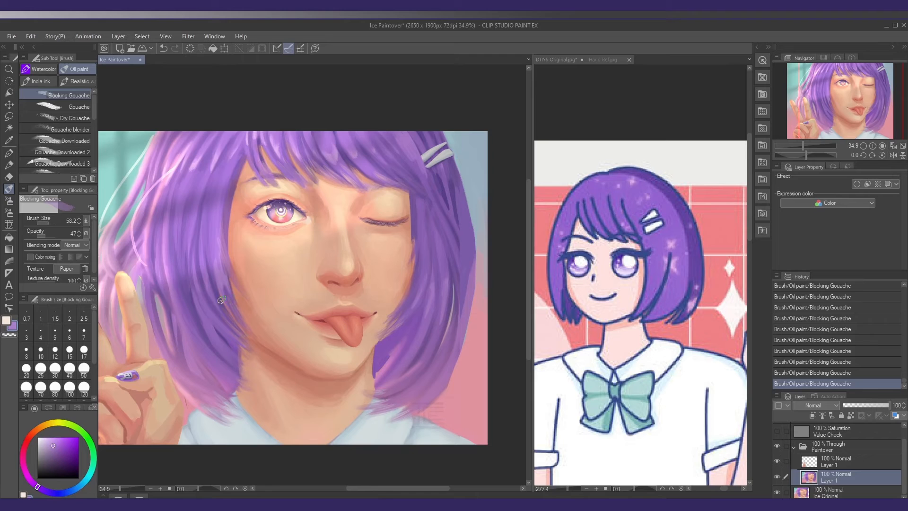
pyautogui.moveTo(235, 290)
pyautogui.mouseDown()
pyautogui.moveTo(252, 363)
pyautogui.moveTo(264, 322)
pyautogui.moveTo(237, 288)
pyautogui.mouseUp()
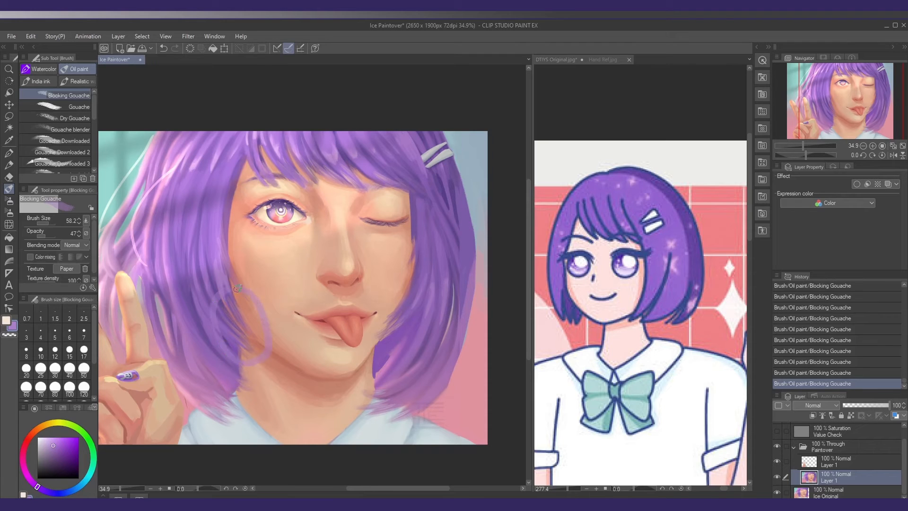
pyautogui.hotkey('ctrl', 'z')
# Examine the hair's shape around the cheek and jaw, both close up and across the whole portrait
pyautogui.scroll(3, 241, 325)
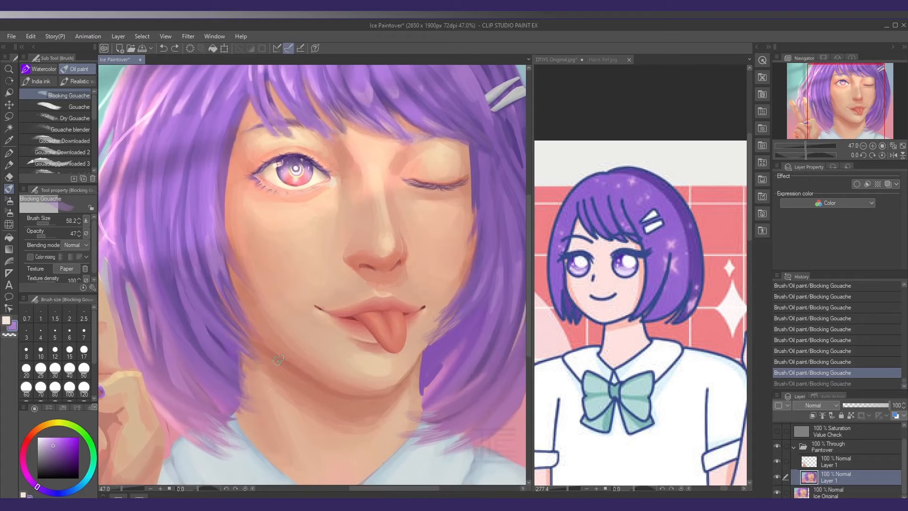
pyautogui.moveTo(269, 329); pyautogui.dragTo(266, 321)
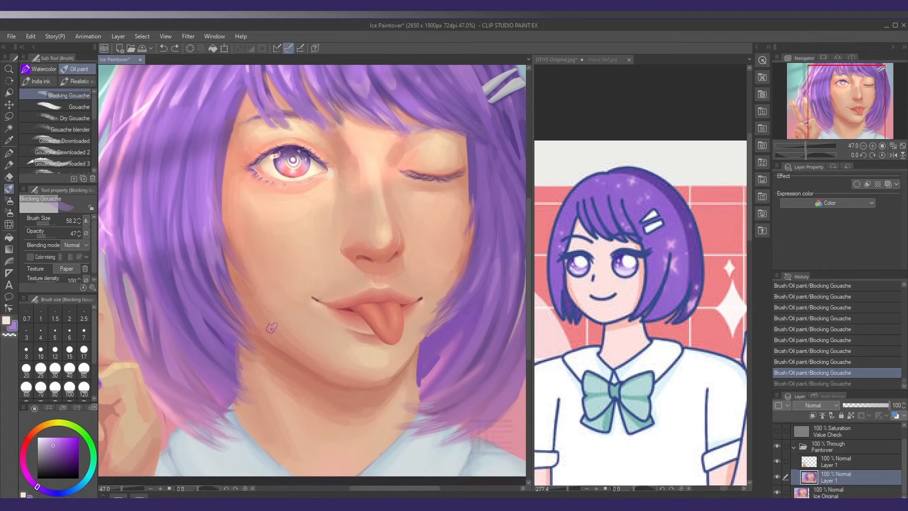
pyautogui.scroll(-2, 282, 335)
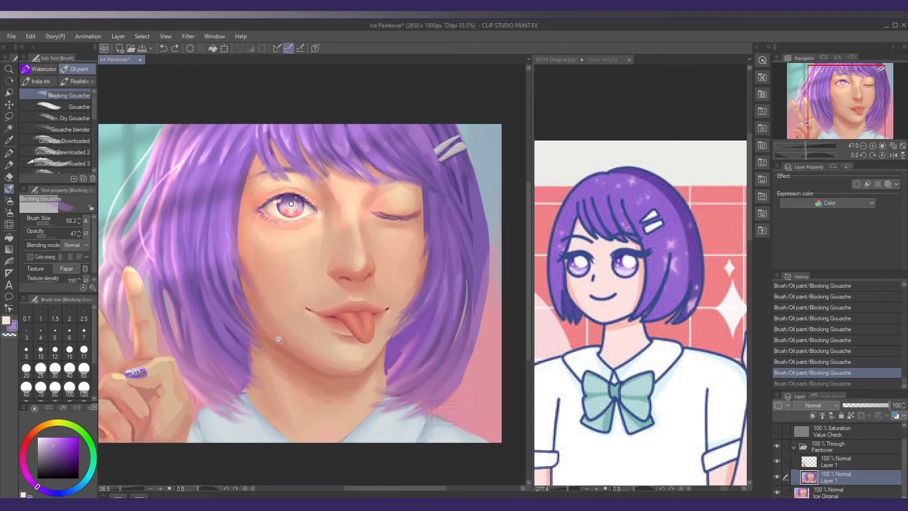
pyautogui.moveTo(421, 399); pyautogui.dragTo(416, 392)
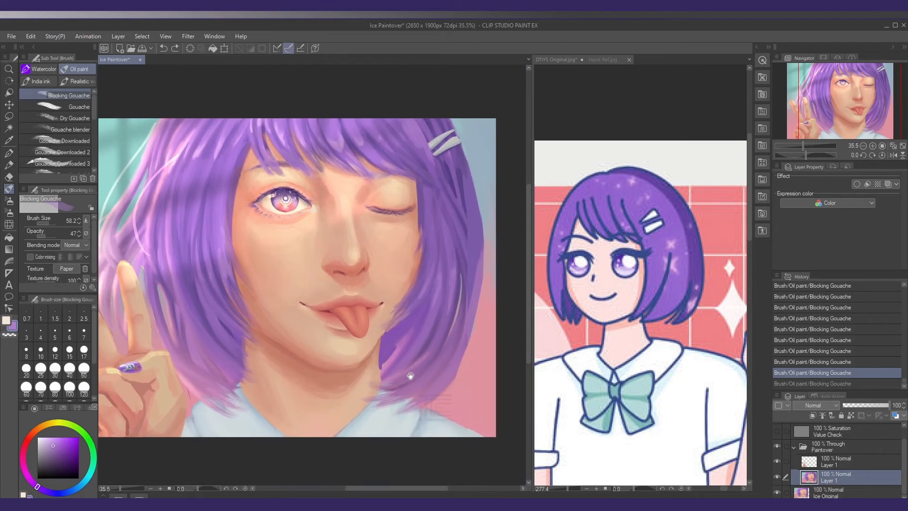
pyautogui.scroll(-3, 412, 376)
pyautogui.moveTo(384, 370); pyautogui.dragTo(384, 371)
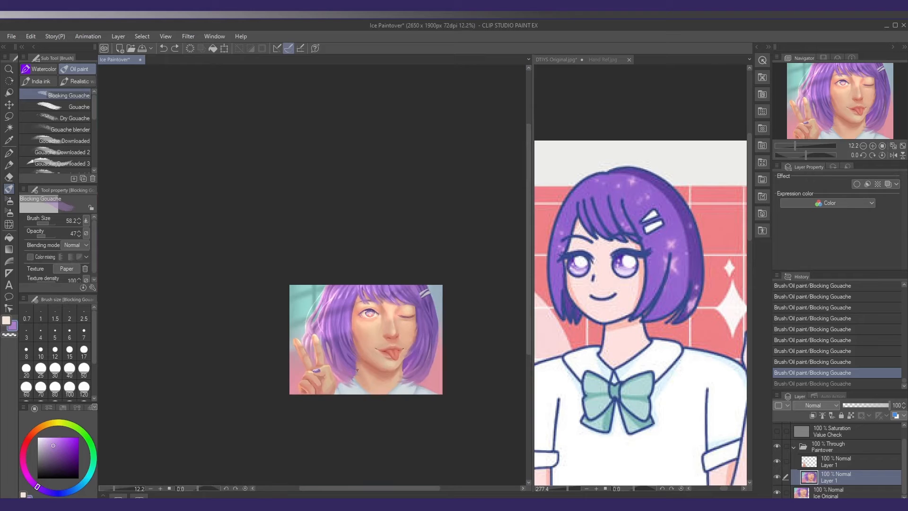
pyautogui.scroll(4, 374, 374)
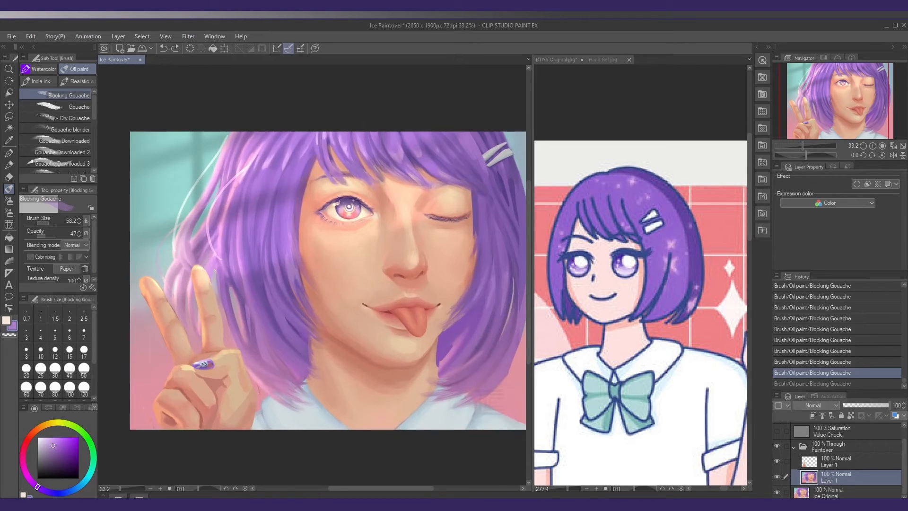
# Add a new raster layer above the portrait layer and enlarge the brush to size 111.3
pyautogui.hotkey('ctrl', 'shift', 'n')
pyautogui.moveTo(302, 331); pyautogui.dragTo(261, 313)
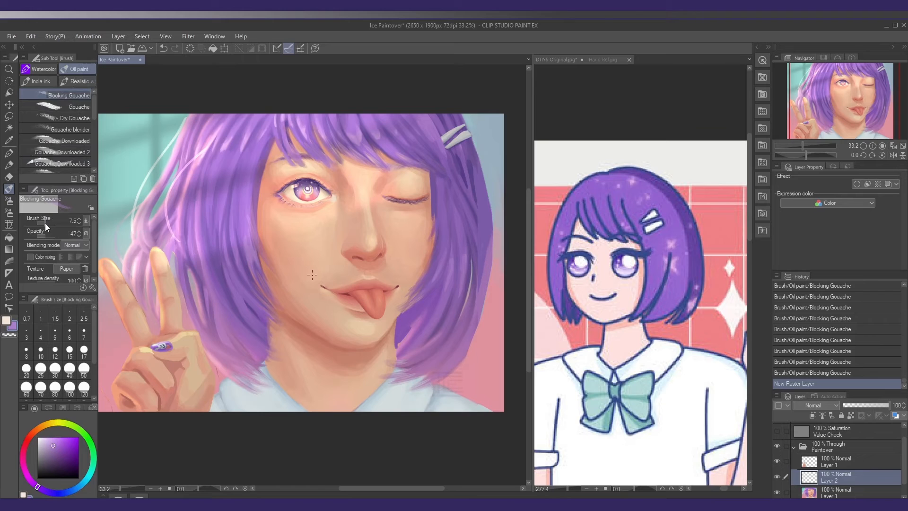
pyautogui.moveTo(203, 286); pyautogui.dragTo(198, 284)
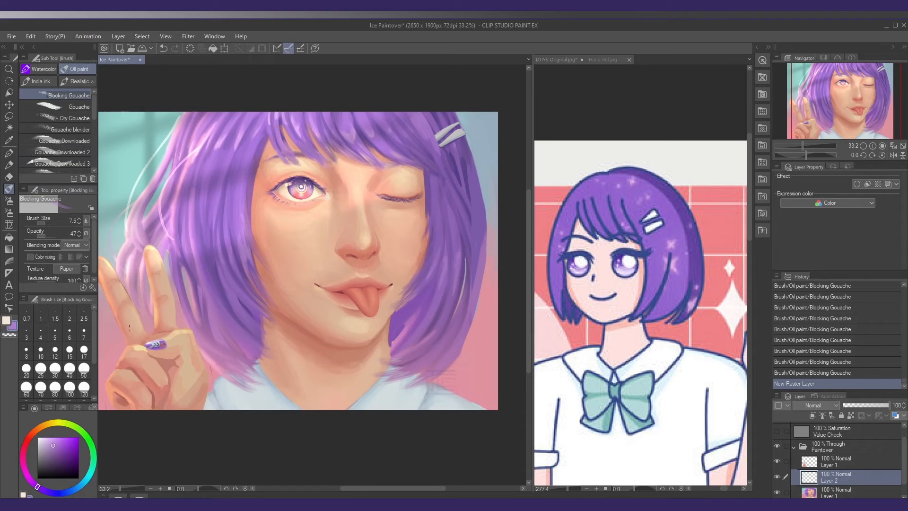
pyautogui.moveTo(284, 337)
pyautogui.mouseDown()
pyautogui.moveTo(255, 341)
pyautogui.moveTo(193, 317)
pyautogui.mouseUp()
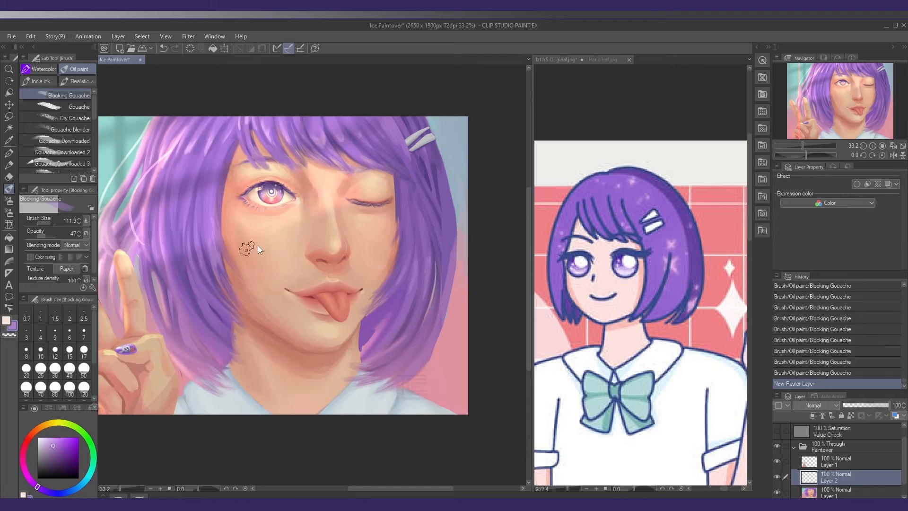
# Try broad purple test strokes on the cheek and undo them
pyautogui.moveTo(258, 246)
pyautogui.mouseDown()
pyautogui.moveTo(269, 246)
pyautogui.moveTo(262, 239)
pyautogui.moveTo(265, 267)
pyautogui.mouseUp()
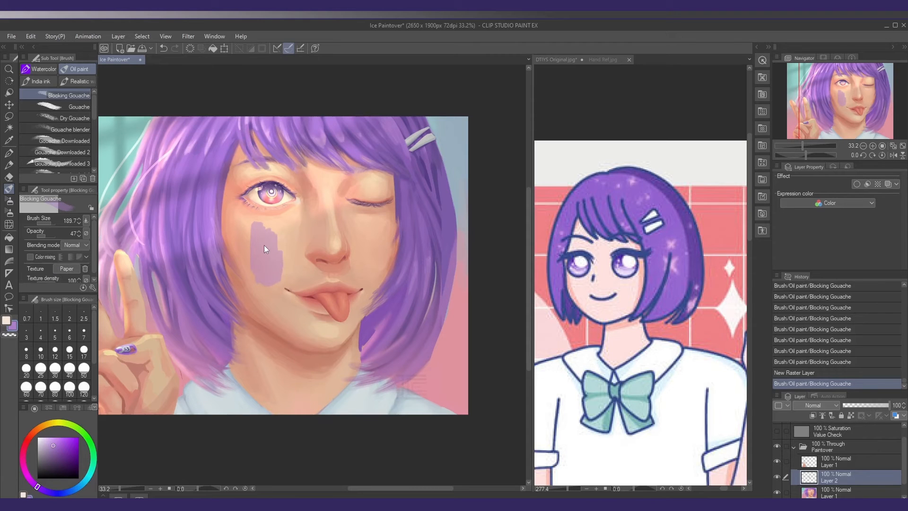
pyautogui.hotkey('ctrl', 'z')
pyautogui.moveTo(265, 246)
pyautogui.mouseDown()
pyautogui.moveTo(253, 243)
pyautogui.moveTo(269, 259)
pyautogui.moveTo(257, 242)
pyautogui.moveTo(255, 255)
pyautogui.moveTo(267, 241)
pyautogui.moveTo(264, 251)
pyautogui.mouseUp()
pyautogui.hotkey('ctrl', 'z')
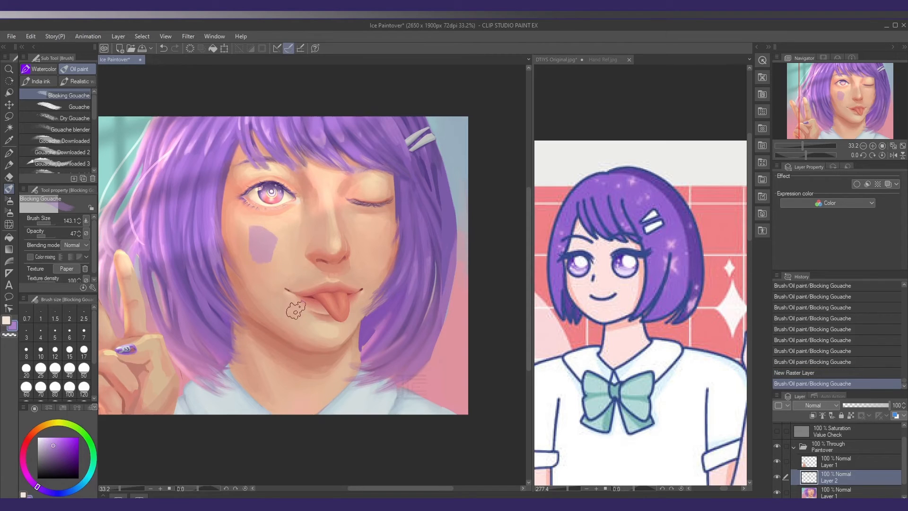
pyautogui.hotkey('ctrl', 'z')
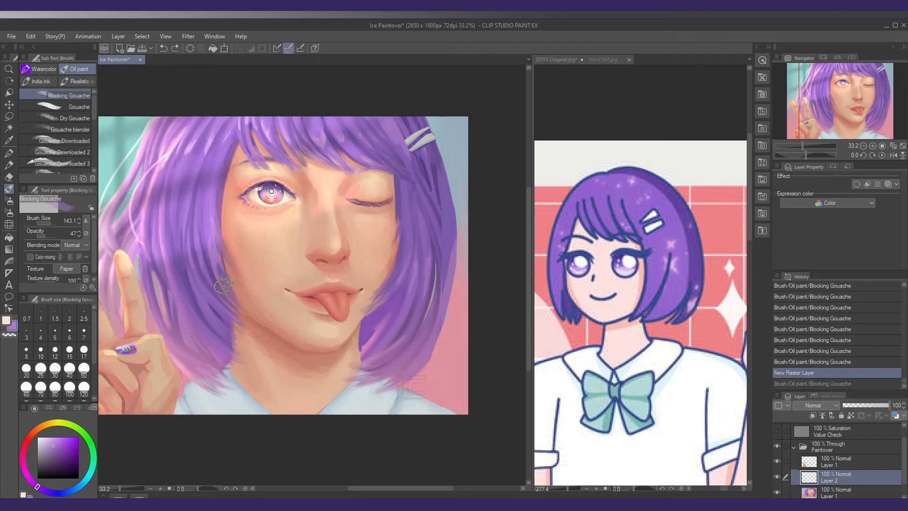
# Set the brush to size 94.7 and opacity 29, and undo the trial strokes along the hair beside the jaw
pyautogui.keyDown('alt'); pyautogui.click(231, 315); pyautogui.keyUp('alt')
pyautogui.press('[')
pyautogui.moveTo(214, 298); pyautogui.dragTo(236, 329)
pyautogui.hotkey('ctrl', 'z')
pyautogui.hotkey('ctrl', 'z')
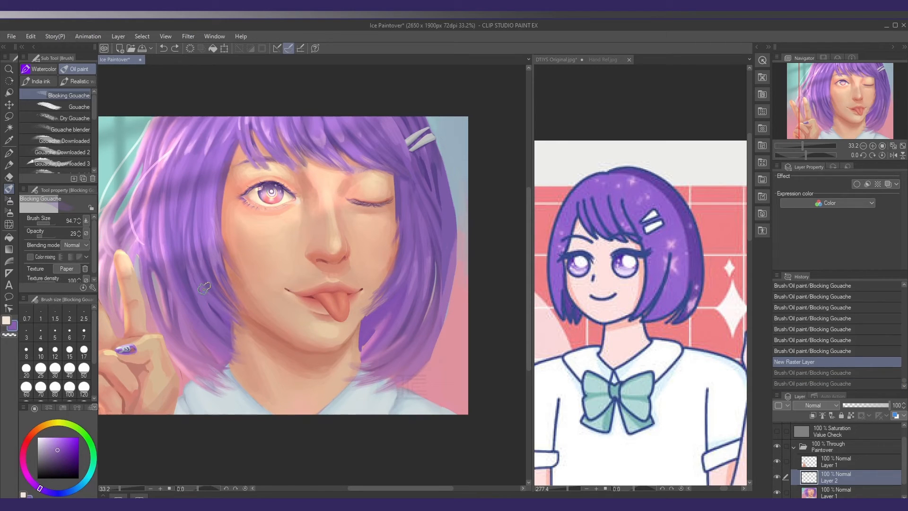
# Paint translucent purple strands along the inner hair edge from the cheek down past the jaw, sampling purples from the hair
pyautogui.moveTo(204, 288)
pyautogui.mouseDown()
pyautogui.moveTo(235, 326)
pyautogui.moveTo(248, 315)
pyautogui.mouseUp()
pyautogui.keyDown('alt'); pyautogui.click(220, 258); pyautogui.keyUp('alt')
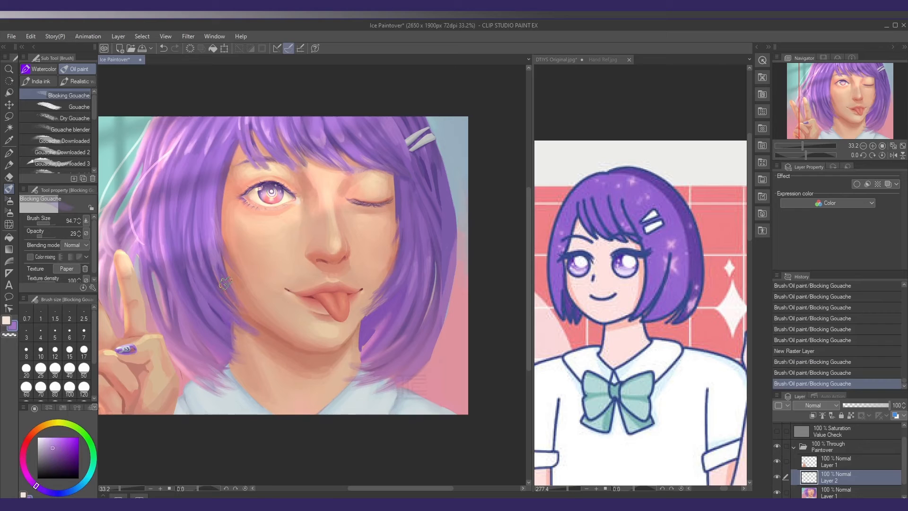
pyautogui.moveTo(224, 279)
pyautogui.mouseDown()
pyautogui.moveTo(266, 332)
pyautogui.moveTo(220, 269)
pyautogui.moveTo(241, 304)
pyautogui.mouseUp()
pyautogui.keyDown('alt'); pyautogui.click(223, 266); pyautogui.keyUp('alt')
pyautogui.moveTo(226, 283)
pyautogui.mouseDown()
pyautogui.moveTo(240, 305)
pyautogui.moveTo(243, 347)
pyautogui.moveTo(263, 337)
pyautogui.moveTo(251, 362)
pyautogui.mouseUp()
pyautogui.keyDown('alt'); pyautogui.click(227, 329); pyautogui.keyUp('alt')
pyautogui.keyDown('alt'); pyautogui.click(219, 313); pyautogui.keyUp('alt')
pyautogui.keyDown('alt'); pyautogui.click(226, 344); pyautogui.keyUp('alt')
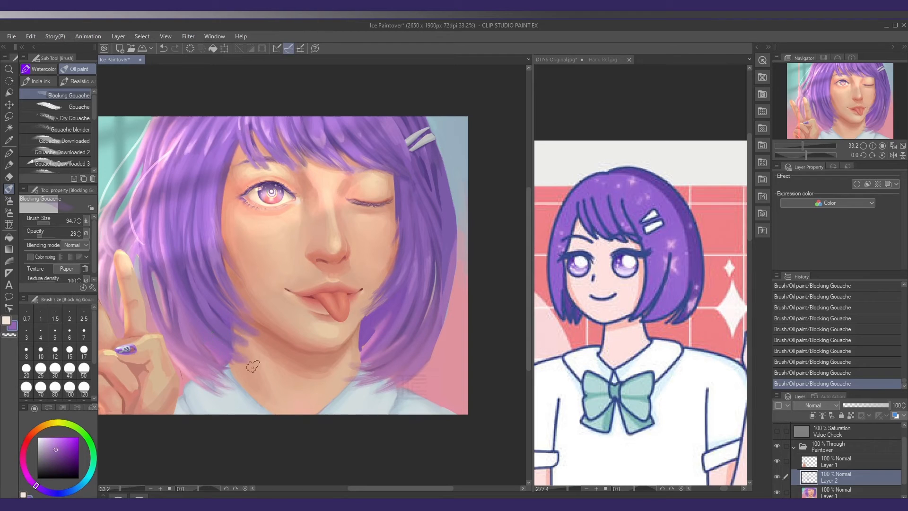
# Paint pinkish purple over the lower hair tips near the hand, and undo the last two strokes
pyautogui.keyDown('alt'); pyautogui.click(206, 368); pyautogui.keyUp('alt')
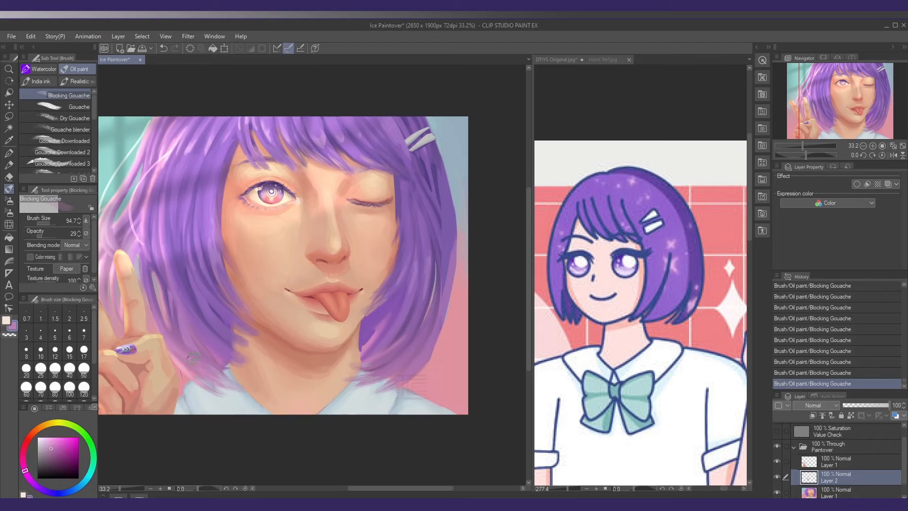
pyautogui.keyDown('alt'); pyautogui.click(195, 376); pyautogui.keyUp('alt')
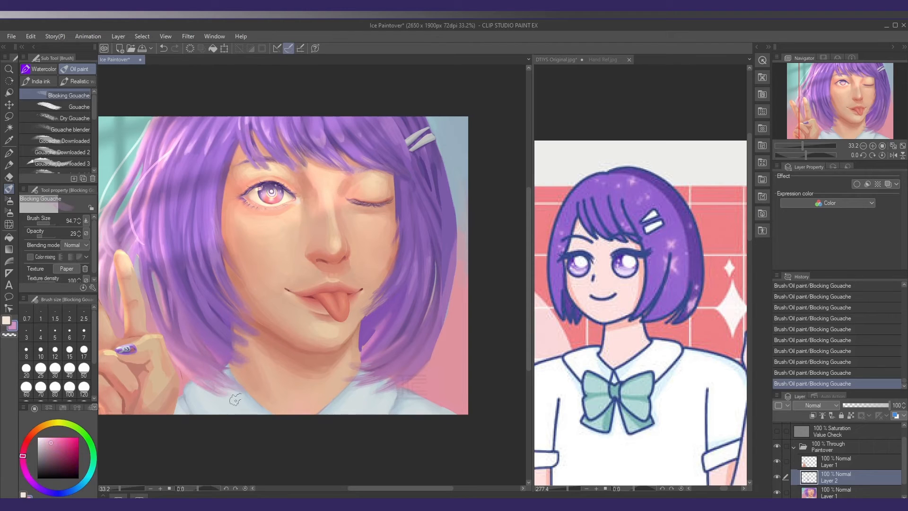
pyautogui.moveTo(243, 329)
pyautogui.mouseDown()
pyautogui.moveTo(210, 327)
pyautogui.moveTo(247, 346)
pyautogui.moveTo(232, 346)
pyautogui.moveTo(223, 333)
pyautogui.moveTo(241, 336)
pyautogui.mouseUp()
pyautogui.keyDown('alt'); pyautogui.click(211, 326); pyautogui.keyUp('alt')
pyautogui.hotkey('ctrl', 'z')
pyautogui.hotkey('ctrl', 'z')
# Refine the hair tips beside the jaw and above the far collar with sampled purples at brush size 65.9
pyautogui.keyDown('alt'); pyautogui.click(217, 306); pyautogui.keyUp('alt')
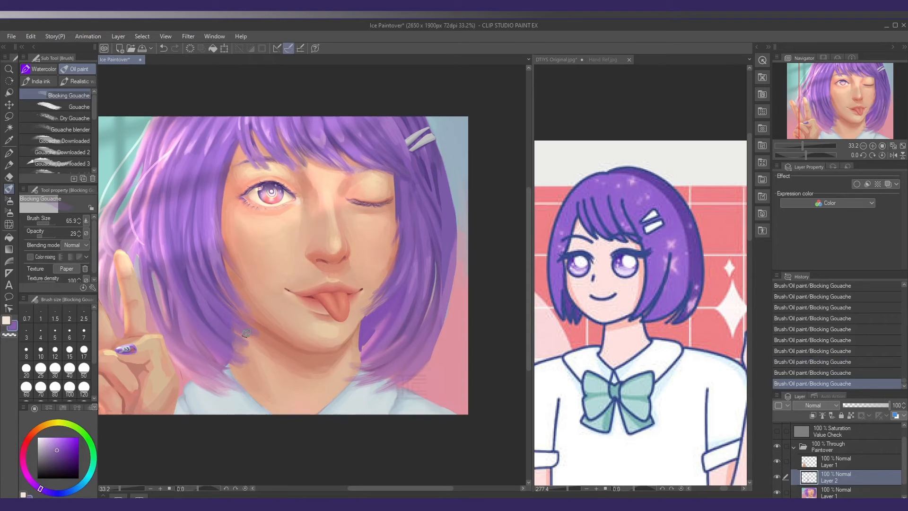
pyautogui.keyDown('alt'); pyautogui.click(251, 338); pyautogui.keyUp('alt')
pyautogui.moveTo(362, 345); pyautogui.dragTo(351, 329)
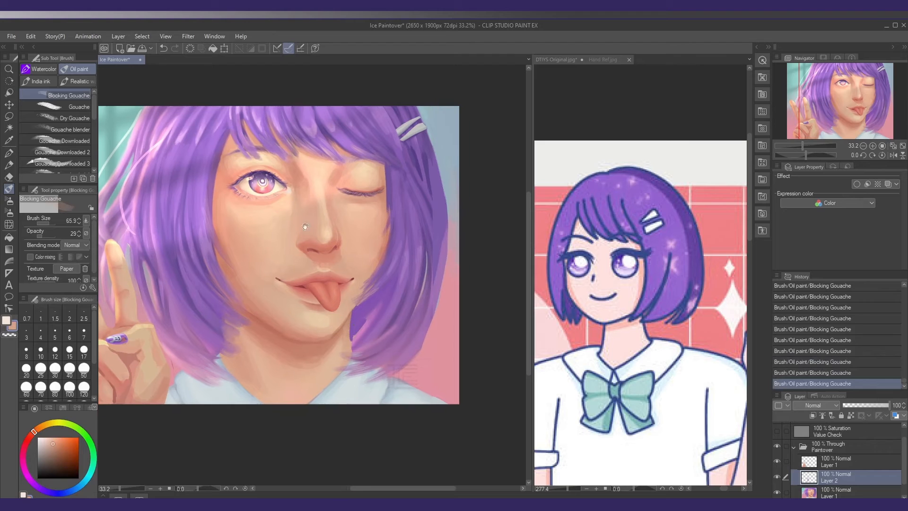
pyautogui.keyDown('alt'); pyautogui.click(367, 356); pyautogui.keyUp('alt')
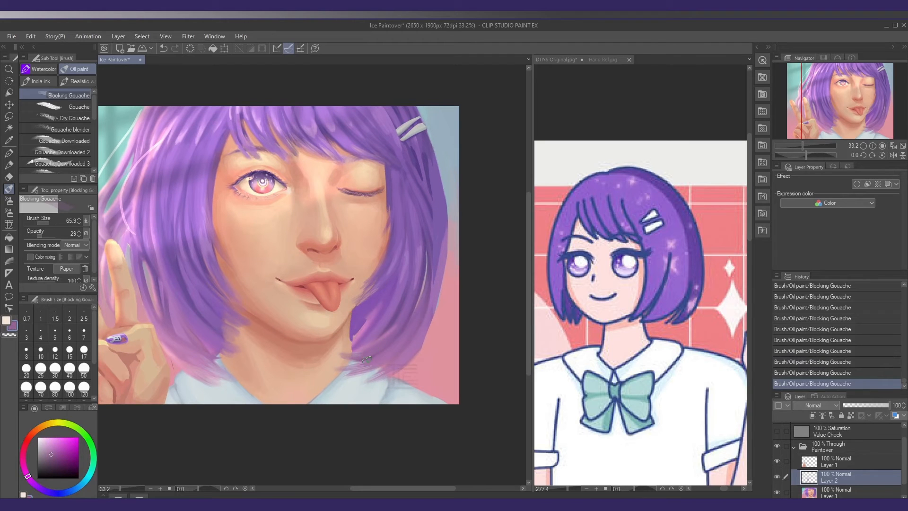
pyautogui.keyDown('alt'); pyautogui.click(367, 359); pyautogui.keyUp('alt')
# Paint purple strands at size 60.3 along the inner hair edges on both sides of the face
pyautogui.moveTo(265, 245); pyautogui.dragTo(241, 257)
pyautogui.keyDown('alt'); pyautogui.click(358, 289); pyautogui.keyUp('alt')
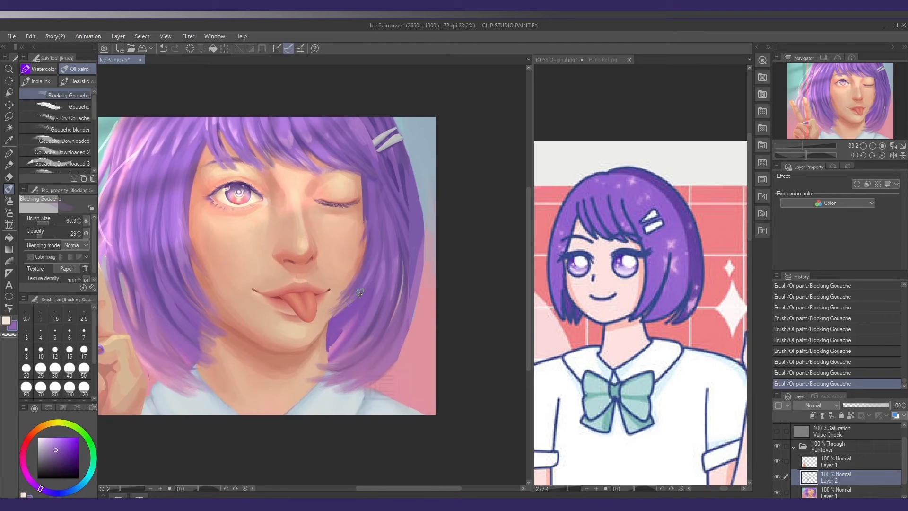
pyautogui.moveTo(232, 267); pyautogui.dragTo(240, 284)
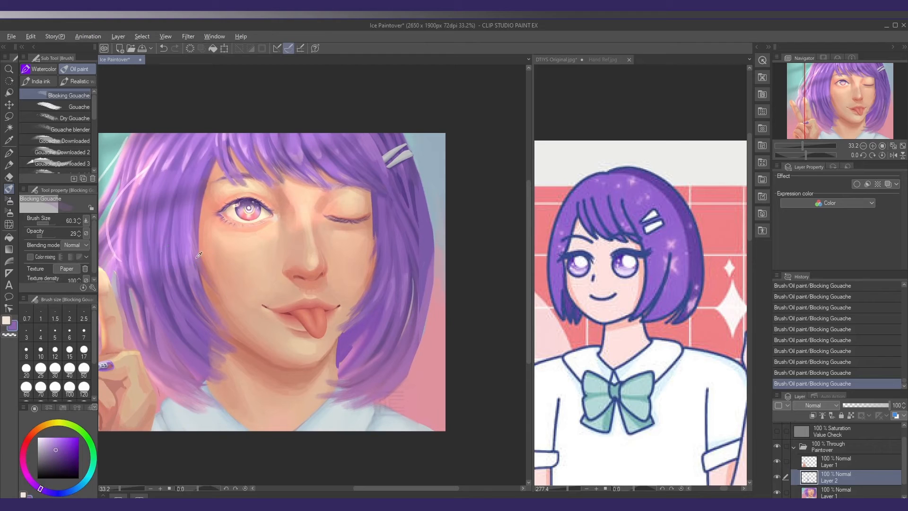
pyautogui.keyDown('alt'); pyautogui.click(199, 255); pyautogui.keyUp('alt')
pyautogui.moveTo(222, 234); pyautogui.dragTo(219, 246)
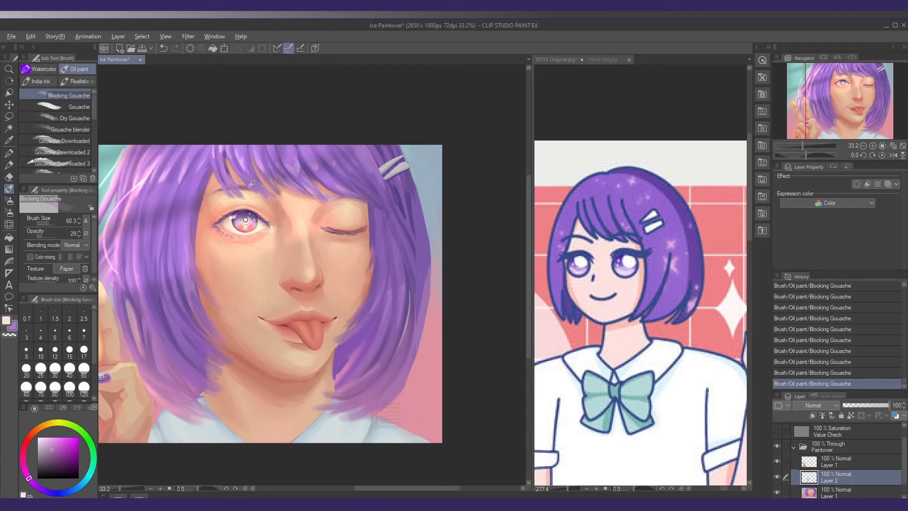
# Touch up the fringe tips and the lower ends of the hair on both sides with sampled purples
pyautogui.keyDown('alt'); pyautogui.click(233, 182); pyautogui.keyUp('alt')
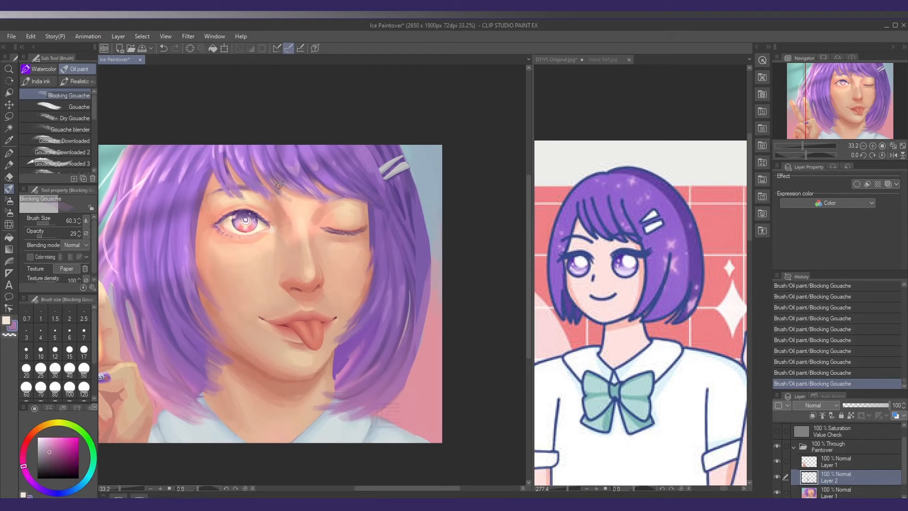
pyautogui.keyDown('alt'); pyautogui.click(320, 189); pyautogui.keyUp('alt')
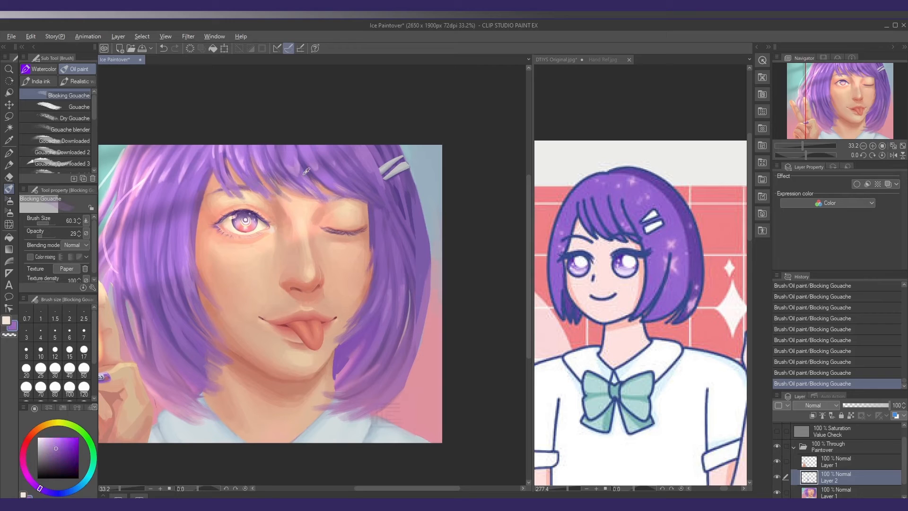
pyautogui.keyDown('alt'); pyautogui.click(366, 311); pyautogui.keyUp('alt')
pyautogui.keyDown('alt'); pyautogui.click(331, 392); pyautogui.keyUp('alt')
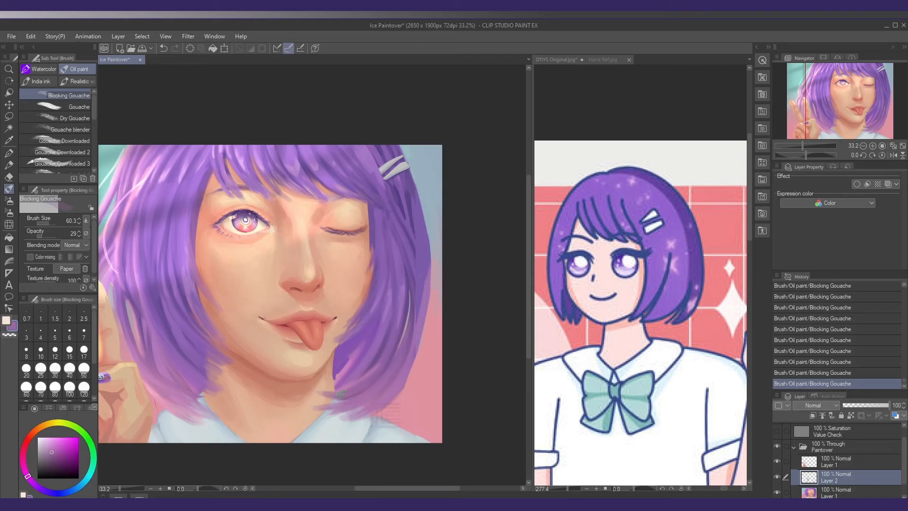
pyautogui.keyDown('alt'); pyautogui.click(202, 352); pyautogui.keyUp('alt')
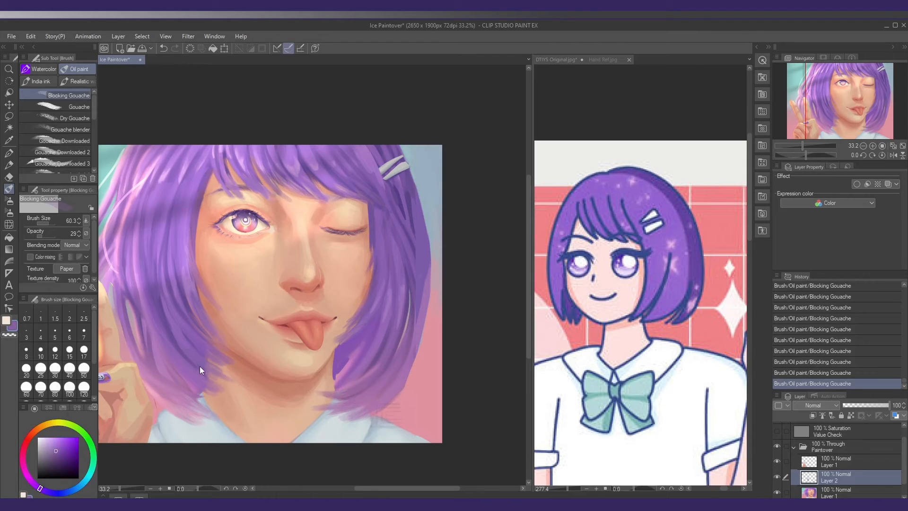
# Soften the lower hair ends on the hand's side with a light purple glaze at size 141.1 and opacity 11
pyautogui.click(39, 236)
pyautogui.keyDown('alt'); pyautogui.click(180, 355); pyautogui.keyUp('alt')
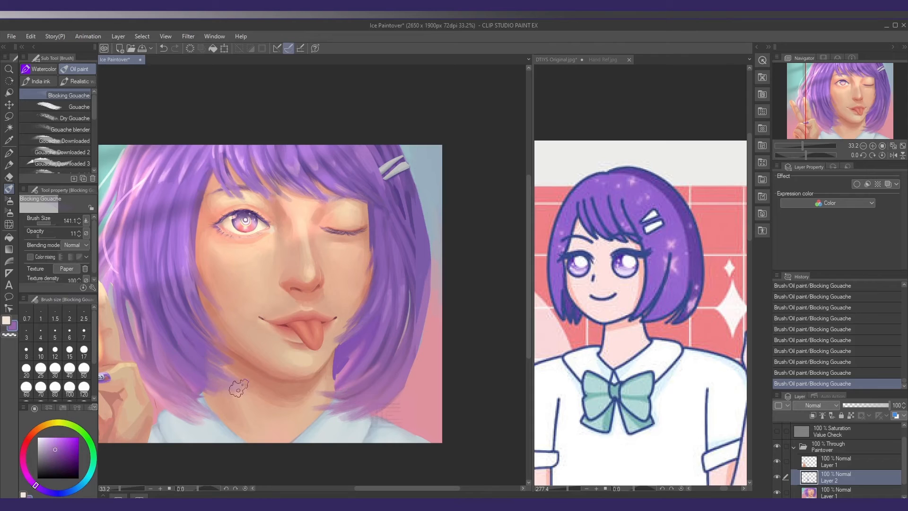
pyautogui.keyDown('alt'); pyautogui.click(193, 366); pyautogui.keyUp('alt')
pyautogui.keyDown('alt'); pyautogui.click(184, 368); pyautogui.keyUp('alt')
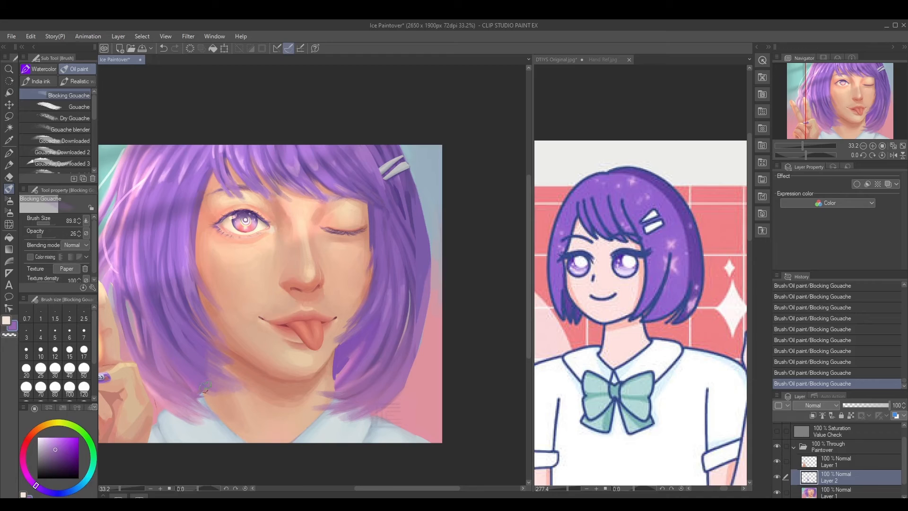
# Blend sampled purples into the hair beside the cheek on the hand's side and beside the far jaw at opacity 26
pyautogui.keyDown('alt'); pyautogui.click(206, 314); pyautogui.keyUp('alt')
pyautogui.keyDown('alt'); pyautogui.click(204, 282); pyautogui.keyUp('alt')
pyautogui.keyDown('alt'); pyautogui.click(187, 243); pyautogui.keyUp('alt')
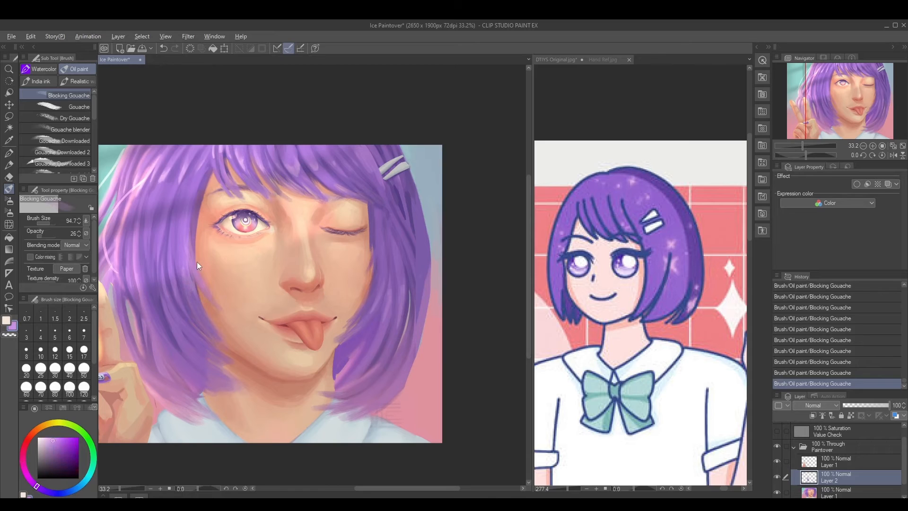
pyautogui.keyDown('alt'); pyautogui.click(189, 232); pyautogui.keyUp('alt')
pyautogui.moveTo(351, 350); pyautogui.dragTo(345, 370)
pyautogui.keyDown('alt'); pyautogui.click(346, 352); pyautogui.keyUp('alt')
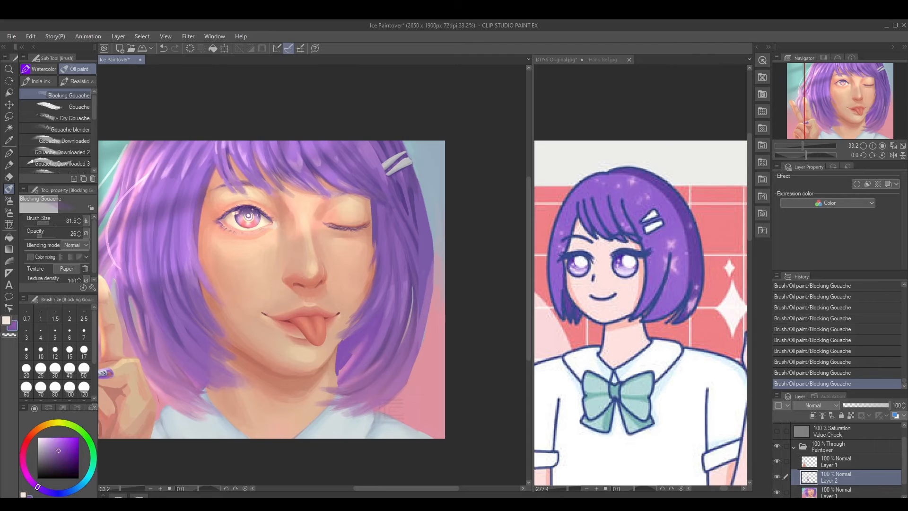
# Undo the last stroke and repaint the inner hair beside the far side of the neck in purple at opacity 67
pyautogui.moveTo(42, 235); pyautogui.dragTo(50, 236)
pyautogui.hotkey('ctrl', 'z')
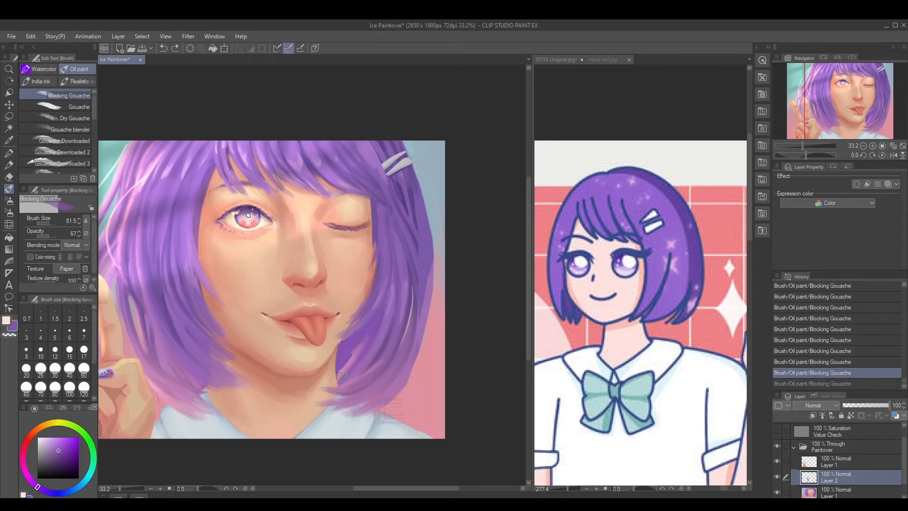
pyautogui.keyDown('alt'); pyautogui.click(343, 351); pyautogui.keyUp('alt')
pyautogui.moveTo(340, 369)
pyautogui.mouseDown()
pyautogui.moveTo(369, 332)
pyautogui.moveTo(339, 370)
pyautogui.mouseUp()
pyautogui.press('[')
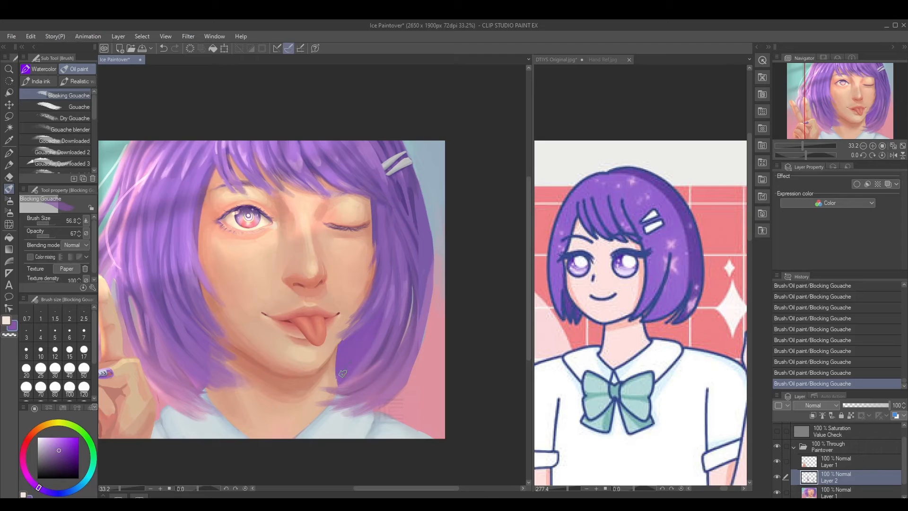
# Darken the inner hair beside the far jaw with a sampled deeper purple and compare the area before and after the last strokes
pyautogui.keyDown('alt'); pyautogui.click(387, 340); pyautogui.keyUp('alt')
pyautogui.press(']')
pyautogui.moveTo(354, 352)
pyautogui.mouseDown()
pyautogui.moveTo(368, 331)
pyautogui.moveTo(353, 345)
pyautogui.mouseUp()
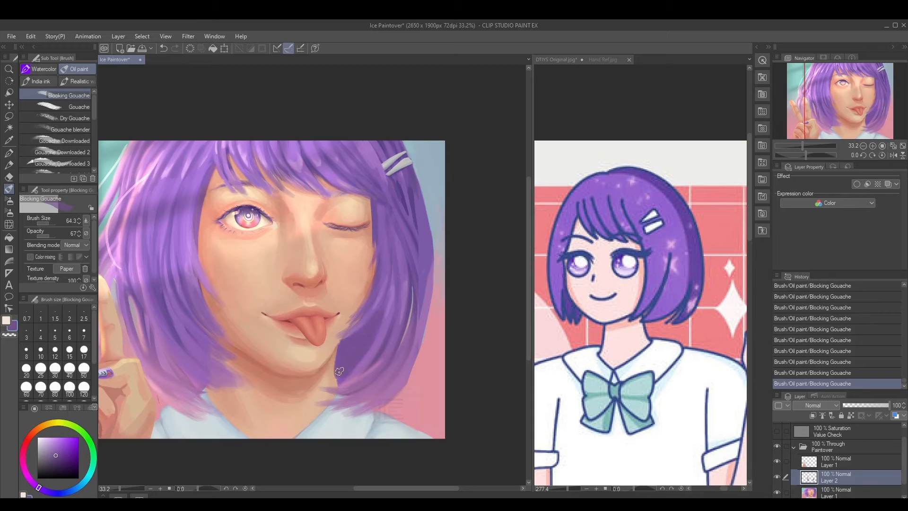
pyautogui.hotkey('ctrl', 'z')
pyautogui.hotkey('ctrl', 'z')
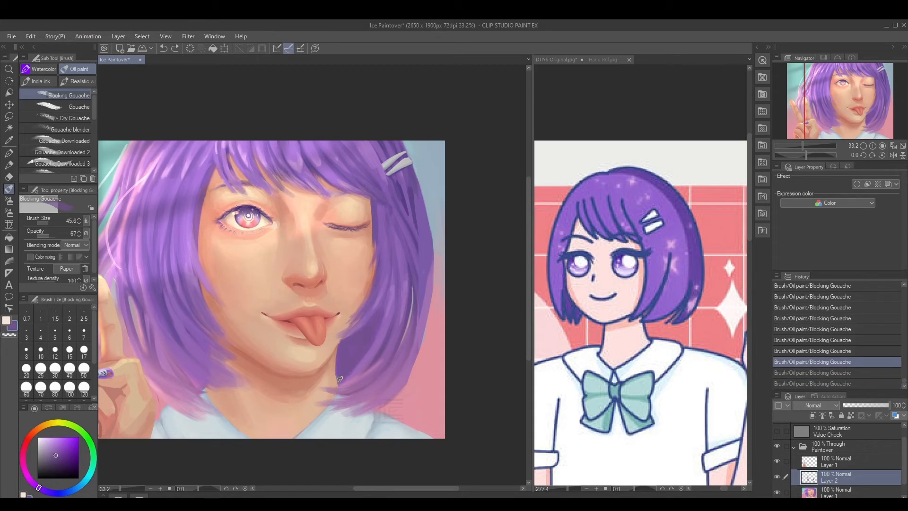
pyautogui.hotkey('ctrl', 'y')
pyautogui.hotkey('ctrl', 'y')
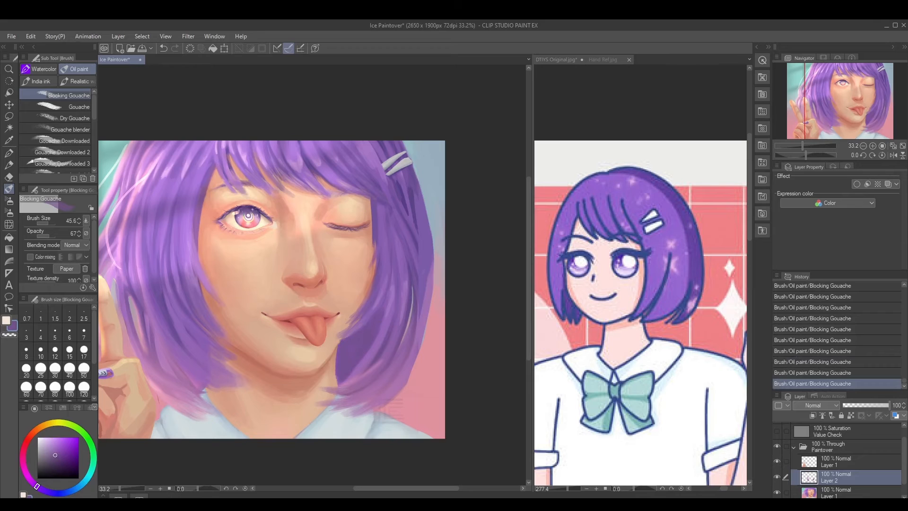
# Glaze a sampled purple over the lower hair on the hand's side at brush size 74.2 and opacity 21
pyautogui.keyDown('alt'); pyautogui.click(354, 353); pyautogui.keyUp('alt')
pyautogui.click(41, 236)
pyautogui.press(']')
pyautogui.press(']')
pyautogui.press(']')
pyautogui.keyDown('alt'); pyautogui.click(168, 317); pyautogui.keyUp('alt')
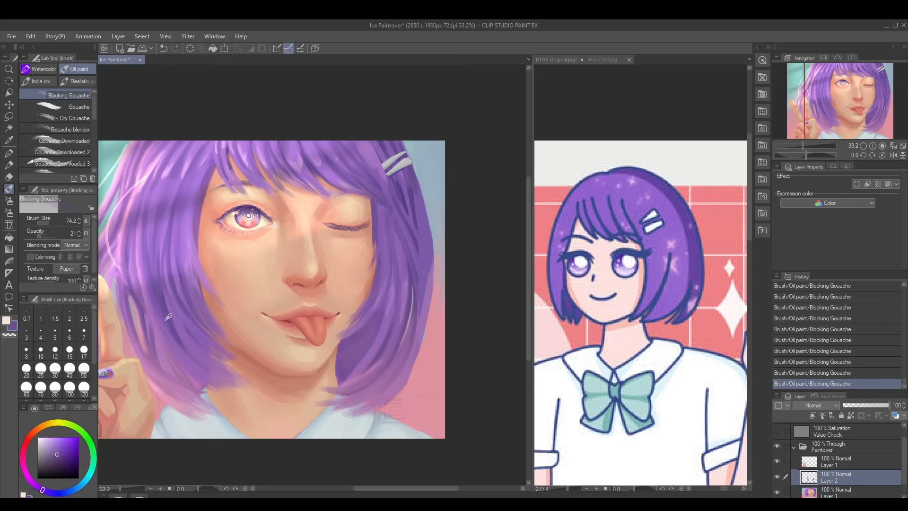
pyautogui.moveTo(152, 310); pyautogui.dragTo(179, 362)
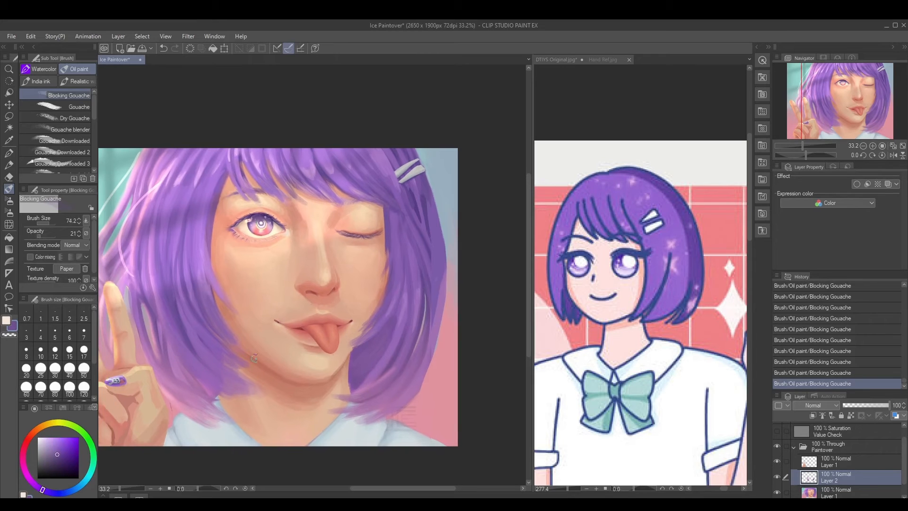
# Unify the hair on the hand's side with long sampled-purple strokes toward the tips, enlarging the brush to 127.6 at opacity 21
pyautogui.keyDown('alt'); pyautogui.click(229, 362); pyautogui.keyUp('alt')
pyautogui.scroll(-1, 240, 362)
pyautogui.moveTo(240, 363); pyautogui.dragTo(257, 363)
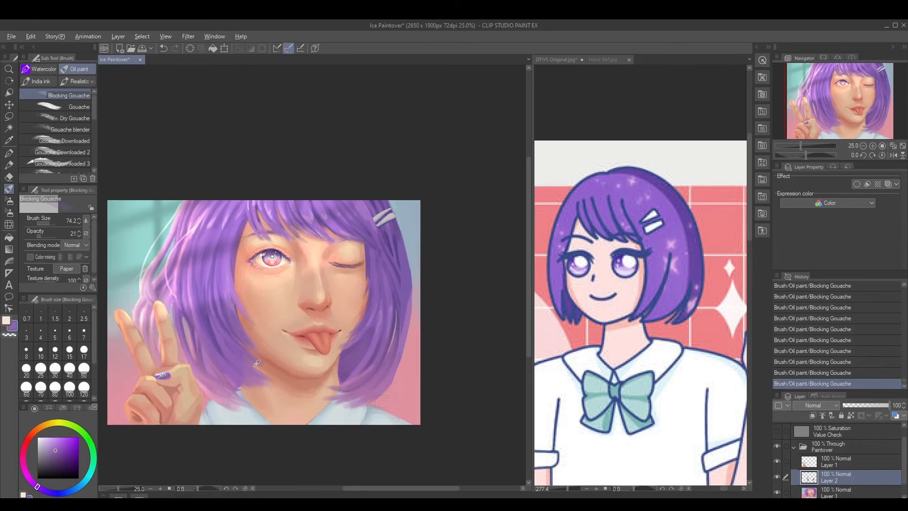
pyautogui.keyDown('alt'); pyautogui.click(257, 363); pyautogui.keyUp('alt')
pyautogui.keyDown('alt'); pyautogui.click(212, 325); pyautogui.keyUp('alt')
pyautogui.moveTo(203, 316); pyautogui.dragTo(209, 316)
pyautogui.moveTo(190, 265)
pyautogui.mouseDown()
pyautogui.moveTo(217, 348)
pyautogui.moveTo(236, 363)
pyautogui.mouseUp()
pyautogui.moveTo(202, 310); pyautogui.dragTo(249, 388)
pyautogui.moveTo(192, 258)
pyautogui.mouseDown()
pyautogui.moveTo(245, 379)
pyautogui.moveTo(193, 268)
pyautogui.moveTo(244, 376)
pyautogui.moveTo(189, 295)
pyautogui.moveTo(203, 323)
pyautogui.moveTo(197, 226)
pyautogui.moveTo(200, 324)
pyautogui.moveTo(215, 192)
pyautogui.moveTo(207, 314)
pyautogui.moveTo(222, 345)
pyautogui.moveTo(191, 261)
pyautogui.moveTo(220, 341)
pyautogui.mouseUp()
pyautogui.moveTo(171, 293); pyautogui.dragTo(194, 378)
pyautogui.moveTo(208, 377); pyautogui.dragTo(204, 376)
pyautogui.moveTo(176, 332); pyautogui.dragTo(230, 395)
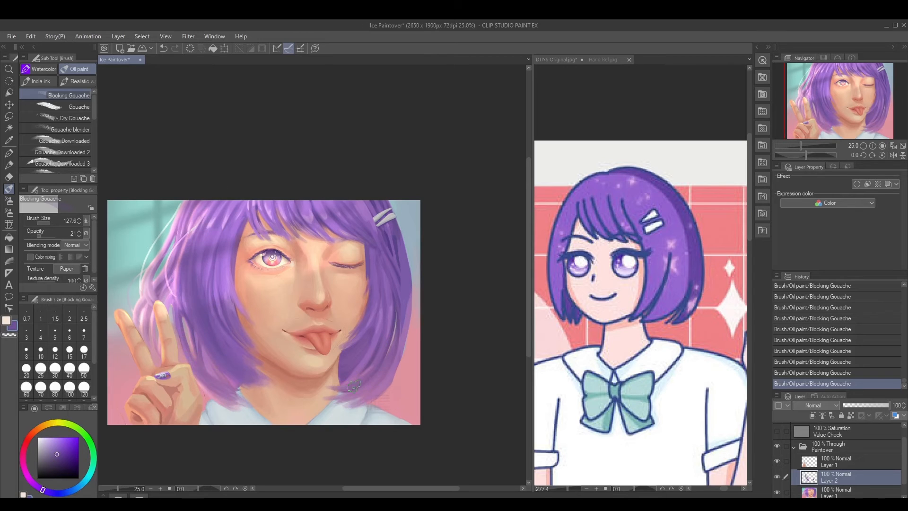
# Glaze muted purple over the lower far-side hair and touch up both inner hair sections, reducing the brush to 106.8
pyautogui.moveTo(389, 348); pyautogui.dragTo(354, 400)
pyautogui.press('[')
pyautogui.moveTo(371, 276); pyautogui.dragTo(372, 286)
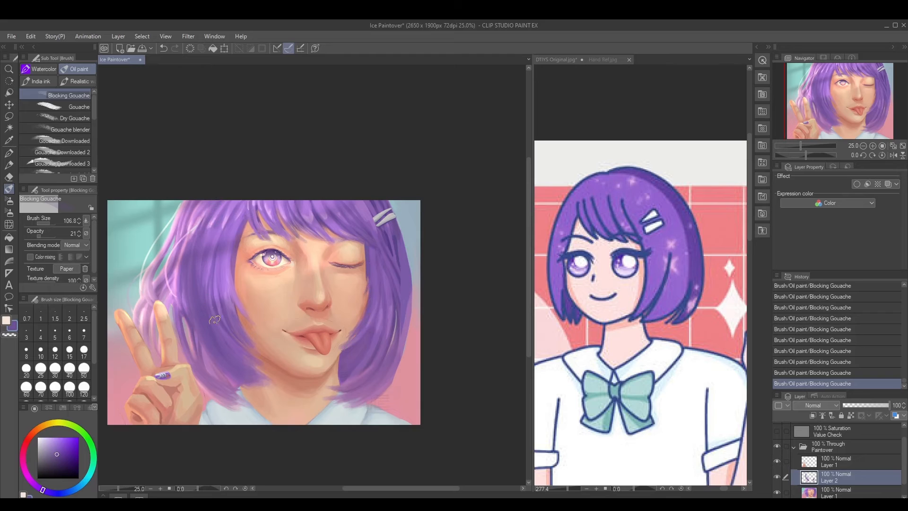
pyautogui.keyDown('alt'); pyautogui.click(212, 258); pyautogui.keyUp('alt')
pyautogui.keyDown('alt'); pyautogui.click(220, 282); pyautogui.keyUp('alt')
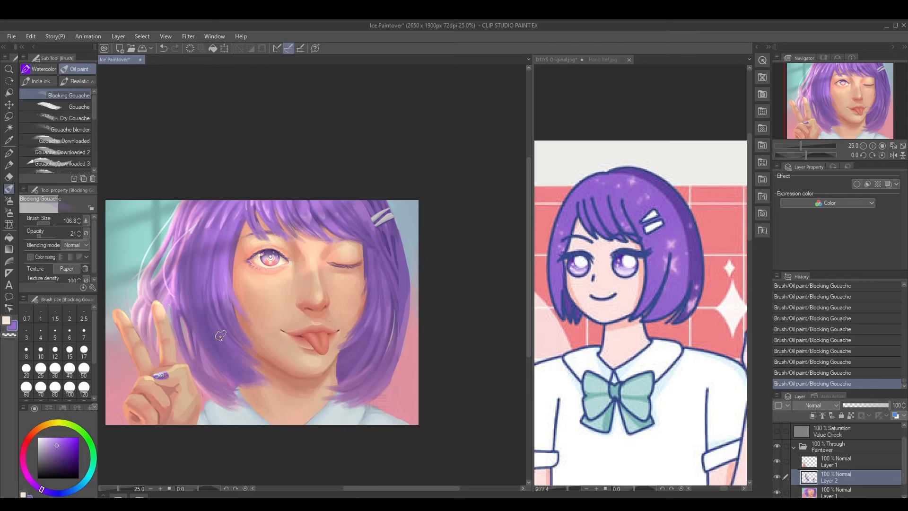
pyautogui.keyDown('alt'); pyautogui.click(220, 335); pyautogui.keyUp('alt')
# Deepen the hair on the hand's side down to the tips with a darker purple at brush size 112.7 and opacity 21
pyautogui.click(58, 460)
pyautogui.moveTo(189, 232)
pyautogui.mouseDown()
pyautogui.moveTo(186, 313)
pyautogui.moveTo(209, 354)
pyautogui.mouseUp()
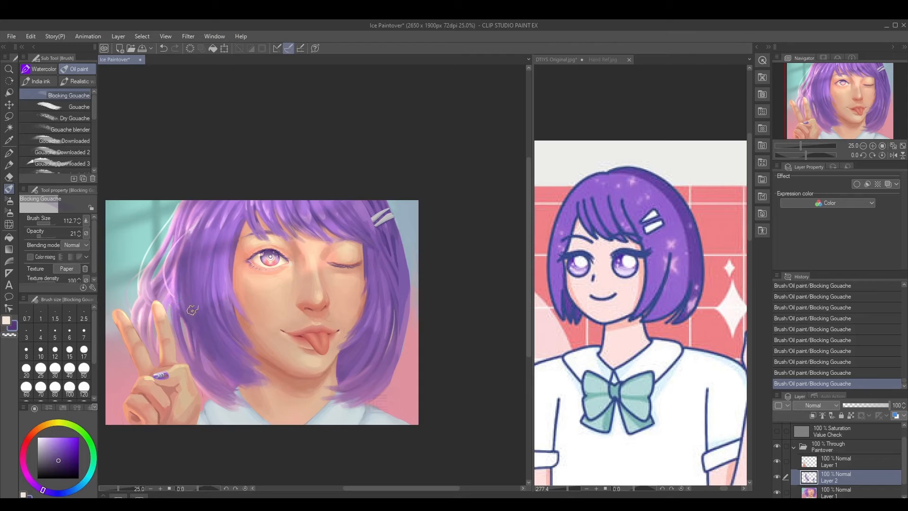
pyautogui.moveTo(191, 309); pyautogui.dragTo(234, 379)
pyautogui.moveTo(198, 273); pyautogui.dragTo(236, 377)
pyautogui.moveTo(202, 252); pyautogui.dragTo(236, 373)
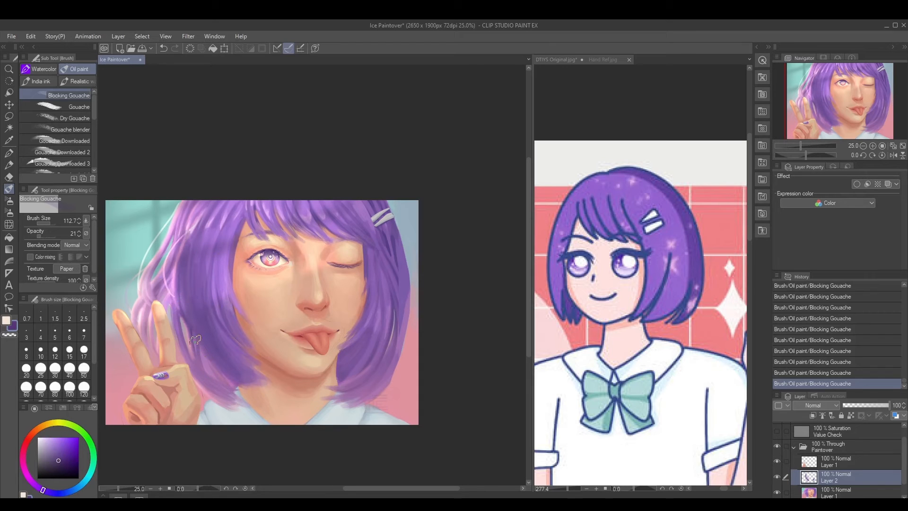
pyautogui.moveTo(195, 337); pyautogui.dragTo(224, 391)
pyautogui.moveTo(201, 342); pyautogui.dragTo(238, 398)
pyautogui.moveTo(203, 371); pyautogui.dragTo(235, 402)
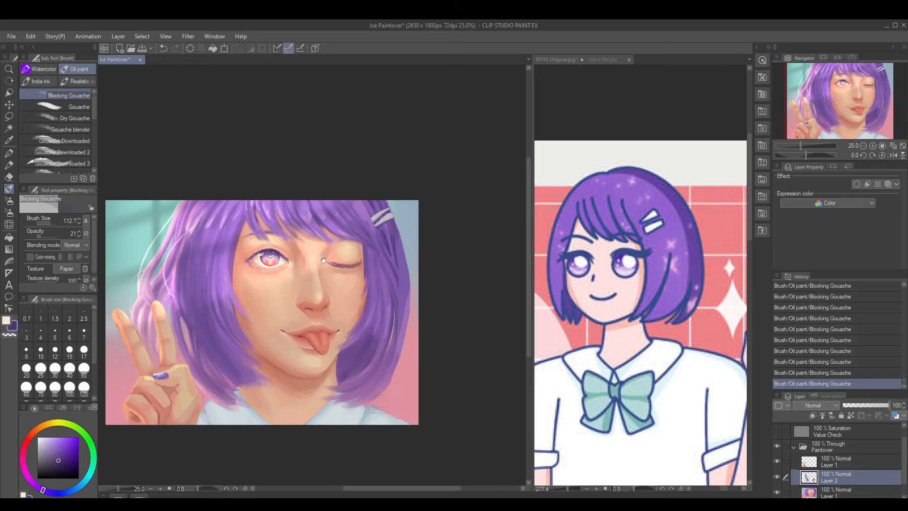
# Shade the fringe above both eyes with the dark purple at opacity 21, reducing the brush to 86.3
pyautogui.moveTo(262, 211)
pyautogui.mouseDown()
pyautogui.moveTo(264, 250)
pyautogui.moveTo(305, 251)
pyautogui.mouseUp()
pyautogui.moveTo(291, 211)
pyautogui.mouseDown()
pyautogui.moveTo(329, 248)
pyautogui.moveTo(295, 229)
pyautogui.moveTo(324, 240)
pyautogui.moveTo(314, 219)
pyautogui.moveTo(363, 246)
pyautogui.mouseUp()
pyautogui.moveTo(327, 216)
pyautogui.mouseDown()
pyautogui.moveTo(372, 252)
pyautogui.moveTo(338, 207)
pyautogui.moveTo(352, 247)
pyautogui.mouseUp()
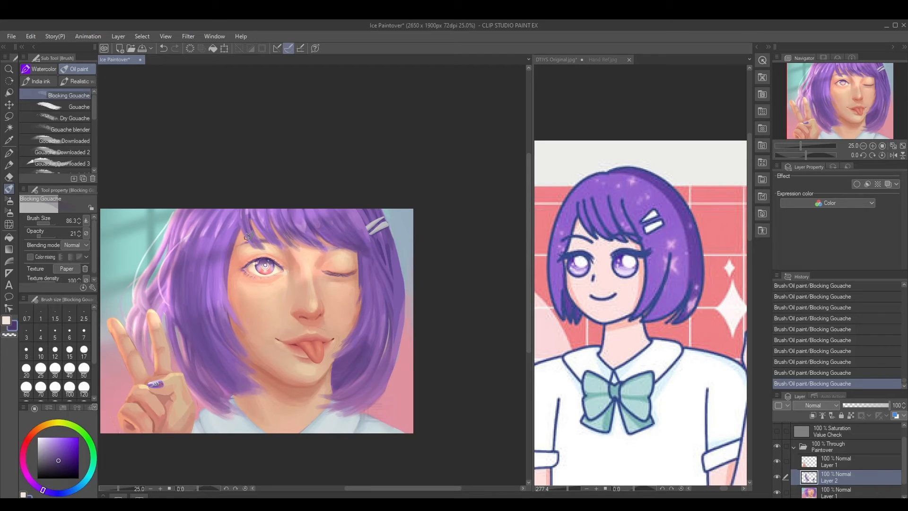
pyautogui.moveTo(241, 213); pyautogui.dragTo(256, 244)
# Darken the hand-side hair beside the face at brush size 78.9 and along its outer edge at size 116.7
pyautogui.moveTo(221, 216); pyautogui.dragTo(208, 312)
pyautogui.moveTo(214, 264); pyautogui.dragTo(209, 308)
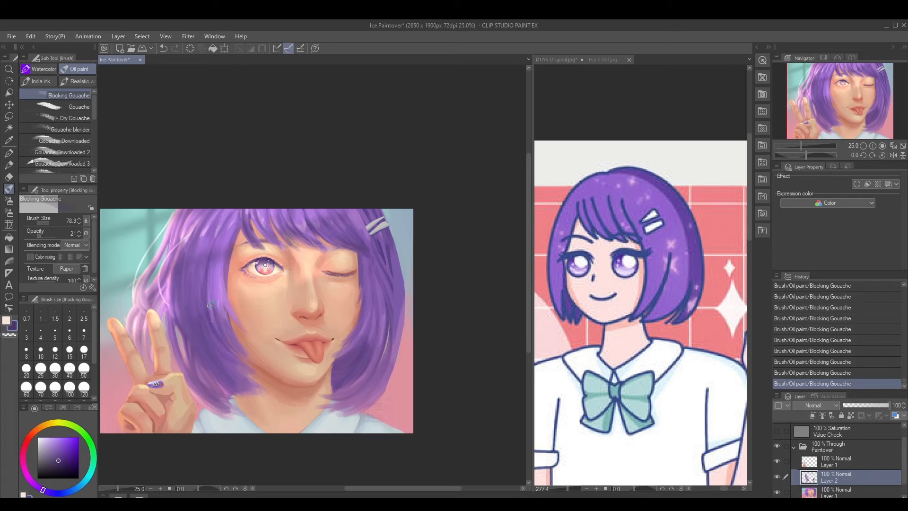
pyautogui.moveTo(188, 232); pyautogui.dragTo(172, 316)
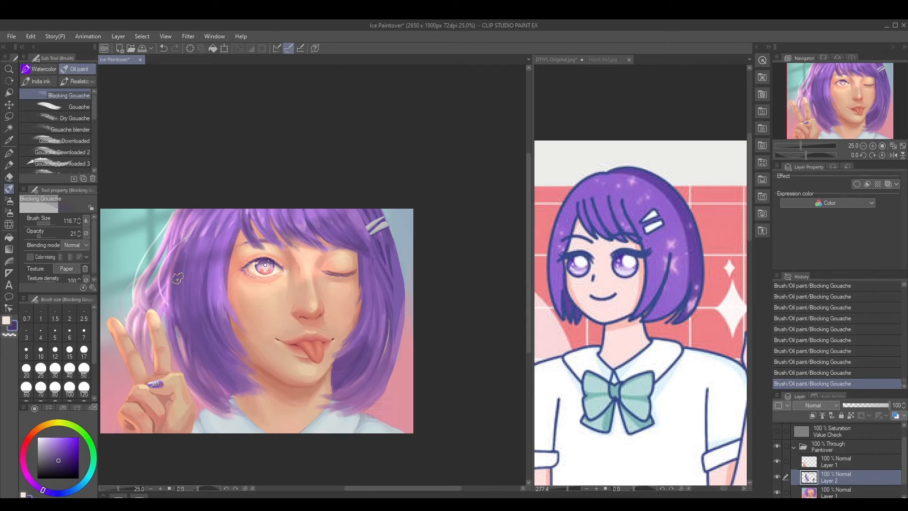
pyautogui.moveTo(178, 279)
pyautogui.mouseDown()
pyautogui.moveTo(188, 329)
pyautogui.moveTo(172, 254)
pyautogui.moveTo(178, 228)
pyautogui.mouseUp()
# Deepen the inner hair beside the far cheek and the middle of the fringe with dark purple, reducing the brush to 67.2
pyautogui.moveTo(352, 317)
pyautogui.mouseDown()
pyautogui.moveTo(350, 346)
pyautogui.moveTo(359, 334)
pyautogui.moveTo(346, 342)
pyautogui.moveTo(358, 298)
pyautogui.mouseUp()
pyautogui.press('[')
pyautogui.press('[')
pyautogui.moveTo(362, 267); pyautogui.dragTo(364, 271)
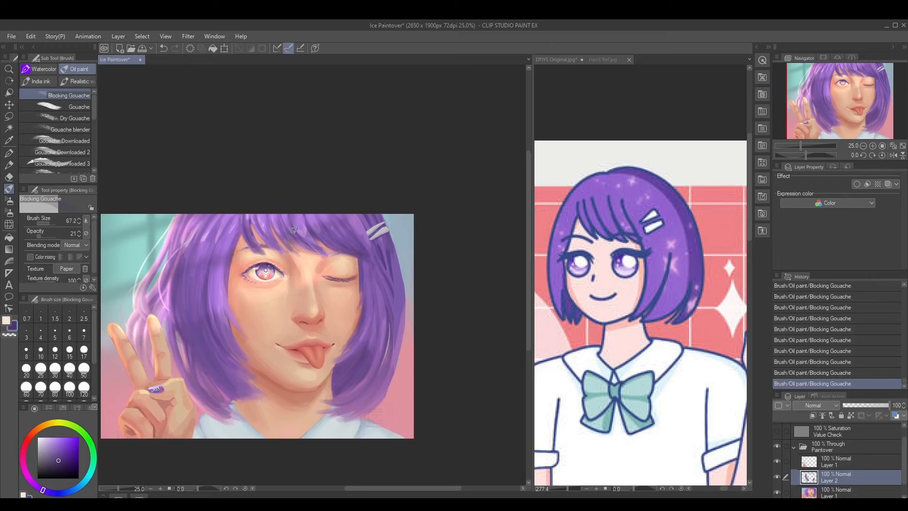
pyautogui.moveTo(294, 230); pyautogui.dragTo(319, 249)
pyautogui.moveTo(353, 330); pyautogui.dragTo(361, 306)
# Add dark purple shading to the strands on the hand's side and to the lower far-side hair at opacity 21
pyautogui.moveTo(207, 266); pyautogui.dragTo(214, 321)
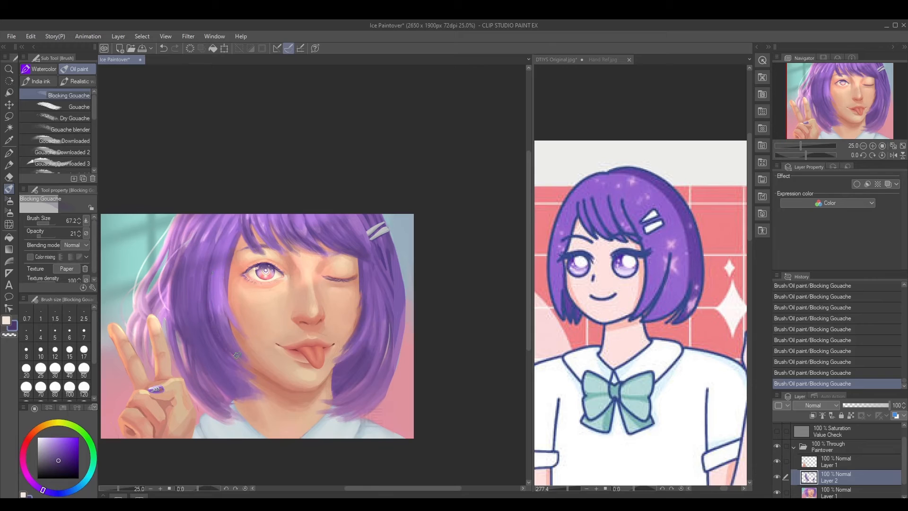
pyautogui.moveTo(351, 397); pyautogui.dragTo(372, 384)
pyautogui.moveTo(207, 320); pyautogui.dragTo(207, 320)
pyautogui.moveTo(192, 352); pyautogui.dragTo(212, 391)
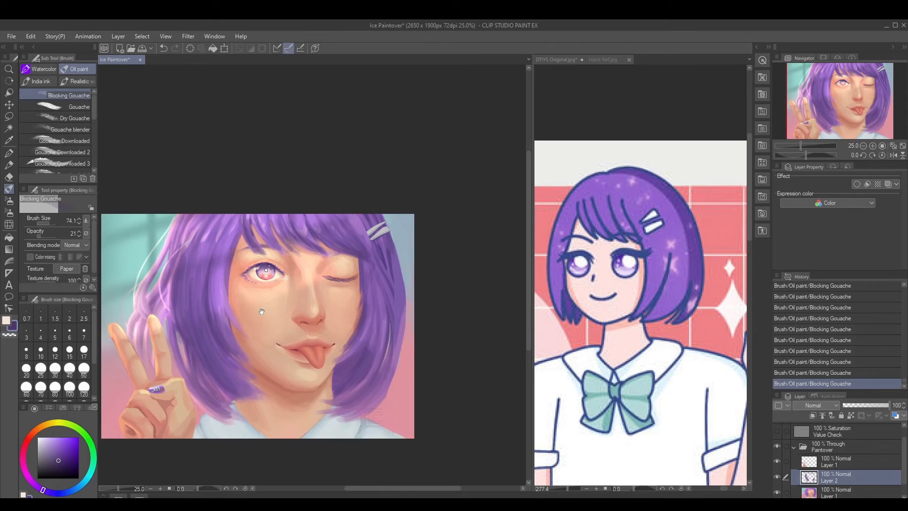
# Touch up the fringe edge and the inner hair on both sides with sampled purples at brush size 74.1
pyautogui.moveTo(261, 310); pyautogui.dragTo(262, 316)
pyautogui.keyDown('alt'); pyautogui.click(236, 242); pyautogui.keyUp('alt')
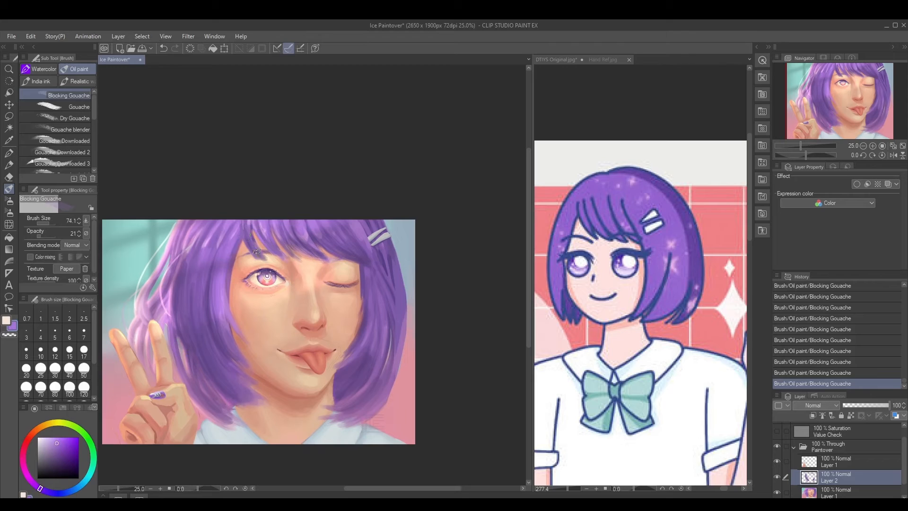
pyautogui.keyDown('alt'); pyautogui.click(216, 314); pyautogui.keyUp('alt')
pyautogui.moveTo(356, 328); pyautogui.dragTo(353, 323)
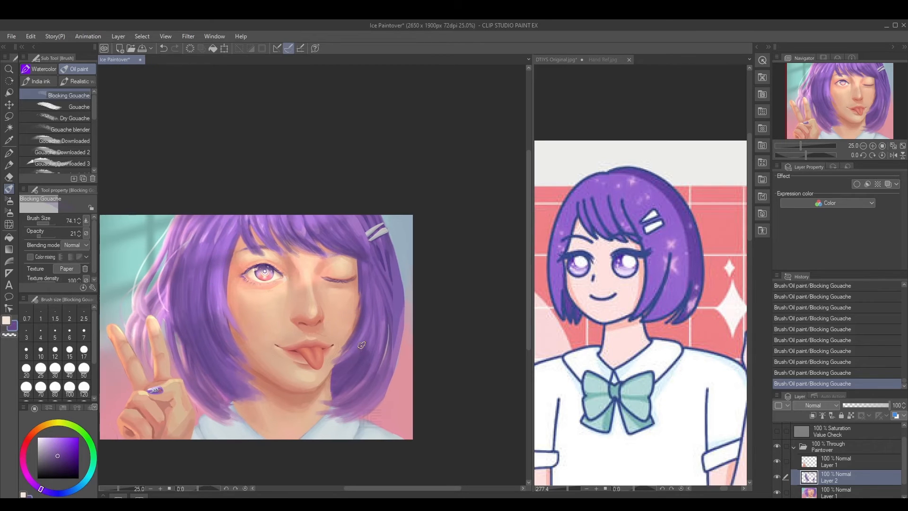
# Paint lighter sampled-purple strands through the fringe at brush size 52.2 and opacity 39
pyautogui.click(44, 237)
pyautogui.press('[')
pyautogui.keyDown('alt'); pyautogui.click(205, 258); pyautogui.keyUp('alt')
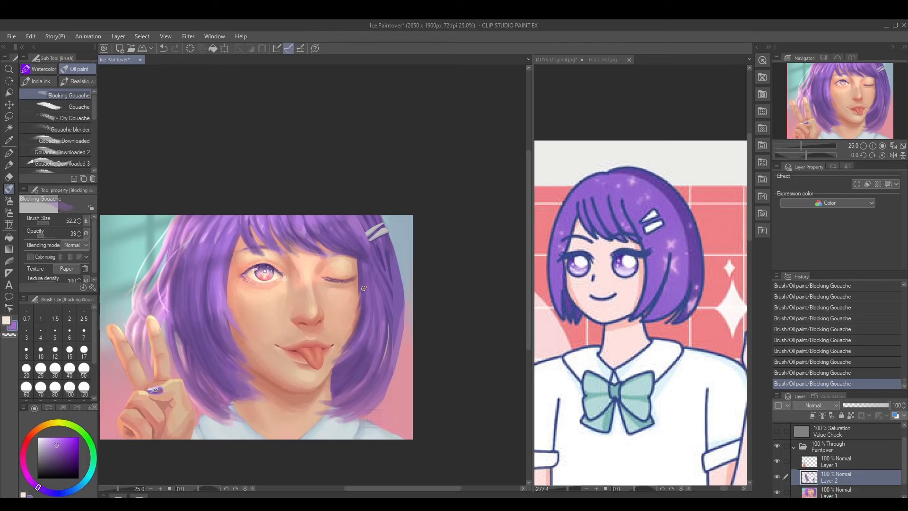
pyautogui.keyDown('alt'); pyautogui.click(328, 217); pyautogui.keyUp('alt')
pyautogui.moveTo(327, 212); pyautogui.dragTo(357, 248)
pyautogui.keyDown('alt'); pyautogui.click(289, 219); pyautogui.keyUp('alt')
pyautogui.moveTo(290, 223); pyautogui.dragTo(305, 247)
pyautogui.keyDown('alt'); pyautogui.click(298, 219); pyautogui.keyUp('alt')
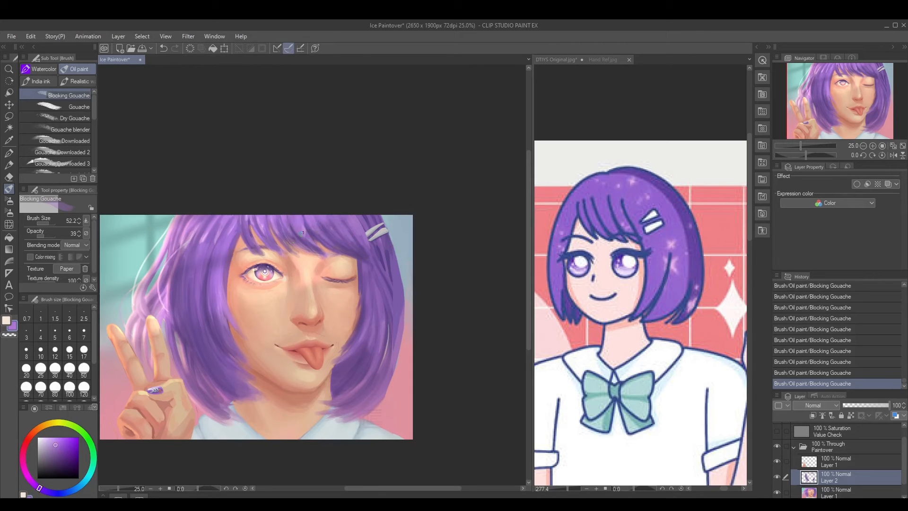
# Add sampled purples to the outer far-side hair at brush size 71.8 and undo the last stroke beside the hair clips
pyautogui.keyDown('alt'); pyautogui.click(383, 299); pyautogui.keyUp('alt')
pyautogui.keyDown('alt'); pyautogui.click(396, 268); pyautogui.keyUp('alt')
pyautogui.keyDown('alt'); pyautogui.click(374, 220); pyautogui.keyUp('alt')
pyautogui.hotkey('ctrl', 'z')
# Glaze light purple over the hair below the clips at opacity 19 and sample a lighter purple from the hand-side hair
pyautogui.click(41, 234)
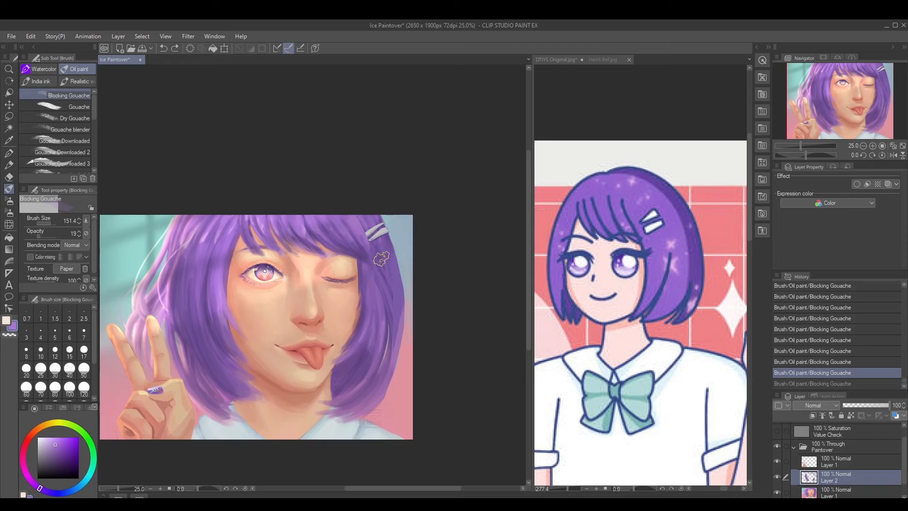
pyautogui.moveTo(379, 251)
pyautogui.mouseDown()
pyautogui.moveTo(393, 301)
pyautogui.moveTo(385, 252)
pyautogui.mouseUp()
pyautogui.press('[')
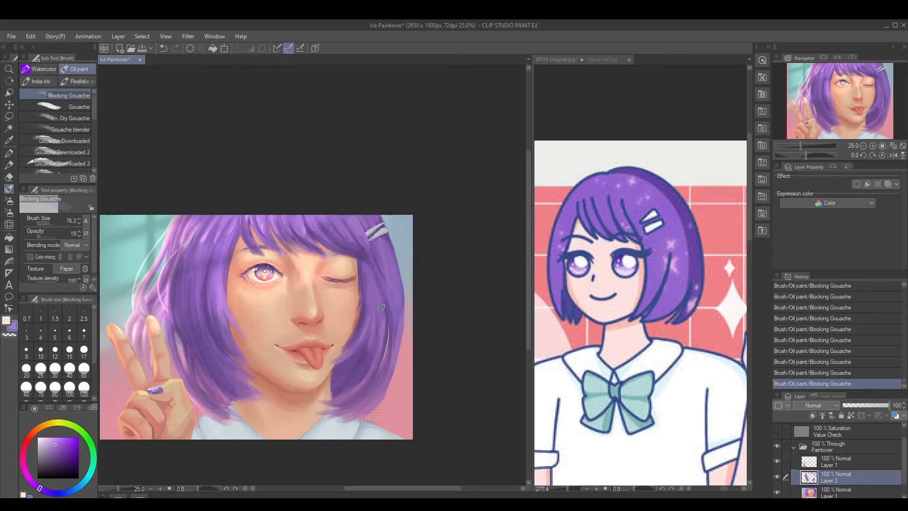
pyautogui.keyDown('alt'); pyautogui.click(205, 236); pyautogui.keyUp('alt')
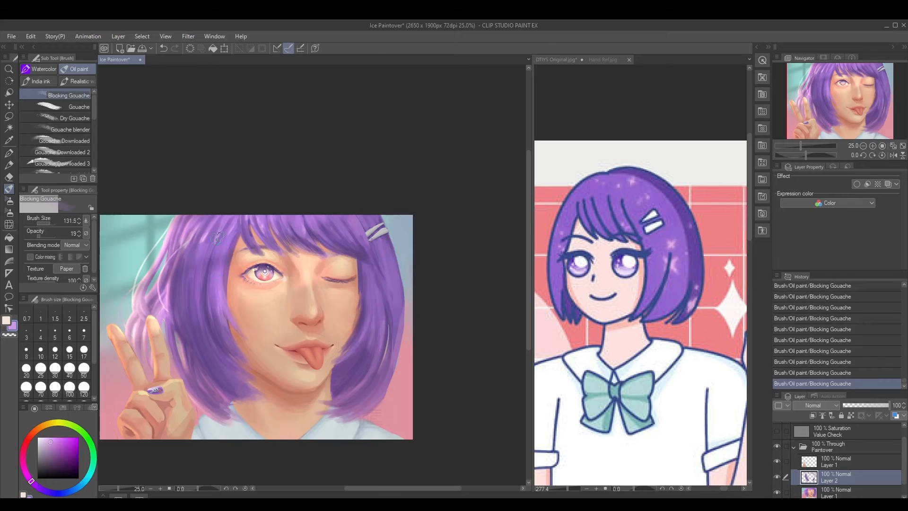
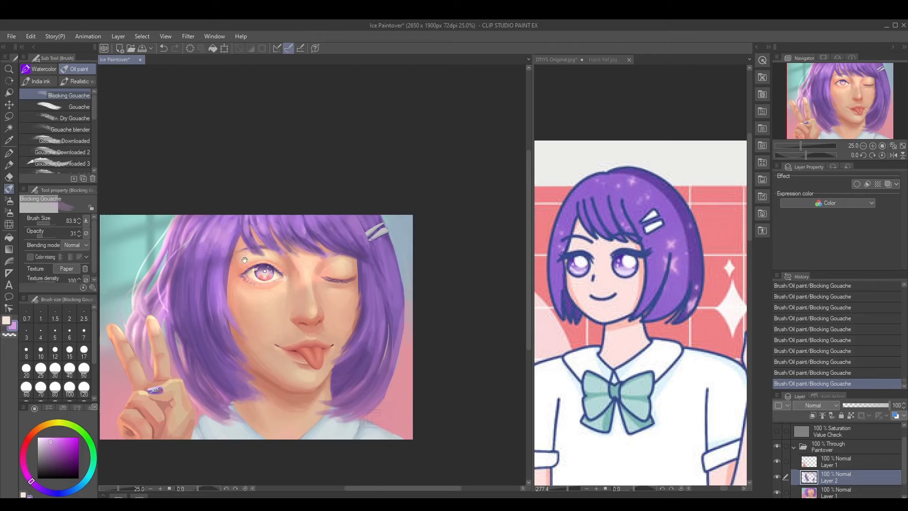
# Paint light purple strands into the fringe beside the hair clips and the far-side hair's outer edge at opacity 31
pyautogui.moveTo(245, 260); pyautogui.dragTo(235, 256)
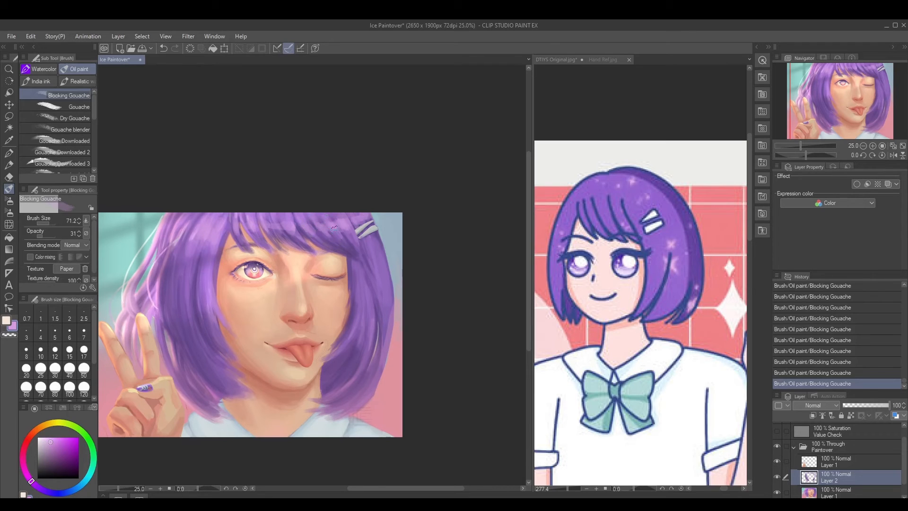
pyautogui.moveTo(324, 226); pyautogui.dragTo(342, 228)
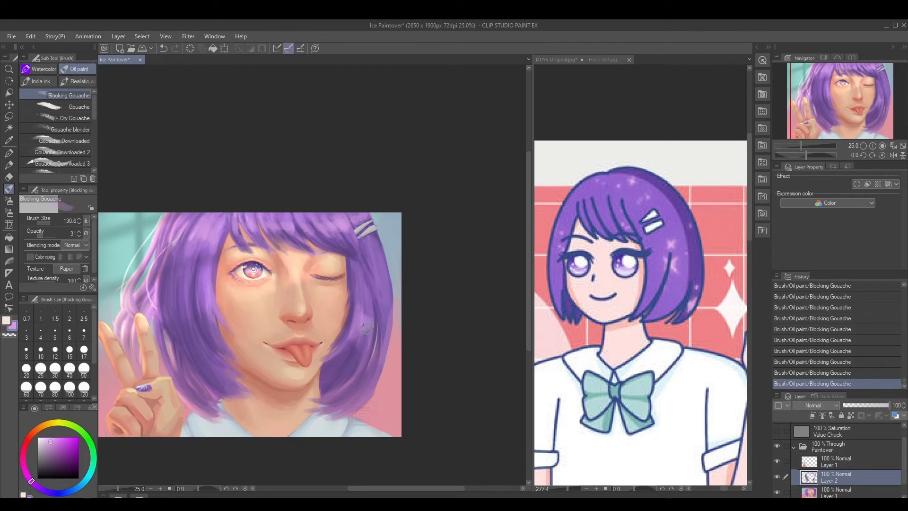
pyautogui.press('[')
pyautogui.moveTo(385, 324)
pyautogui.mouseDown()
pyautogui.moveTo(386, 284)
pyautogui.moveTo(386, 331)
pyautogui.mouseUp()
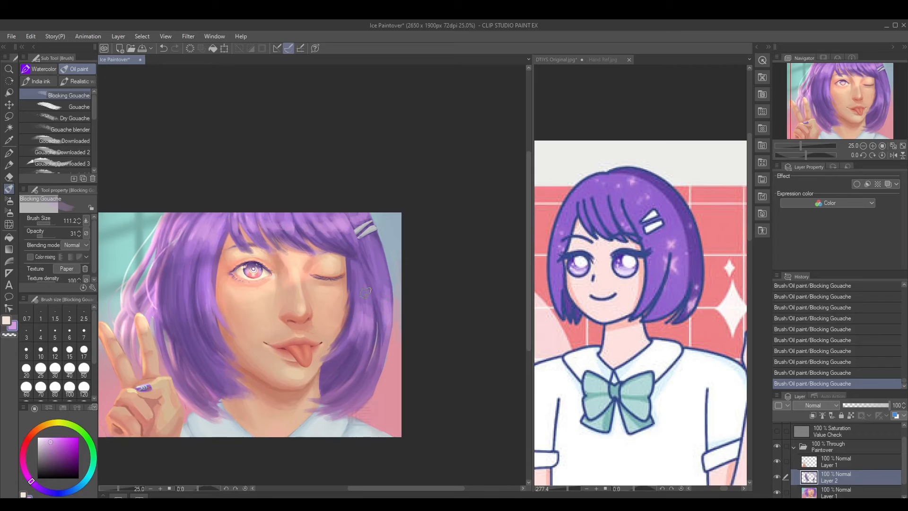
# Brighten the hair highlights on both sides with a lighter purple sampled from the hand-side hair at brush size 88.8
pyautogui.press('[')
pyautogui.moveTo(208, 324)
pyautogui.mouseDown()
pyautogui.moveTo(208, 295)
pyautogui.moveTo(214, 301)
pyautogui.moveTo(184, 295)
pyautogui.moveTo(211, 294)
pyautogui.mouseUp()
pyautogui.keyDown('alt'); pyautogui.click(169, 238); pyautogui.keyUp('alt')
pyautogui.moveTo(361, 317); pyautogui.dragTo(365, 314)
pyautogui.moveTo(368, 325)
pyautogui.mouseDown()
pyautogui.moveTo(370, 309)
pyautogui.moveTo(388, 307)
pyautogui.moveTo(389, 289)
pyautogui.mouseUp()
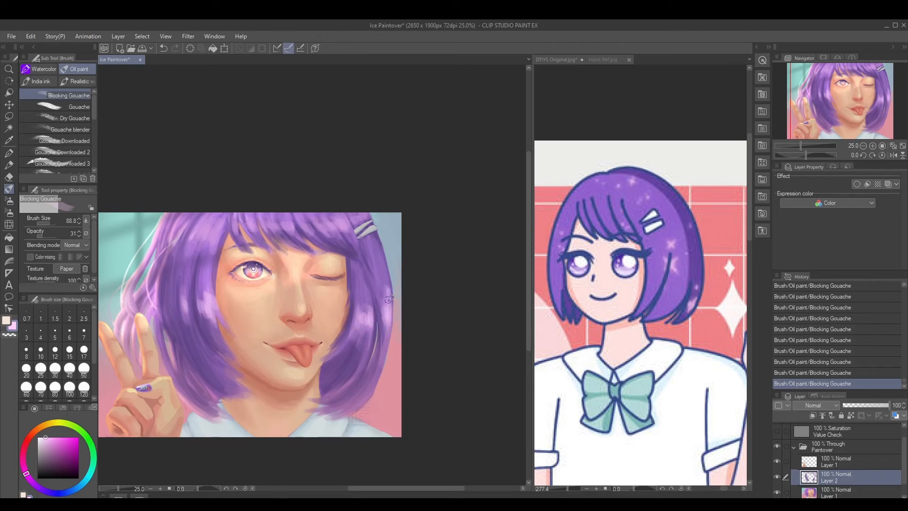
pyautogui.moveTo(387, 336); pyautogui.dragTo(390, 295)
pyautogui.keyDown('alt'); pyautogui.click(385, 311); pyautogui.keyUp('alt')
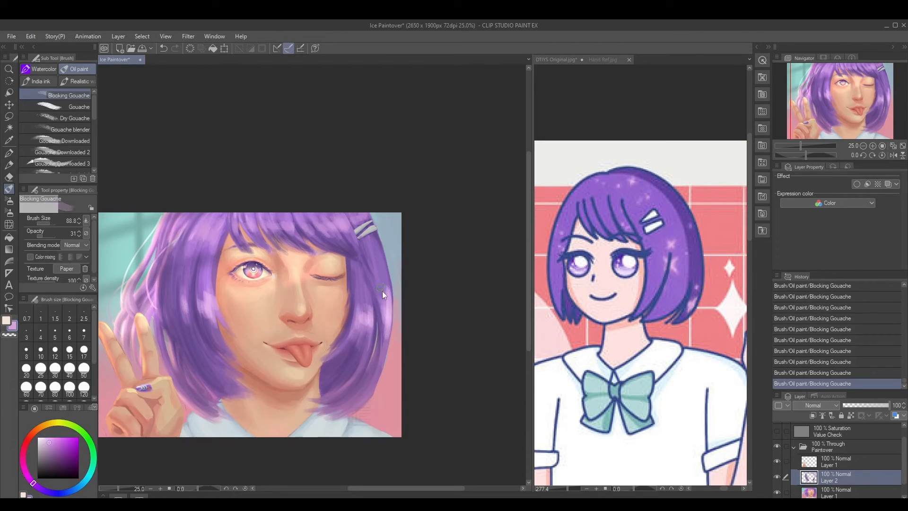
# Refine the outer edge of the far-side hair with sampled purples at brush size 55.1
pyautogui.keyDown('alt'); pyautogui.click(383, 314); pyautogui.keyUp('alt')
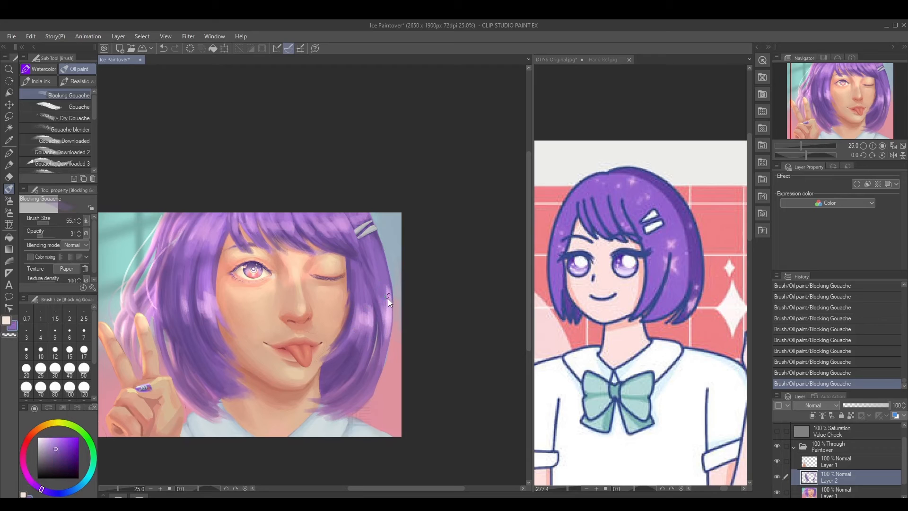
pyautogui.keyDown('alt'); pyautogui.click(389, 312); pyautogui.keyUp('alt')
pyautogui.moveTo(387, 299)
pyautogui.mouseDown()
pyautogui.moveTo(385, 273)
pyautogui.moveTo(390, 326)
pyautogui.moveTo(411, 319)
pyautogui.moveTo(391, 304)
pyautogui.moveTo(390, 283)
pyautogui.mouseUp()
pyautogui.keyDown('alt'); pyautogui.click(392, 313); pyautogui.keyUp('alt')
pyautogui.keyDown('alt'); pyautogui.click(387, 331); pyautogui.keyUp('alt')
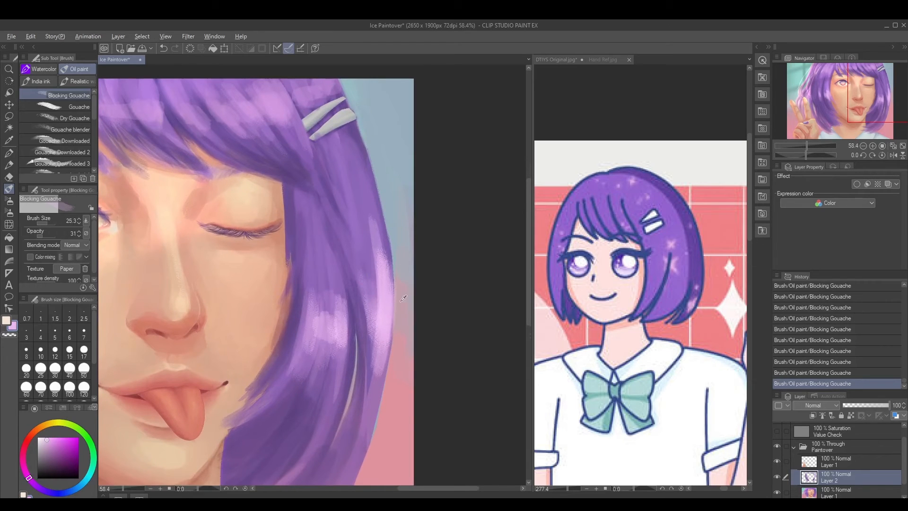
# Blend the upper end of the far-side outer highlight into the hair with thin sampled-purple strokes at brush size 25.3
pyautogui.keyDown('alt'); pyautogui.click(403, 298); pyautogui.keyUp('alt')
pyautogui.keyDown('alt'); pyautogui.click(381, 265); pyautogui.keyUp('alt')
pyautogui.moveTo(390, 293); pyautogui.dragTo(383, 241)
pyautogui.moveTo(390, 282); pyautogui.dragTo(384, 234)
pyautogui.keyDown('alt'); pyautogui.click(371, 180); pyautogui.keyUp('alt')
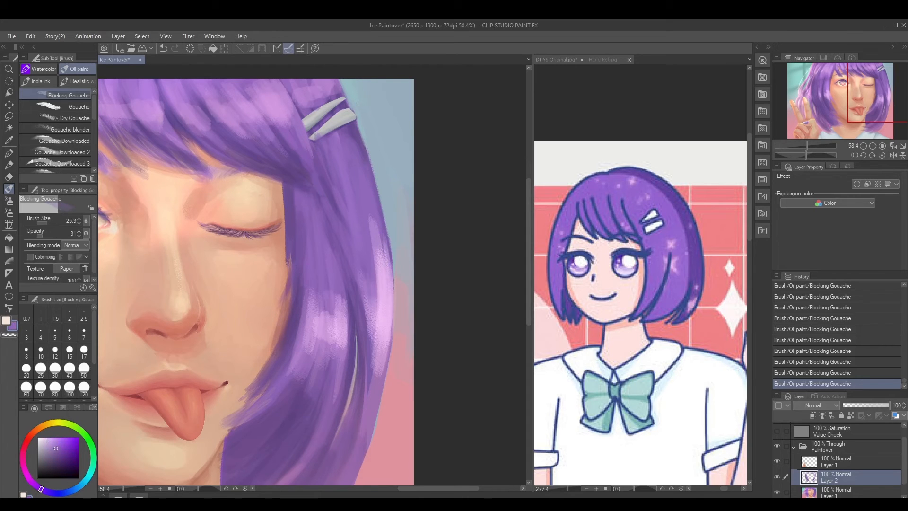
pyautogui.keyDown('alt'); pyautogui.click(394, 257); pyautogui.keyUp('alt')
pyautogui.moveTo(371, 195)
pyautogui.mouseDown()
pyautogui.moveTo(378, 212)
pyautogui.moveTo(355, 124)
pyautogui.mouseUp()
pyautogui.keyDown('alt'); pyautogui.click(372, 202); pyautogui.keyUp('alt')
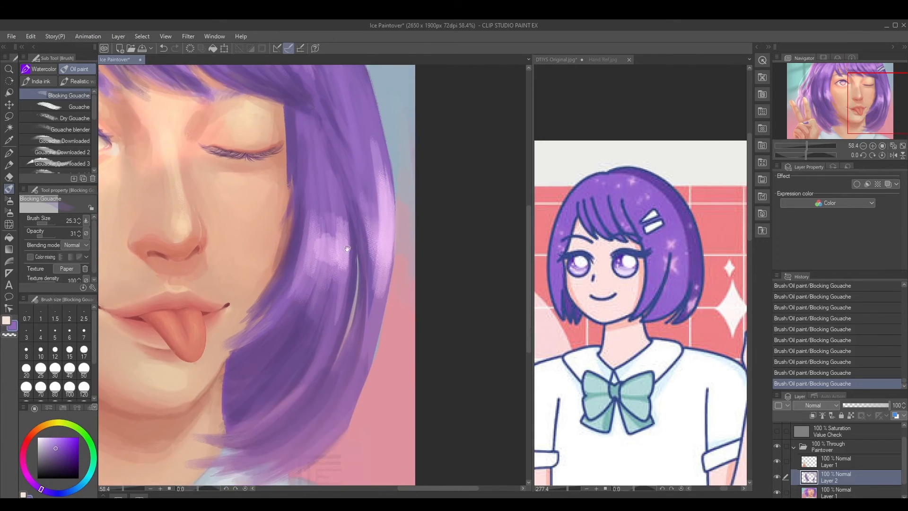
# Extend thin purple strands down the outer far-side lock below the highlight at brush size 25.3
pyautogui.keyDown('alt'); pyautogui.click(382, 280); pyautogui.keyUp('alt')
pyautogui.moveTo(375, 246); pyautogui.dragTo(375, 303)
pyautogui.moveTo(374, 261); pyautogui.dragTo(375, 323)
pyautogui.keyDown('alt'); pyautogui.click(380, 291); pyautogui.keyUp('alt')
pyautogui.moveTo(383, 277); pyautogui.dragTo(379, 322)
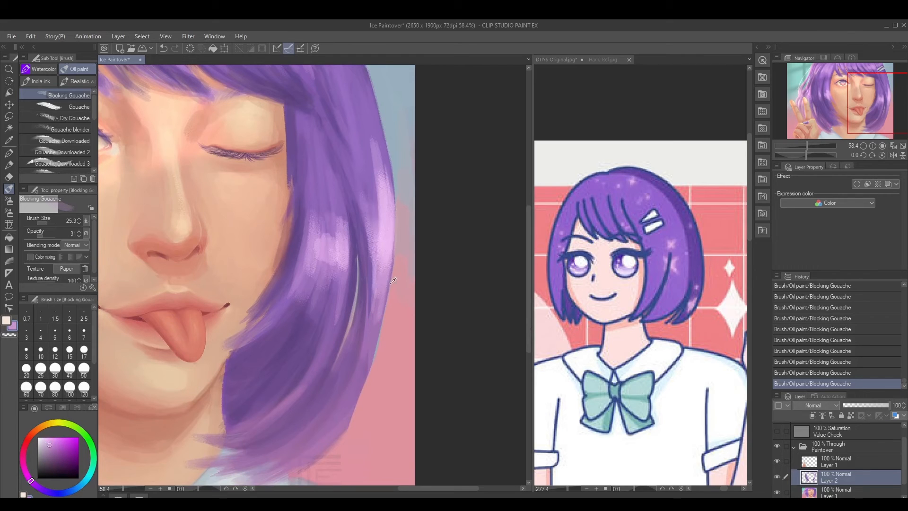
# Touch up the lower outer lock and start thin light strands in the inner far-side highlight at brush size 28.9
pyautogui.keyDown('alt'); pyautogui.click(383, 350); pyautogui.keyUp('alt')
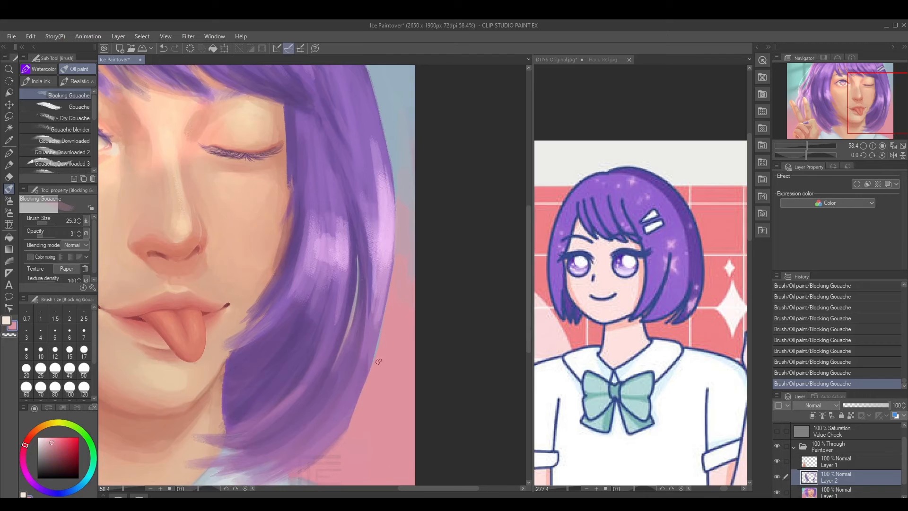
pyautogui.press(']')
pyautogui.keyDown('alt'); pyautogui.click(371, 320); pyautogui.keyUp('alt')
pyautogui.keyDown('alt'); pyautogui.click(370, 340); pyautogui.keyUp('alt')
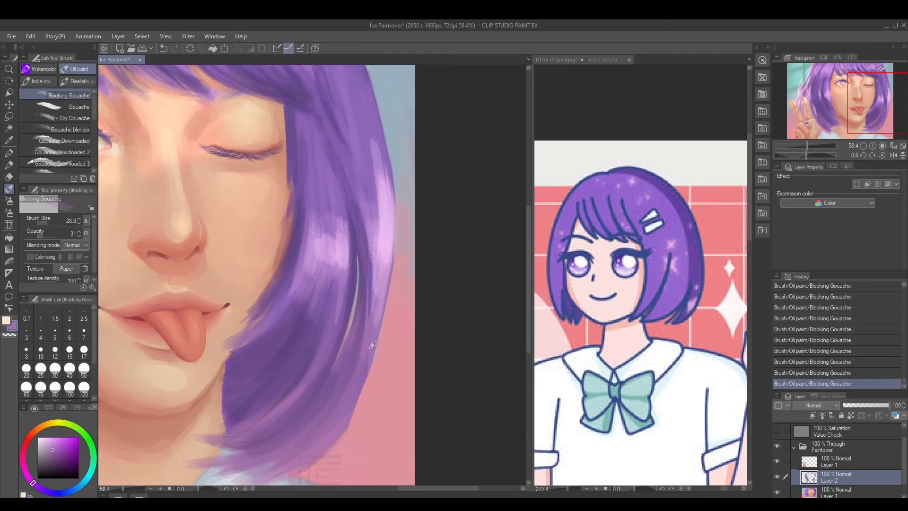
pyautogui.keyDown('alt'); pyautogui.click(340, 239); pyautogui.keyUp('alt')
pyautogui.moveTo(306, 262); pyautogui.dragTo(311, 212)
pyautogui.keyDown('alt'); pyautogui.click(322, 265); pyautogui.keyUp('alt')
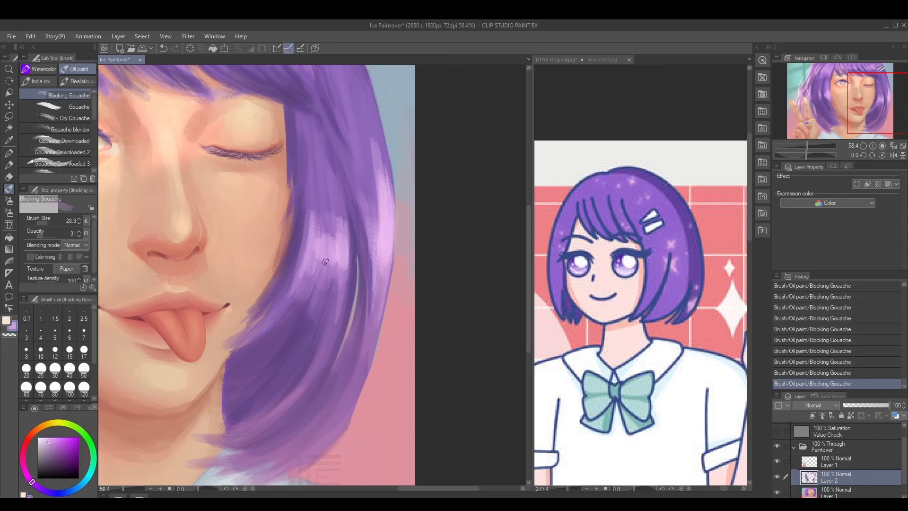
pyautogui.moveTo(326, 251)
pyautogui.mouseDown()
pyautogui.moveTo(325, 197)
pyautogui.moveTo(324, 248)
pyautogui.mouseUp()
# Draw light purple strands upward from the inner far-side highlight at brush size 28.9
pyautogui.keyDown('alt'); pyautogui.click(321, 204); pyautogui.keyUp('alt')
pyautogui.moveTo(325, 189)
pyautogui.mouseDown()
pyautogui.moveTo(324, 245)
pyautogui.moveTo(325, 207)
pyautogui.mouseUp()
pyautogui.keyDown('alt'); pyautogui.click(330, 240); pyautogui.keyUp('alt')
pyautogui.keyDown('alt'); pyautogui.click(339, 258); pyautogui.keyUp('alt')
pyautogui.moveTo(341, 257); pyautogui.dragTo(337, 202)
pyautogui.moveTo(342, 246); pyautogui.dragTo(340, 189)
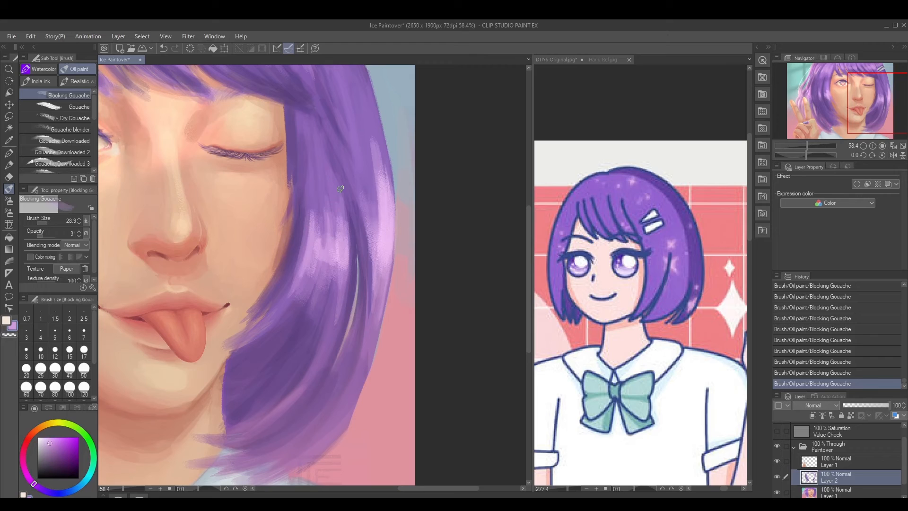
# Add sampled light purple to the center of the inner far-side highlight with an enlarged brush
pyautogui.keyDown('alt'); pyautogui.click(333, 203); pyautogui.keyUp('alt')
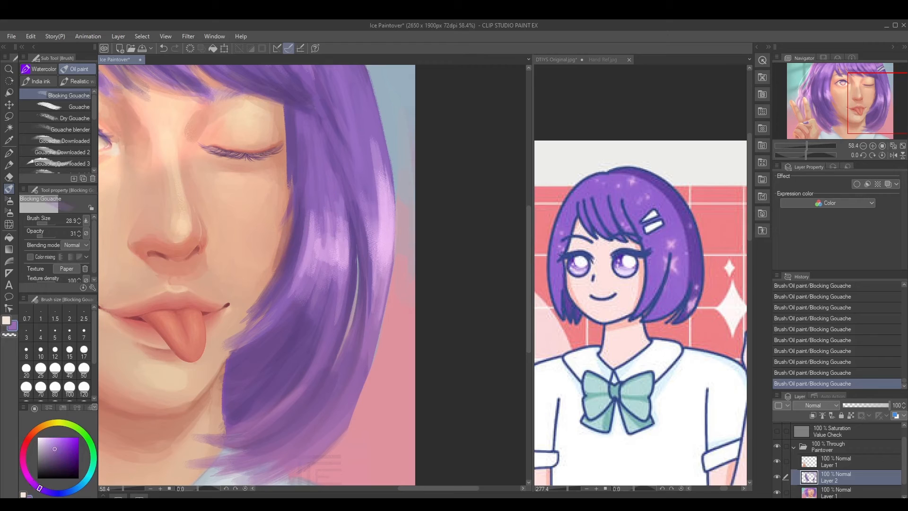
pyautogui.keyDown('alt'); pyautogui.click(325, 260); pyautogui.keyUp('alt')
pyautogui.press(']')
pyautogui.press(']')
pyautogui.press(']')
pyautogui.keyDown('alt'); pyautogui.click(326, 257); pyautogui.keyUp('alt')
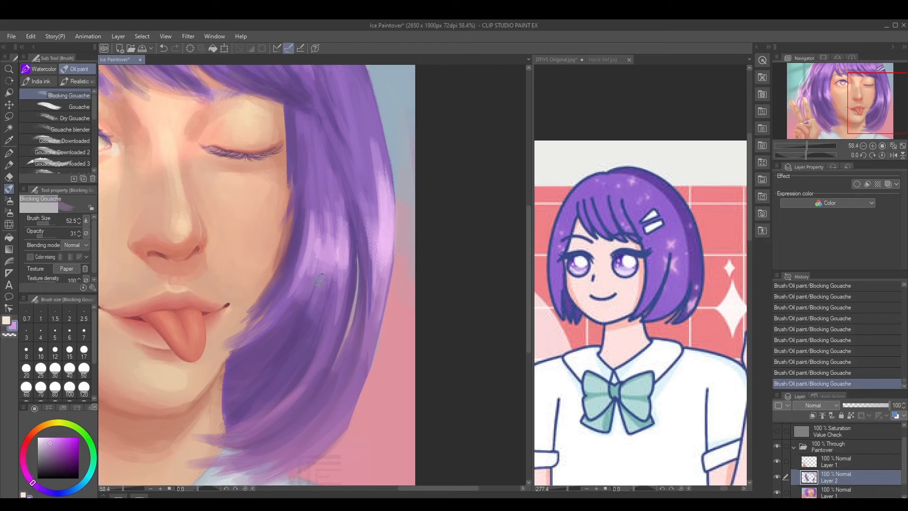
# Sample the outer highlight's light purple and add fine strands to both far-side highlights at brush size 23.8
pyautogui.keyDown('alt'); pyautogui.click(382, 238); pyautogui.keyUp('alt')
pyautogui.press('[')
pyautogui.press('[')
pyautogui.press('[')
pyautogui.press('[')
pyautogui.moveTo(366, 219)
pyautogui.mouseDown()
pyautogui.moveTo(374, 281)
pyautogui.moveTo(368, 188)
pyautogui.moveTo(373, 289)
pyautogui.mouseUp()
pyautogui.moveTo(340, 253); pyautogui.dragTo(339, 223)
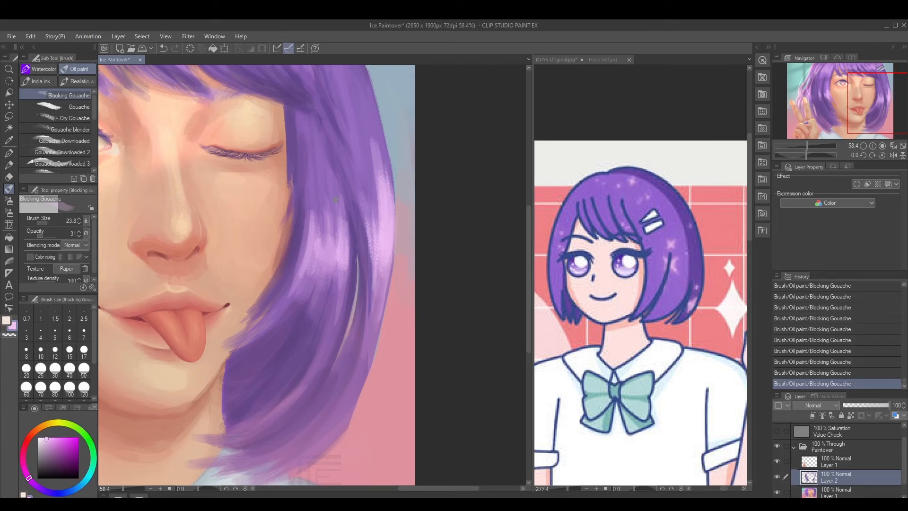
# Enlarge the brush and paint a broader light purple stroke through the inner far-side highlight
pyautogui.press(']')
pyautogui.press(']')
pyautogui.press(']')
pyautogui.press(']')
pyautogui.moveTo(332, 264); pyautogui.dragTo(332, 219)
# Brighten the hand-side highlight beside the face with light purple sampled from the far-side hair at brush size 41.0
pyautogui.scroll(-2, 327, 247)
pyautogui.moveTo(299, 255); pyautogui.dragTo(388, 279)
pyautogui.press('[')
pyautogui.keyDown('alt'); pyautogui.click(185, 254); pyautogui.keyUp('alt')
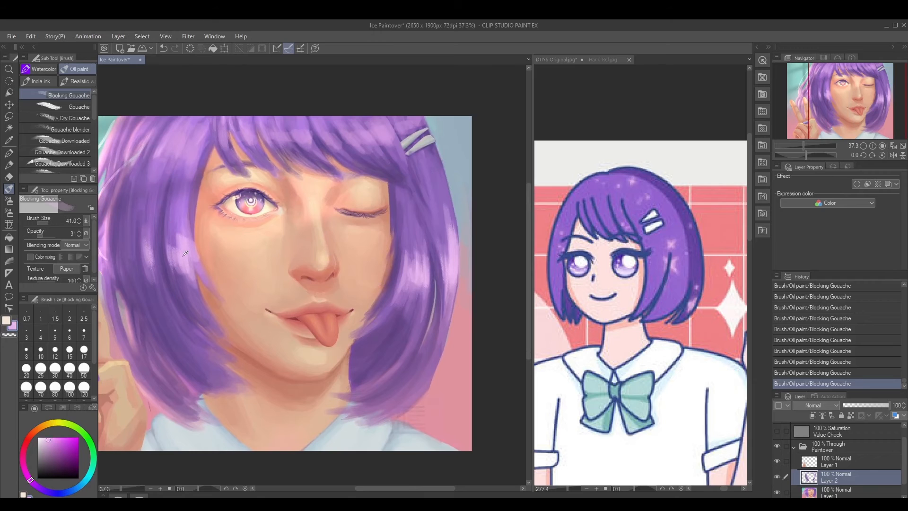
pyautogui.keyDown('alt'); pyautogui.click(182, 251); pyautogui.keyUp('alt')
pyautogui.keyDown('alt'); pyautogui.click(451, 266); pyautogui.keyUp('alt')
pyautogui.moveTo(178, 243); pyautogui.dragTo(186, 267)
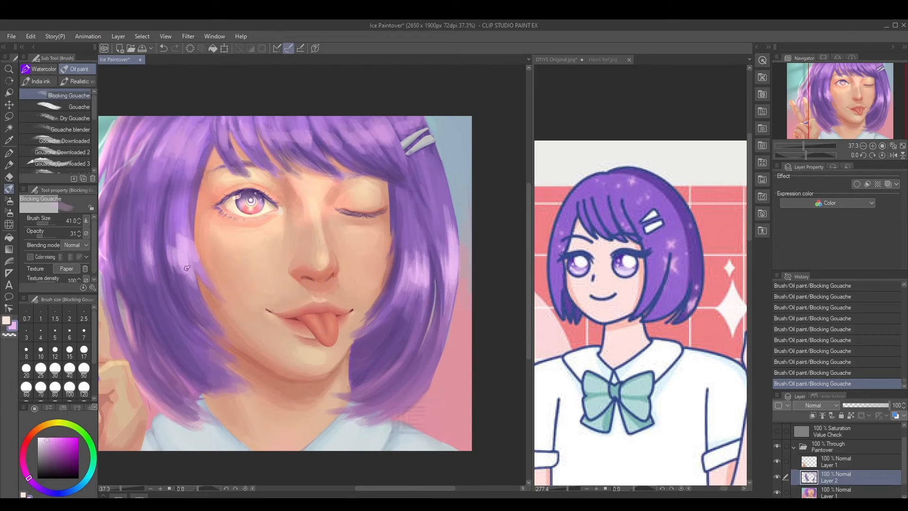
pyautogui.keyDown('alt'); pyautogui.click(180, 221); pyautogui.keyUp('alt')
pyautogui.moveTo(184, 233); pyautogui.dragTo(187, 251)
# Shape the hand-side highlight's strands along the face with sampled light and dark purples at brush size 41.0
pyautogui.moveTo(208, 251); pyautogui.dragTo(234, 249)
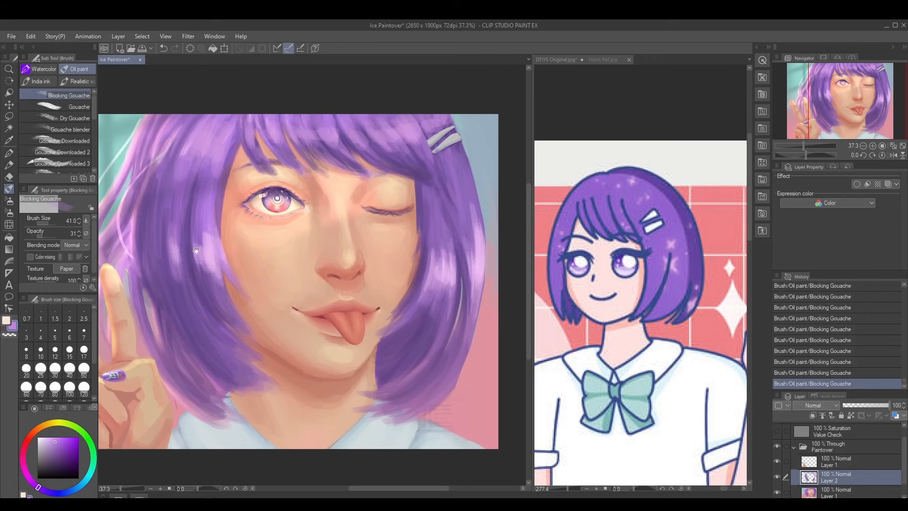
pyautogui.keyDown('alt'); pyautogui.click(482, 268); pyautogui.keyUp('alt')
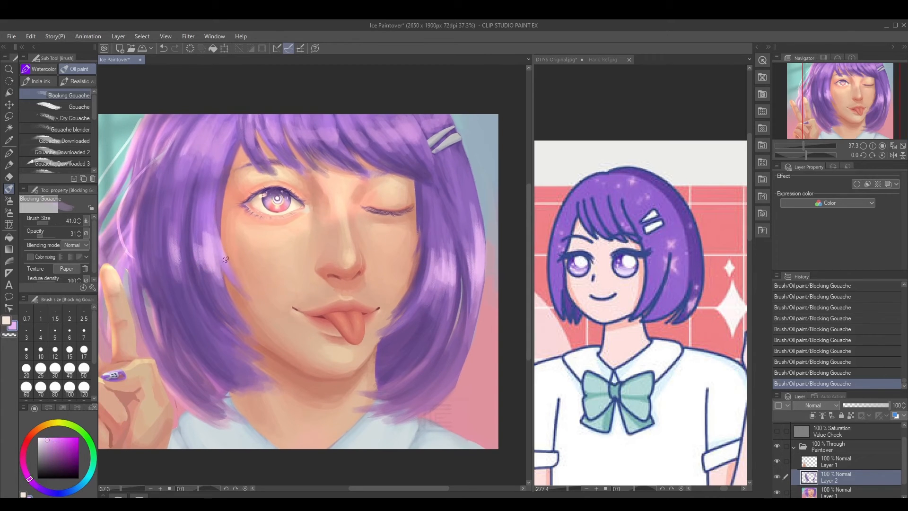
pyautogui.keyDown('alt'); pyautogui.click(212, 237); pyautogui.keyUp('alt')
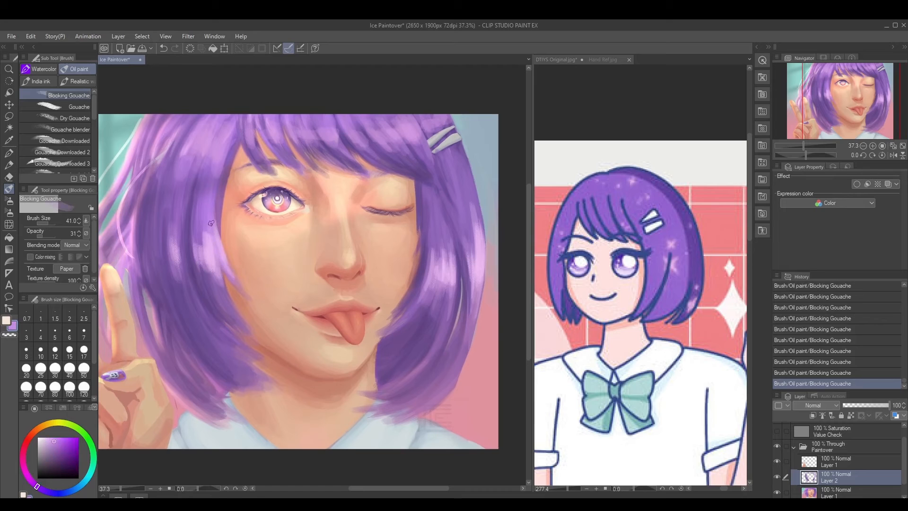
pyautogui.keyDown('alt'); pyautogui.click(198, 272); pyautogui.keyUp('alt')
pyautogui.moveTo(218, 240); pyautogui.dragTo(222, 288)
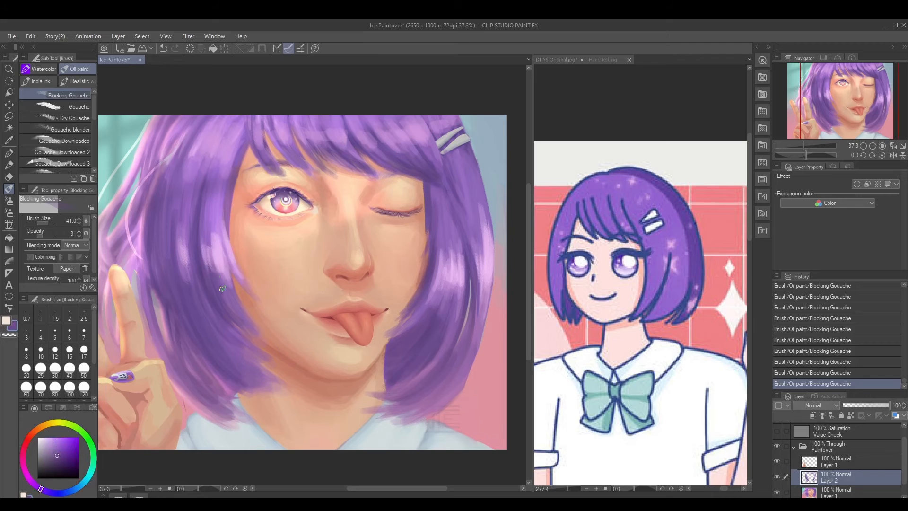
pyautogui.keyDown('alt'); pyautogui.click(218, 241); pyautogui.keyUp('alt')
pyautogui.keyDown('alt'); pyautogui.click(217, 224); pyautogui.keyUp('alt')
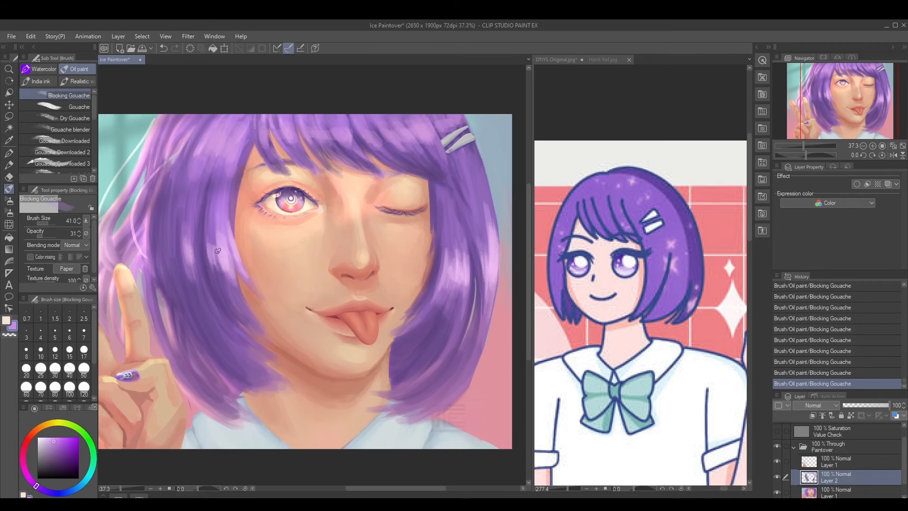
pyautogui.keyDown('alt'); pyautogui.click(219, 252); pyautogui.keyUp('alt')
# Blend the hand-side highlight near the face and add a strand farther out with sampled purples
pyautogui.keyDown('alt'); pyautogui.click(222, 216); pyautogui.keyUp('alt')
pyautogui.keyDown('alt'); pyautogui.click(229, 253); pyautogui.keyUp('alt')
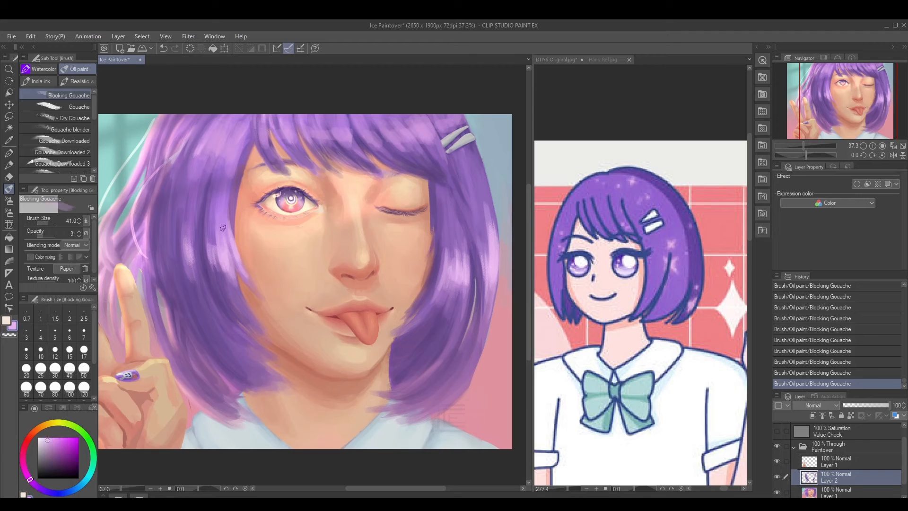
pyautogui.keyDown('alt'); pyautogui.click(226, 265); pyautogui.keyUp('alt')
pyautogui.keyDown('alt'); pyautogui.click(224, 258); pyautogui.keyUp('alt')
pyautogui.keyDown('alt'); pyautogui.click(192, 256); pyautogui.keyUp('alt')
pyautogui.moveTo(197, 250)
pyautogui.mouseDown()
pyautogui.moveTo(197, 226)
pyautogui.moveTo(202, 282)
pyautogui.mouseUp()
# Touch up the inner far-side highlight beside the hair gap with sampled light purple at brush size 24.9
pyautogui.moveTo(446, 275); pyautogui.dragTo(433, 275)
pyautogui.keyDown('alt'); pyautogui.click(454, 275); pyautogui.keyUp('alt')
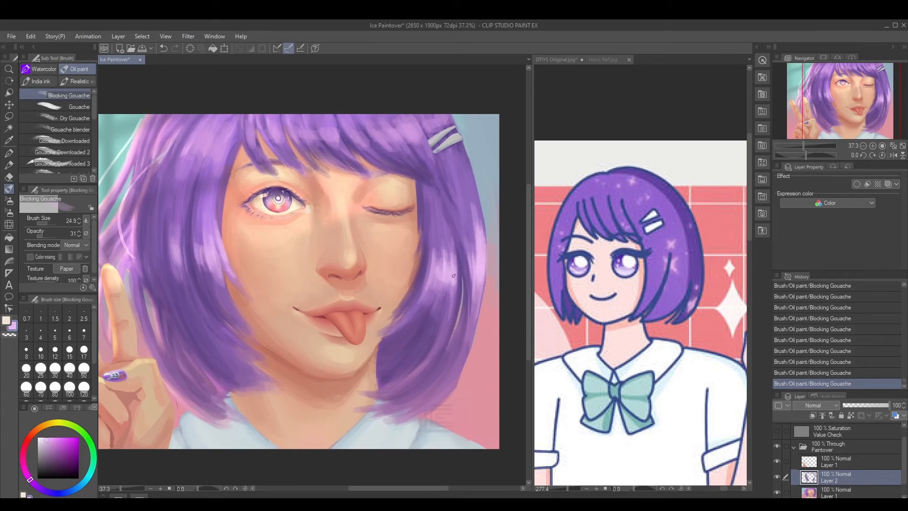
pyautogui.moveTo(351, 173); pyautogui.dragTo(355, 184)
pyautogui.keyDown('alt'); pyautogui.click(452, 278); pyautogui.keyUp('alt')
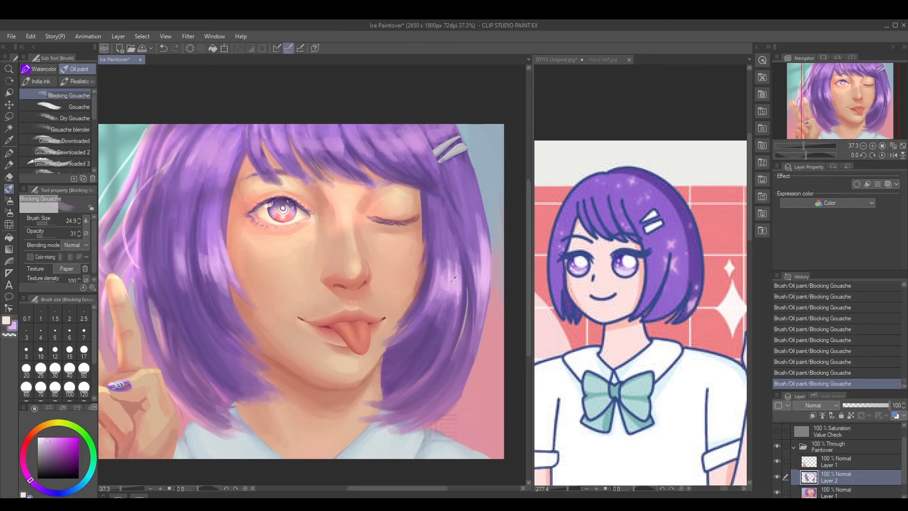
# Paint light purple strands across the upper fringe and beside the hair clips with a slightly larger brush
pyautogui.moveTo(362, 147)
pyautogui.mouseDown()
pyautogui.moveTo(367, 169)
pyautogui.moveTo(358, 164)
pyautogui.moveTo(377, 178)
pyautogui.moveTo(399, 169)
pyautogui.moveTo(437, 177)
pyautogui.mouseUp()
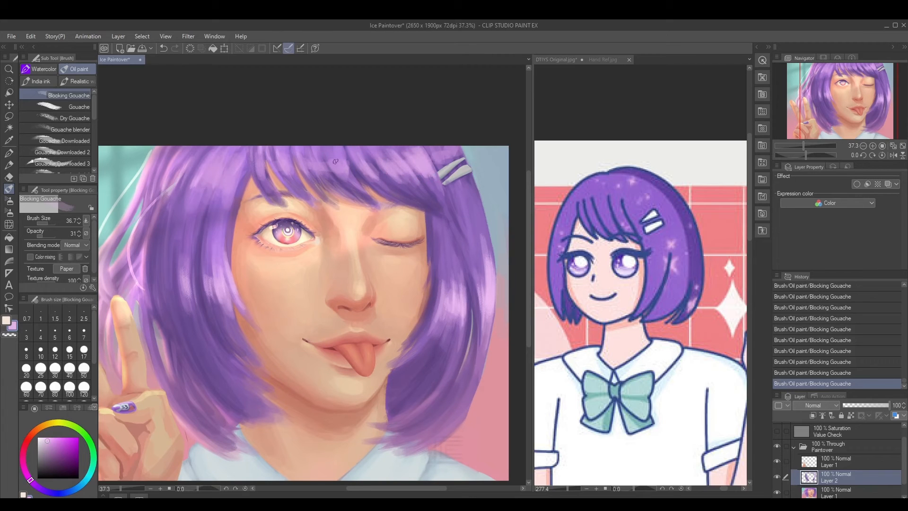
pyautogui.moveTo(339, 151)
pyautogui.mouseDown()
pyautogui.moveTo(357, 181)
pyautogui.moveTo(311, 168)
pyautogui.moveTo(332, 176)
pyautogui.mouseUp()
pyautogui.moveTo(435, 148)
pyautogui.mouseDown()
pyautogui.moveTo(443, 164)
pyautogui.moveTo(454, 149)
pyautogui.moveTo(453, 157)
pyautogui.mouseUp()
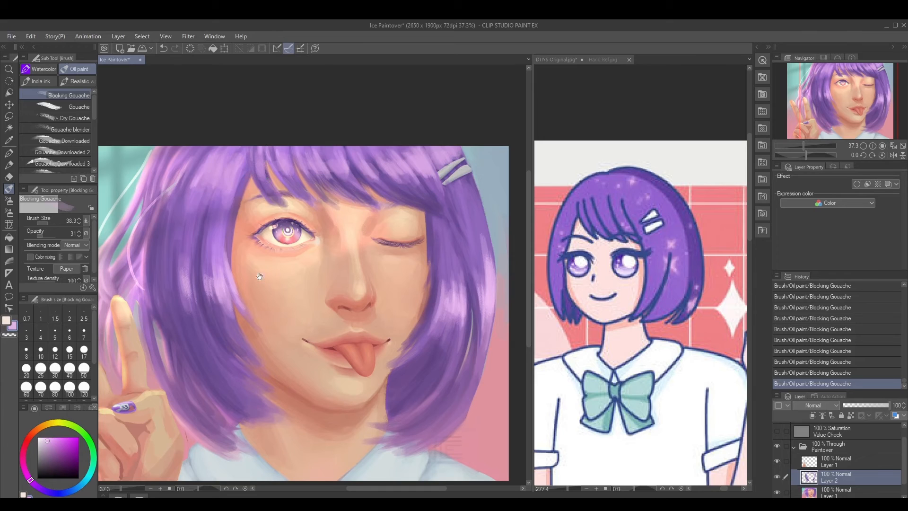
# Touch up the lower hand-side hair and the underside of its highlight with sampled darker purples at brush size 38.3
pyautogui.moveTo(260, 277); pyautogui.dragTo(253, 271)
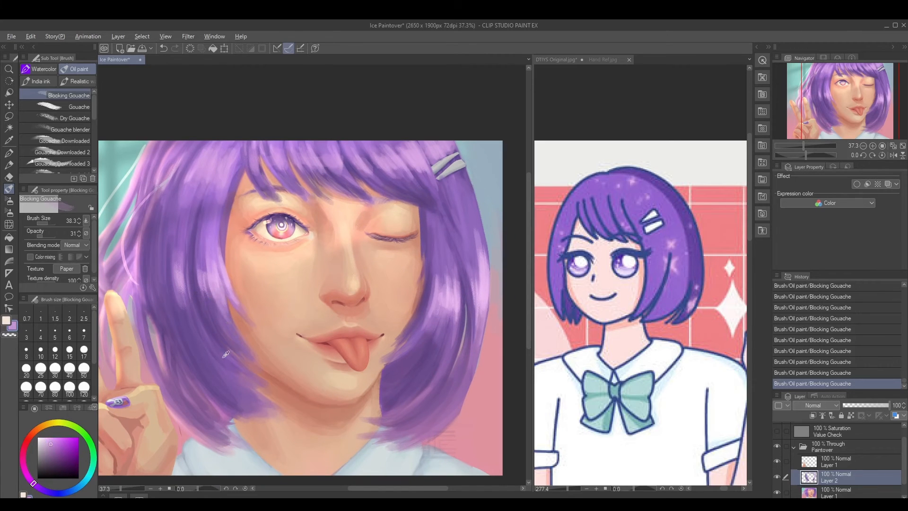
pyautogui.keyDown('alt'); pyautogui.click(214, 397); pyautogui.keyUp('alt')
pyautogui.keyDown('alt'); pyautogui.click(223, 386); pyautogui.keyUp('alt')
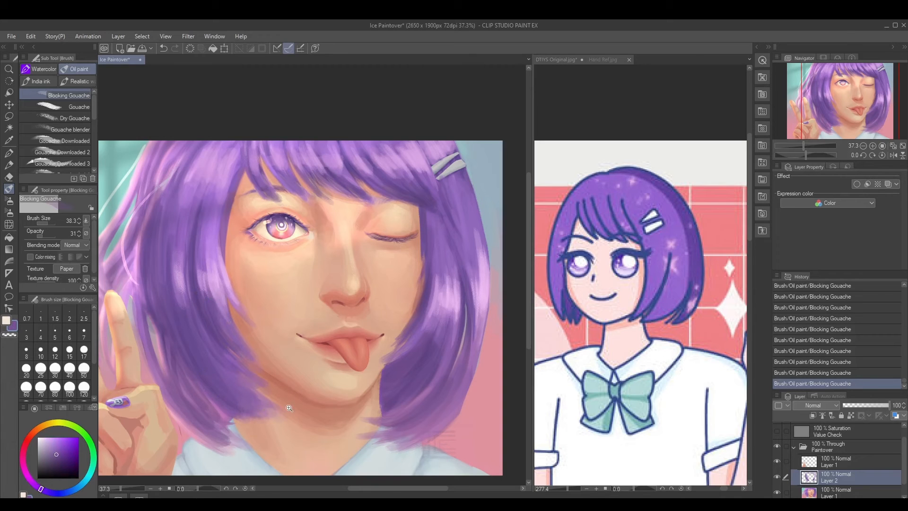
pyautogui.scroll(-2, 287, 409)
pyautogui.moveTo(263, 376); pyautogui.dragTo(270, 344)
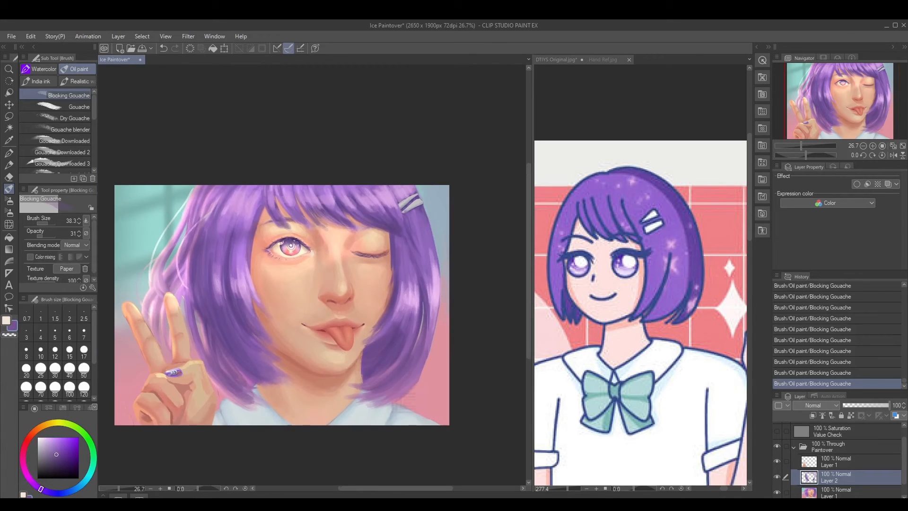
pyautogui.scroll(1, 239, 281)
pyautogui.keyDown('alt'); pyautogui.click(231, 282); pyautogui.keyUp('alt')
pyautogui.keyDown('alt'); pyautogui.click(238, 271); pyautogui.keyUp('alt')
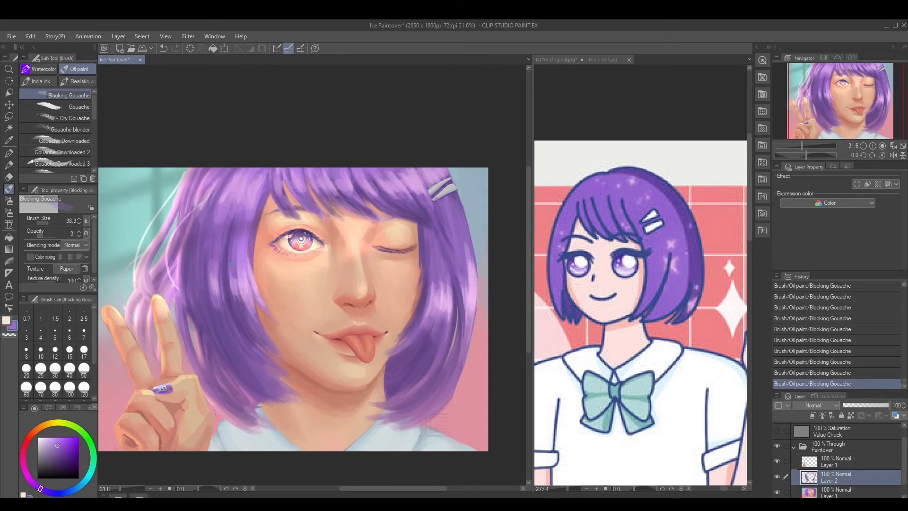
pyautogui.keyDown('alt'); pyautogui.click(214, 275); pyautogui.keyUp('alt')
# Add sampled purple strokes to the fringe next to the hair clips at brush size 38.3
pyautogui.scroll(-2, 228, 280)
pyautogui.scroll(-1, 227, 280)
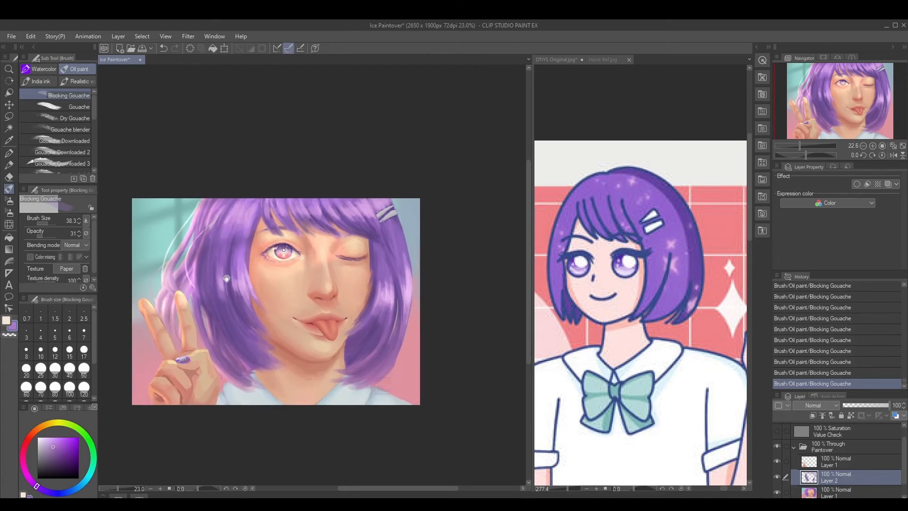
pyautogui.keyDown('alt'); pyautogui.click(373, 225); pyautogui.keyUp('alt')
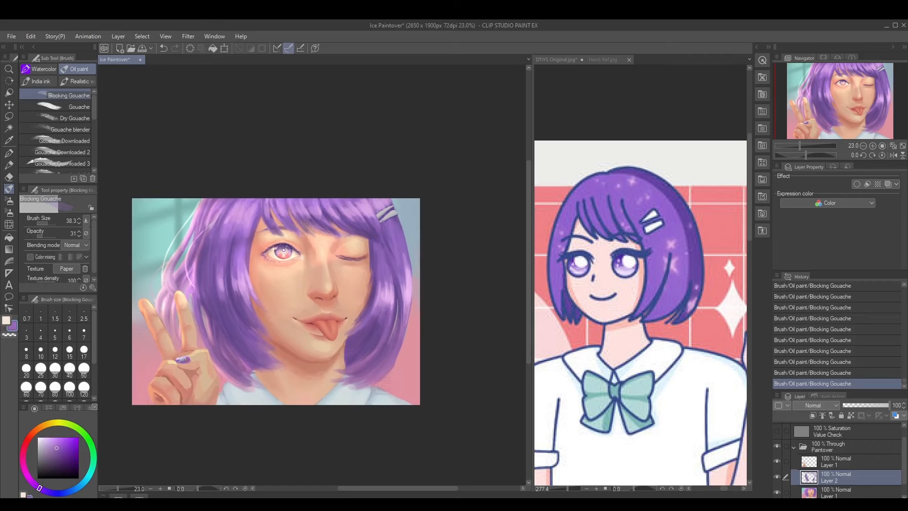
pyautogui.keyDown('alt'); pyautogui.click(370, 203); pyautogui.keyUp('alt')
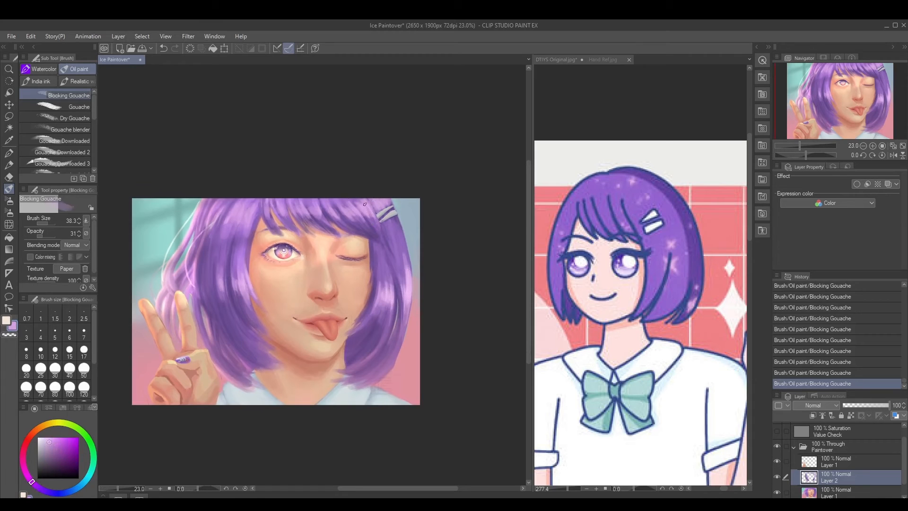
pyautogui.keyDown('alt'); pyautogui.click(356, 207); pyautogui.keyUp('alt')
pyautogui.keyDown('alt'); pyautogui.click(358, 205); pyautogui.keyUp('alt')
pyautogui.moveTo(364, 222); pyautogui.dragTo(321, 222)
# Deepen the hand-side hair beside the cheek and its outer section with sampled dark purple at brush size 38.3
pyautogui.scroll(5, 333, 249)
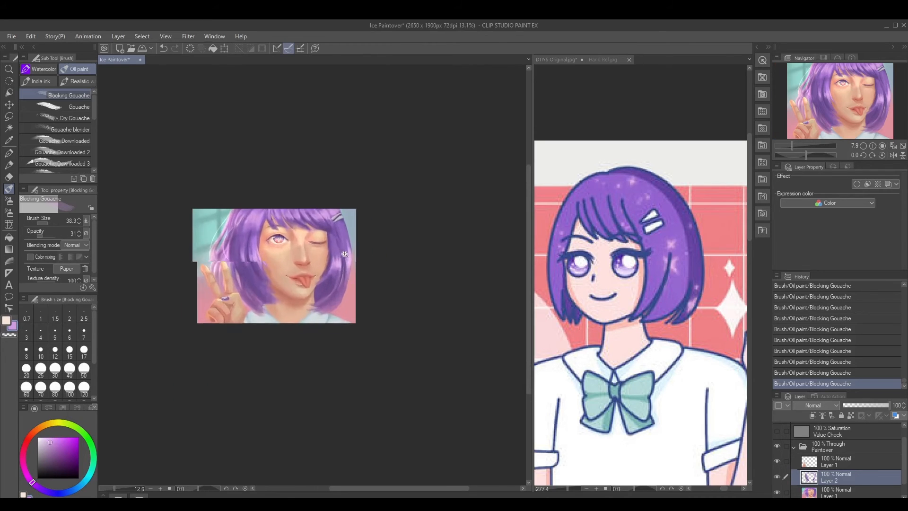
pyautogui.scroll(1, 311, 329)
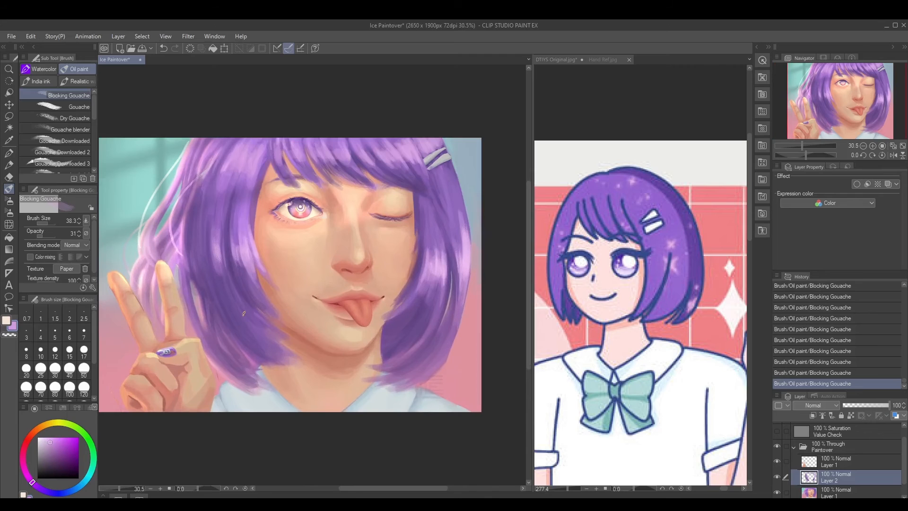
pyautogui.scroll(1, 252, 341)
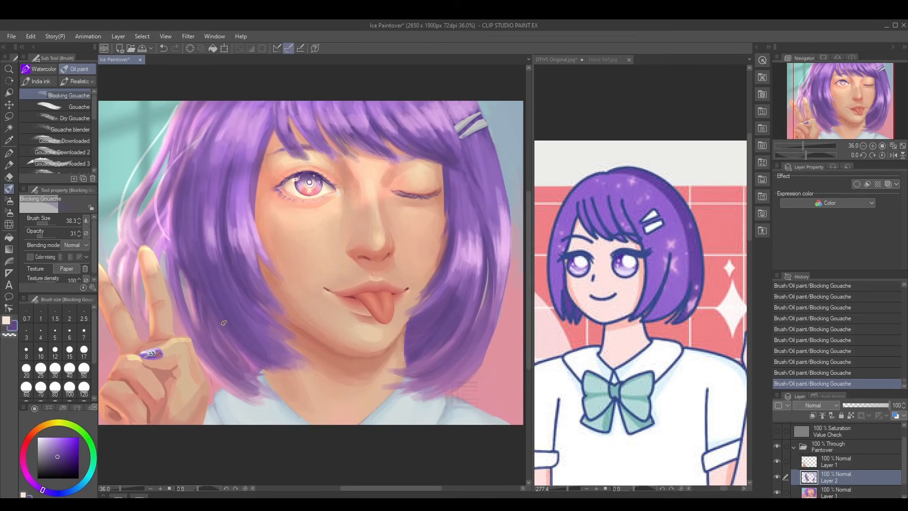
pyautogui.keyDown('alt'); pyautogui.click(271, 336); pyautogui.keyUp('alt')
pyautogui.moveTo(285, 310); pyautogui.dragTo(268, 312)
pyautogui.keyDown('alt'); pyautogui.click(178, 235); pyautogui.keyUp('alt')
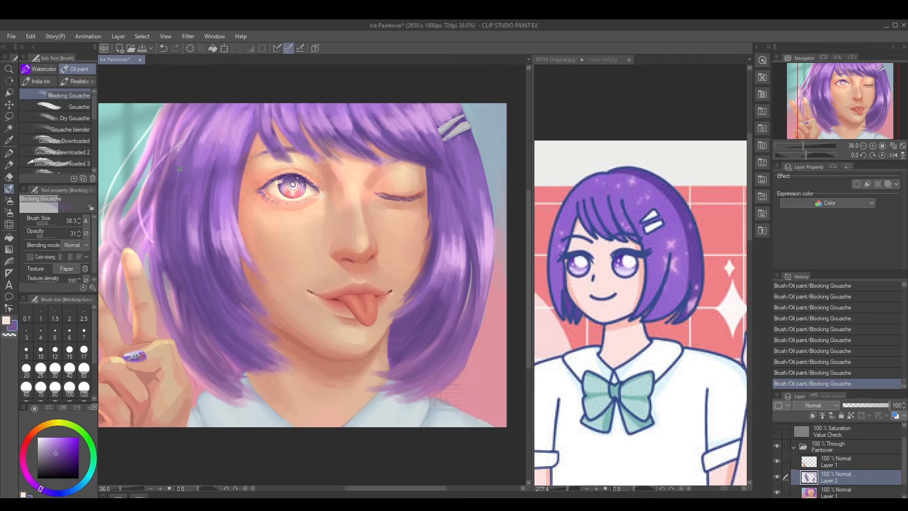
# Shade the hand-side hair below the highlight with sampled dark purple and sample a mid purple near the face
pyautogui.moveTo(211, 313); pyautogui.dragTo(202, 311)
pyautogui.keyDown('alt'); pyautogui.click(204, 257); pyautogui.keyUp('alt')
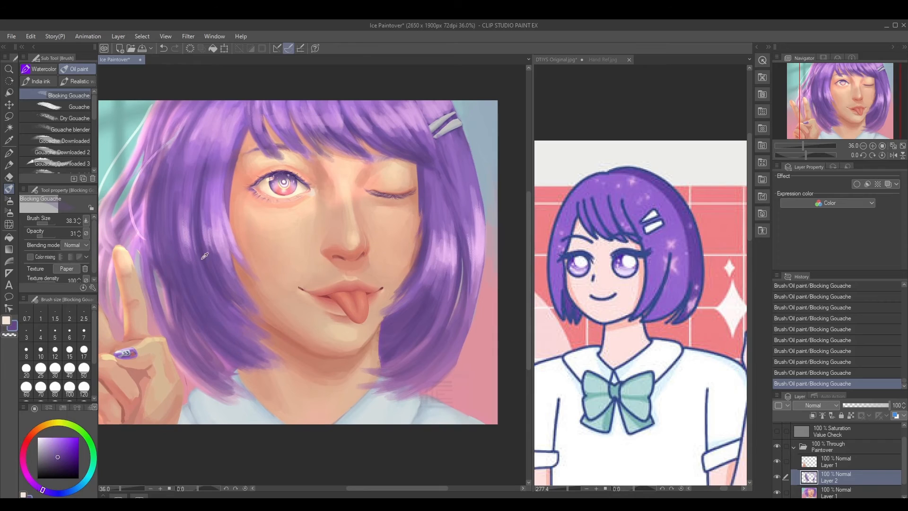
pyautogui.keyDown('alt'); pyautogui.click(202, 317); pyautogui.keyUp('alt')
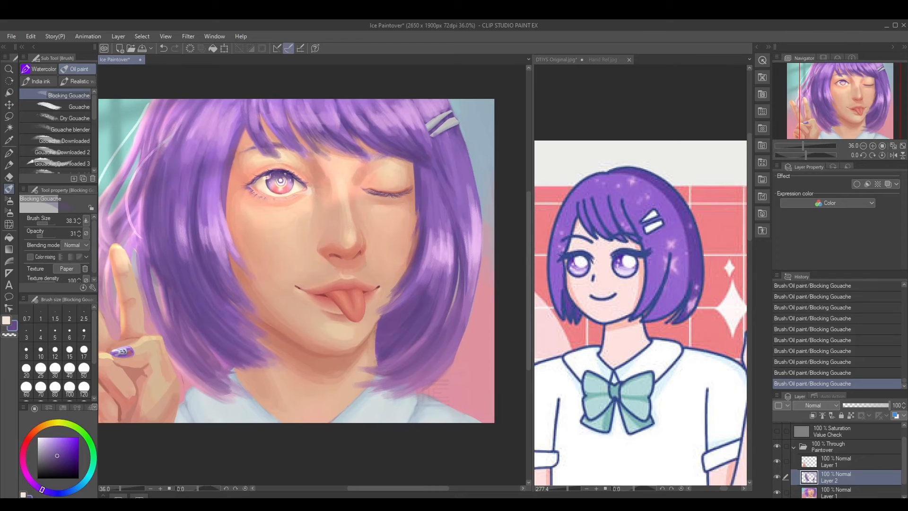
pyautogui.scroll(-2, 403, 332)
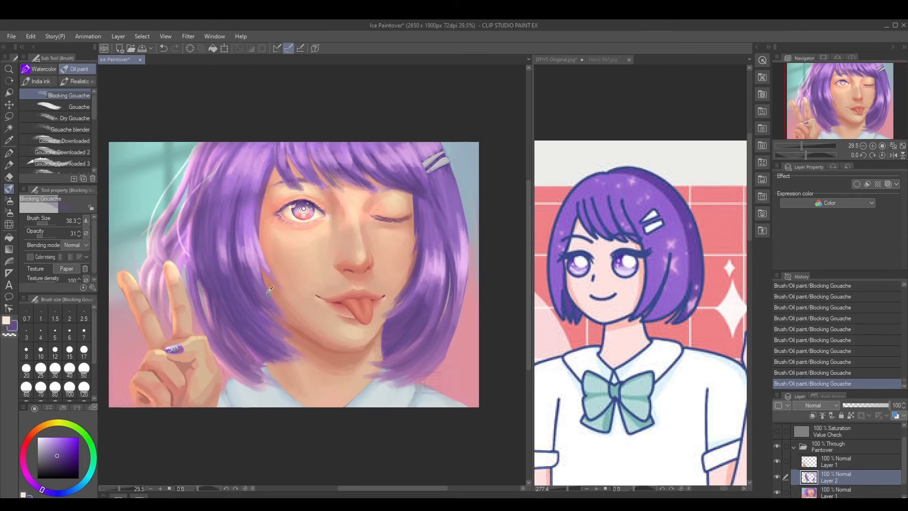
pyautogui.keyDown('alt'); pyautogui.click(261, 289); pyautogui.keyUp('alt')
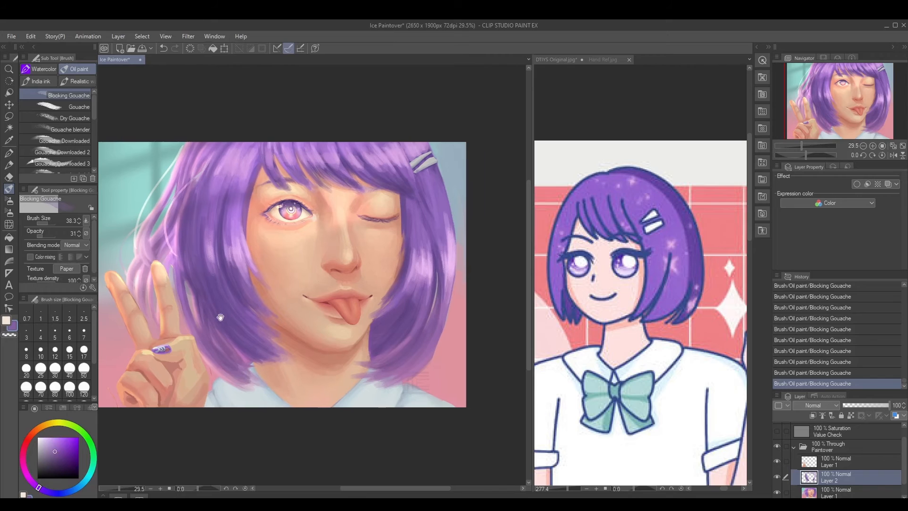
# Blend a sampled light purple from the clip-side highlight into the middle of the hand-side hair at brush size 38.3
pyautogui.keyDown('alt'); pyautogui.click(222, 294); pyautogui.keyUp('alt')
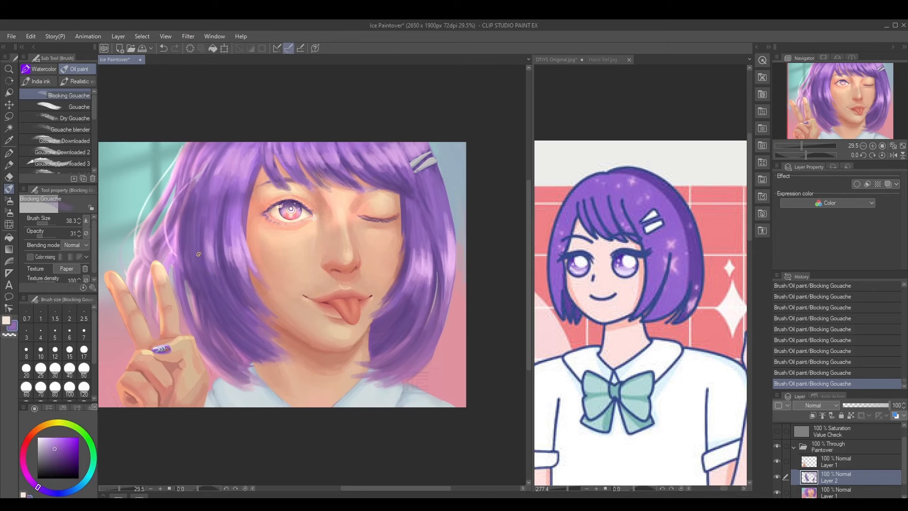
pyautogui.keyDown('alt'); pyautogui.click(414, 286); pyautogui.keyUp('alt')
pyautogui.keyDown('alt'); pyautogui.click(415, 250); pyautogui.keyUp('alt')
pyautogui.moveTo(228, 258)
pyautogui.mouseDown()
pyautogui.moveTo(239, 277)
pyautogui.moveTo(215, 272)
pyautogui.moveTo(210, 243)
pyautogui.moveTo(222, 280)
pyautogui.mouseUp()
pyautogui.keyDown('alt'); pyautogui.click(215, 251); pyautogui.keyUp('alt')
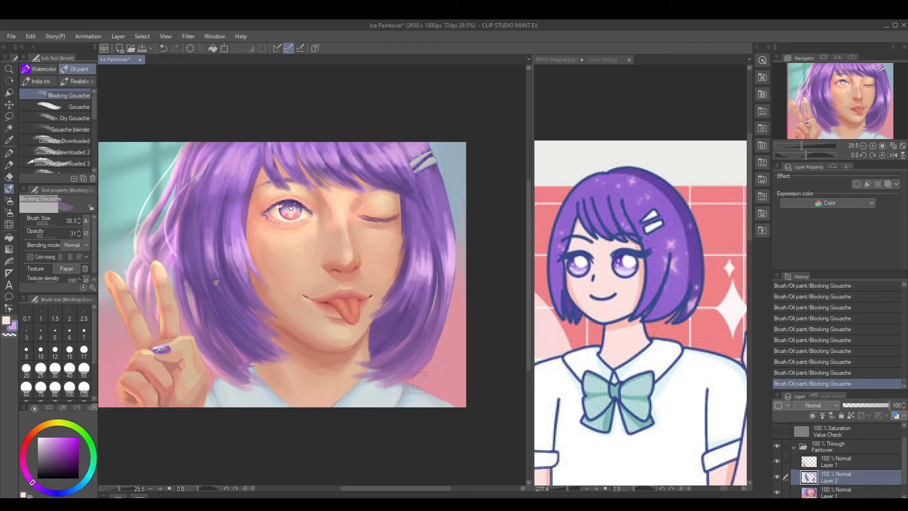
pyautogui.moveTo(198, 241); pyautogui.dragTo(203, 273)
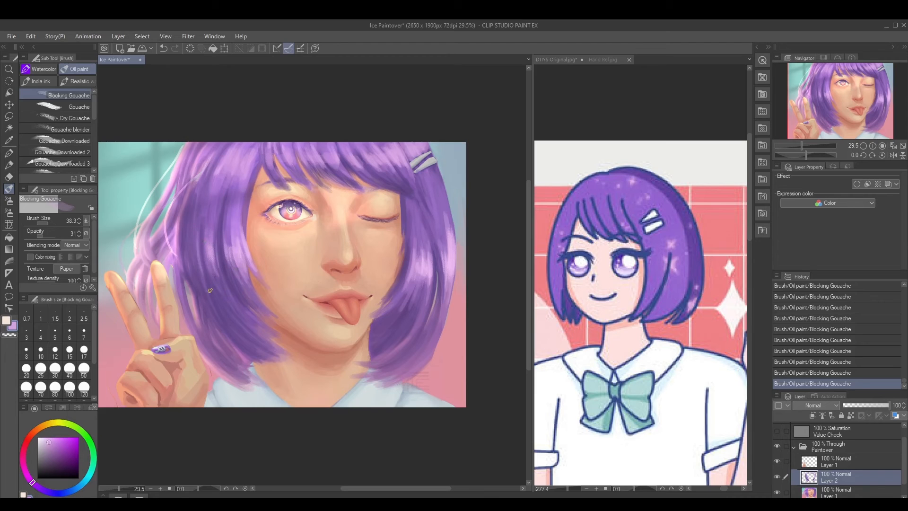
pyautogui.keyDown('alt'); pyautogui.click(210, 249); pyautogui.keyUp('alt')
# Refine the hair edges around the face and cheek with sampled skin and purple tones at 31 opacity
pyautogui.keyDown('alt'); pyautogui.click(243, 238); pyautogui.keyUp('alt')
pyautogui.keyDown('alt'); pyautogui.click(262, 273); pyautogui.keyUp('alt')
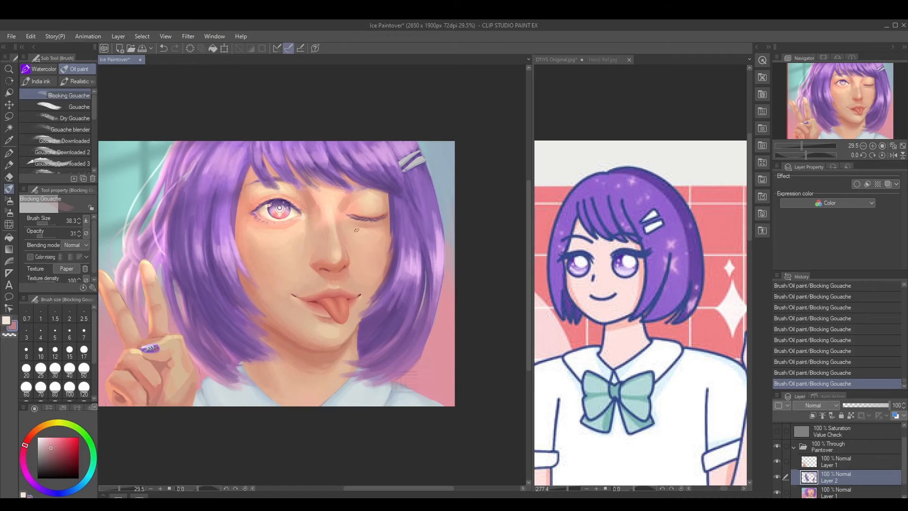
pyautogui.moveTo(363, 284); pyautogui.dragTo(352, 283)
pyautogui.keyDown('alt'); pyautogui.click(388, 232); pyautogui.keyUp('alt')
pyautogui.keyDown('alt'); pyautogui.click(395, 231); pyautogui.keyUp('alt')
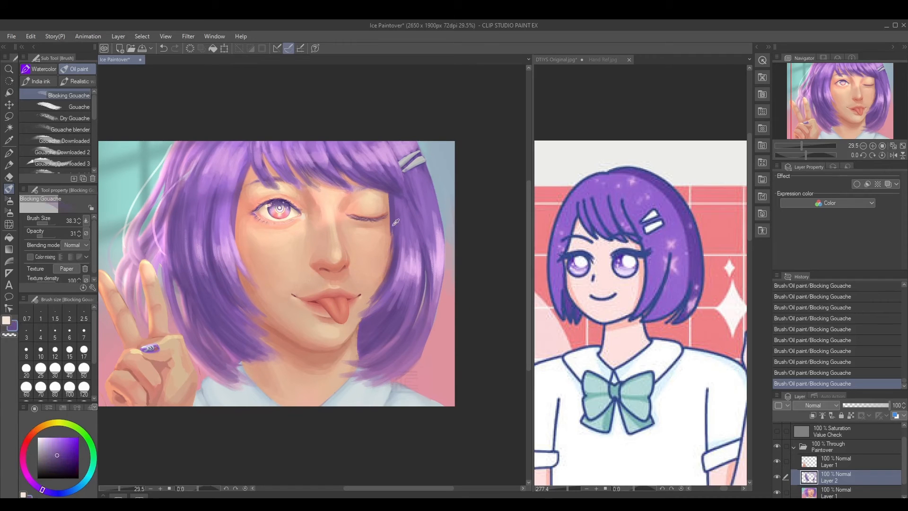
pyautogui.keyDown('alt'); pyautogui.click(392, 236); pyautogui.keyUp('alt')
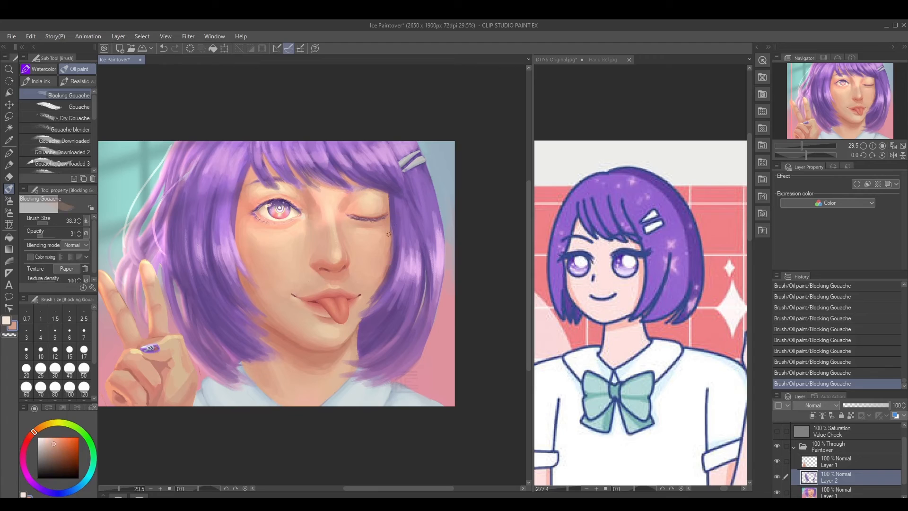
# Brush sampled purple along the clip-side hair beside the cheek at brush size 44.7 and undo the last stroke
pyautogui.press(']')
pyautogui.keyDown('alt'); pyautogui.click(372, 292); pyautogui.keyUp('alt')
pyautogui.keyDown('alt'); pyautogui.click(391, 219); pyautogui.keyUp('alt')
pyautogui.keyDown('alt'); pyautogui.click(392, 221); pyautogui.keyUp('alt')
pyautogui.keyDown('alt'); pyautogui.click(394, 274); pyautogui.keyUp('alt')
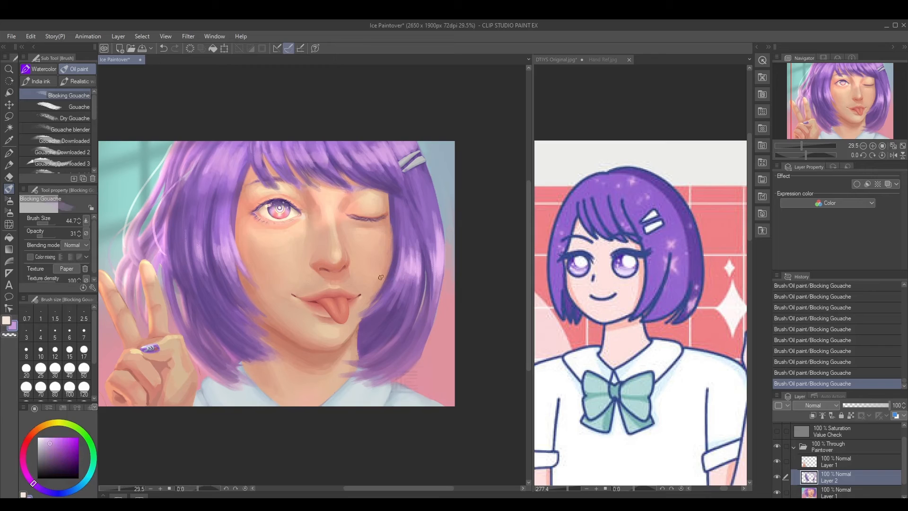
pyautogui.hotkey('ctrl', 'z')
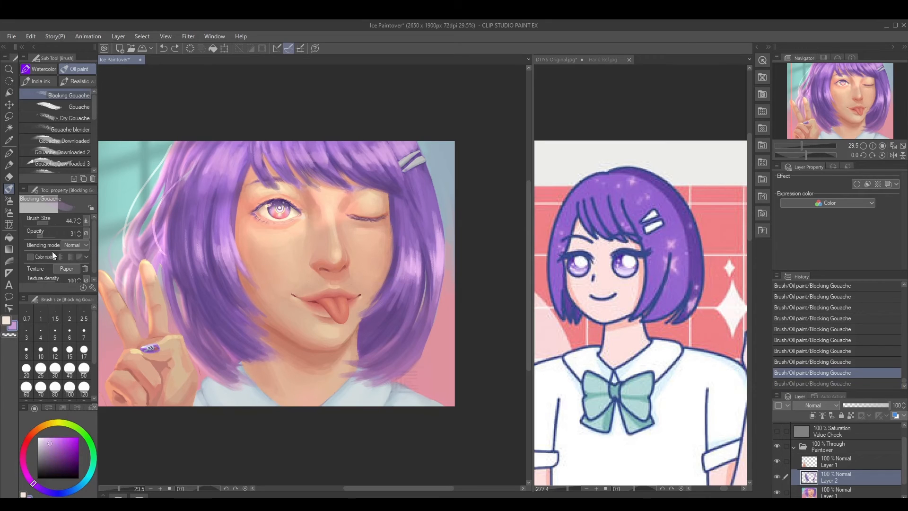
# Paint a loose strand from the clip-side hair over the lower cheek at brush size 36.4 and opacity 54
pyautogui.click(46, 234)
pyautogui.press('[')
pyautogui.keyDown('alt'); pyautogui.click(398, 278); pyautogui.keyUp('alt')
pyautogui.moveTo(362, 283); pyautogui.dragTo(390, 287)
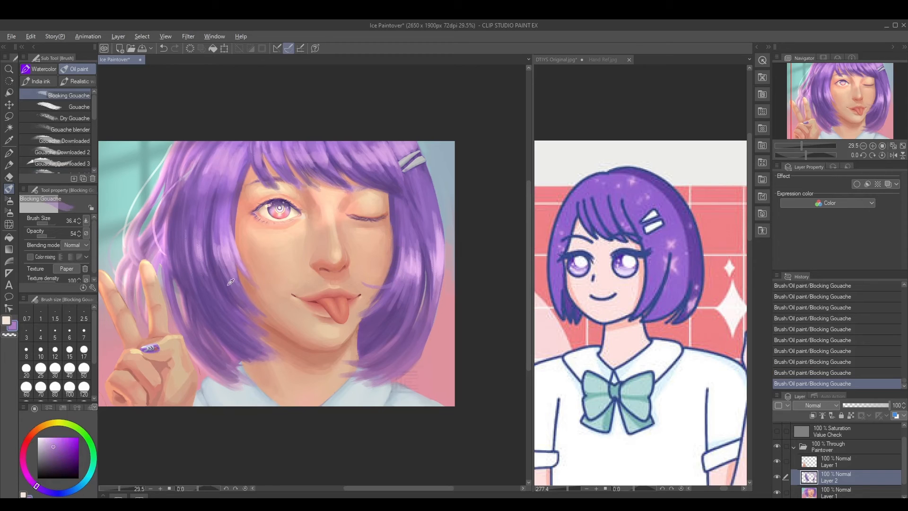
# Paint loose purple strands from the hand-side hair toward the cheek at opacity 54, redoing the first attempt
pyautogui.keyDown('alt'); pyautogui.click(206, 258); pyautogui.keyUp('alt')
pyautogui.moveTo(208, 263); pyautogui.dragTo(260, 287)
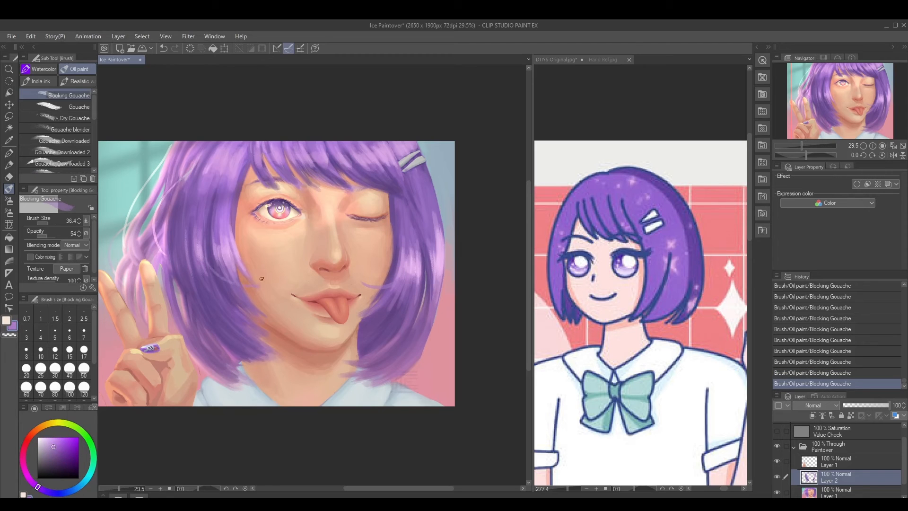
pyautogui.hotkey('ctrl', 'z')
pyautogui.moveTo(213, 267)
pyautogui.mouseDown()
pyautogui.moveTo(242, 286)
pyautogui.moveTo(245, 250)
pyautogui.mouseUp()
pyautogui.keyDown('alt'); pyautogui.click(215, 268); pyautogui.keyUp('alt')
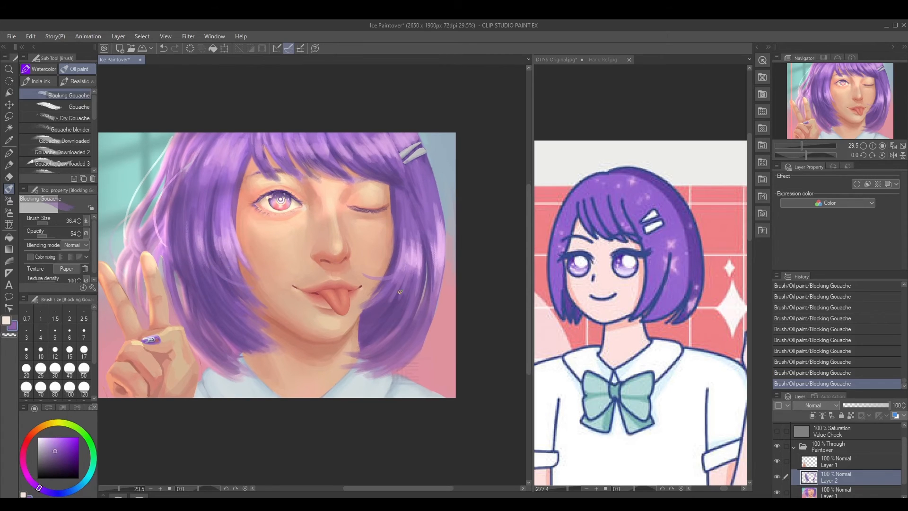
# Add sampled light purple strands down the outer edge of the clip-side hair at brush size 36.4
pyautogui.keyDown('alt'); pyautogui.click(447, 259); pyautogui.keyUp('alt')
pyautogui.moveTo(448, 262); pyautogui.dragTo(443, 315)
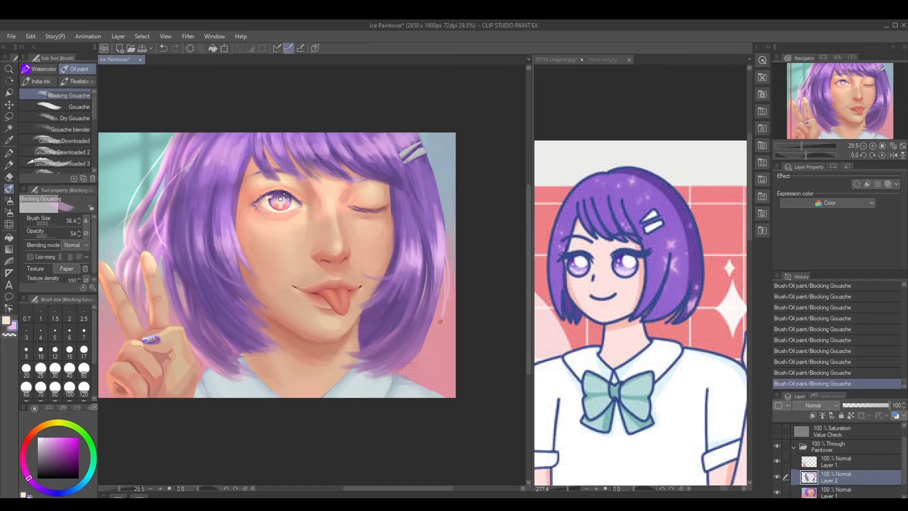
pyautogui.hotkey('ctrl', 'z')
pyautogui.hotkey('ctrl', 'z')
pyautogui.hotkey('ctrl', 'y')
pyautogui.hotkey('ctrl', 'y')
pyautogui.moveTo(443, 269); pyautogui.dragTo(437, 302)
pyautogui.moveTo(441, 269); pyautogui.dragTo(434, 305)
pyautogui.moveTo(209, 284); pyautogui.dragTo(210, 290)
# Hide and reshow the Paintover group to compare the repainted portrait with the original
pyautogui.press('alt')
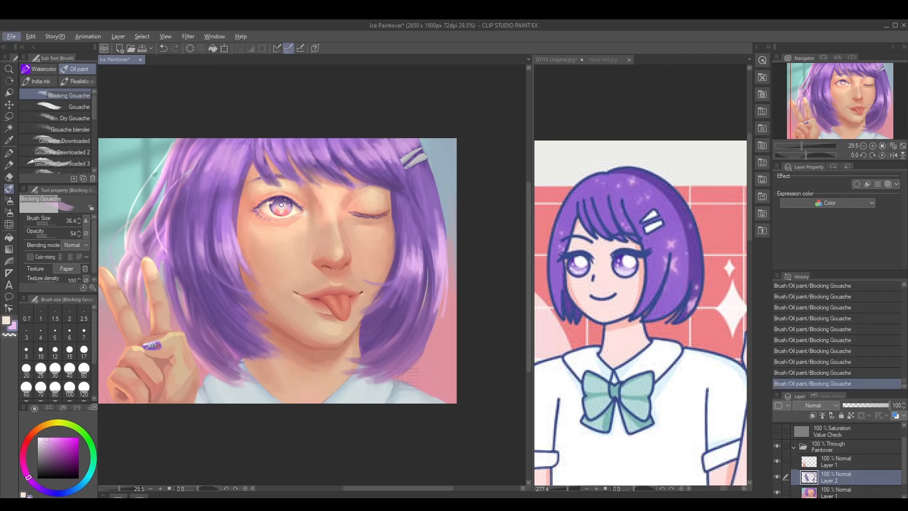
pyautogui.click(778, 446)
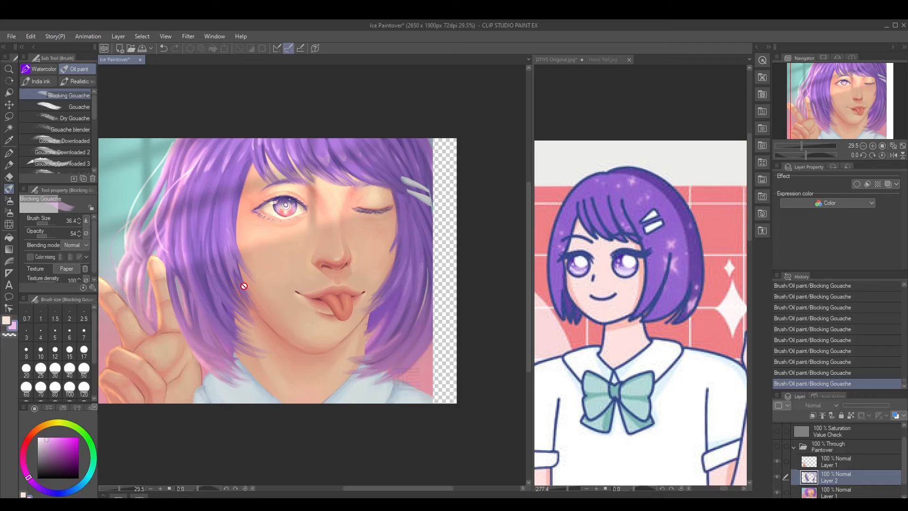
pyautogui.click(778, 446)
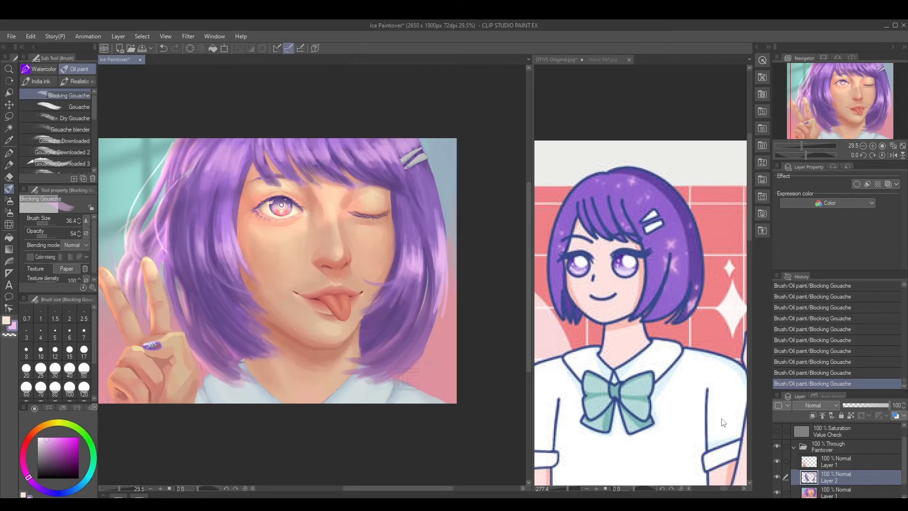
# Soften the lower clip-side hair and its highlight with sampled light purple at opacity 26
pyautogui.keyDown('alt'); pyautogui.click(219, 267); pyautogui.keyUp('alt')
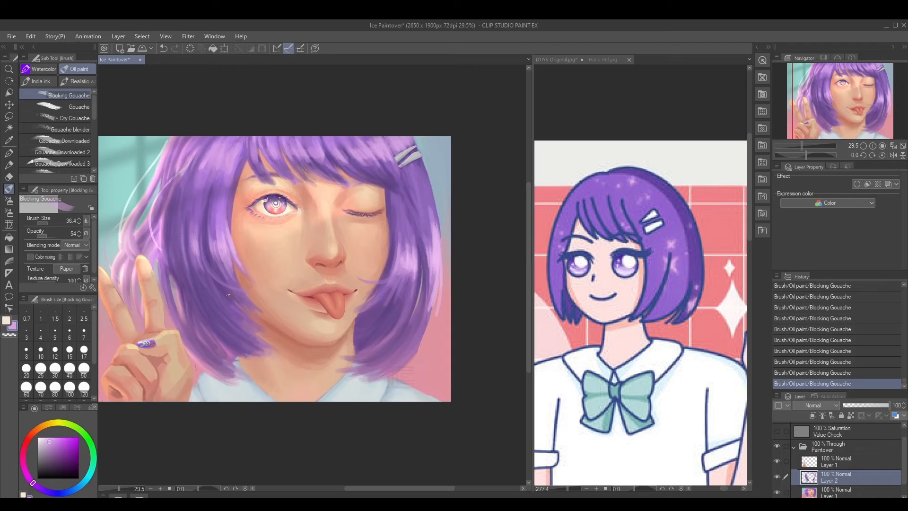
pyautogui.click(42, 236)
pyautogui.moveTo(363, 329); pyautogui.dragTo(403, 279)
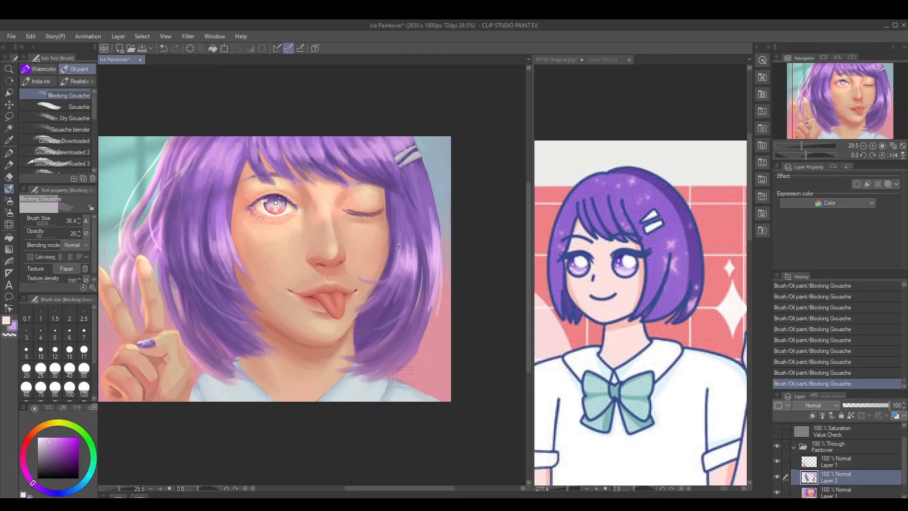
pyautogui.keyDown('alt'); pyautogui.click(412, 258); pyautogui.keyUp('alt')
pyautogui.moveTo(407, 266); pyautogui.dragTo(409, 266)
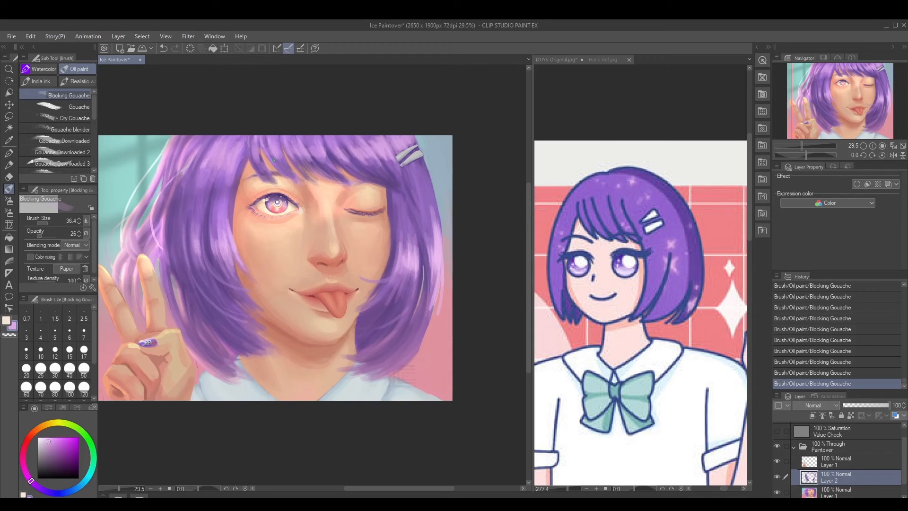
# Brush sampled purples into the fringe and hand-side hair beside the face at opacity 34, then step back the last stroke
pyautogui.keyDown('alt'); pyautogui.click(269, 156); pyautogui.keyUp('alt')
pyautogui.keyDown('alt'); pyautogui.click(259, 149); pyautogui.keyUp('alt')
pyautogui.keyDown('alt'); pyautogui.click(259, 146); pyautogui.keyUp('alt')
pyautogui.keyDown('alt'); pyautogui.click(238, 189); pyautogui.keyUp('alt')
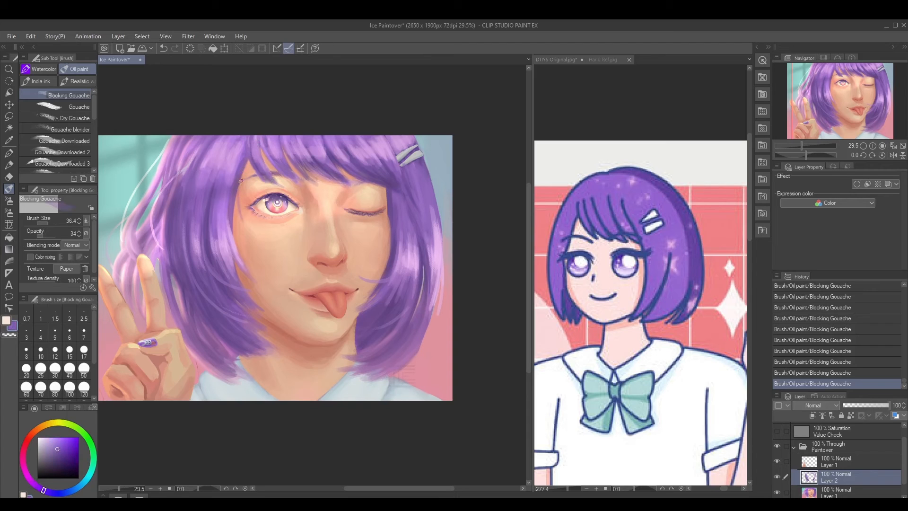
pyautogui.moveTo(239, 204); pyautogui.dragTo(244, 248)
pyautogui.hotkey('ctrl', 'z')
pyautogui.hotkey('ctrl', 'z')
pyautogui.hotkey('ctrl', 'z')
pyautogui.hotkey('ctrl', 'z')
pyautogui.hotkey('ctrl', 'y')
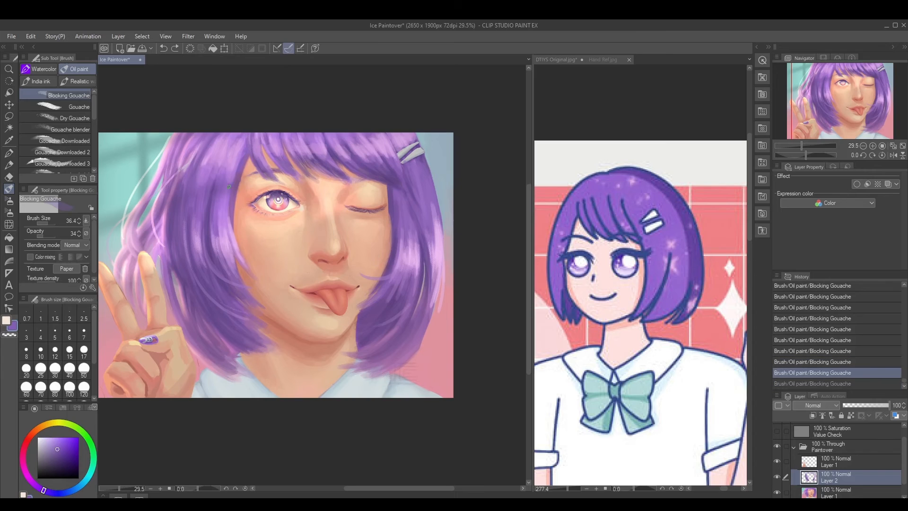
# Rework the fringe edge above the open eye and the adjoining hand-side hair with sampled purple at opacity 34
pyautogui.keyDown('alt'); pyautogui.click(243, 181); pyautogui.keyUp('alt')
pyautogui.moveTo(244, 178); pyautogui.dragTo(249, 152)
pyautogui.moveTo(222, 199)
pyautogui.mouseDown()
pyautogui.moveTo(205, 205)
pyautogui.moveTo(211, 190)
pyautogui.mouseUp()
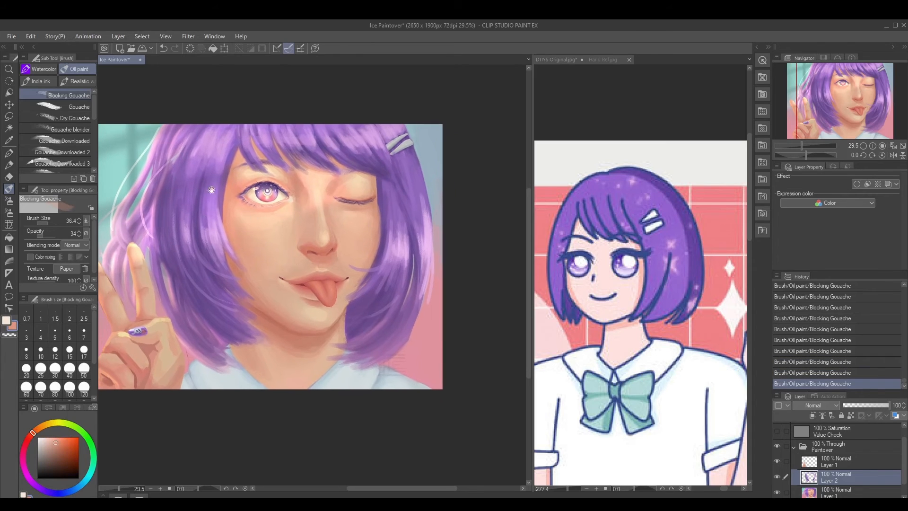
# Shape the hand-side hair's lower tips above the collar with sampled purples at opacity 34
pyautogui.keyDown('alt'); pyautogui.click(382, 285); pyautogui.keyUp('alt')
pyautogui.moveTo(288, 300); pyautogui.dragTo(301, 296)
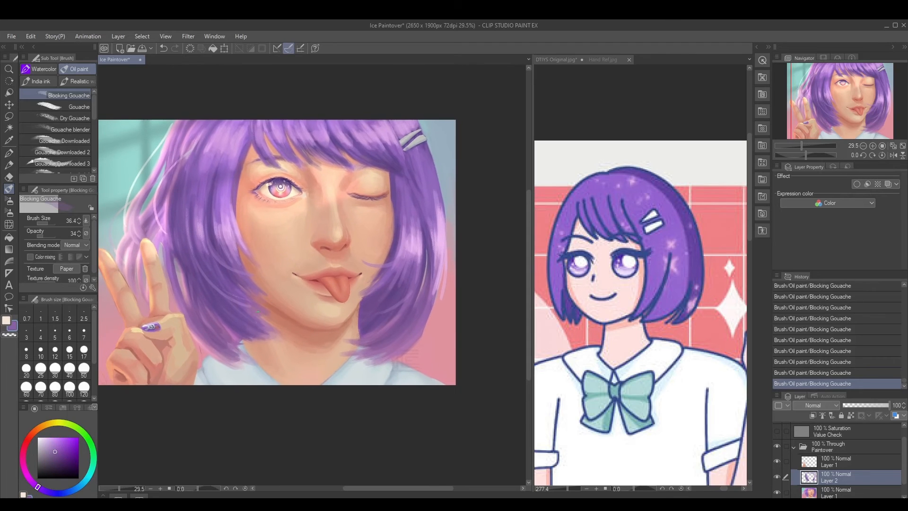
pyautogui.keyDown('alt'); pyautogui.click(240, 322); pyautogui.keyUp('alt')
pyautogui.moveTo(227, 327); pyautogui.dragTo(263, 349)
pyautogui.keyDown('alt'); pyautogui.click(232, 357); pyautogui.keyUp('alt')
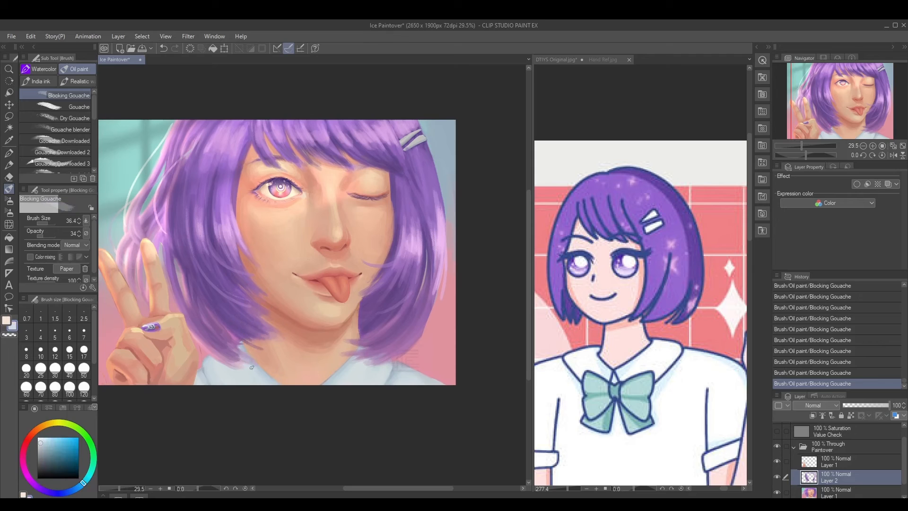
pyautogui.keyDown('alt'); pyautogui.click(219, 345); pyautogui.keyUp('alt')
# Extend the lower outer edge of the clip-side hair with a sampled purple strand, then sample a darker purple
pyautogui.keyDown('alt'); pyautogui.click(428, 312); pyautogui.keyUp('alt')
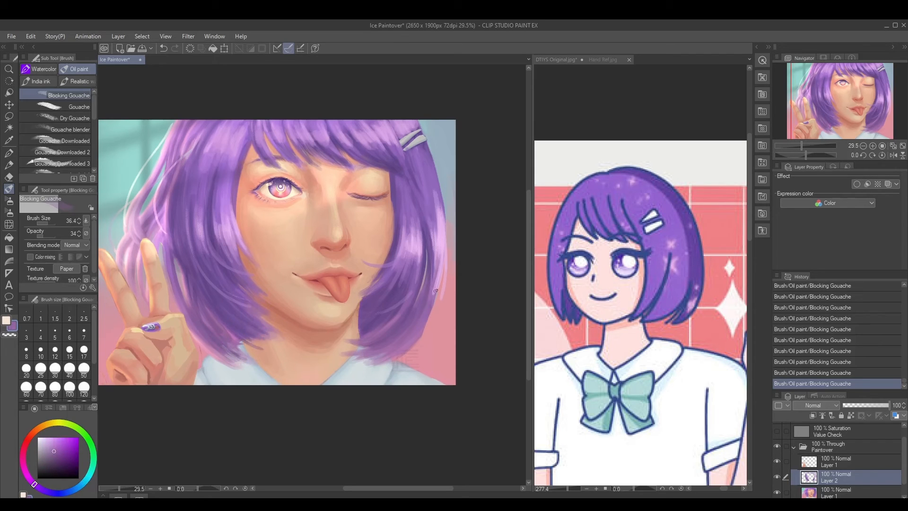
pyautogui.moveTo(435, 297); pyautogui.dragTo(419, 354)
pyautogui.keyDown('alt'); pyautogui.click(425, 259); pyautogui.keyUp('alt')
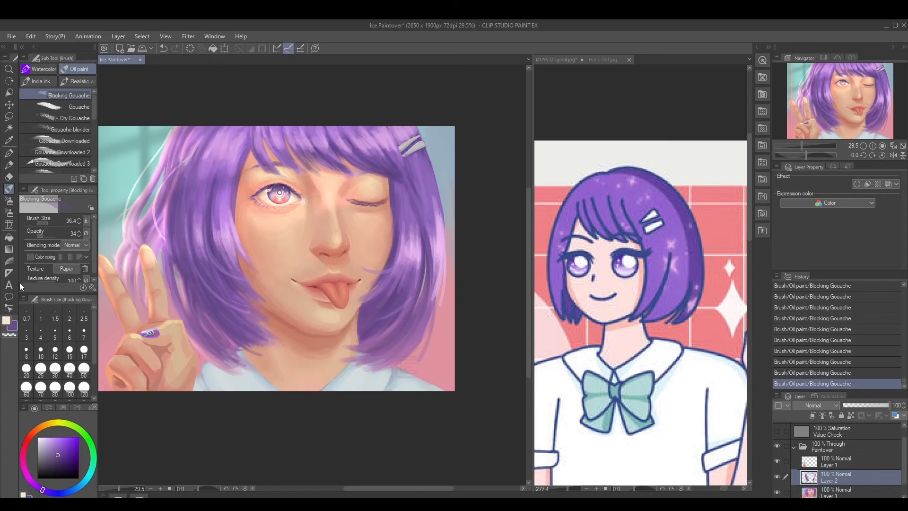
# Paint dark purple strands through the outer clip-side hair at brush size 36.4 and opacity 100
pyautogui.moveTo(47, 236); pyautogui.dragTo(57, 235)
pyautogui.keyDown('alt'); pyautogui.click(425, 273); pyautogui.keyUp('alt')
pyautogui.moveTo(424, 266); pyautogui.dragTo(416, 308)
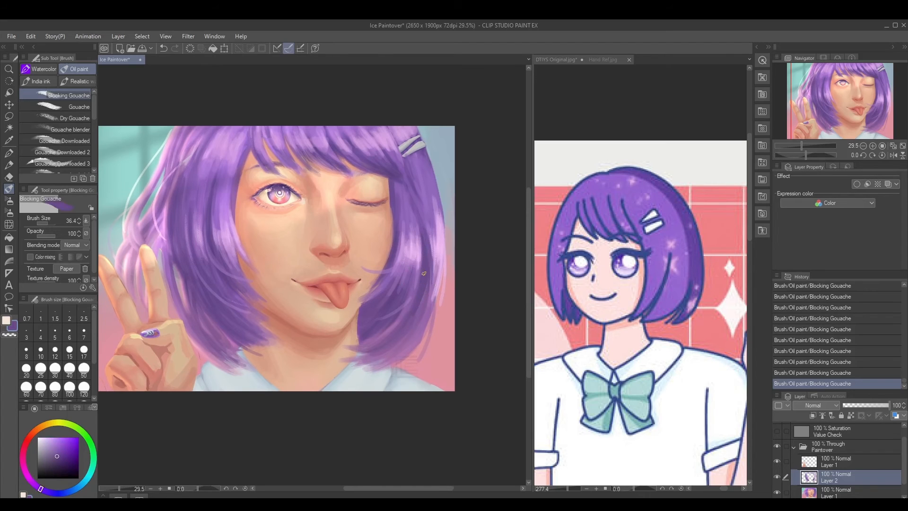
pyautogui.scroll(-3, 420, 260)
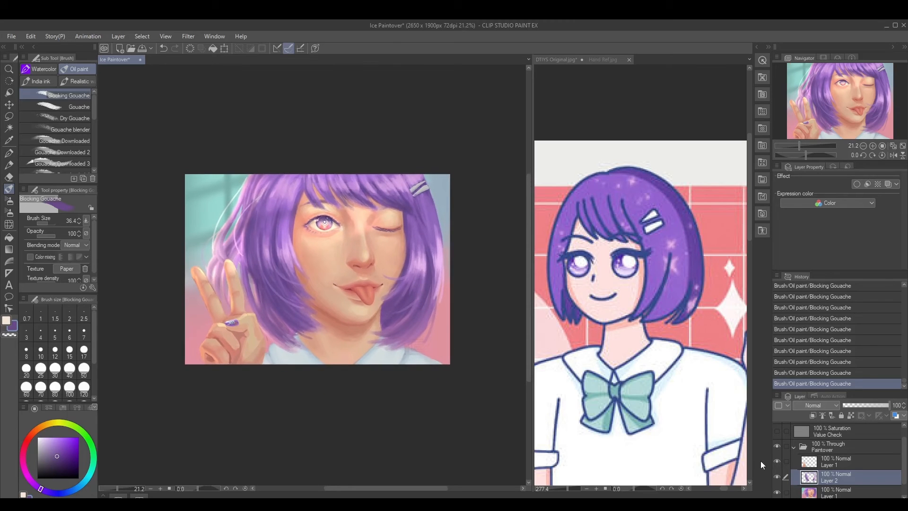
pyautogui.press('h')
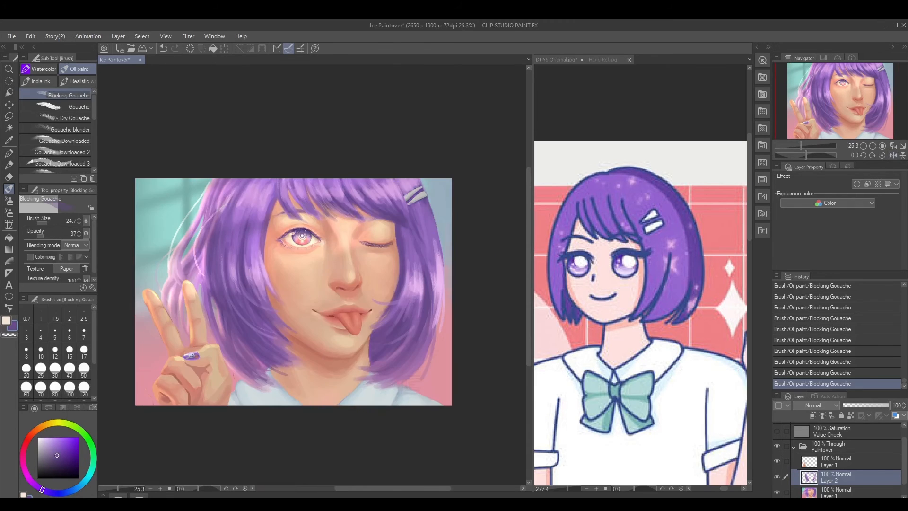
# Enlarge the peace-sign hand on Layer 1 to about 119% and reposition it in the lower corner
pyautogui.click(834, 460)
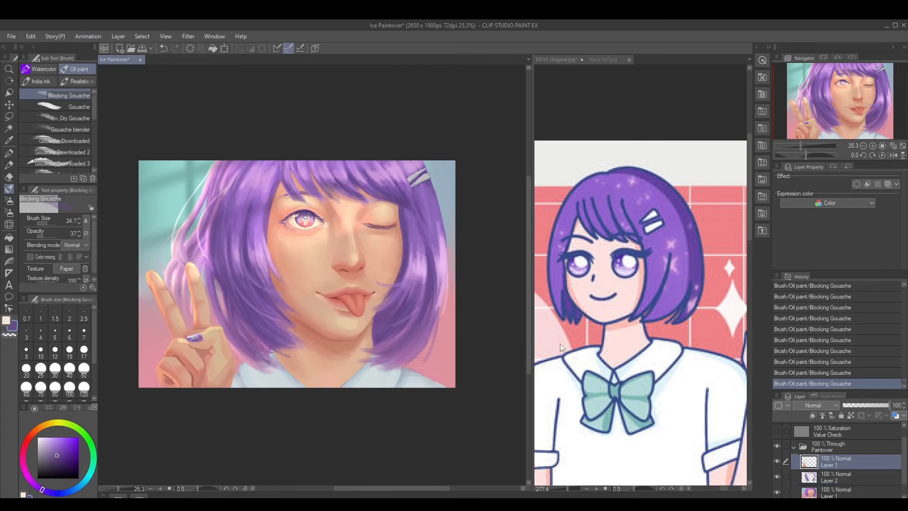
pyautogui.hotkey('ctrl', 't')
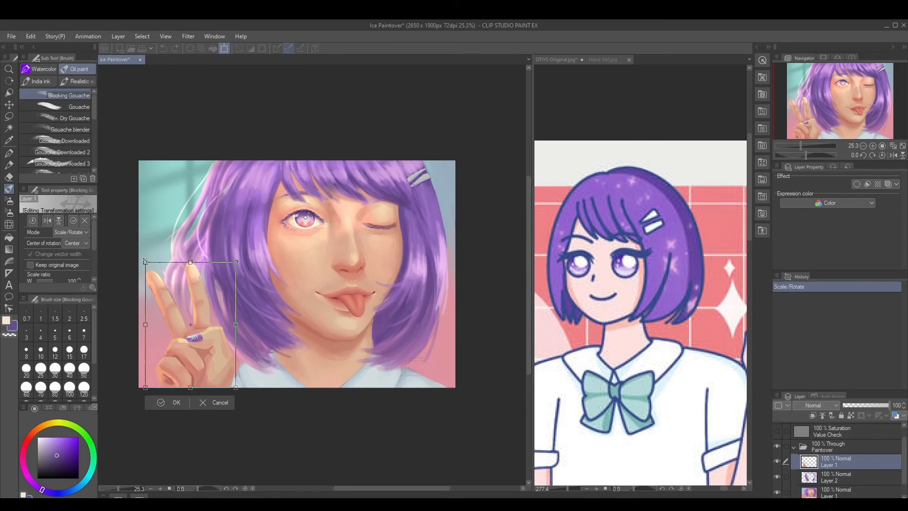
pyautogui.moveTo(143, 259); pyautogui.dragTo(132, 243)
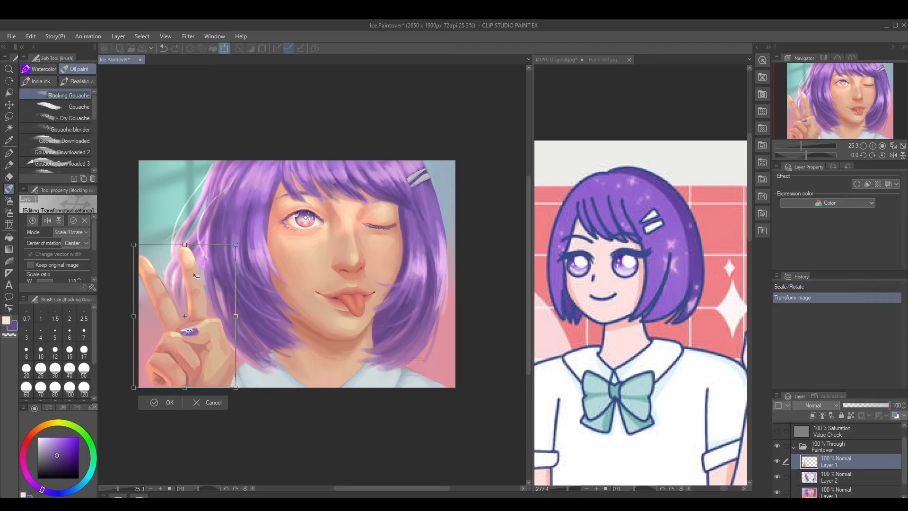
pyautogui.moveTo(196, 276); pyautogui.dragTo(205, 279)
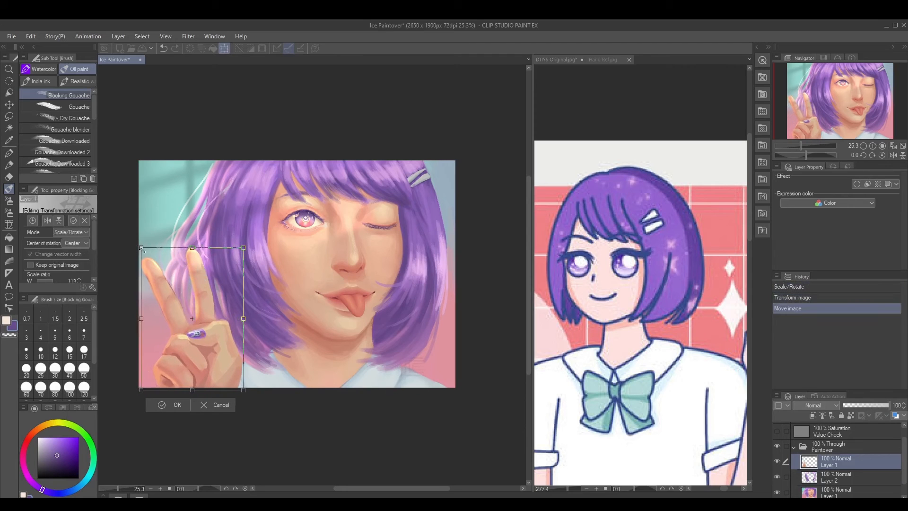
pyautogui.moveTo(139, 246); pyautogui.dragTo(138, 241)
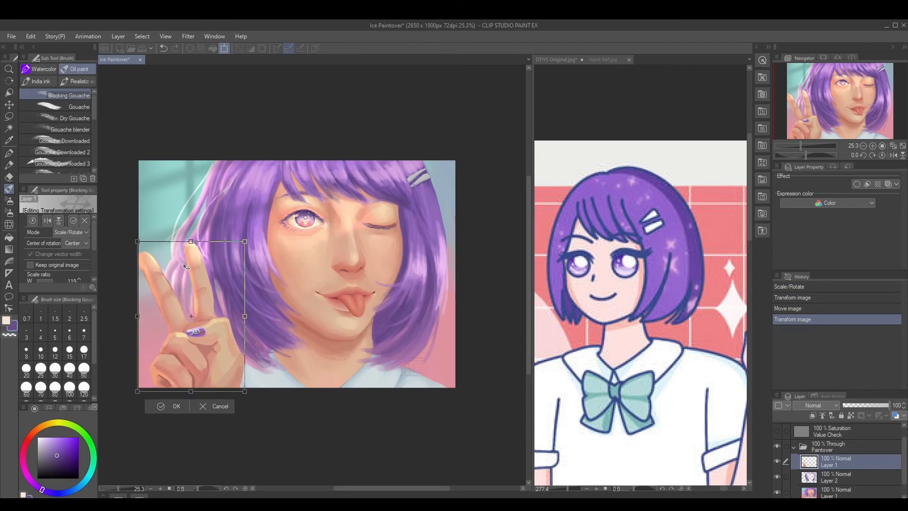
pyautogui.moveTo(186, 267); pyautogui.dragTo(165, 271)
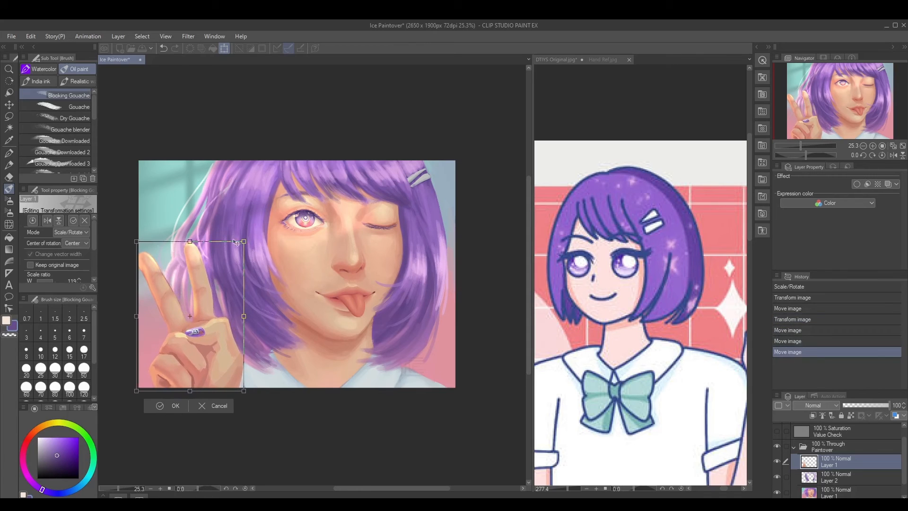
# Rotate the enlarged hand slightly counterclockwise, nudge it into place and apply the transformation
pyautogui.moveTo(263, 211); pyautogui.dragTo(253, 204)
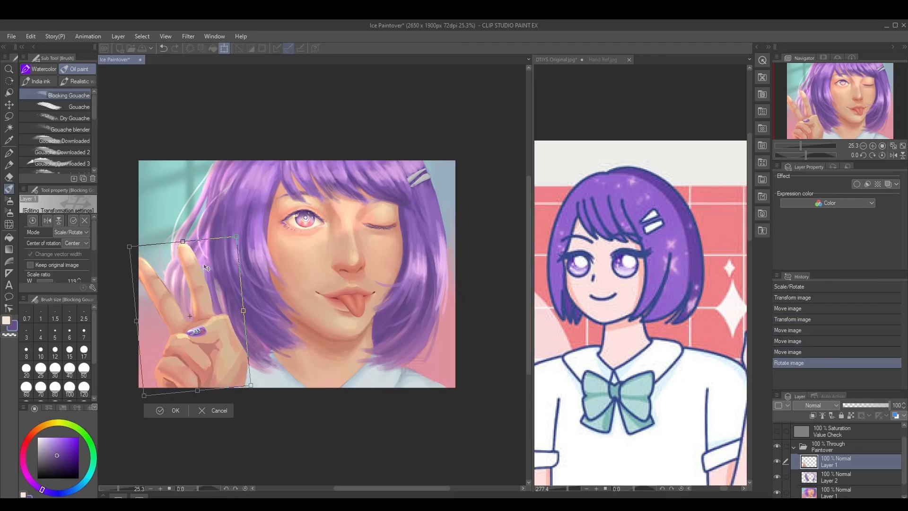
pyautogui.moveTo(207, 265); pyautogui.dragTo(202, 266)
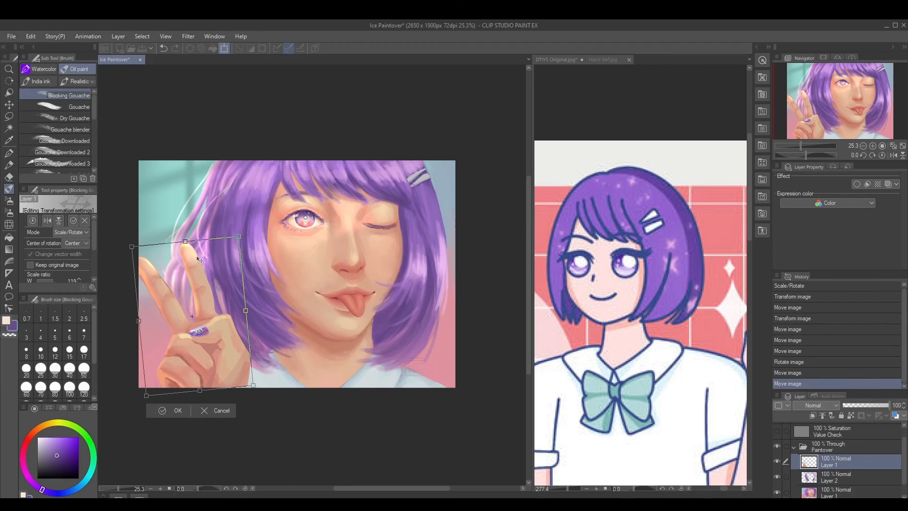
pyautogui.press('Down')
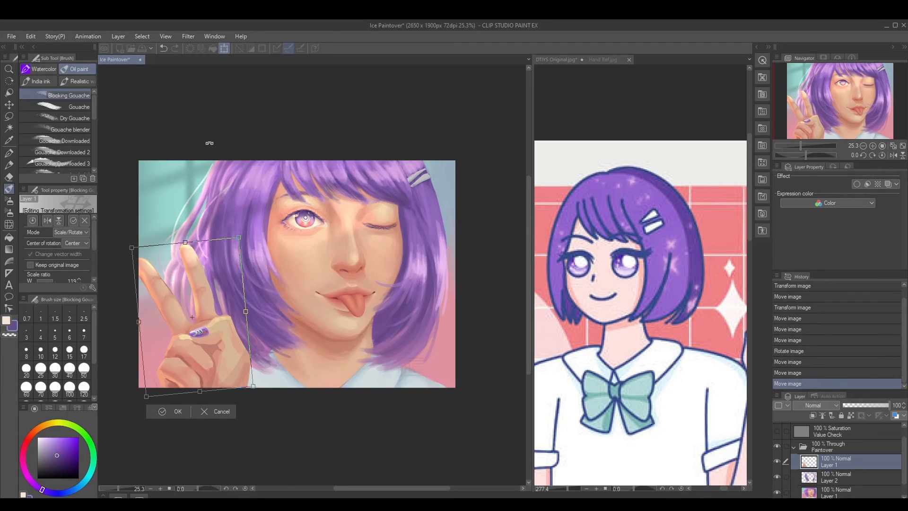
pyautogui.press('Return')
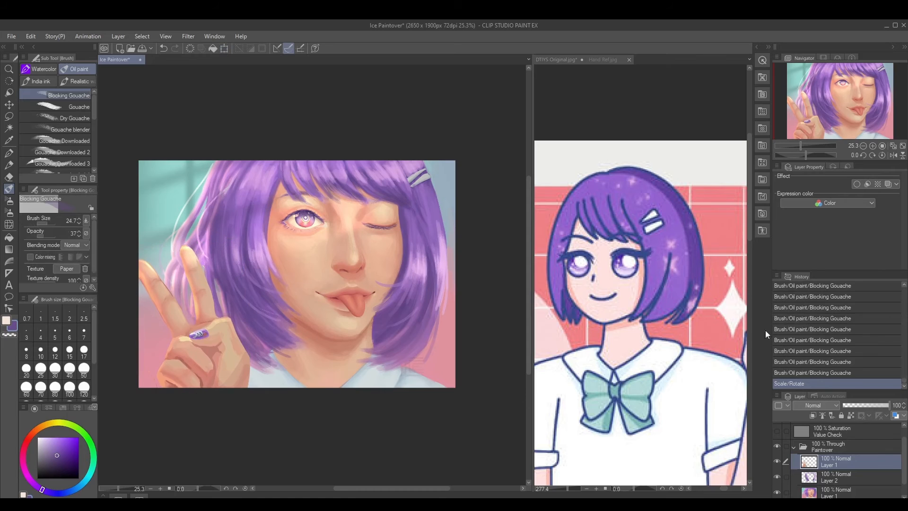
# Compare the portrait before and after the hand's latest scale and rotation by stepping through the history
pyautogui.click(813, 376)
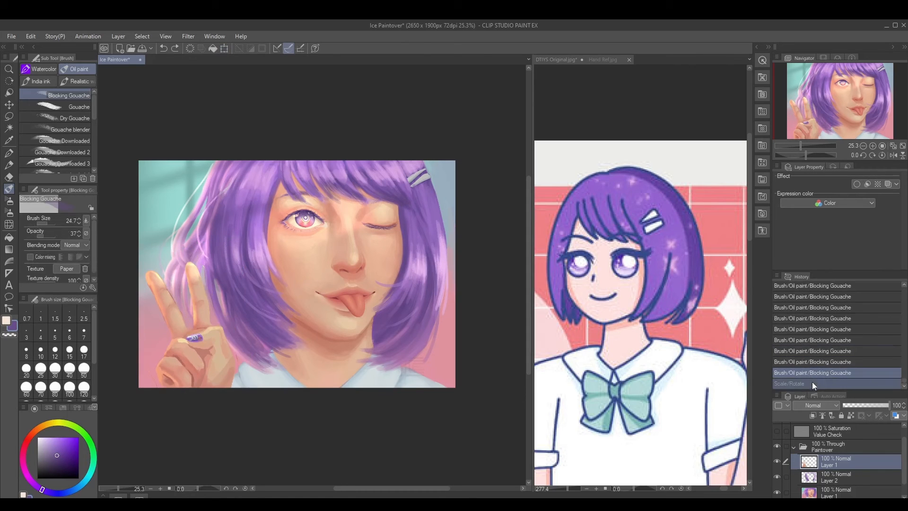
pyautogui.click(813, 385)
pyautogui.click(816, 376)
pyautogui.click(814, 385)
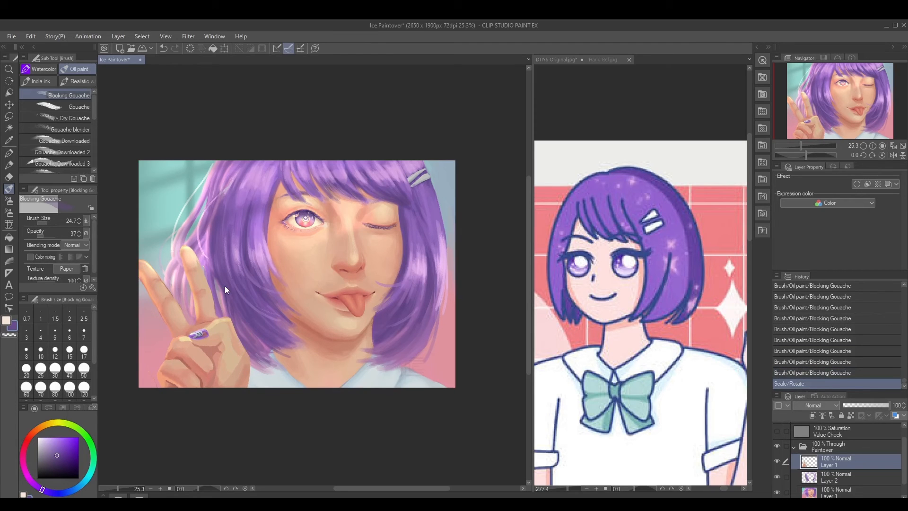
# Enlarge the peace-sign hand to about 157%, reposition it over the hair, and lock its layer's transparent pixels
pyautogui.hotkey('ctrl', 't')
pyautogui.moveTo(251, 244); pyautogui.dragTo(237, 226)
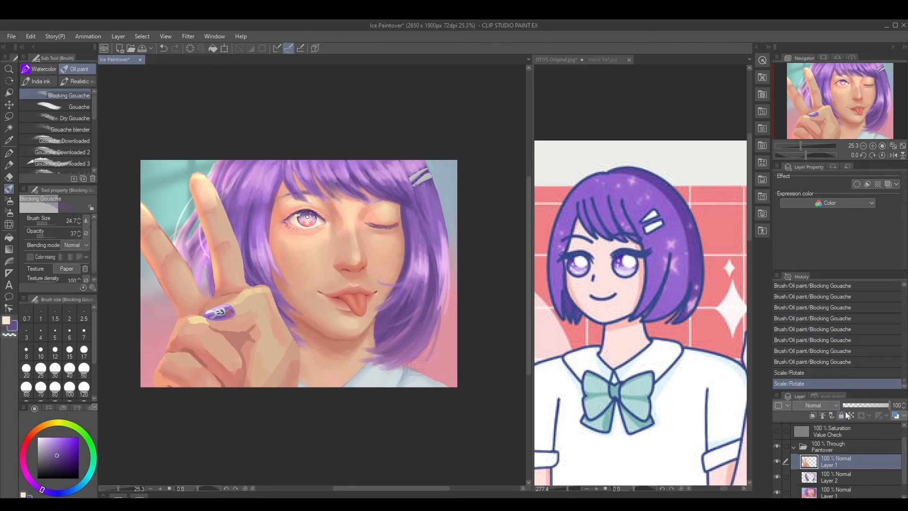
pyautogui.click(851, 415)
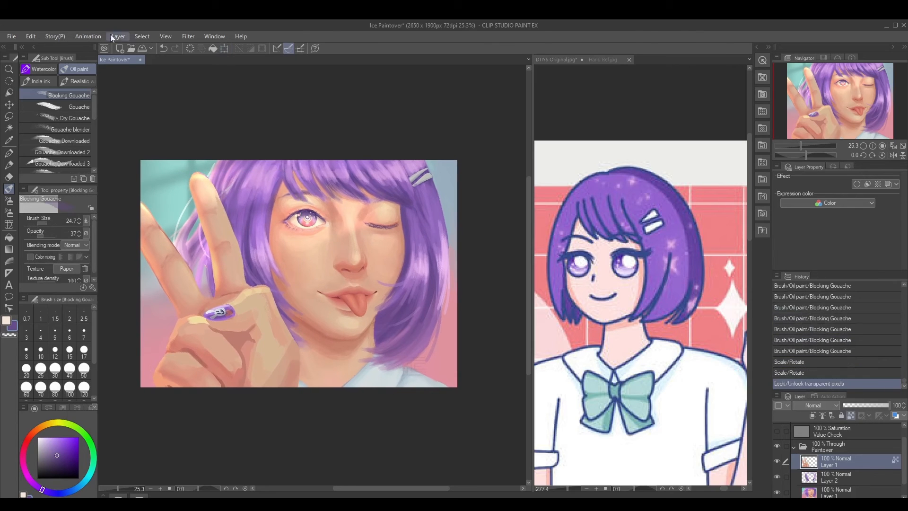
pyautogui.click(36, 34)
pyautogui.moveTo(155, 266)
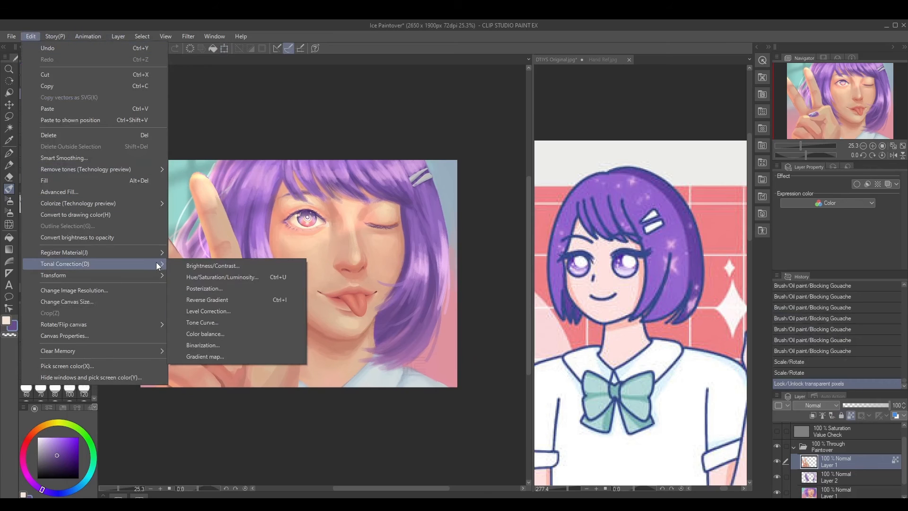
pyautogui.click(208, 309)
pyautogui.moveTo(231, 266); pyautogui.dragTo(494, 297)
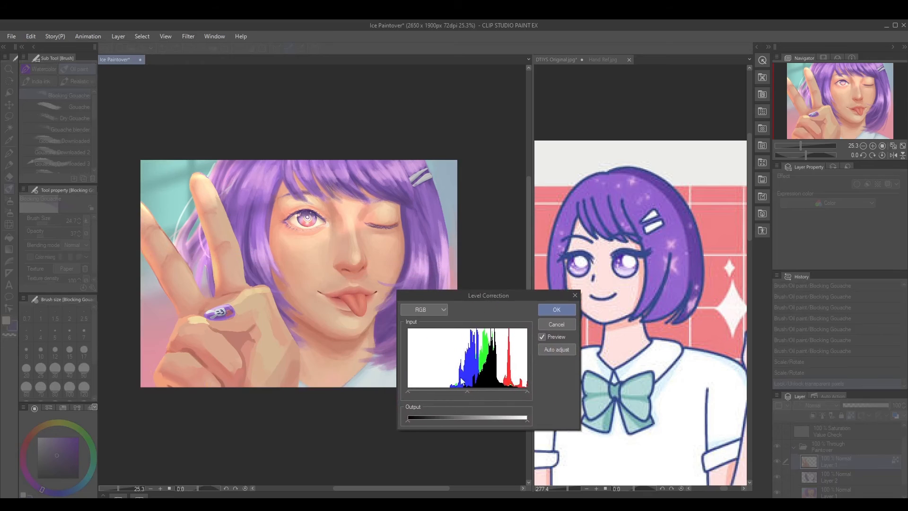
pyautogui.moveTo(466, 391); pyautogui.dragTo(483, 392)
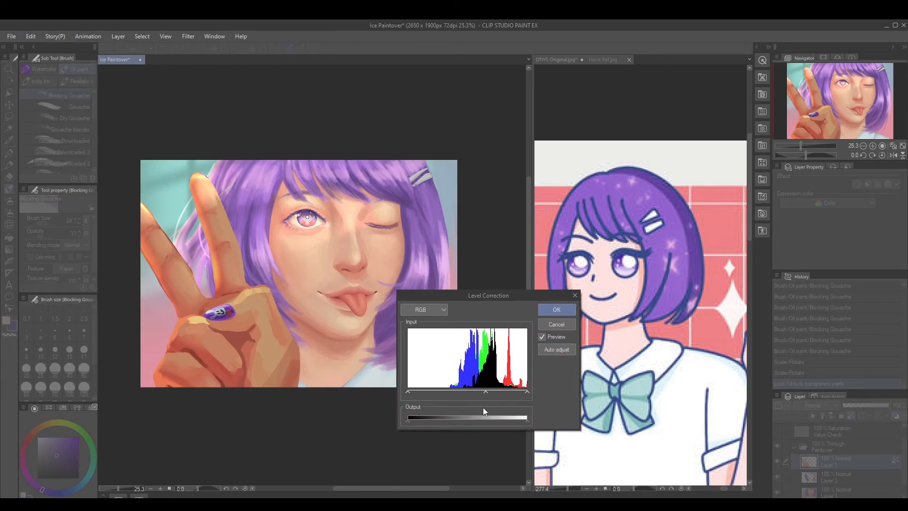
pyautogui.click(556, 324)
# Darken the enlarged hand with a Hue/Saturation/Luminosity correction, using saturation 5 and luminosity -17
pyautogui.click(30, 36)
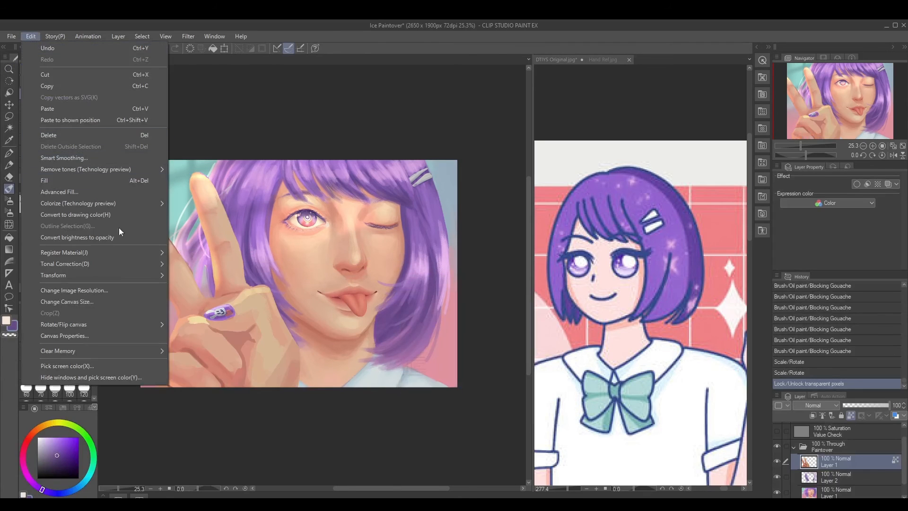
pyautogui.moveTo(141, 269)
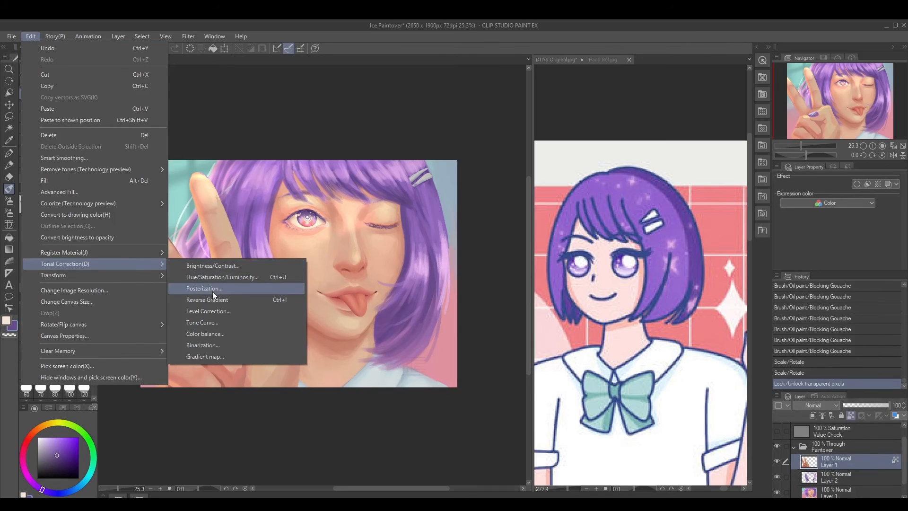
pyautogui.click(214, 277)
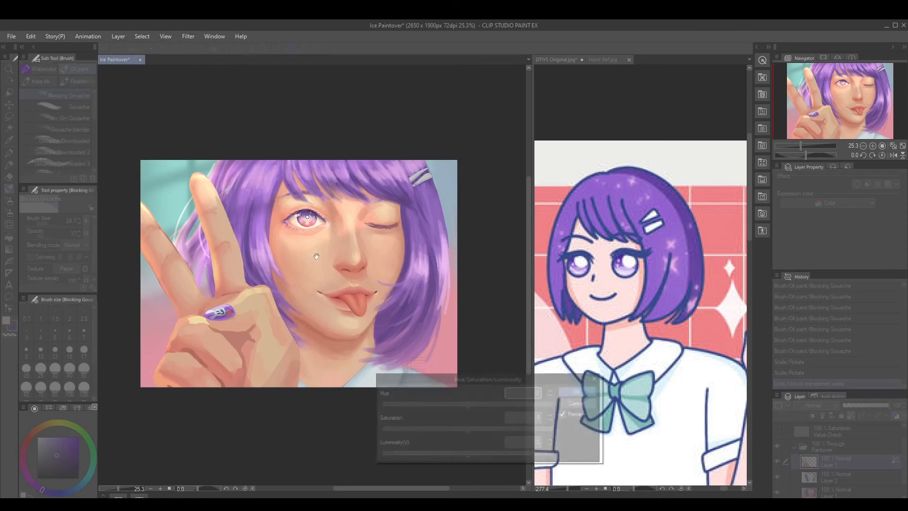
pyautogui.click(444, 457)
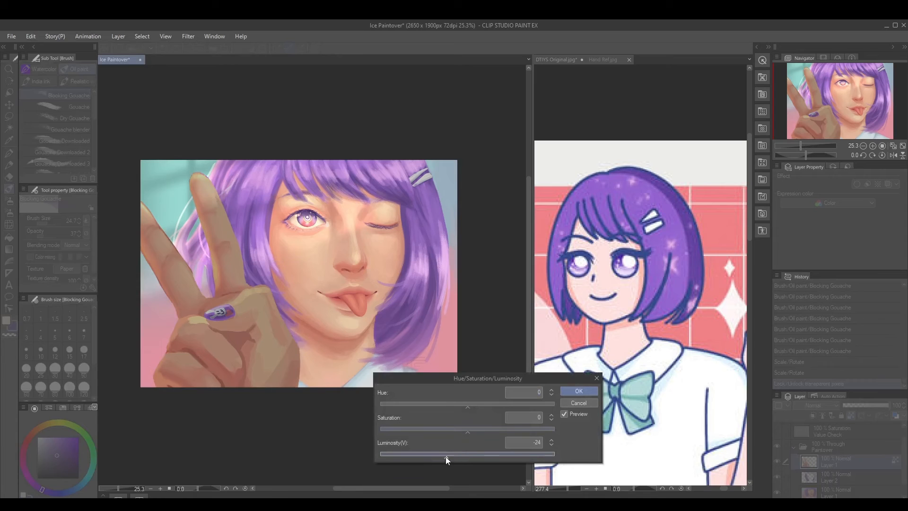
pyautogui.click(474, 430)
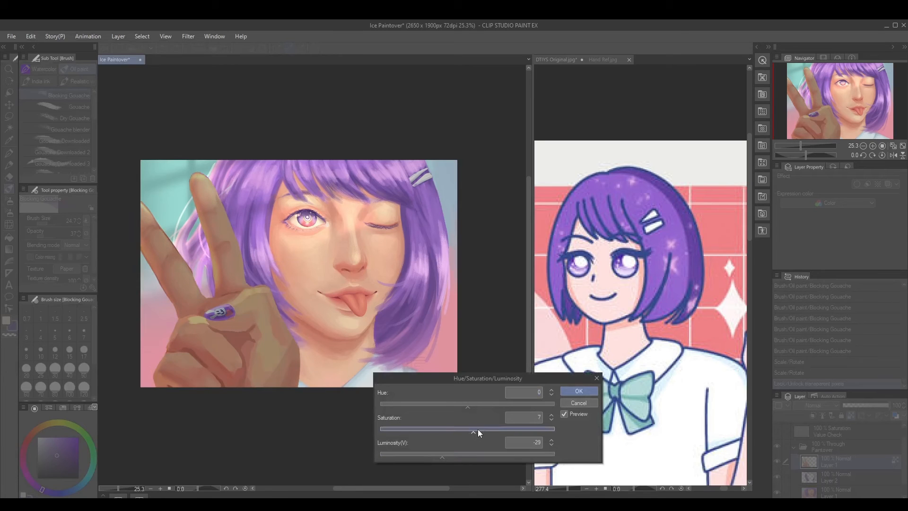
pyautogui.click(471, 429)
pyautogui.click(433, 455)
pyautogui.click(441, 455)
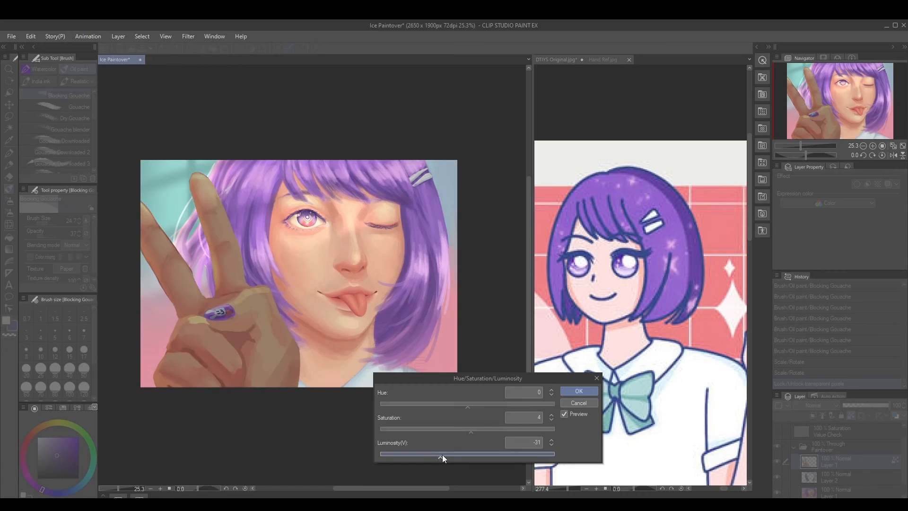
pyautogui.click(467, 431)
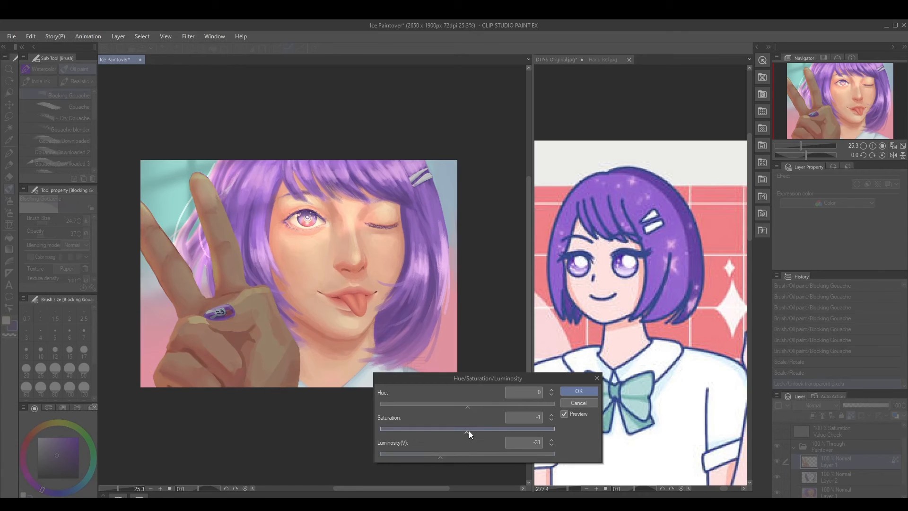
pyautogui.click(446, 456)
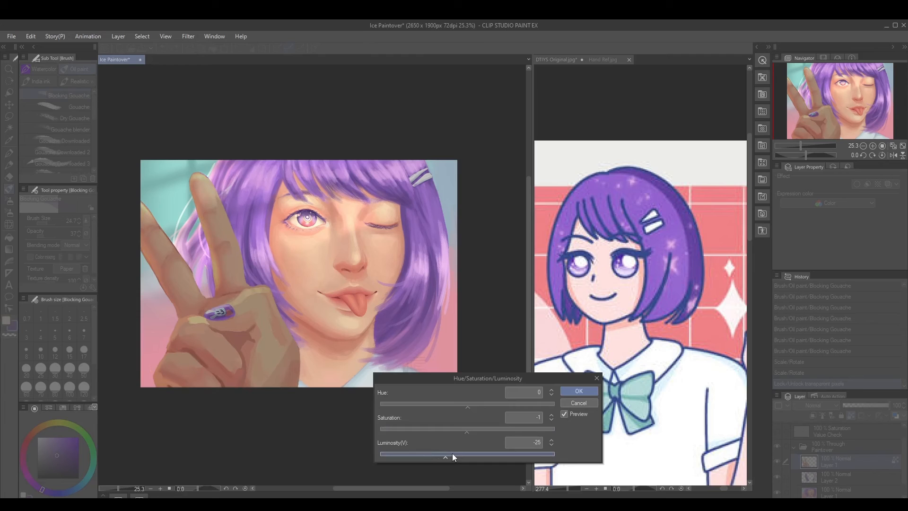
pyautogui.click(453, 454)
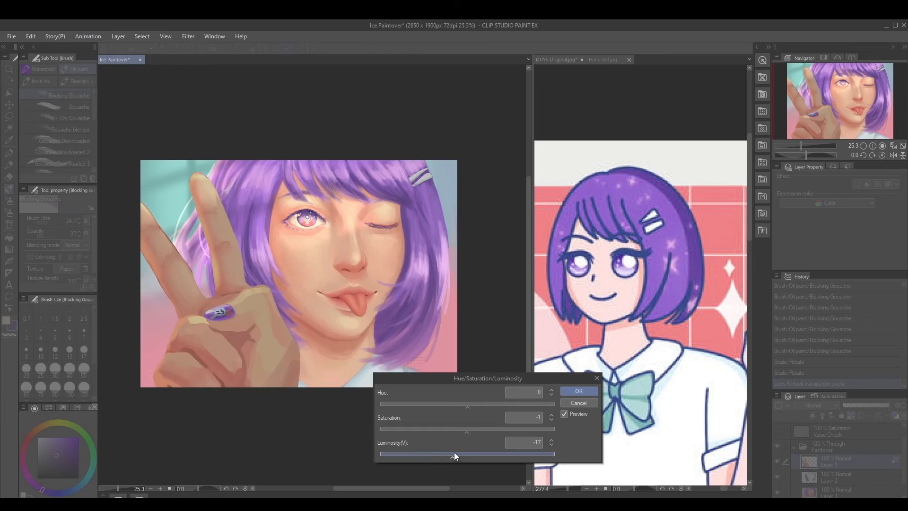
pyautogui.click(473, 430)
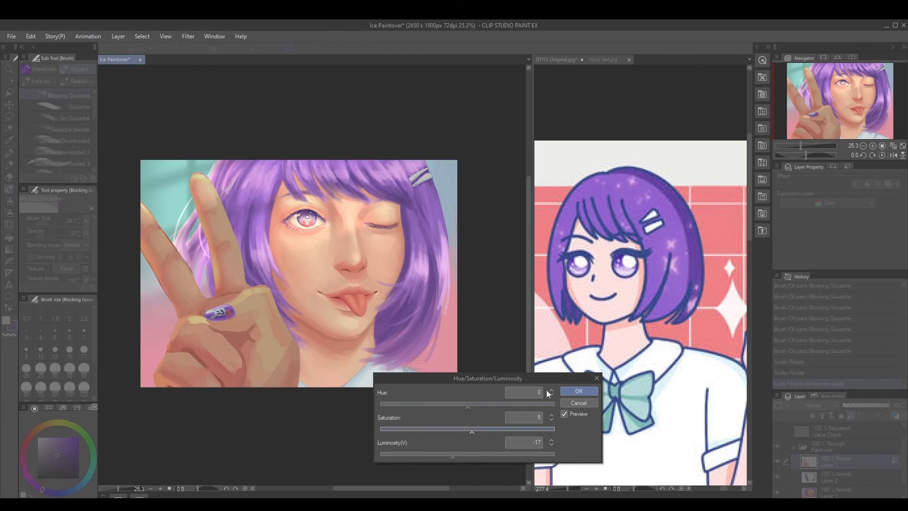
pyautogui.click(576, 391)
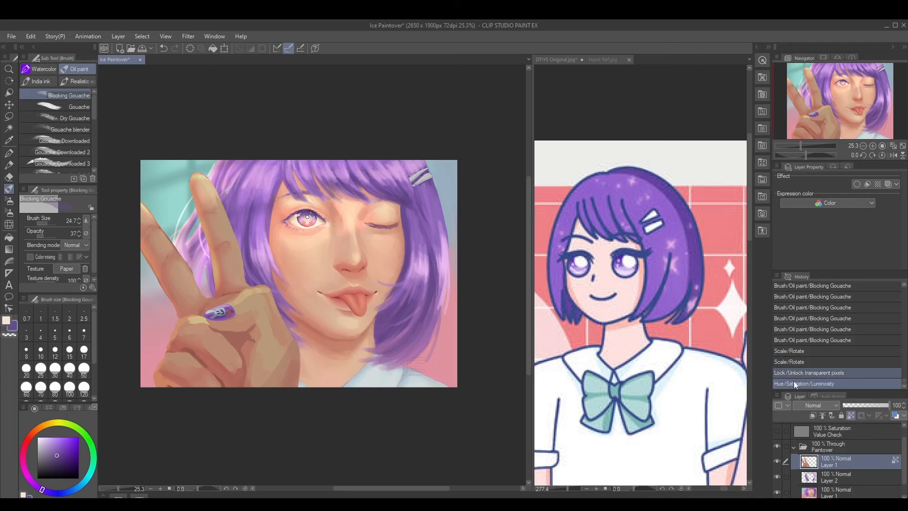
# Revert to the first Scale/Rotate history state, discarding the hand's second enlargement, the transparency lock and the darkening
pyautogui.click(811, 361)
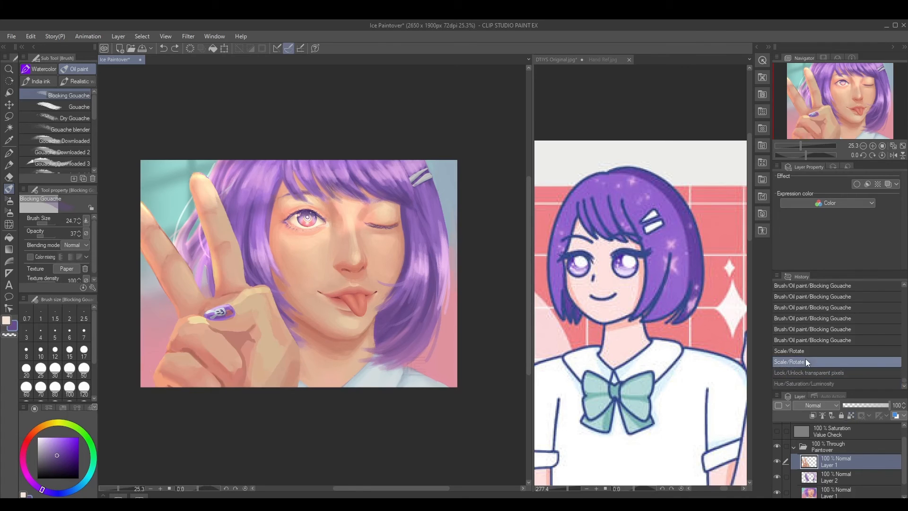
pyautogui.click(803, 351)
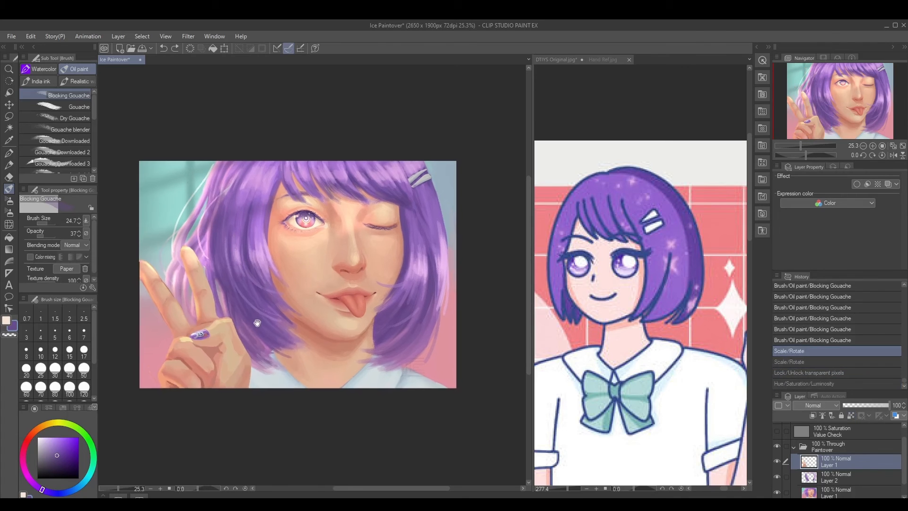
pyautogui.moveTo(252, 352); pyautogui.dragTo(256, 358)
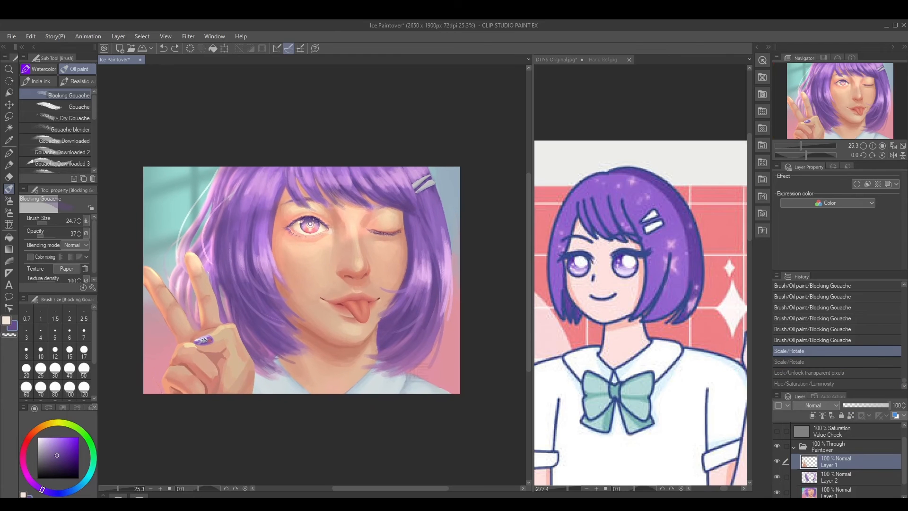
pyautogui.moveTo(323, 297); pyautogui.dragTo(324, 293)
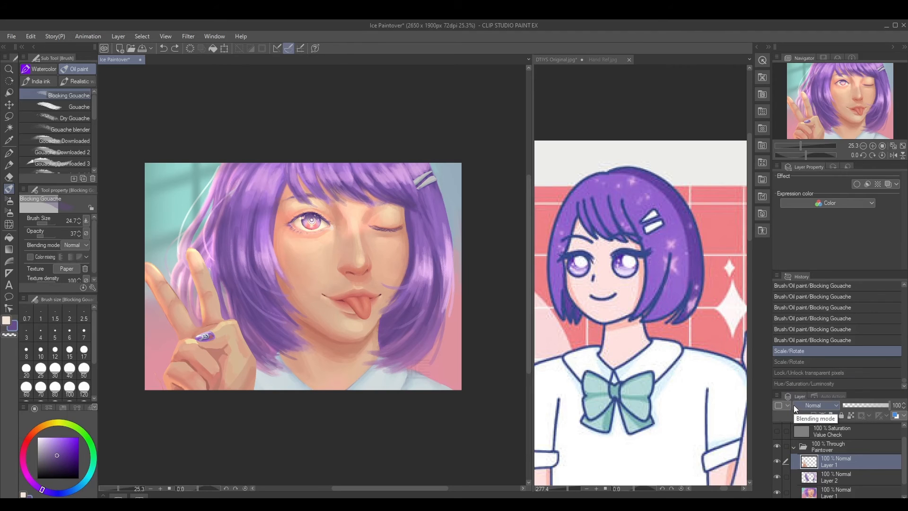
# Show the Saturation Value Check layer to examine the painting's values in grayscale, and hide it again
pyautogui.click(777, 430)
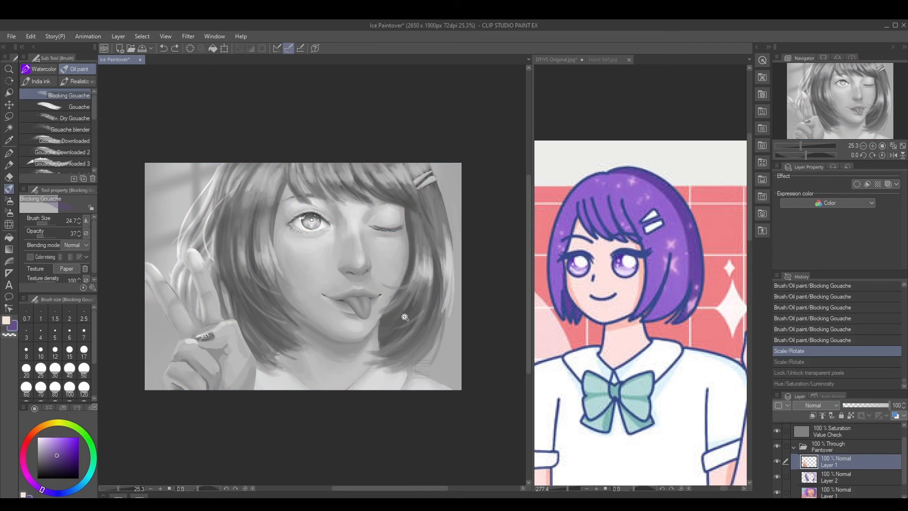
pyautogui.scroll(-2, 402, 316)
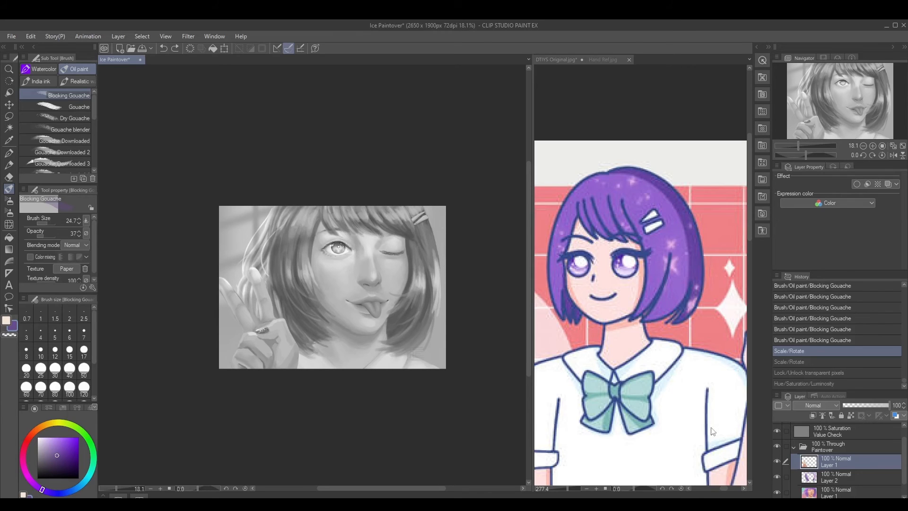
pyautogui.click(778, 430)
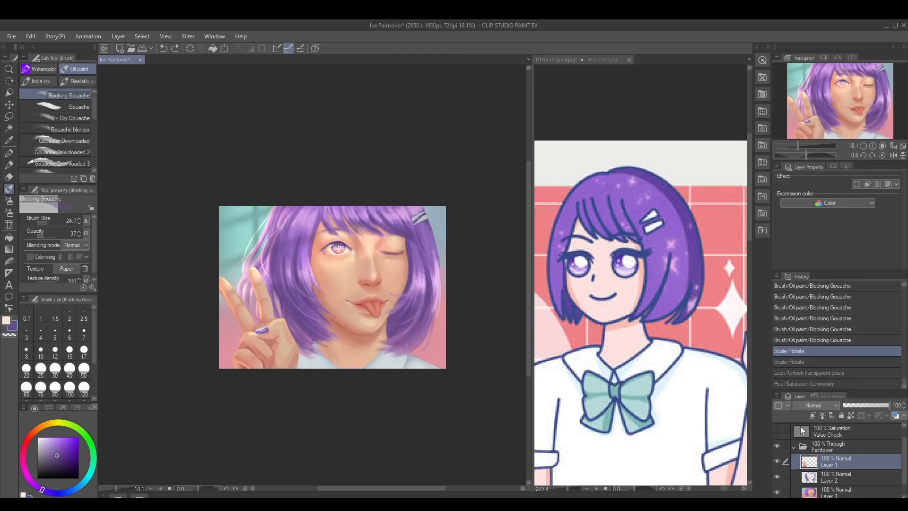
# Add a raster layer directly above the base portrait layer in the Paintover folder and choose white for painting
pyautogui.scroll(-1, 851, 473)
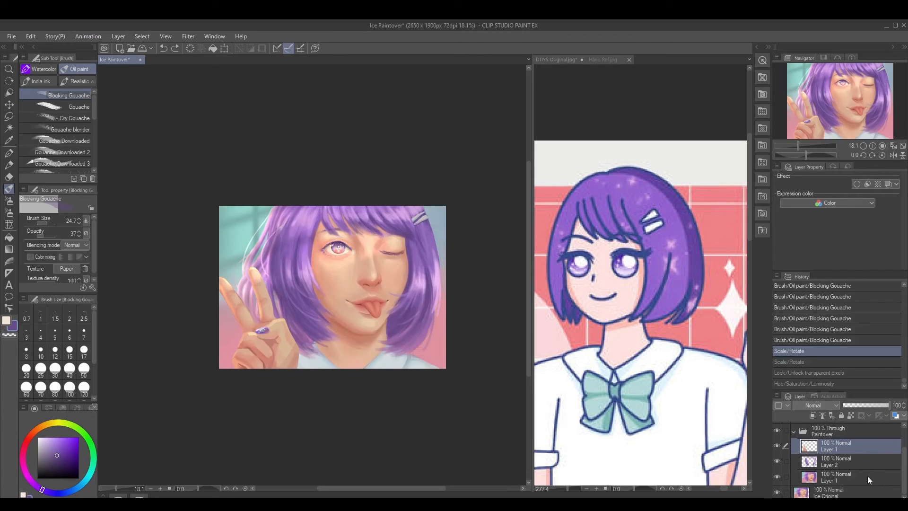
pyautogui.click(844, 476)
pyautogui.hotkey('ctrl', 'shift', 'n')
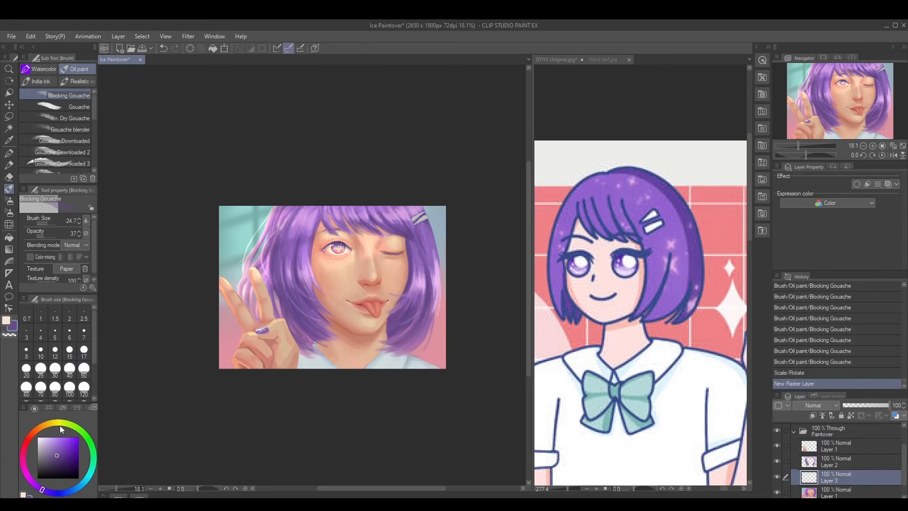
pyautogui.click(38, 438)
pyautogui.scroll(3, 249, 225)
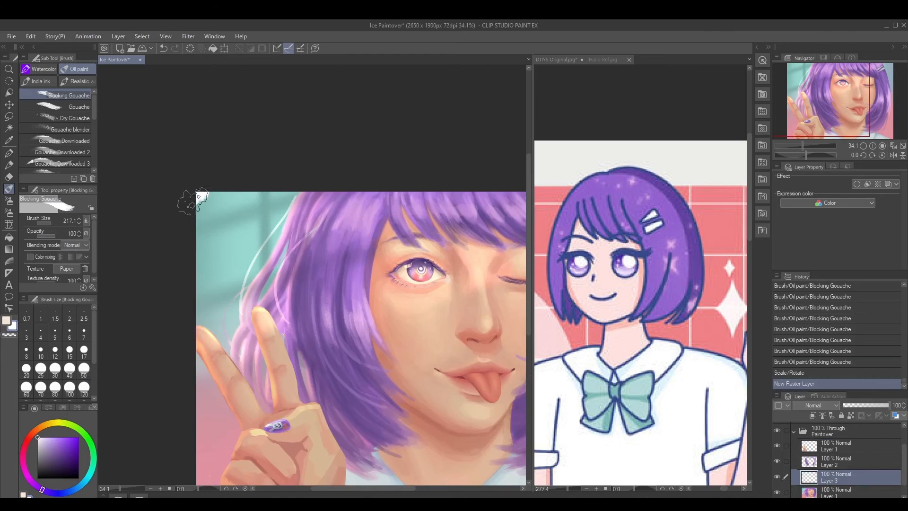
# Paint opaque white over the teal background beside the loose hair strands, reducing the brush size for the edges
pyautogui.moveTo(194, 201)
pyautogui.mouseDown()
pyautogui.moveTo(246, 237)
pyautogui.moveTo(249, 261)
pyautogui.mouseUp()
pyautogui.moveTo(225, 298); pyautogui.dragTo(270, 224)
pyautogui.moveTo(267, 262)
pyautogui.mouseDown()
pyautogui.moveTo(280, 200)
pyautogui.moveTo(269, 237)
pyautogui.moveTo(274, 227)
pyautogui.moveTo(240, 271)
pyautogui.moveTo(260, 201)
pyautogui.moveTo(257, 272)
pyautogui.mouseUp()
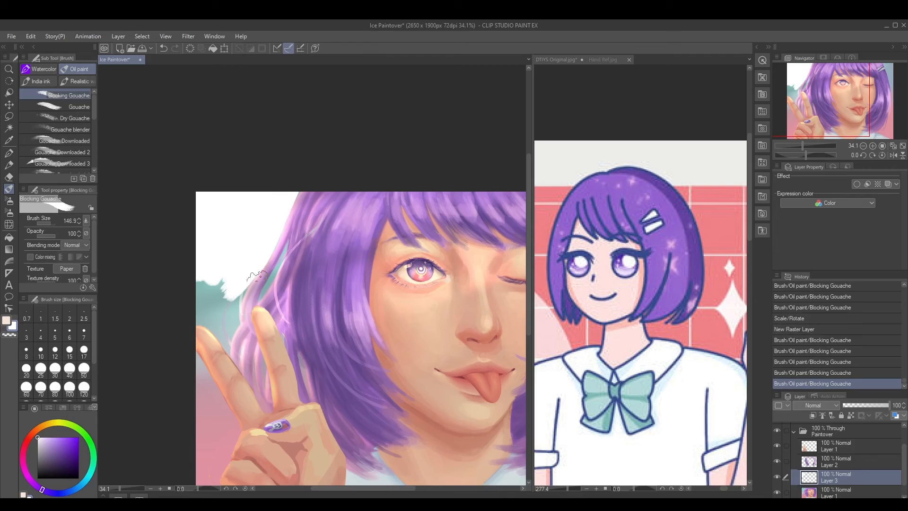
pyautogui.press('[')
pyautogui.moveTo(259, 303); pyautogui.dragTo(276, 270)
pyautogui.moveTo(271, 285); pyautogui.dragTo(288, 242)
# Extend the white background down around the peace-sign hand and into the gaps between the fingers and hair
pyautogui.press(']')
pyautogui.moveTo(197, 283)
pyautogui.mouseDown()
pyautogui.moveTo(203, 316)
pyautogui.moveTo(203, 270)
pyautogui.moveTo(213, 292)
pyautogui.moveTo(229, 287)
pyautogui.moveTo(217, 343)
pyautogui.moveTo(225, 361)
pyautogui.moveTo(245, 280)
pyautogui.mouseUp()
pyautogui.press(']')
pyautogui.press(']')
pyautogui.moveTo(227, 352); pyautogui.dragTo(217, 235)
pyautogui.moveTo(183, 268)
pyautogui.mouseDown()
pyautogui.moveTo(186, 252)
pyautogui.moveTo(214, 330)
pyautogui.mouseUp()
pyautogui.moveTo(209, 291)
pyautogui.mouseDown()
pyautogui.moveTo(203, 374)
pyautogui.moveTo(189, 376)
pyautogui.mouseUp()
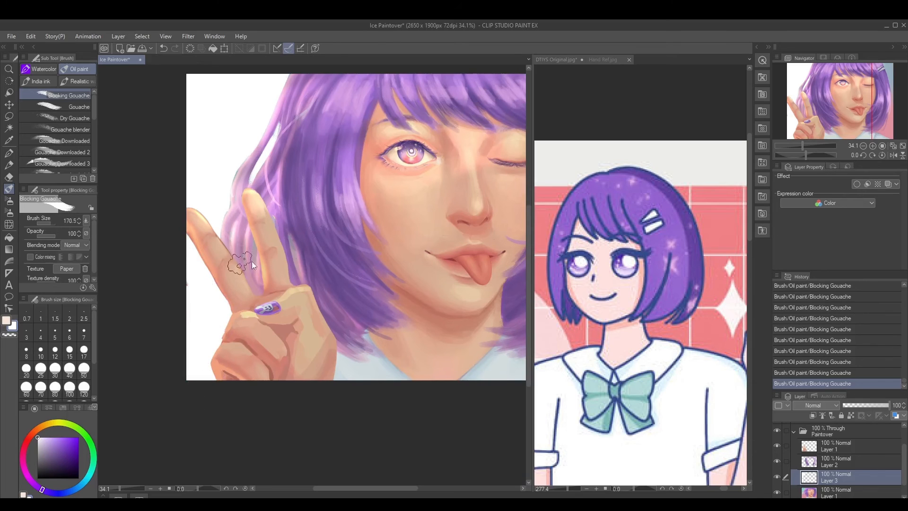
pyautogui.moveTo(251, 261)
pyautogui.keyDown('ctrl'); pyautogui.keyDown('alt'); pyautogui.mouseDown()
pyautogui.moveTo(243, 260)
pyautogui.moveTo(251, 282)
pyautogui.moveTo(256, 236)
pyautogui.moveTo(274, 230)
pyautogui.moveTo(301, 278)
pyautogui.mouseUp(); pyautogui.keyUp('alt'); pyautogui.keyUp('ctrl')
# Cover the pink background beside the clip-side hair and above the shoulder with white, enlarging the brush to 121.4
pyautogui.moveTo(413, 288); pyautogui.dragTo(317, 293)
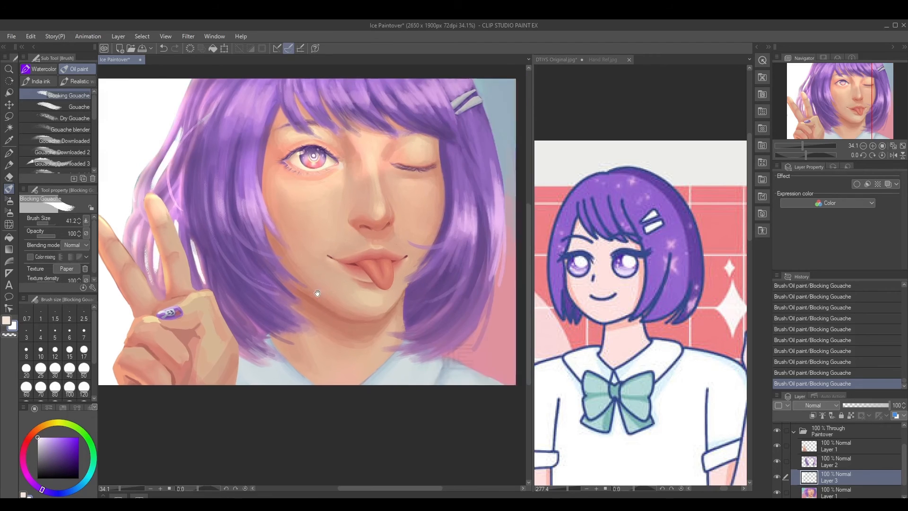
pyautogui.moveTo(451, 285); pyautogui.dragTo(315, 304)
pyautogui.moveTo(316, 377)
pyautogui.mouseDown()
pyautogui.moveTo(339, 359)
pyautogui.moveTo(324, 375)
pyautogui.moveTo(352, 317)
pyautogui.mouseUp()
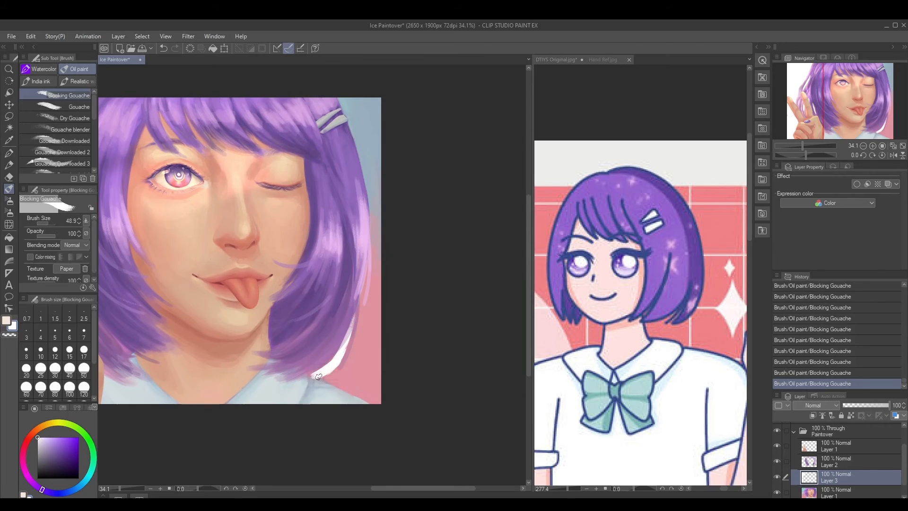
pyautogui.moveTo(318, 376)
pyautogui.mouseDown()
pyautogui.moveTo(384, 410)
pyautogui.moveTo(359, 379)
pyautogui.moveTo(330, 377)
pyautogui.moveTo(366, 339)
pyautogui.moveTo(344, 370)
pyautogui.moveTo(355, 362)
pyautogui.moveTo(365, 383)
pyautogui.moveTo(350, 377)
pyautogui.moveTo(374, 399)
pyautogui.mouseUp()
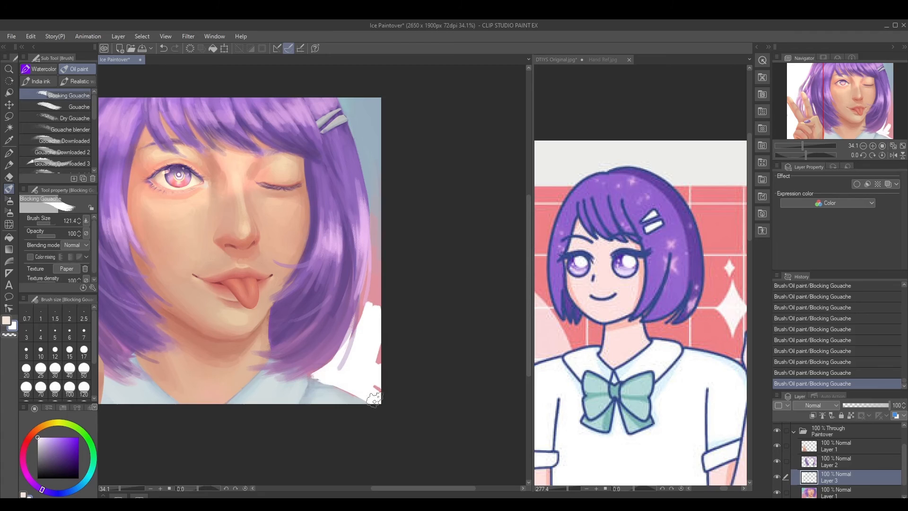
pyautogui.moveTo(350, 347)
pyautogui.mouseDown()
pyautogui.moveTo(386, 220)
pyautogui.moveTo(375, 315)
pyautogui.moveTo(384, 374)
pyautogui.mouseUp()
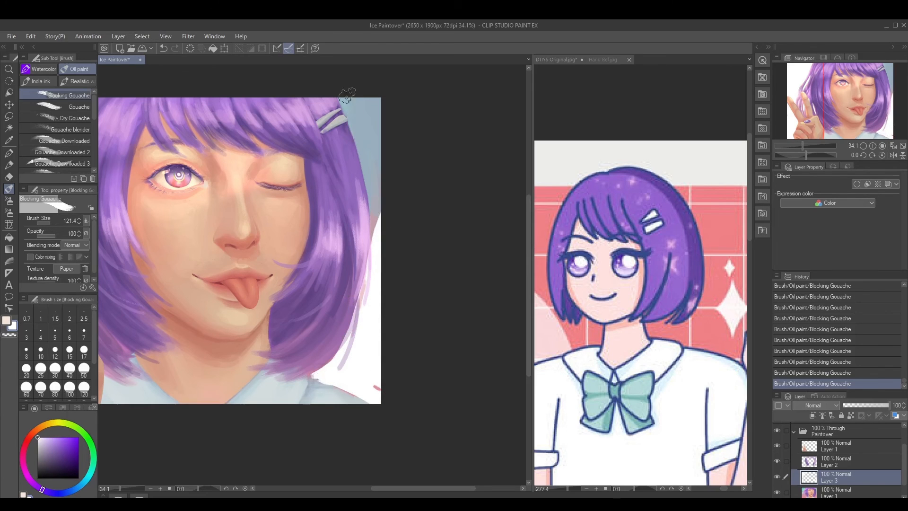
# Paint the blue-grey background beside the hair clip white at brush size 76.7, and switch to the Kneaded eraser
pyautogui.moveTo(346, 97)
pyautogui.mouseDown()
pyautogui.moveTo(372, 157)
pyautogui.moveTo(377, 211)
pyautogui.mouseUp()
pyautogui.hotkey('ctrl', 'z')
pyautogui.press('[')
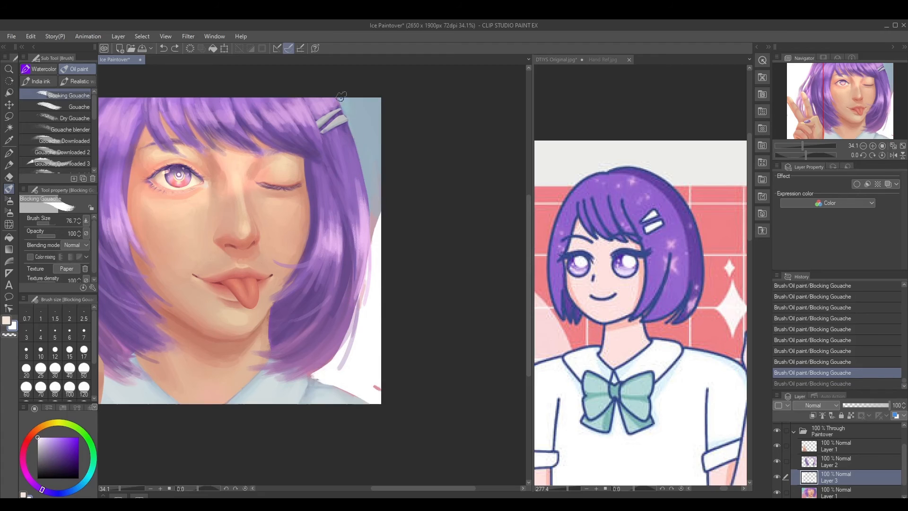
pyautogui.moveTo(340, 96)
pyautogui.mouseDown()
pyautogui.moveTo(366, 170)
pyautogui.moveTo(356, 136)
pyautogui.moveTo(375, 246)
pyautogui.moveTo(385, 213)
pyautogui.moveTo(363, 136)
pyautogui.moveTo(380, 183)
pyautogui.mouseUp()
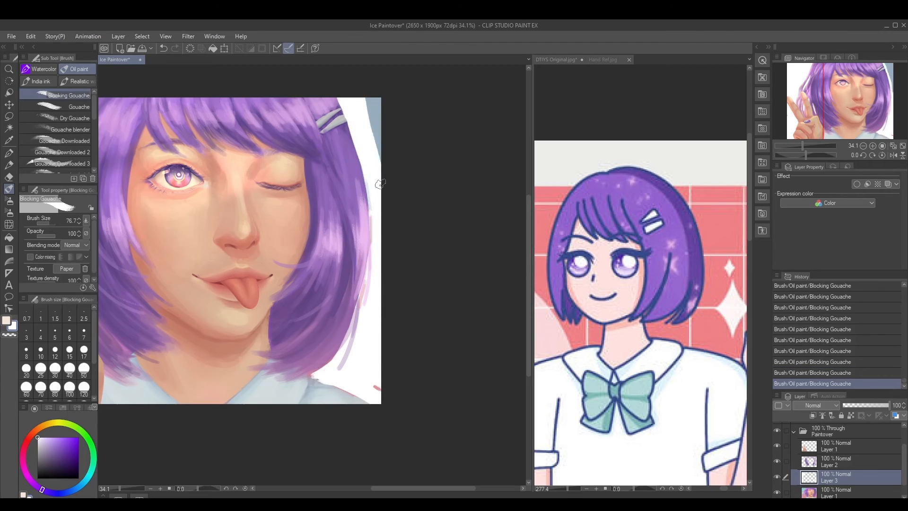
pyautogui.moveTo(374, 98); pyautogui.dragTo(377, 163)
pyautogui.press('e')
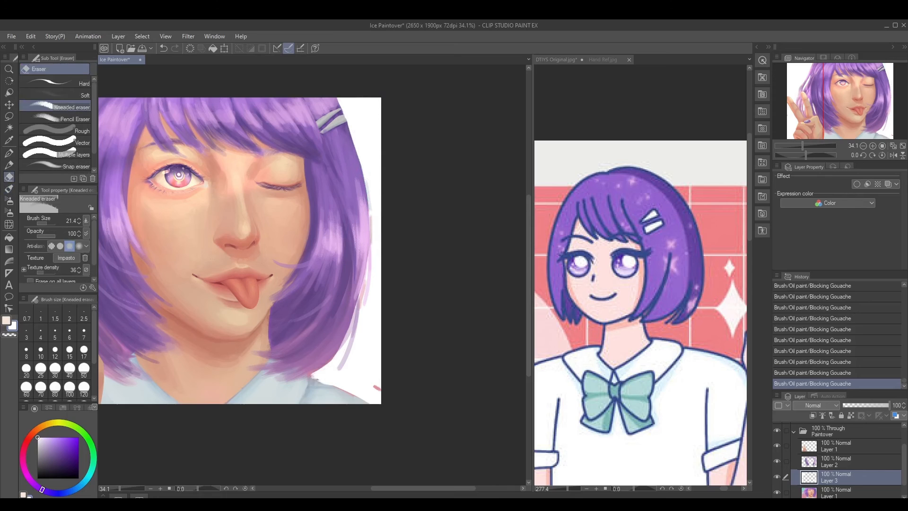
# Clean up the clip-side hair's outer edge by alternating Kneaded eraser strokes at size 65.4 with white touch-ups at 76.7
pyautogui.moveTo(367, 190); pyautogui.dragTo(369, 217)
pyautogui.moveTo(368, 182); pyautogui.dragTo(364, 245)
pyautogui.moveTo(366, 208); pyautogui.dragTo(360, 265)
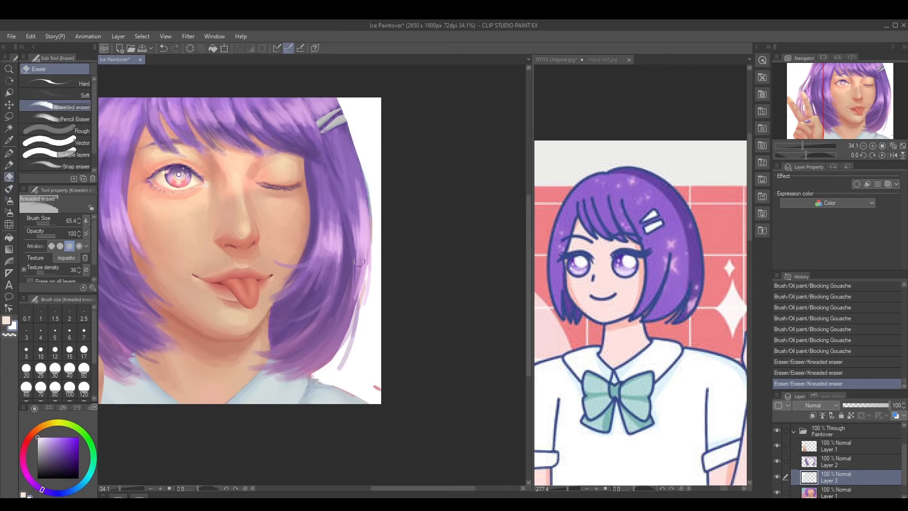
pyautogui.press('b')
pyautogui.moveTo(369, 312); pyautogui.dragTo(372, 263)
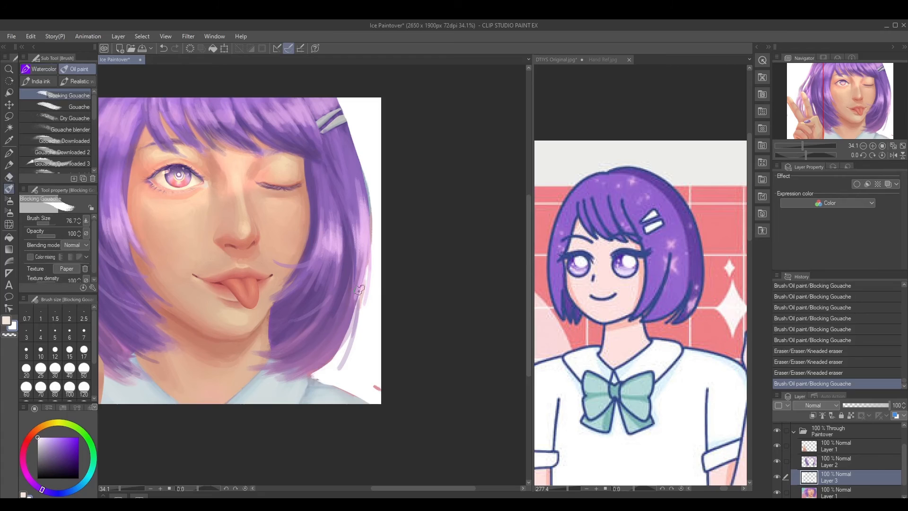
pyautogui.press('e')
pyautogui.moveTo(353, 326); pyautogui.dragTo(365, 227)
pyautogui.moveTo(365, 231); pyautogui.dragTo(364, 246)
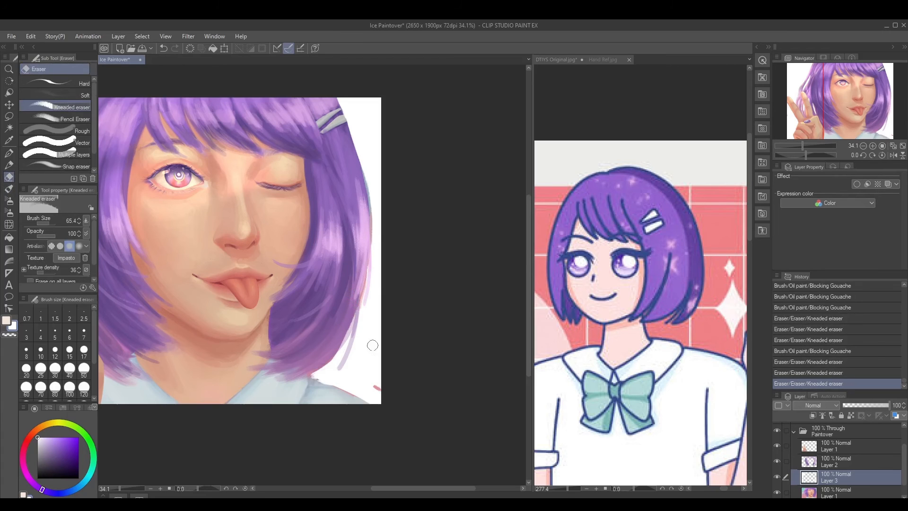
# Paint the remaining background patches beside the hair tips and above the shoulder white at brush size 60.2
pyautogui.press('b')
pyautogui.moveTo(377, 385)
pyautogui.mouseDown()
pyautogui.moveTo(312, 377)
pyautogui.moveTo(374, 403)
pyautogui.mouseUp()
pyautogui.moveTo(368, 283)
pyautogui.mouseDown()
pyautogui.moveTo(362, 306)
pyautogui.moveTo(370, 296)
pyautogui.mouseUp()
pyautogui.moveTo(373, 326)
pyautogui.mouseDown()
pyautogui.moveTo(348, 323)
pyautogui.moveTo(350, 332)
pyautogui.mouseUp()
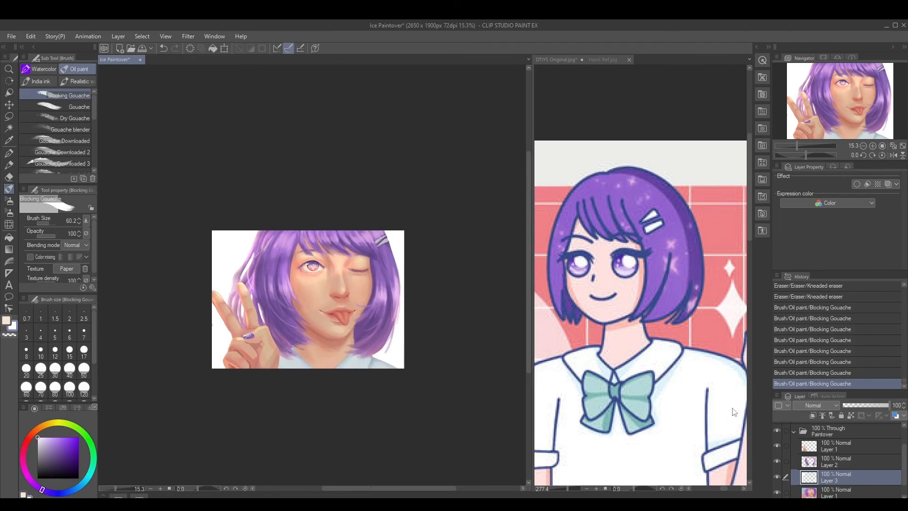
# Set the white background layer's blending mode to Screen and lower its opacity to 20%
pyautogui.click(804, 405)
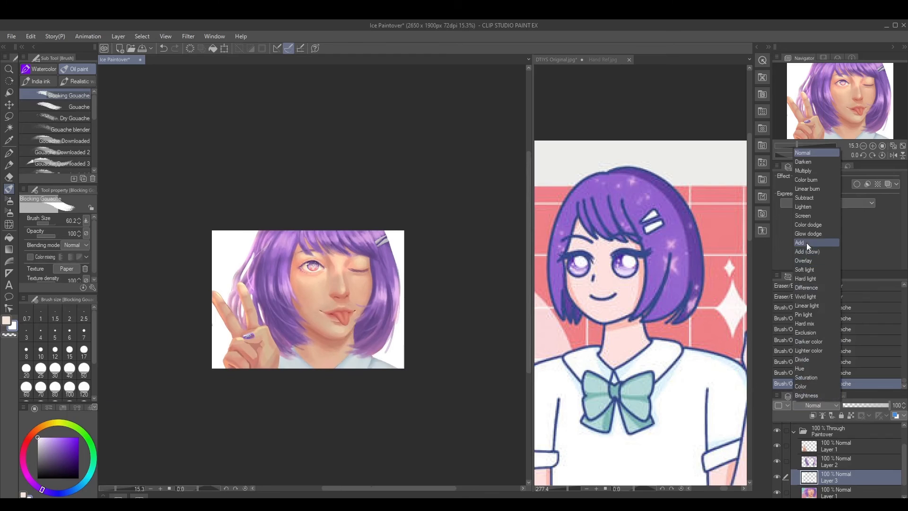
pyautogui.click(804, 215)
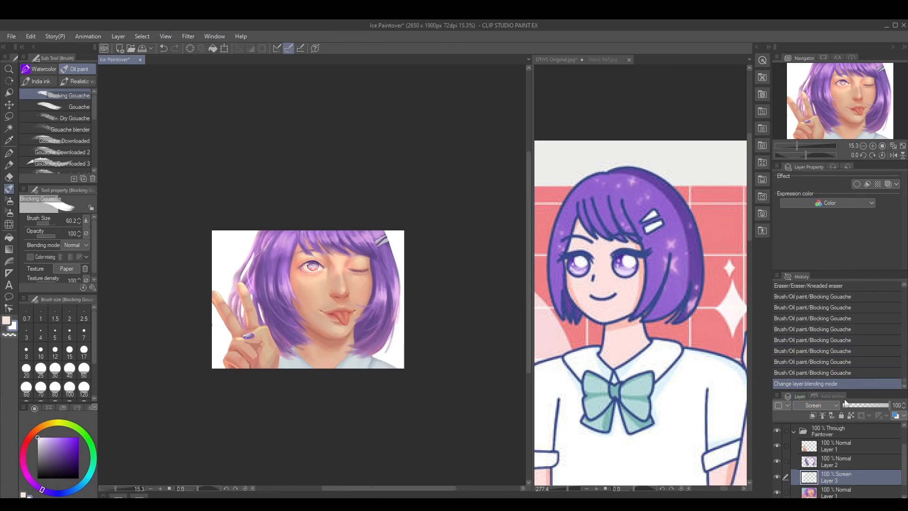
pyautogui.moveTo(849, 405); pyautogui.dragTo(852, 407)
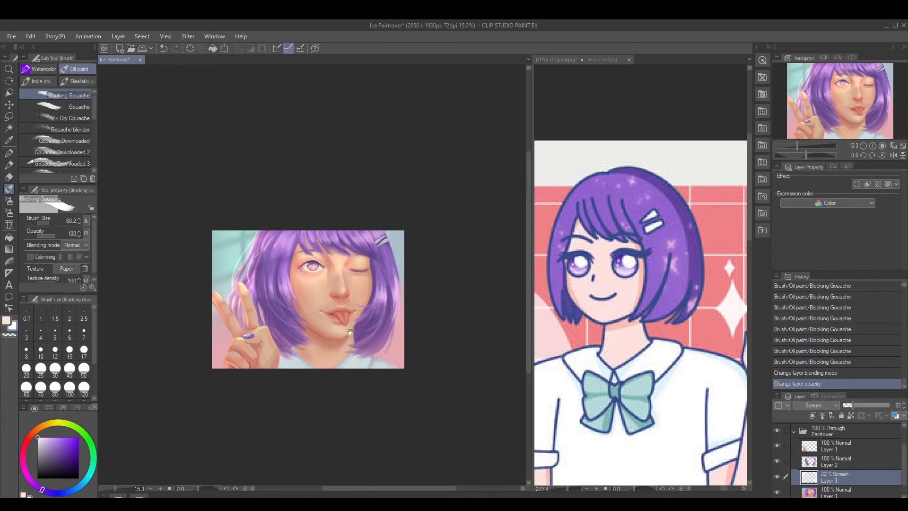
pyautogui.moveTo(350, 332); pyautogui.dragTo(342, 327)
pyautogui.moveTo(862, 405); pyautogui.dragTo(848, 407)
# Try the Add (Glow) and Glow dodge blending modes on the white background layer and return it to Screen
pyautogui.click(821, 403)
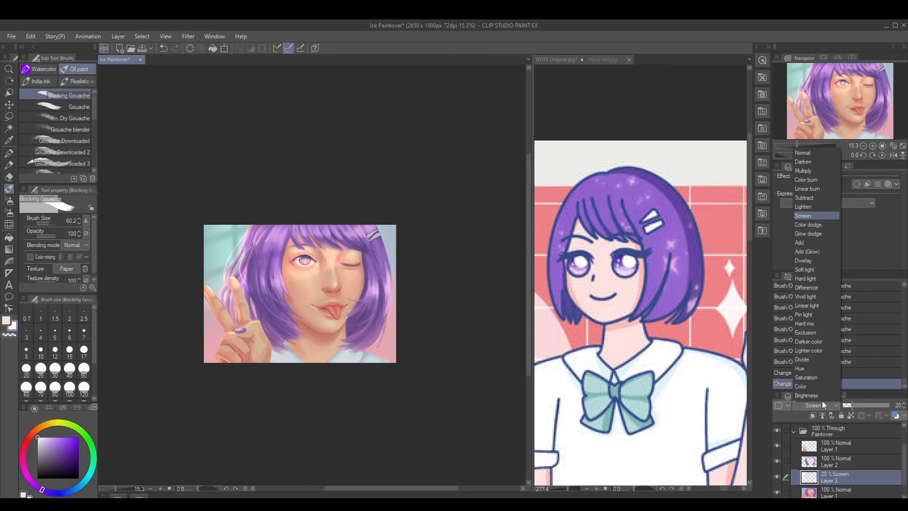
pyautogui.click(801, 250)
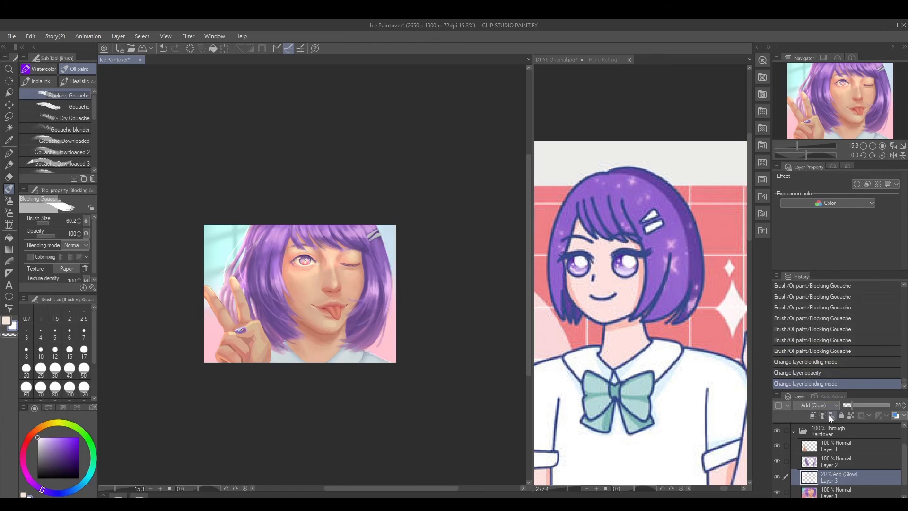
pyautogui.click(825, 406)
pyautogui.click(810, 233)
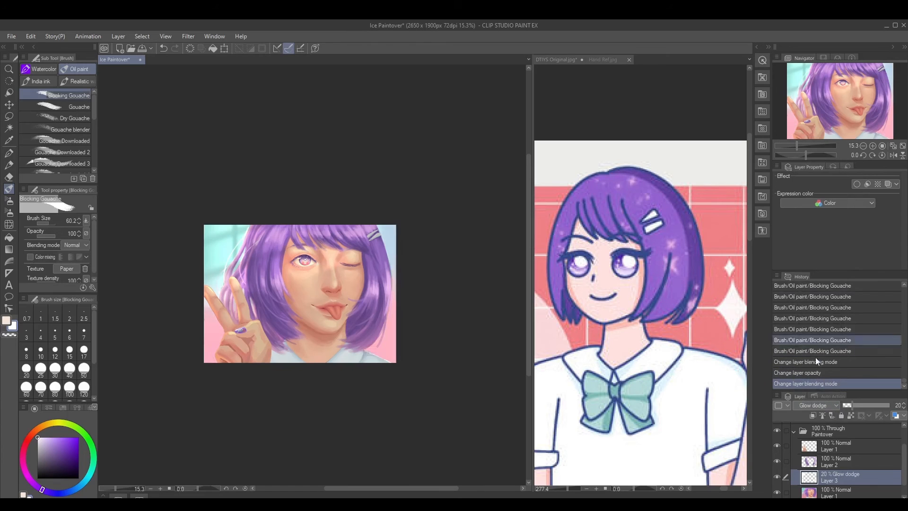
pyautogui.click(823, 405)
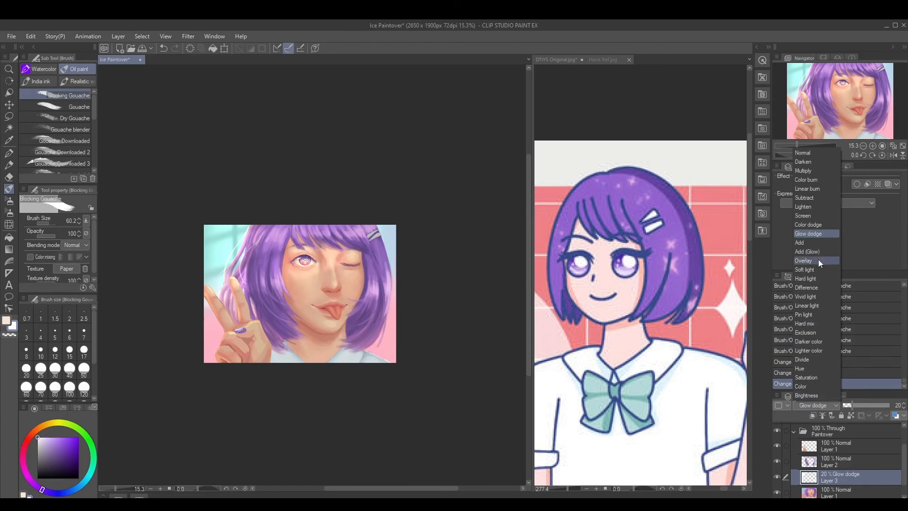
pyautogui.click(806, 215)
# Compare the painting with the Screen layer hidden and shown, and set that layer's opacity to 26%
pyautogui.moveTo(850, 408); pyautogui.dragTo(849, 405)
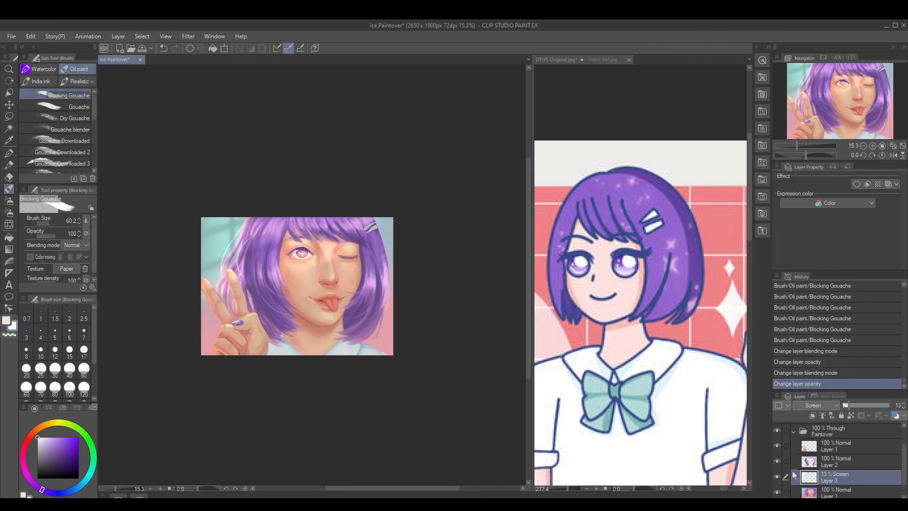
pyautogui.click(780, 478)
pyautogui.click(781, 479)
pyautogui.click(778, 477)
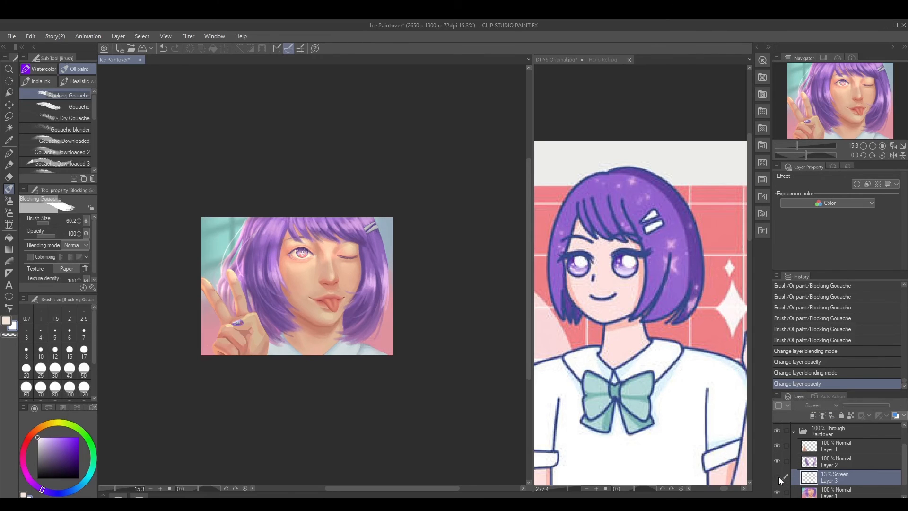
pyautogui.click(777, 478)
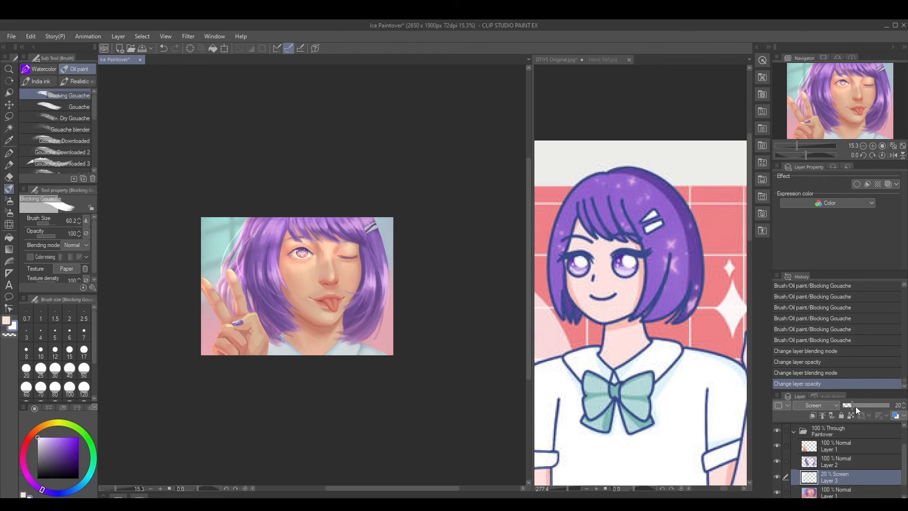
pyautogui.moveTo(864, 405); pyautogui.dragTo(855, 407)
# Check the painting's values in greyscale by briefly showing the Value Check layer
pyautogui.scroll(2, 904, 476)
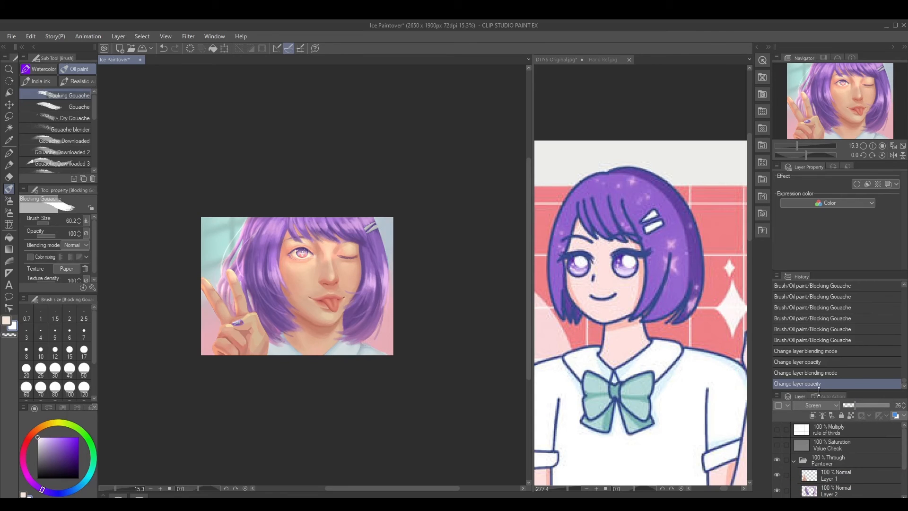
pyautogui.click(777, 445)
pyautogui.click(777, 444)
# Create a new raster layer and move it to the top of the Paintover folder
pyautogui.scroll(-3, 830, 445)
pyautogui.click(830, 445)
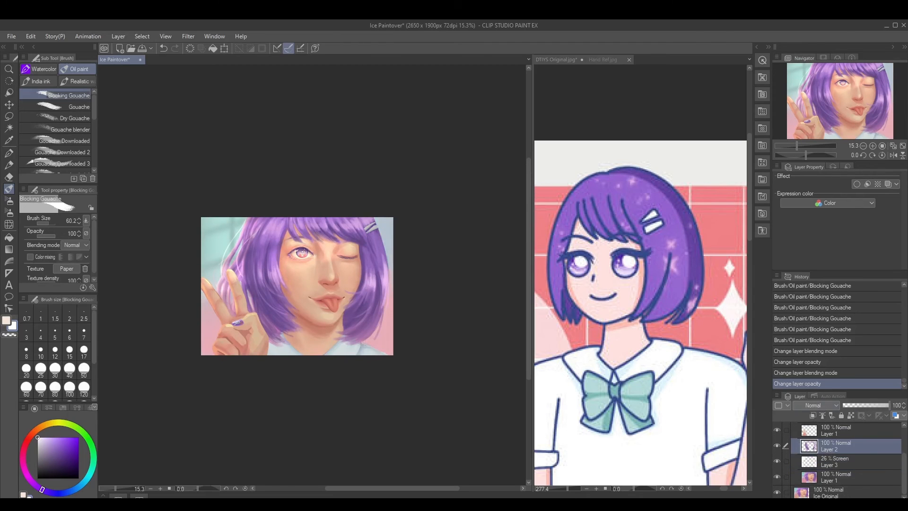
pyautogui.hotkey('ctrl', 'shift', 'n')
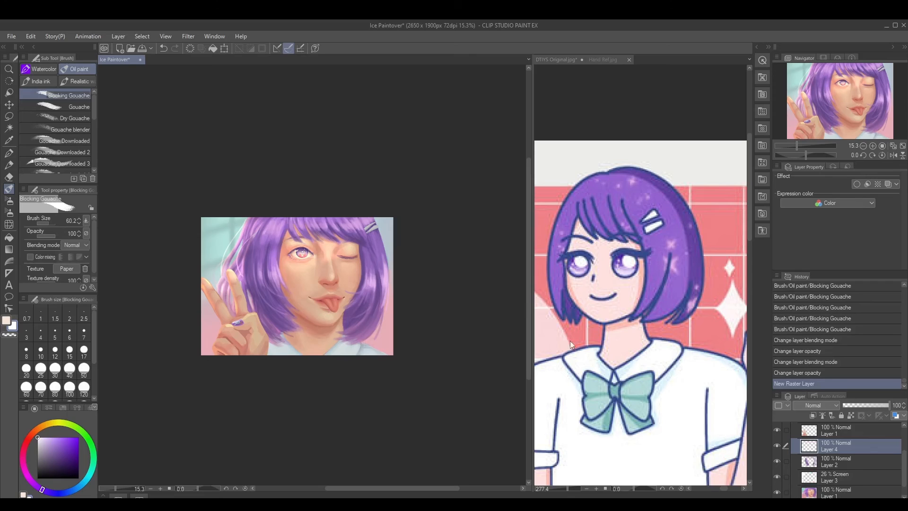
pyautogui.moveTo(865, 444); pyautogui.dragTo(864, 431)
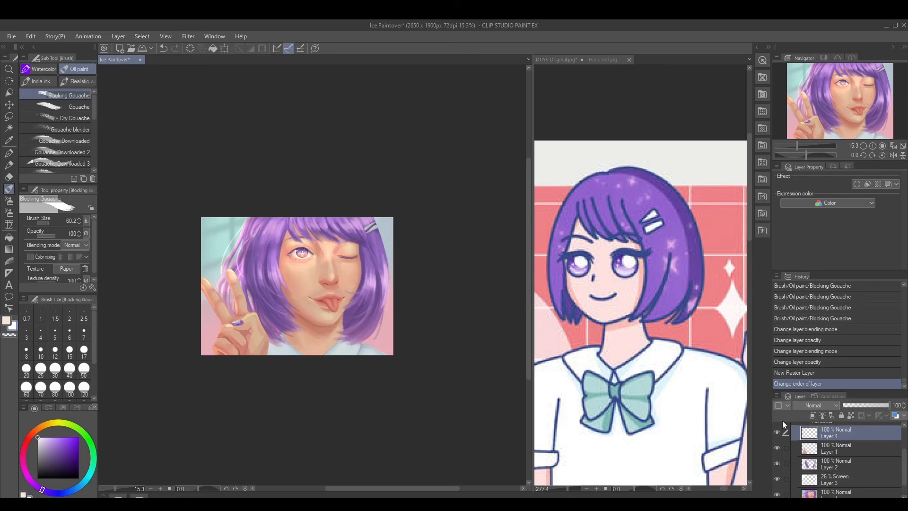
# Choose a muted dark plum colour and block a broad band over the face and fringe at brush size 459.9
pyautogui.click(58, 466)
pyautogui.click(21, 456)
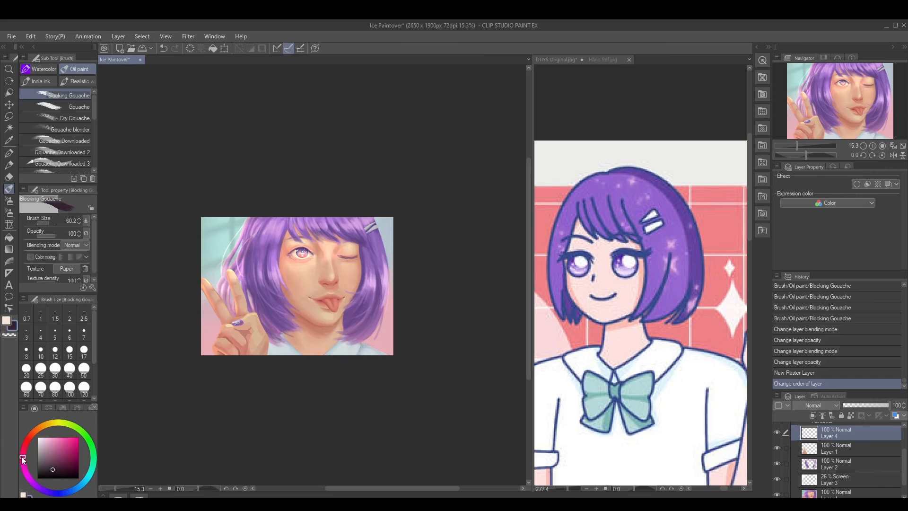
pyautogui.click(50, 459)
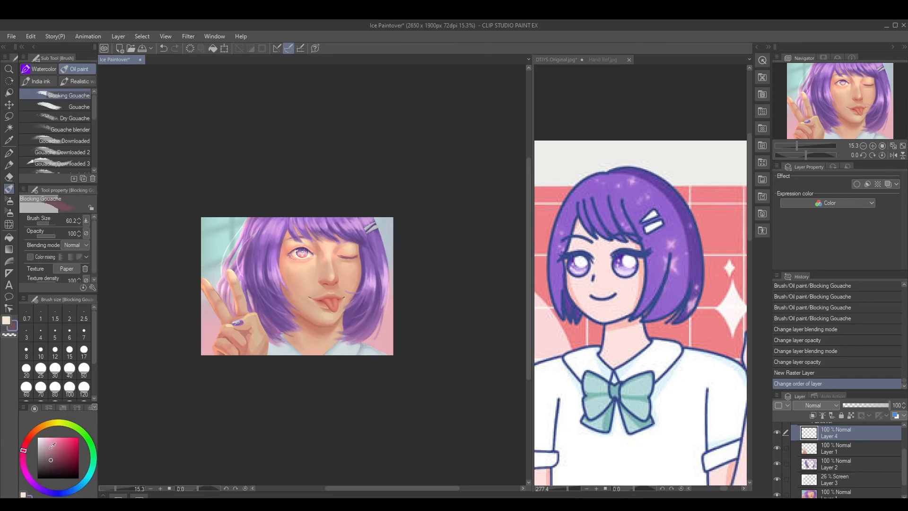
pyautogui.moveTo(287, 206)
pyautogui.mouseDown()
pyautogui.moveTo(300, 328)
pyautogui.moveTo(298, 240)
pyautogui.moveTo(322, 323)
pyautogui.moveTo(312, 224)
pyautogui.moveTo(331, 288)
pyautogui.mouseUp()
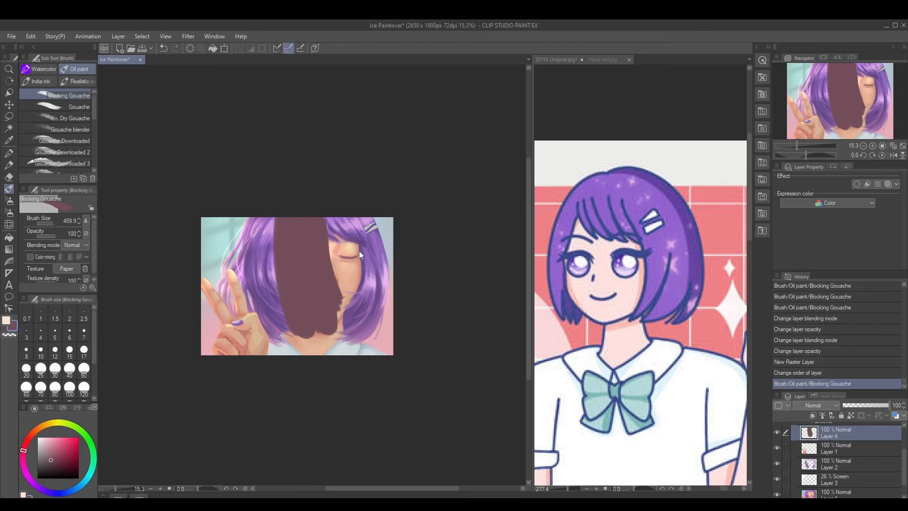
# Block plum along the hair edge beside the clip with a smaller brush and undo the last two strokes
pyautogui.scroll(3, 377, 231)
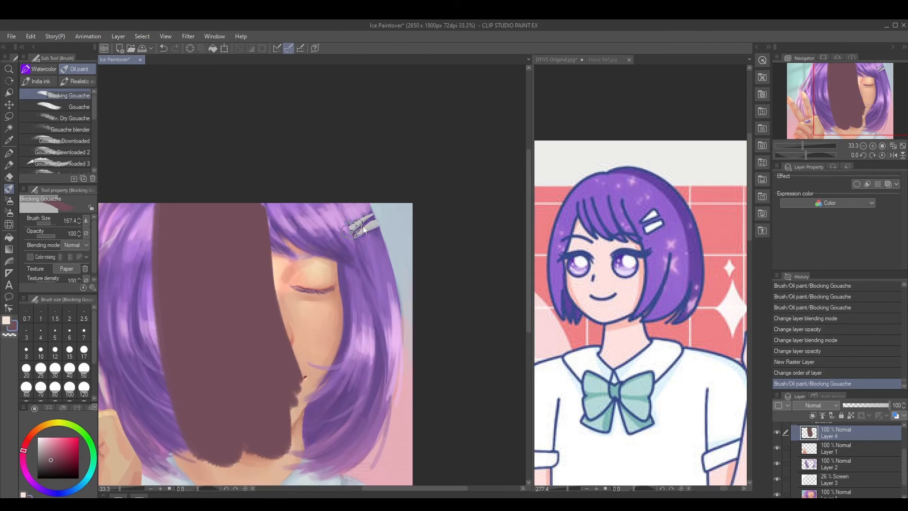
pyautogui.moveTo(363, 226); pyautogui.dragTo(361, 227)
pyautogui.moveTo(355, 197); pyautogui.dragTo(387, 295)
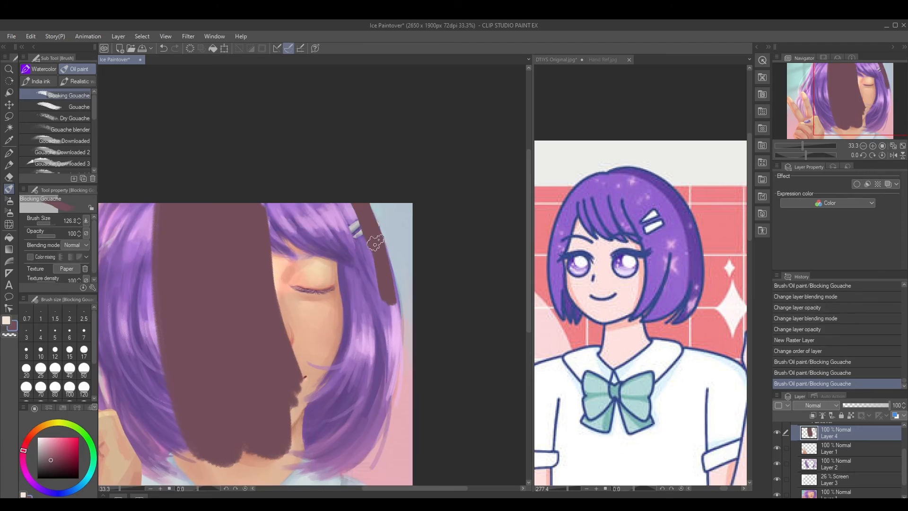
pyautogui.press('y')
pyautogui.hotkey('ctrl', 'z')
pyautogui.hotkey('ctrl', 'z')
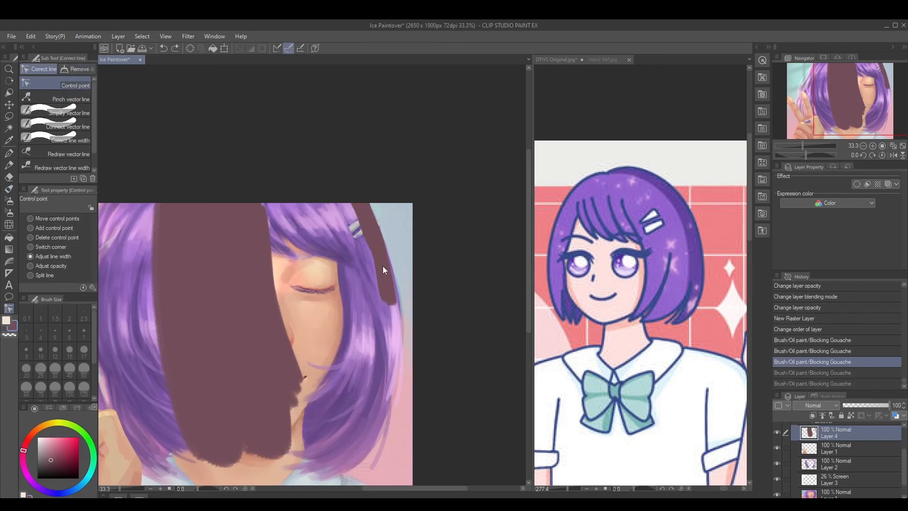
# Fill the clip-side hair's outer contour with plum down to its tips, using a reduced brush size
pyautogui.press('b')
pyautogui.press('[')
pyautogui.press('[')
pyautogui.moveTo(378, 240); pyautogui.dragTo(396, 364)
pyautogui.moveTo(386, 360); pyautogui.dragTo(393, 211)
pyautogui.moveTo(339, 326)
pyautogui.mouseDown()
pyautogui.moveTo(383, 275)
pyautogui.moveTo(400, 211)
pyautogui.mouseUp()
pyautogui.moveTo(397, 212)
pyautogui.mouseDown()
pyautogui.moveTo(404, 191)
pyautogui.moveTo(402, 205)
pyautogui.mouseUp()
pyautogui.moveTo(377, 320)
pyautogui.mouseDown()
pyautogui.moveTo(406, 222)
pyautogui.moveTo(405, 171)
pyautogui.mouseUp()
# Block in the shoulder below the clip-side hair with plum at brush size 84.5
pyautogui.moveTo(315, 320); pyautogui.dragTo(387, 363)
pyautogui.moveTo(326, 321)
pyautogui.mouseDown()
pyautogui.moveTo(387, 364)
pyautogui.moveTo(327, 322)
pyautogui.moveTo(385, 353)
pyautogui.mouseUp()
pyautogui.moveTo(326, 322); pyautogui.dragTo(419, 369)
# Cover the face, neck, collar and inner hair with plum at brush size 258.9, reducing it to 177.6
pyautogui.moveTo(236, 337); pyautogui.dragTo(431, 336)
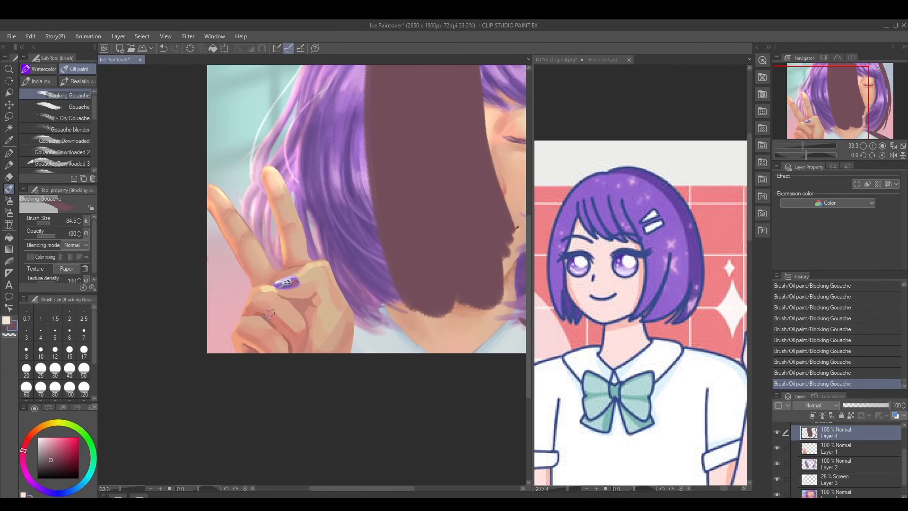
pyautogui.moveTo(339, 244)
pyautogui.mouseDown()
pyautogui.moveTo(297, 292)
pyautogui.moveTo(310, 300)
pyautogui.mouseUp()
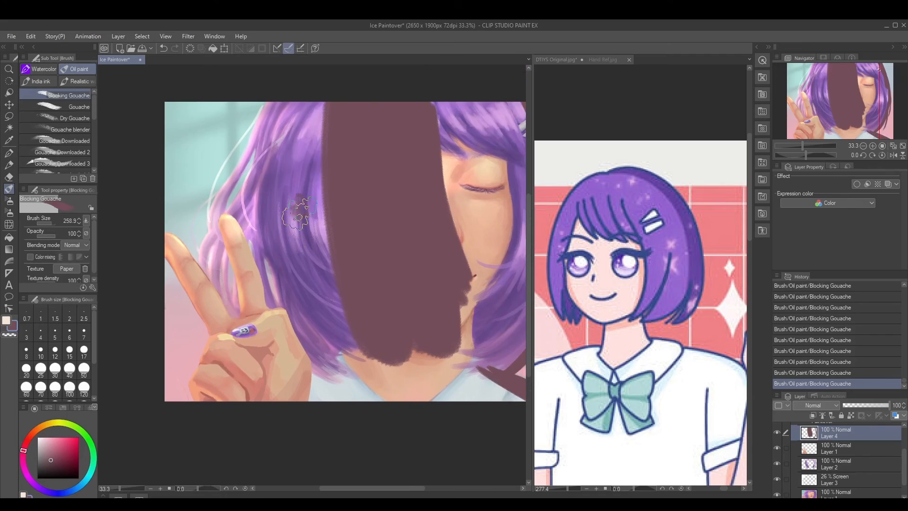
pyautogui.moveTo(299, 209)
pyautogui.mouseDown()
pyautogui.moveTo(353, 373)
pyautogui.moveTo(396, 406)
pyautogui.moveTo(493, 395)
pyautogui.moveTo(442, 382)
pyautogui.moveTo(459, 389)
pyautogui.moveTo(484, 220)
pyautogui.moveTo(415, 114)
pyautogui.mouseUp()
pyautogui.moveTo(458, 172)
pyautogui.mouseDown()
pyautogui.moveTo(341, 170)
pyautogui.moveTo(373, 169)
pyautogui.moveTo(386, 111)
pyautogui.moveTo(405, 129)
pyautogui.moveTo(396, 109)
pyautogui.moveTo(423, 285)
pyautogui.moveTo(434, 215)
pyautogui.moveTo(423, 285)
pyautogui.moveTo(394, 345)
pyautogui.moveTo(380, 342)
pyautogui.moveTo(366, 302)
pyautogui.moveTo(400, 223)
pyautogui.moveTo(355, 197)
pyautogui.moveTo(372, 258)
pyautogui.mouseUp()
pyautogui.press('[')
pyautogui.moveTo(302, 401); pyautogui.dragTo(321, 404)
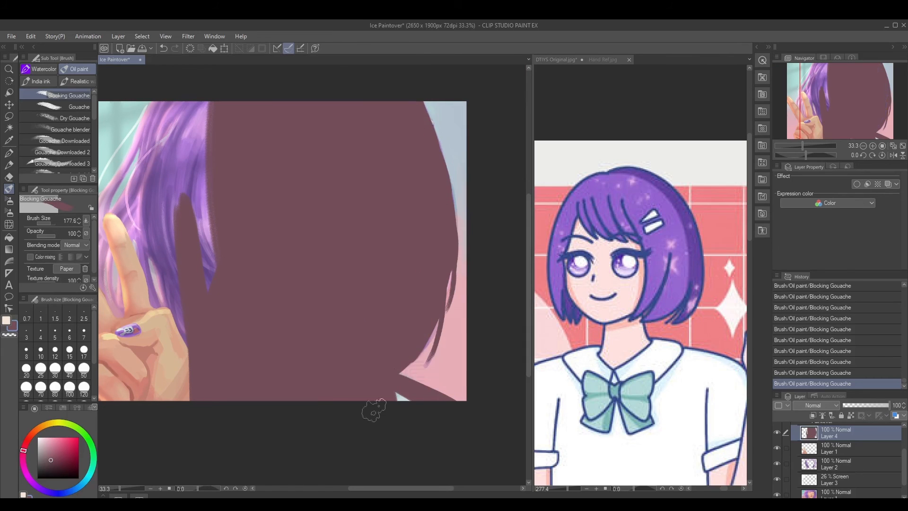
pyautogui.moveTo(375, 410); pyautogui.dragTo(547, 462)
# Fill the hair behind the peace-sign hand and its loose strands with plum, leaving the background gaps open
pyautogui.press('[')
pyautogui.moveTo(258, 261)
pyautogui.mouseDown()
pyautogui.moveTo(228, 320)
pyautogui.moveTo(285, 183)
pyautogui.moveTo(275, 219)
pyautogui.moveTo(280, 189)
pyautogui.moveTo(300, 163)
pyautogui.moveTo(331, 248)
pyautogui.moveTo(358, 274)
pyautogui.moveTo(337, 325)
pyautogui.moveTo(328, 247)
pyautogui.moveTo(269, 284)
pyautogui.moveTo(277, 301)
pyautogui.moveTo(274, 271)
pyautogui.moveTo(290, 351)
pyautogui.moveTo(286, 256)
pyautogui.moveTo(307, 315)
pyautogui.mouseUp()
pyautogui.moveTo(316, 354)
pyautogui.mouseDown()
pyautogui.moveTo(295, 299)
pyautogui.moveTo(315, 366)
pyautogui.moveTo(302, 355)
pyautogui.moveTo(281, 299)
pyautogui.moveTo(281, 324)
pyautogui.moveTo(262, 307)
pyautogui.moveTo(249, 336)
pyautogui.moveTo(238, 293)
pyautogui.moveTo(240, 303)
pyautogui.moveTo(279, 236)
pyautogui.moveTo(252, 302)
pyautogui.moveTo(262, 355)
pyautogui.moveTo(247, 290)
pyautogui.moveTo(257, 329)
pyautogui.moveTo(251, 368)
pyautogui.moveTo(235, 310)
pyautogui.moveTo(258, 371)
pyautogui.moveTo(249, 264)
pyautogui.moveTo(265, 335)
pyautogui.moveTo(256, 270)
pyautogui.moveTo(263, 309)
pyautogui.moveTo(277, 249)
pyautogui.moveTo(269, 274)
pyautogui.mouseUp()
pyautogui.press('[')
pyautogui.press('[')
pyautogui.press('[')
pyautogui.moveTo(239, 247)
pyautogui.mouseDown()
pyautogui.moveTo(227, 272)
pyautogui.moveTo(282, 146)
pyautogui.mouseUp()
pyautogui.moveTo(186, 270); pyautogui.dragTo(180, 212)
# Cover the peace-sign fingers and fist with plum to complete the character's silhouette, varying the brush size between 95.4 and 191.2
pyautogui.press(']')
pyautogui.press(']')
pyautogui.press(']')
pyautogui.press(']')
pyautogui.press(']')
pyautogui.press(']')
pyautogui.press(']')
pyautogui.press(']')
pyautogui.moveTo(183, 245)
pyautogui.mouseDown()
pyautogui.moveTo(180, 223)
pyautogui.moveTo(204, 274)
pyautogui.moveTo(240, 317)
pyautogui.moveTo(190, 250)
pyautogui.moveTo(227, 316)
pyautogui.mouseUp()
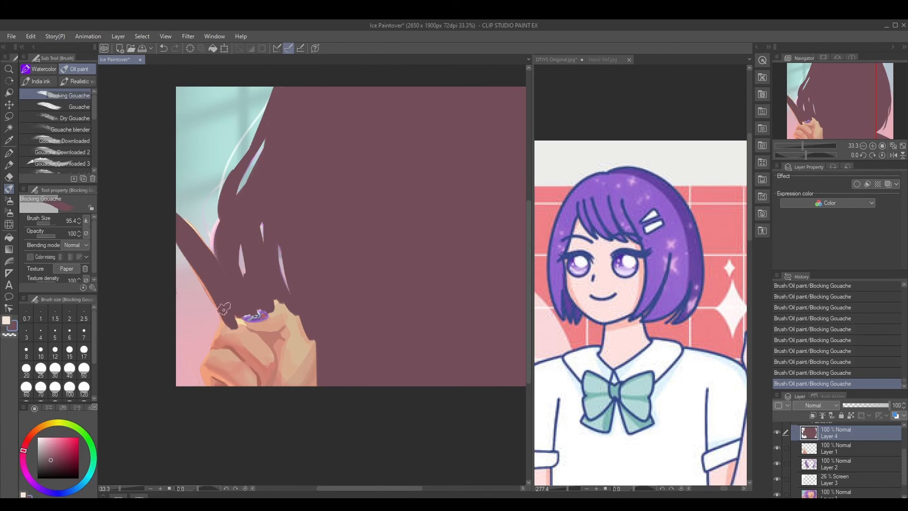
pyautogui.moveTo(207, 375)
pyautogui.mouseDown()
pyautogui.moveTo(218, 350)
pyautogui.moveTo(255, 392)
pyautogui.moveTo(256, 335)
pyautogui.moveTo(275, 326)
pyautogui.moveTo(311, 356)
pyautogui.mouseUp()
pyautogui.press(']')
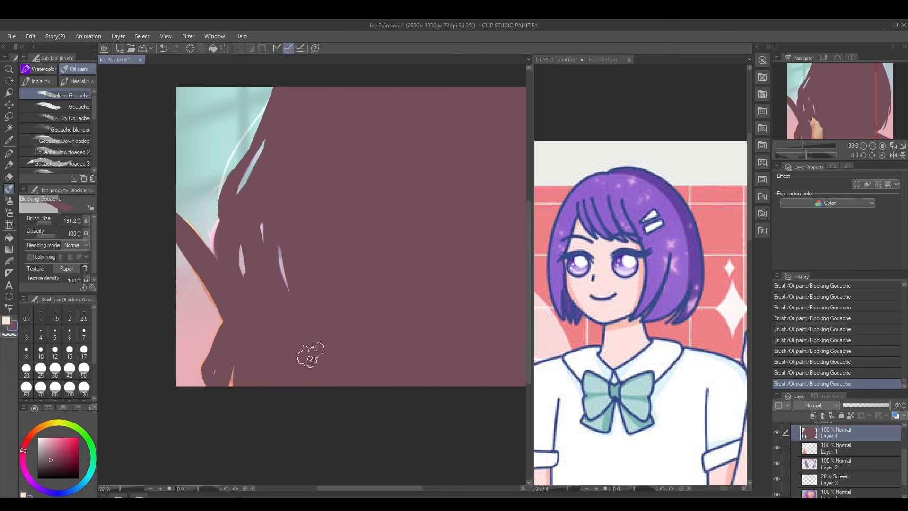
pyautogui.moveTo(241, 377); pyautogui.dragTo(219, 375)
pyautogui.press('[')
pyautogui.scroll(-3, 307, 300)
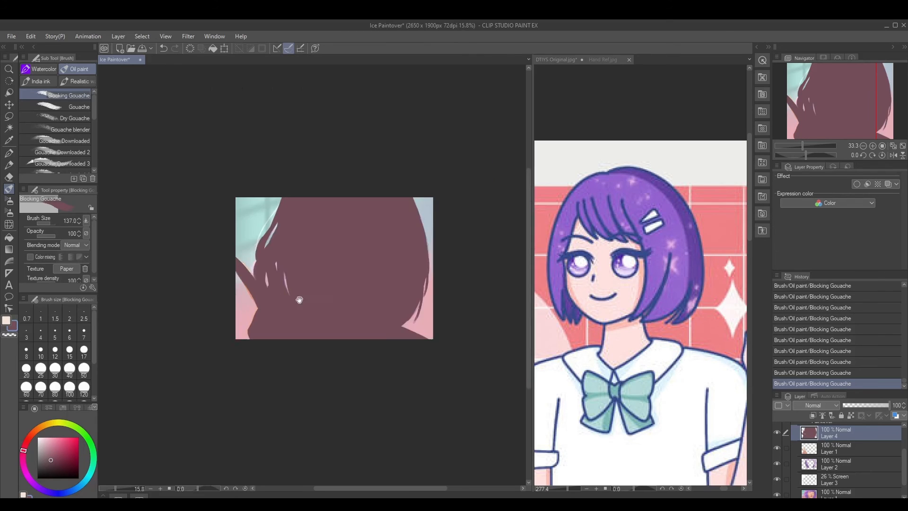
pyautogui.moveTo(306, 312); pyautogui.dragTo(254, 319)
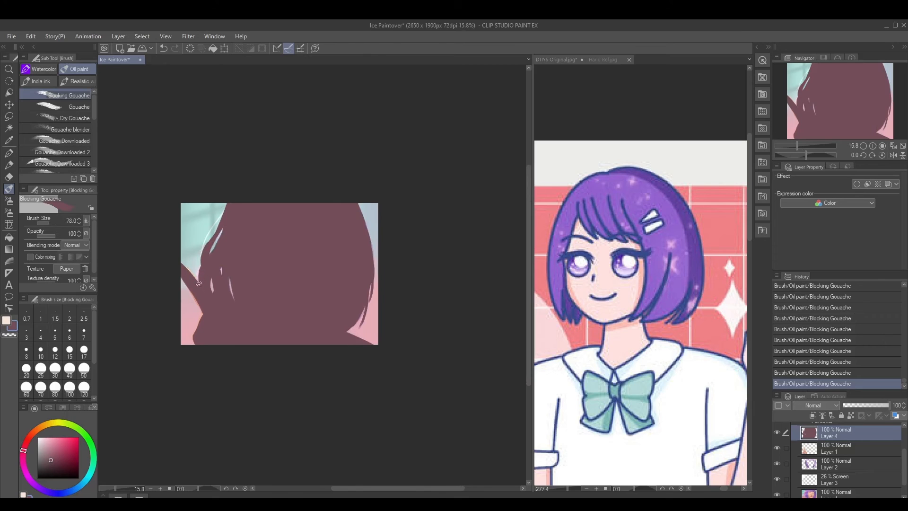
# Try the plum silhouette layer in Overlay mode at 33% opacity
pyautogui.click(822, 403)
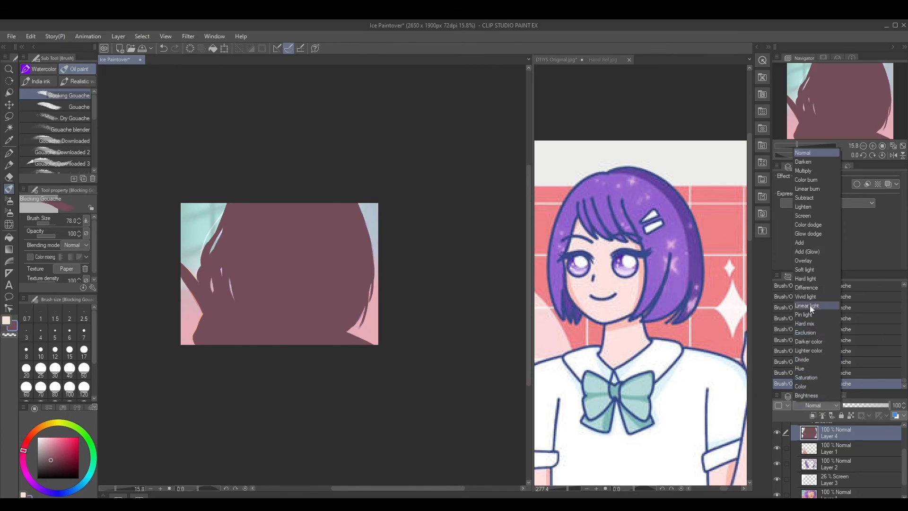
pyautogui.click(807, 261)
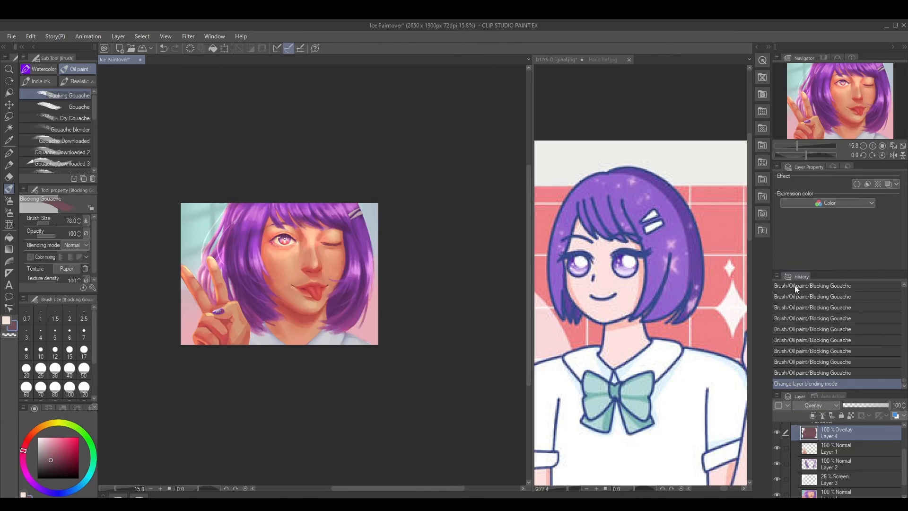
pyautogui.click(859, 404)
# Set the plum silhouette layer's blending mode to Multiply and its opacity to 28%
pyautogui.click(799, 406)
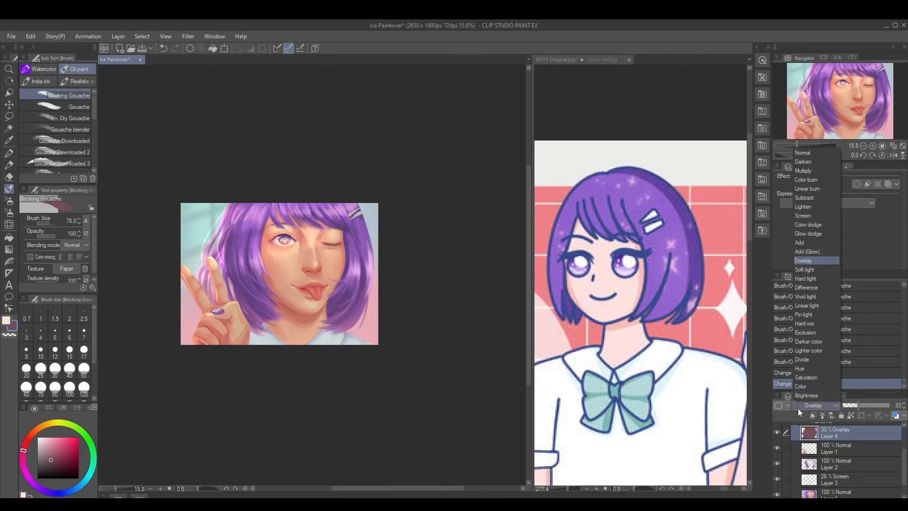
pyautogui.click(810, 171)
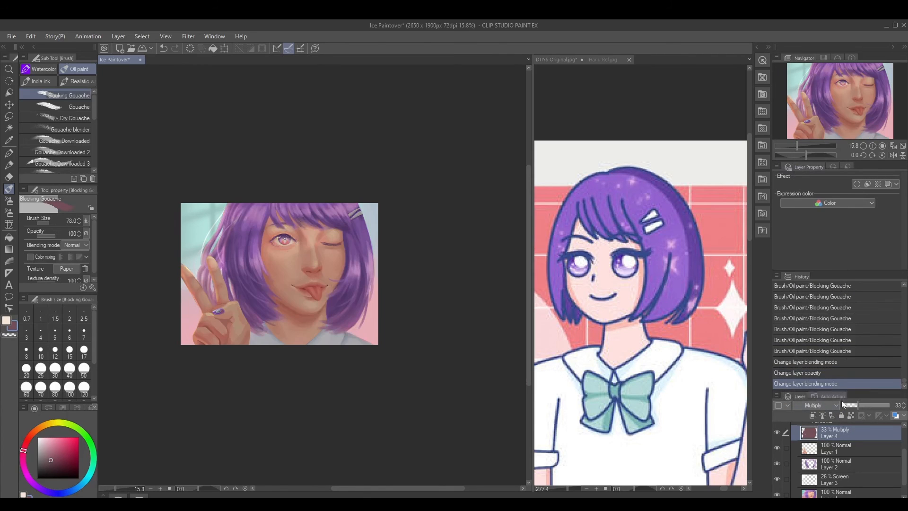
pyautogui.click(855, 404)
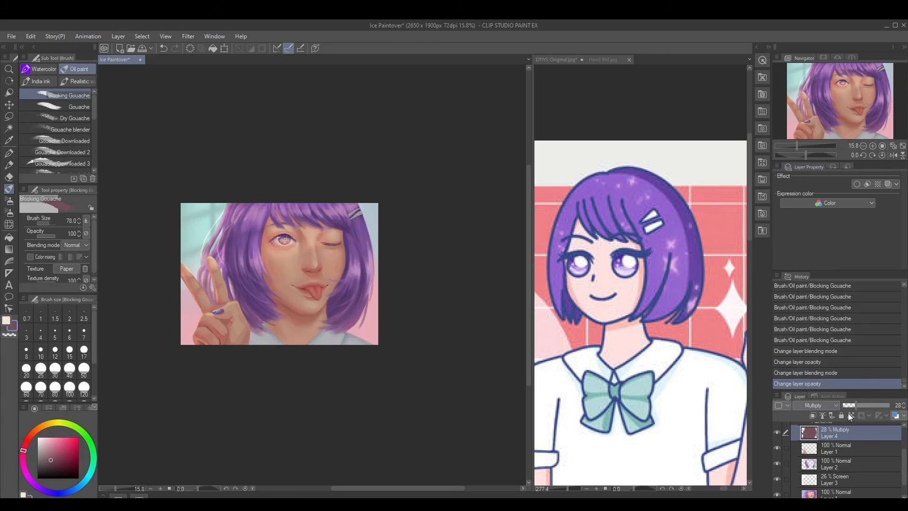
# Hide the plum Multiply layer and create a selection from its character silhouette
pyautogui.click(778, 431)
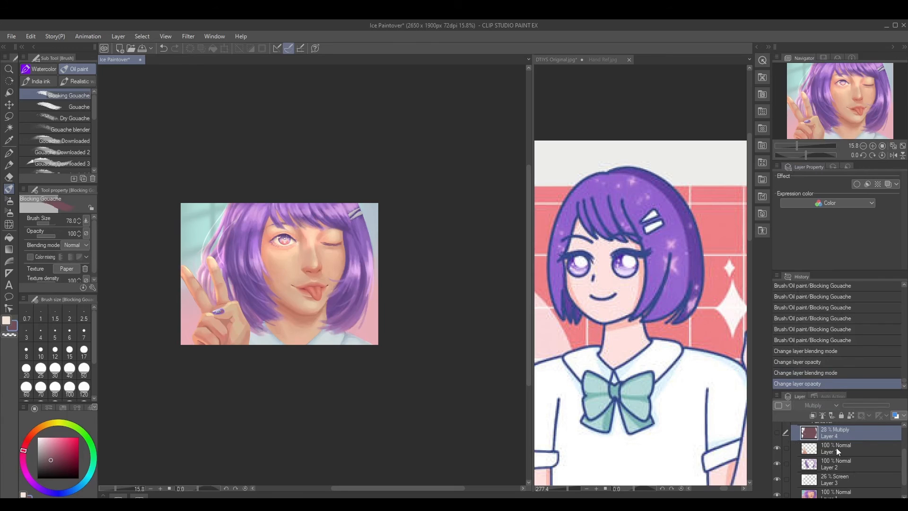
pyautogui.rightClick(813, 433)
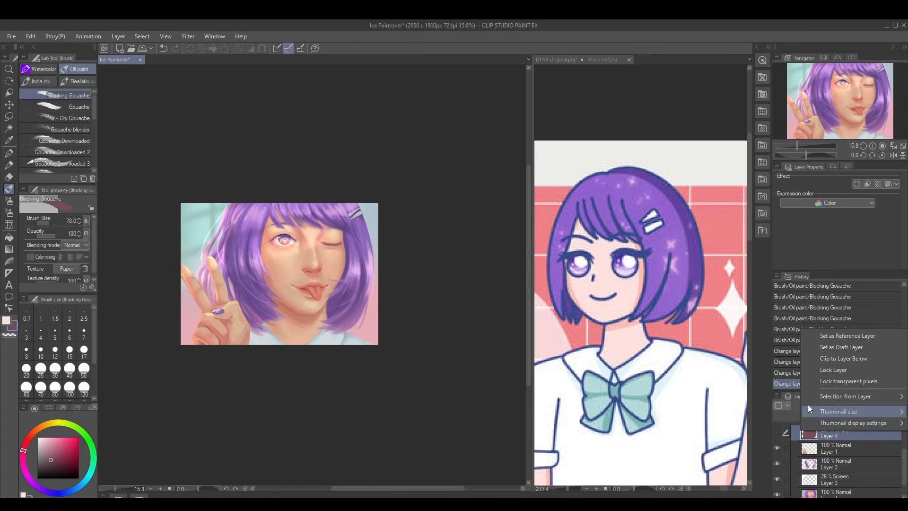
pyautogui.moveTo(829, 399)
pyautogui.click(782, 396)
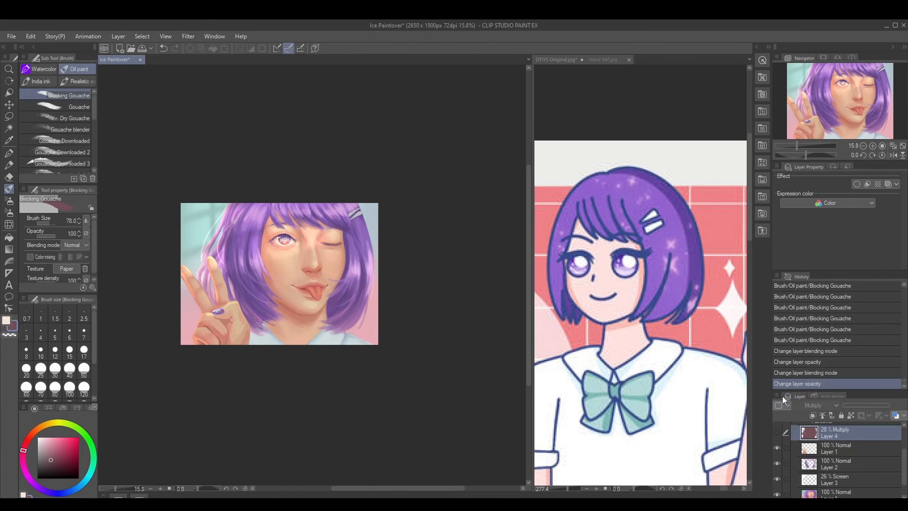
pyautogui.click(31, 36)
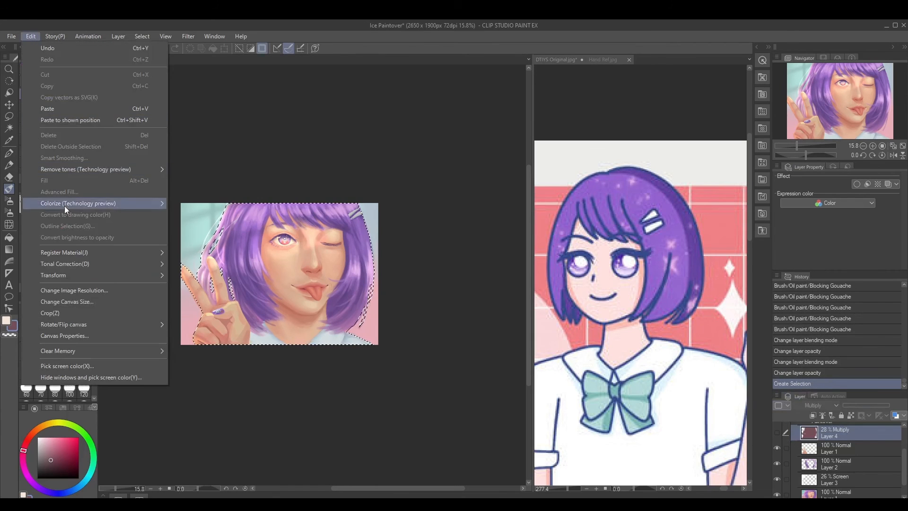
pyautogui.moveTo(110, 267)
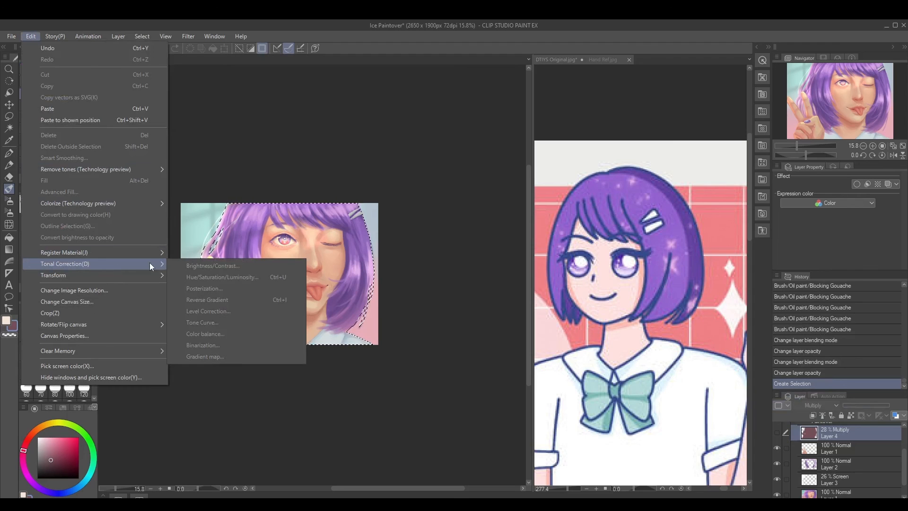
pyautogui.click(847, 435)
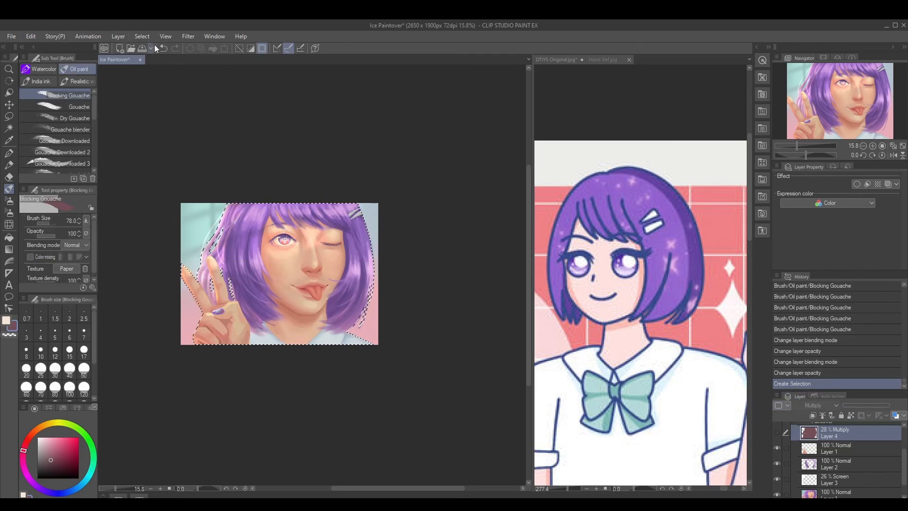
# Add a Level Correction layer limited to the selected character, darkening the midtones by shifting the RGB middle input level toward the highlights
pyautogui.click(116, 37)
pyautogui.moveTo(206, 73)
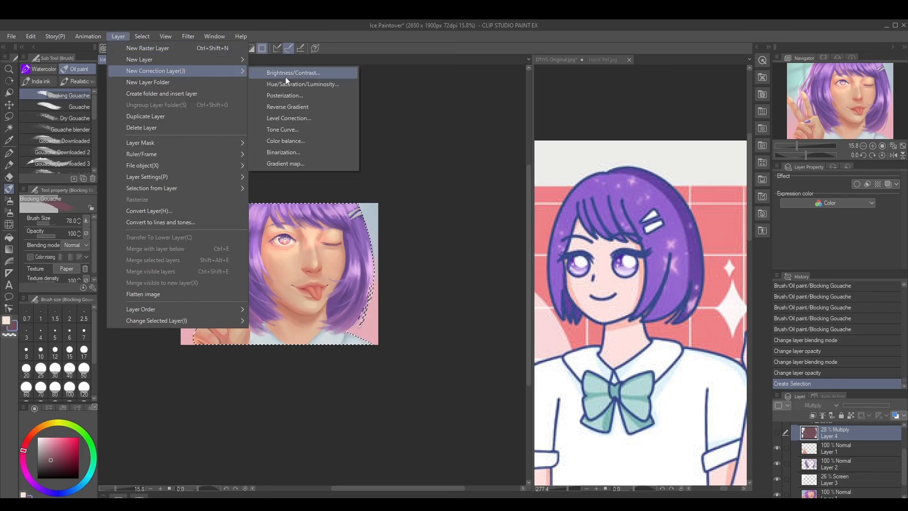
pyautogui.click(299, 118)
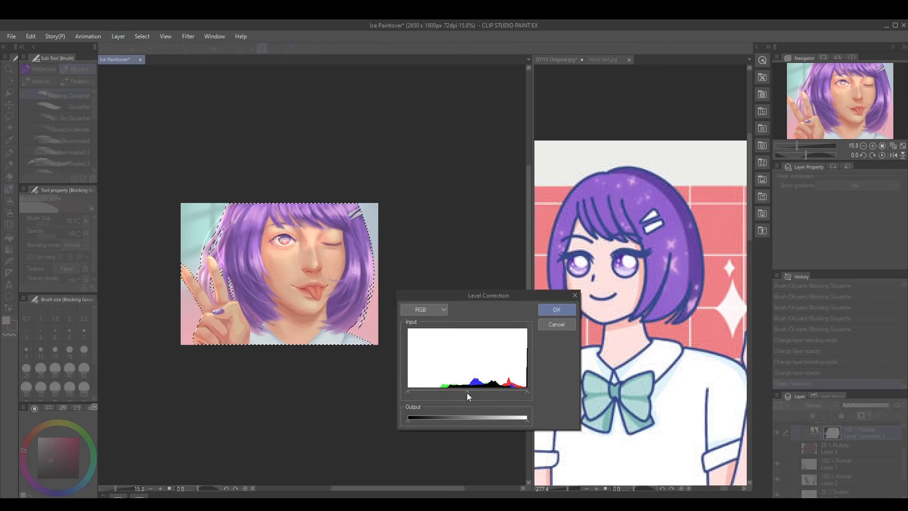
pyautogui.moveTo(467, 392); pyautogui.dragTo(478, 390)
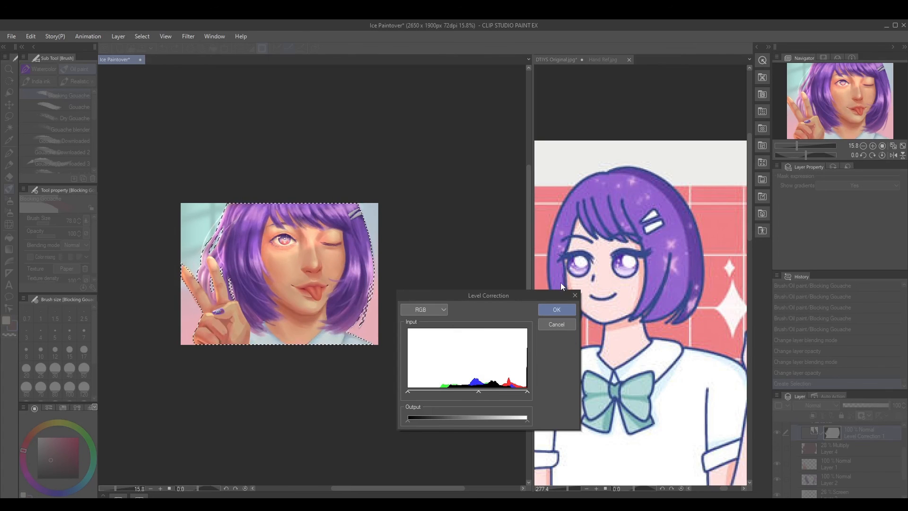
pyautogui.click(543, 311)
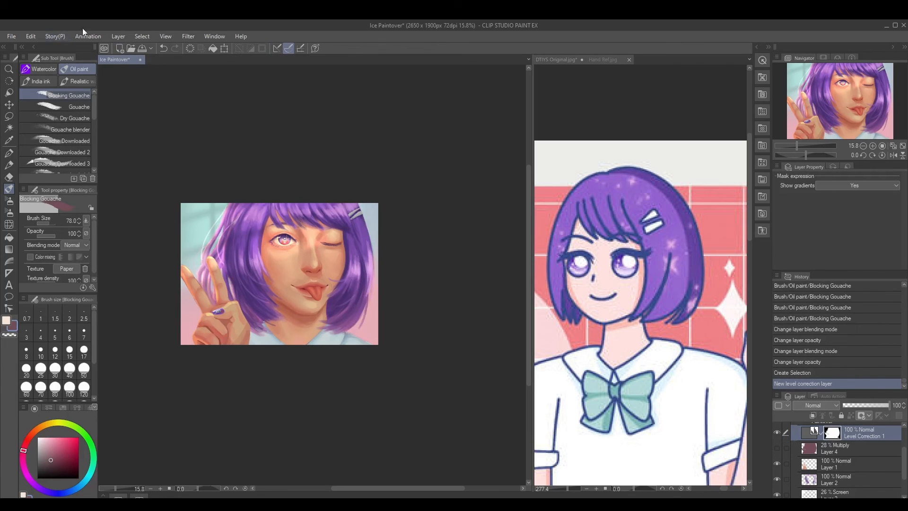
# Add a Hue/Saturation/Luminosity correction layer with saturation at -14 and compare the portrait with and without it
pyautogui.click(122, 37)
pyautogui.moveTo(147, 70)
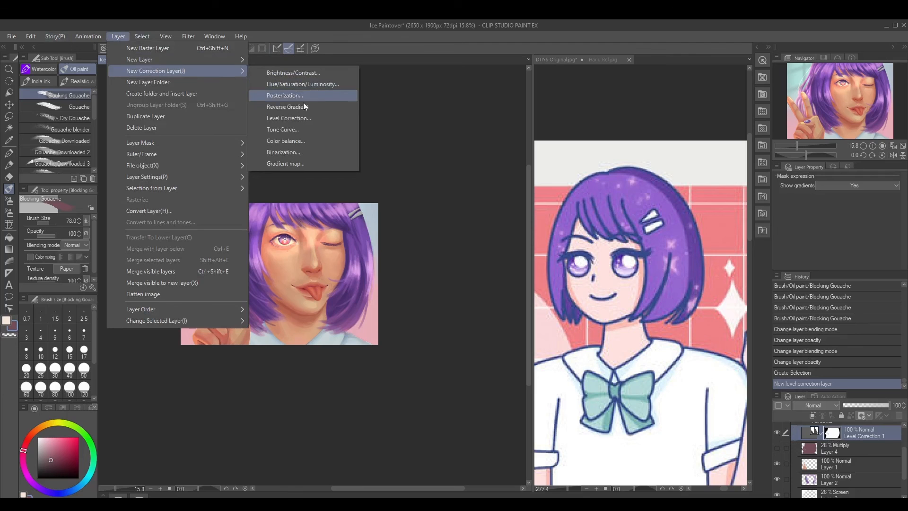
pyautogui.click(293, 85)
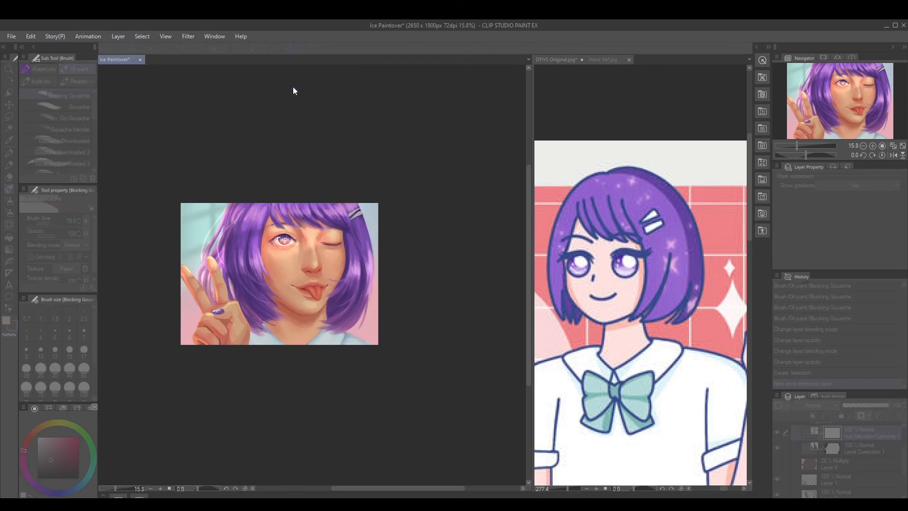
pyautogui.click(459, 430)
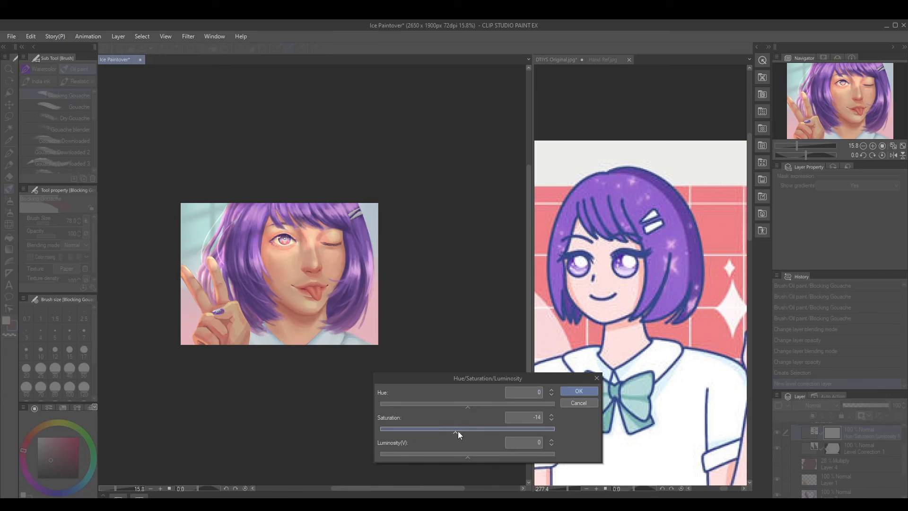
pyautogui.click(577, 392)
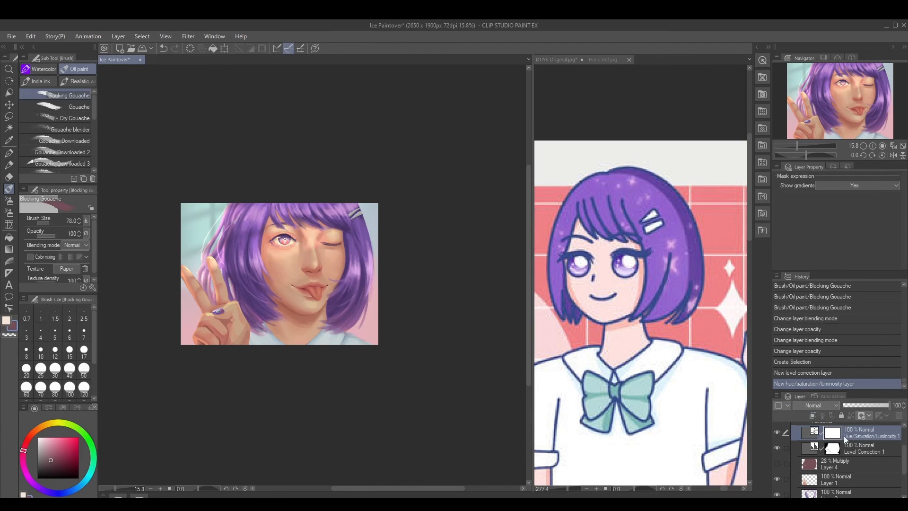
pyautogui.click(781, 430)
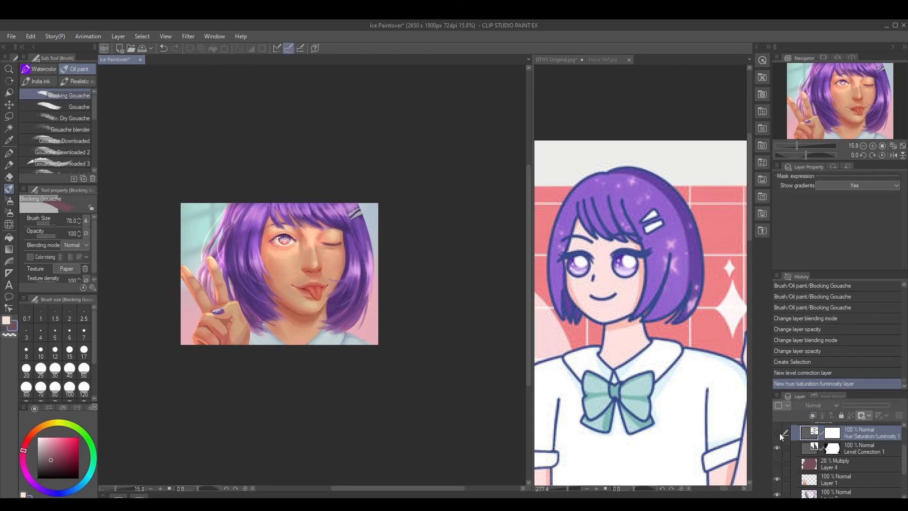
pyautogui.scroll(1, 794, 442)
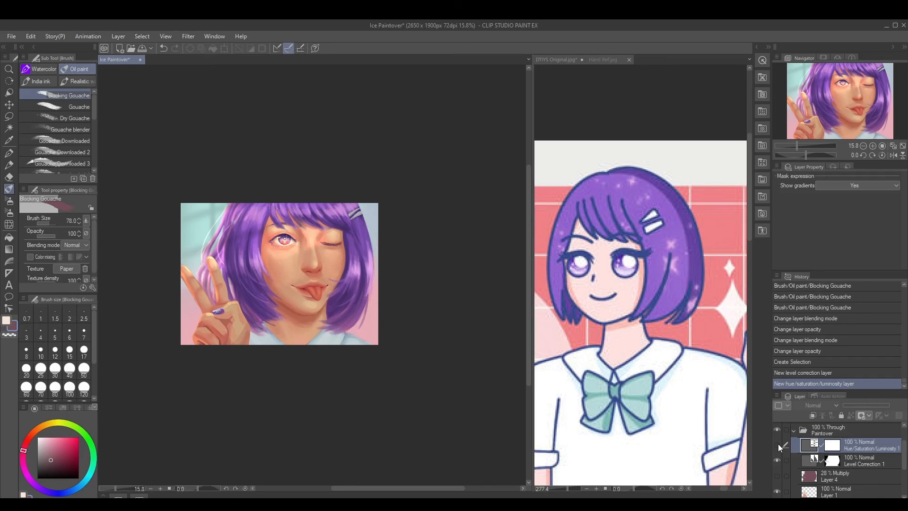
pyautogui.click(775, 445)
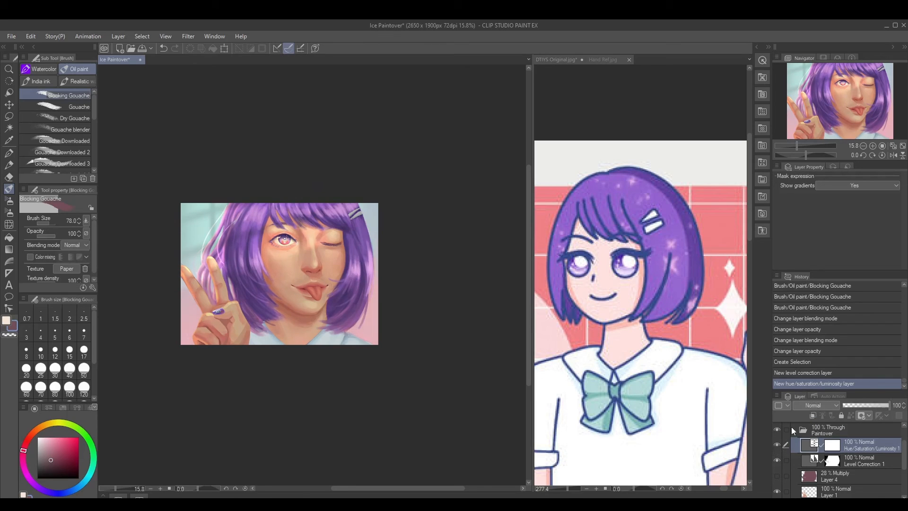
# Erase the saturation correction's mask lightly around the open eye and nearby hair, using the Kneaded eraser at 16% opacity
pyautogui.moveTo(72, 434); pyautogui.dragTo(81, 437)
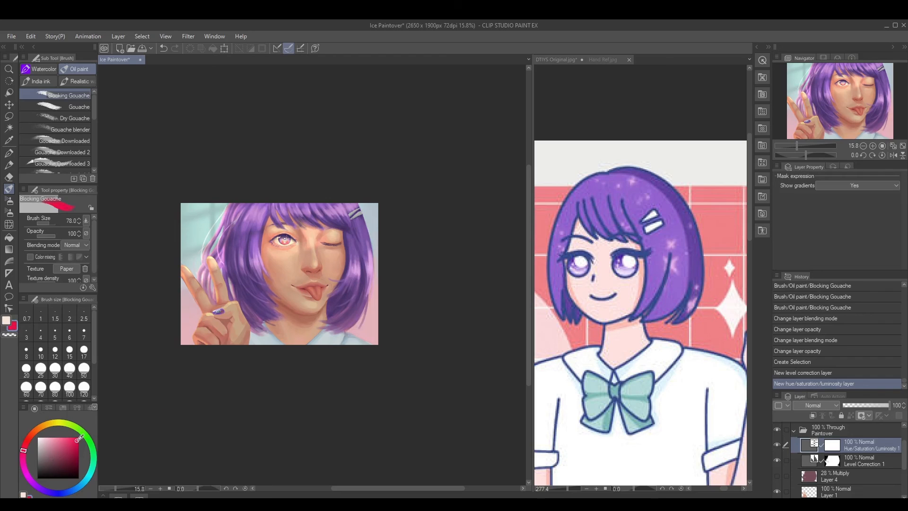
pyautogui.moveTo(279, 358); pyautogui.dragTo(282, 363)
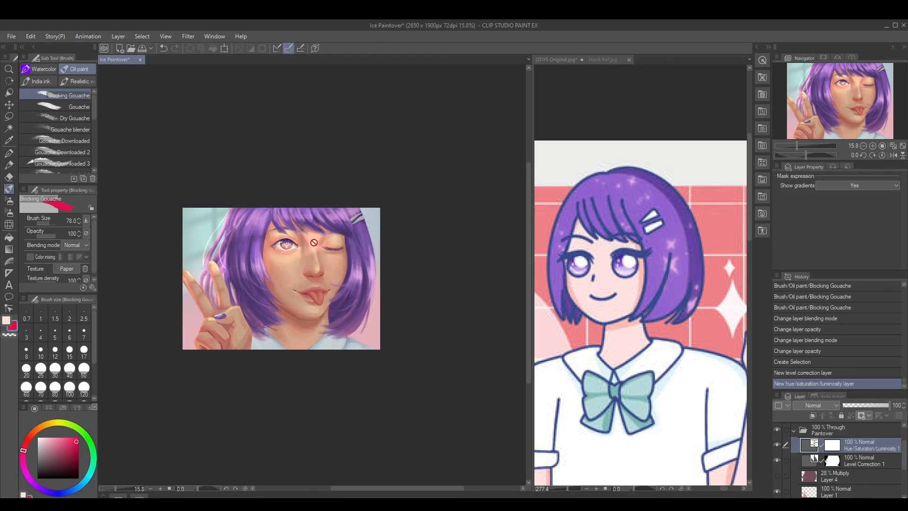
pyautogui.moveTo(366, 342); pyautogui.dragTo(370, 342)
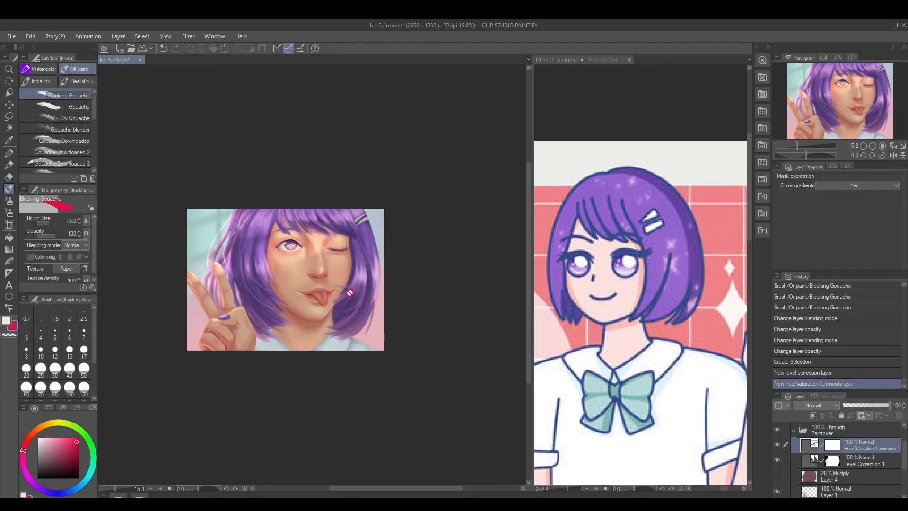
pyautogui.click(830, 446)
pyautogui.press('e')
pyautogui.scroll(2, 289, 259)
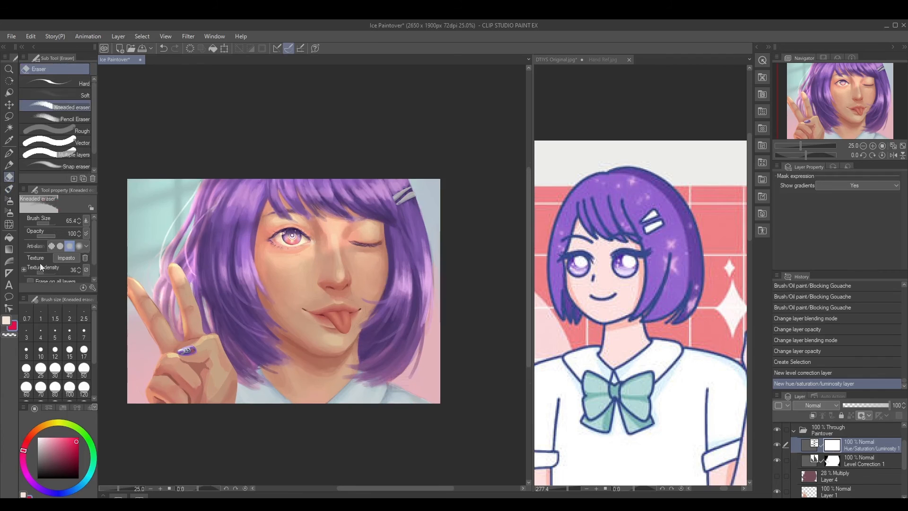
pyautogui.click(44, 235)
pyautogui.moveTo(227, 257); pyautogui.dragTo(240, 259)
pyautogui.keyDown('ctrl'); pyautogui.keyDown('alt'); pyautogui.moveTo(255, 217); pyautogui.dragTo(259, 217); pyautogui.keyUp('alt'); pyautogui.keyUp('ctrl')
pyautogui.moveTo(314, 232)
pyautogui.mouseDown()
pyautogui.moveTo(302, 249)
pyautogui.moveTo(310, 235)
pyautogui.moveTo(302, 241)
pyautogui.mouseUp()
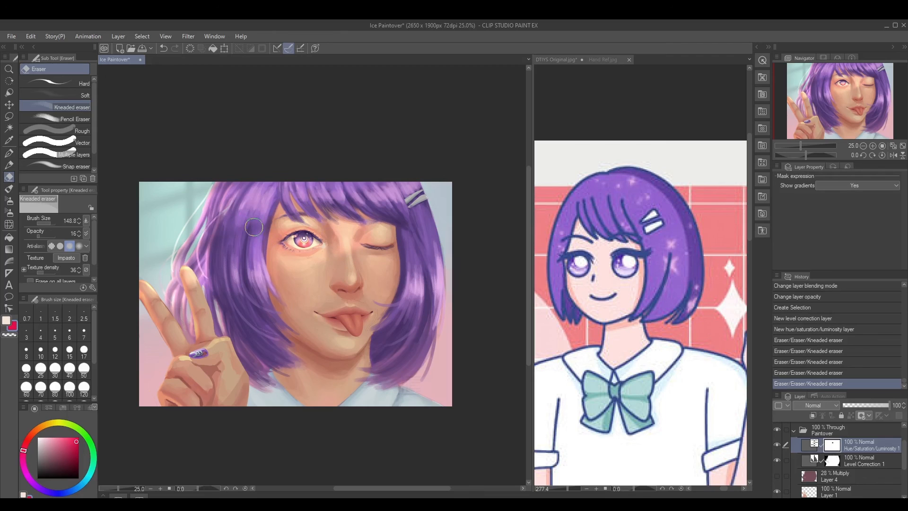
# Restore saturation in the hair beside the open eye by lightly erasing the correction mask with long vertical strokes
pyautogui.moveTo(266, 197)
pyautogui.mouseDown()
pyautogui.moveTo(248, 238)
pyautogui.moveTo(271, 190)
pyautogui.moveTo(249, 258)
pyautogui.mouseUp()
pyautogui.moveTo(263, 199)
pyautogui.mouseDown()
pyautogui.moveTo(258, 246)
pyautogui.moveTo(256, 207)
pyautogui.moveTo(255, 260)
pyautogui.mouseUp()
pyautogui.moveTo(258, 241); pyautogui.dragTo(264, 270)
# Erase the saturation mask over the hair beside the winking eye and the bangs near the hair clip, enlarging the eraser to 254.9
pyautogui.press('[')
pyautogui.press('[')
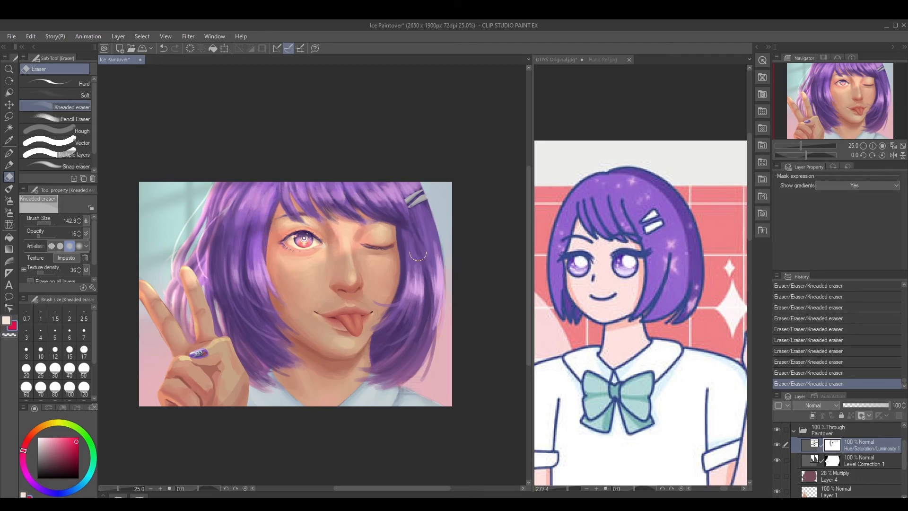
pyautogui.moveTo(433, 268); pyautogui.dragTo(434, 309)
pyautogui.press(']')
pyautogui.press(']')
pyautogui.press(']')
pyautogui.moveTo(371, 193); pyautogui.dragTo(408, 219)
pyautogui.press('p')
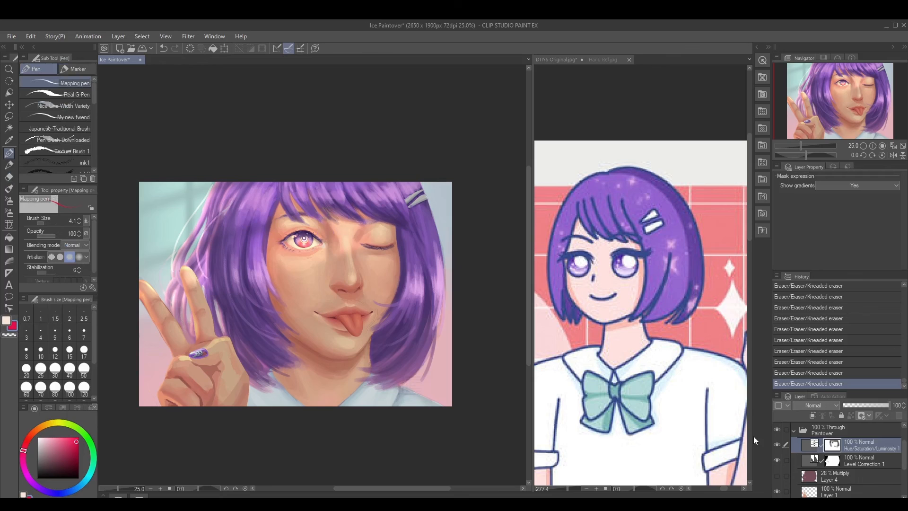
# Compare the portrait with the saturation correction hidden and shown, and with its layer mask disabled and enabled
pyautogui.click(777, 445)
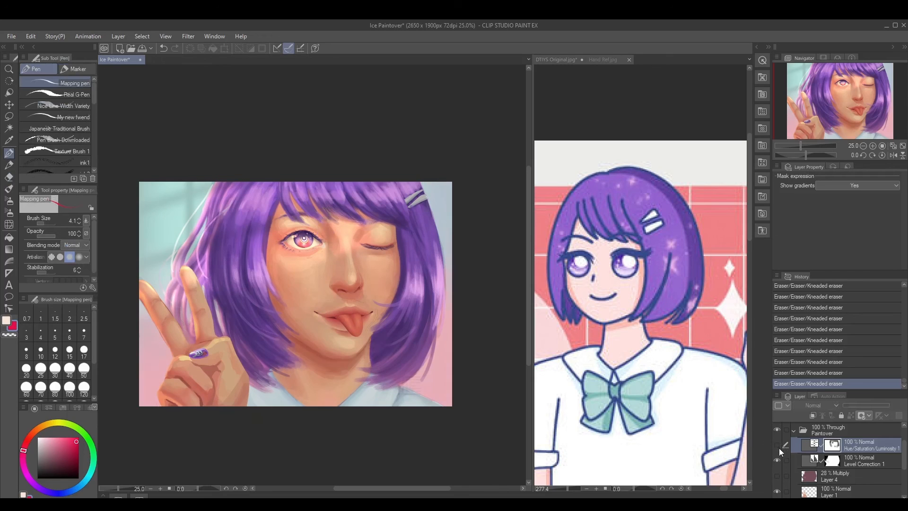
pyautogui.click(777, 445)
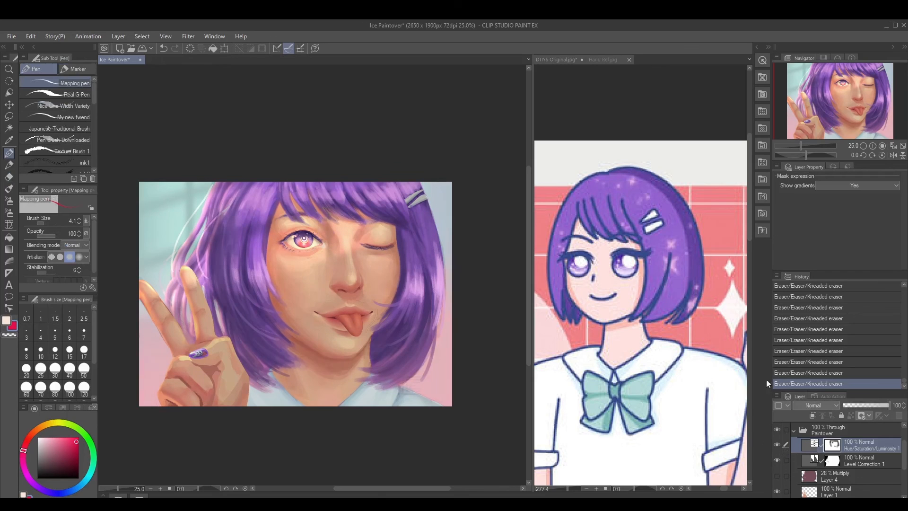
pyautogui.rightClick(835, 449)
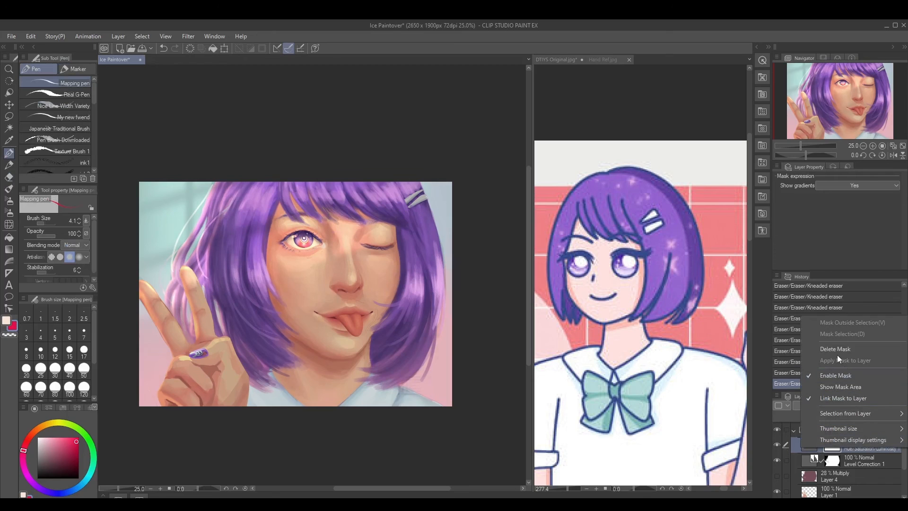
pyautogui.click(836, 374)
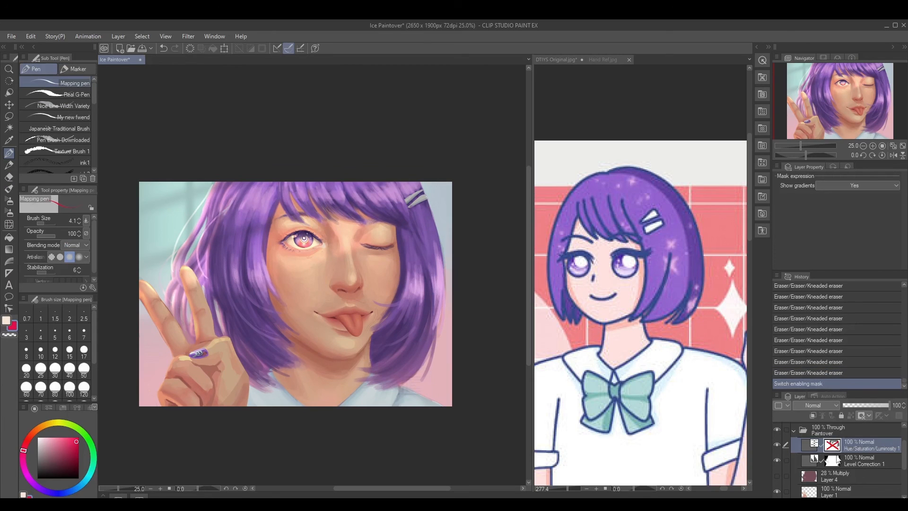
pyautogui.rightClick(834, 450)
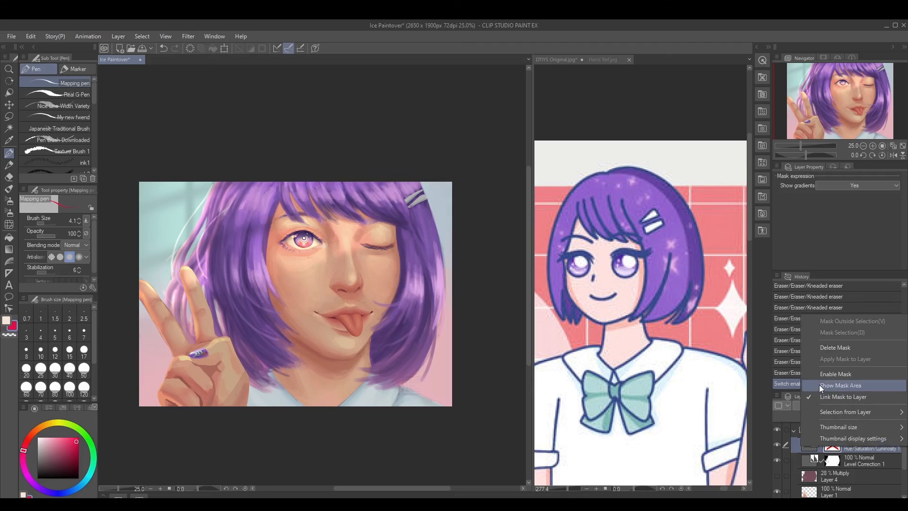
pyautogui.click(835, 373)
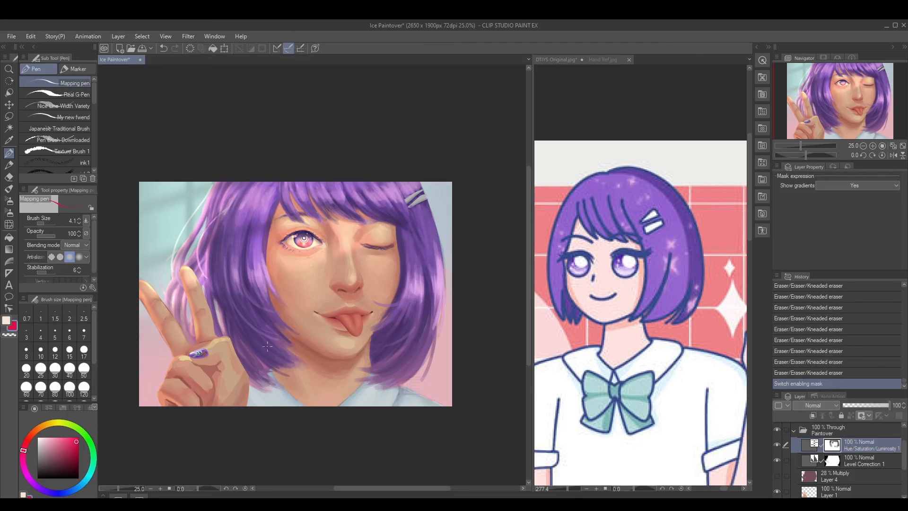
# Erase more of the saturation mask across the bangs, side hair and face with the Kneaded eraser at 16% opacity
pyautogui.press('e')
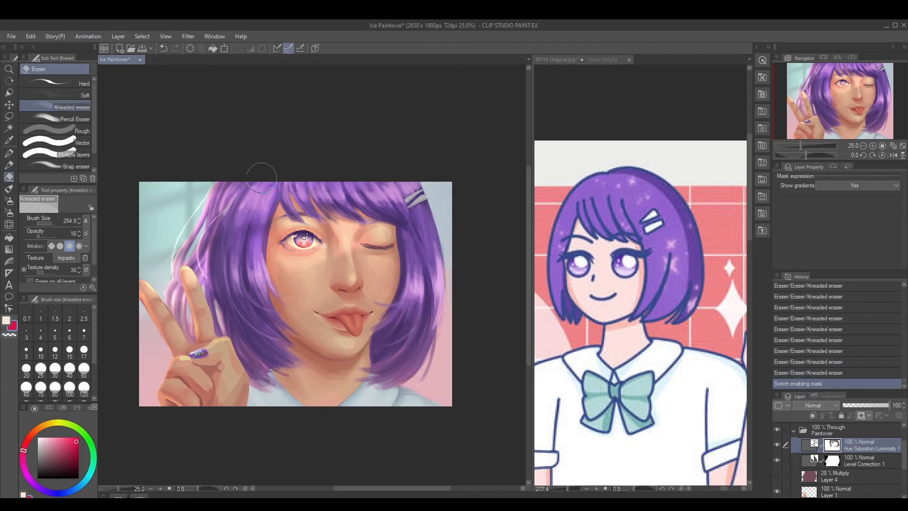
pyautogui.moveTo(266, 203); pyautogui.dragTo(354, 204)
pyautogui.moveTo(386, 208); pyautogui.dragTo(405, 219)
pyautogui.moveTo(417, 260); pyautogui.dragTo(426, 283)
pyautogui.moveTo(246, 269); pyautogui.dragTo(250, 272)
pyautogui.moveTo(336, 191); pyautogui.dragTo(345, 199)
pyautogui.moveTo(317, 240)
pyautogui.mouseDown()
pyautogui.moveTo(306, 239)
pyautogui.moveTo(319, 260)
pyautogui.mouseUp()
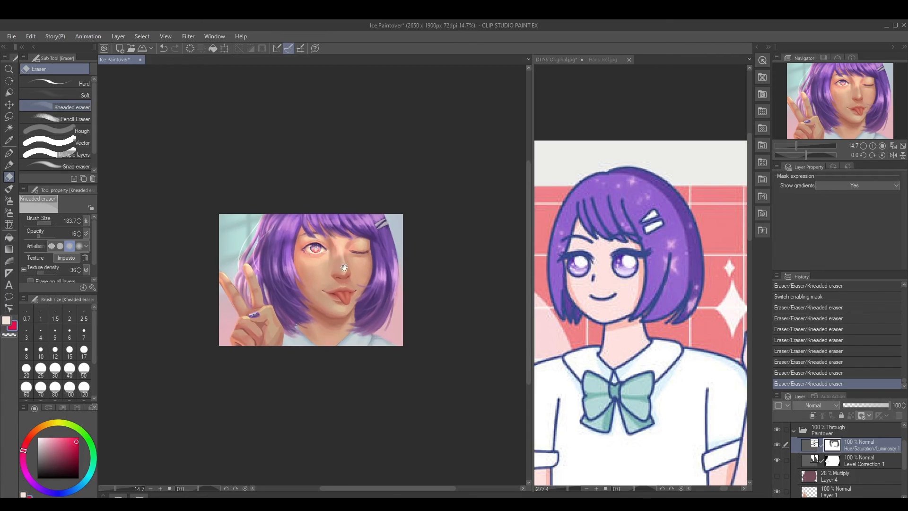
# Add a raster layer and shade the portrait's lower corners in near-black with the Soft airbrush at size 653
pyautogui.moveTo(344, 268); pyautogui.dragTo(342, 275)
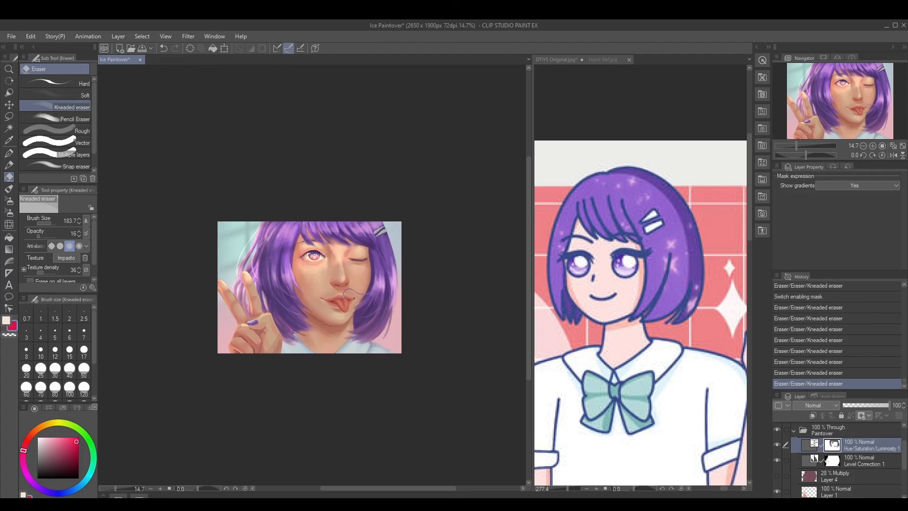
pyautogui.moveTo(339, 319); pyautogui.dragTo(341, 322)
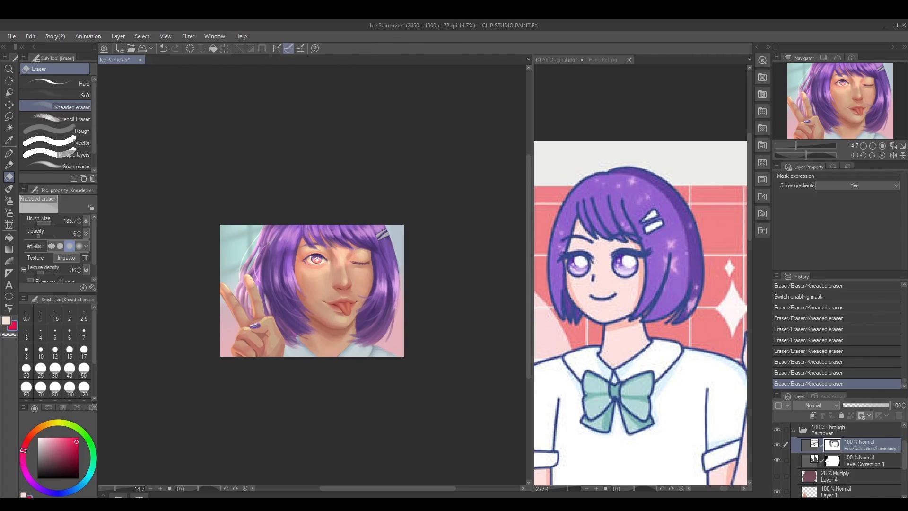
pyautogui.hotkey('ctrl', 'shift', 'n')
pyautogui.press('b')
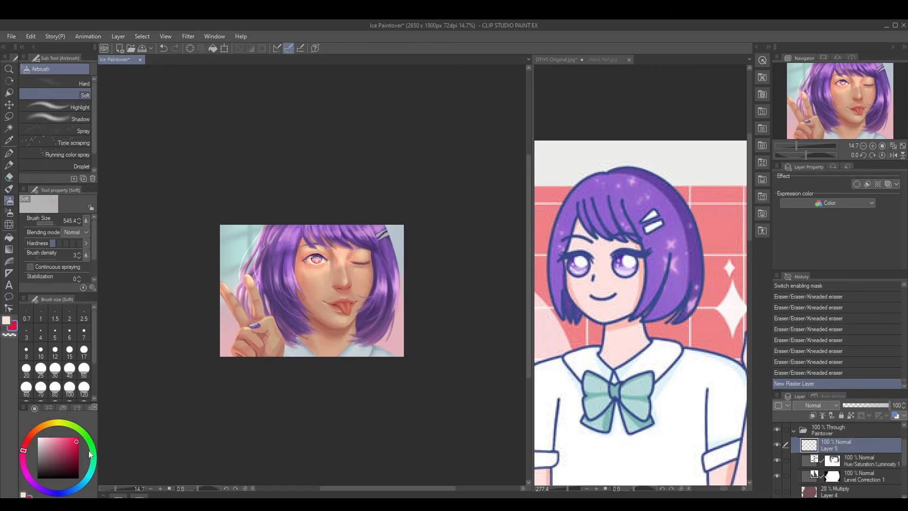
pyautogui.moveTo(54, 462); pyautogui.dragTo(37, 478)
pyautogui.press(']')
pyautogui.moveTo(212, 291); pyautogui.dragTo(268, 374)
pyautogui.moveTo(209, 324)
pyautogui.mouseDown()
pyautogui.moveTo(281, 376)
pyautogui.moveTo(269, 386)
pyautogui.mouseUp()
pyautogui.moveTo(420, 359)
pyautogui.mouseDown()
pyautogui.moveTo(379, 370)
pyautogui.moveTo(396, 369)
pyautogui.moveTo(416, 333)
pyautogui.moveTo(383, 379)
pyautogui.mouseUp()
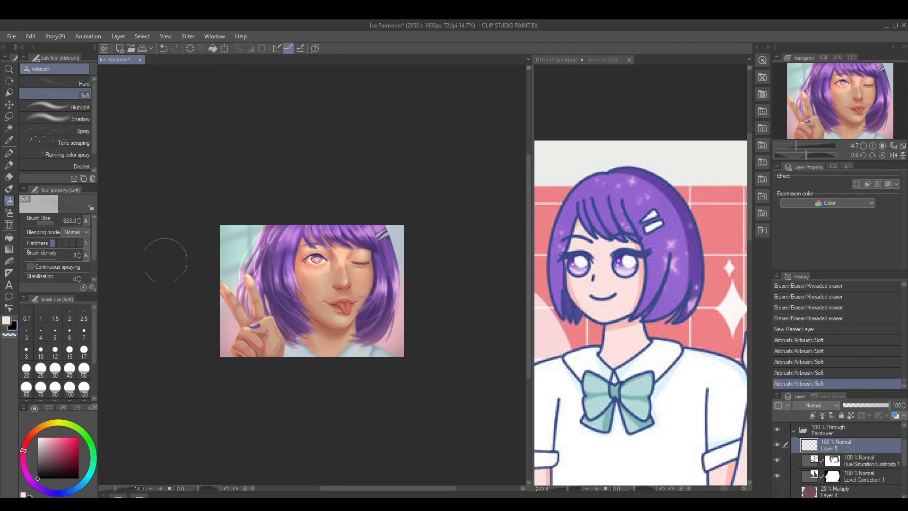
# Shade the lower corners again with a lighter muted dark purple at size 494.7, undoing the last strokes
pyautogui.press('[')
pyautogui.moveTo(61, 457); pyautogui.dragTo(52, 468)
pyautogui.moveTo(213, 299); pyautogui.dragTo(279, 382)
pyautogui.moveTo(415, 342); pyautogui.dragTo(405, 367)
pyautogui.moveTo(406, 367); pyautogui.dragTo(387, 337)
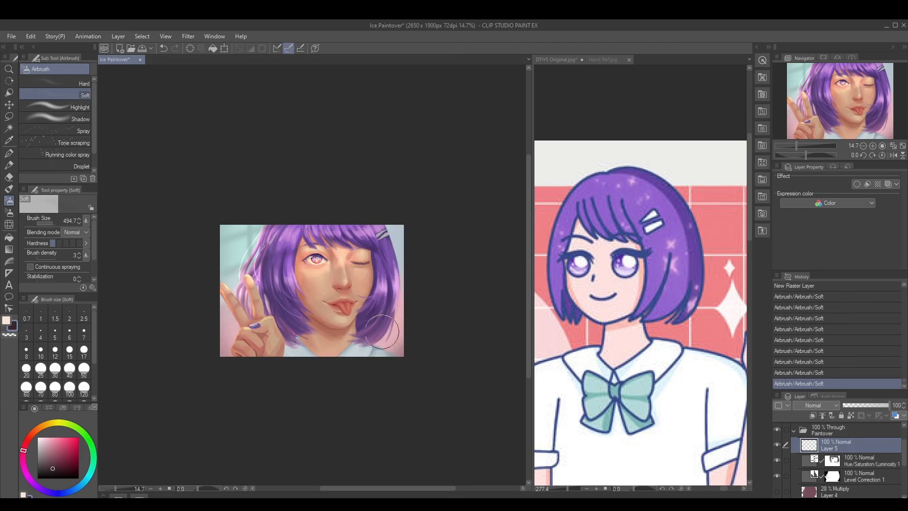
pyautogui.moveTo(414, 231)
pyautogui.mouseDown()
pyautogui.moveTo(405, 217)
pyautogui.moveTo(412, 252)
pyautogui.mouseUp()
pyautogui.hotkey('ctrl', 'z')
pyautogui.hotkey('ctrl', 'z')
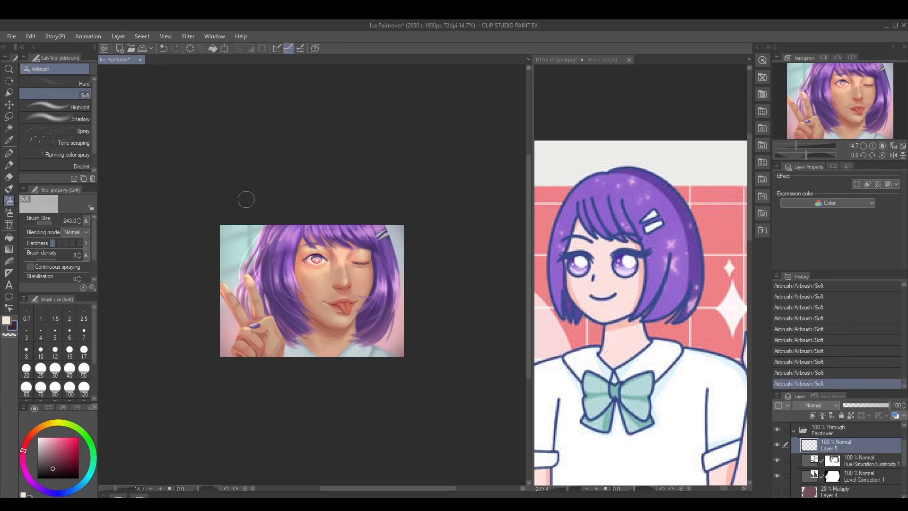
# Set the vignette layer to Multiply and airbrush more shading into the portrait's corners at size 243
pyautogui.click(802, 406)
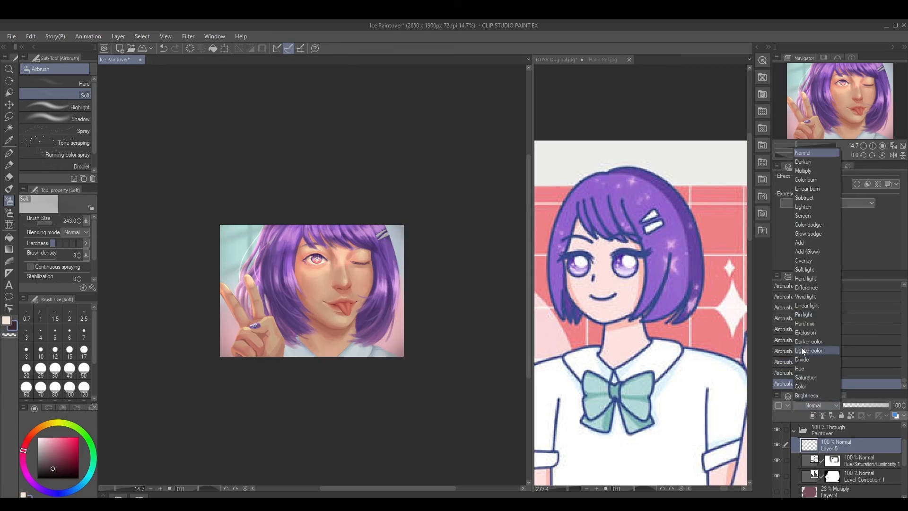
pyautogui.click(801, 170)
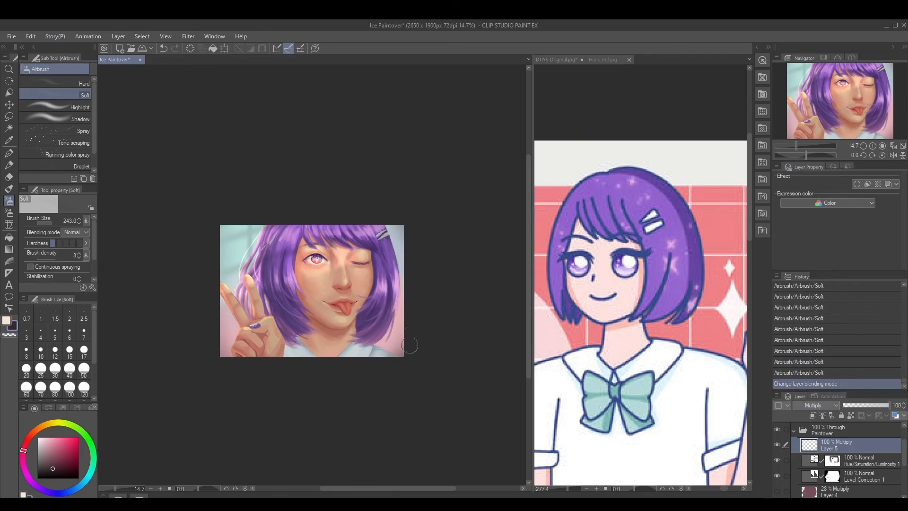
pyautogui.moveTo(411, 346); pyautogui.dragTo(403, 361)
pyautogui.hotkey('ctrl', 'z')
pyautogui.moveTo(405, 325)
pyautogui.mouseDown()
pyautogui.moveTo(401, 361)
pyautogui.moveTo(380, 354)
pyautogui.mouseUp()
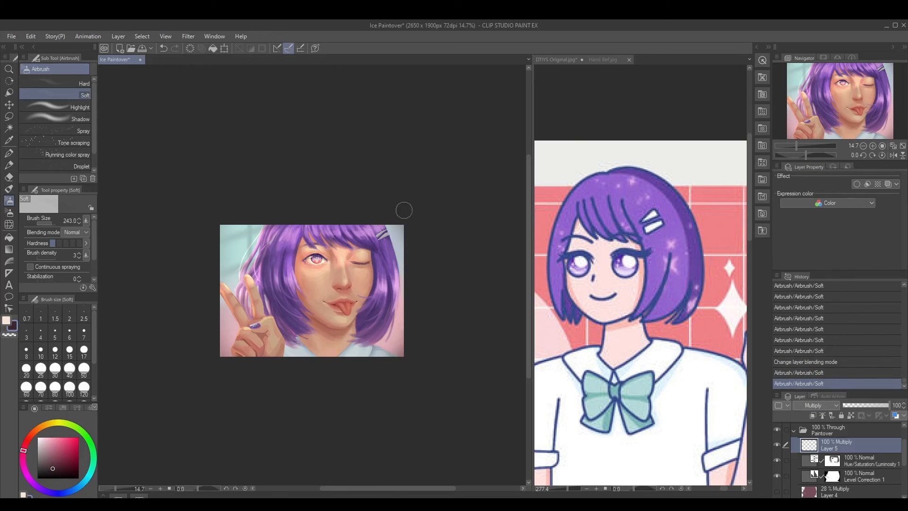
pyautogui.moveTo(404, 210); pyautogui.dragTo(414, 263)
pyautogui.moveTo(214, 238)
pyautogui.mouseDown()
pyautogui.moveTo(243, 210)
pyautogui.moveTo(220, 266)
pyautogui.mouseUp()
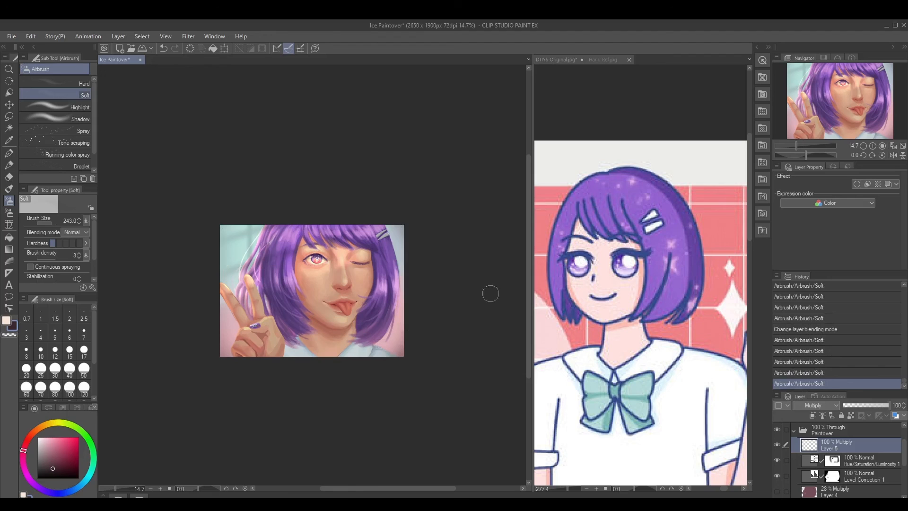
# Compare the portrait with the Multiply vignette layer hidden and shown
pyautogui.click(779, 444)
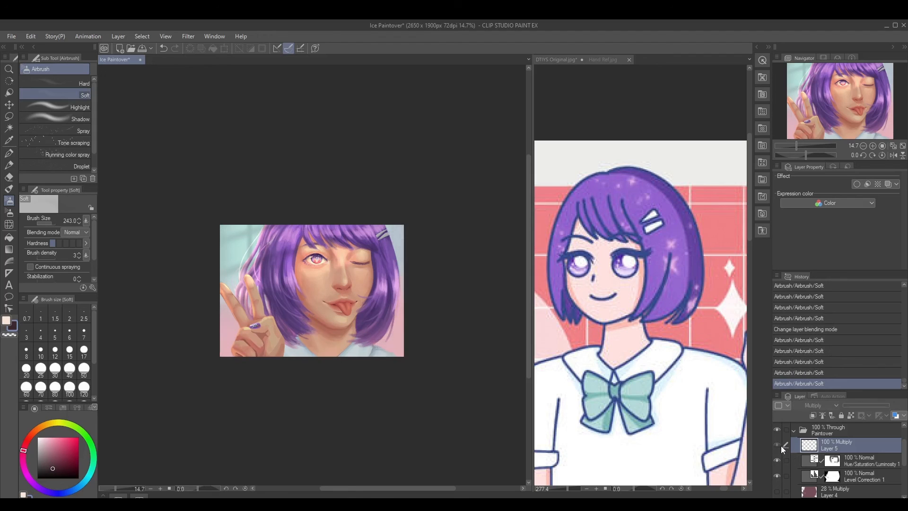
pyautogui.click(781, 446)
pyautogui.click(780, 444)
pyautogui.click(779, 444)
pyautogui.moveTo(310, 367); pyautogui.dragTo(300, 366)
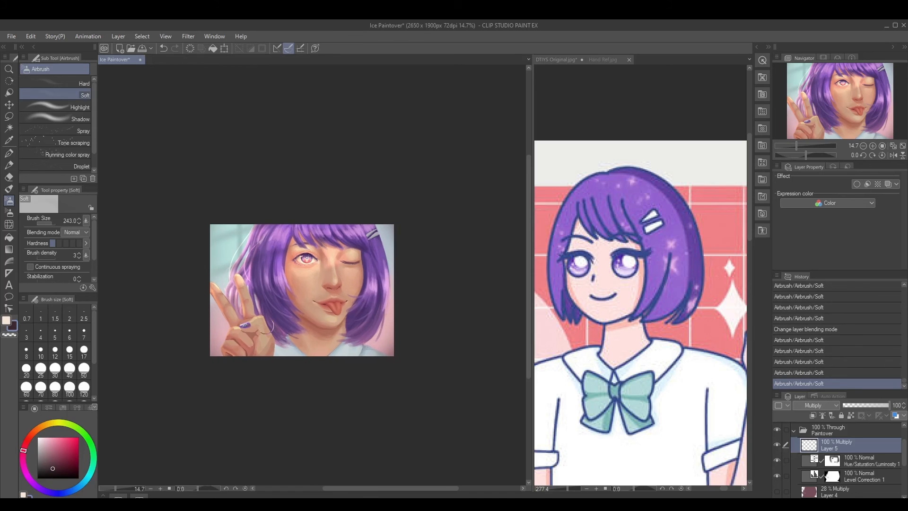
# Lock the vignette layer's transparent pixels and fill its shading with a dark crimson
pyautogui.click(31, 36)
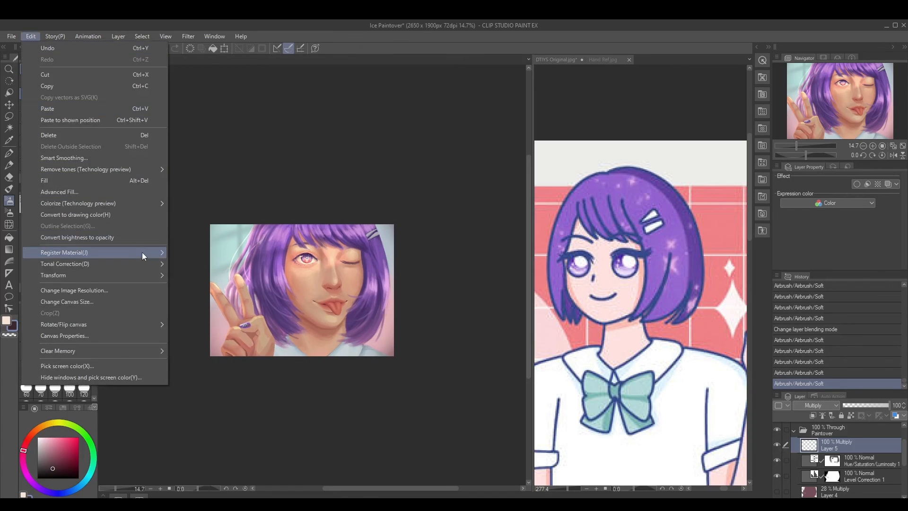
pyautogui.click(261, 25)
pyautogui.click(77, 463)
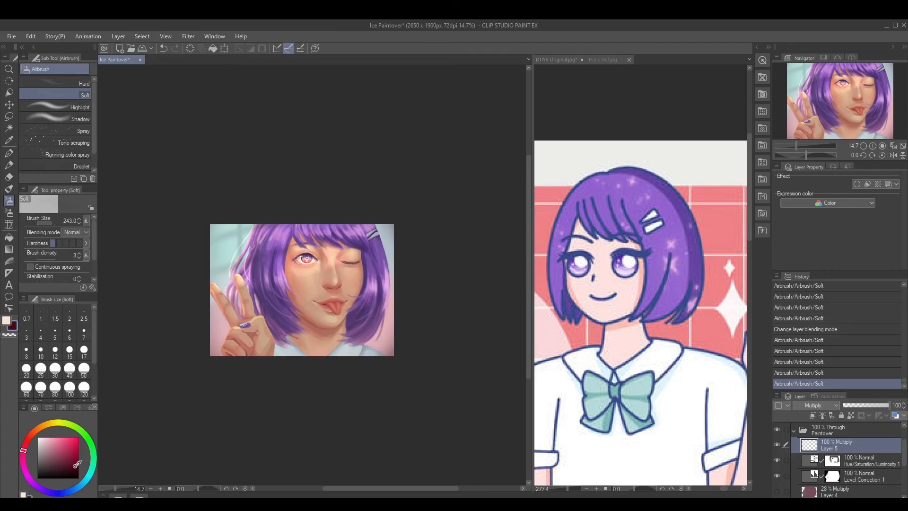
pyautogui.click(851, 415)
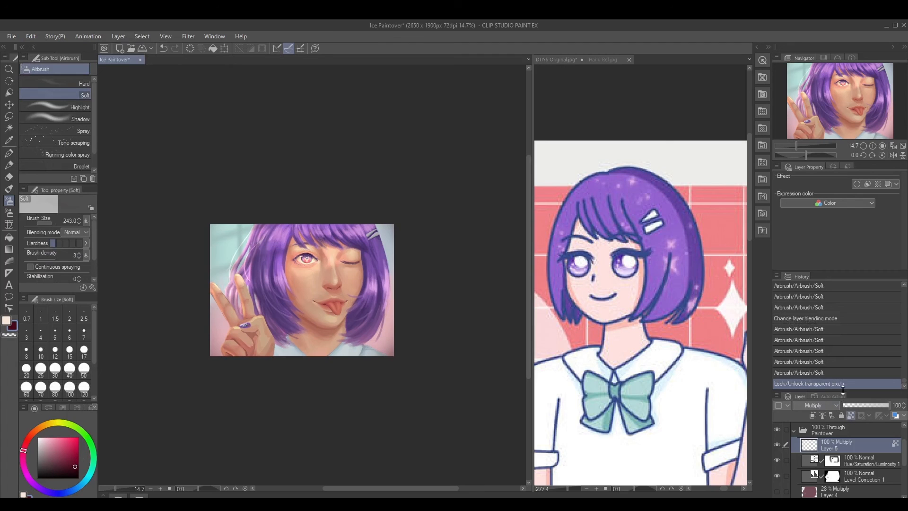
pyautogui.hotkey('alt', 'Delete')
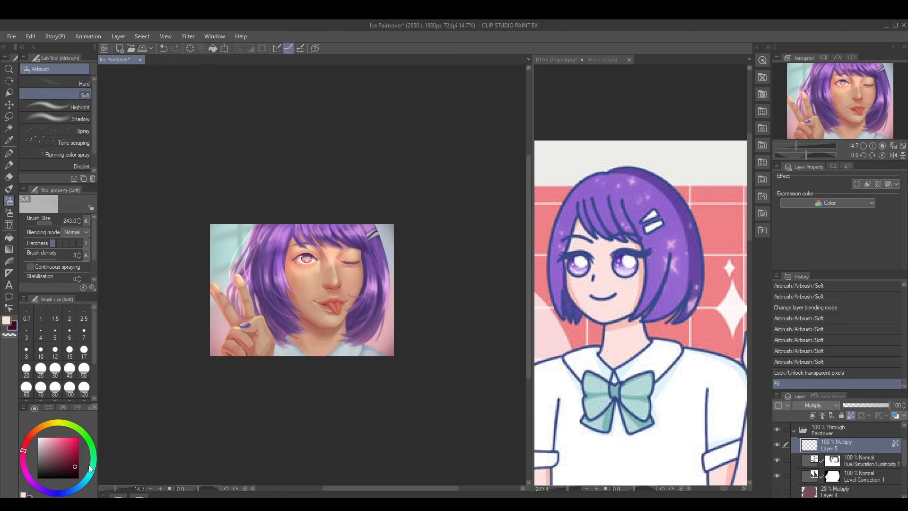
# Recolor the vignette in the upper corners dark blue with the Blocking Gouache brush at 607.4, and unlock the transparent pixels
pyautogui.click(75, 488)
pyautogui.click(78, 457)
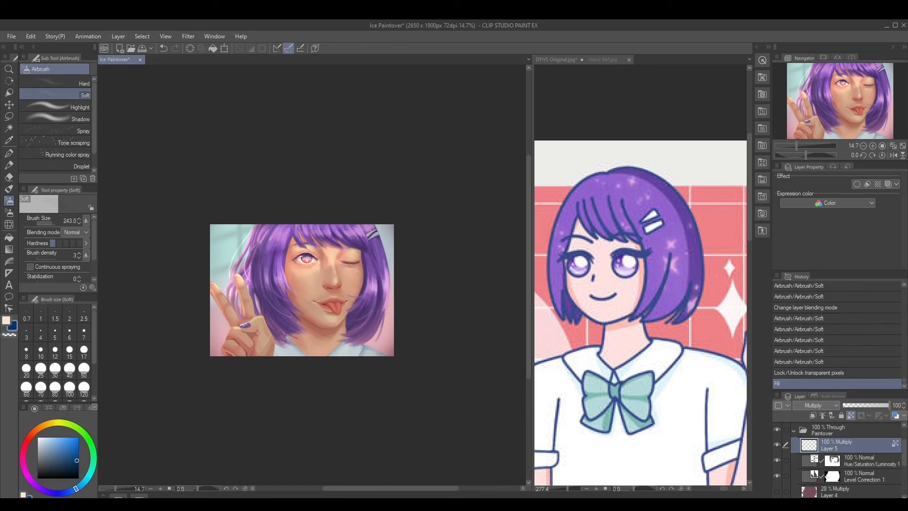
pyautogui.press('b')
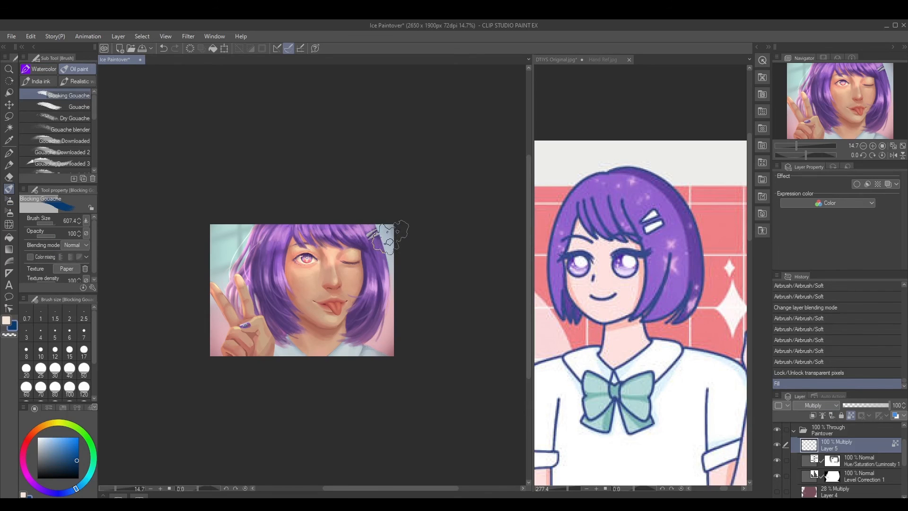
pyautogui.moveTo(224, 240)
pyautogui.mouseDown()
pyautogui.moveTo(206, 222)
pyautogui.moveTo(209, 211)
pyautogui.mouseUp()
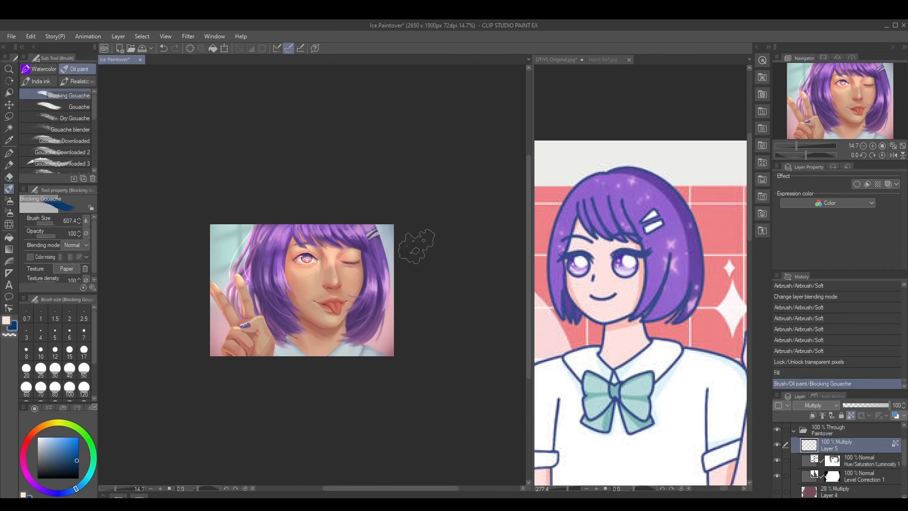
pyautogui.moveTo(417, 247); pyautogui.dragTo(470, 194)
pyautogui.click(851, 415)
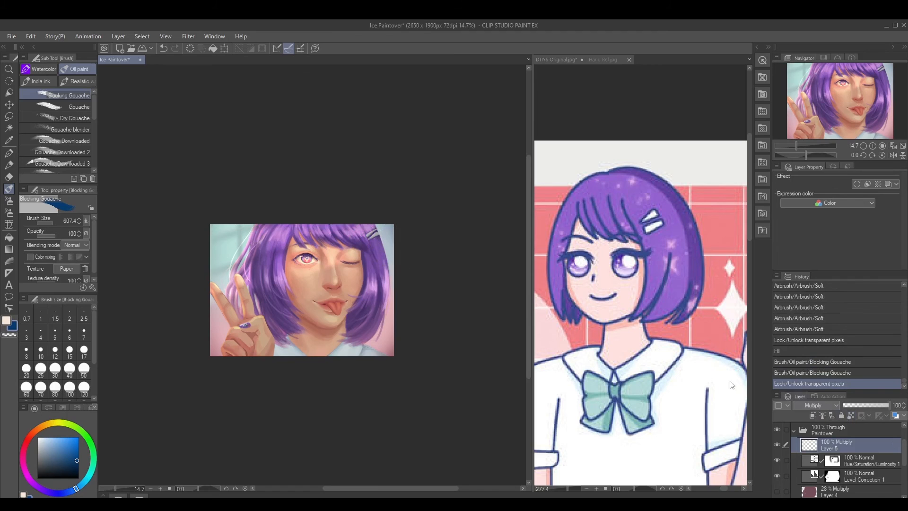
# Erase the vignette over the side hair near the winking eye with the Soft eraser at density 57
pyautogui.press('e')
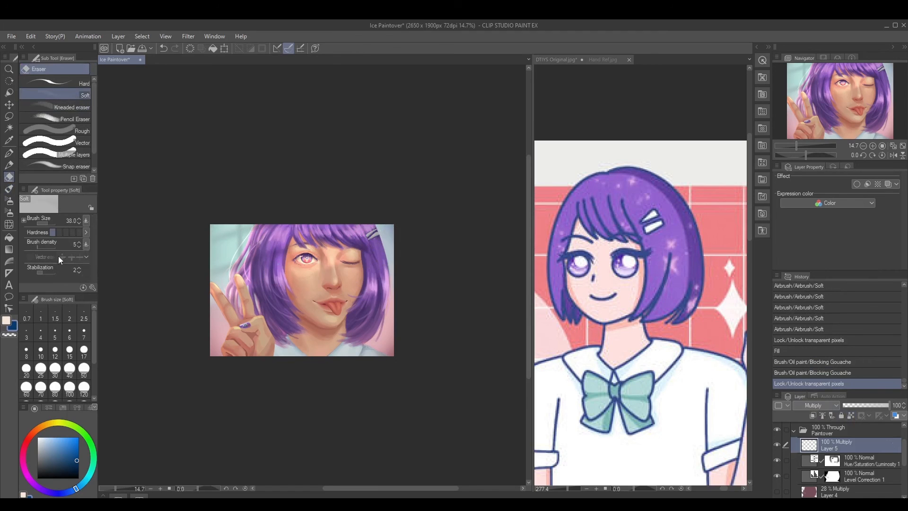
pyautogui.click(49, 247)
pyautogui.moveTo(370, 251)
pyautogui.keyDown('ctrl'); pyautogui.keyDown('alt'); pyautogui.mouseDown()
pyautogui.moveTo(382, 238)
pyautogui.moveTo(382, 284)
pyautogui.mouseUp(); pyautogui.keyUp('alt'); pyautogui.keyUp('ctrl')
pyautogui.moveTo(384, 311); pyautogui.dragTo(384, 314)
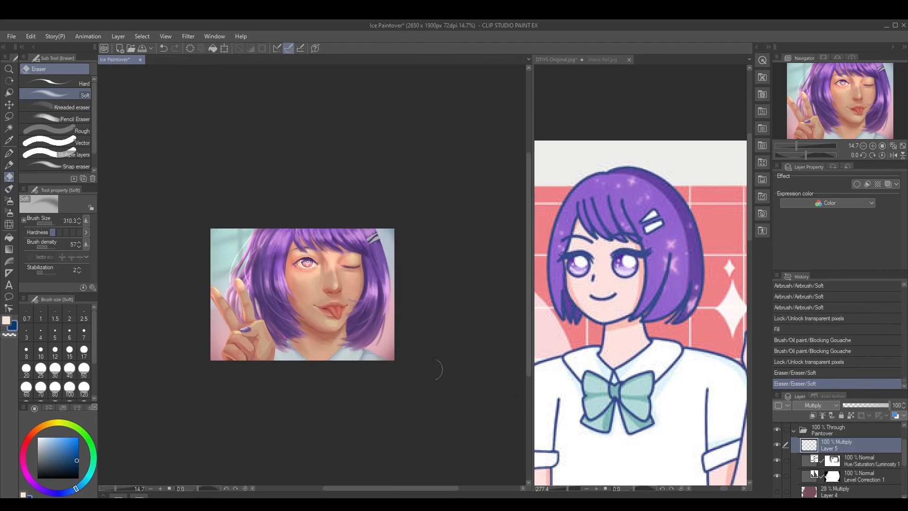
# Add a raster layer and airbrush soft skin tones around the nose and mouth, reducing the brush size to 120
pyautogui.moveTo(315, 300)
pyautogui.keyDown('ctrl'); pyautogui.mouseDown()
pyautogui.moveTo(332, 304)
pyautogui.moveTo(353, 327)
pyautogui.moveTo(320, 323)
pyautogui.moveTo(344, 325)
pyautogui.moveTo(354, 303)
pyautogui.moveTo(368, 306)
pyautogui.moveTo(337, 303)
pyautogui.moveTo(384, 300)
pyautogui.mouseUp(); pyautogui.keyUp('ctrl')
pyautogui.hotkey('ctrl', 'shift', 'n')
pyautogui.press('b')
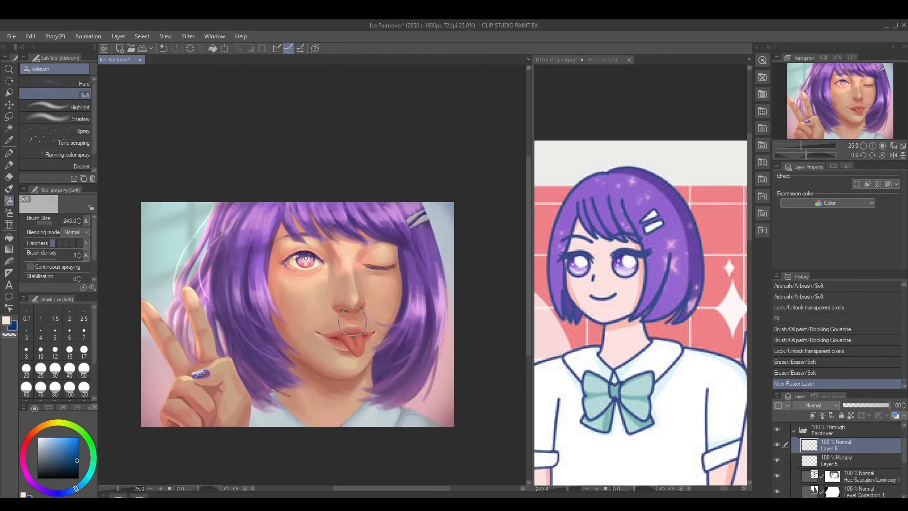
pyautogui.moveTo(355, 330)
pyautogui.keyDown('ctrl'); pyautogui.keyDown('alt'); pyautogui.mouseDown()
pyautogui.moveTo(343, 320)
pyautogui.moveTo(323, 328)
pyautogui.moveTo(333, 319)
pyautogui.moveTo(318, 318)
pyautogui.moveTo(371, 322)
pyautogui.mouseUp(); pyautogui.keyUp('alt'); pyautogui.keyUp('ctrl')
pyautogui.keyDown('ctrl'); pyautogui.click(348, 327); pyautogui.keyUp('ctrl')
pyautogui.keyDown('alt'); pyautogui.click(324, 314); pyautogui.keyUp('alt')
pyautogui.press('[')
pyautogui.keyDown('alt'); pyautogui.click(374, 317); pyautogui.keyUp('alt')
pyautogui.keyDown('alt'); pyautogui.click(321, 309); pyautogui.keyUp('alt')
pyautogui.moveTo(320, 309)
pyautogui.mouseDown()
pyautogui.moveTo(314, 325)
pyautogui.moveTo(372, 323)
pyautogui.moveTo(315, 327)
pyautogui.moveTo(308, 340)
pyautogui.moveTo(361, 340)
pyautogui.mouseUp()
# Lower the airbrush density to 16, blend more skin tone around the mouth, and check the whole portrait
pyautogui.moveTo(42, 259); pyautogui.dragTo(43, 259)
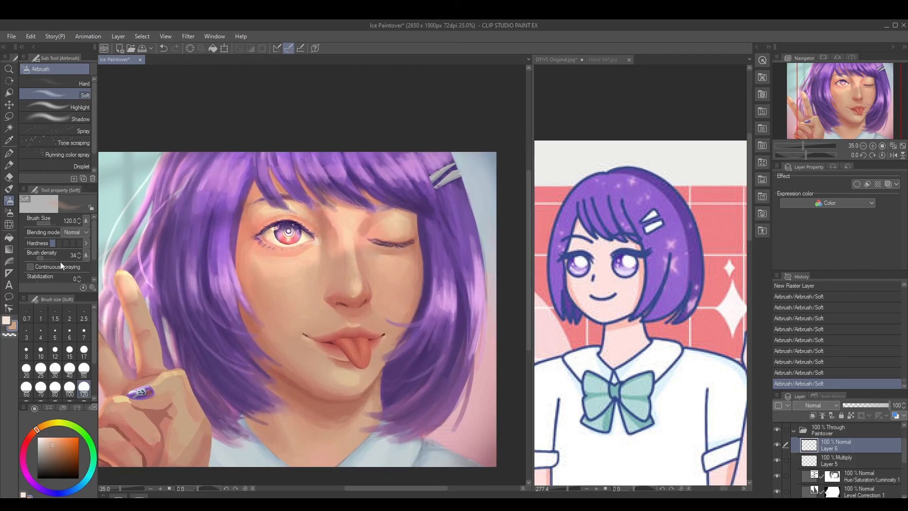
pyautogui.click(39, 259)
pyautogui.moveTo(316, 326); pyautogui.dragTo(345, 321)
pyautogui.scroll(-4, 385, 318)
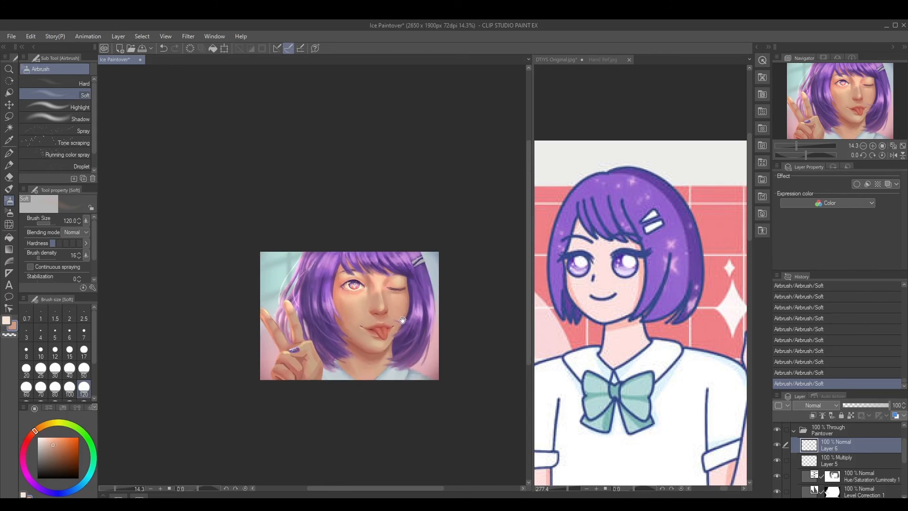
pyautogui.moveTo(404, 291); pyautogui.dragTo(391, 310)
pyautogui.scroll(-2, 395, 300)
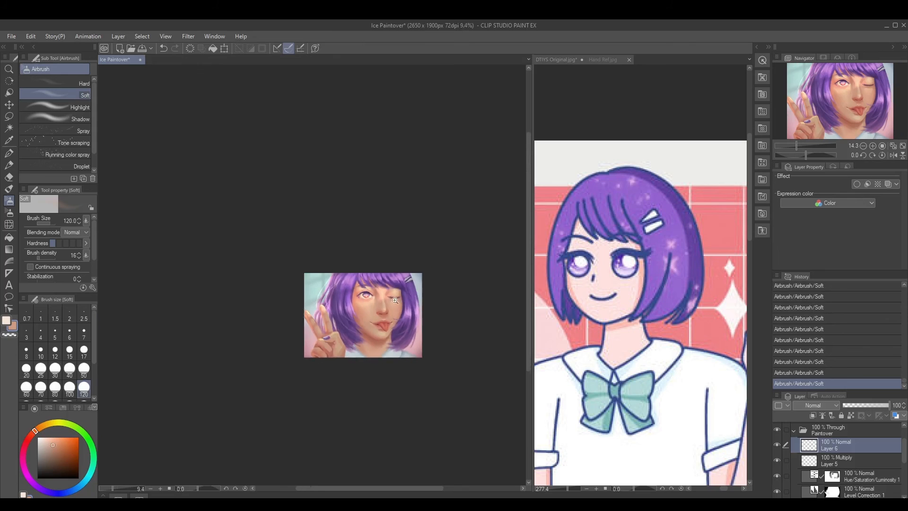
pyautogui.moveTo(396, 306); pyautogui.dragTo(399, 332)
pyautogui.moveTo(436, 335); pyautogui.dragTo(363, 341)
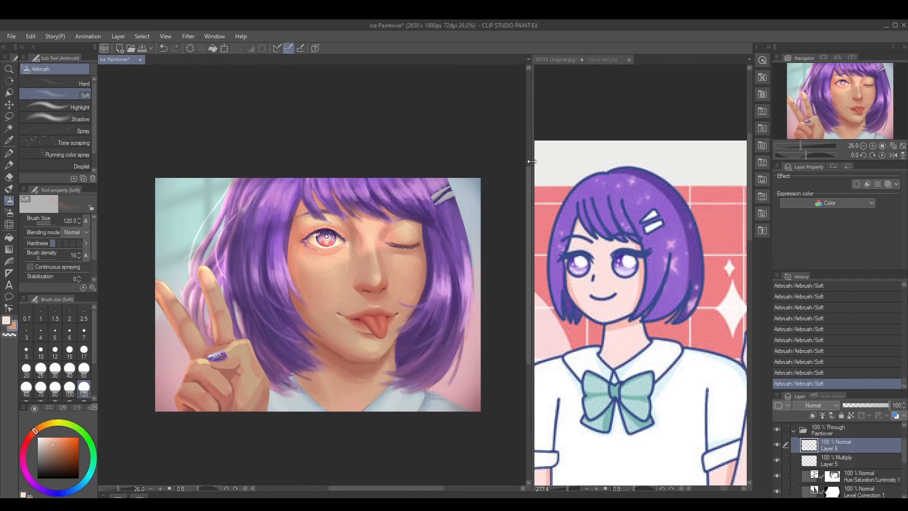
# Widen the painting's canvas window over the reference image and view the whole portrait
pyautogui.moveTo(529, 163); pyautogui.dragTo(727, 180)
pyautogui.moveTo(499, 271); pyautogui.dragTo(374, 285)
pyautogui.moveTo(405, 300); pyautogui.dragTo(368, 298)
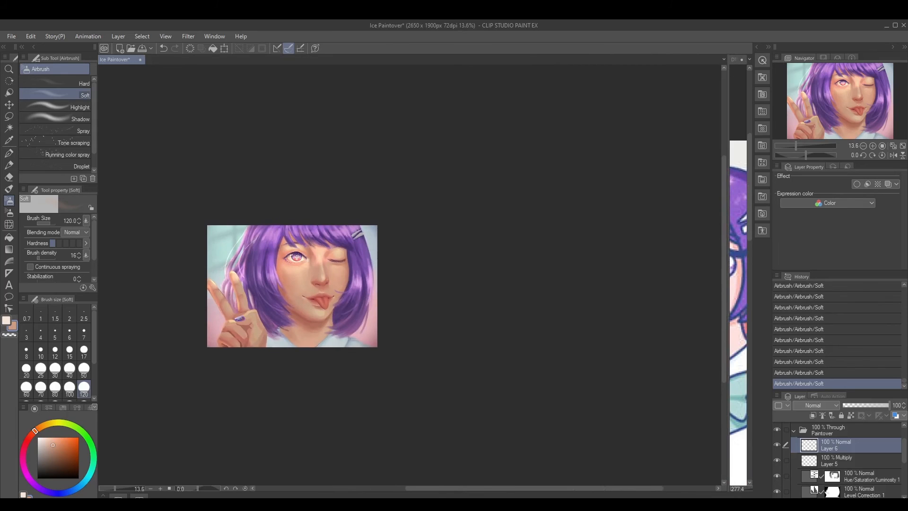
# Add a raster layer and airbrush pale yellow-white highlights onto the bangs and side hair at density 12
pyautogui.click(812, 415)
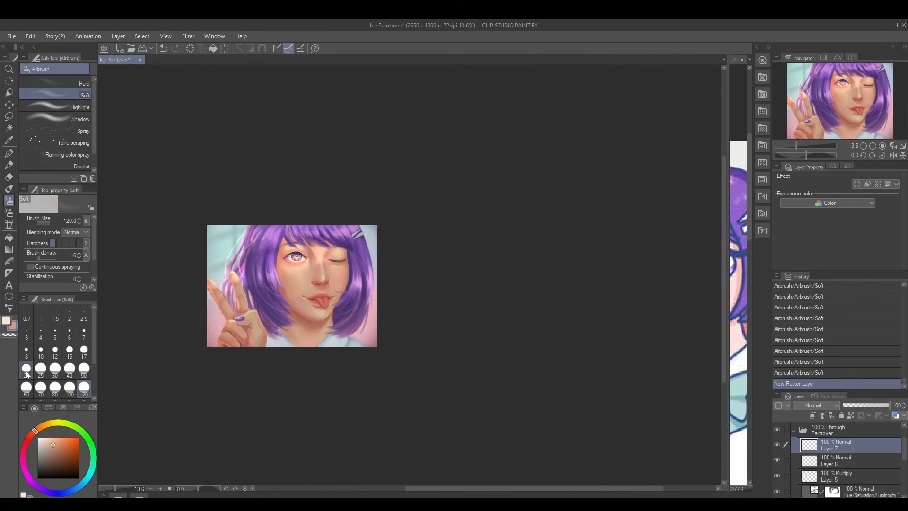
pyautogui.click(58, 423)
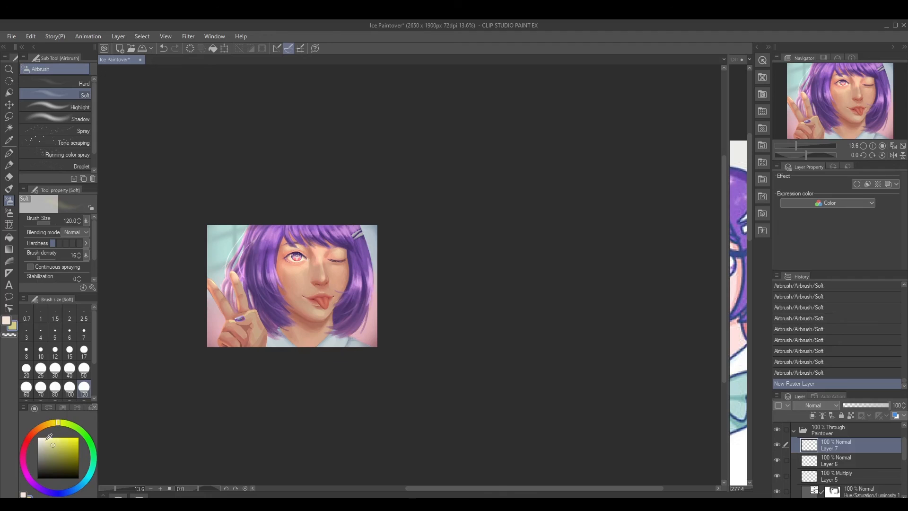
pyautogui.moveTo(49, 436); pyautogui.dragTo(42, 438)
pyautogui.keyDown('ctrl'); pyautogui.keyDown('alt'); pyautogui.moveTo(285, 228); pyautogui.dragTo(297, 229); pyautogui.keyUp('alt'); pyautogui.keyUp('ctrl')
pyautogui.click(78, 257)
pyautogui.keyDown('ctrl'); pyautogui.keyDown('alt'); pyautogui.moveTo(290, 233); pyautogui.dragTo(299, 233); pyautogui.keyUp('alt'); pyautogui.keyUp('ctrl')
pyautogui.moveTo(268, 236); pyautogui.dragTo(350, 233)
pyautogui.moveTo(363, 283); pyautogui.dragTo(362, 286)
pyautogui.moveTo(267, 281)
pyautogui.keyDown('ctrl'); pyautogui.keyDown('alt'); pyautogui.mouseDown()
pyautogui.moveTo(262, 273)
pyautogui.moveTo(301, 271)
pyautogui.moveTo(307, 257)
pyautogui.moveTo(335, 259)
pyautogui.moveTo(337, 277)
pyautogui.mouseUp(); pyautogui.keyUp('alt'); pyautogui.keyUp('ctrl')
pyautogui.moveTo(339, 281)
pyautogui.keyDown('ctrl'); pyautogui.keyDown('alt'); pyautogui.mouseDown()
pyautogui.moveTo(296, 274)
pyautogui.moveTo(299, 283)
pyautogui.mouseUp(); pyautogui.keyUp('alt'); pyautogui.keyUp('ctrl')
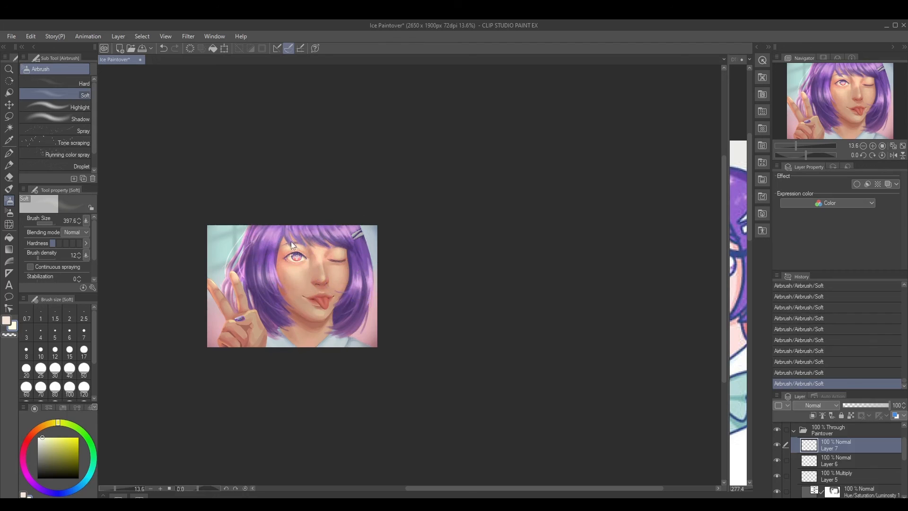
# Build up the pale airbrushed glow across the bangs, side hair and face, using brush sizes up to 526.8
pyautogui.moveTo(291, 245)
pyautogui.keyDown('ctrl'); pyautogui.keyDown('alt'); pyautogui.mouseDown()
pyautogui.moveTo(255, 230)
pyautogui.moveTo(333, 231)
pyautogui.mouseUp(); pyautogui.keyUp('alt'); pyautogui.keyUp('ctrl')
pyautogui.keyDown('ctrl'); pyautogui.keyDown('alt'); pyautogui.moveTo(355, 225); pyautogui.dragTo(356, 225); pyautogui.keyUp('alt'); pyautogui.keyUp('ctrl')
pyautogui.moveTo(360, 277)
pyautogui.mouseDown()
pyautogui.moveTo(358, 287)
pyautogui.moveTo(368, 275)
pyautogui.mouseUp()
pyautogui.moveTo(271, 275)
pyautogui.mouseDown()
pyautogui.moveTo(273, 267)
pyautogui.moveTo(279, 276)
pyautogui.mouseUp()
pyautogui.moveTo(352, 232); pyautogui.dragTo(363, 232)
pyautogui.keyDown('ctrl'); pyautogui.keyDown('alt'); pyautogui.moveTo(354, 273); pyautogui.dragTo(361, 295); pyautogui.keyUp('alt'); pyautogui.keyUp('ctrl')
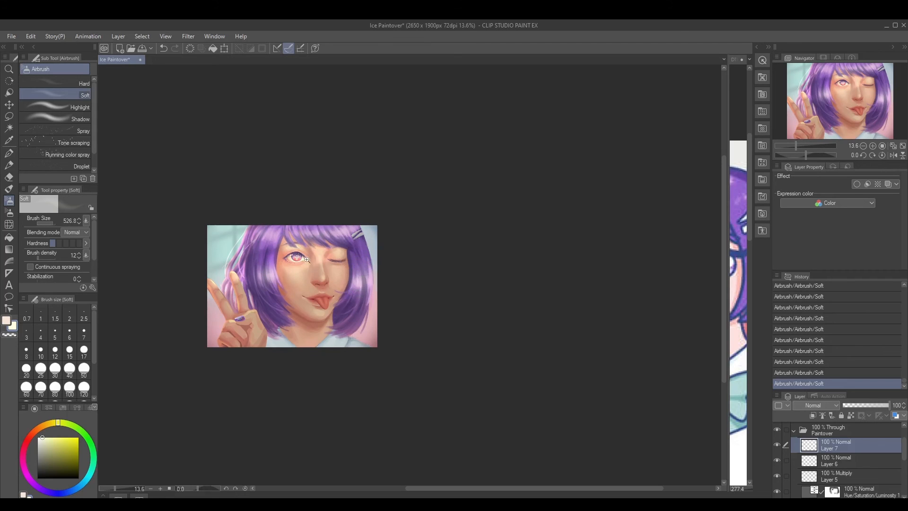
pyautogui.moveTo(309, 260)
pyautogui.keyDown('ctrl'); pyautogui.mouseDown()
pyautogui.moveTo(326, 269)
pyautogui.moveTo(309, 293)
pyautogui.moveTo(333, 259)
pyautogui.mouseUp(); pyautogui.keyUp('ctrl')
pyautogui.keyDown('ctrl'); pyautogui.keyDown('alt'); pyautogui.moveTo(347, 302); pyautogui.dragTo(337, 292); pyautogui.keyUp('alt'); pyautogui.keyUp('ctrl')
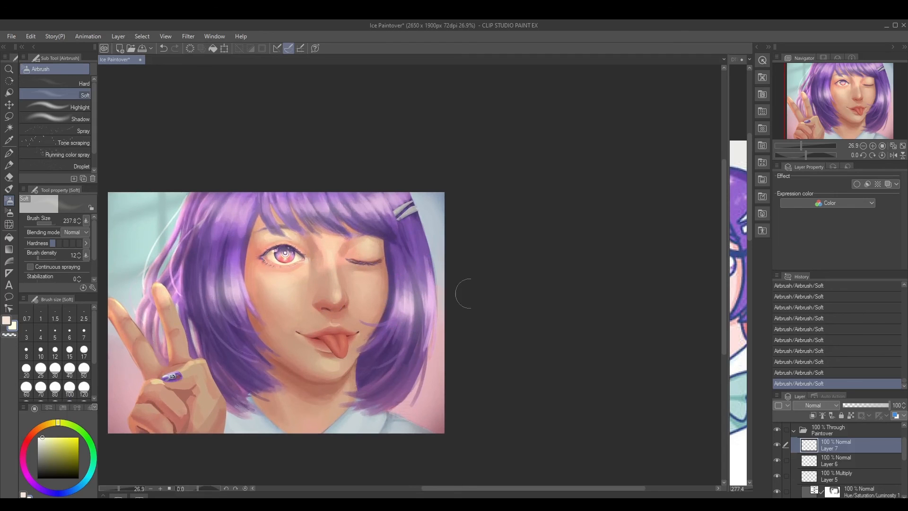
# Try the Add blending mode on the highlight layer, and set the layer to Glow dodge
pyautogui.click(813, 405)
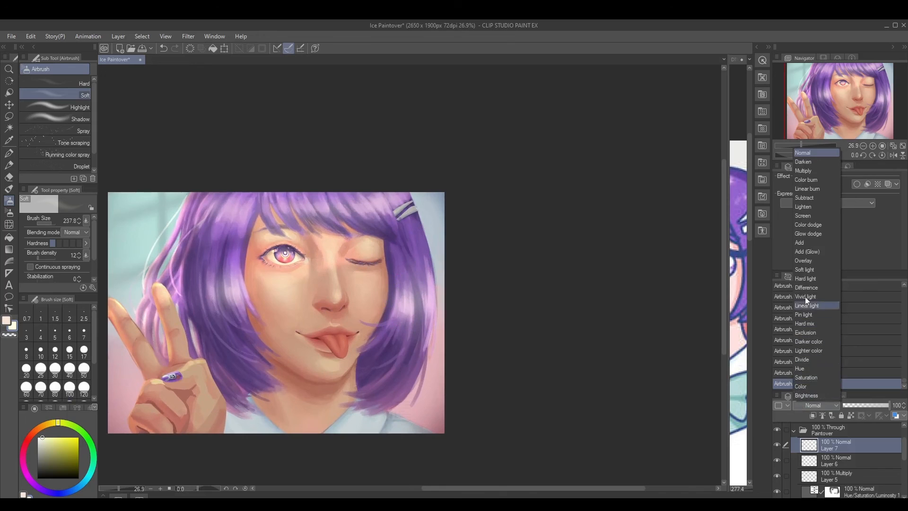
pyautogui.click(798, 246)
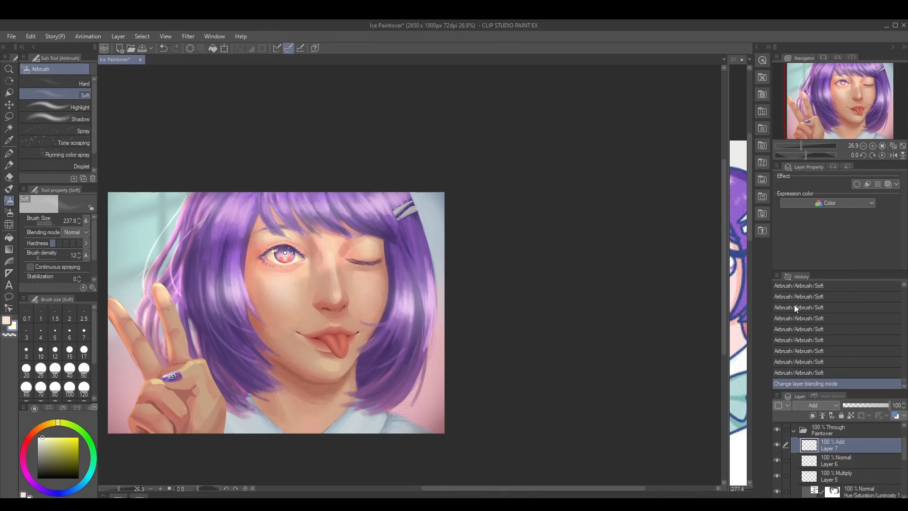
pyautogui.click(815, 403)
pyautogui.click(806, 234)
pyautogui.click(812, 405)
pyautogui.click(804, 227)
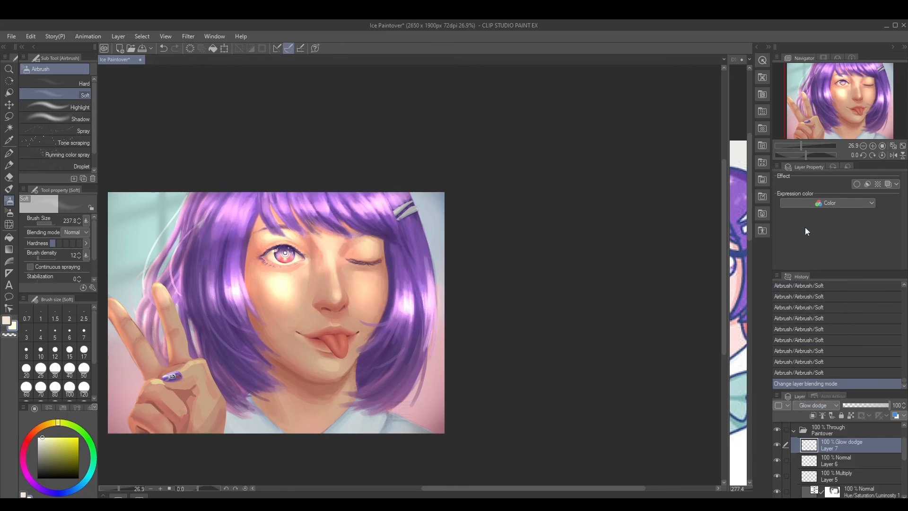
# Change the highlight layer's blending mode to Screen and lower its opacity to 39%
pyautogui.click(812, 405)
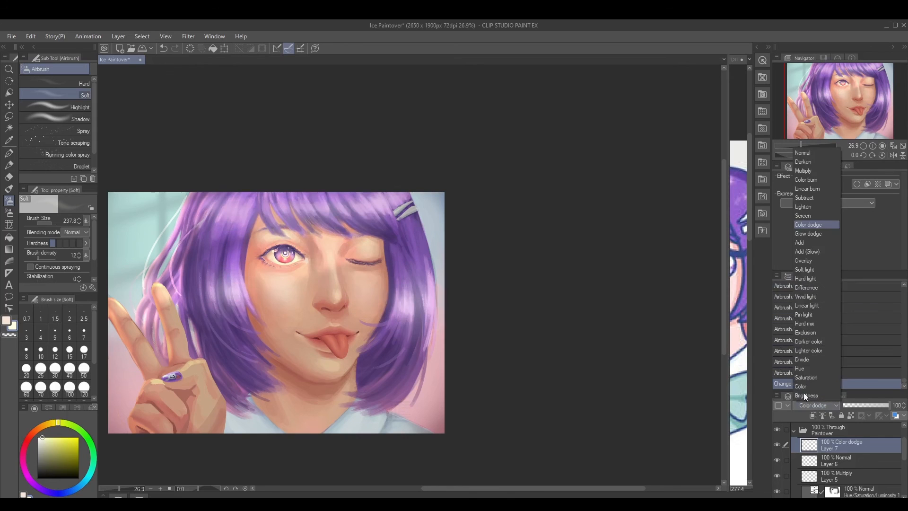
pyautogui.click(805, 218)
pyautogui.click(861, 404)
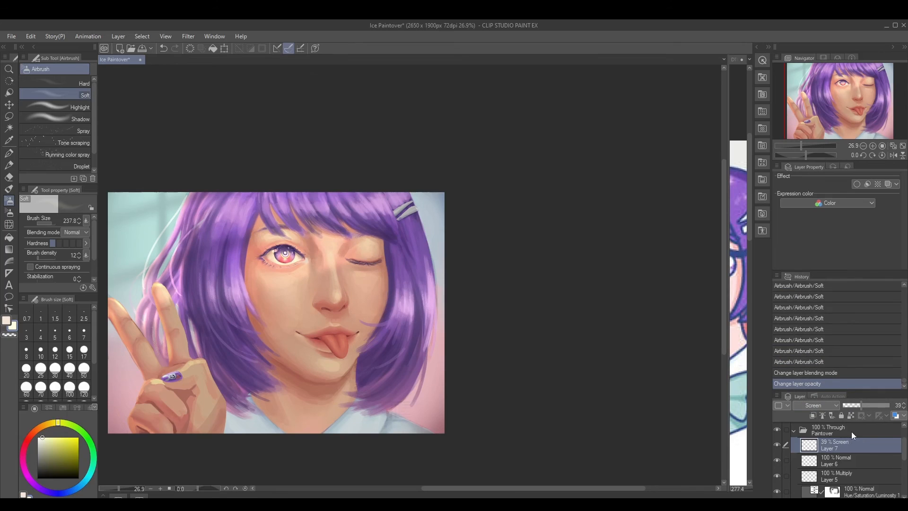
# Duplicate the Screen highlight layer and set the lower copy's blending mode to Saturation
pyautogui.moveTo(852, 451); pyautogui.dragTo(837, 496)
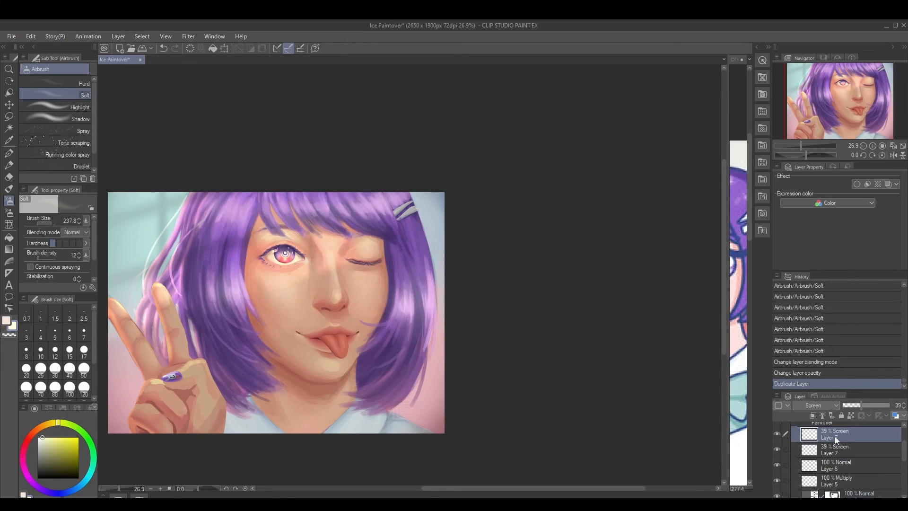
pyautogui.click(845, 447)
pyautogui.click(827, 407)
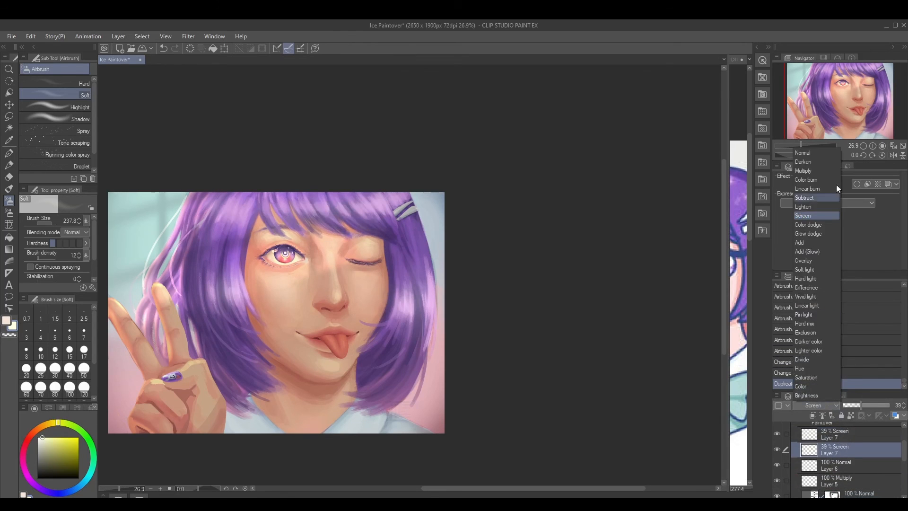
pyautogui.click(820, 150)
pyautogui.click(825, 406)
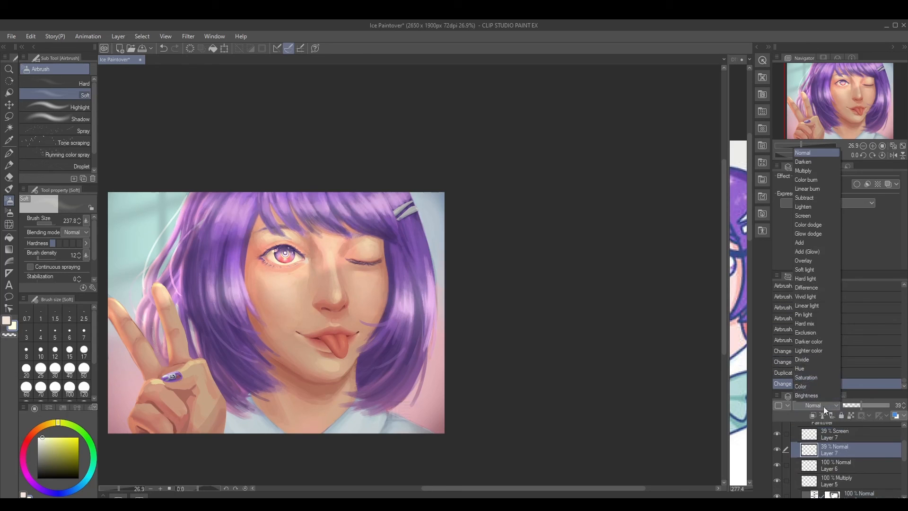
pyautogui.click(814, 379)
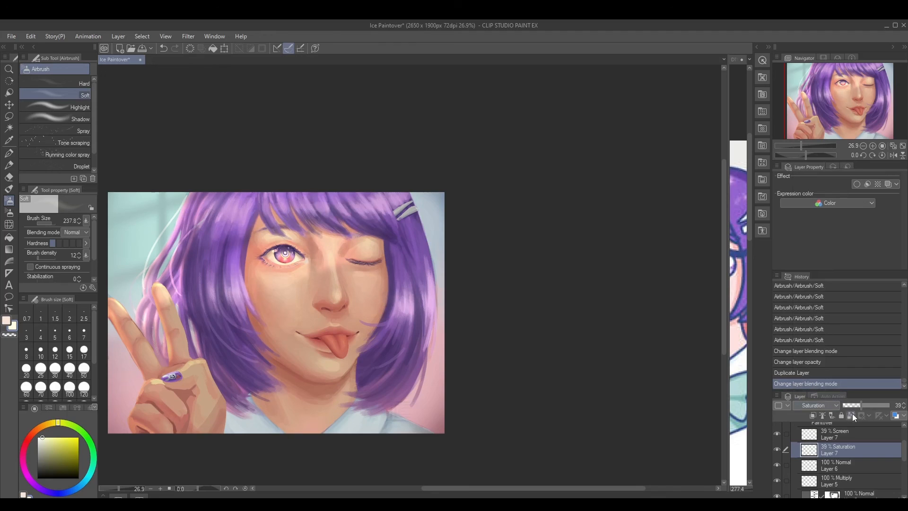
# Raise the Saturation copy's opacity to 100%, checking its effect on the portrait along the way
pyautogui.moveTo(870, 404); pyautogui.dragTo(877, 404)
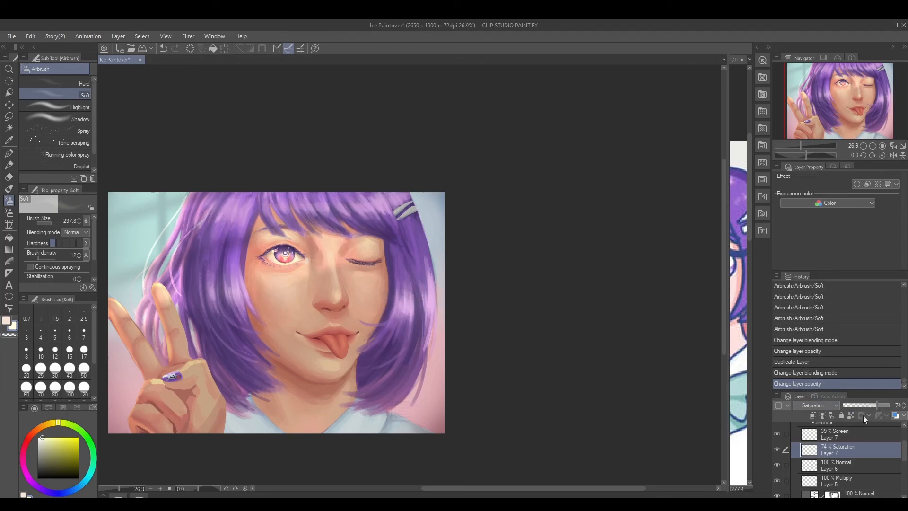
pyautogui.click(778, 449)
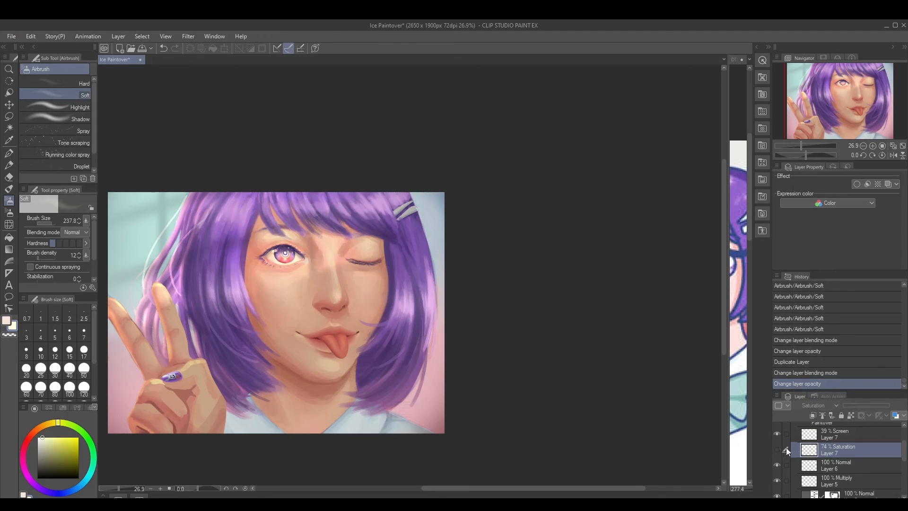
pyautogui.click(777, 449)
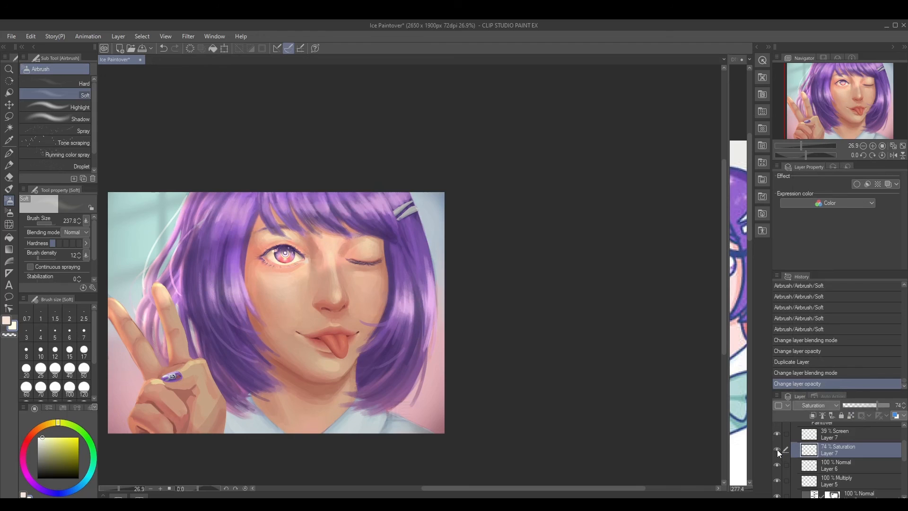
pyautogui.moveTo(873, 405); pyautogui.dragTo(889, 404)
# Compare the portrait with the Saturation and Screen highlight layers hidden and shown, leaving both visible
pyautogui.click(777, 450)
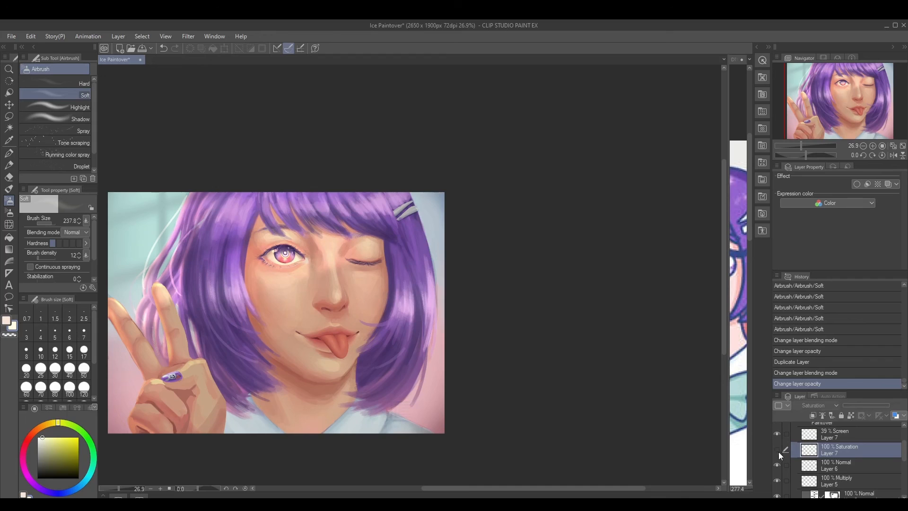
pyautogui.click(779, 451)
pyautogui.click(780, 450)
pyautogui.click(777, 434)
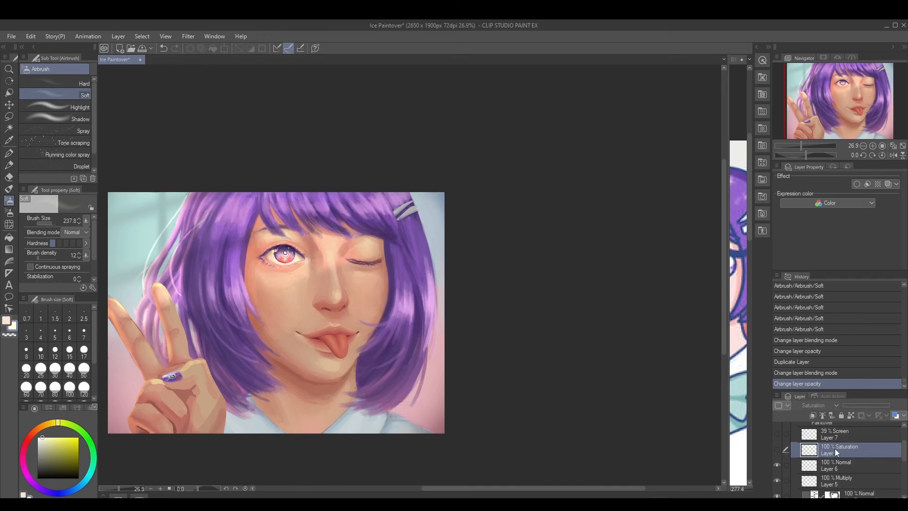
pyautogui.click(778, 450)
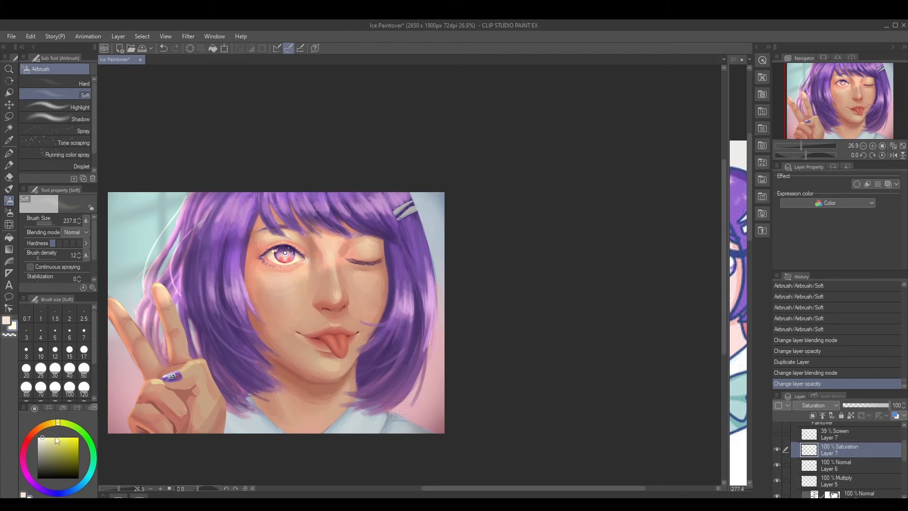
pyautogui.click(777, 449)
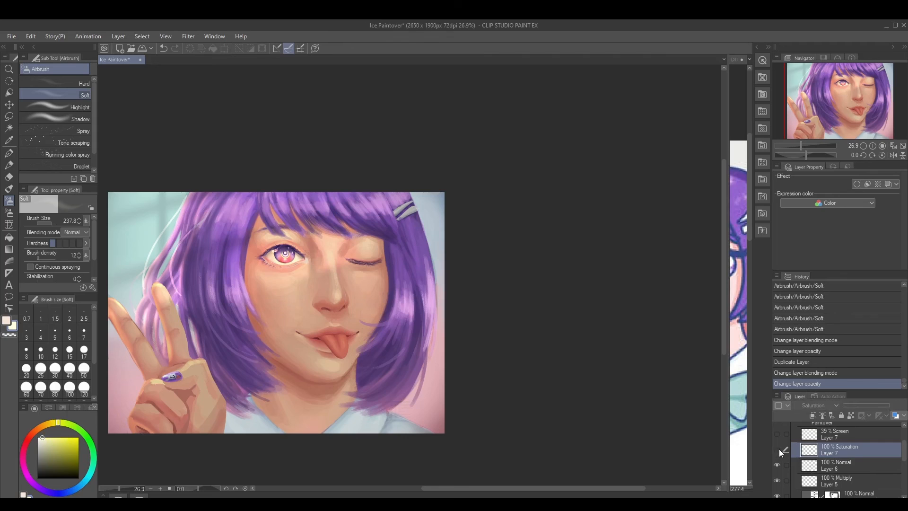
pyautogui.click(778, 450)
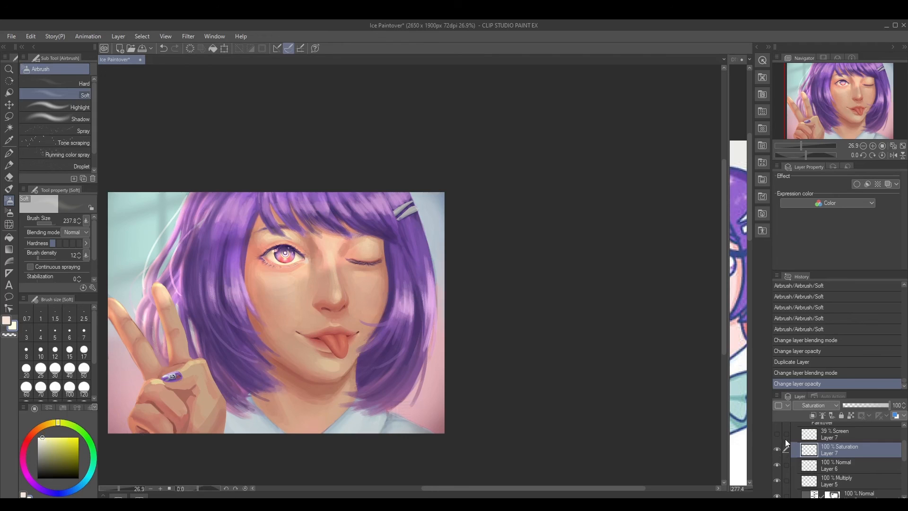
pyautogui.click(778, 433)
# Lower the Screen highlight layer's opacity to 35% and compare the whole portrait with and without it
pyautogui.click(827, 433)
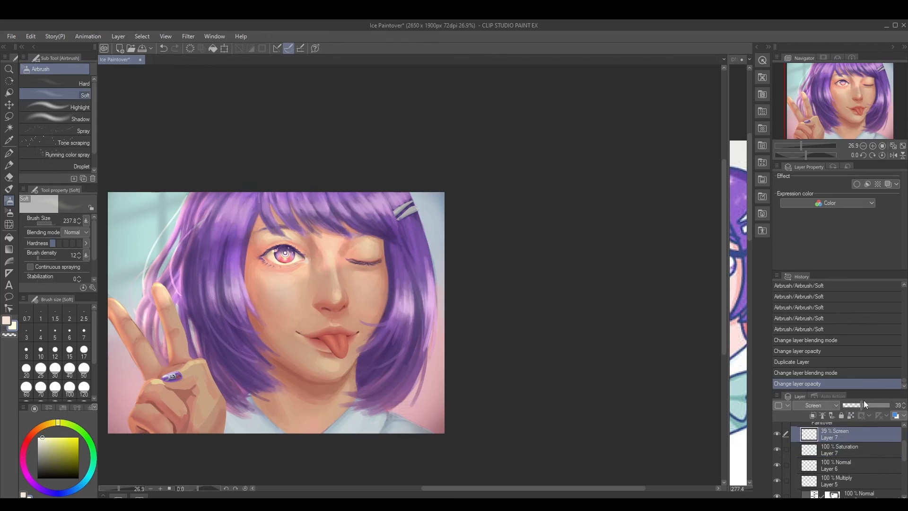
pyautogui.moveTo(859, 404); pyautogui.dragTo(856, 406)
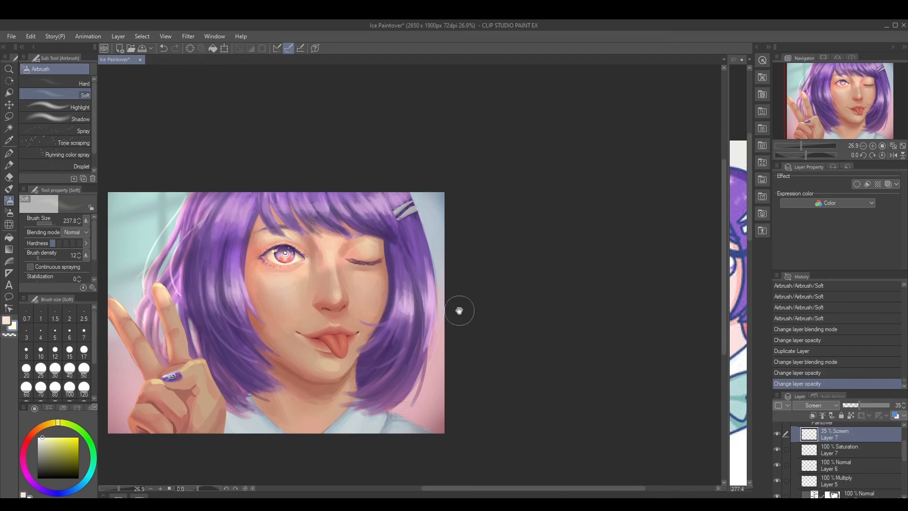
pyautogui.scroll(-2, 447, 308)
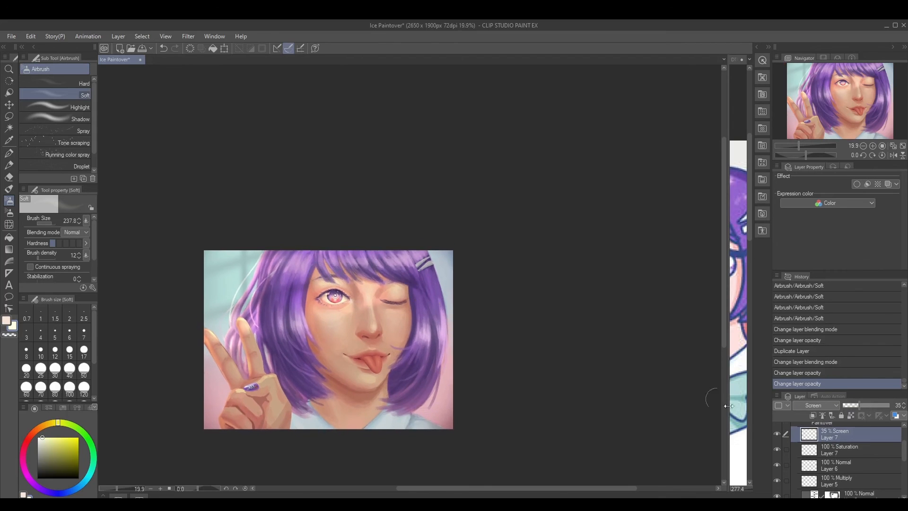
pyautogui.click(778, 434)
pyautogui.click(778, 432)
pyautogui.click(778, 433)
pyautogui.click(778, 432)
# Soften the Screen layer's glow between the open eye and cheek with the Soft eraser at density 39
pyautogui.moveTo(410, 303); pyautogui.dragTo(408, 306)
pyautogui.press('e')
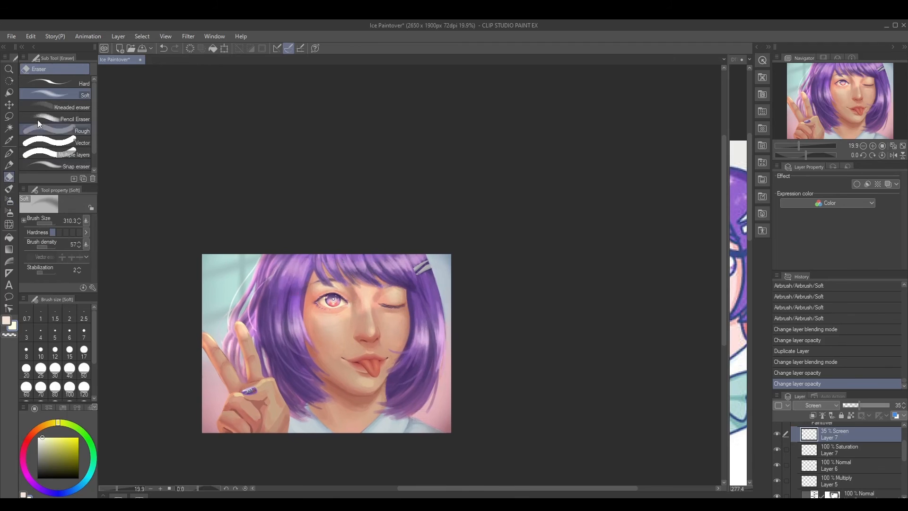
pyautogui.moveTo(48, 246); pyautogui.dragTo(44, 247)
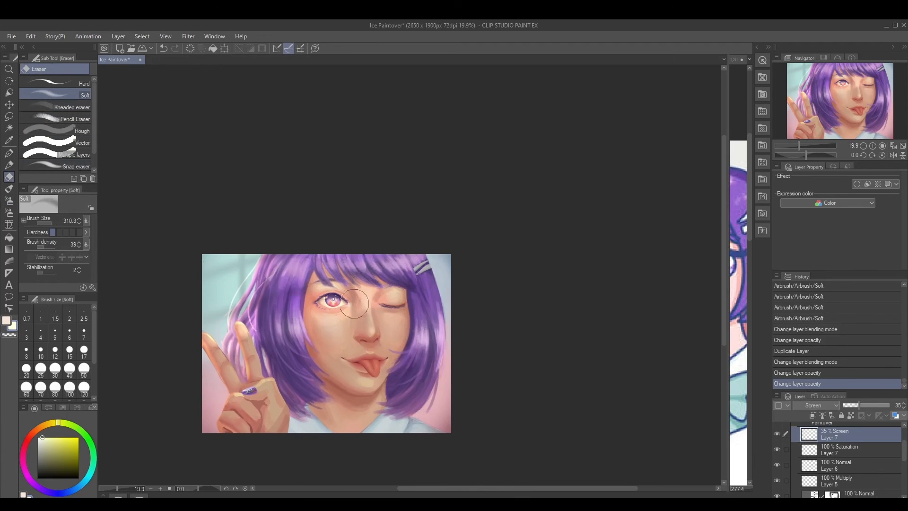
pyautogui.moveTo(348, 296)
pyautogui.mouseDown()
pyautogui.moveTo(383, 310)
pyautogui.moveTo(360, 304)
pyautogui.moveTo(348, 329)
pyautogui.moveTo(358, 316)
pyautogui.moveTo(321, 311)
pyautogui.moveTo(334, 325)
pyautogui.mouseUp()
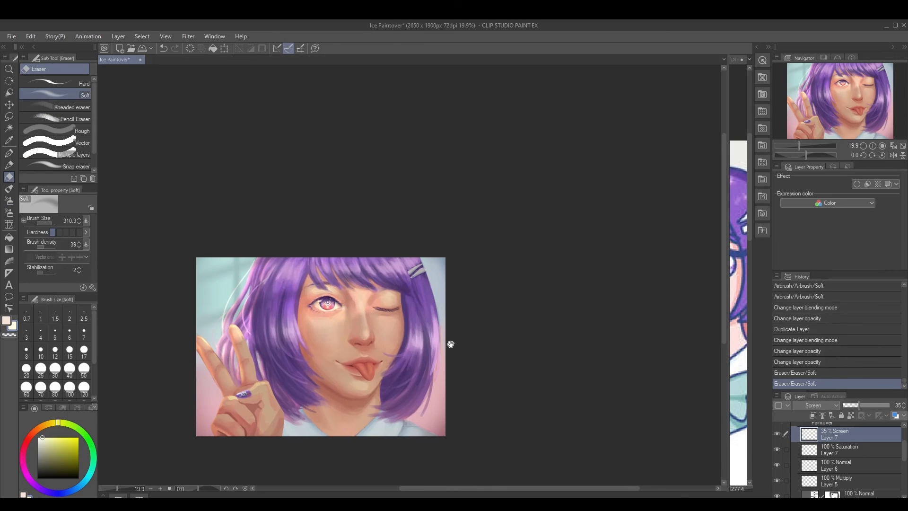
pyautogui.moveTo(449, 345); pyautogui.dragTo(450, 346)
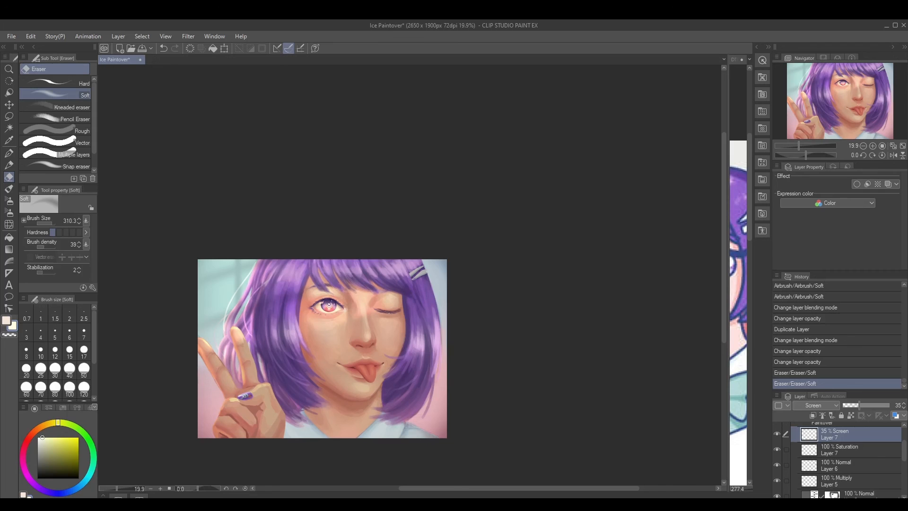
# Add a raster layer above the highlights, choose the Blocking Gouache brush and make the Screen layer active again
pyautogui.click(832, 503)
pyautogui.press('b')
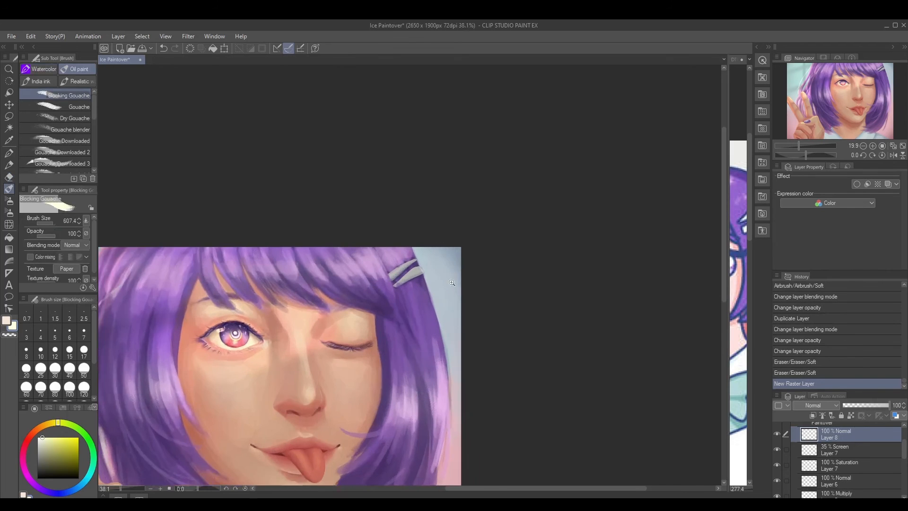
pyautogui.scroll(5, 428, 276)
pyautogui.click(841, 447)
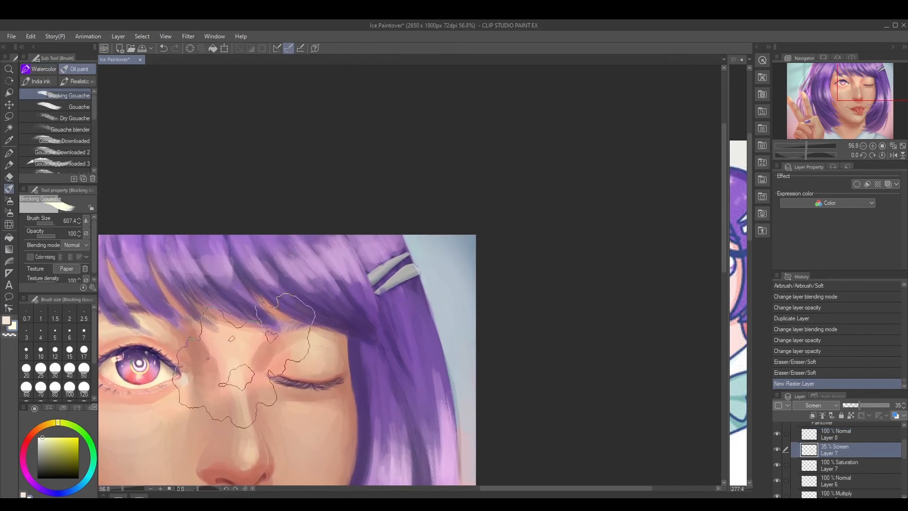
# Paint pale highlights on the hair clip in the Screen layer, using brush size 62.2 and opacity 26
pyautogui.moveTo(389, 294)
pyautogui.mouseDown()
pyautogui.moveTo(331, 277)
pyautogui.moveTo(338, 288)
pyautogui.moveTo(326, 286)
pyautogui.mouseUp()
pyautogui.click(41, 235)
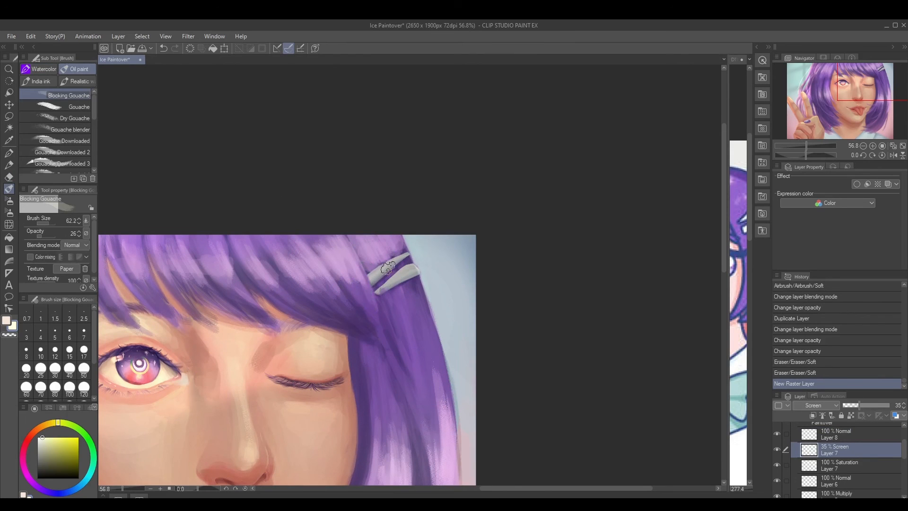
pyautogui.keyDown('ctrl'); pyautogui.click(394, 265); pyautogui.keyUp('ctrl')
pyautogui.moveTo(387, 266)
pyautogui.mouseDown()
pyautogui.moveTo(402, 252)
pyautogui.moveTo(381, 274)
pyautogui.mouseUp()
pyautogui.keyDown('ctrl'); pyautogui.click(398, 263); pyautogui.keyUp('ctrl')
# Brighten the hair clip's highlights with finer strokes at brush size 19.8 and opacity 59, undoing unwanted ones
pyautogui.click(44, 234)
pyautogui.moveTo(360, 276)
pyautogui.mouseDown()
pyautogui.moveTo(404, 253)
pyautogui.moveTo(357, 282)
pyautogui.moveTo(398, 255)
pyautogui.moveTo(414, 280)
pyautogui.moveTo(401, 286)
pyautogui.moveTo(417, 275)
pyautogui.moveTo(375, 303)
pyautogui.moveTo(421, 272)
pyautogui.mouseUp()
pyautogui.hotkey('ctrl', 'z')
pyautogui.hotkey('ctrl', 'z')
pyautogui.moveTo(418, 272)
pyautogui.mouseDown()
pyautogui.moveTo(386, 295)
pyautogui.moveTo(392, 257)
pyautogui.mouseUp()
pyautogui.moveTo(383, 297)
pyautogui.mouseDown()
pyautogui.moveTo(426, 281)
pyautogui.moveTo(418, 297)
pyautogui.moveTo(381, 298)
pyautogui.mouseUp()
pyautogui.moveTo(373, 353); pyautogui.dragTo(411, 297)
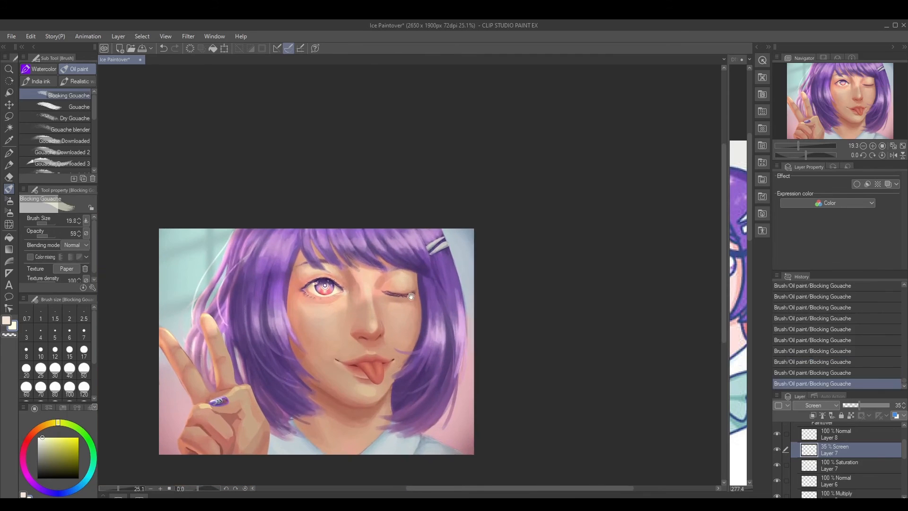
pyautogui.moveTo(518, 320); pyautogui.dragTo(618, 273)
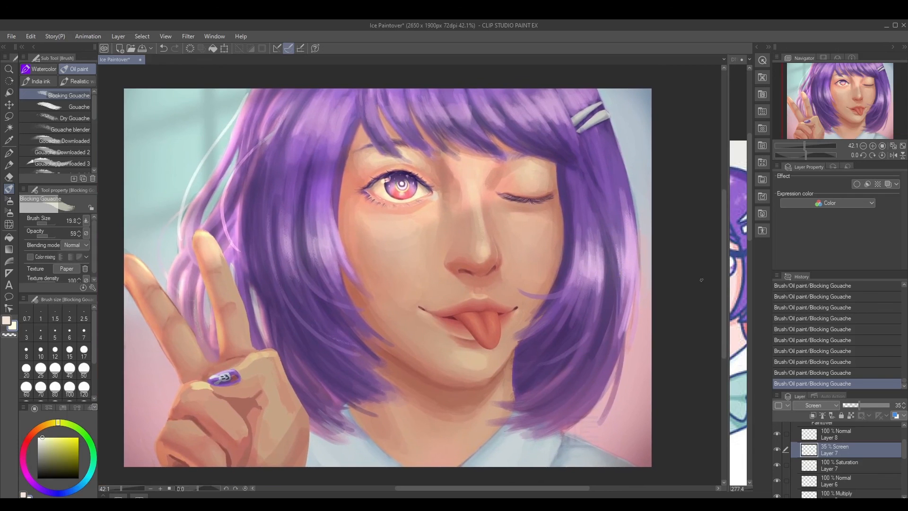